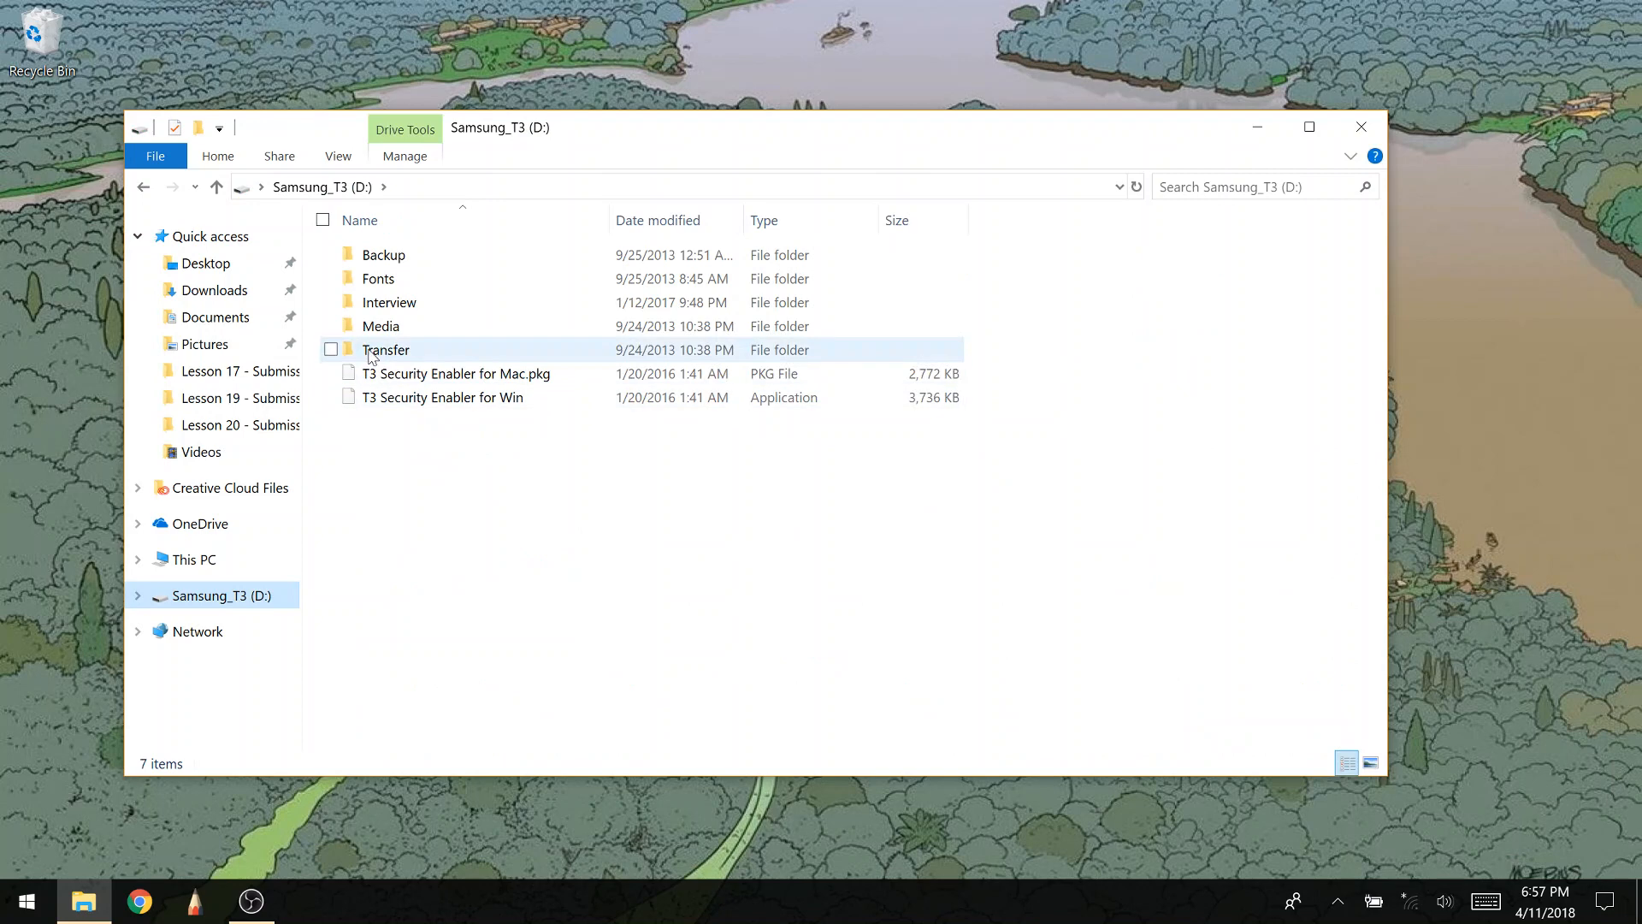
Step: Browse the Samsung_T3 drive to the Demo Acne Mask folder inside Transfer, 2017 2018 OSU Stuff, Design 3450.01, Lesson 05 - Custom Fit
double_click(376, 351)
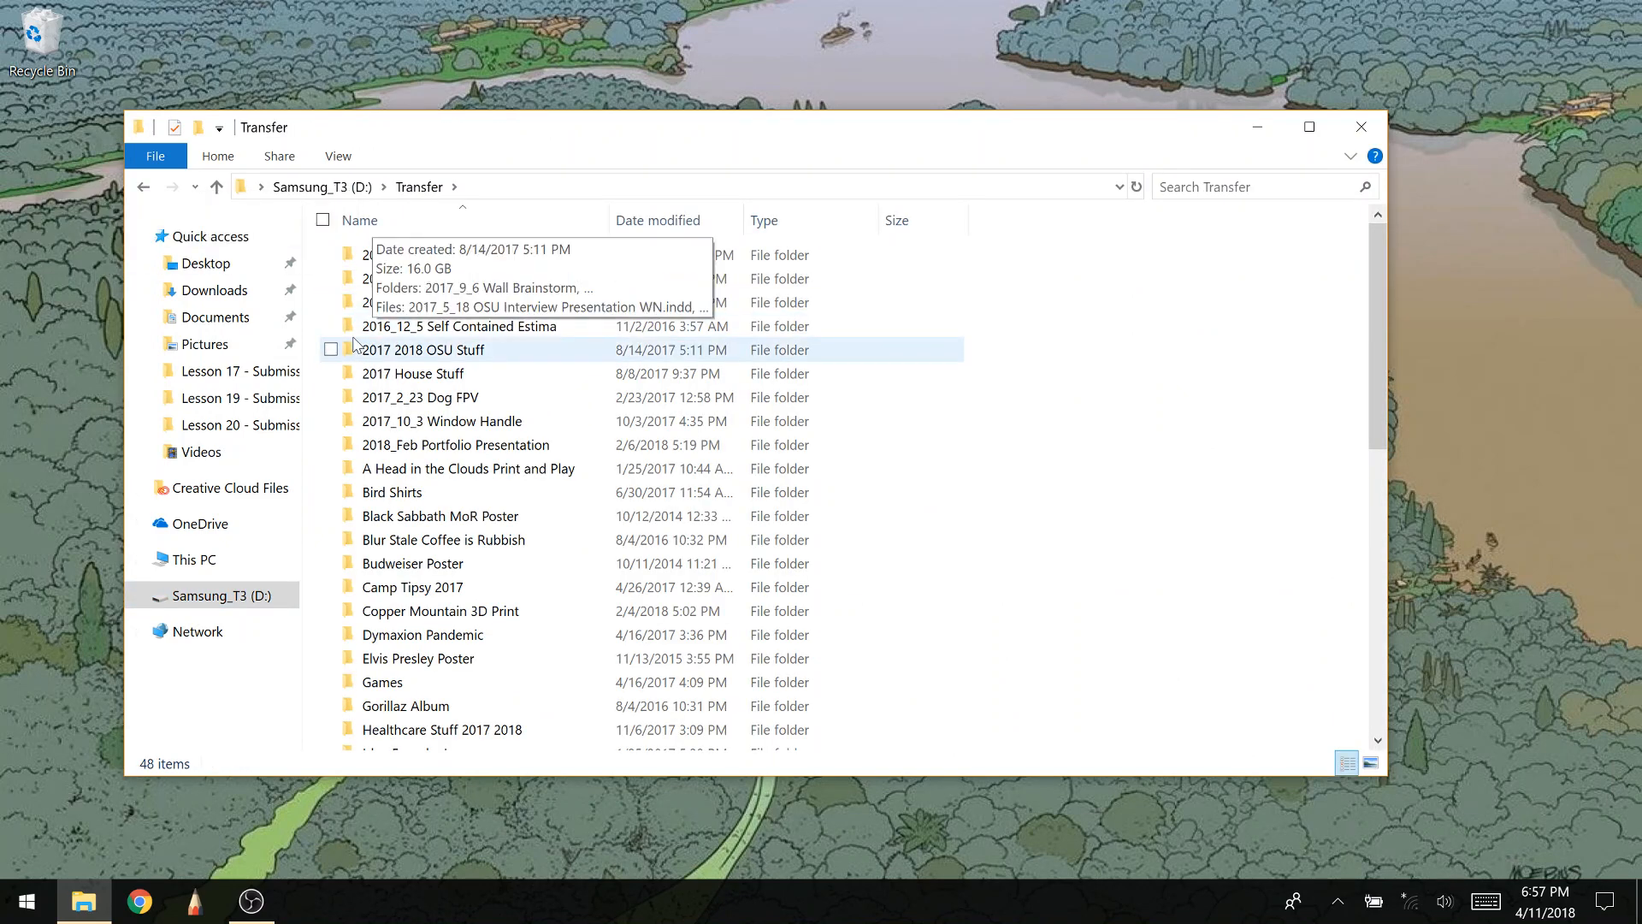
double_click(376, 349)
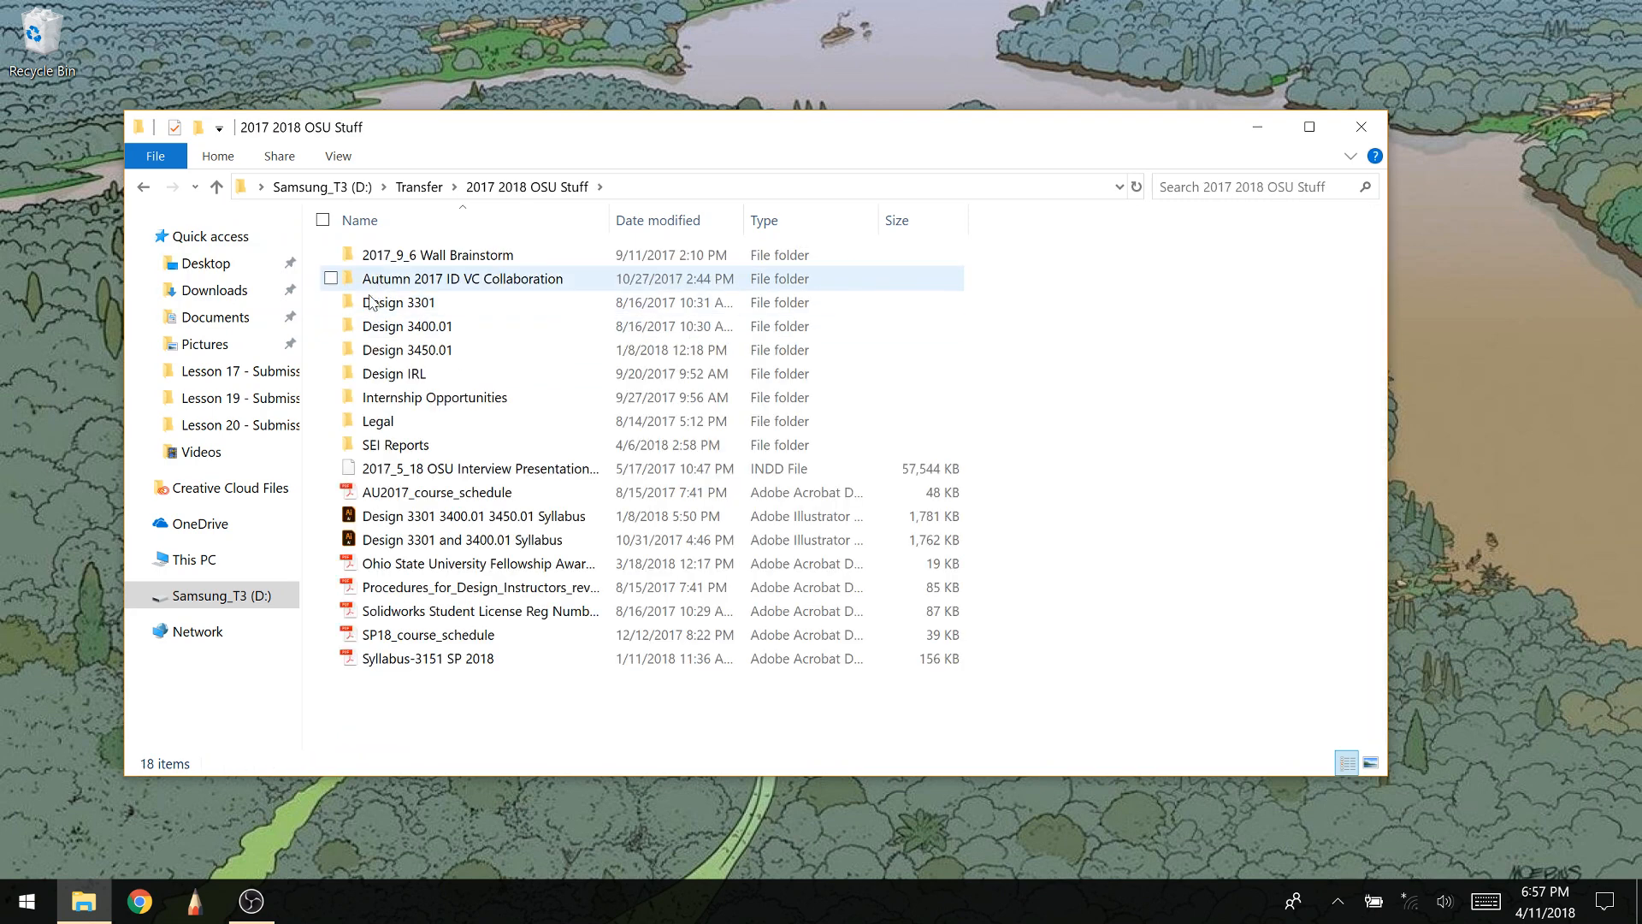
double_click(387, 350)
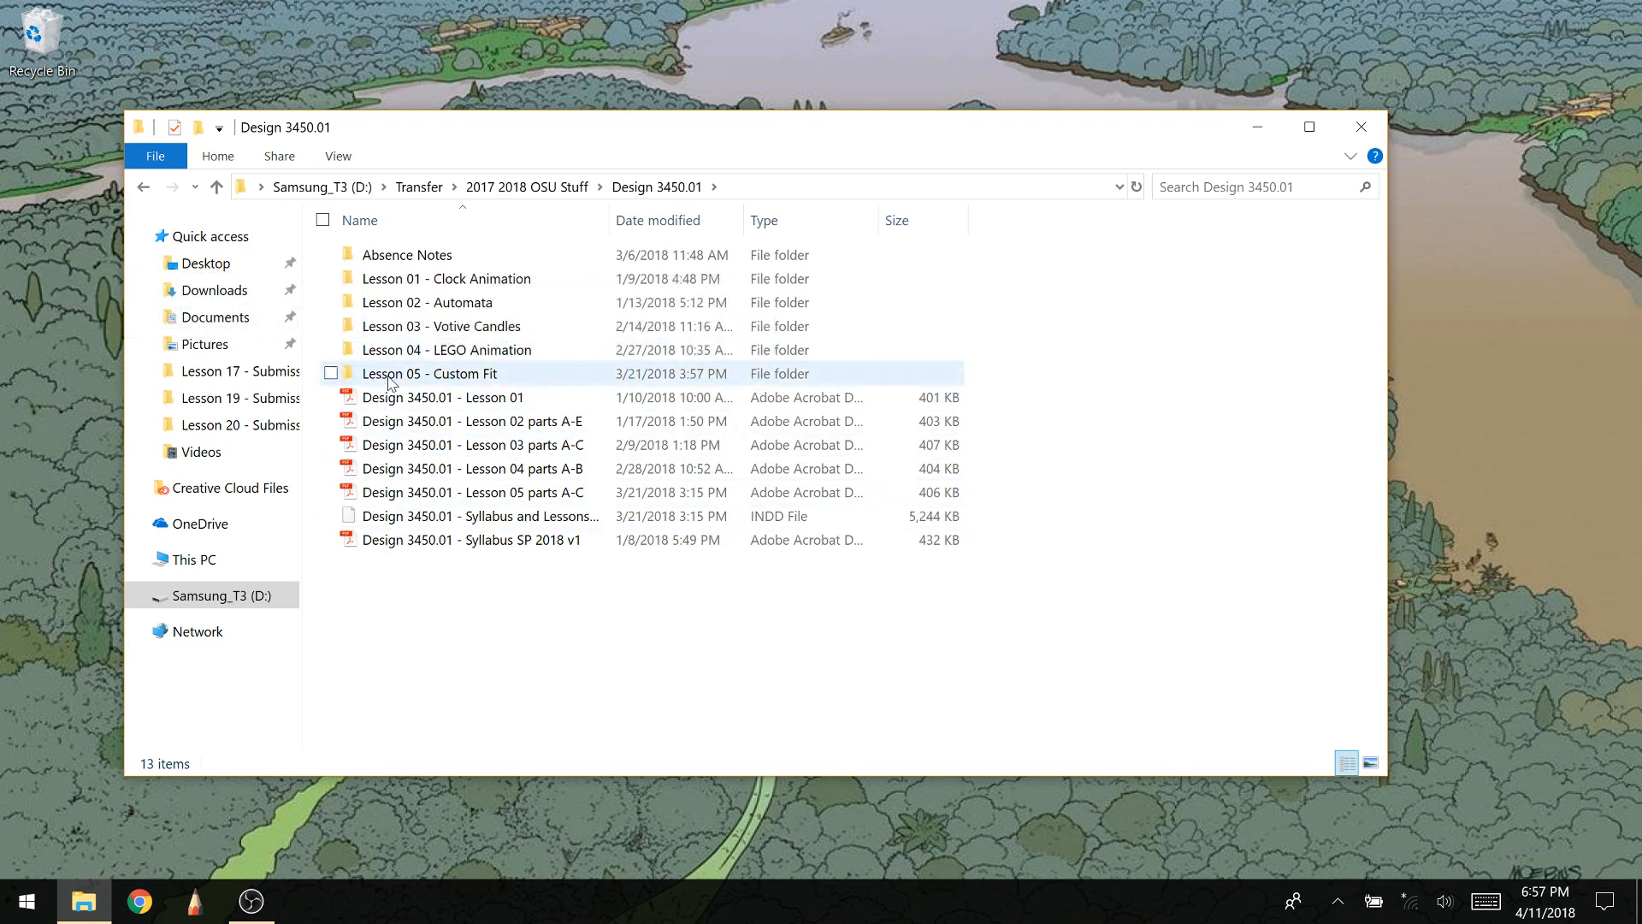
double_click(389, 376)
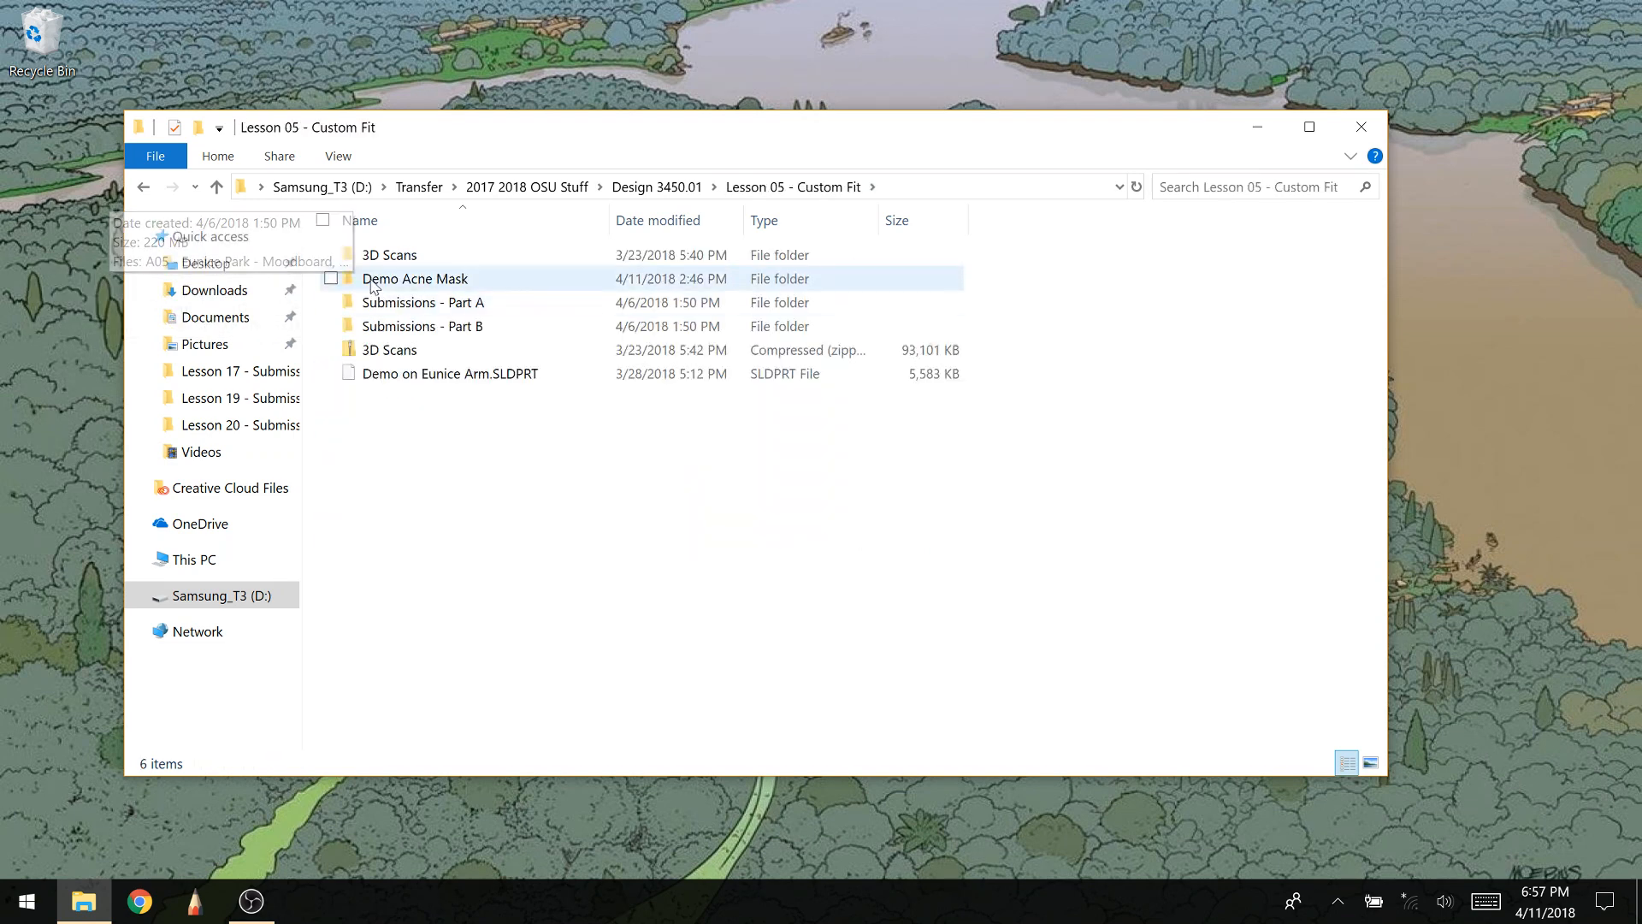
double_click(373, 280)
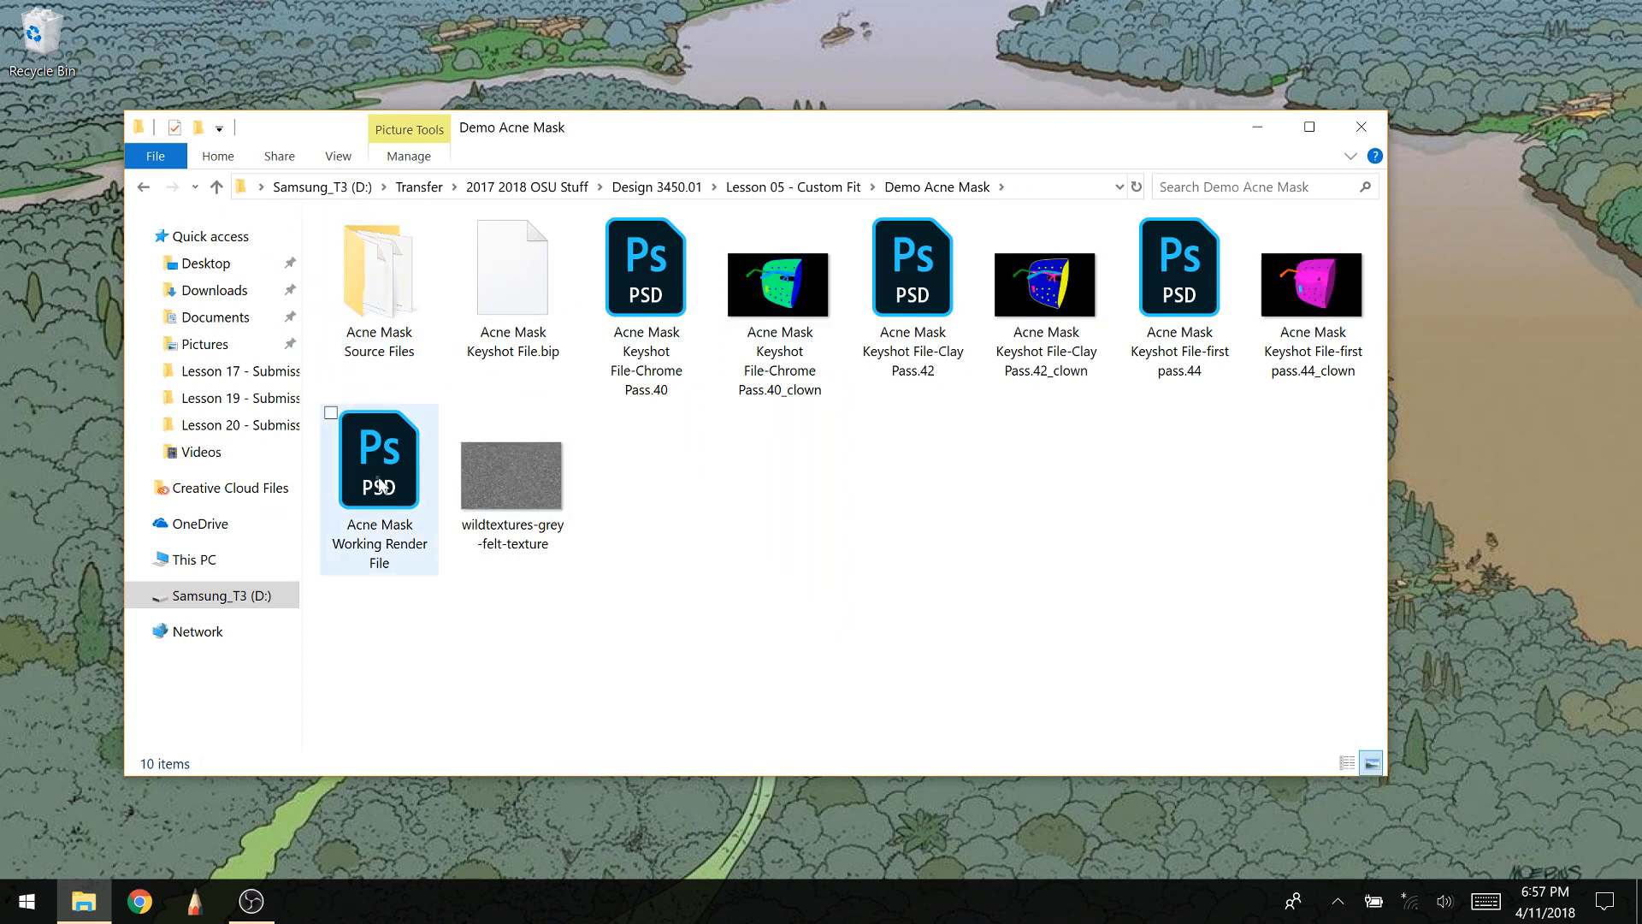
Step: Try to open the Acne Mask Working Render File from its folder in Autodesk SketchBook
left_click(381, 485)
right_click(380, 485)
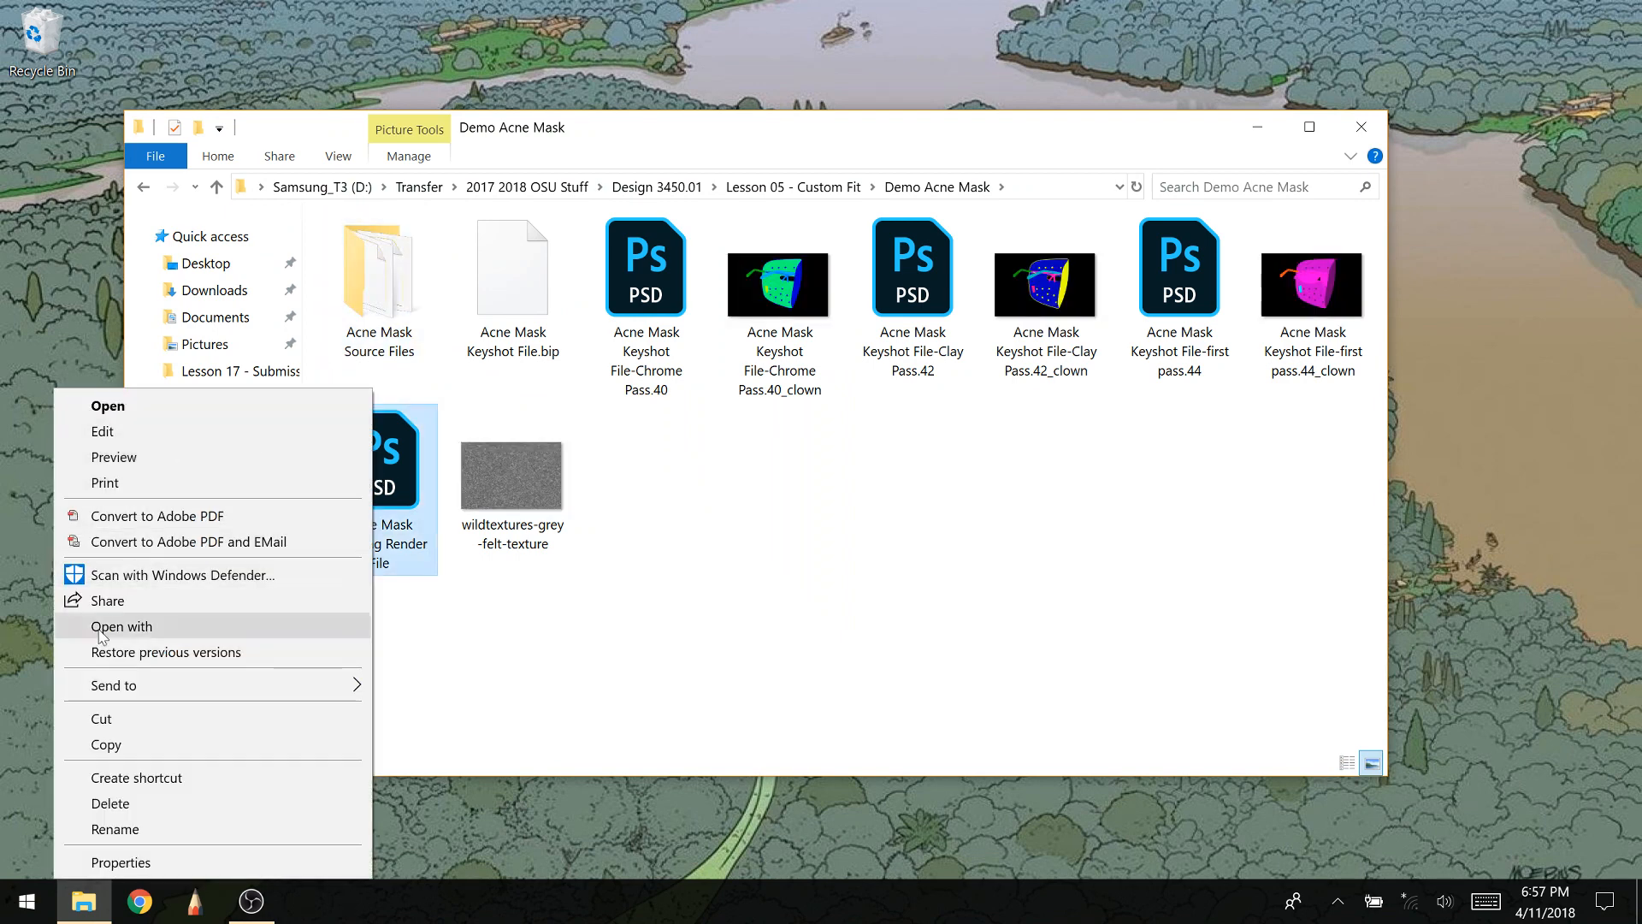
mouse_move(101, 636)
left_click(412, 680)
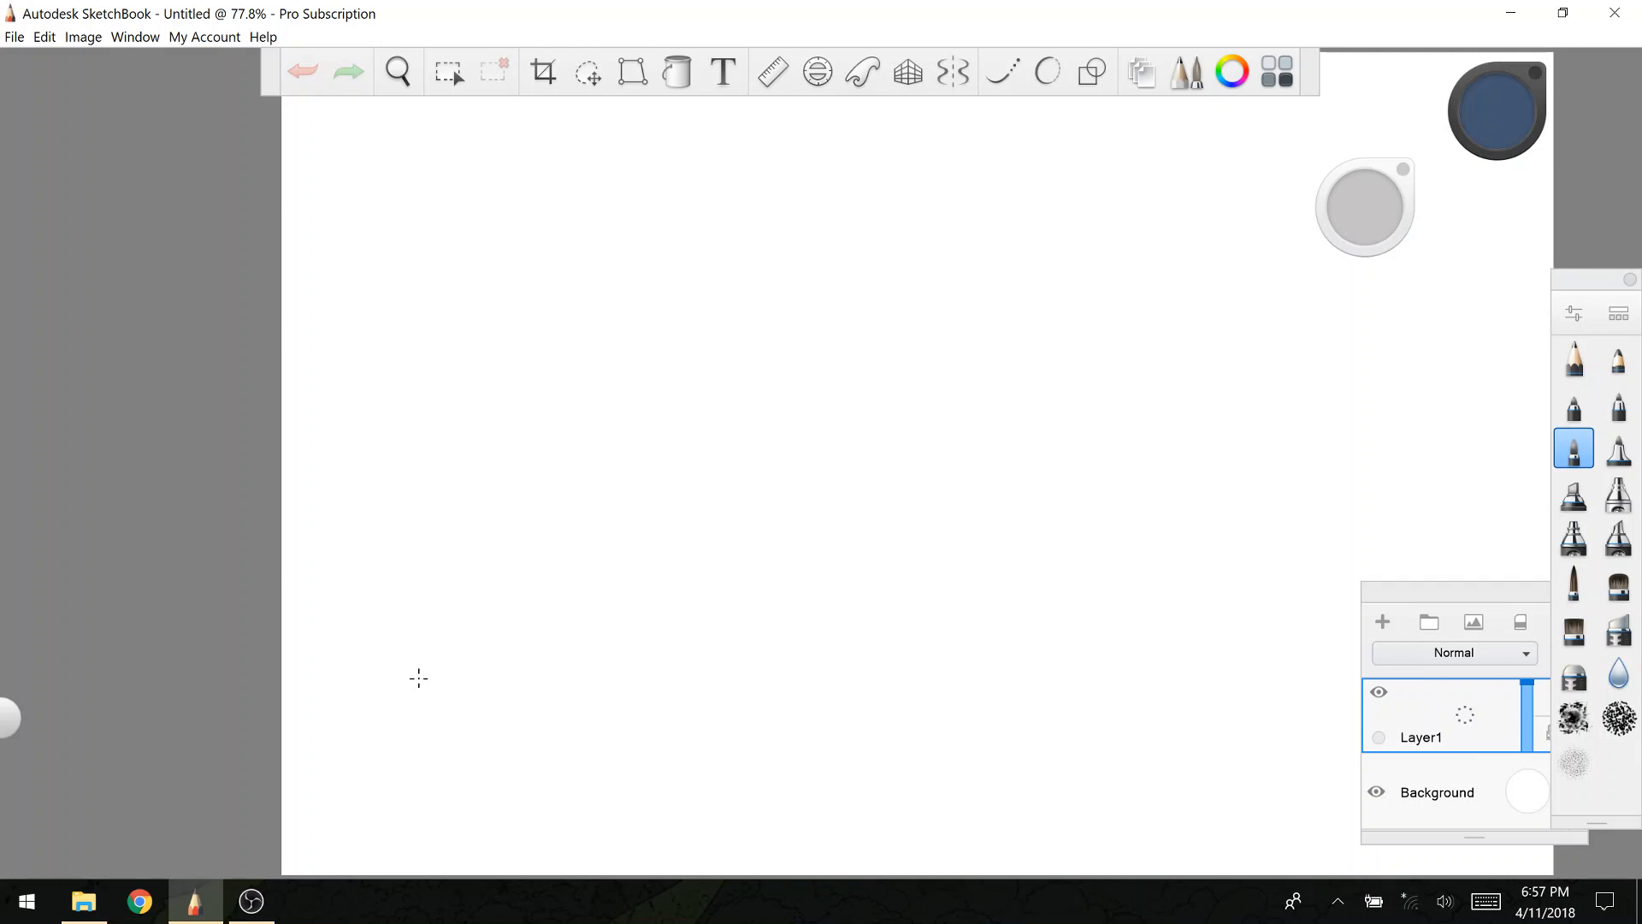
key("space")
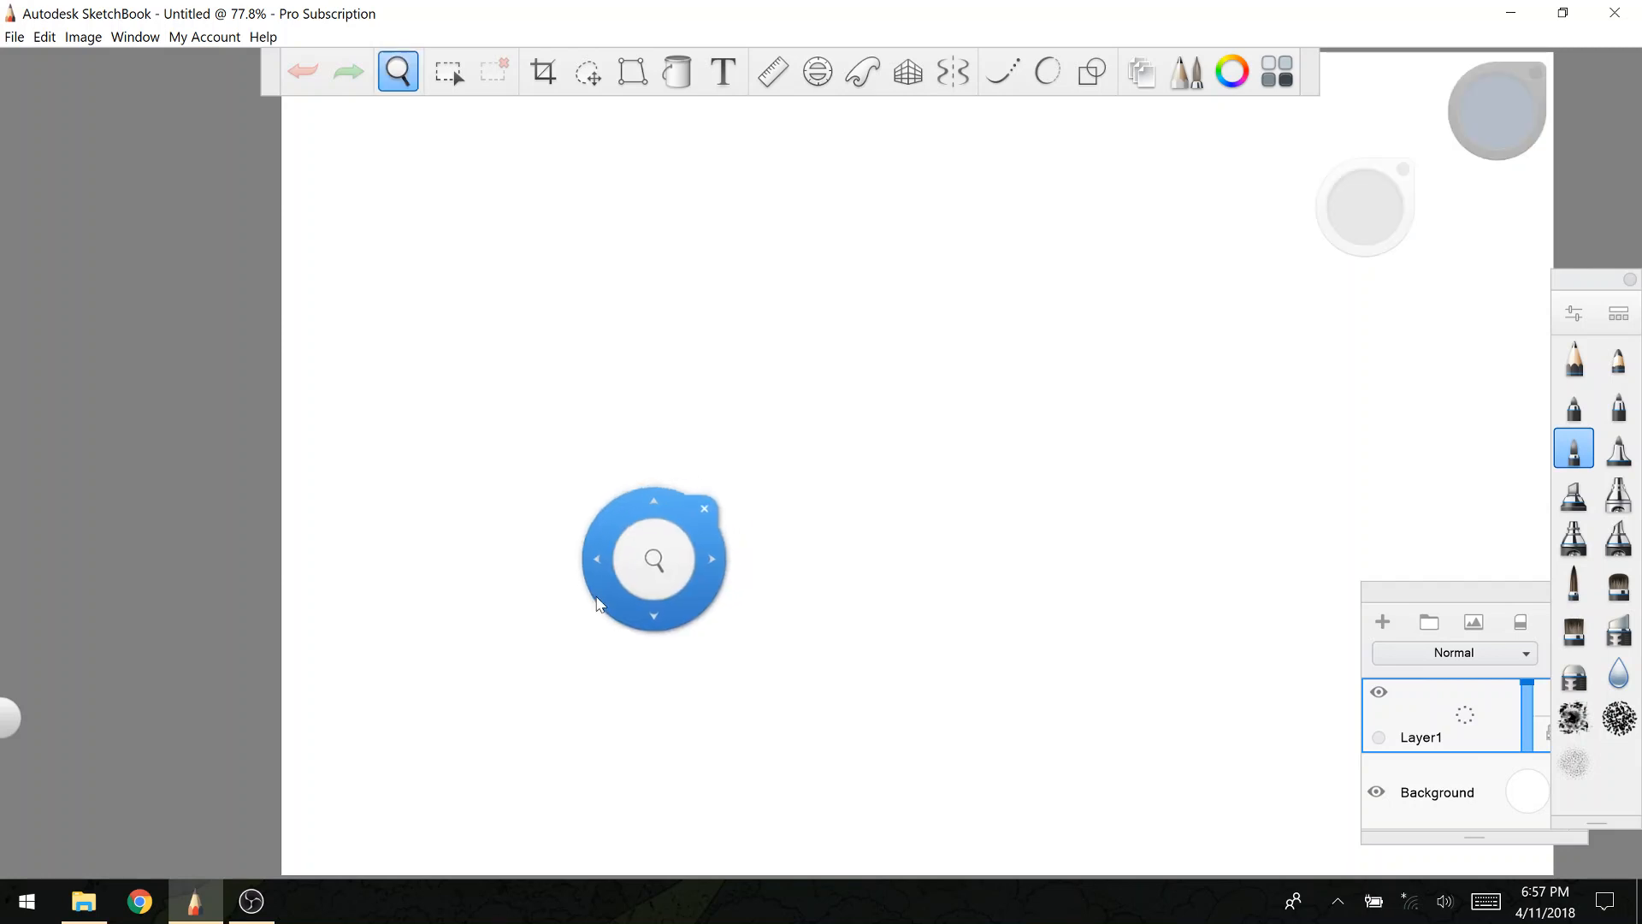
left_click_drag(604, 589, 342, 597)
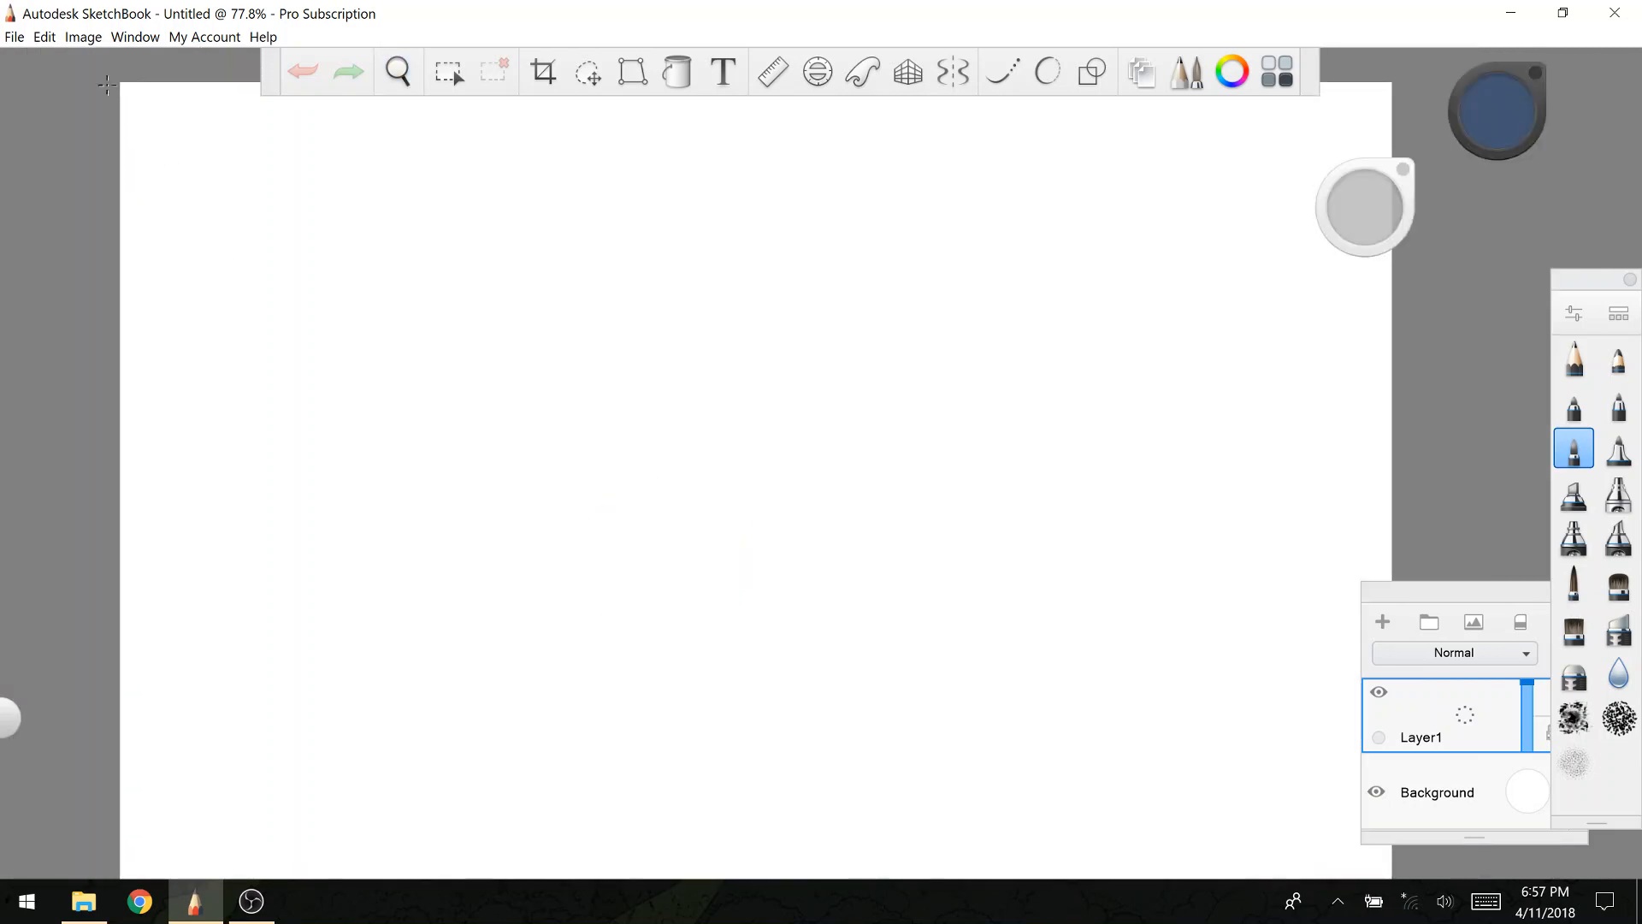
Step: Start opening a file in SketchBook and browse the Samsung_T3 drive to the Demo Acne Mask folder of Lesson 05 - Custom Fit
left_click(14, 37)
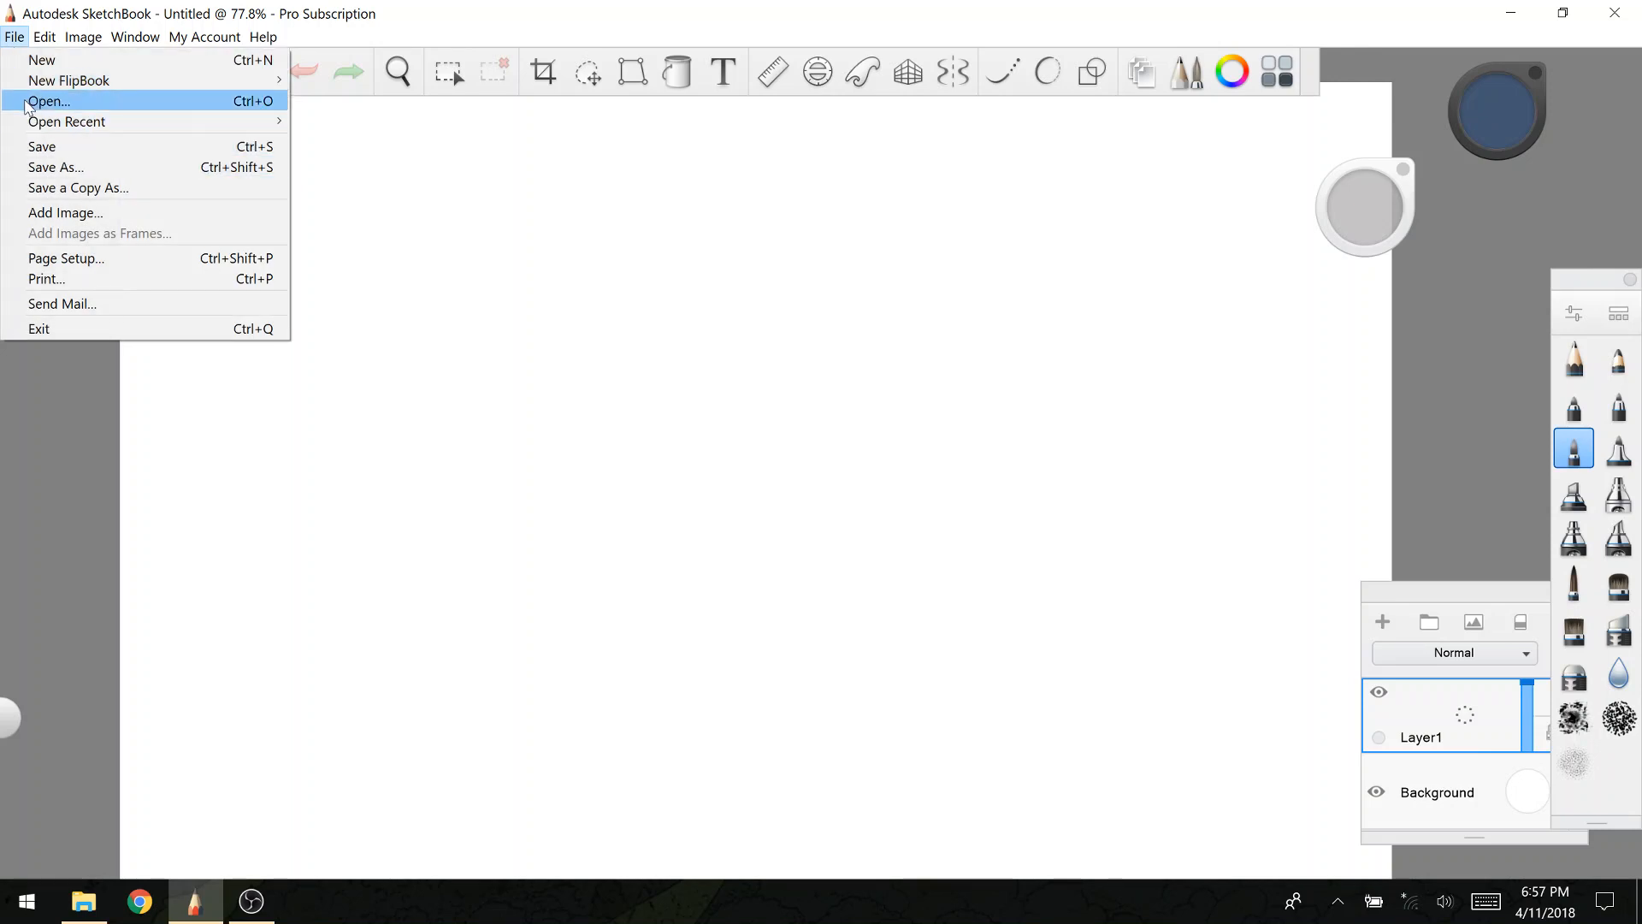
left_click(34, 102)
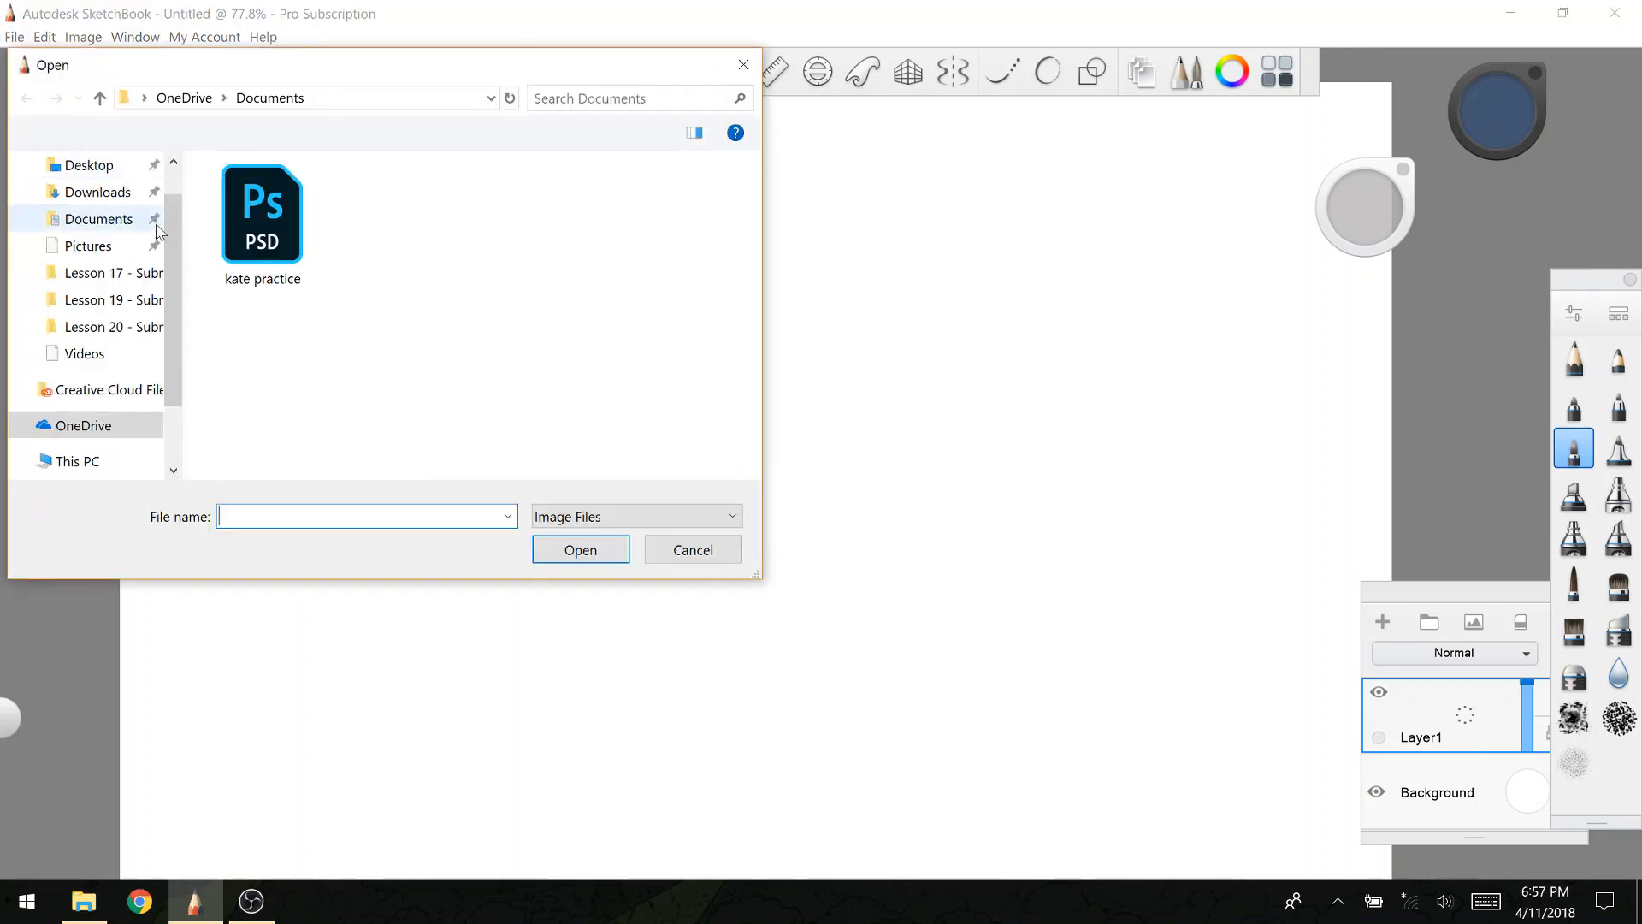
scroll(72, 304, "down", 1)
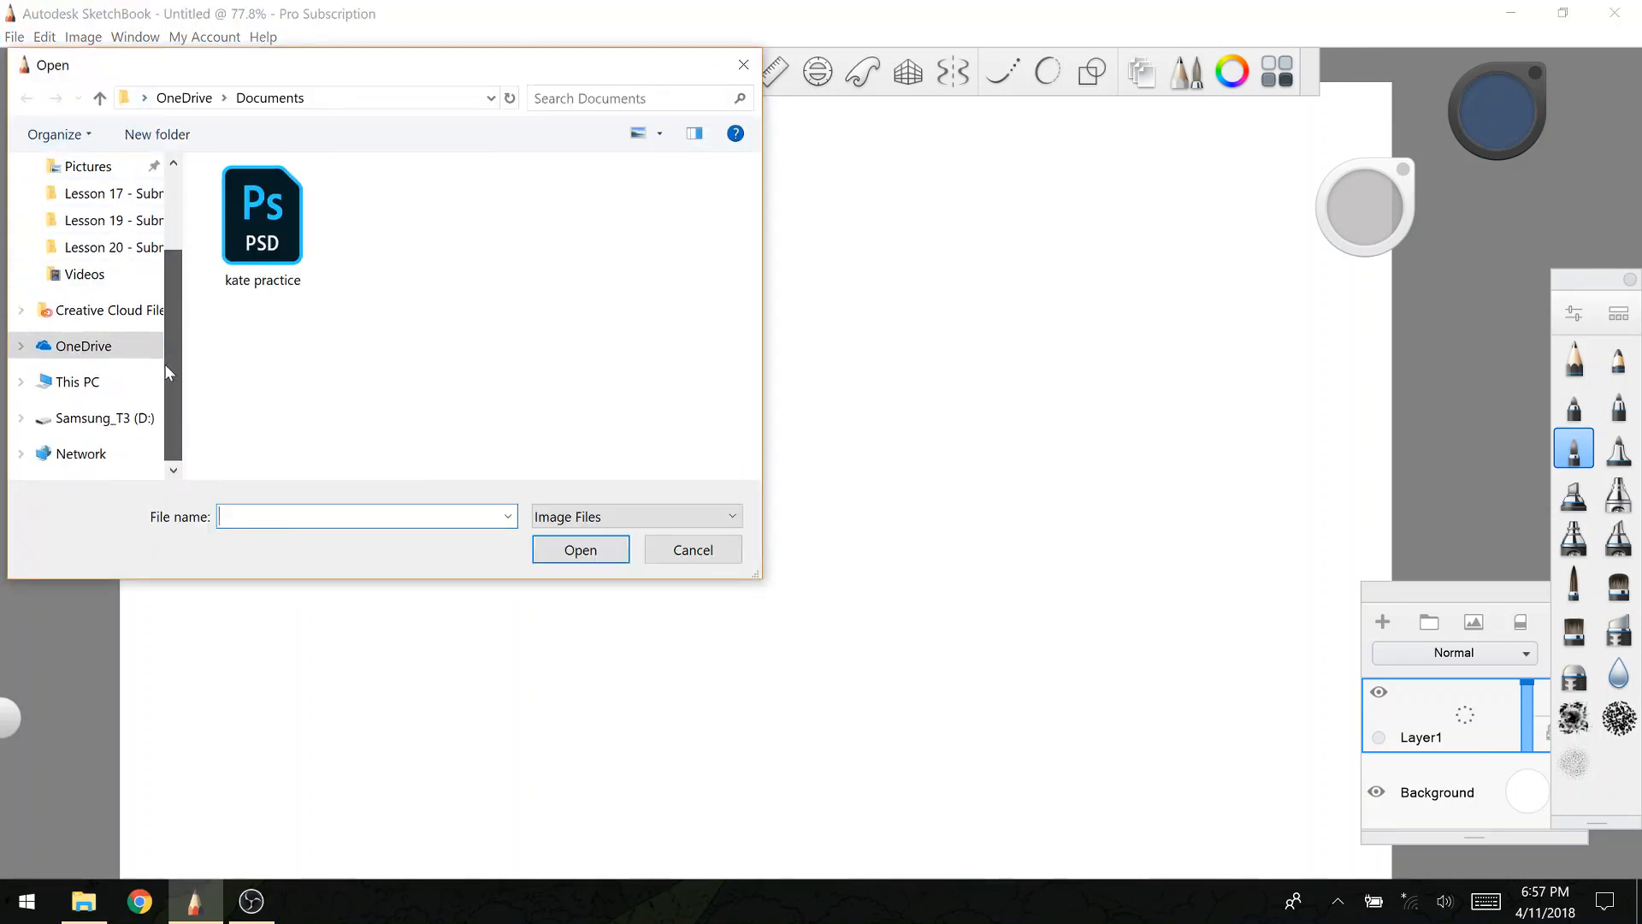
left_click(70, 426)
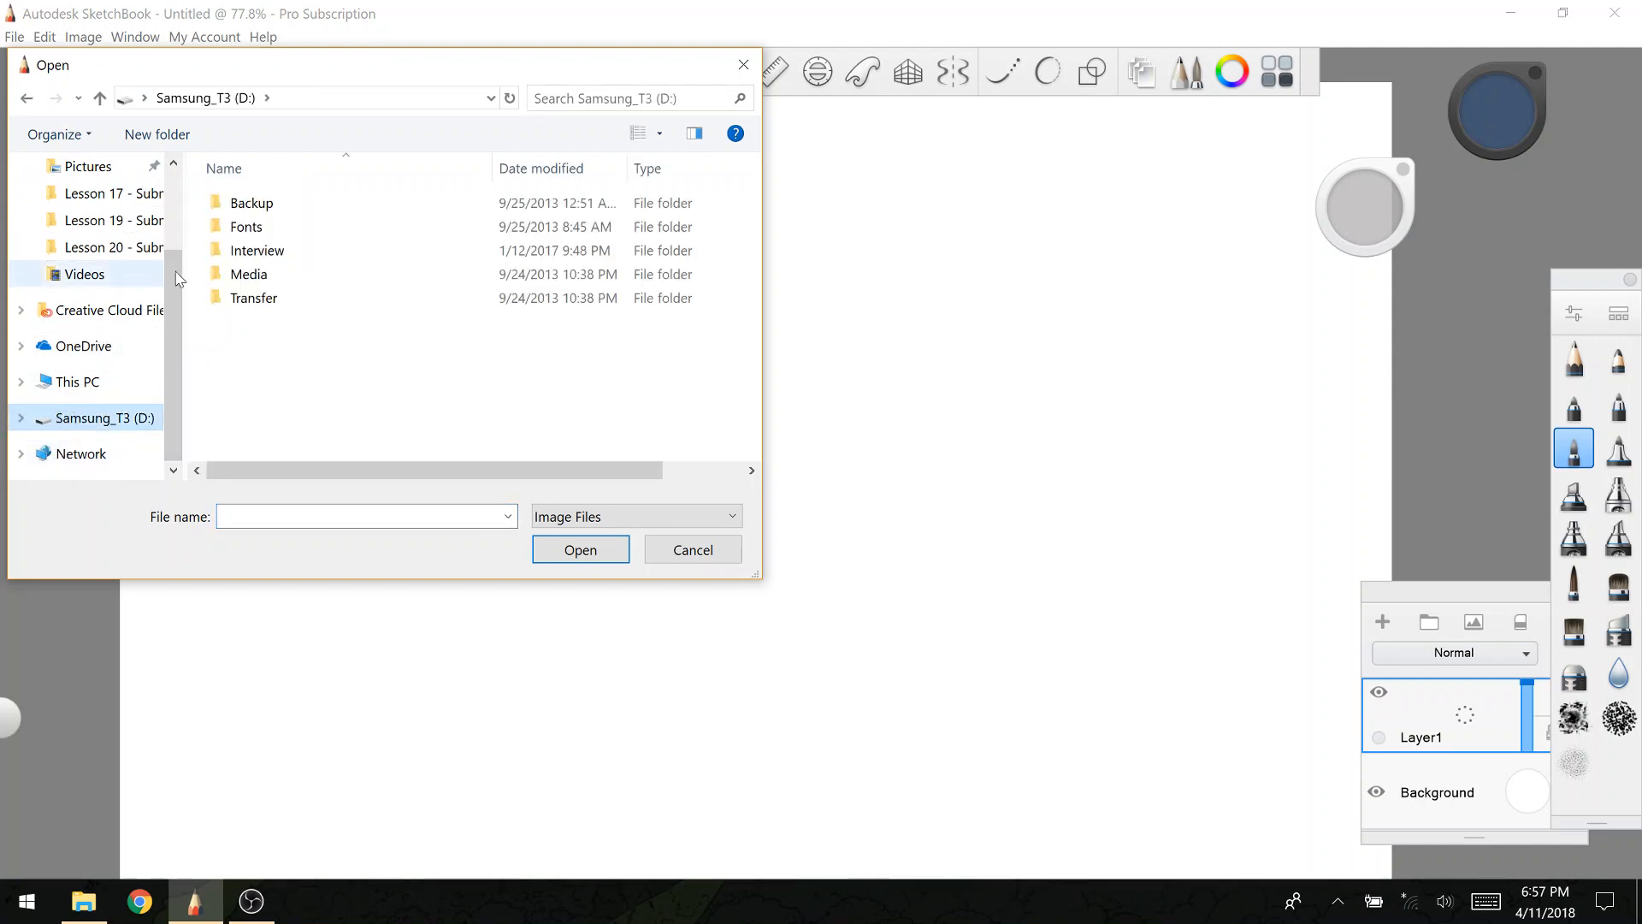
double_click(238, 300)
double_click(238, 297)
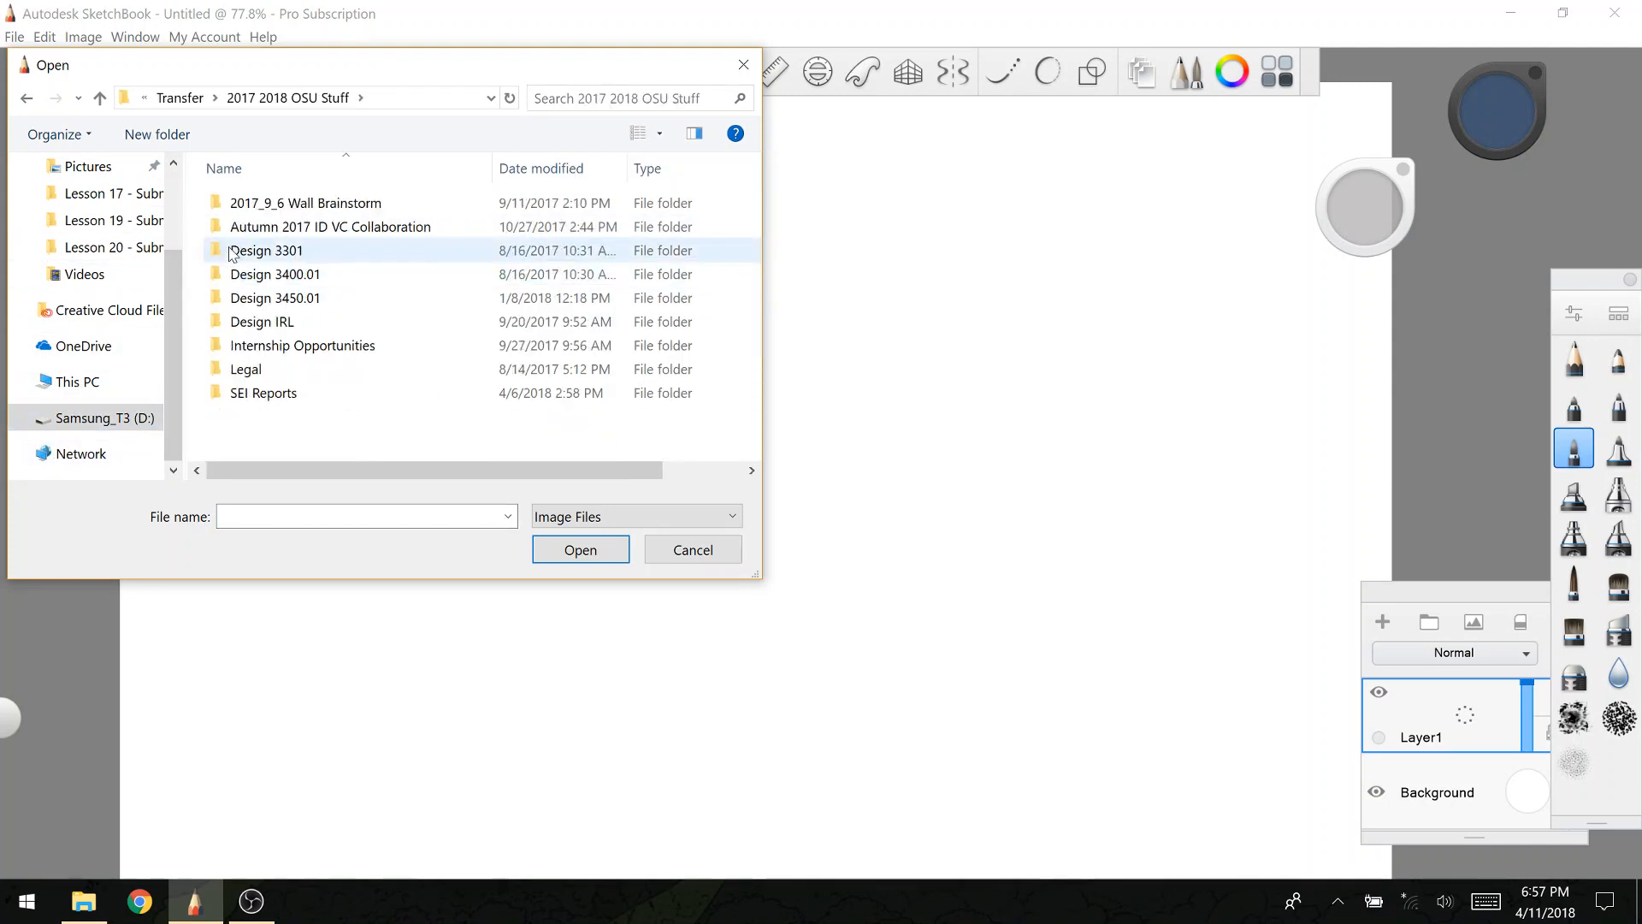
double_click(240, 297)
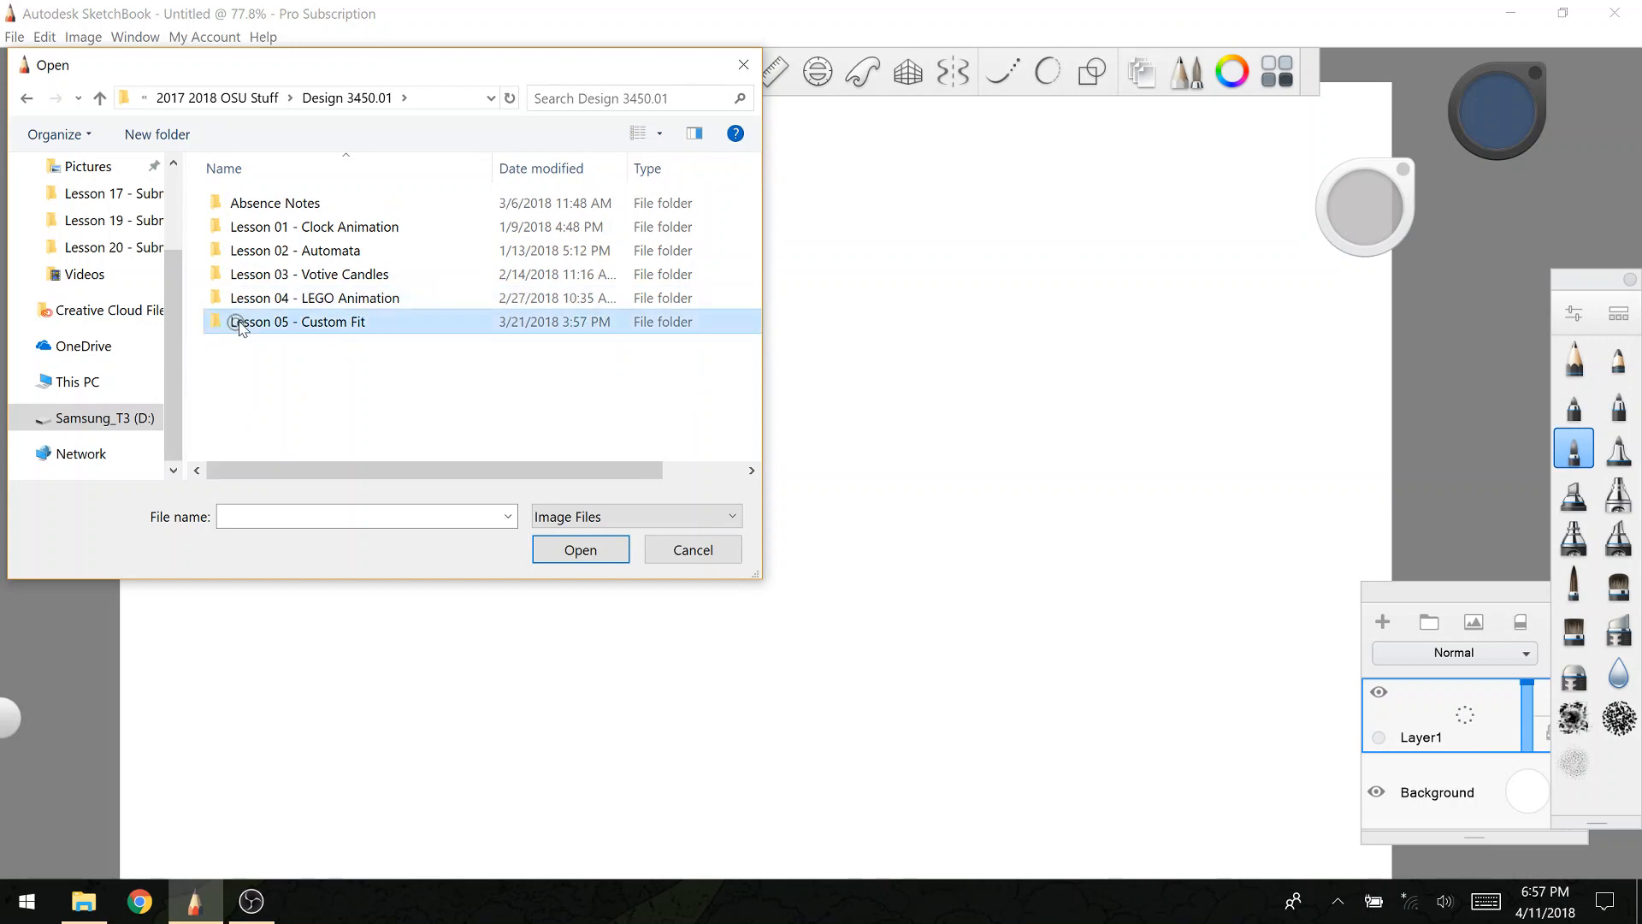
double_click(245, 322)
double_click(231, 231)
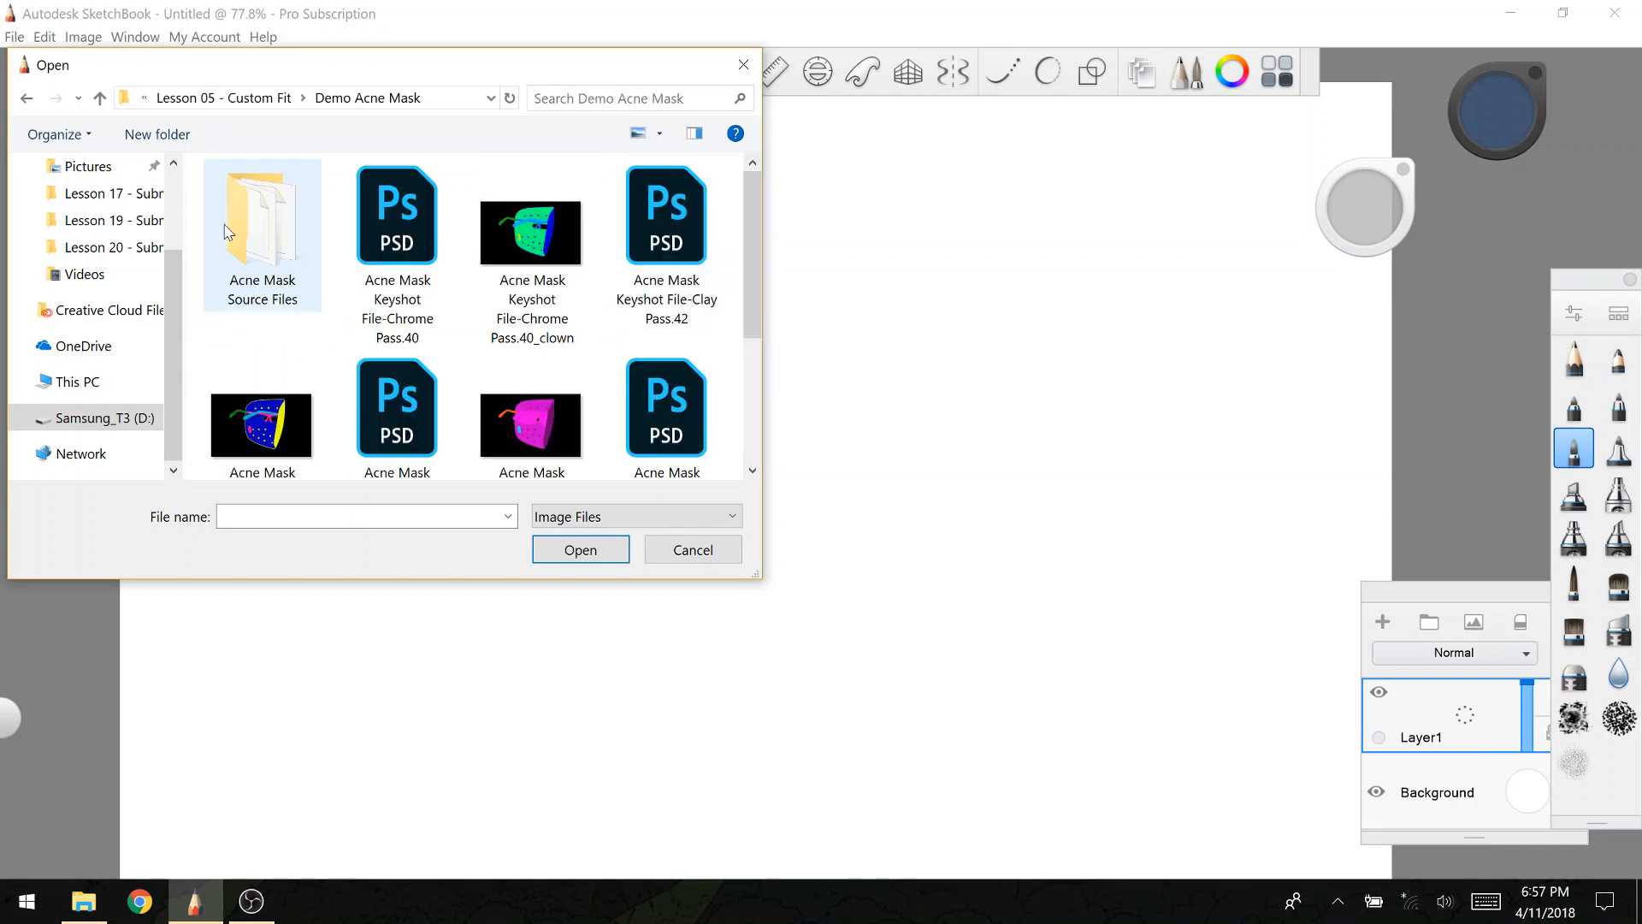
Step: Find the Acne Mask Working Render File in the Demo Acne Mask folder and open it
left_click_drag(745, 304, 741, 432)
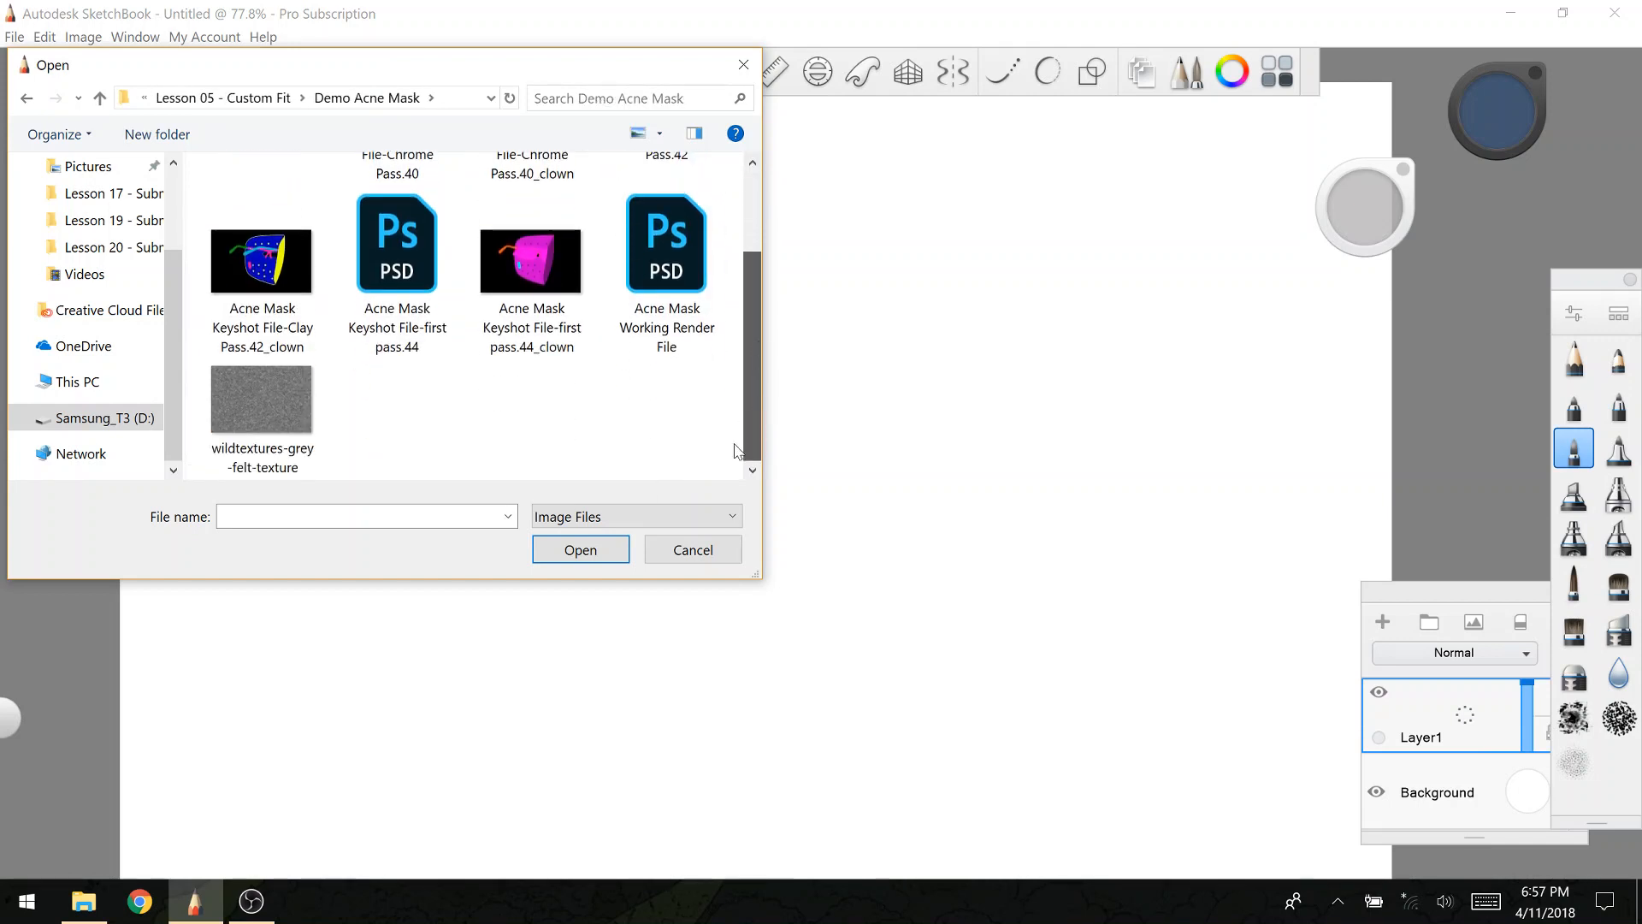
left_click(667, 248)
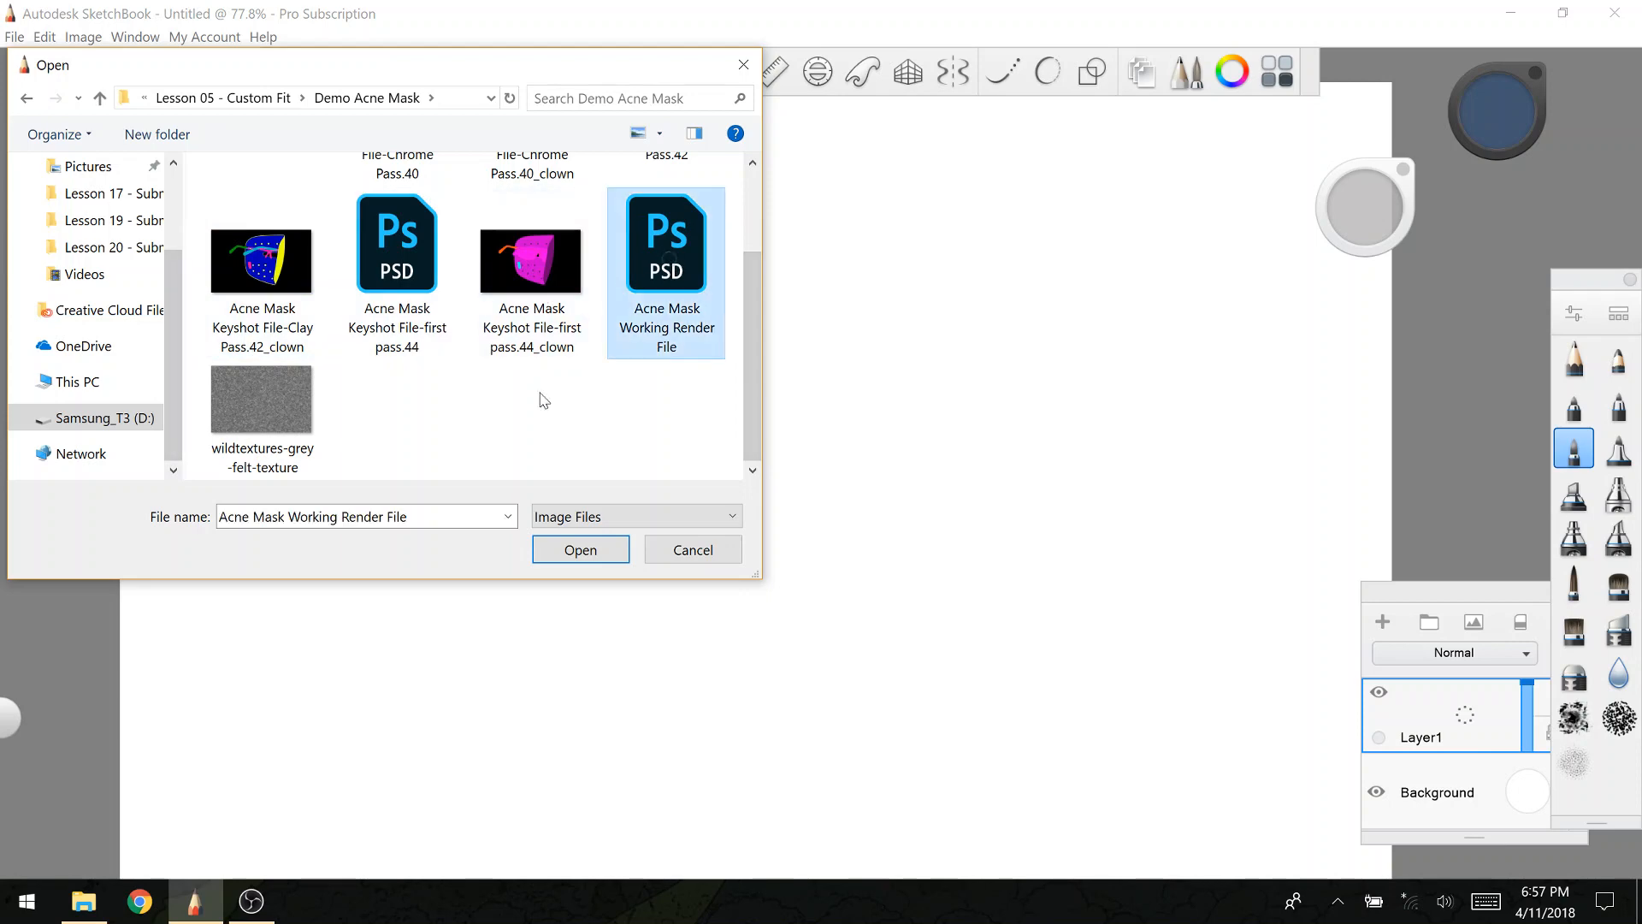
left_click(581, 549)
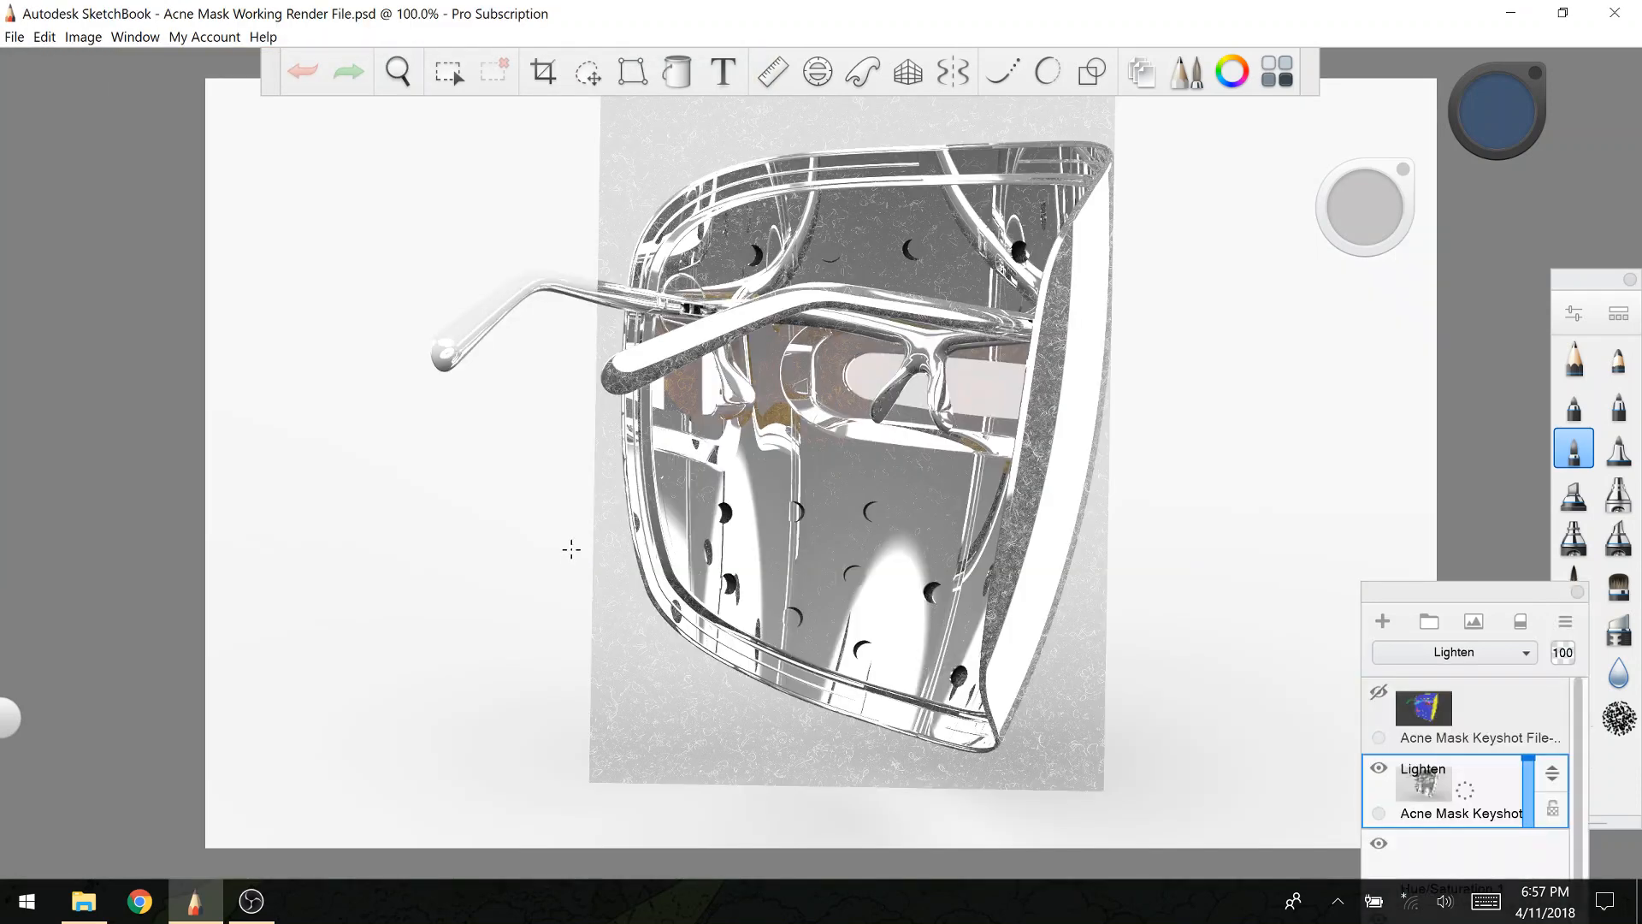
Step: Look through the mask render's layer stack and close SketchBook
left_click_drag(1436, 597, 1354, 167)
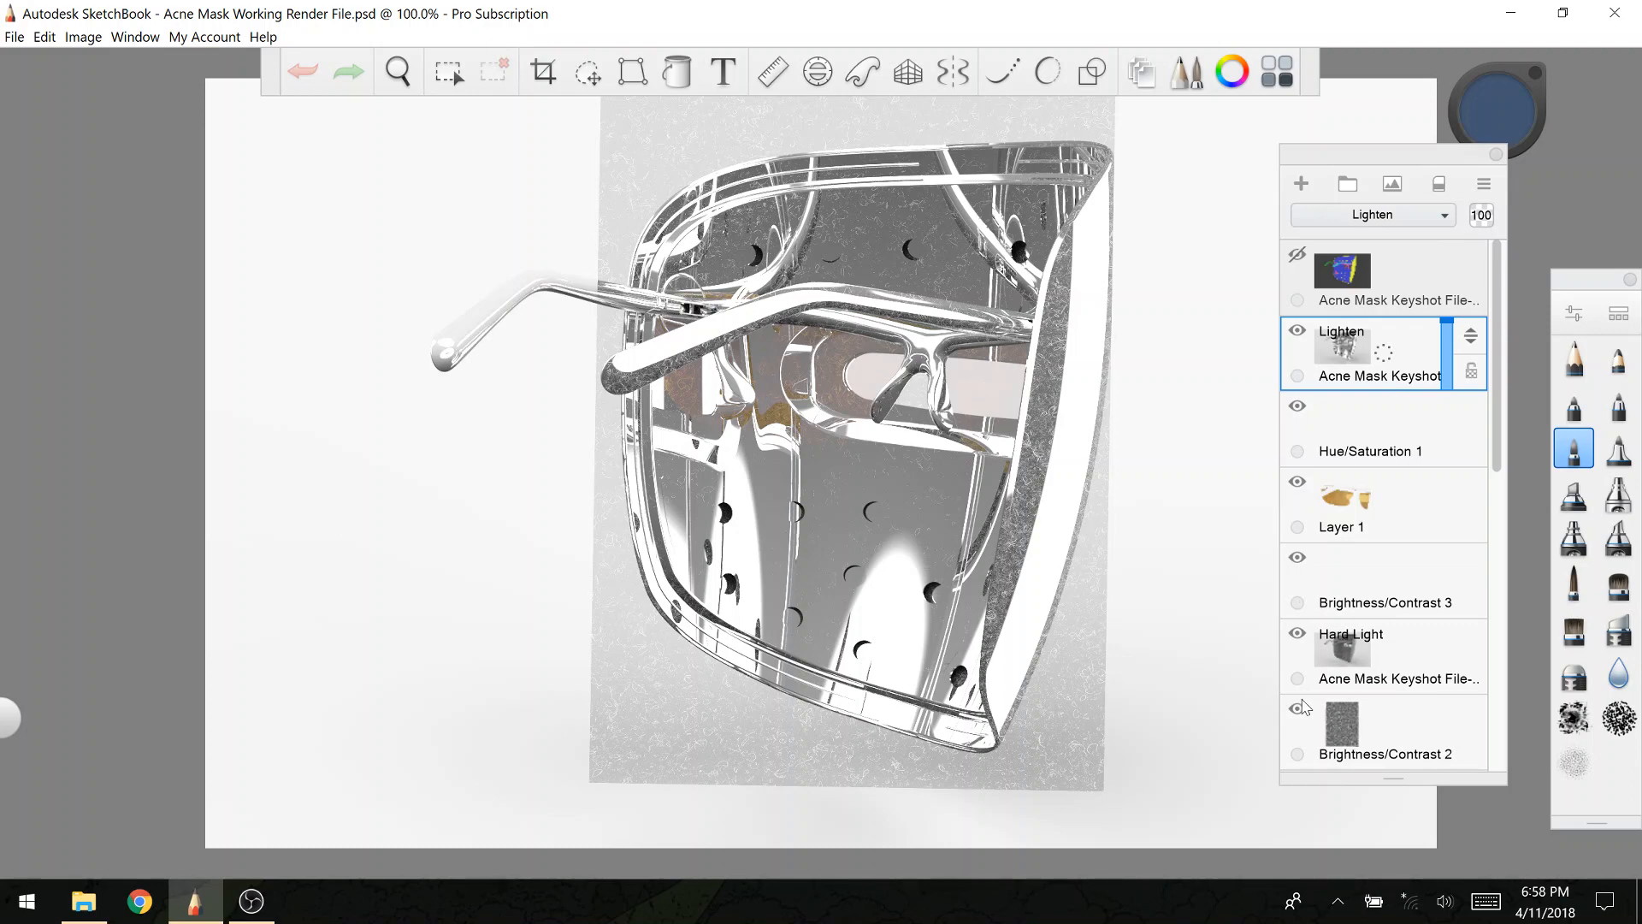
mouse_move(1499, 468)
left_mouse_down()
mouse_move(1507, 727)
mouse_move(1507, 446)
mouse_move(1511, 466)
left_mouse_up()
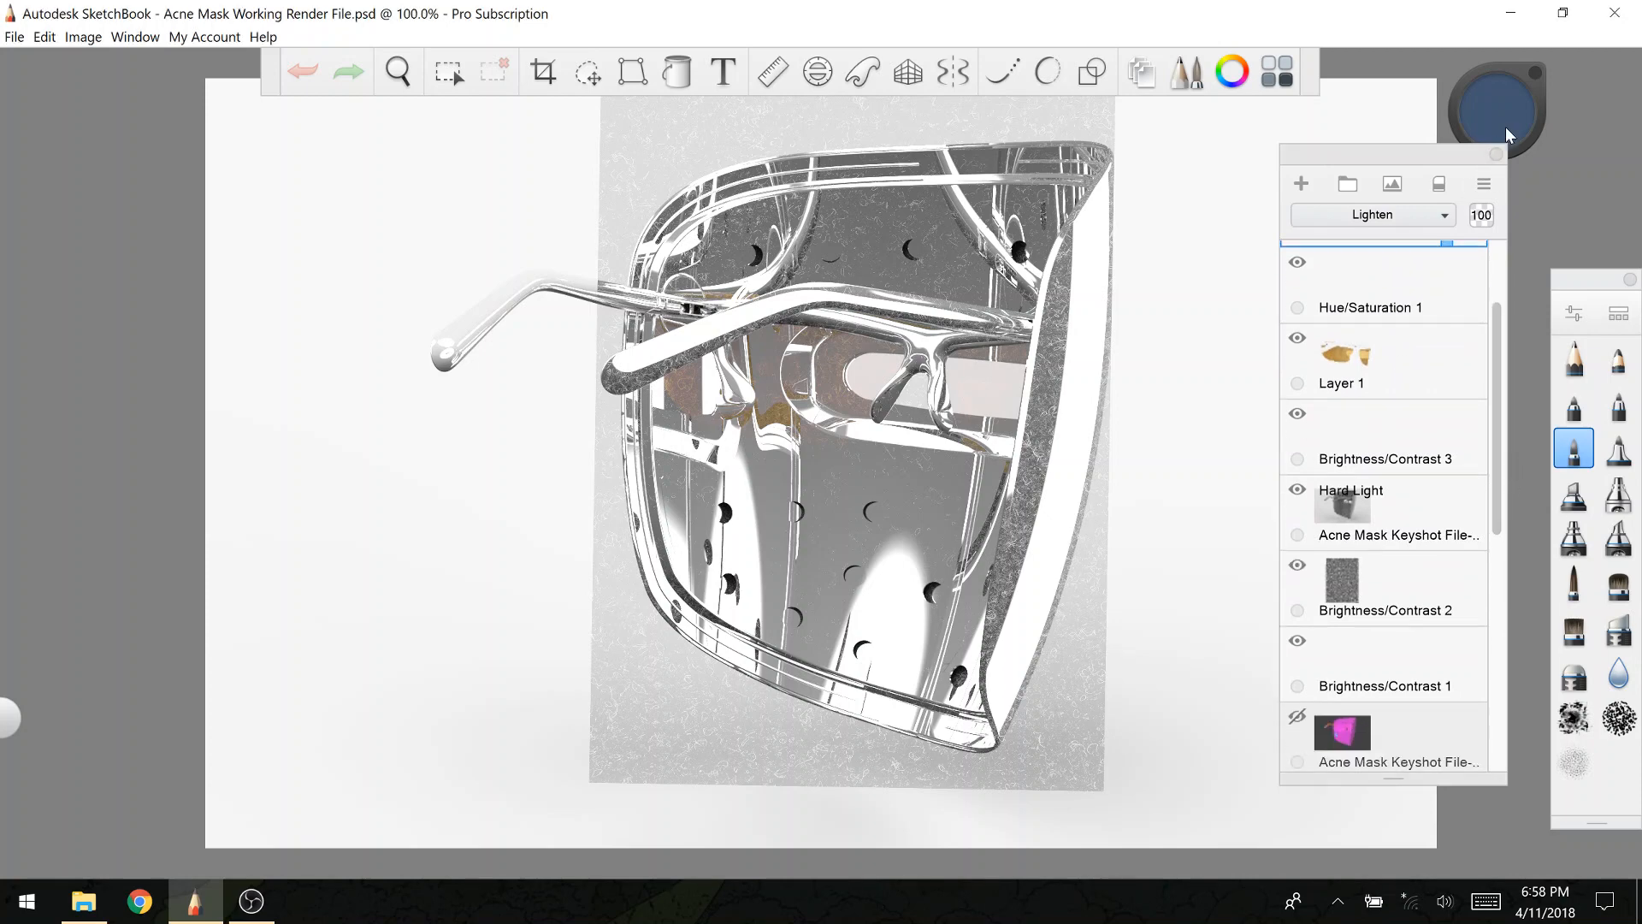
left_click(1613, 14)
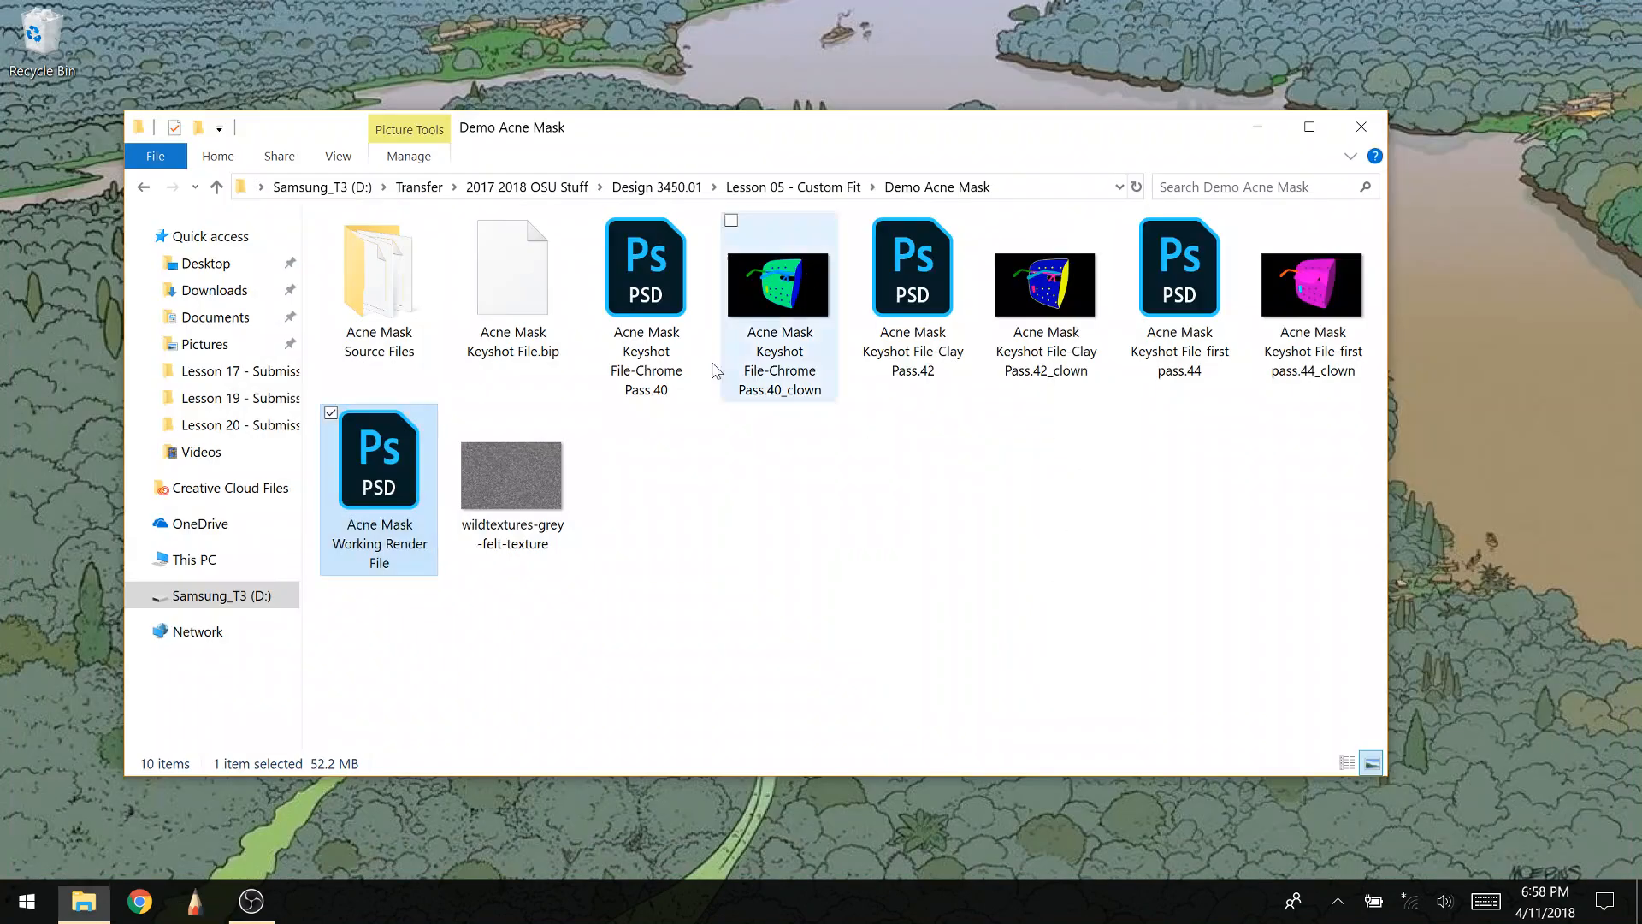
Step: Launch Photoshop from the Acne Mask Working Render File, accepting the Adobe license agreement and dismissing the Creative Cloud connection notice
double_click(369, 481)
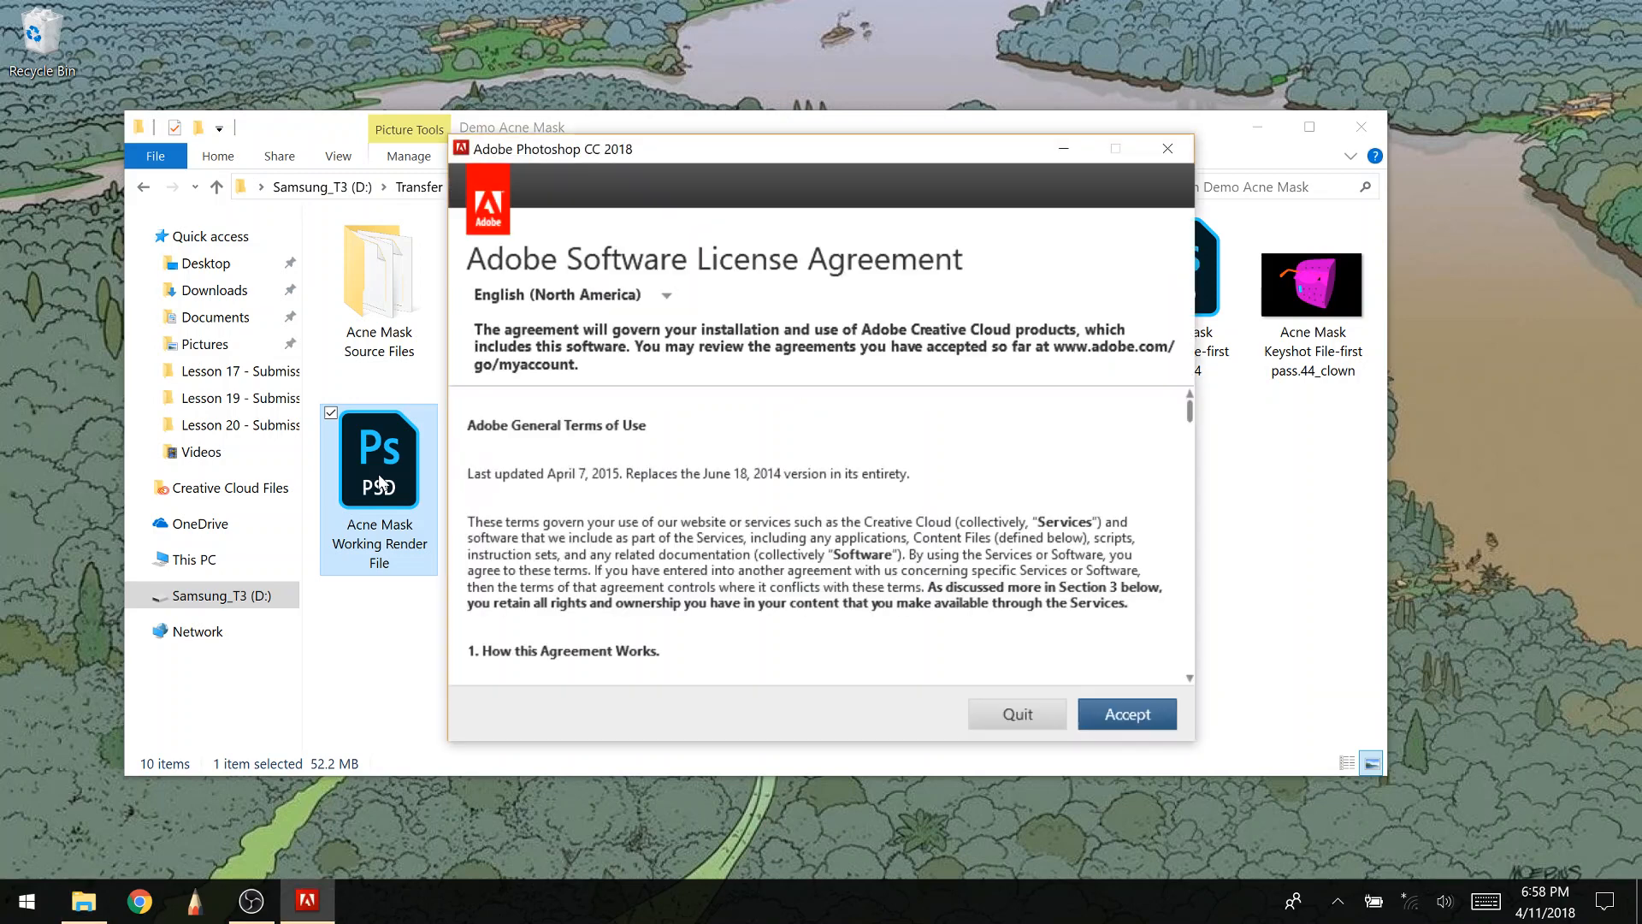
left_click(1127, 714)
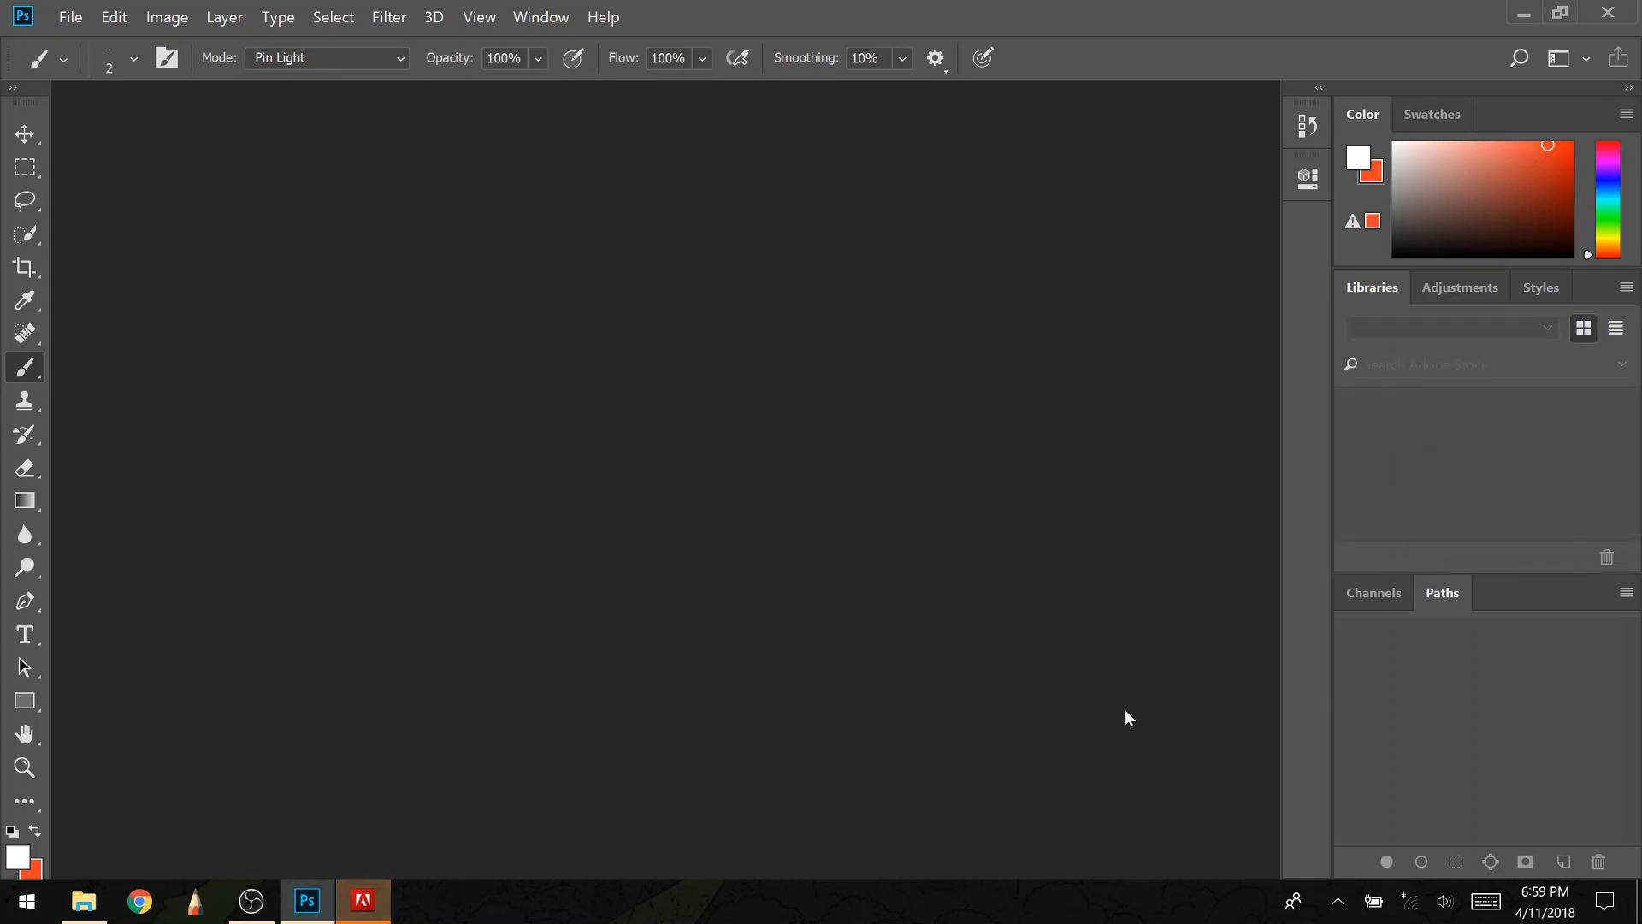
left_click(364, 905)
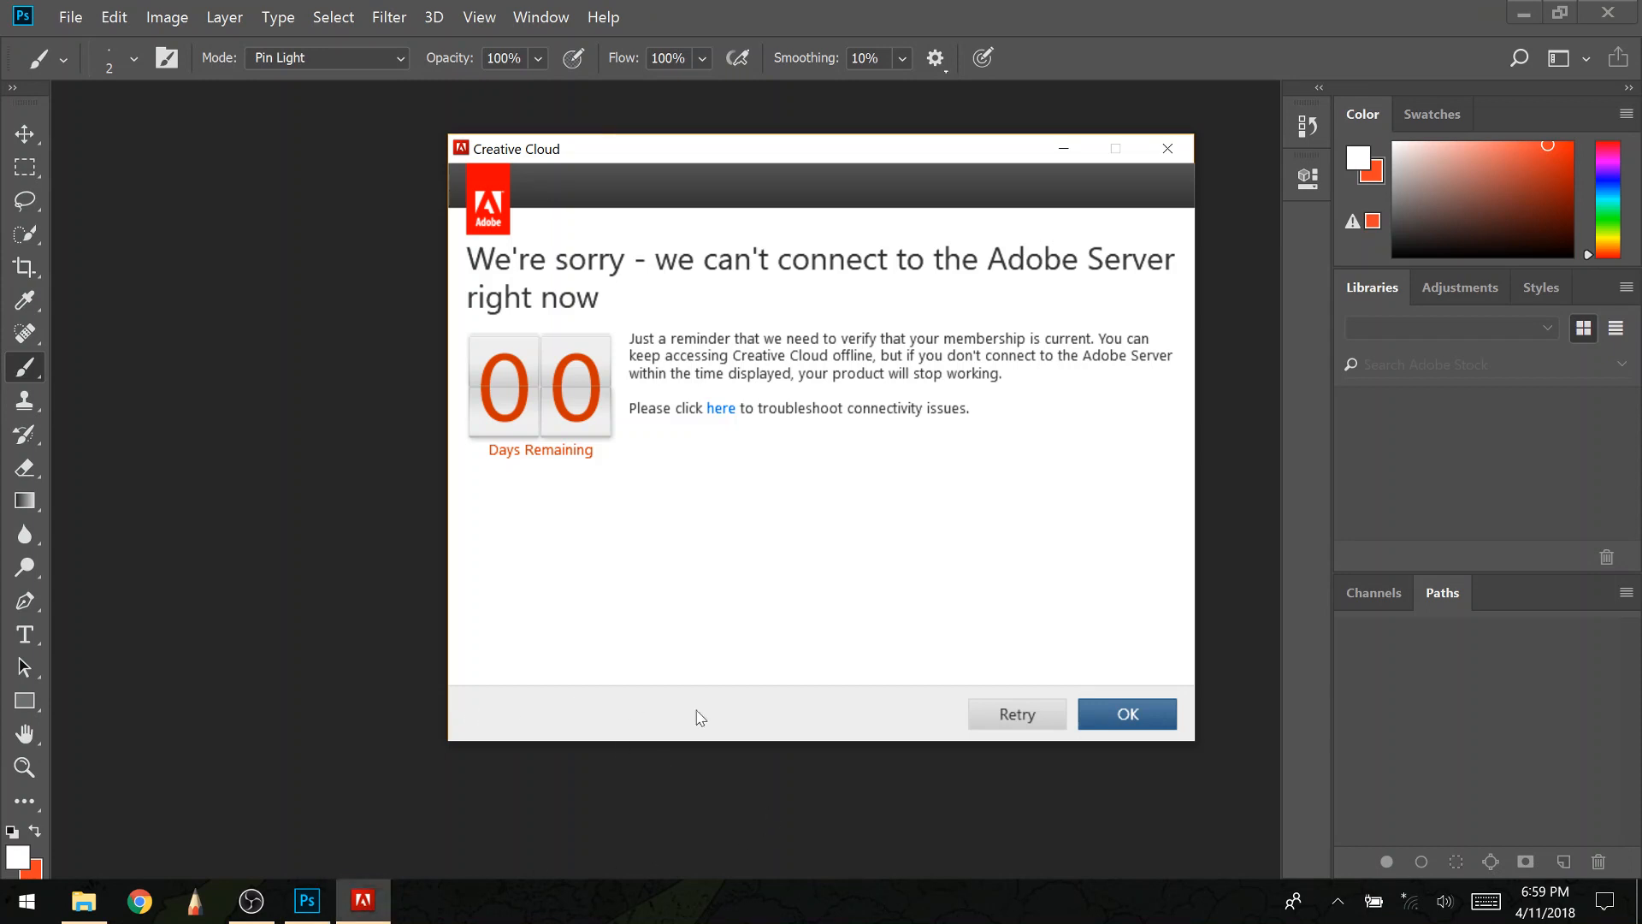
left_click(1099, 721)
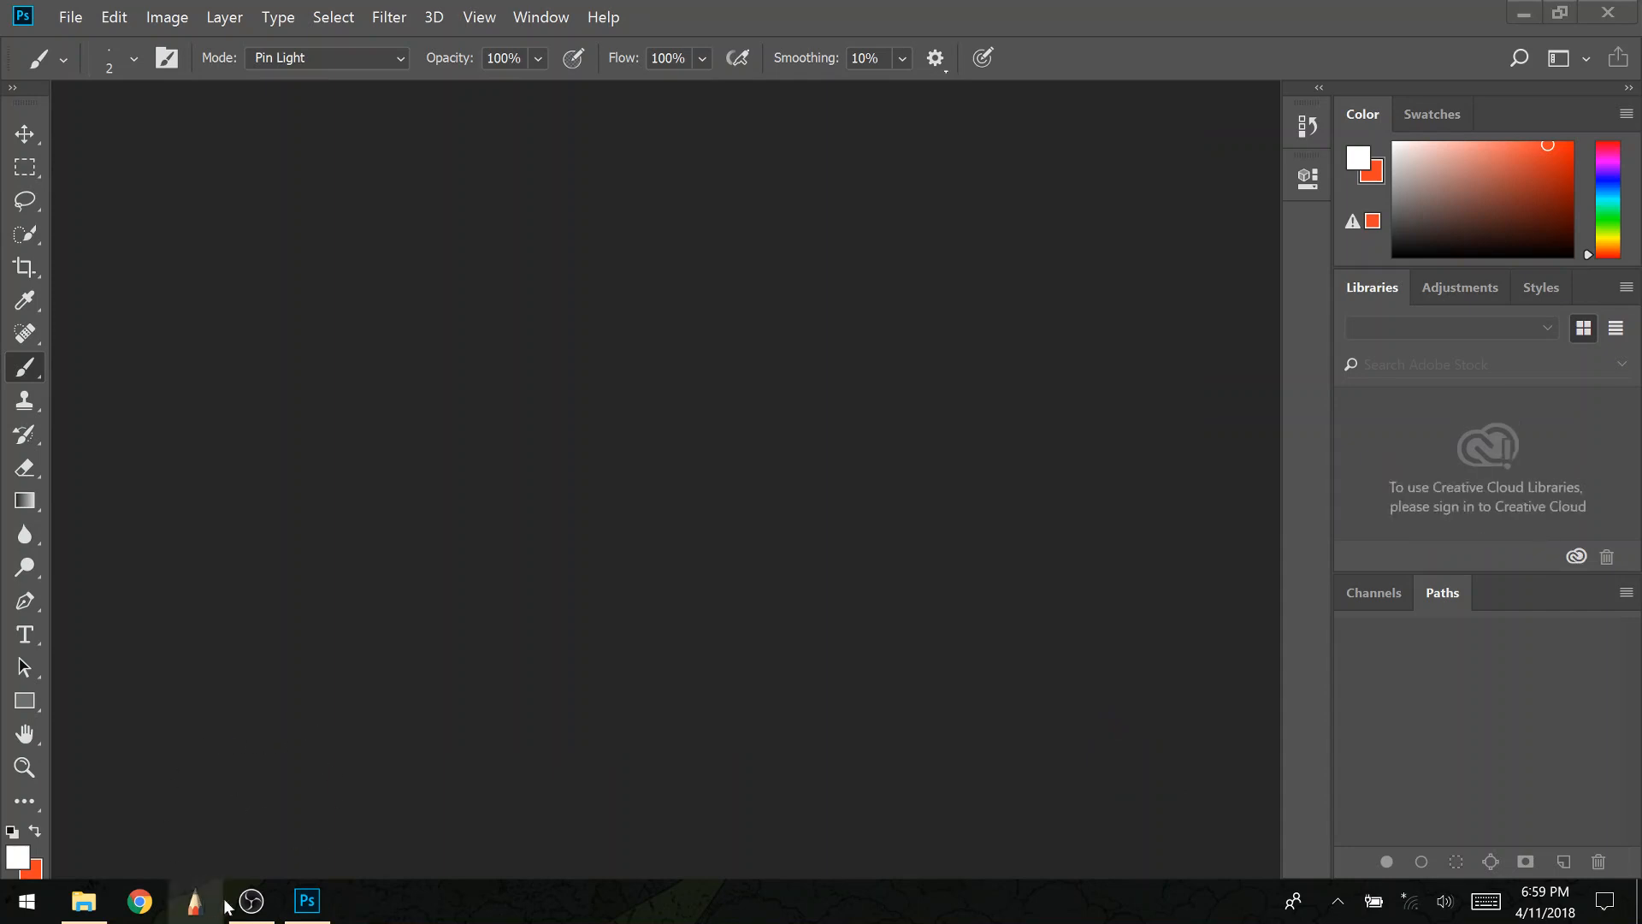
Step: Return to the Demo Acne Mask folder and open the Acne Mask Working Render File in Photoshop
left_click(90, 915)
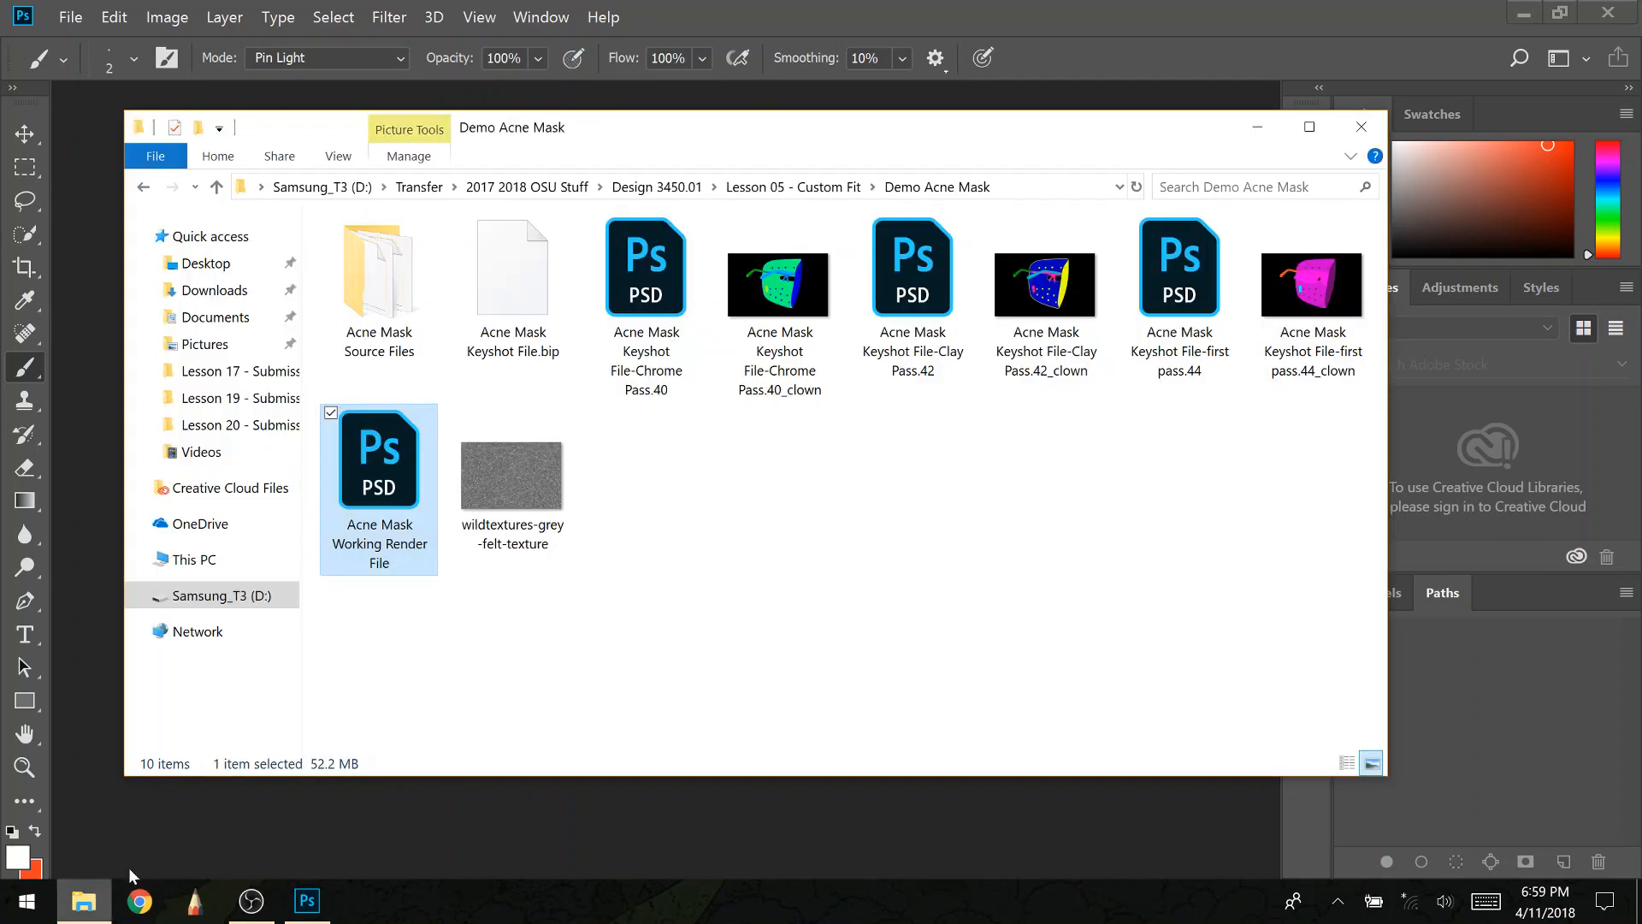
double_click(375, 476)
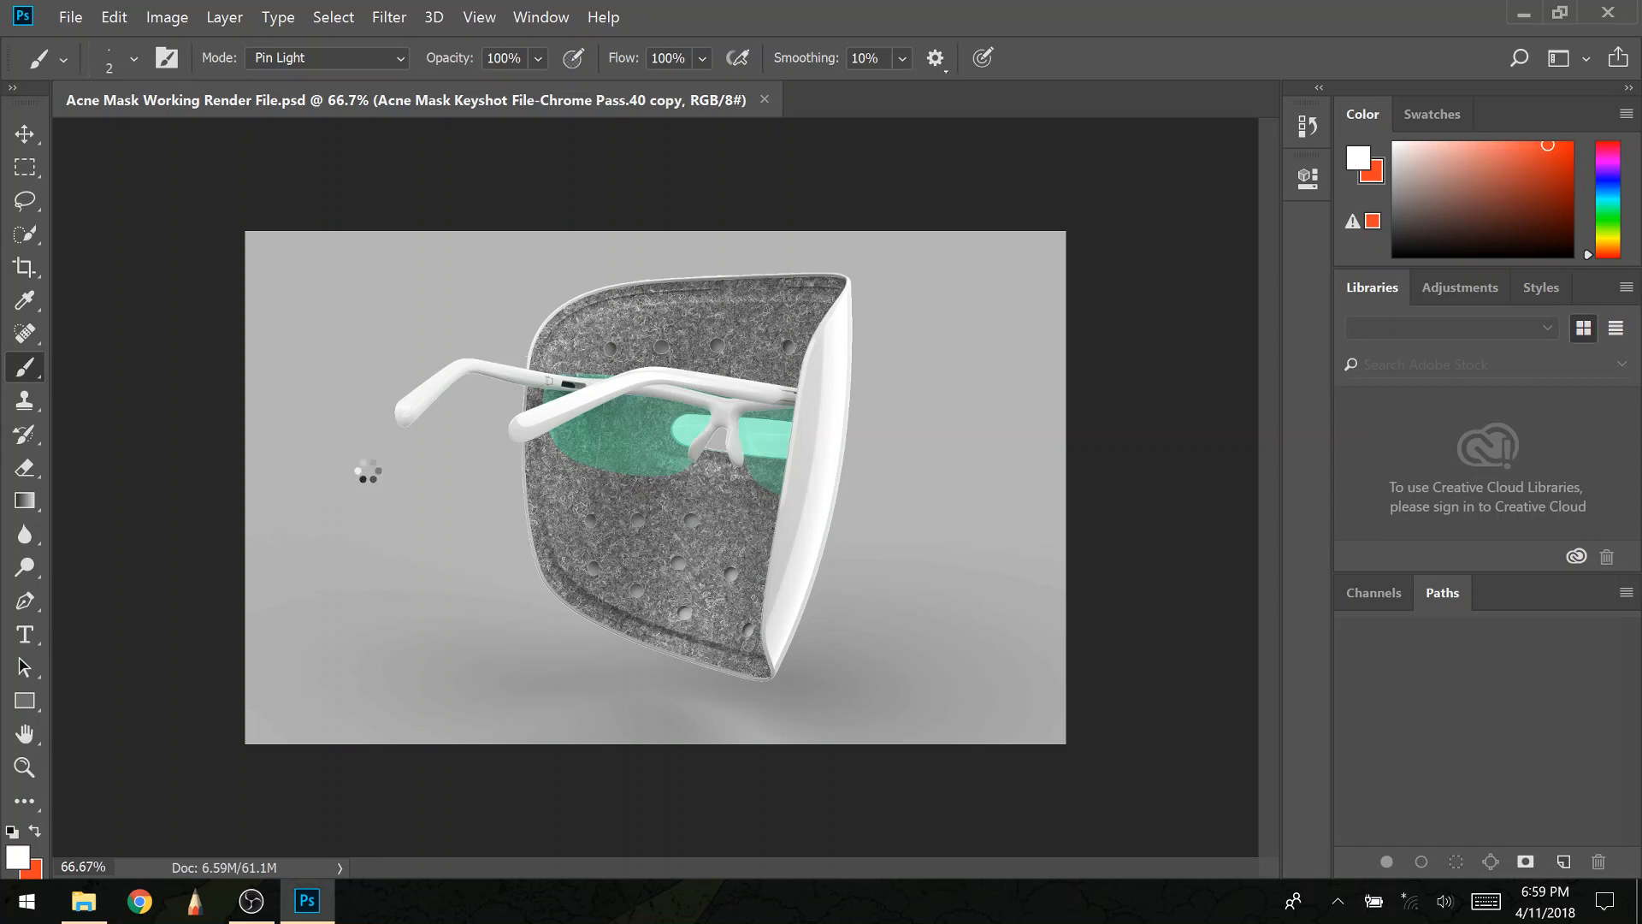
key("alt+f")
left_click(68, 17)
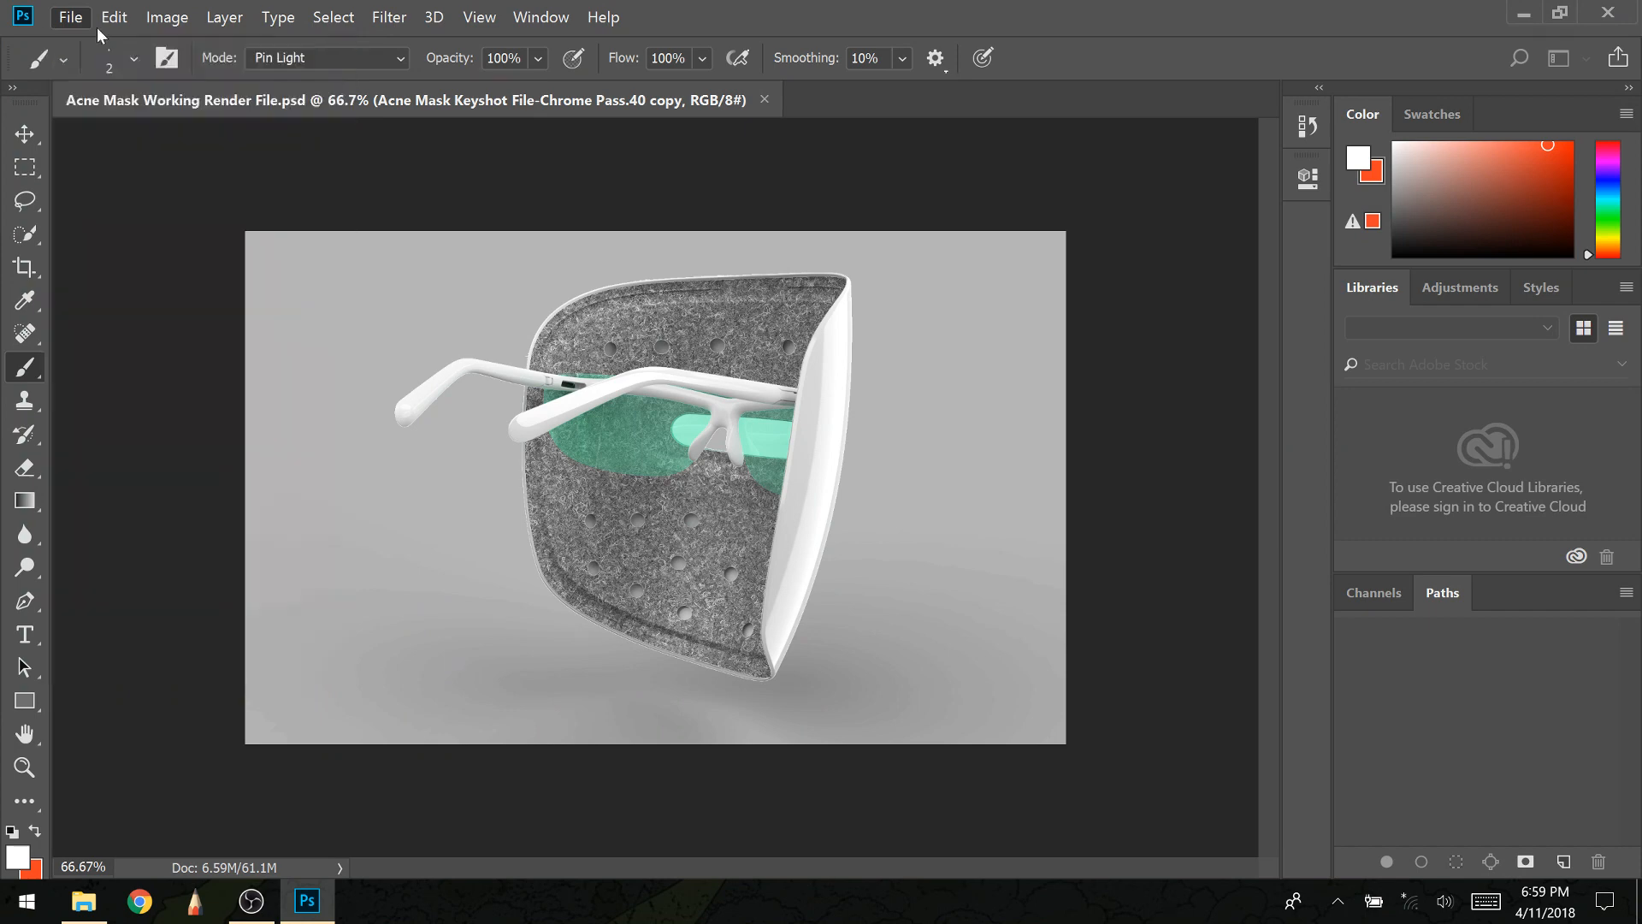
left_click(72, 20)
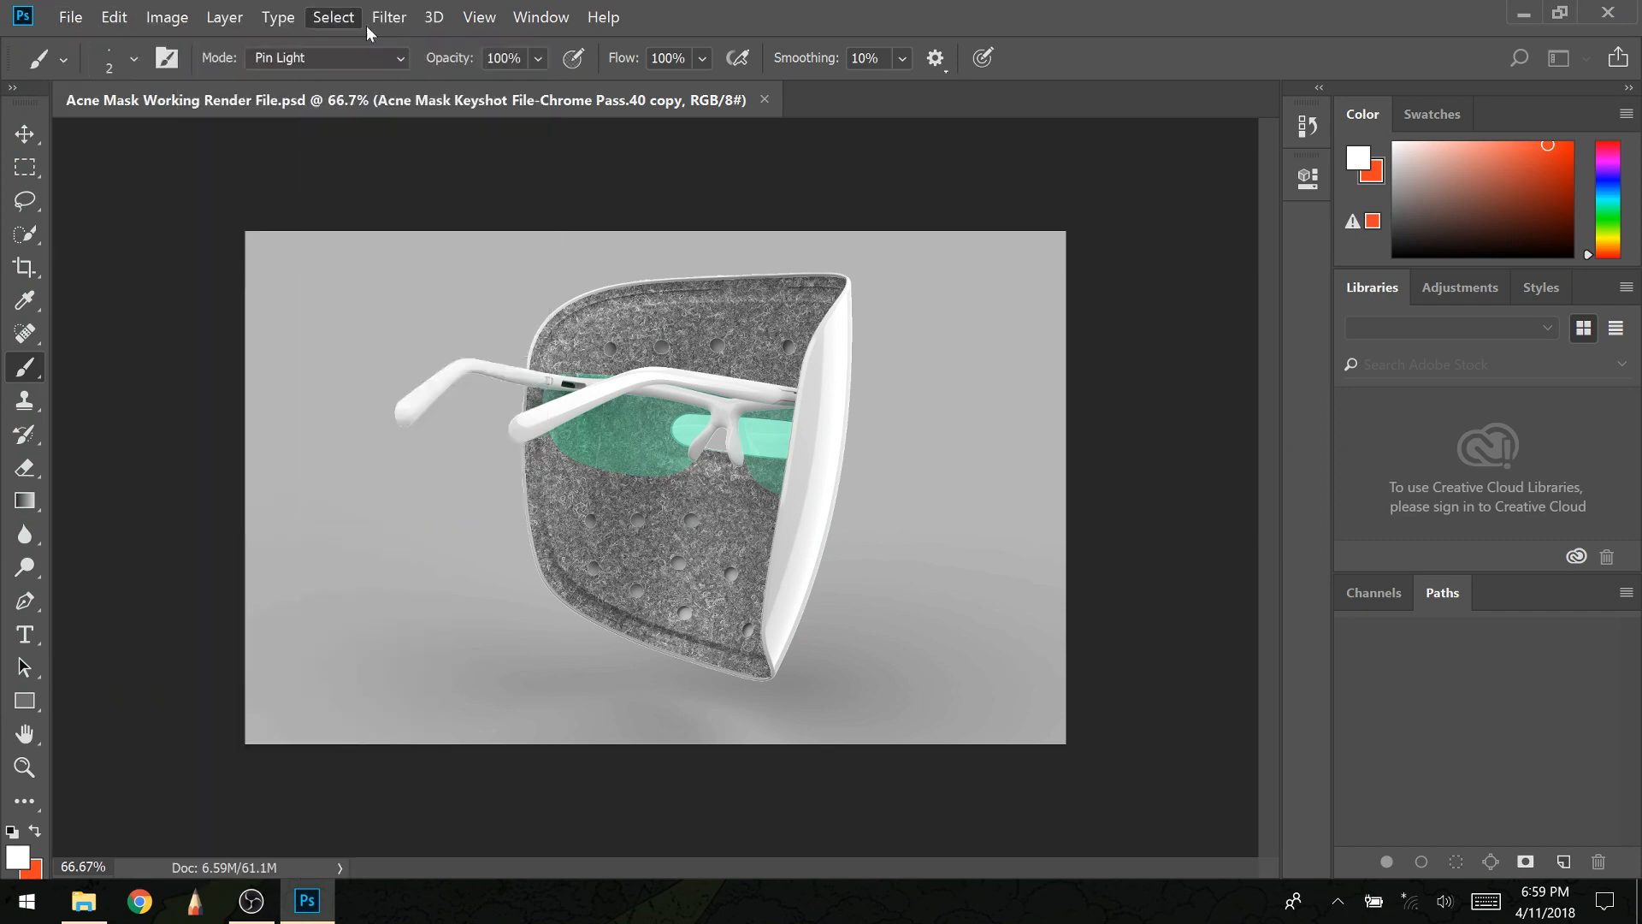
Step: Display the document's layers and flatten the image, discarding the hidden layers
mouse_move(535, 24)
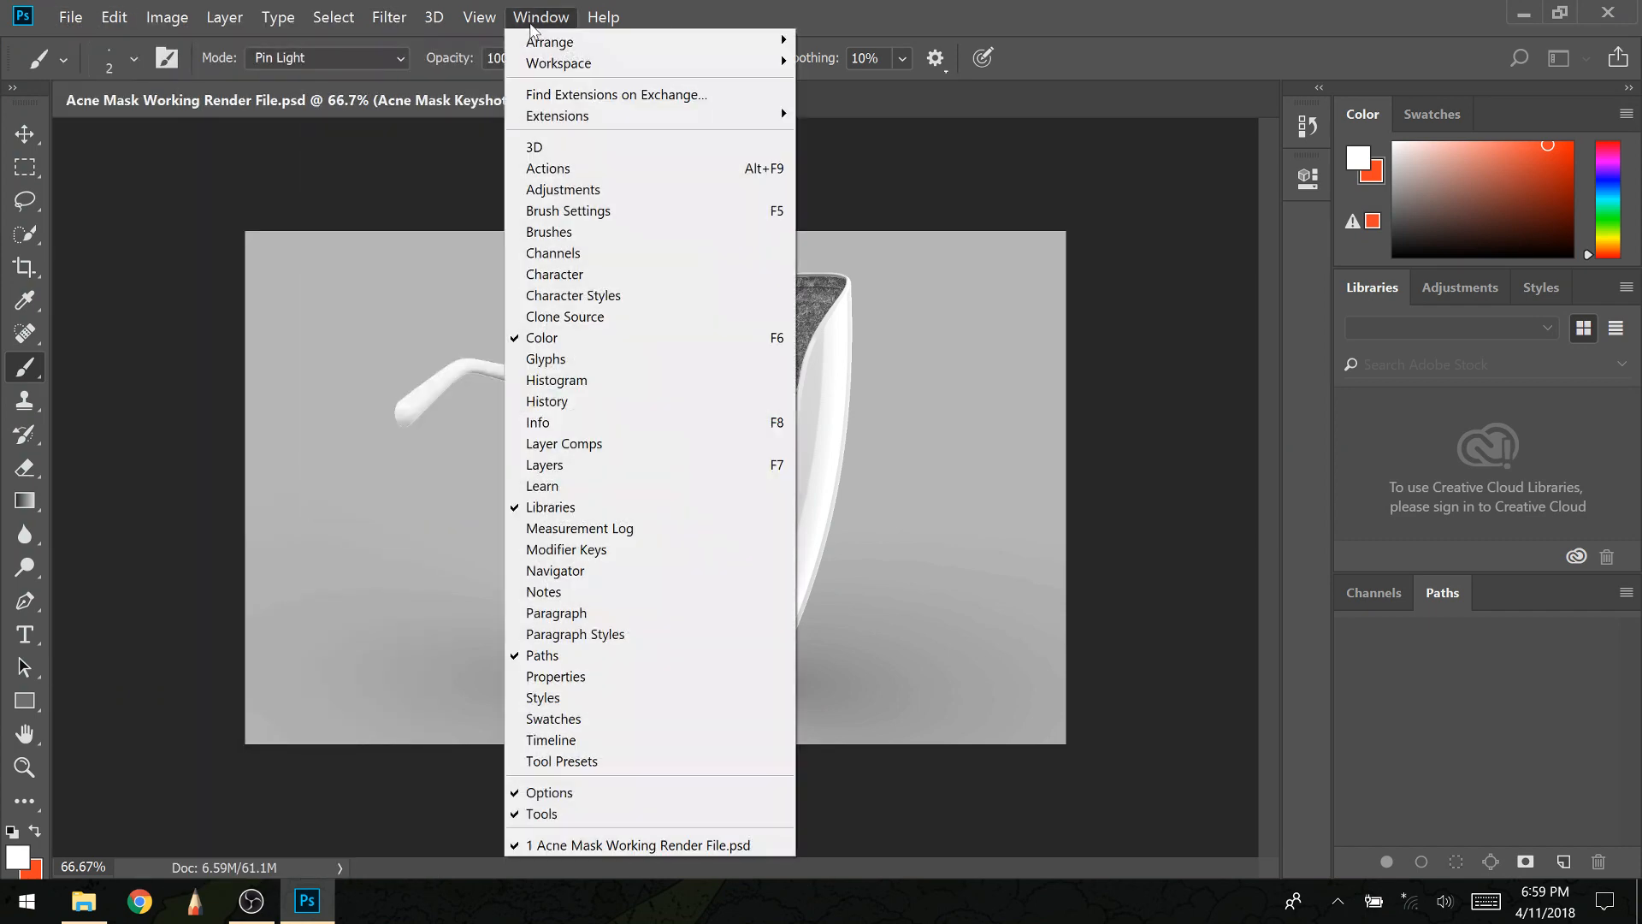
left_click(532, 468)
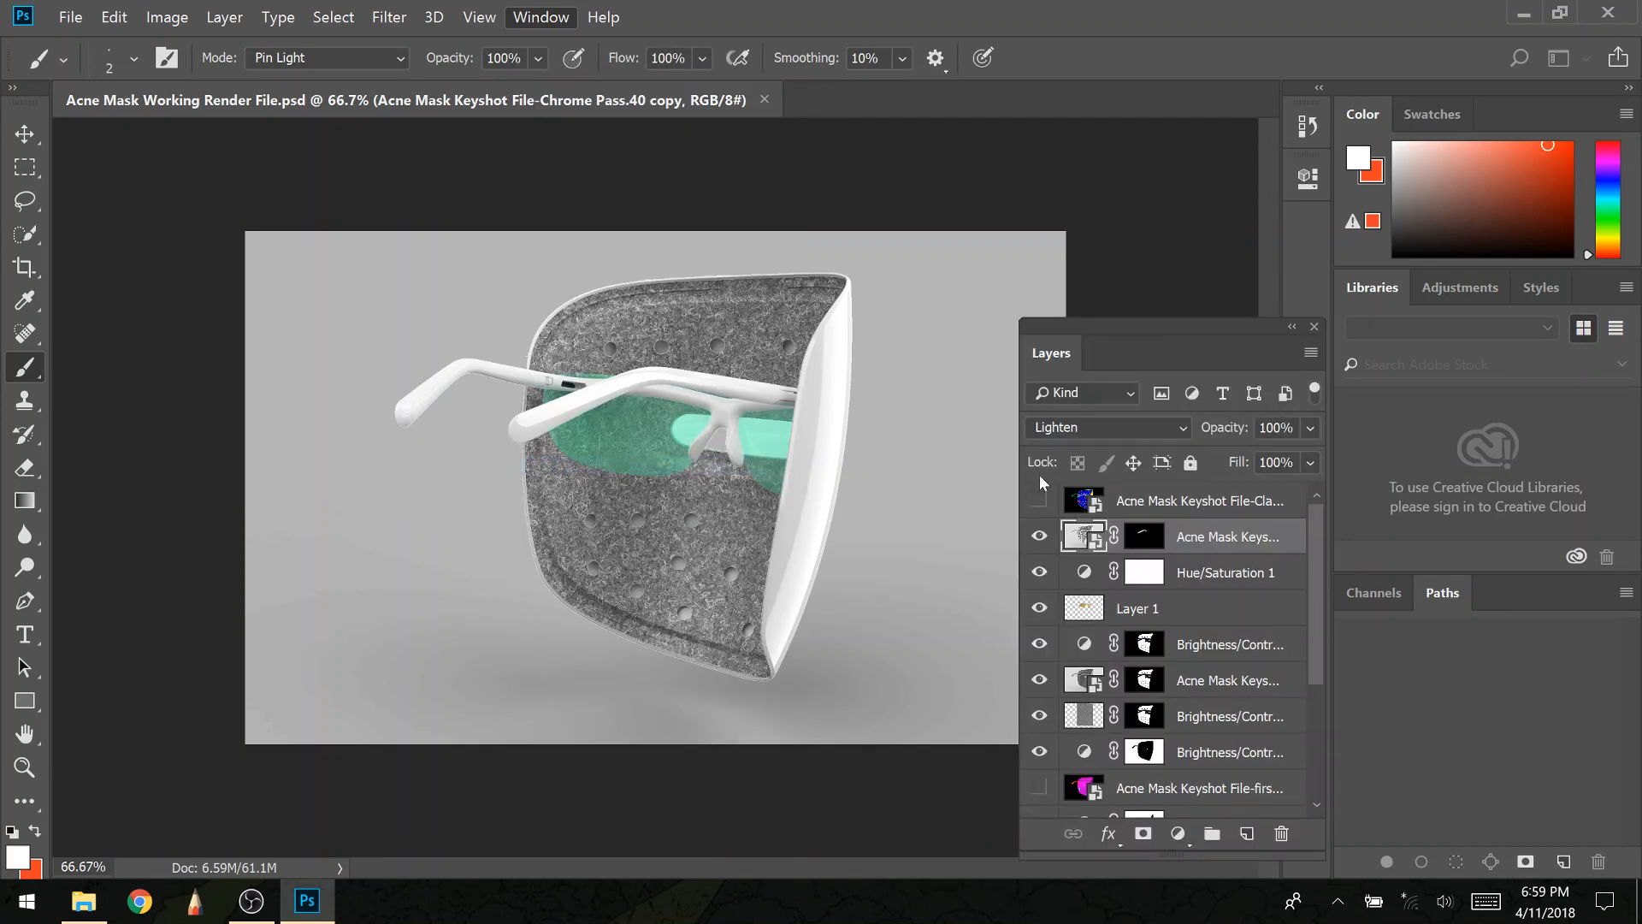
right_click(1192, 569)
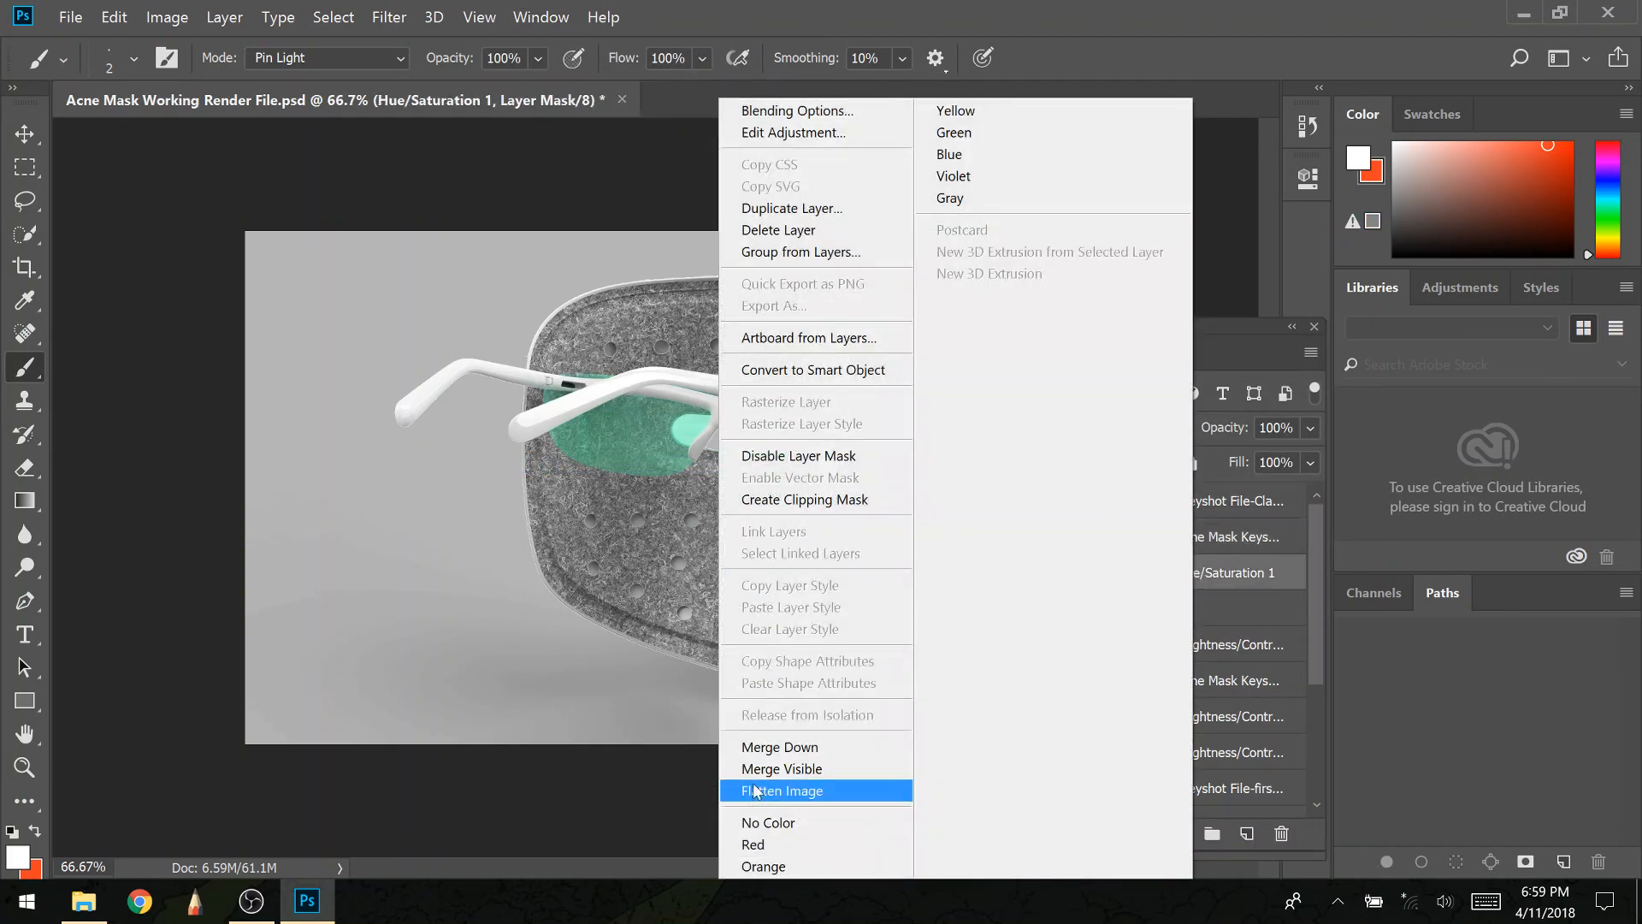
left_click(753, 792)
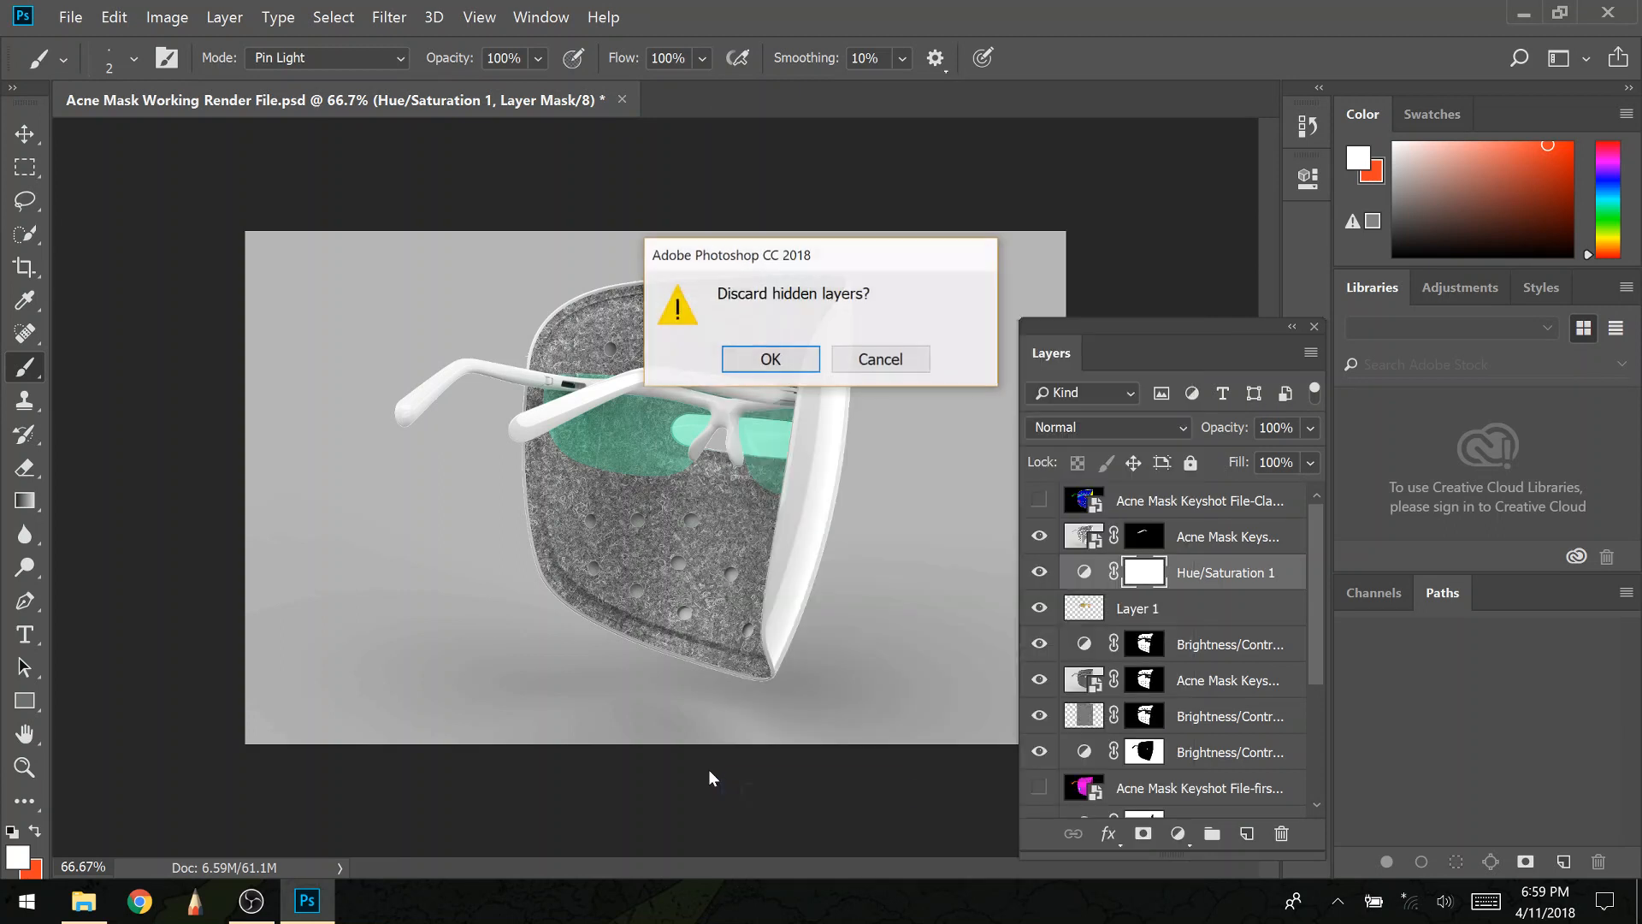
left_click(756, 356)
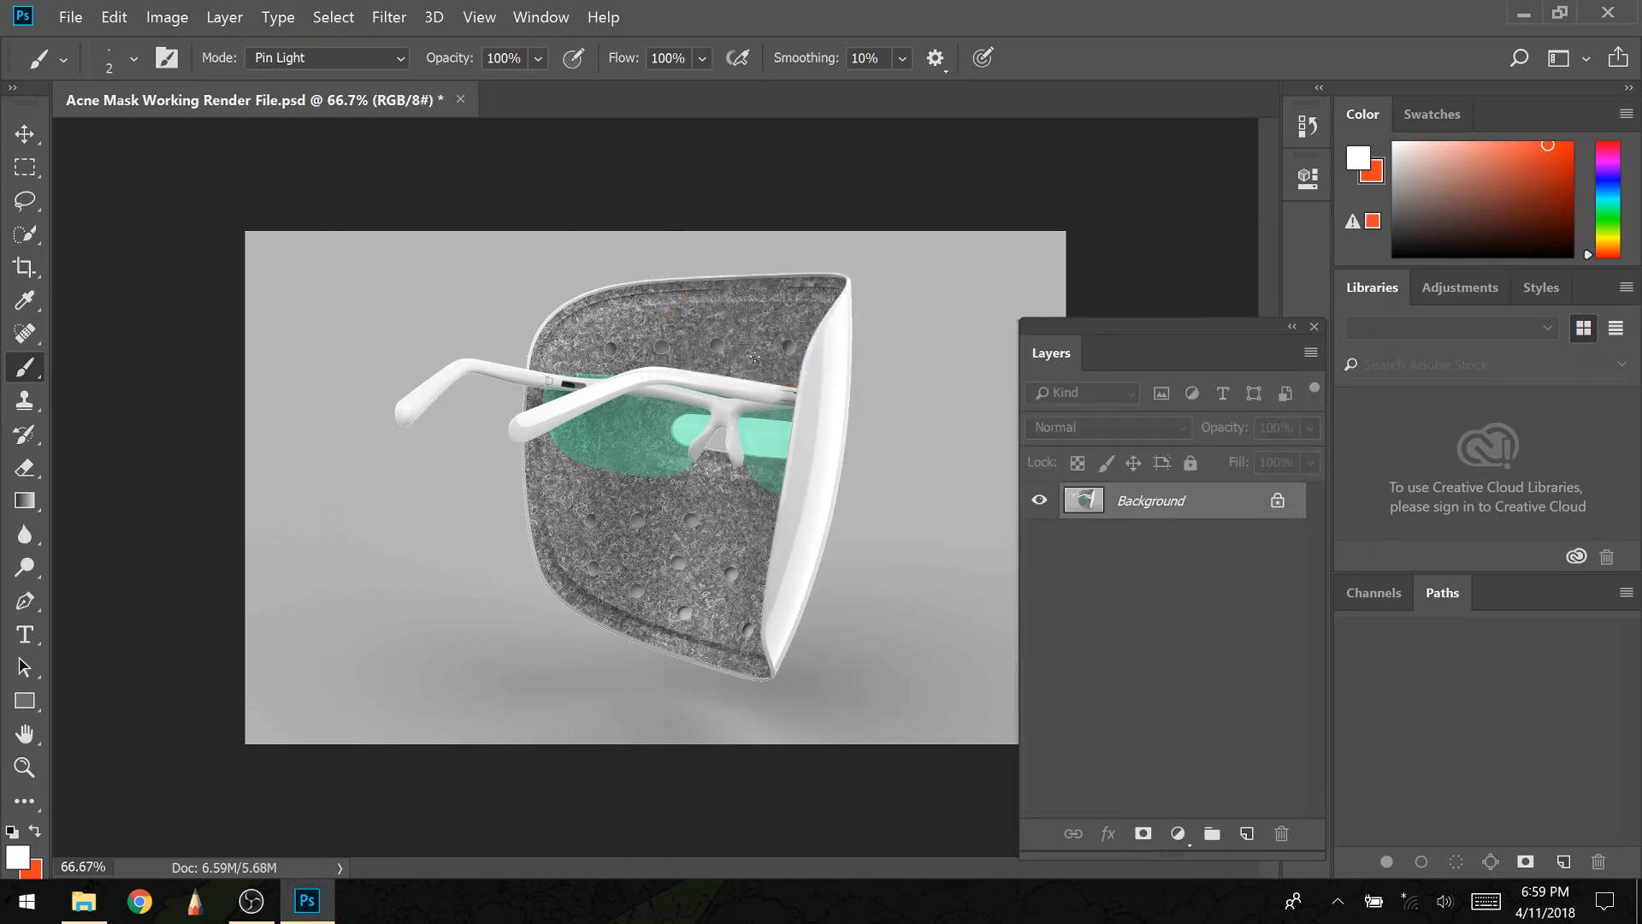
Step: Save the flattened image as a new Photoshop file named "Acne Mask Working Render File - flattened" and close Photoshop
left_click(71, 19)
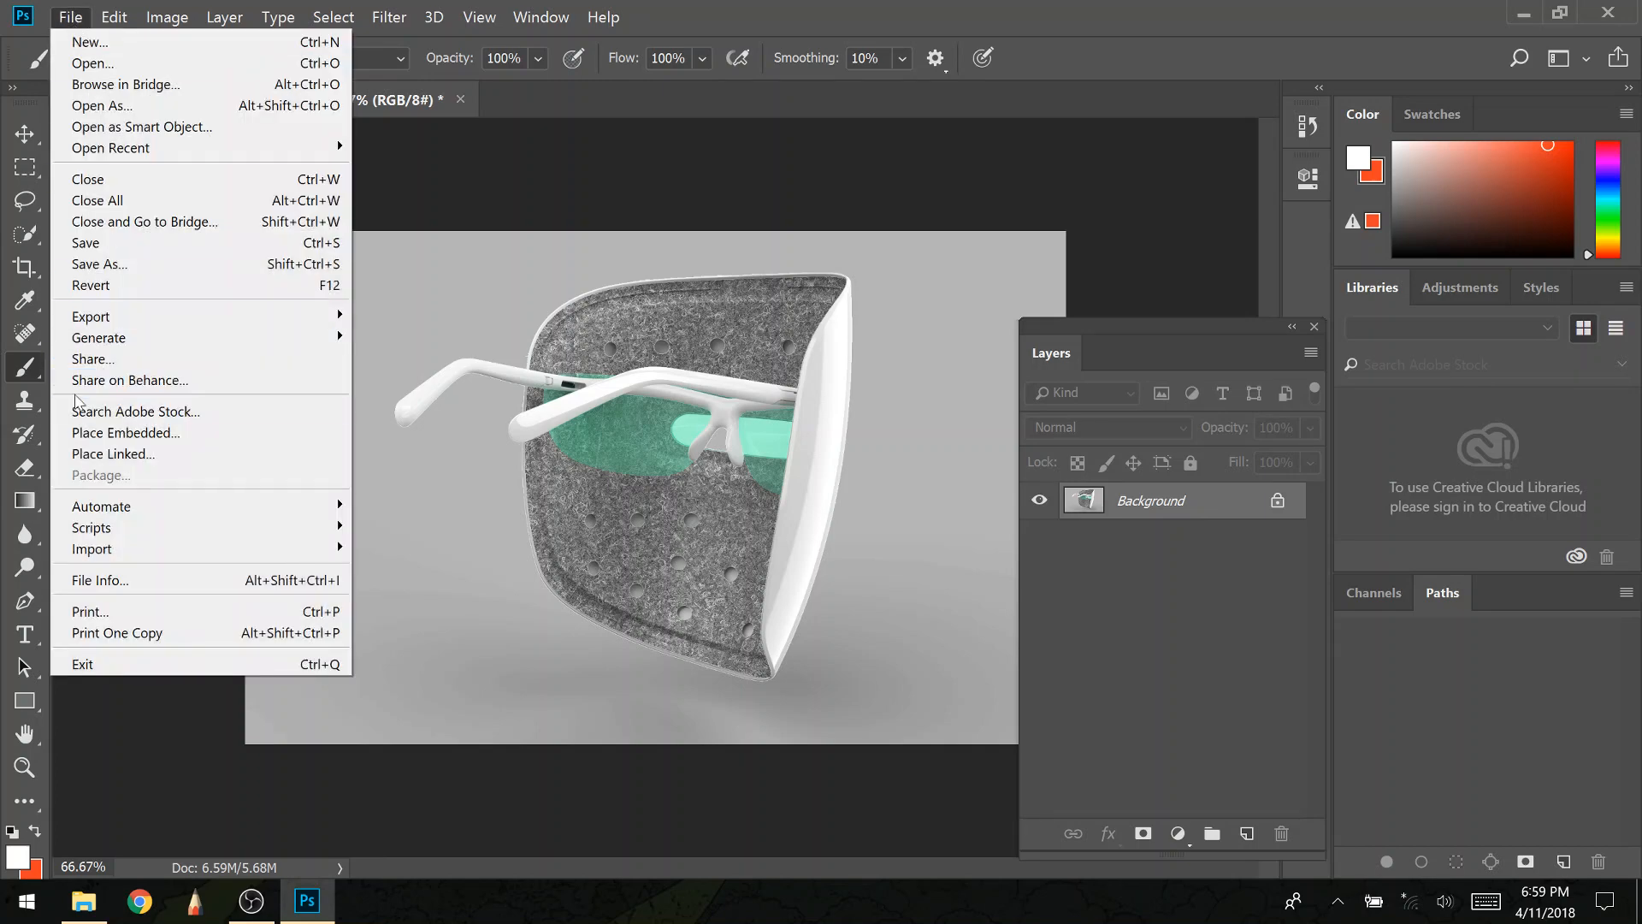
left_click(86, 264)
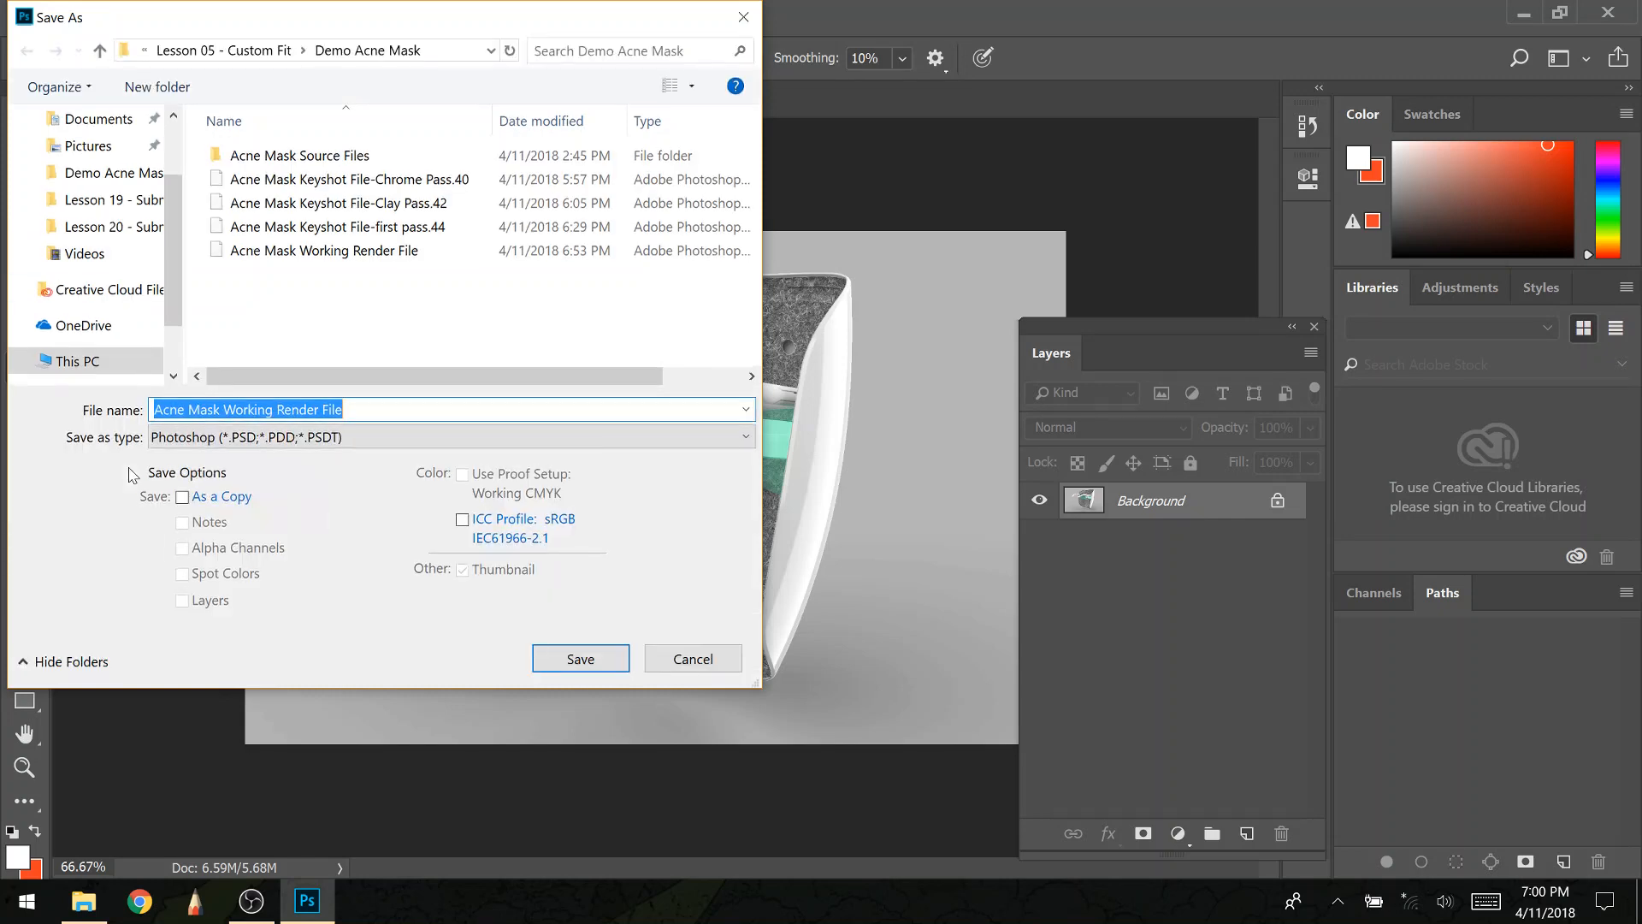
left_click(366, 410)
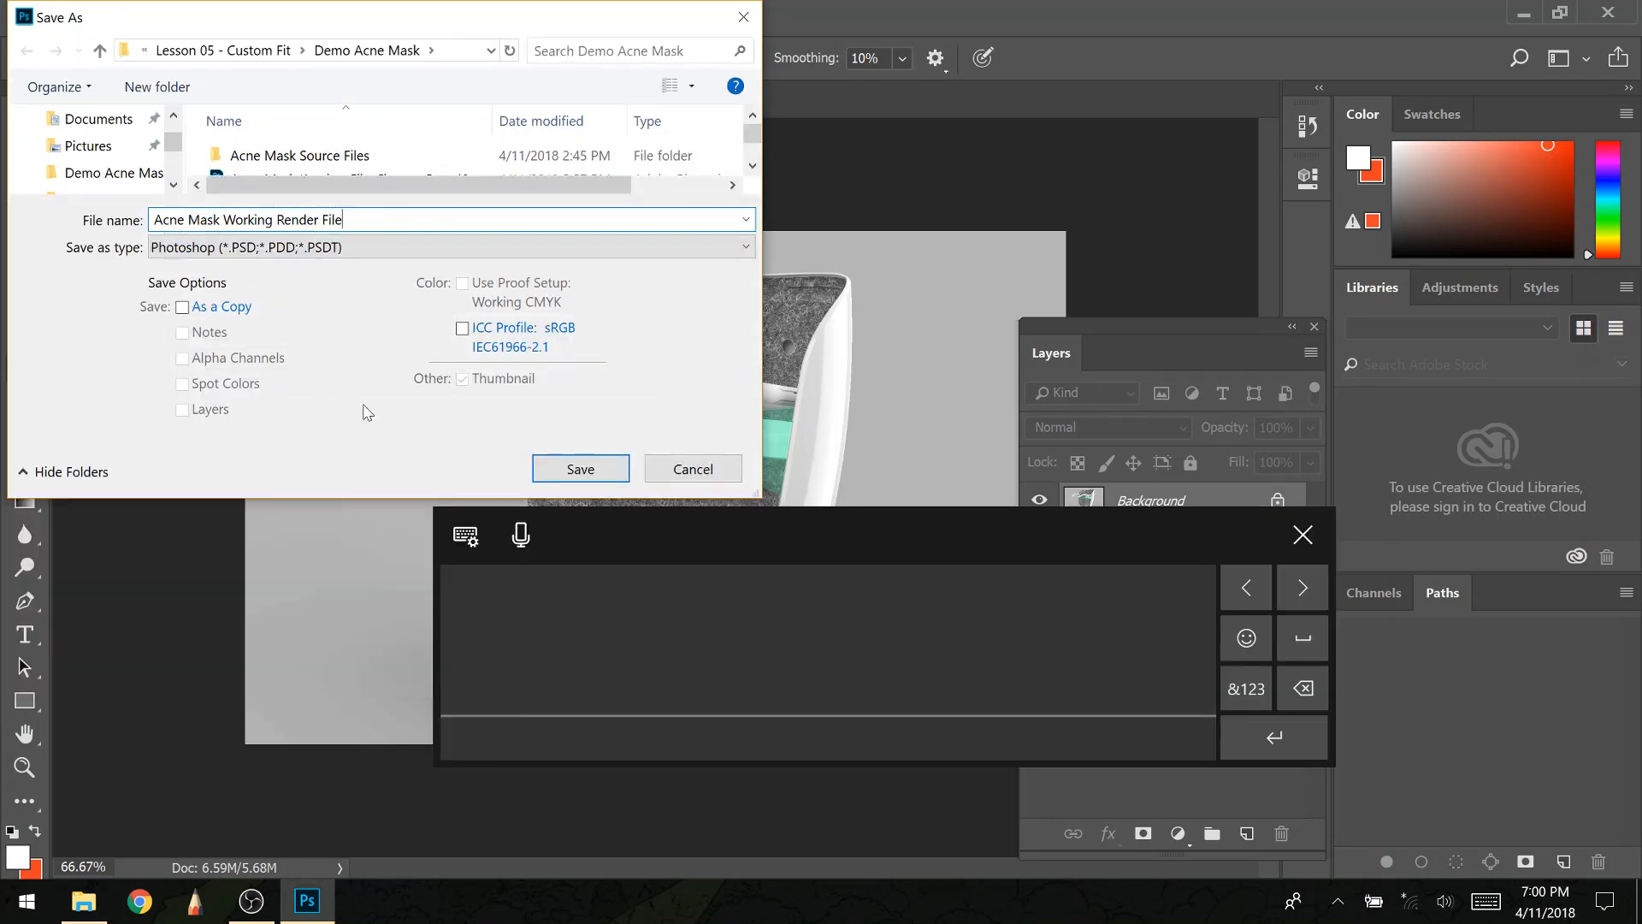
type("- flattened")
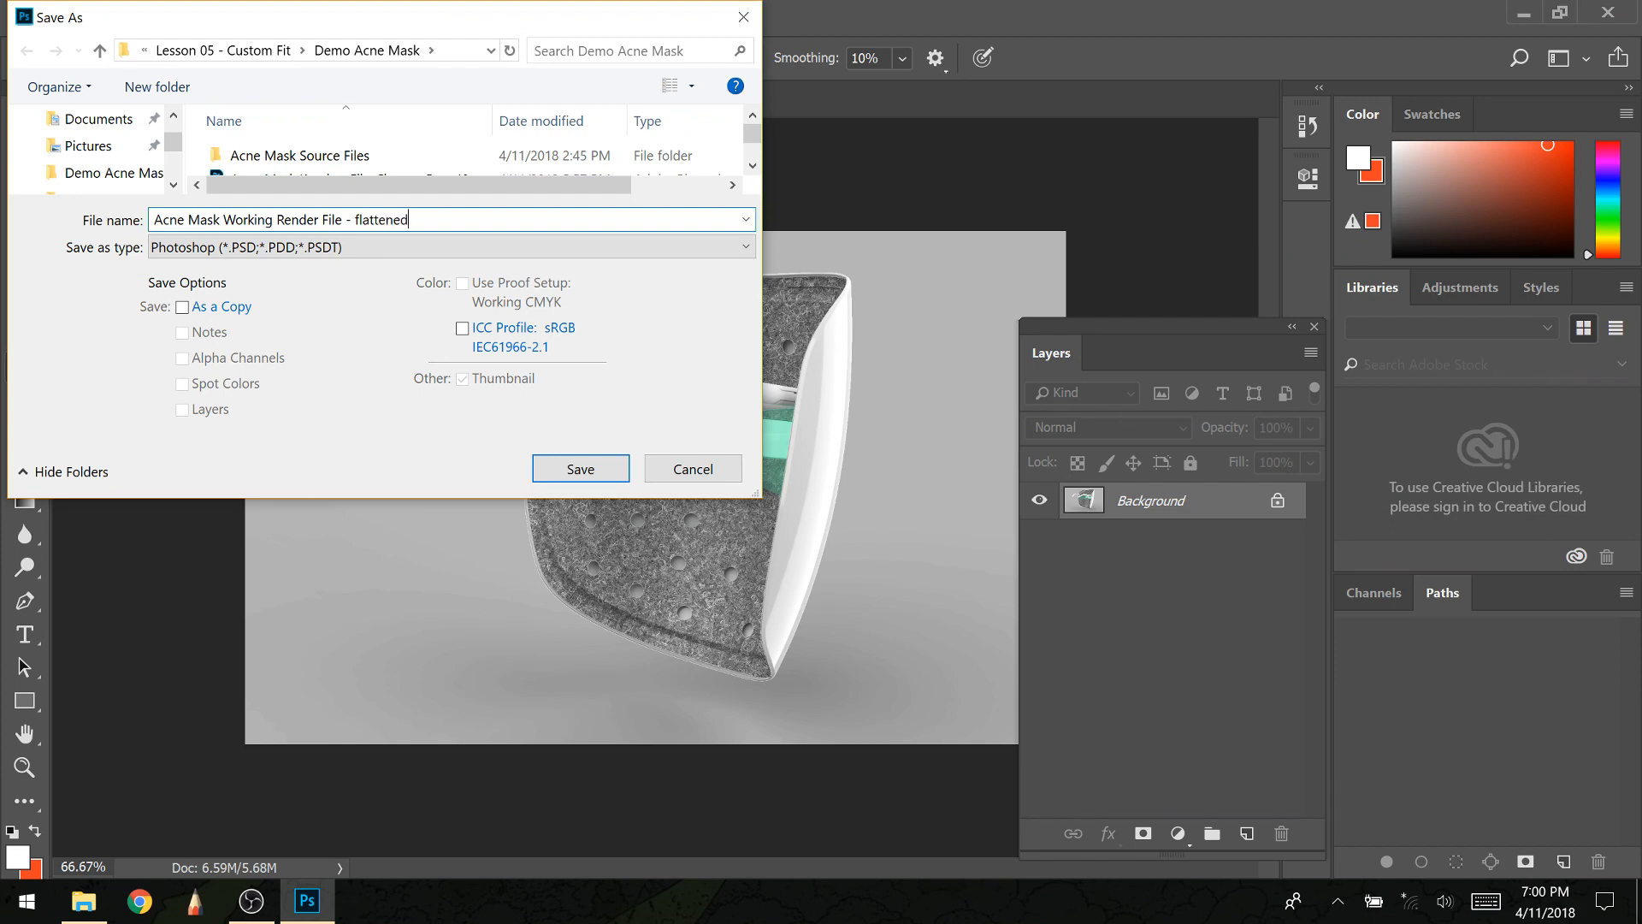
left_click(581, 468)
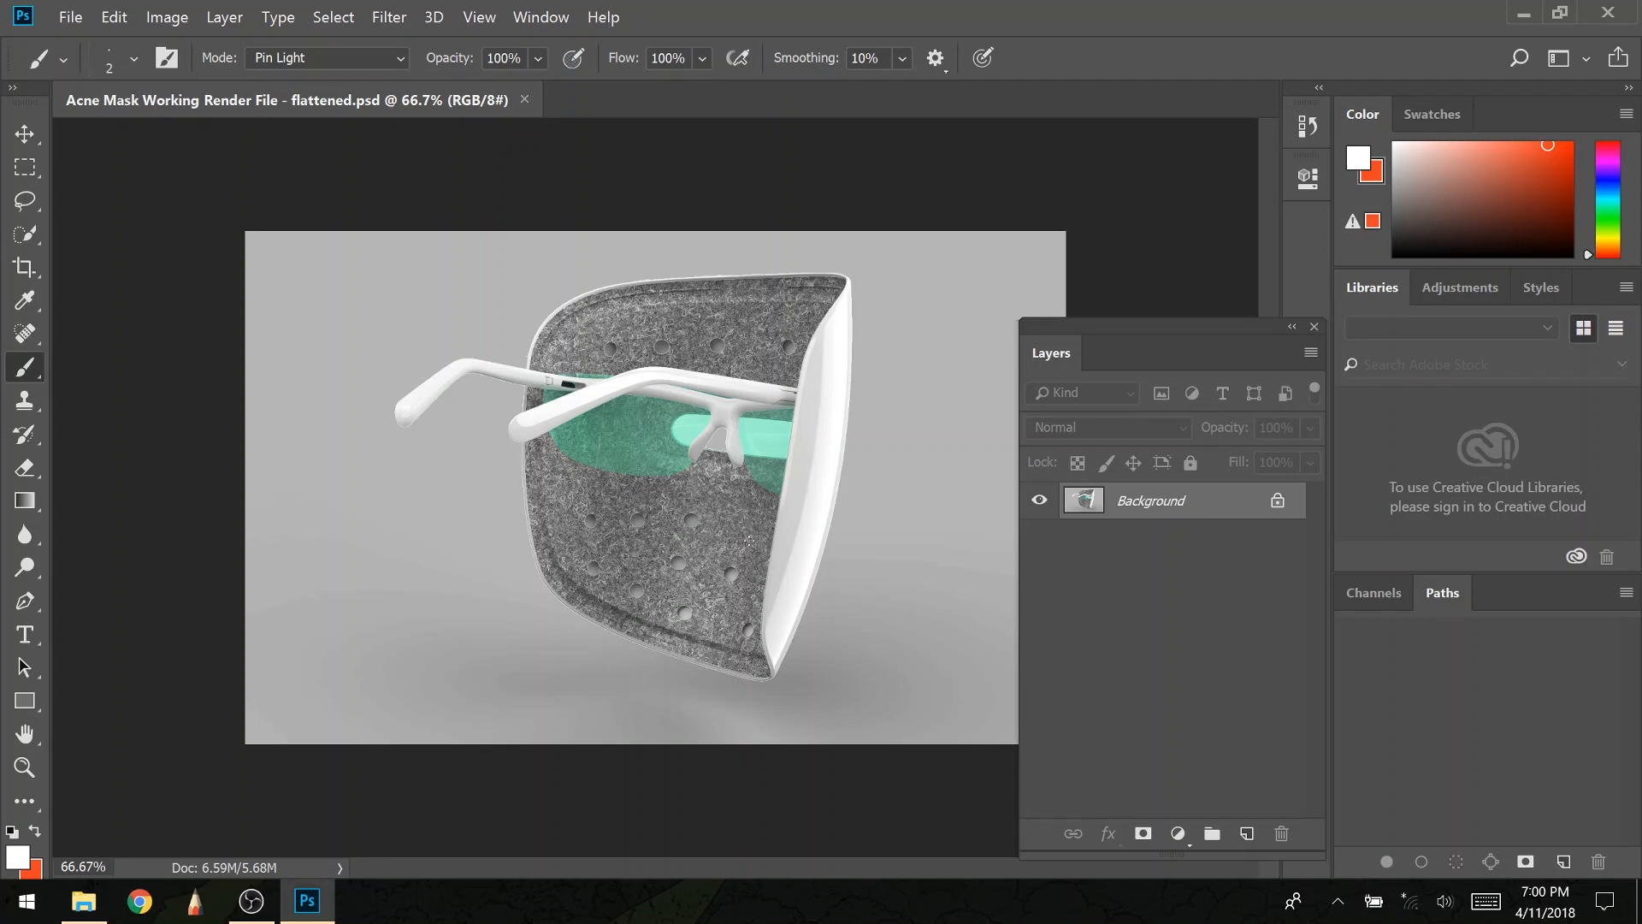
left_click(1607, 11)
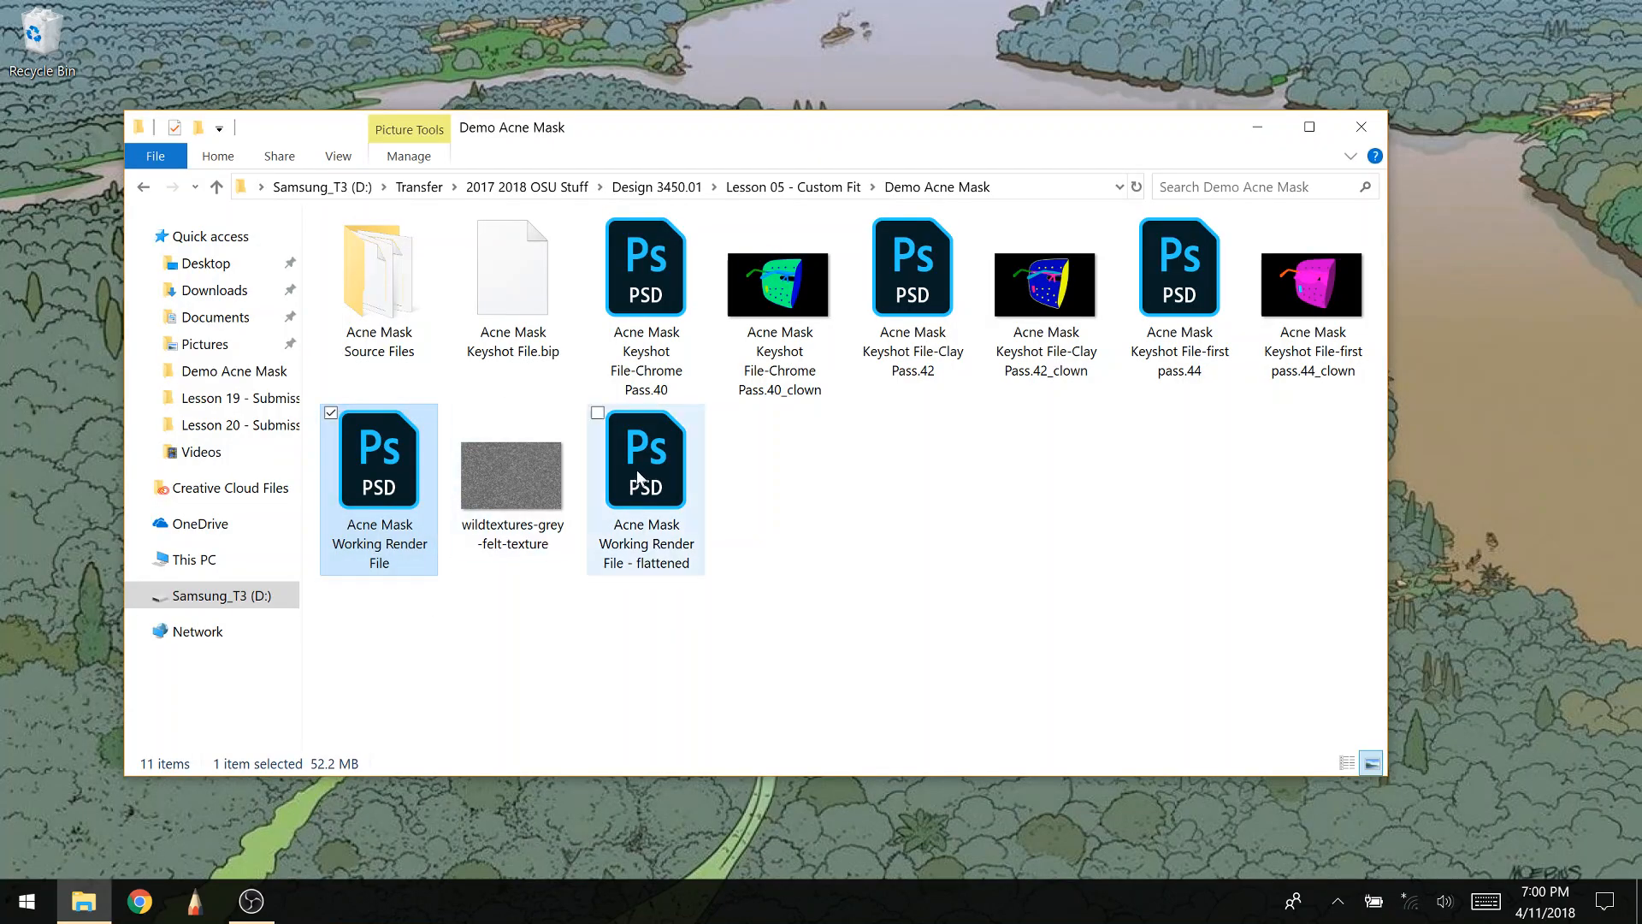
Step: Open the Acne Mask Working Render File - flattened from the Demo Acne Mask folder in SketchBook
left_click(645, 479)
right_click(639, 478)
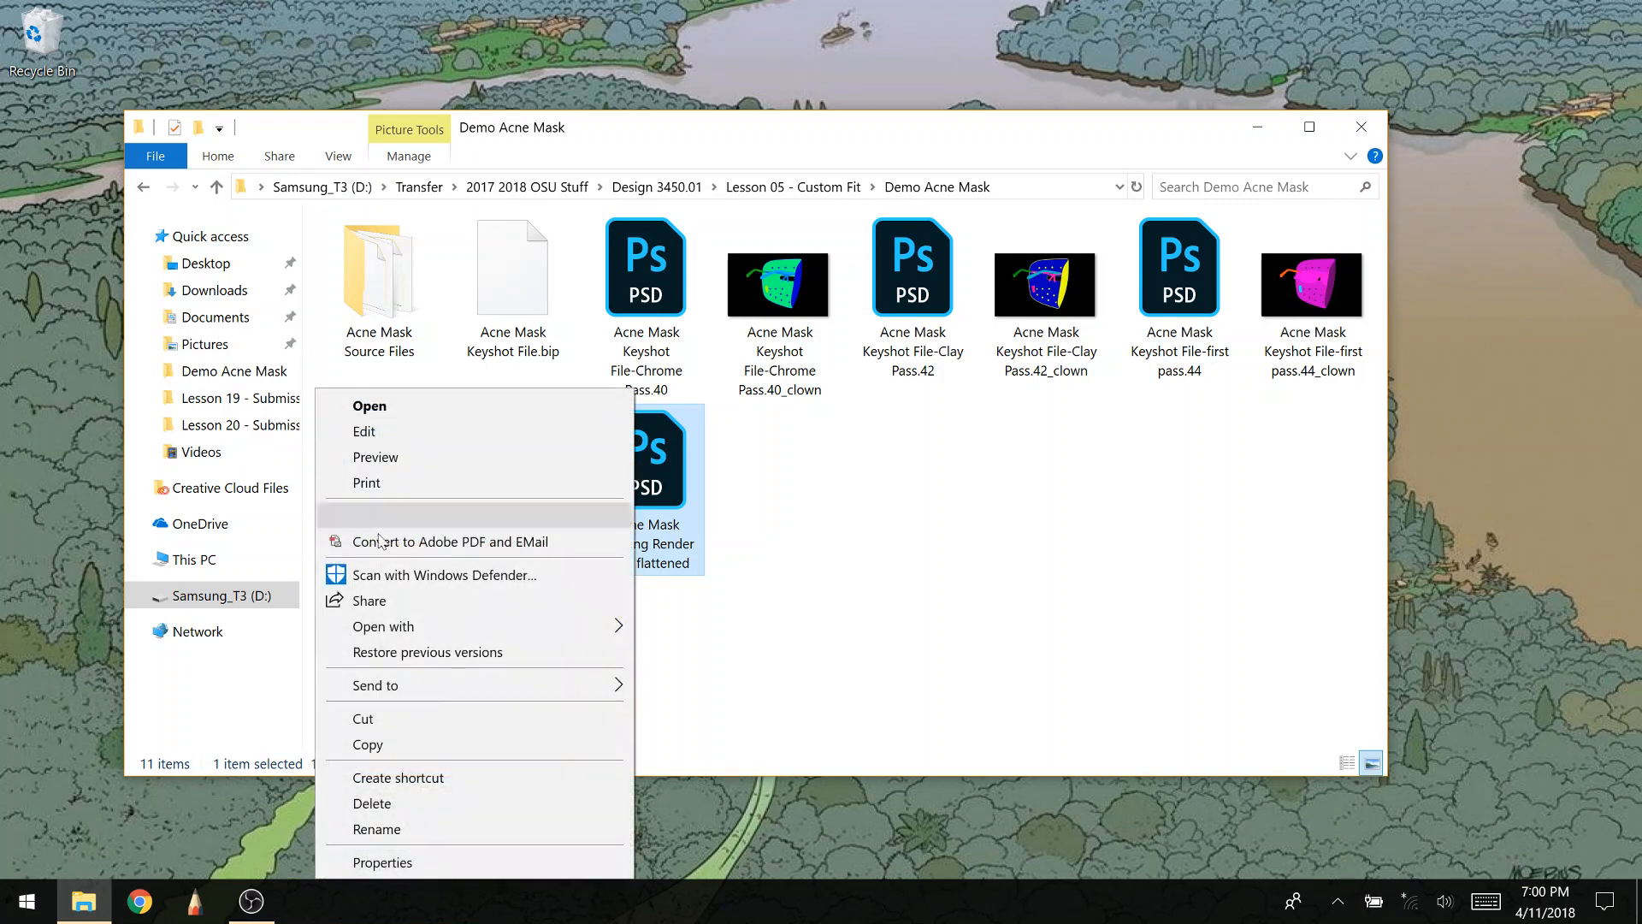
mouse_move(363, 633)
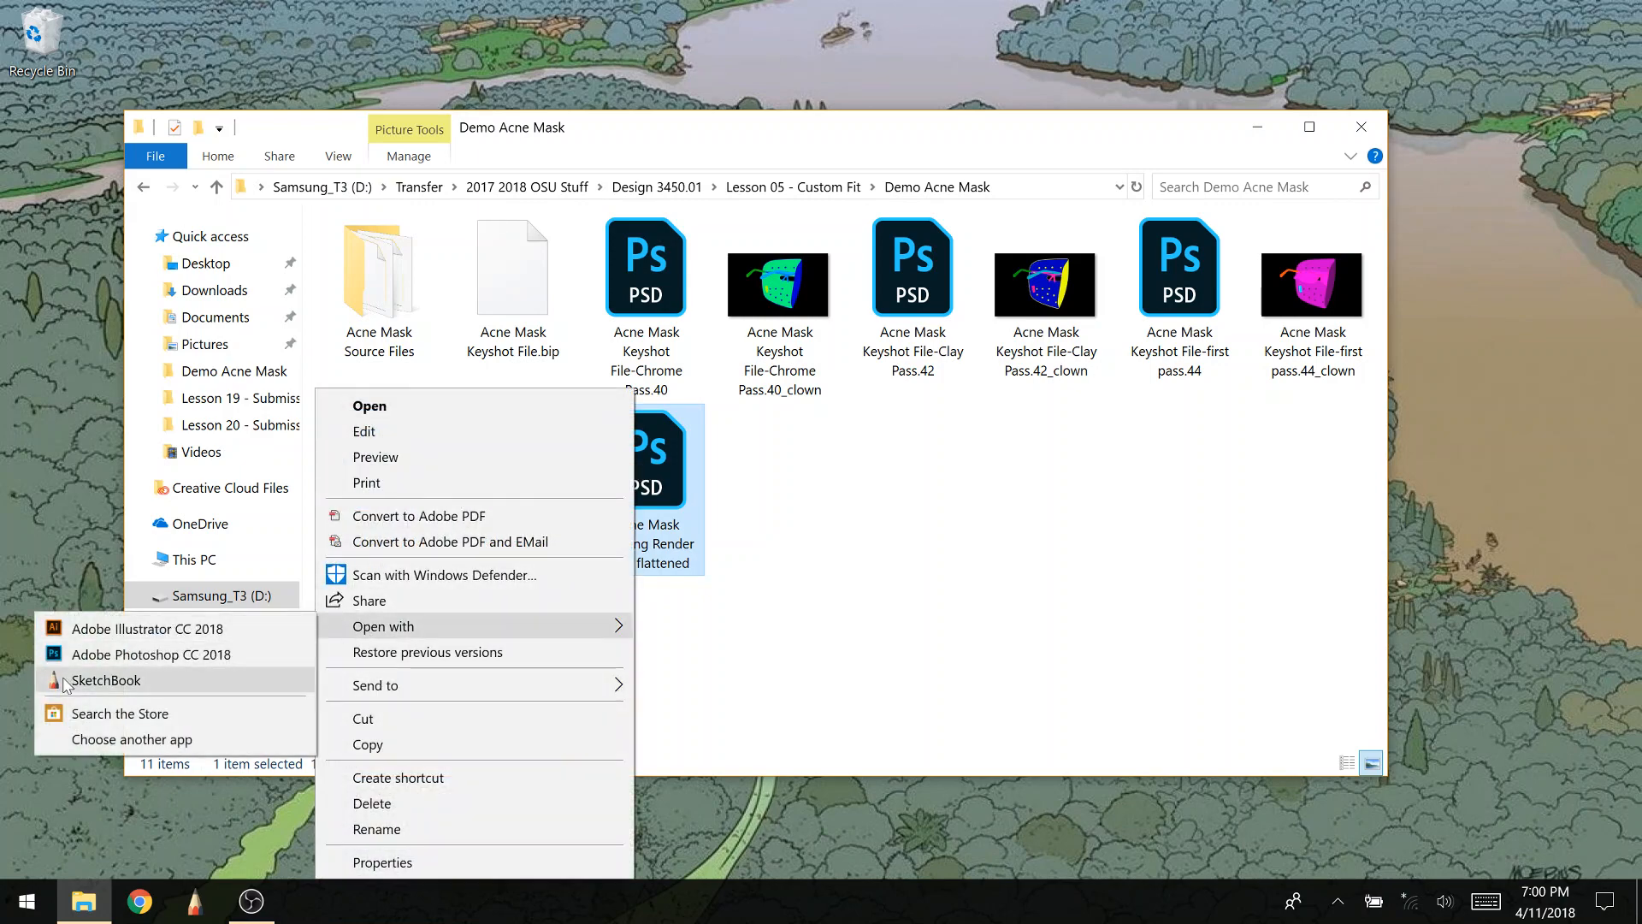
left_click(94, 679)
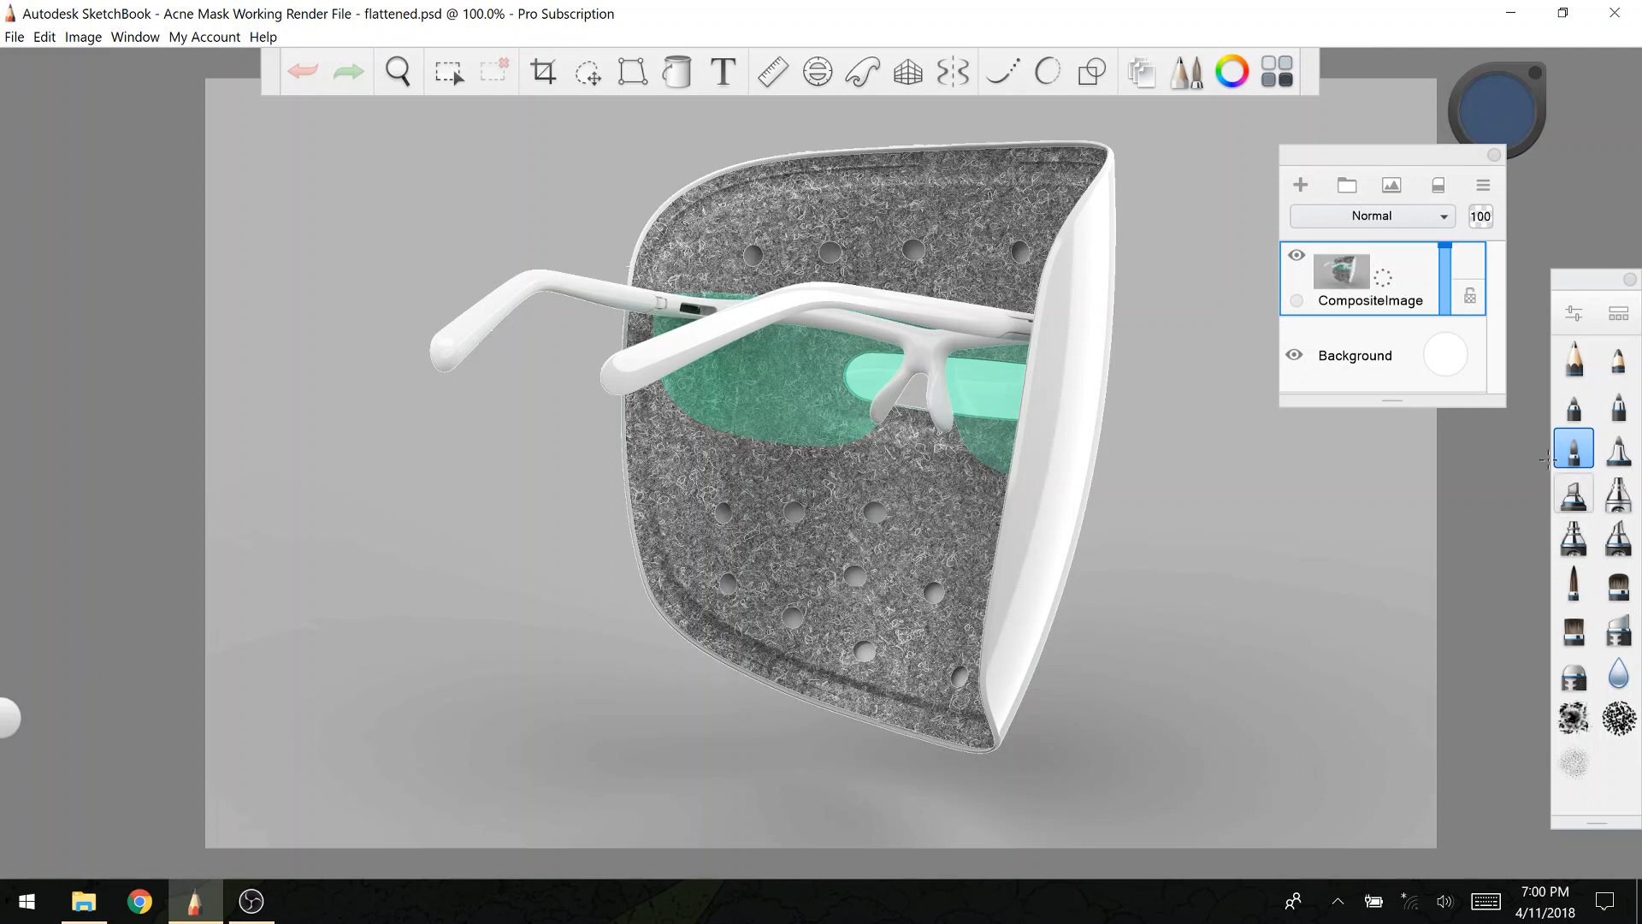
Step: Reposition and lengthen the layer list, and add a new layer above CompositeImage
left_click_drag(1365, 190, 1394, 362)
left_click_drag(1394, 575, 1409, 789)
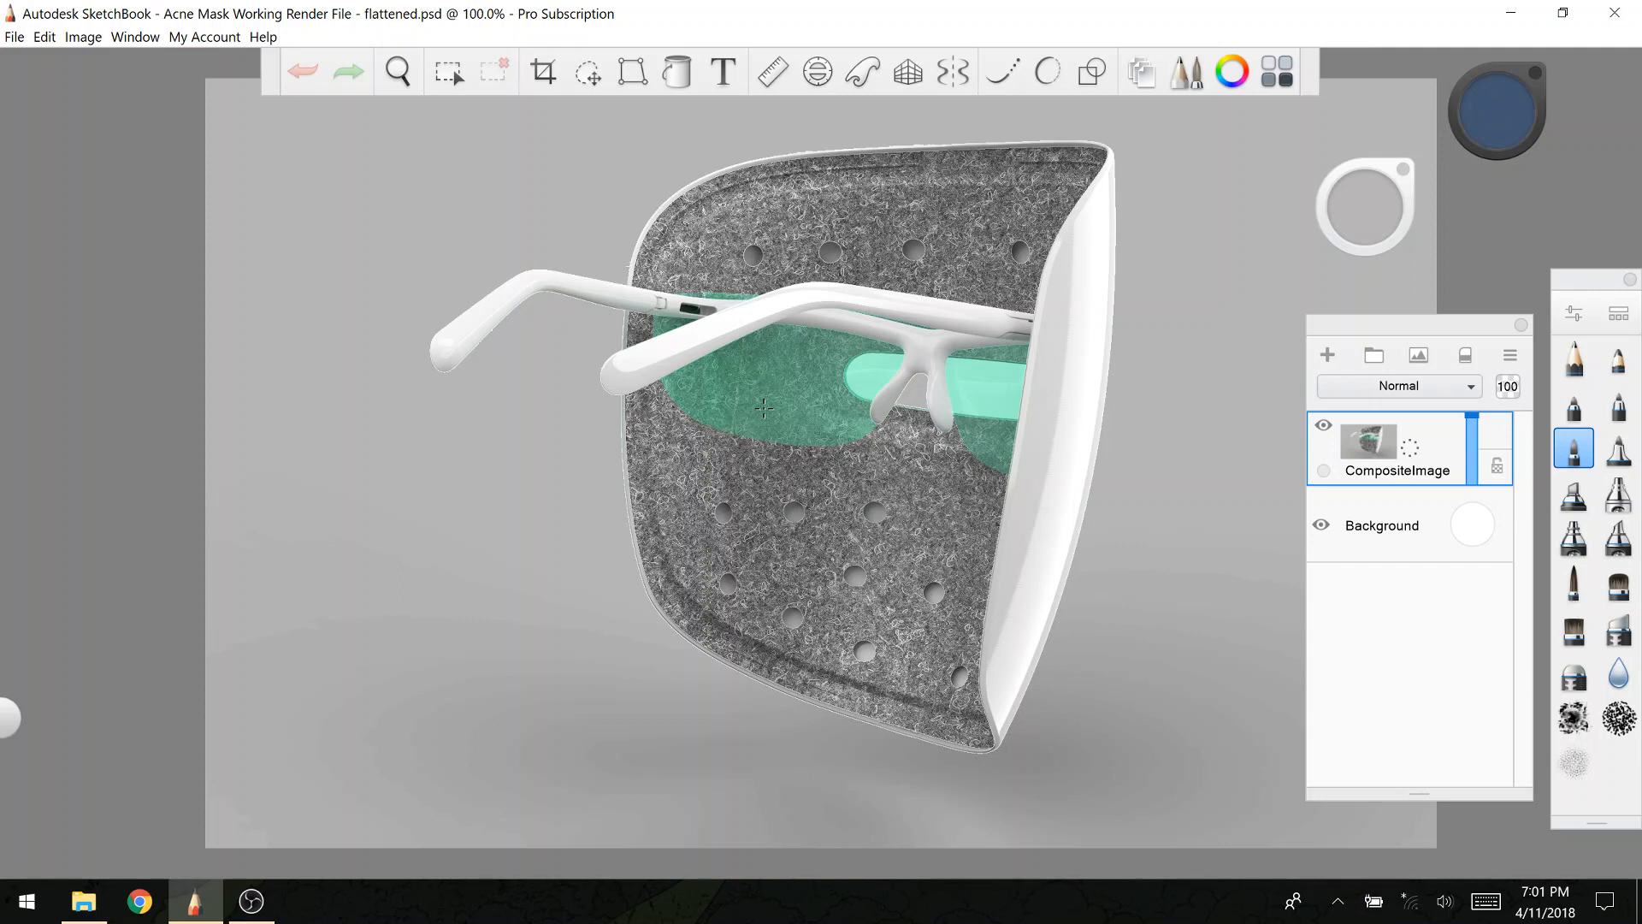
left_click_drag(1389, 449, 1386, 359)
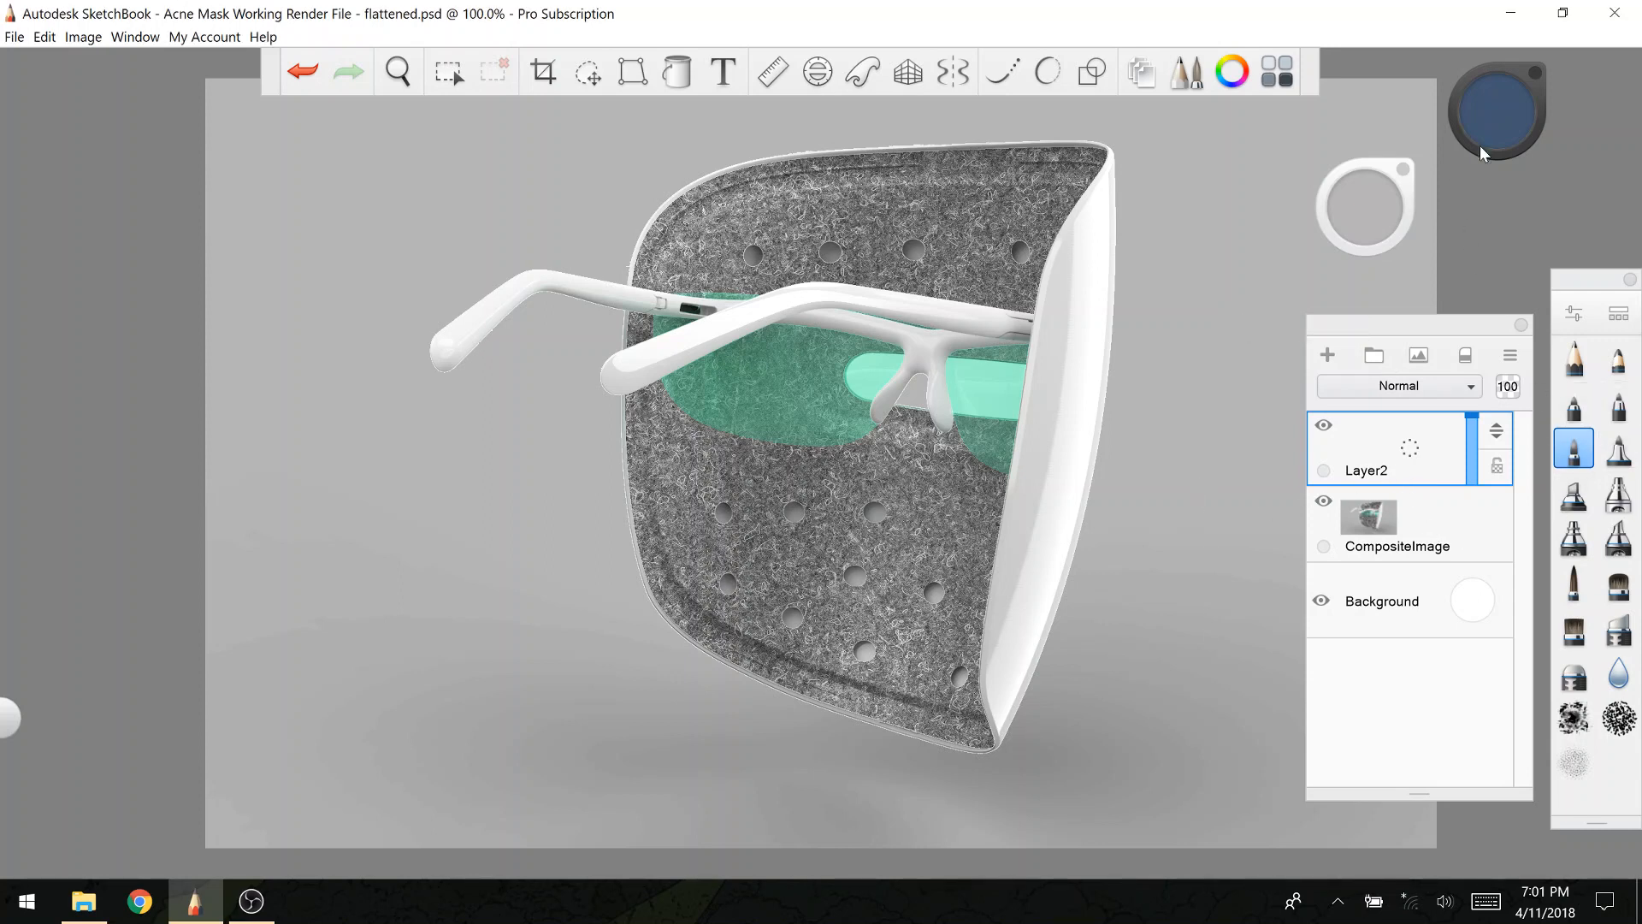
Step: Set up a larger airbrush in white, try a few loose soft strokes over the render, and undo them
left_click(1614, 503)
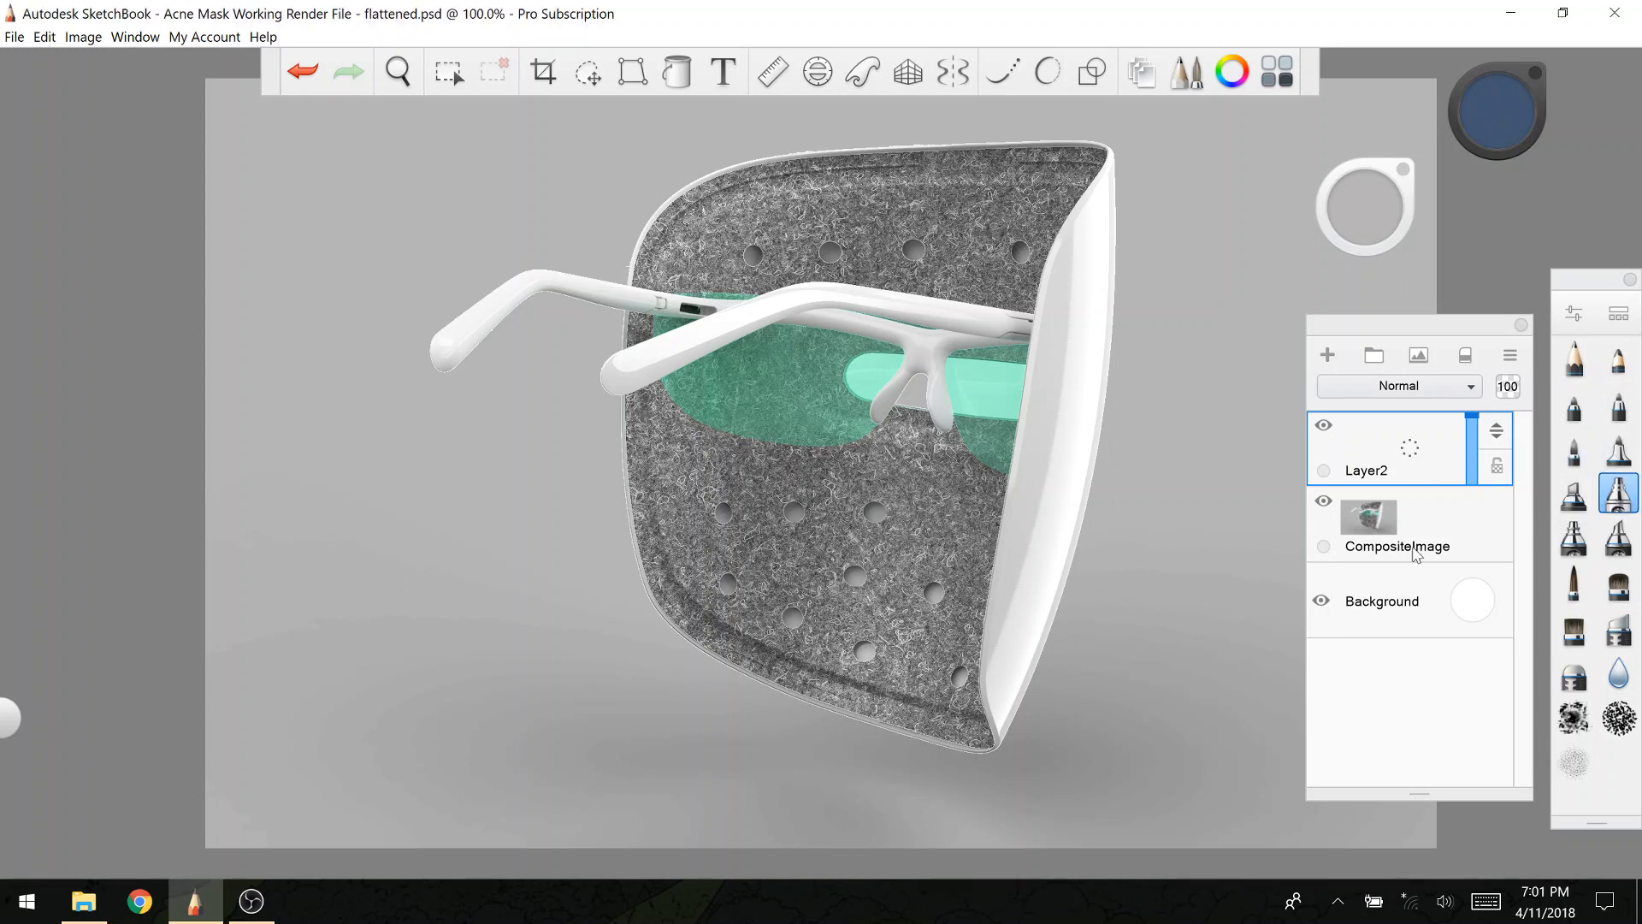
left_click(1501, 140)
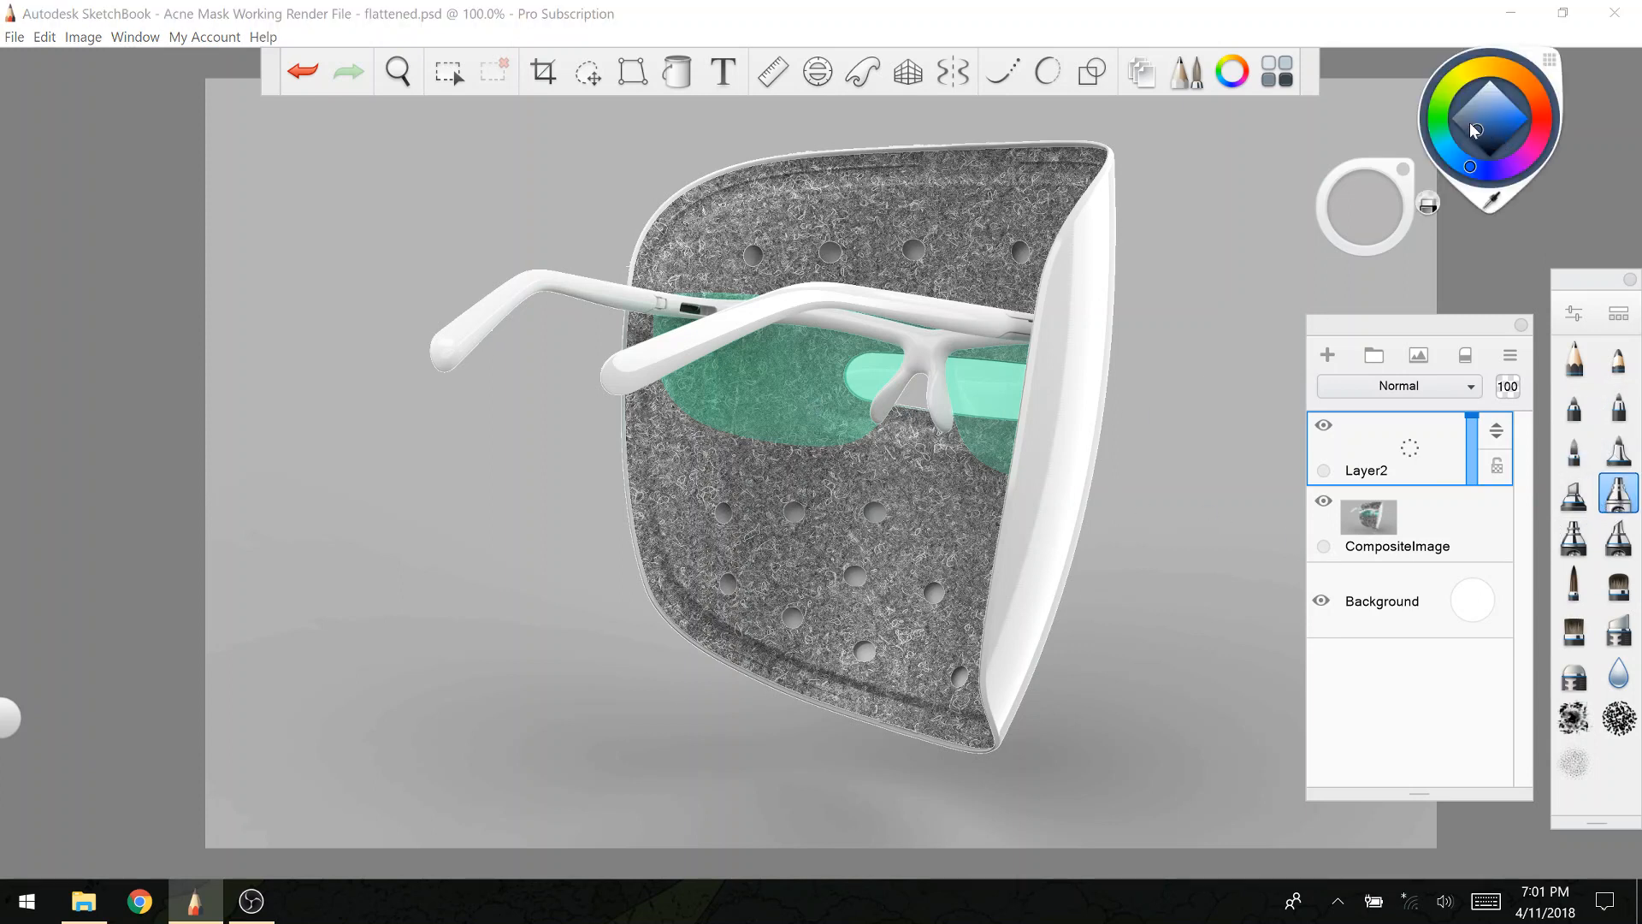
double_click(1359, 221)
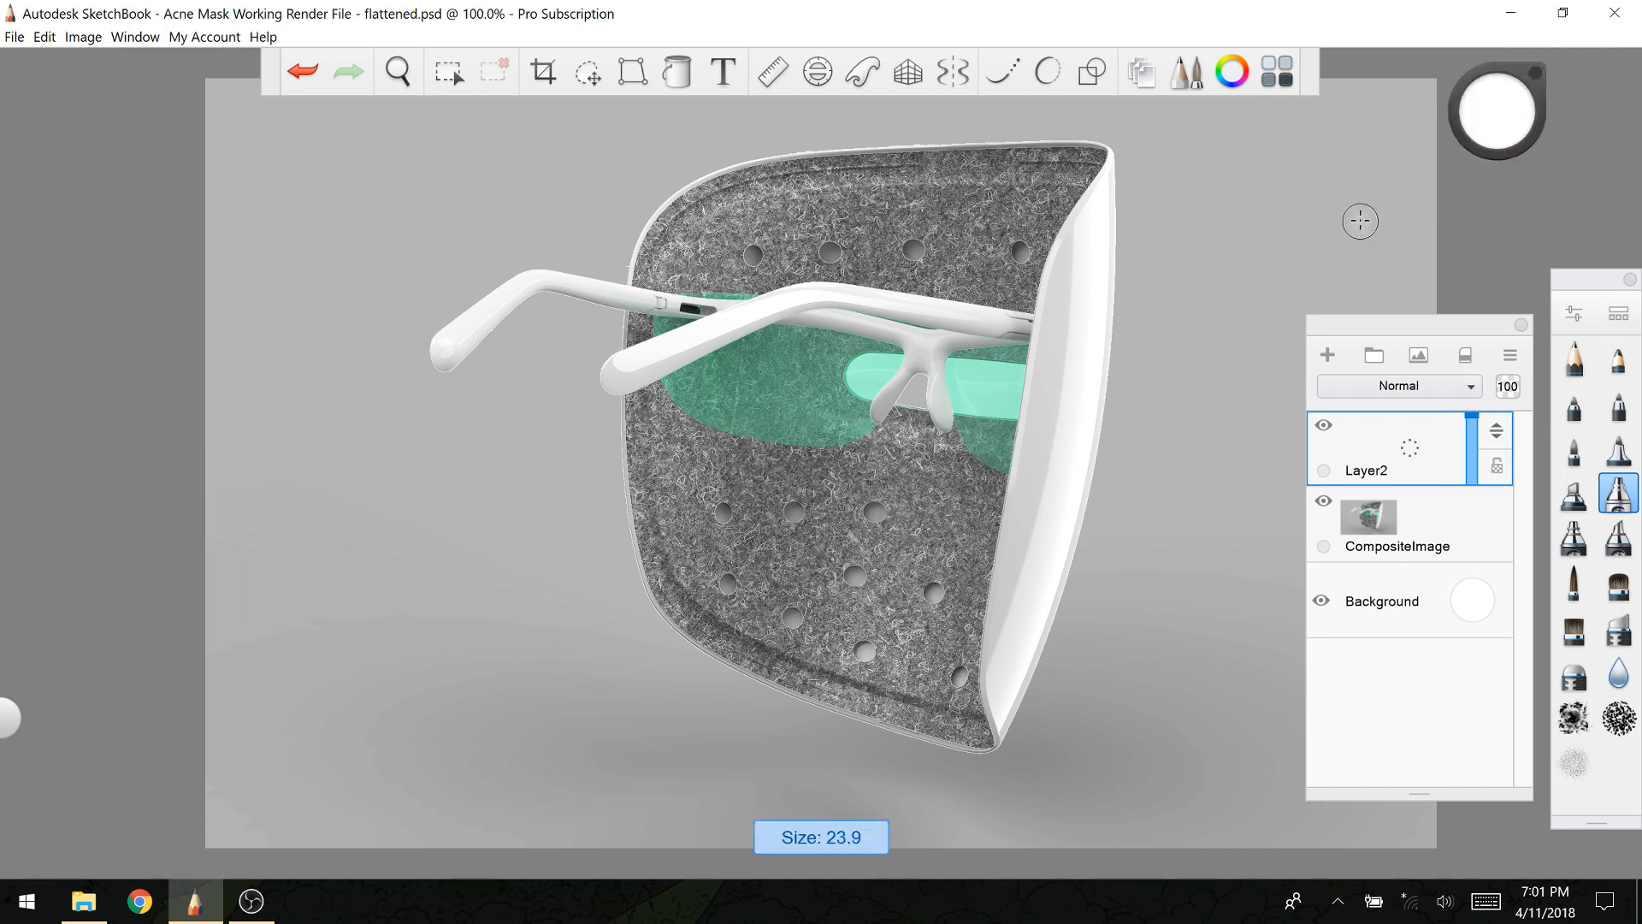
left_click_drag(1362, 227, 1342, 68)
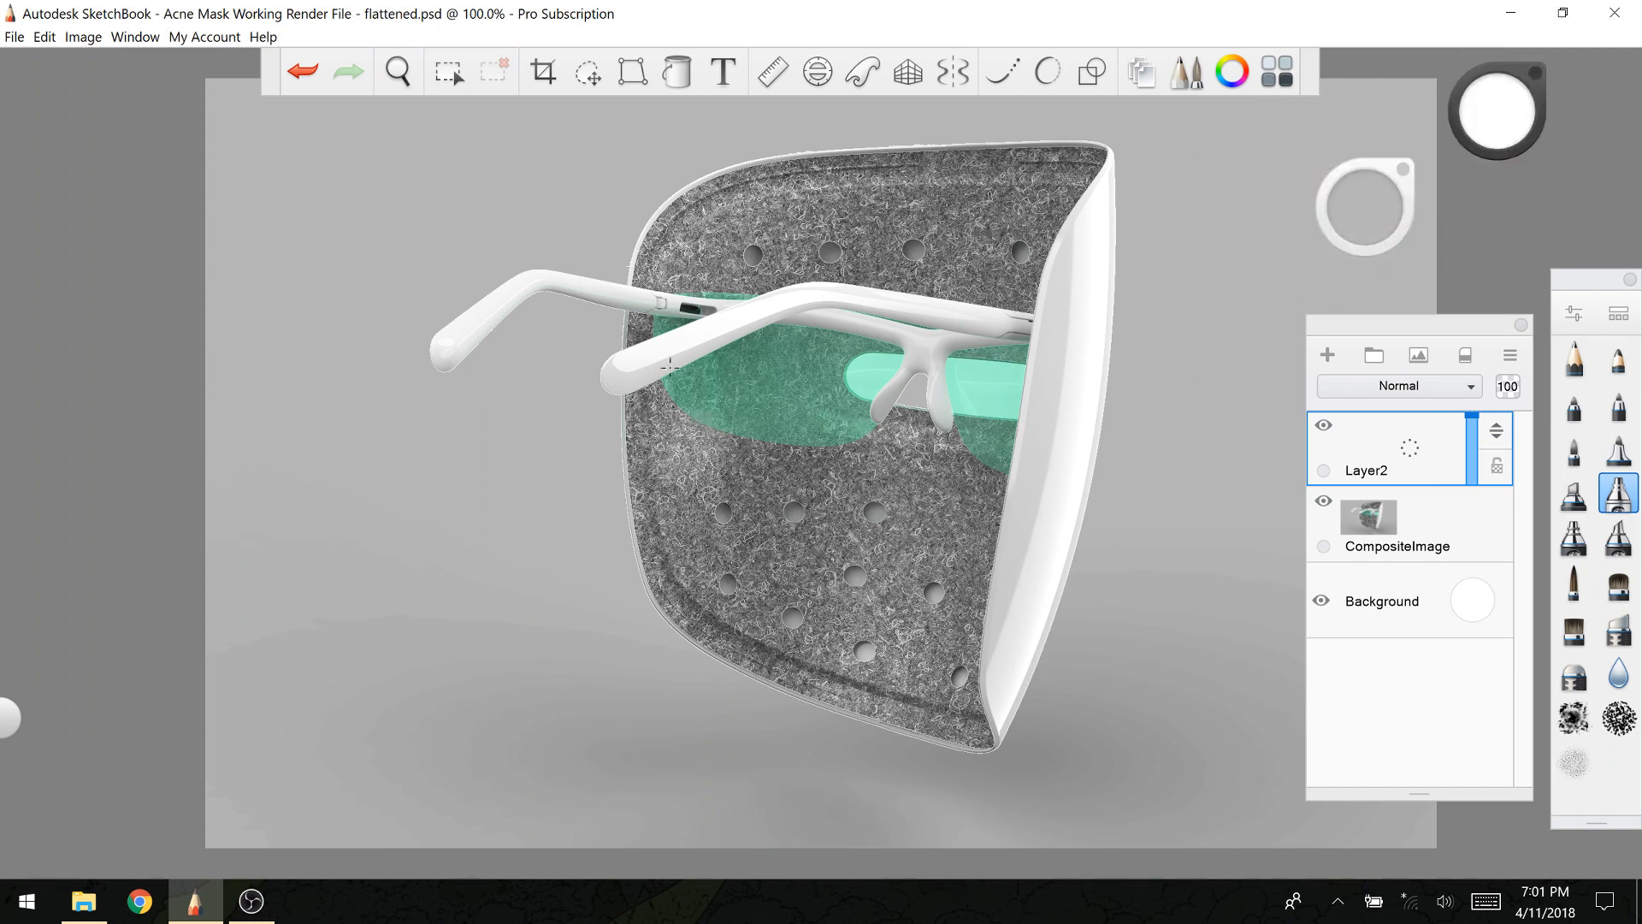
mouse_move(746, 366)
left_mouse_down()
mouse_move(676, 287)
mouse_move(455, 584)
left_mouse_up()
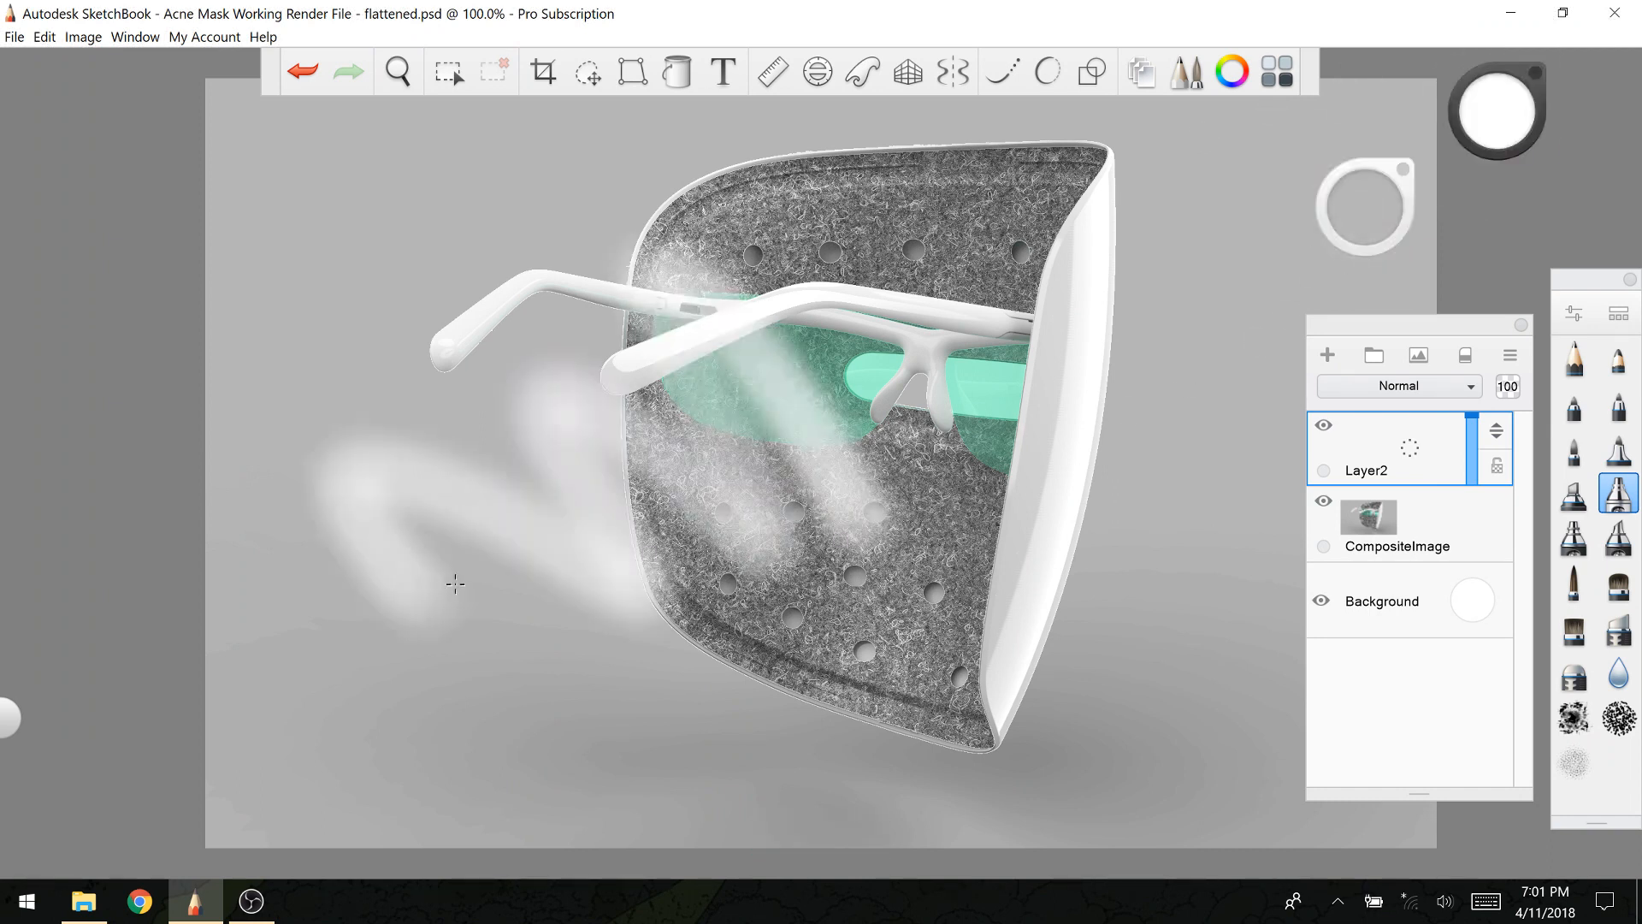
key("ctrl+z")
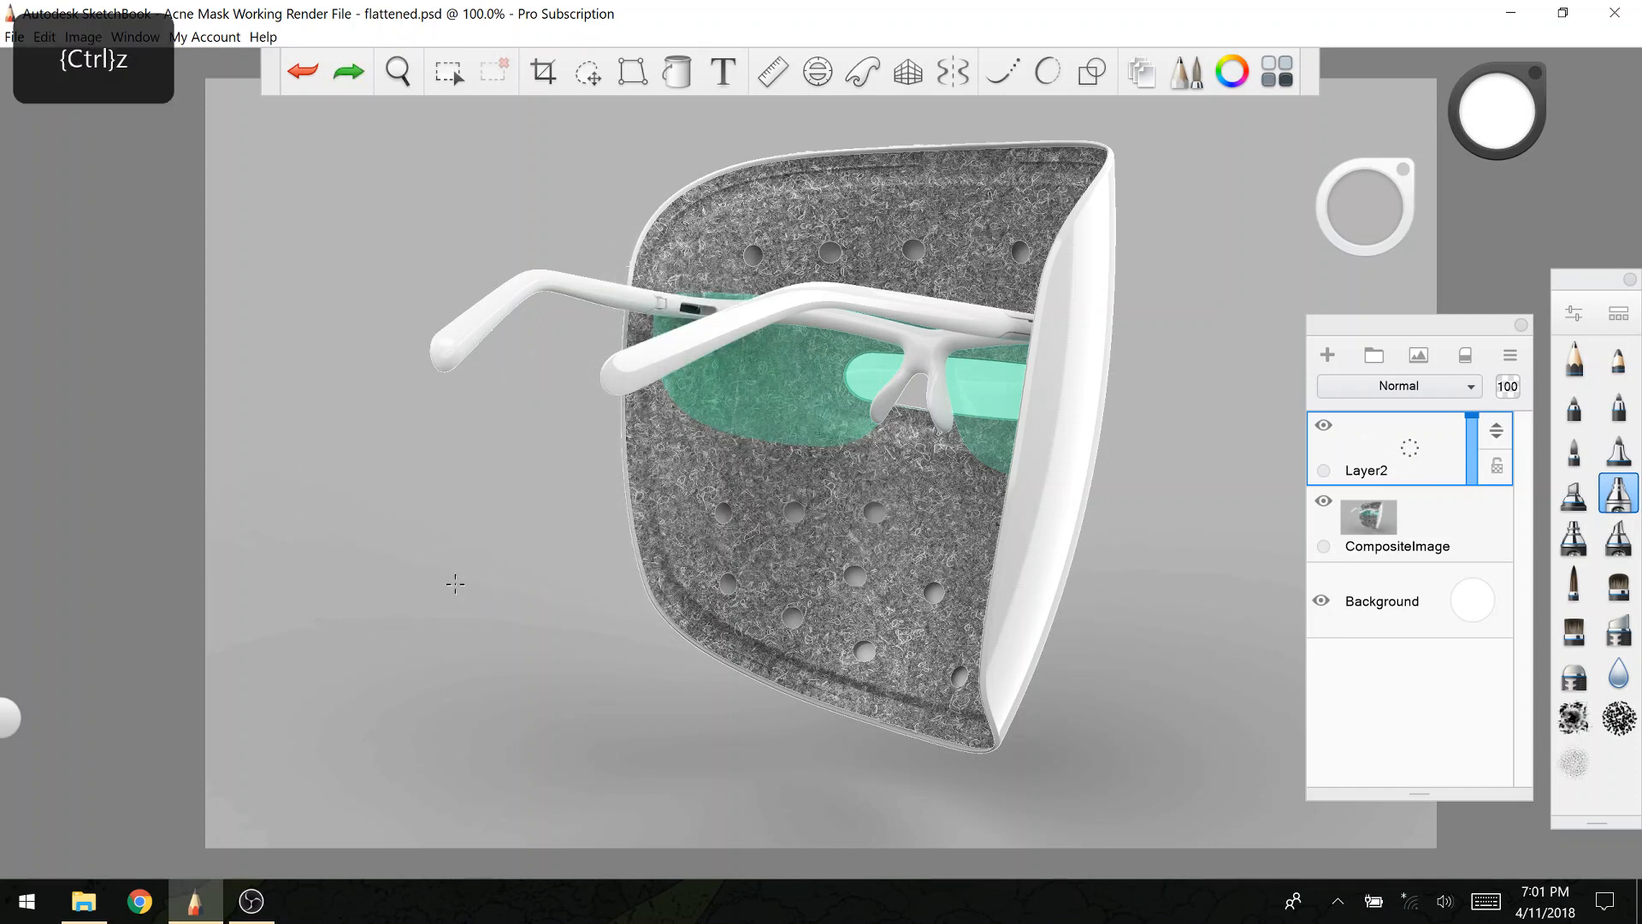
Step: Airbrush a soft white highlight on Layer2, running diagonally from the rear temple arm across the green lenses
left_click_drag(1330, 220, 1348, 208)
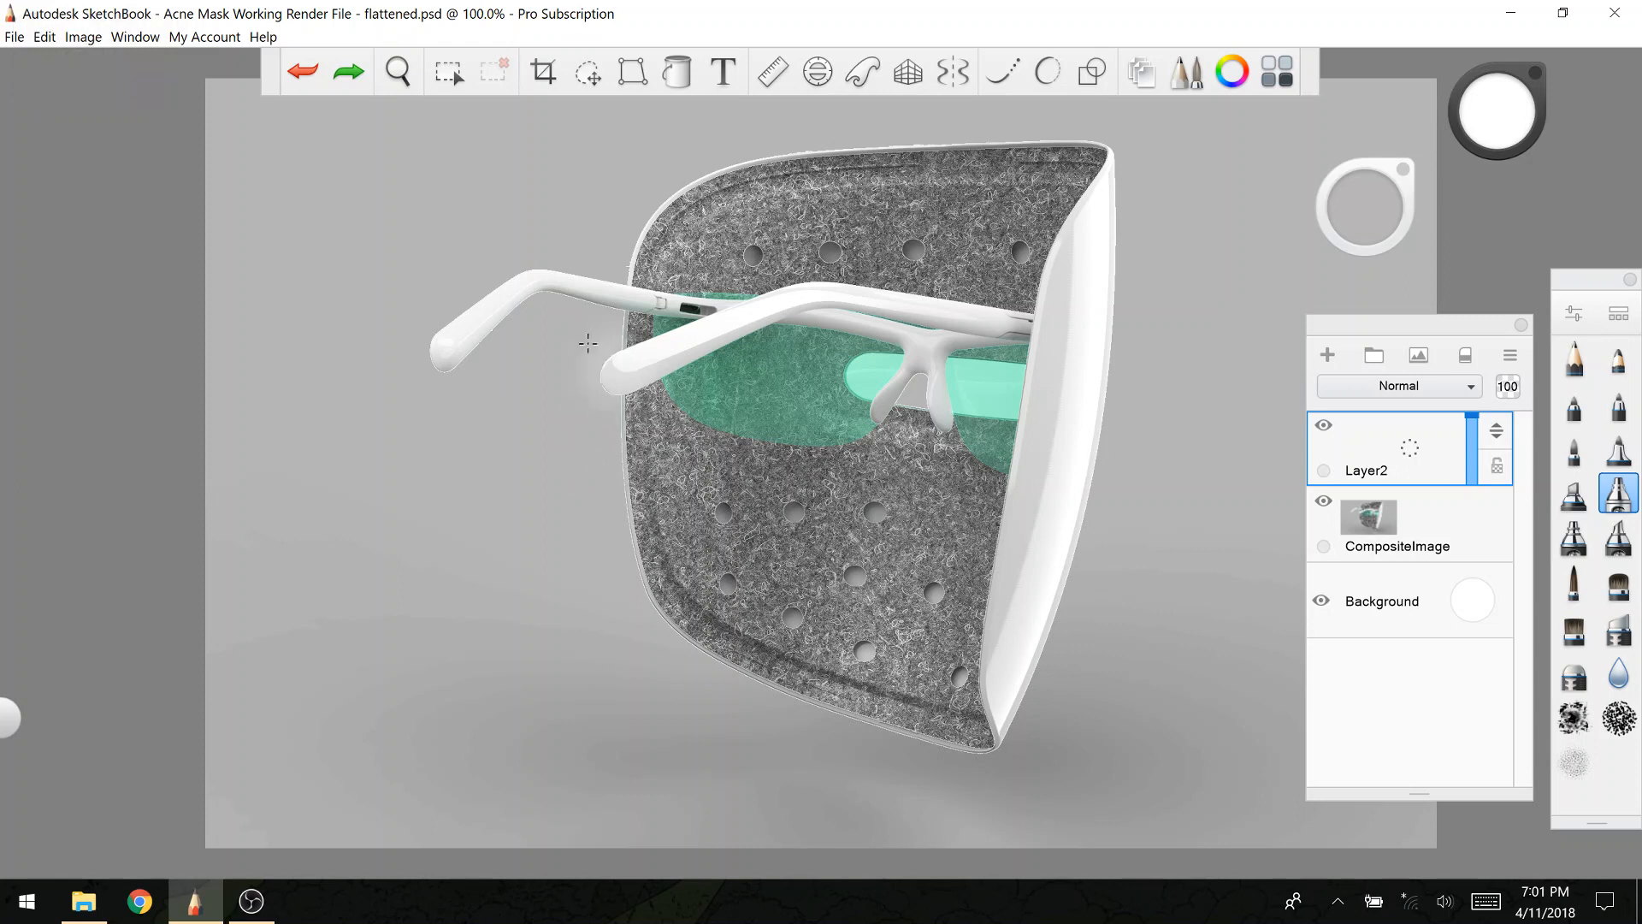
mouse_move(633, 341)
left_mouse_down()
mouse_move(795, 479)
mouse_move(633, 338)
mouse_move(1027, 446)
left_mouse_up()
key("ctrl+z")
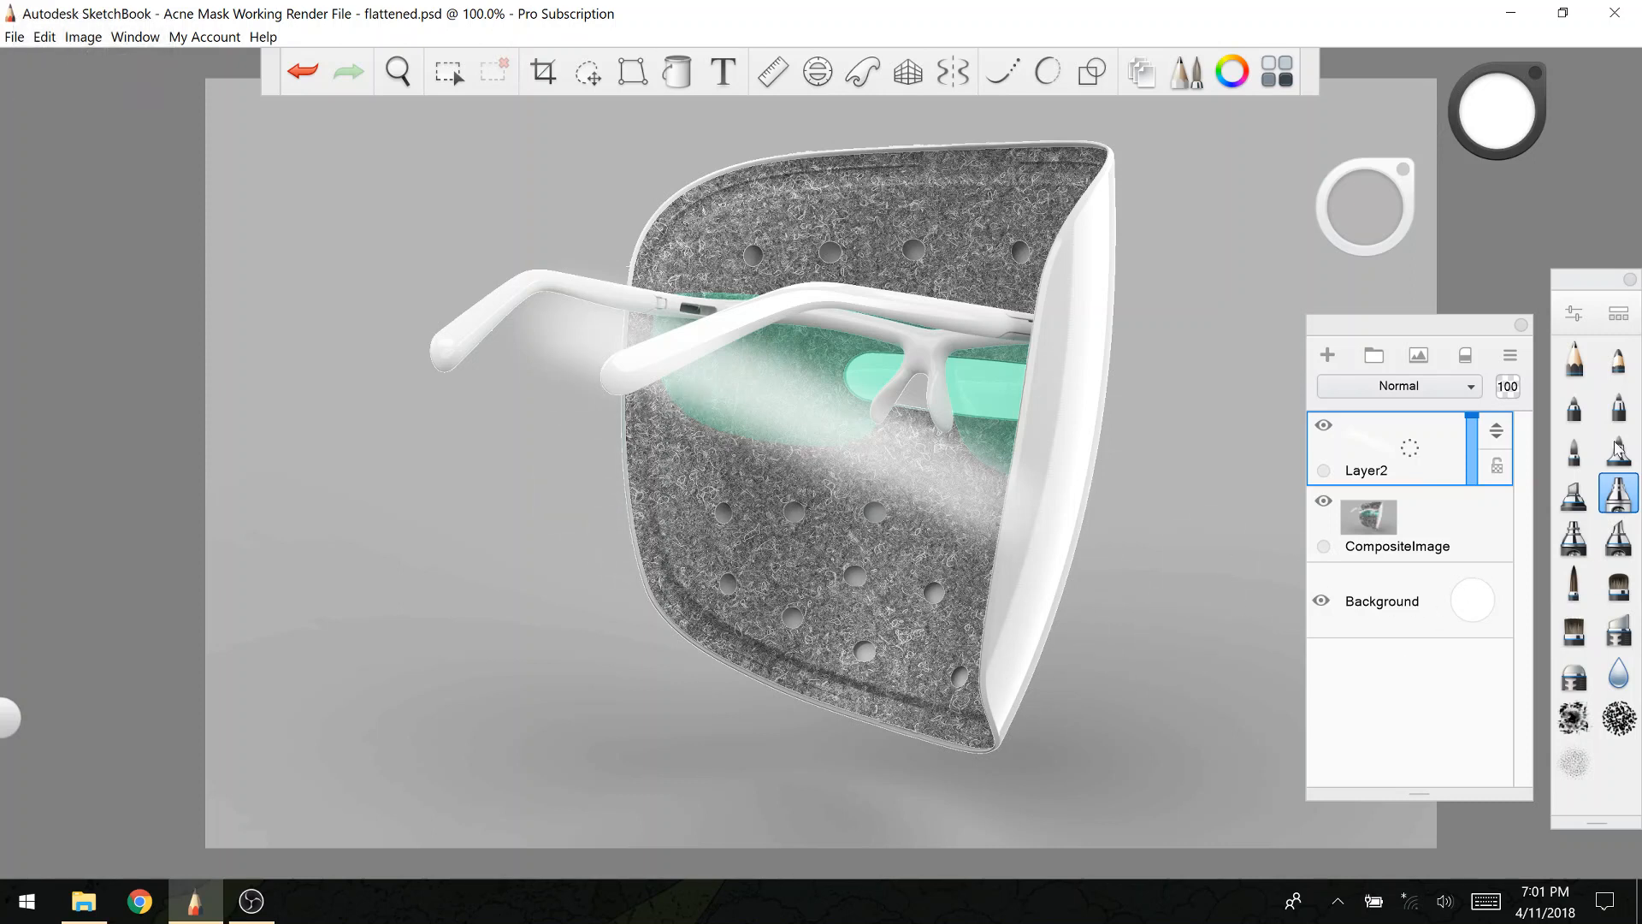
Step: Trim the white highlight with the hard eraser so that it only covers part of the near green lens
left_click(1619, 629)
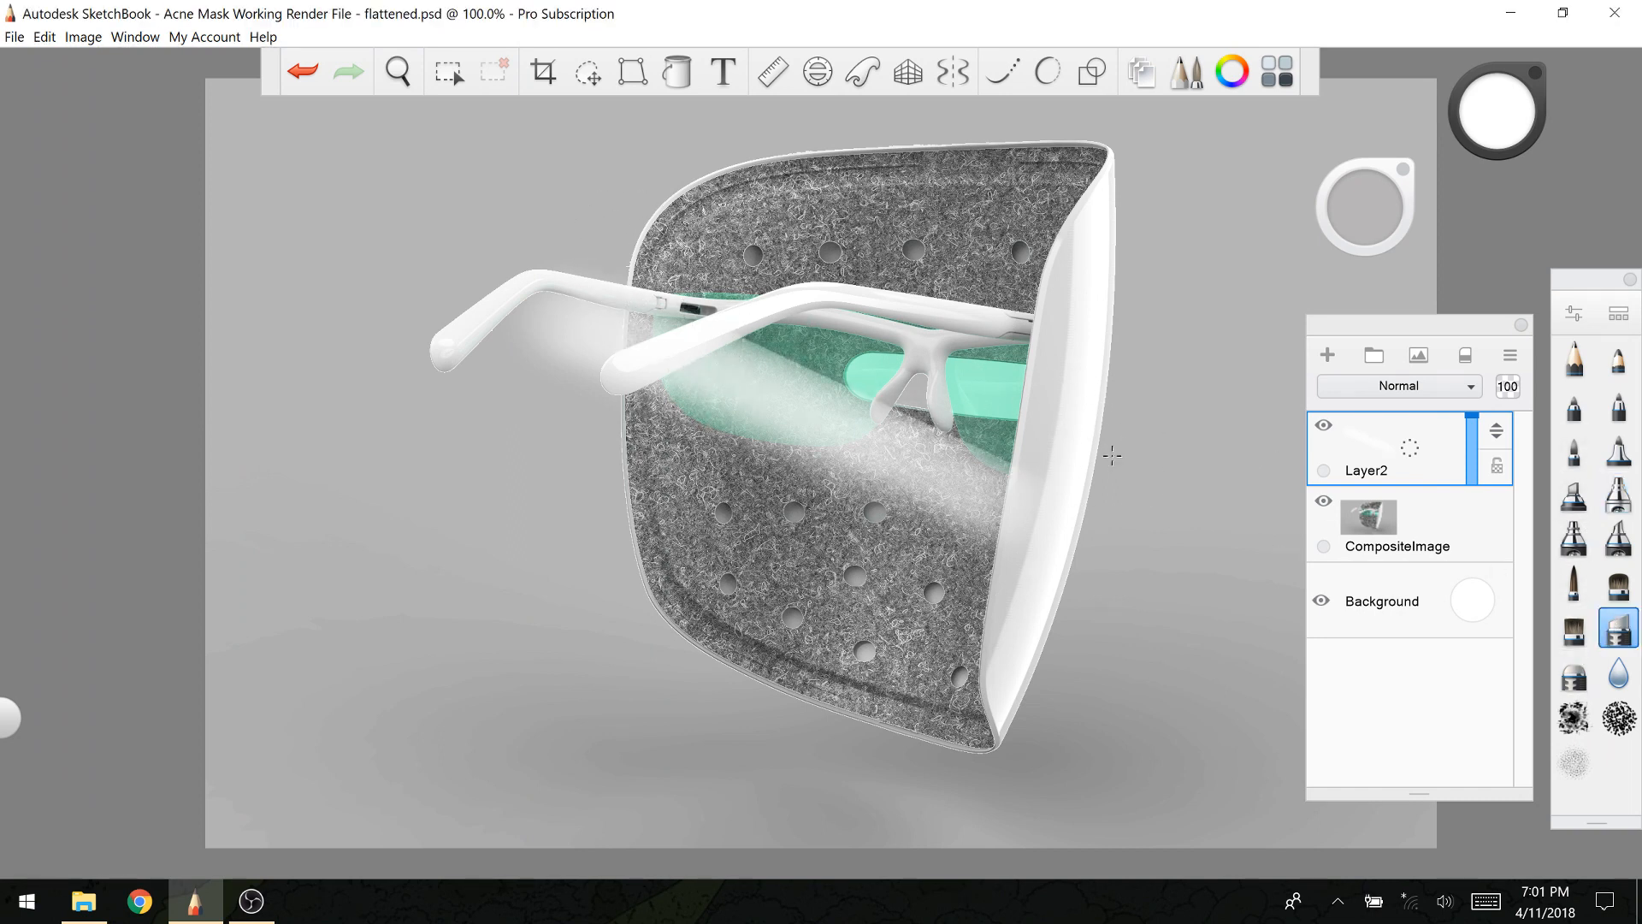
left_click_drag(650, 253, 708, 280)
left_click_drag(817, 351, 1081, 472)
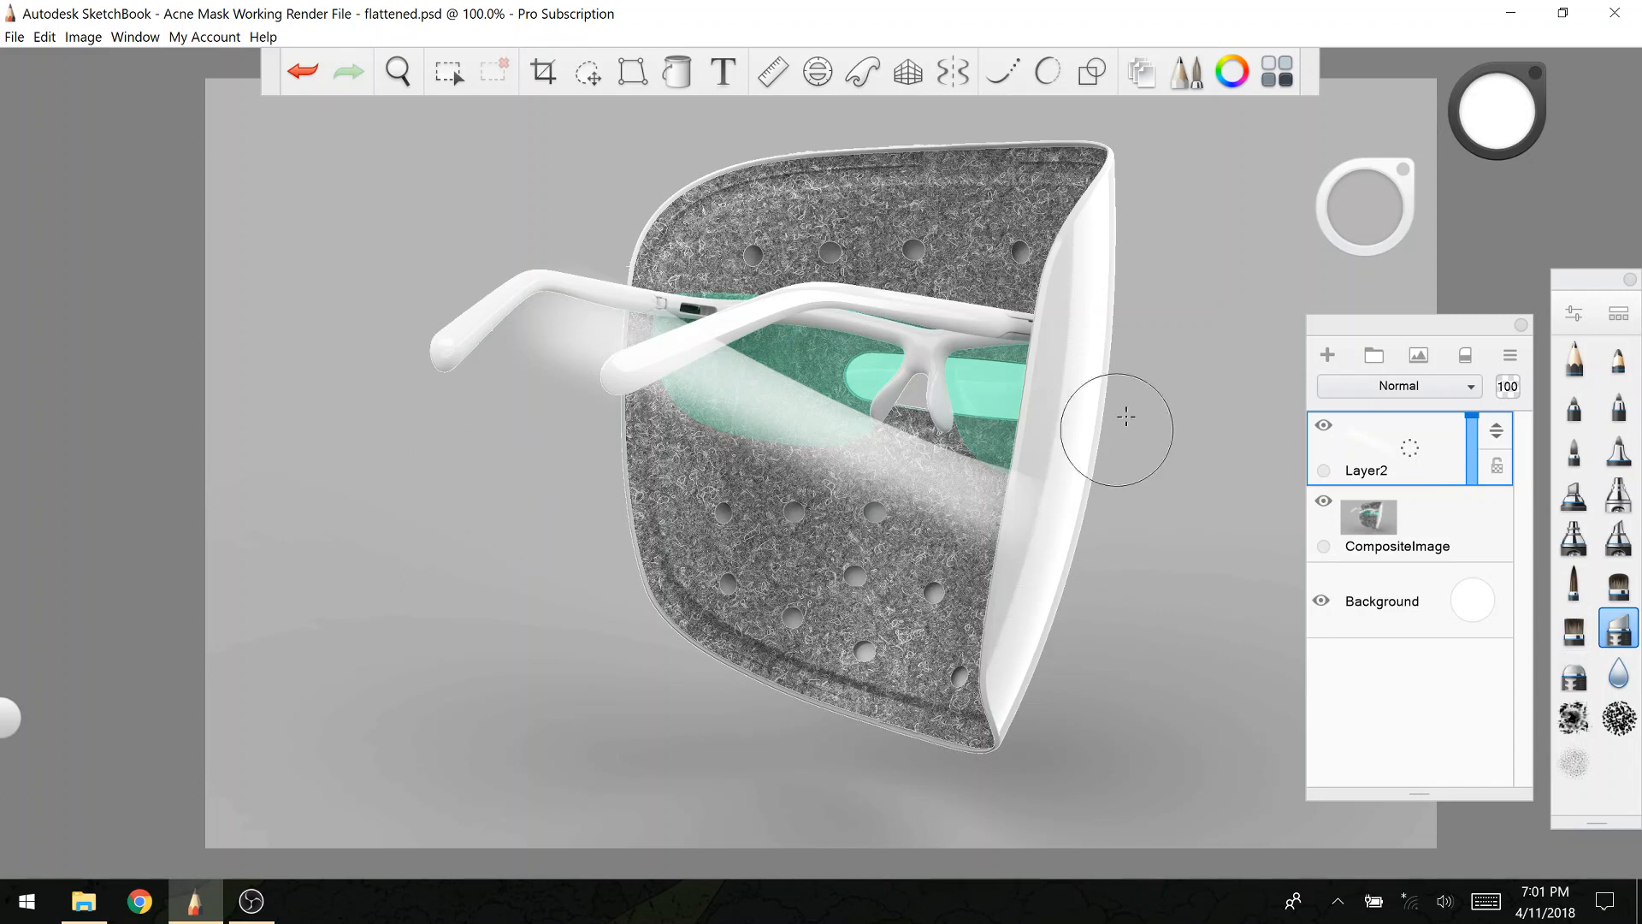
mouse_move(1141, 408)
left_mouse_down()
mouse_move(1074, 479)
mouse_move(992, 509)
mouse_move(907, 475)
left_mouse_up()
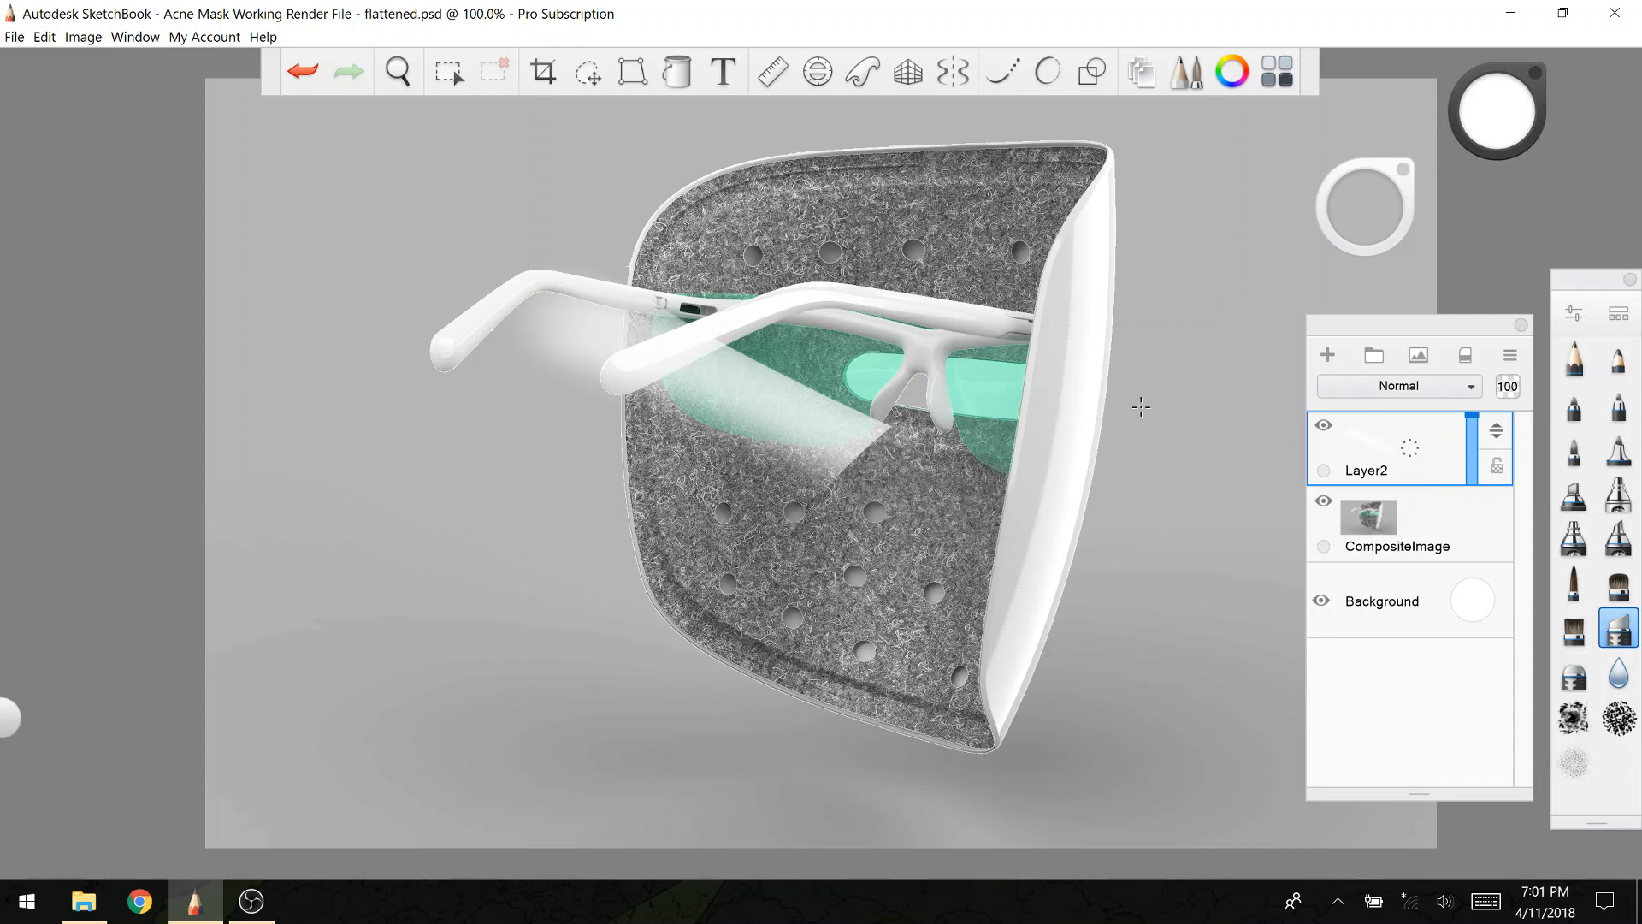
mouse_move(526, 330)
left_mouse_down()
mouse_move(644, 325)
mouse_move(633, 385)
mouse_move(658, 444)
mouse_move(613, 399)
mouse_move(787, 513)
mouse_move(839, 494)
mouse_move(693, 462)
left_mouse_up()
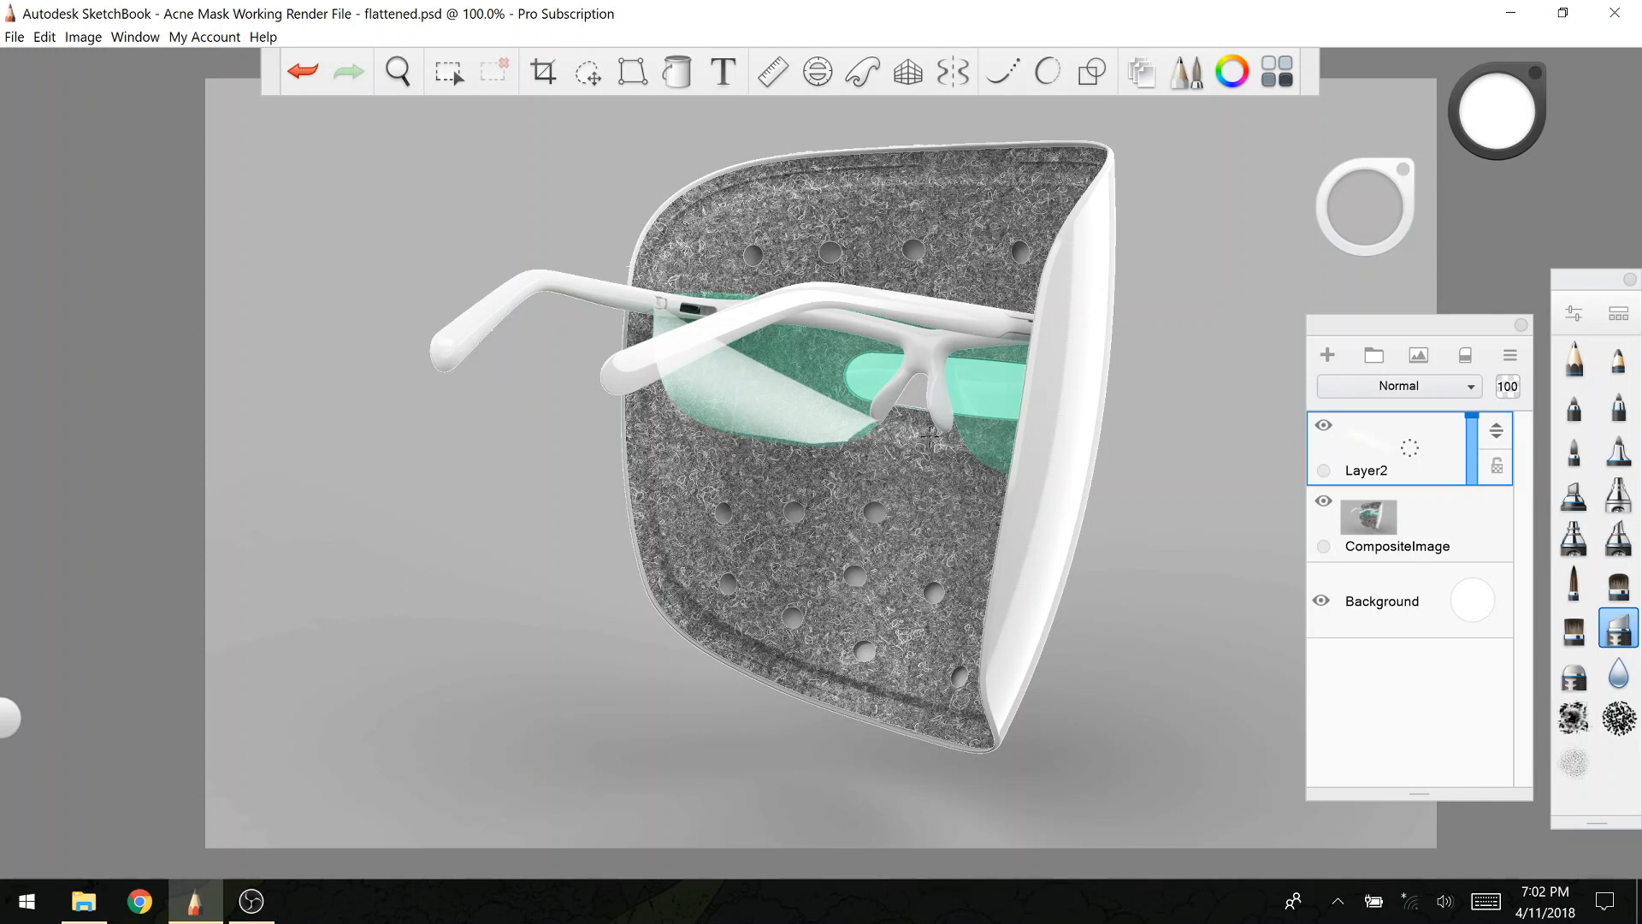
key("ctrl+z")
left_click_drag(808, 440, 901, 449)
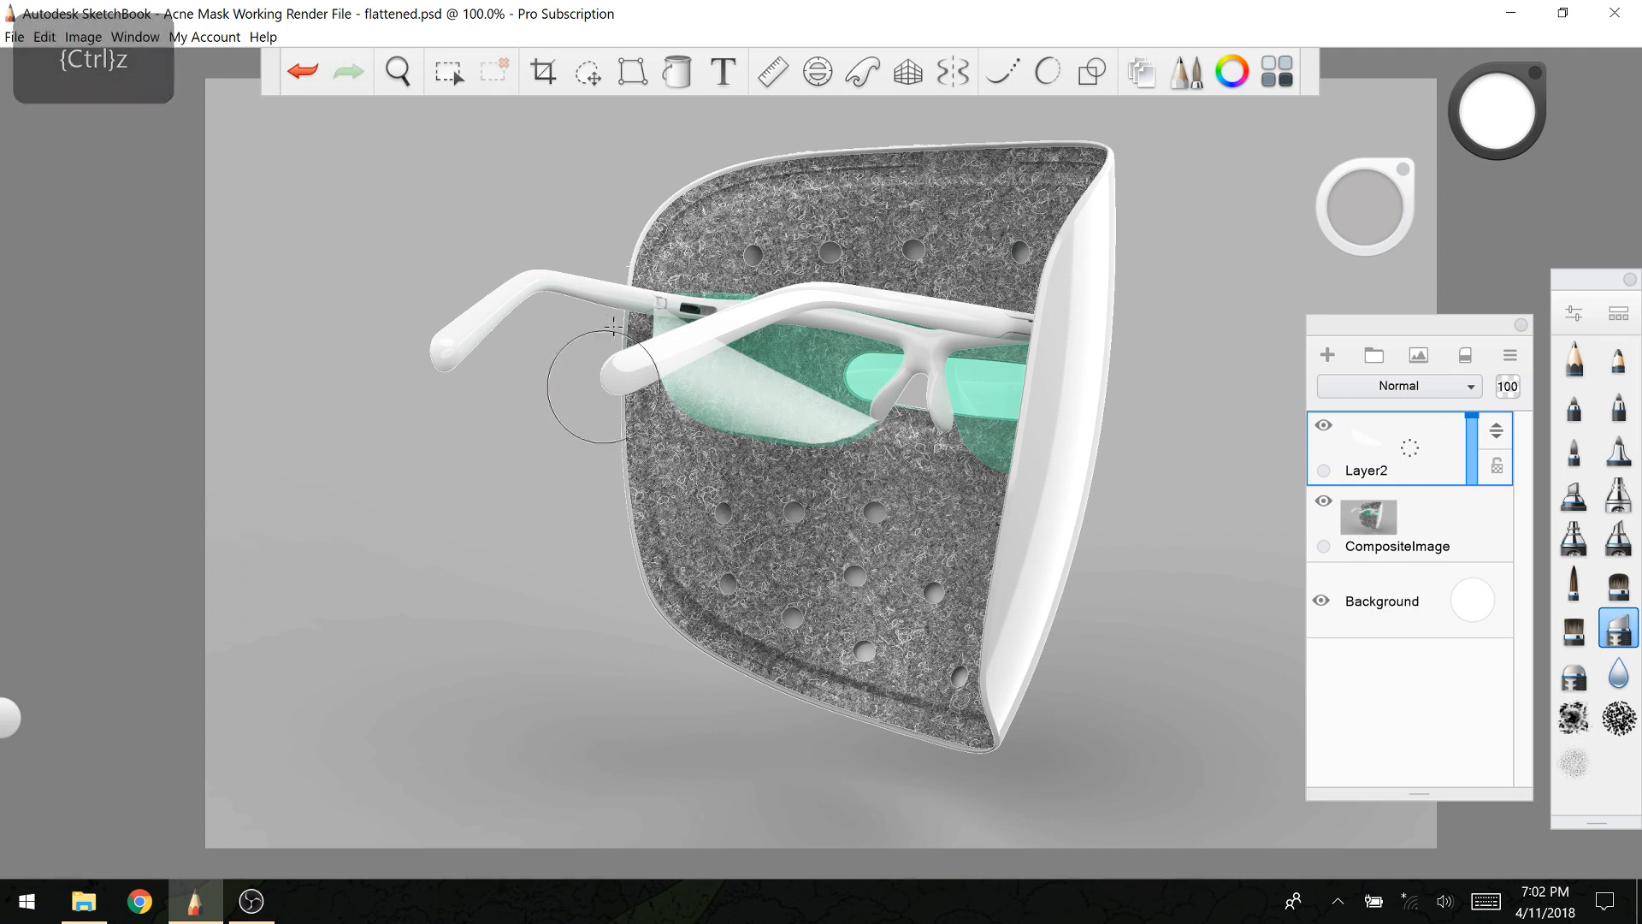
Step: Fade the lens highlight with the soft eraser and lower Layer2's opacity to 48
left_click(1574, 674)
left_click_drag(1363, 229, 1359, 221)
left_click_drag(1364, 226, 1362, 223)
left_click_drag(539, 458, 556, 411)
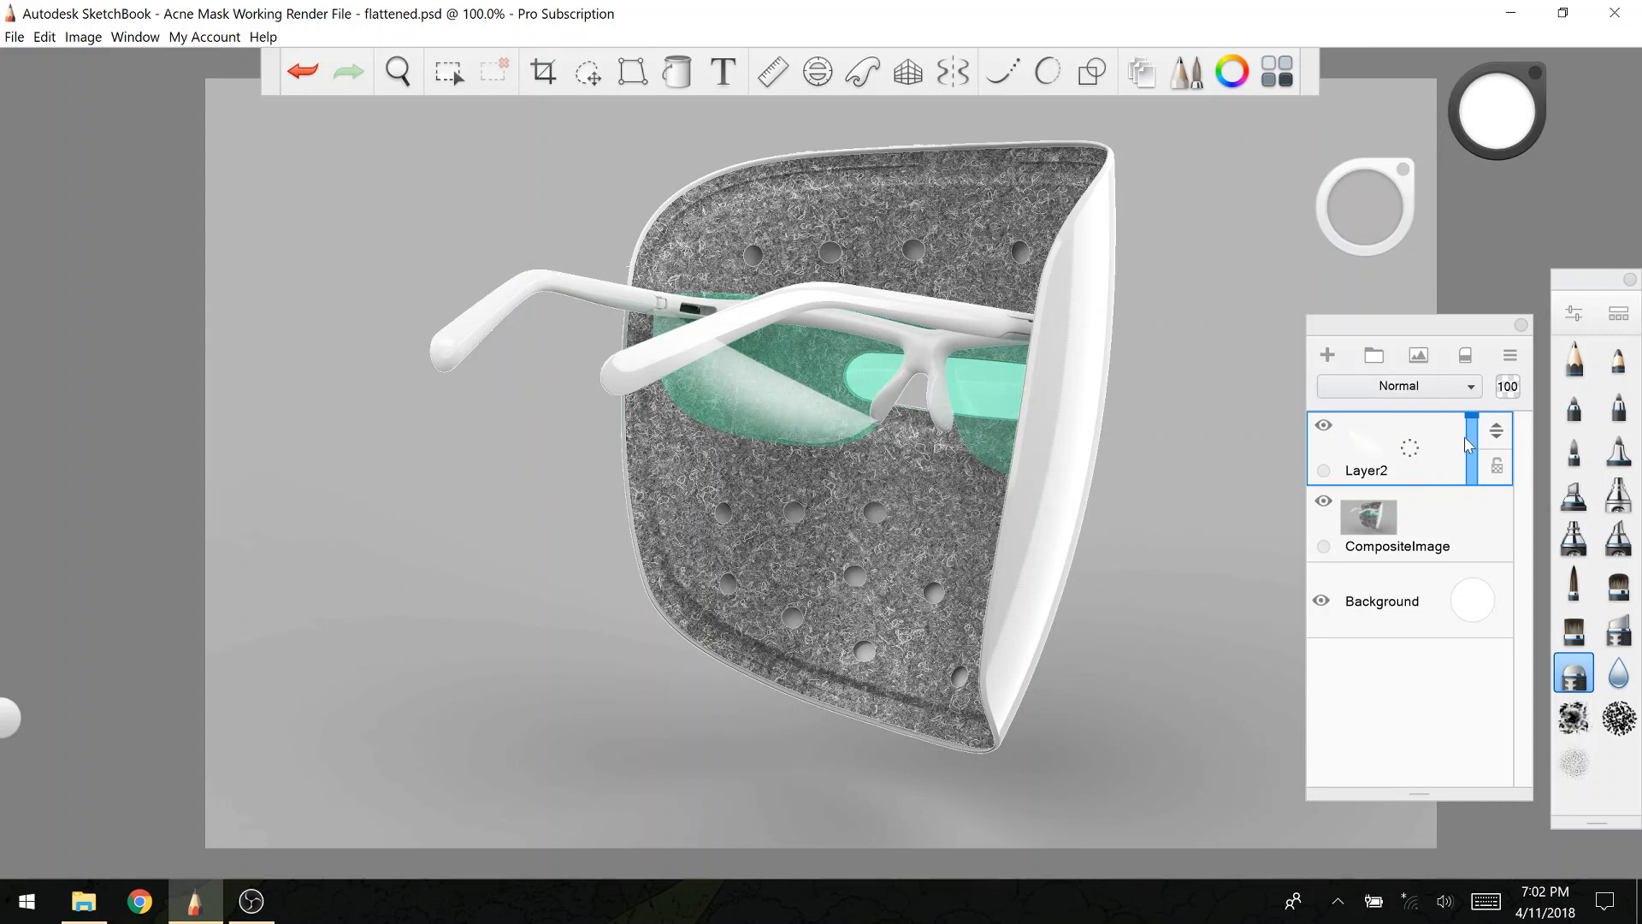
left_click_drag(1467, 444, 1466, 449)
Step: Clean up the lens highlight's edges along the glasses frame with a smaller hard eraser
left_click(1617, 627)
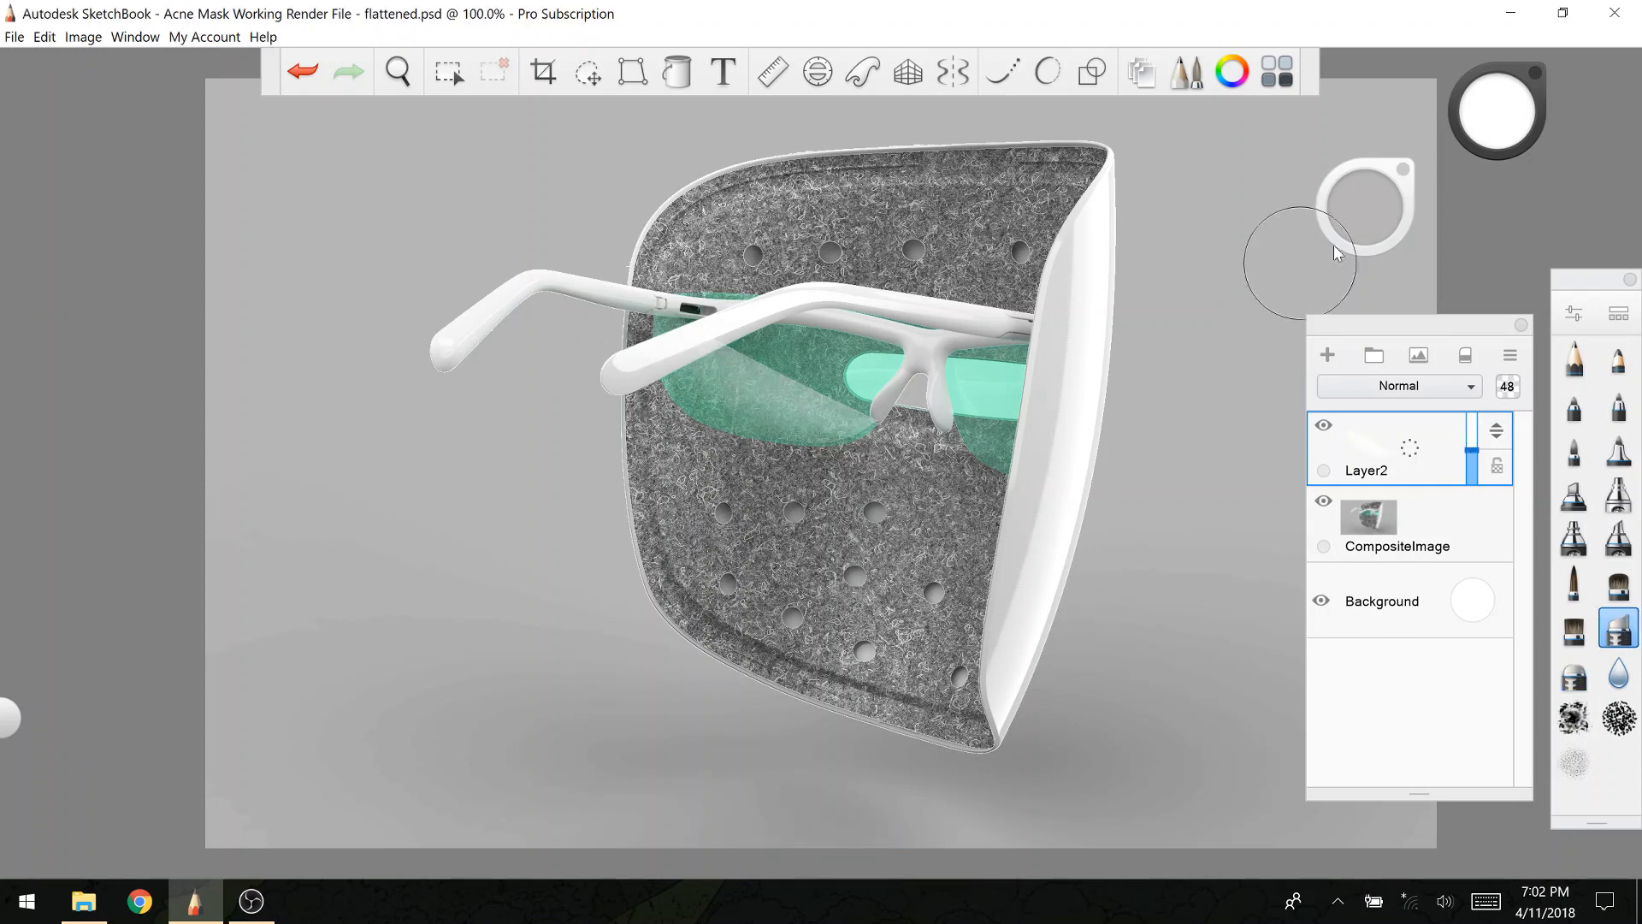
mouse_move(1377, 200)
left_mouse_down()
mouse_move(1375, 505)
mouse_move(1374, 488)
left_mouse_up()
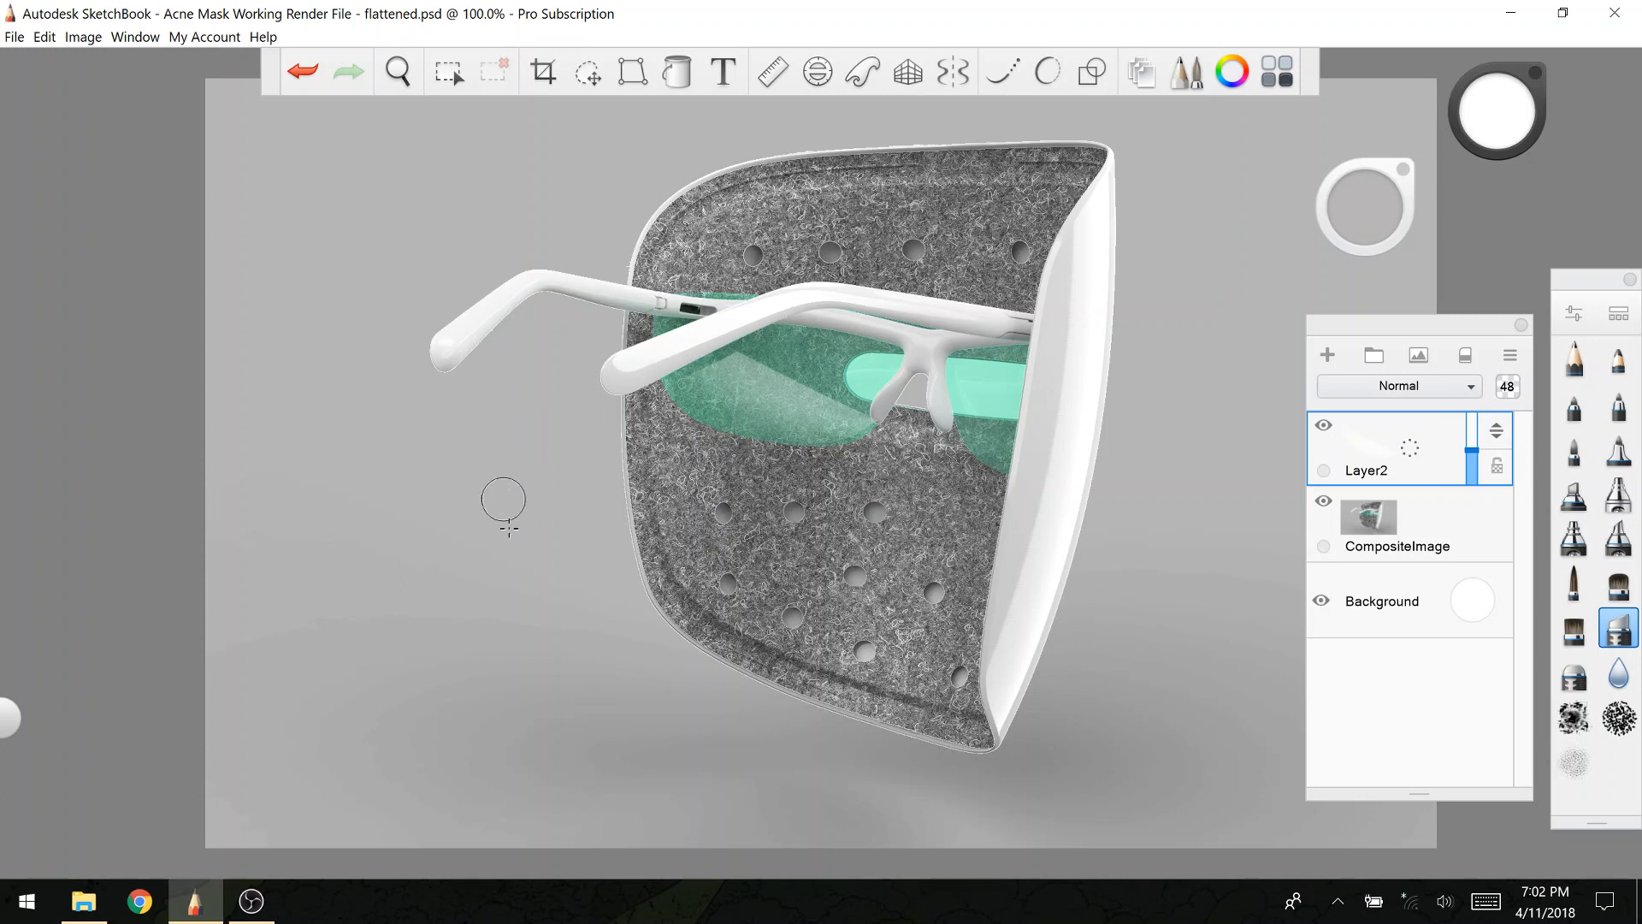
key("ctrl+z")
Step: Duplicate Layer2, then merge the copy, partly faded with the soft eraser, back into Layer2
left_click_drag(1381, 457, 1329, 392)
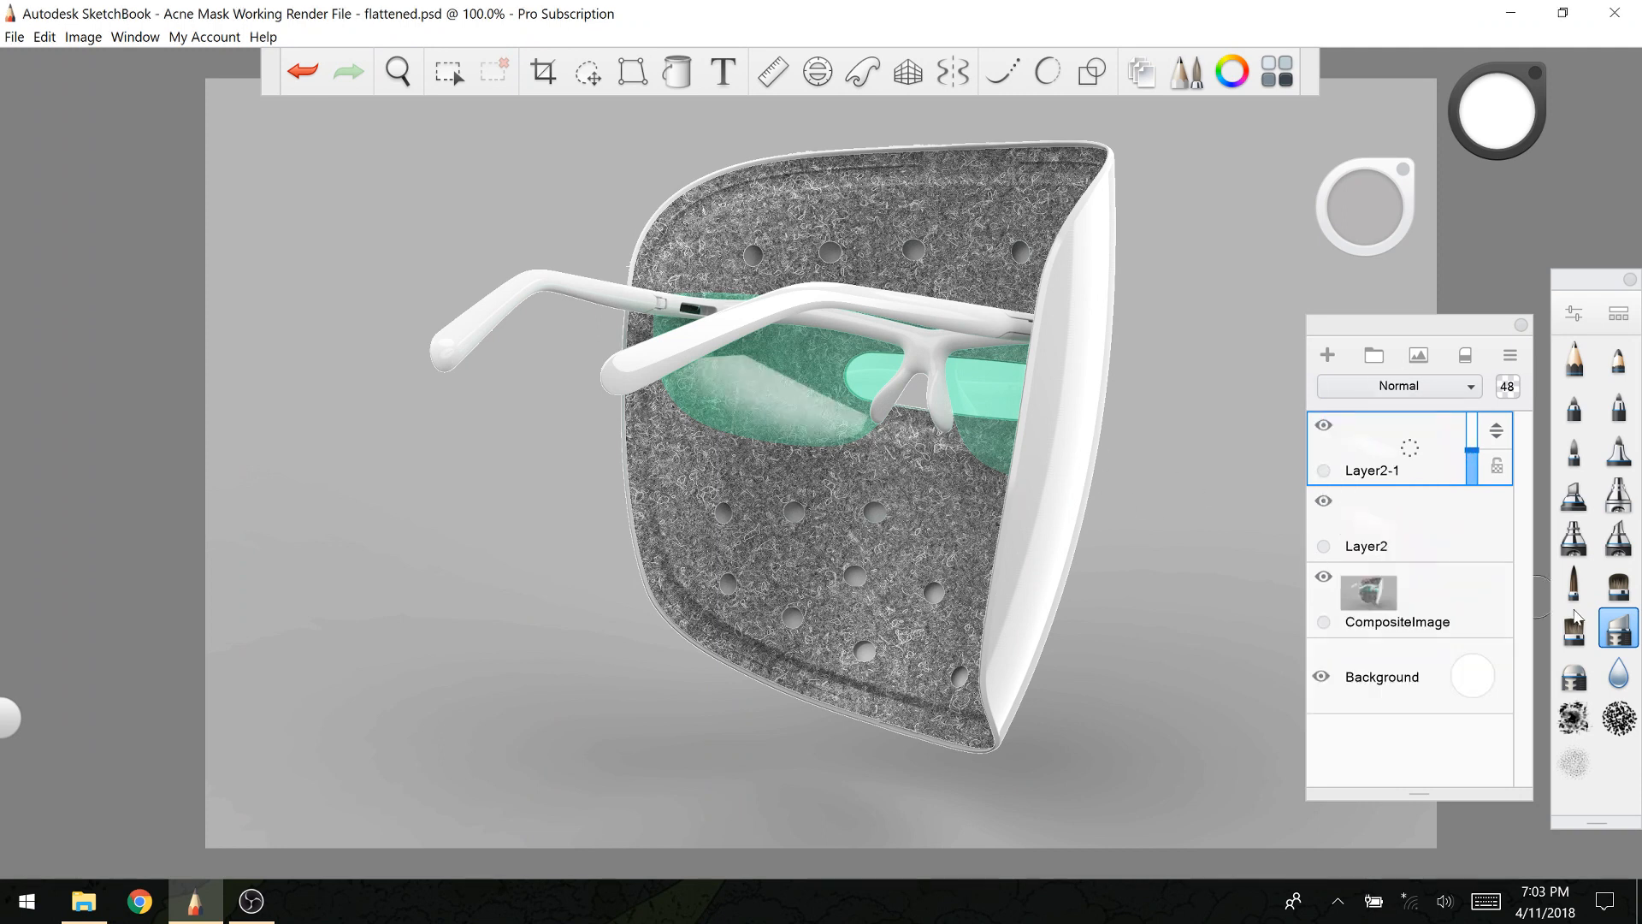
left_click(1574, 673)
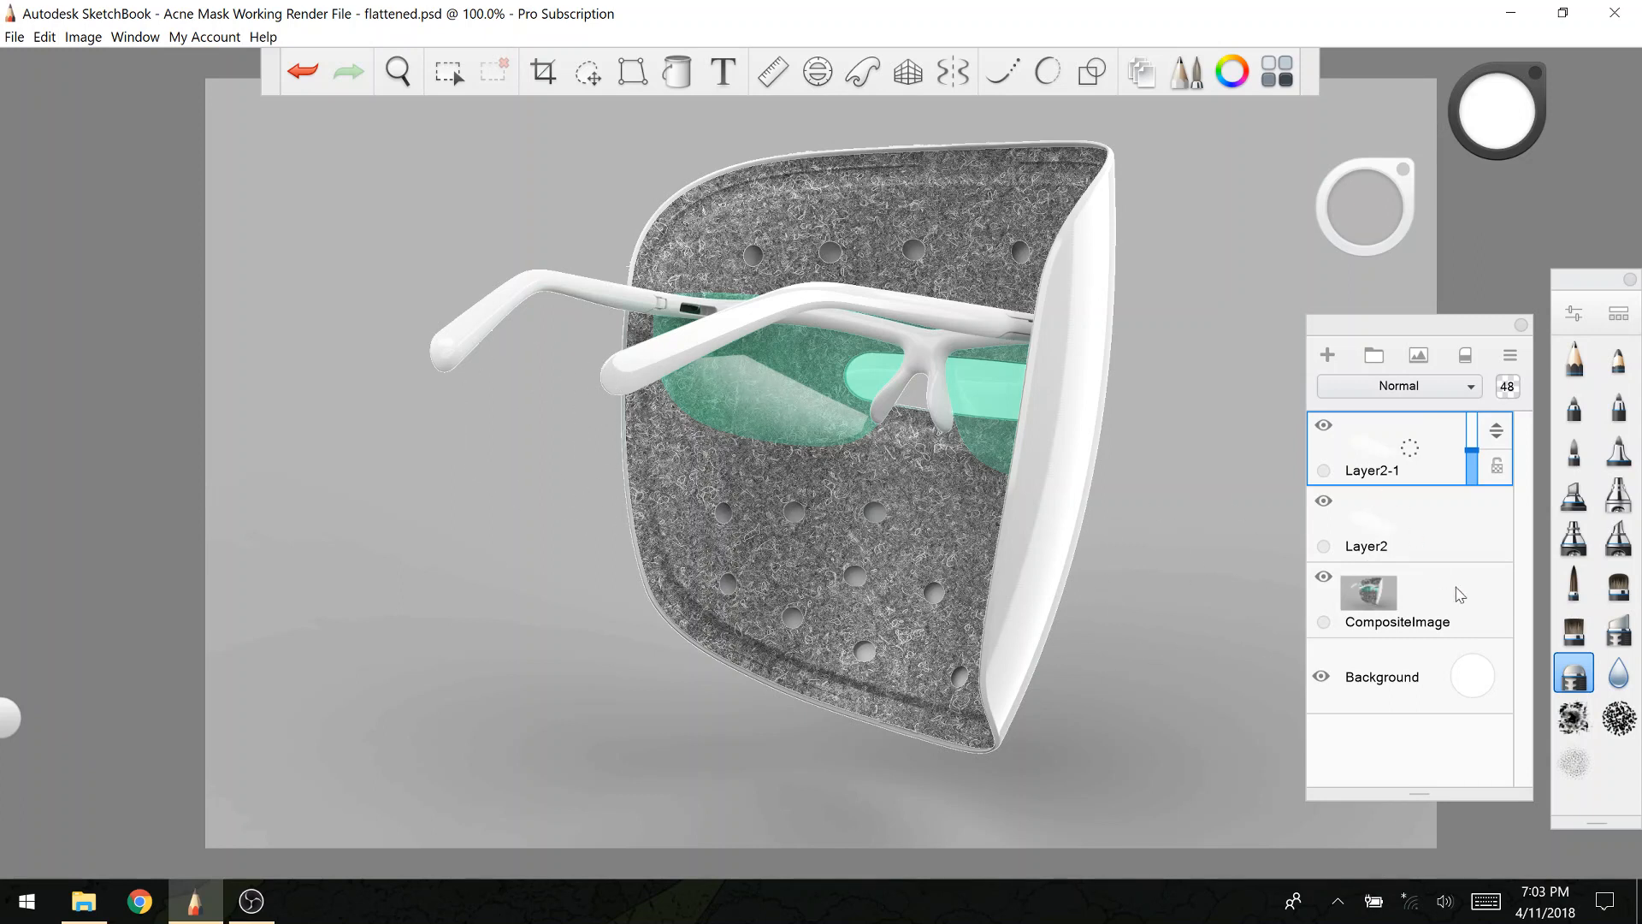
left_click_drag(1373, 450, 1377, 515)
Step: Add a new layer above Layer2 and try a thin white diagonal stroke across the glasses with a hard brush, undoing it
left_click_drag(1389, 457, 1392, 370)
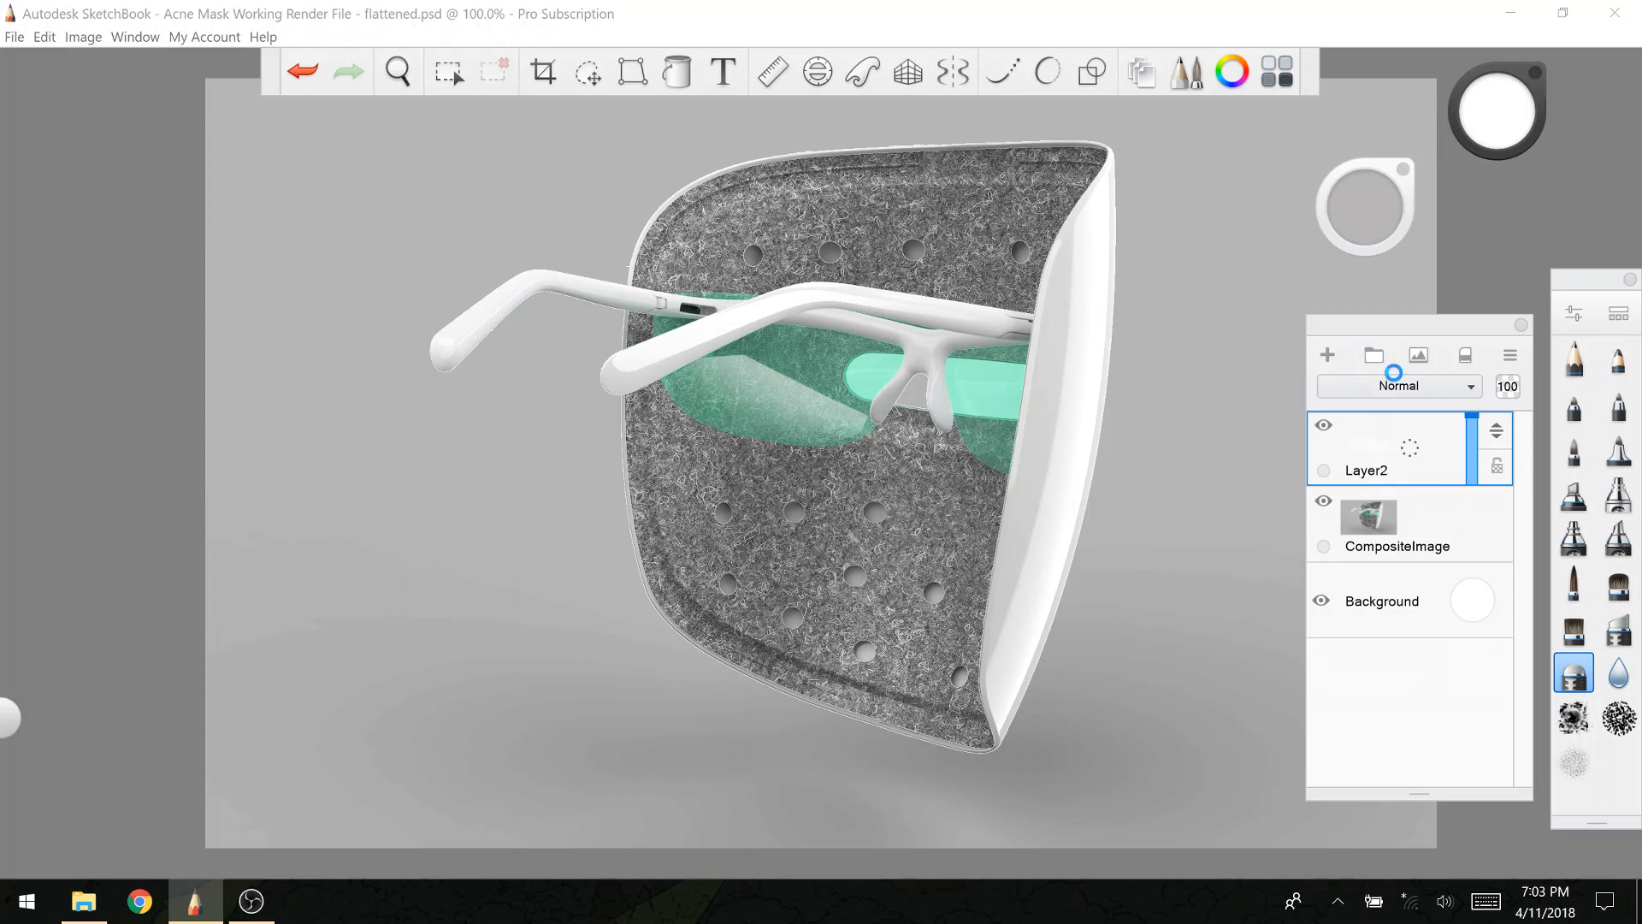
left_click(1611, 494)
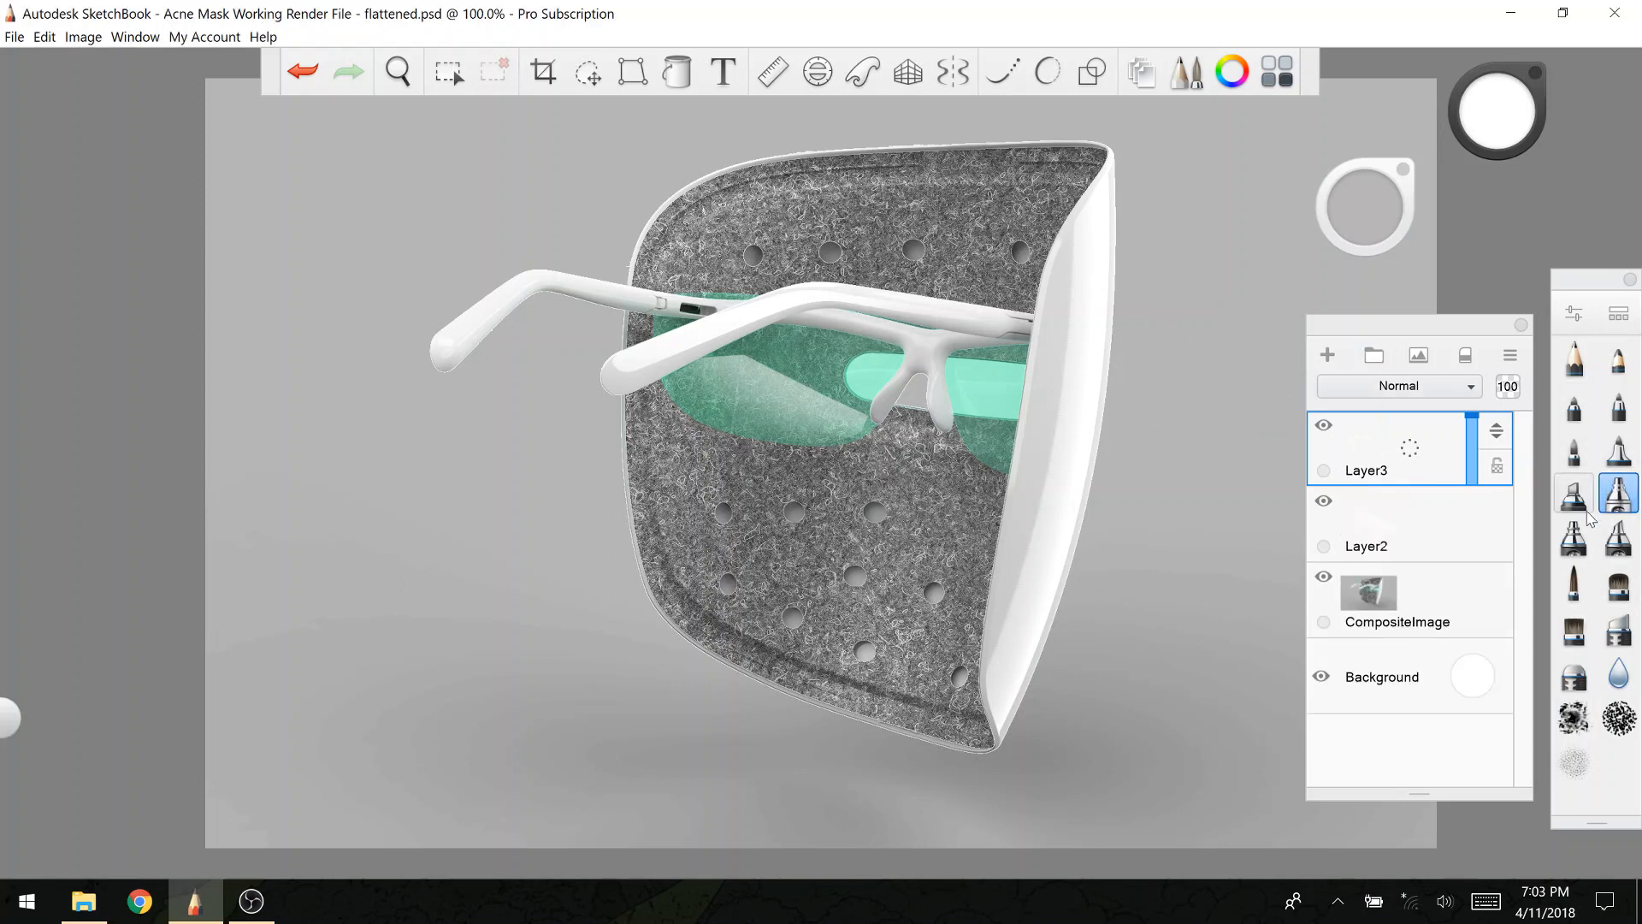
left_click(1573, 402)
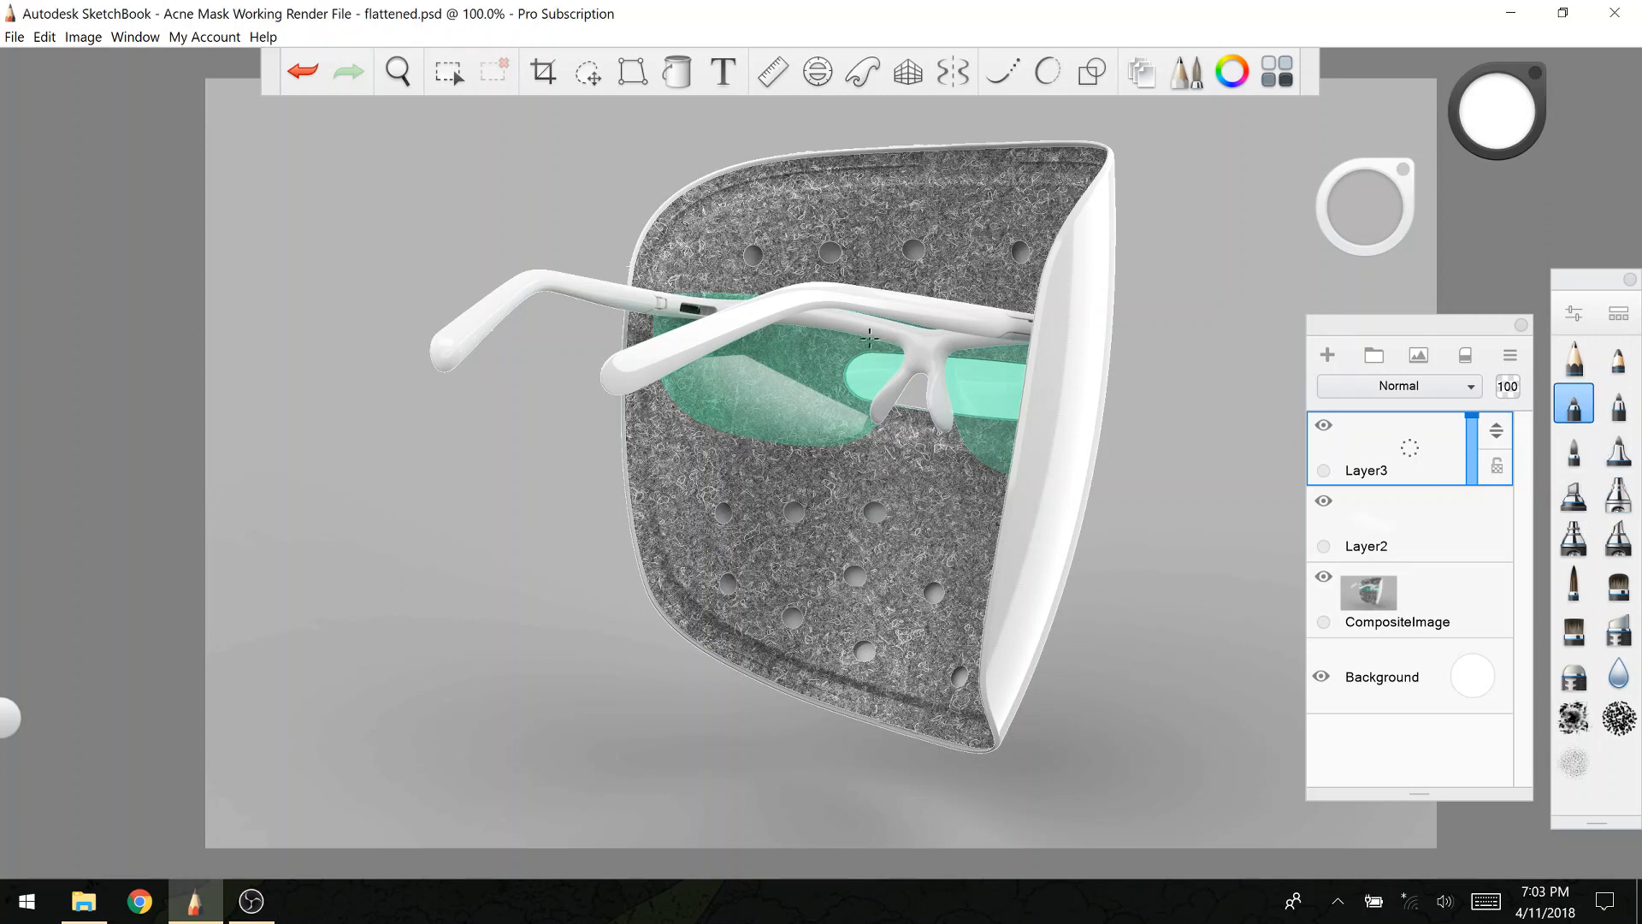
left_click_drag(906, 366, 672, 272)
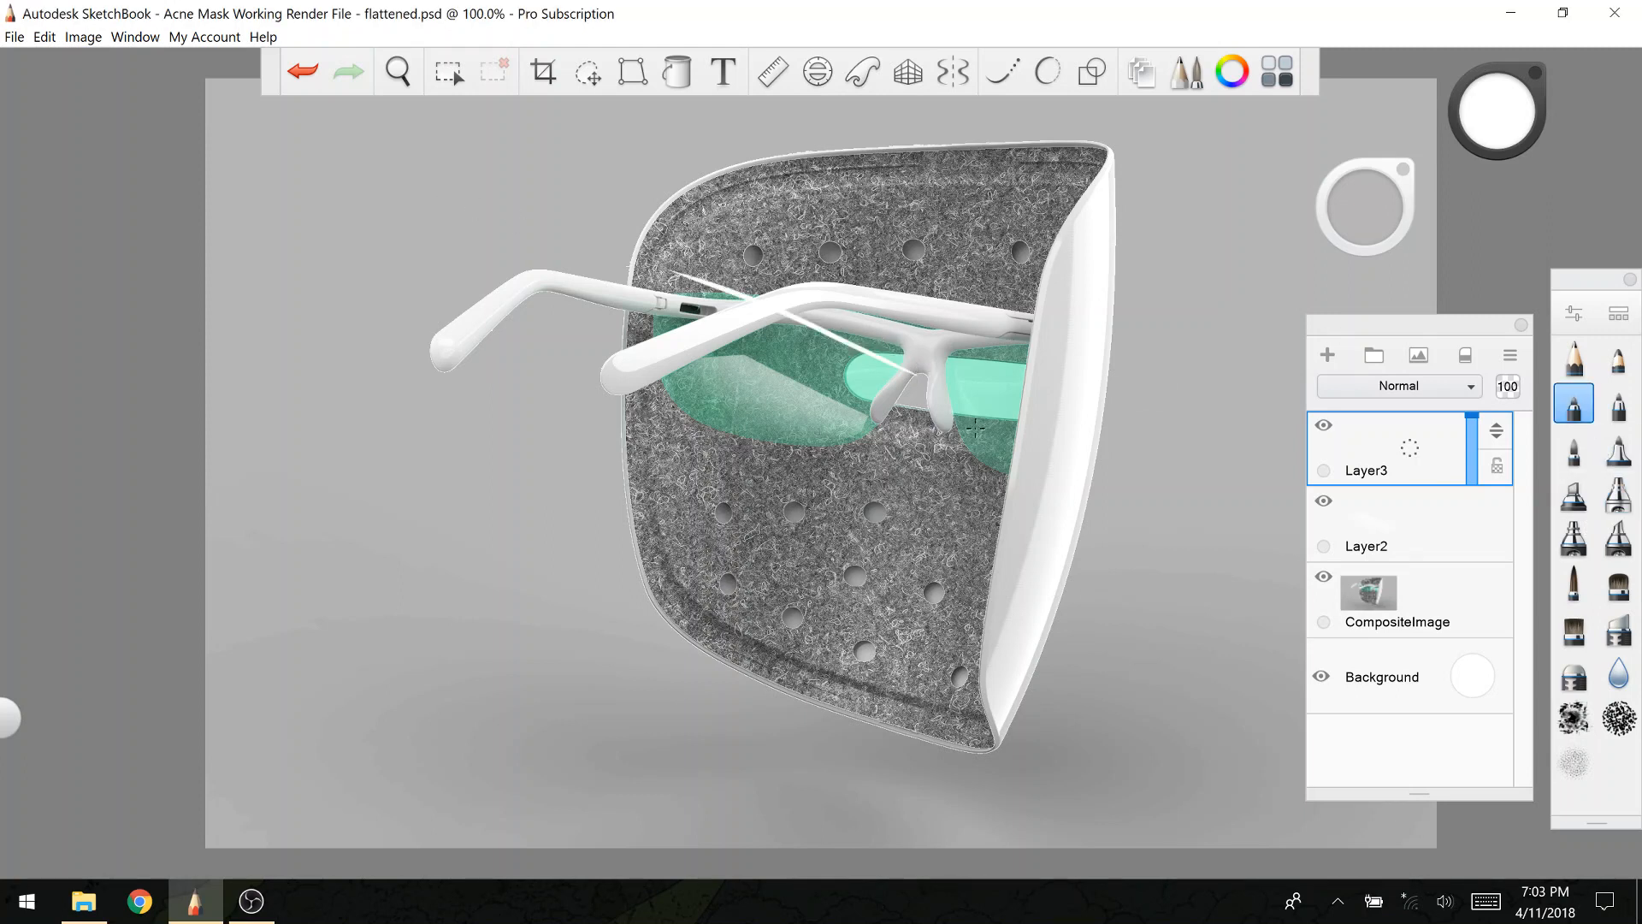
key("ctrl+z")
Step: Enlarge the brush and paint a thick white diagonal stroke on Layer3 from the nose bridge up across the near temple arm
left_click_drag(1350, 224, 1355, 219)
left_click_drag(1356, 219, 1359, 221)
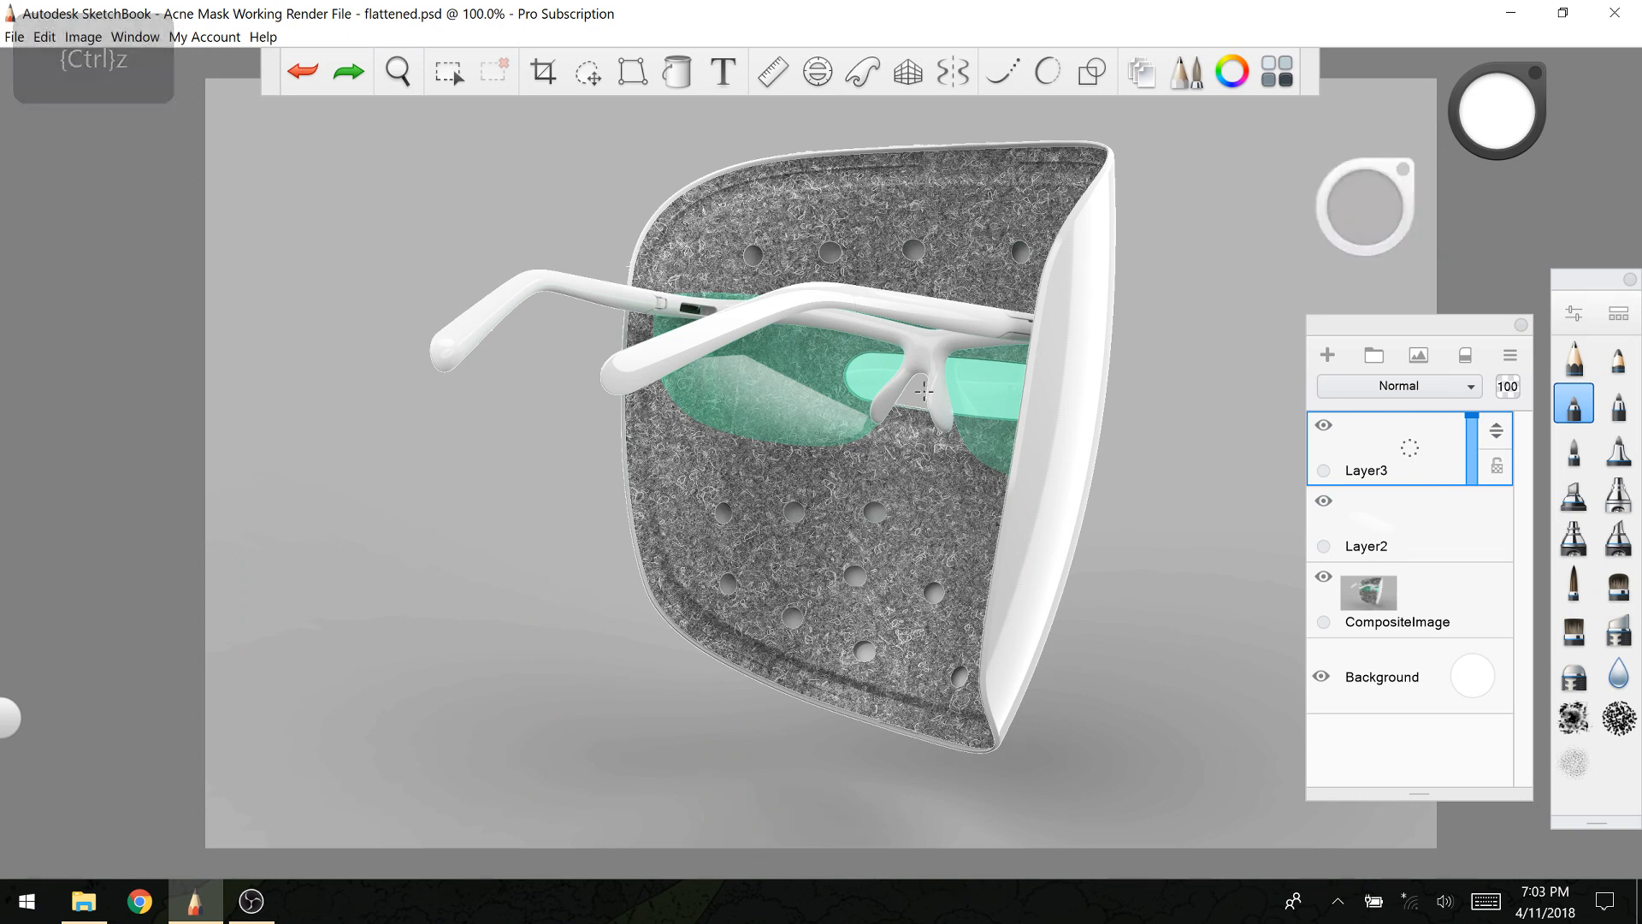
left_click_drag(928, 397, 716, 256)
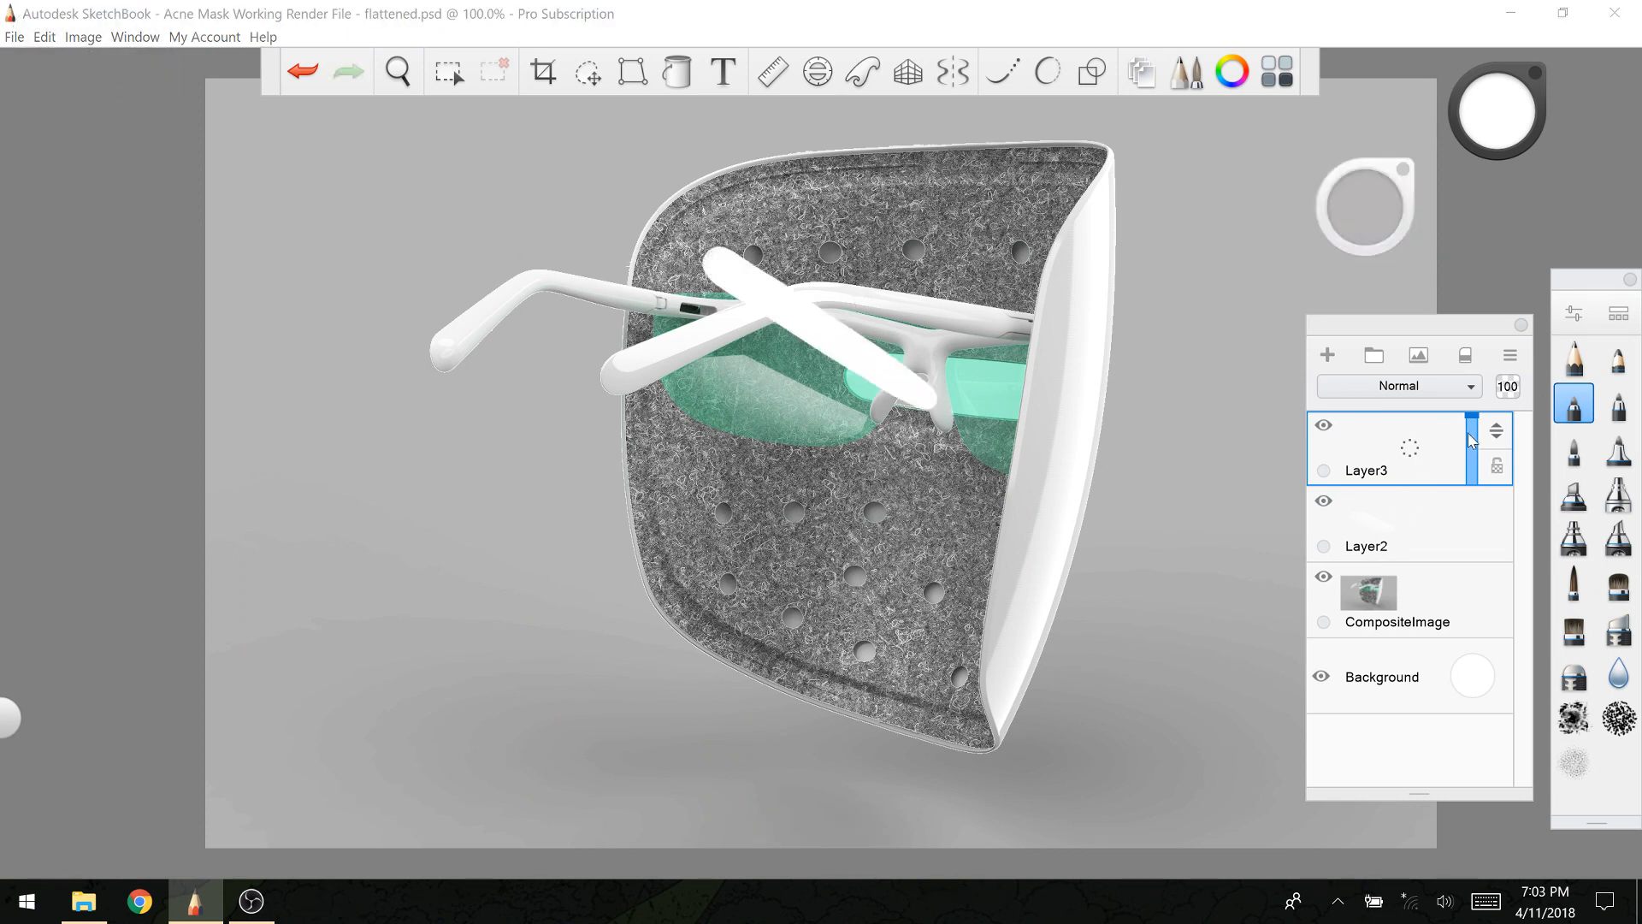
Step: Lower Layer3's opacity to 28 and trim the diagonal stroke to the lenses with the hard eraser
left_click_drag(1471, 443, 1471, 472)
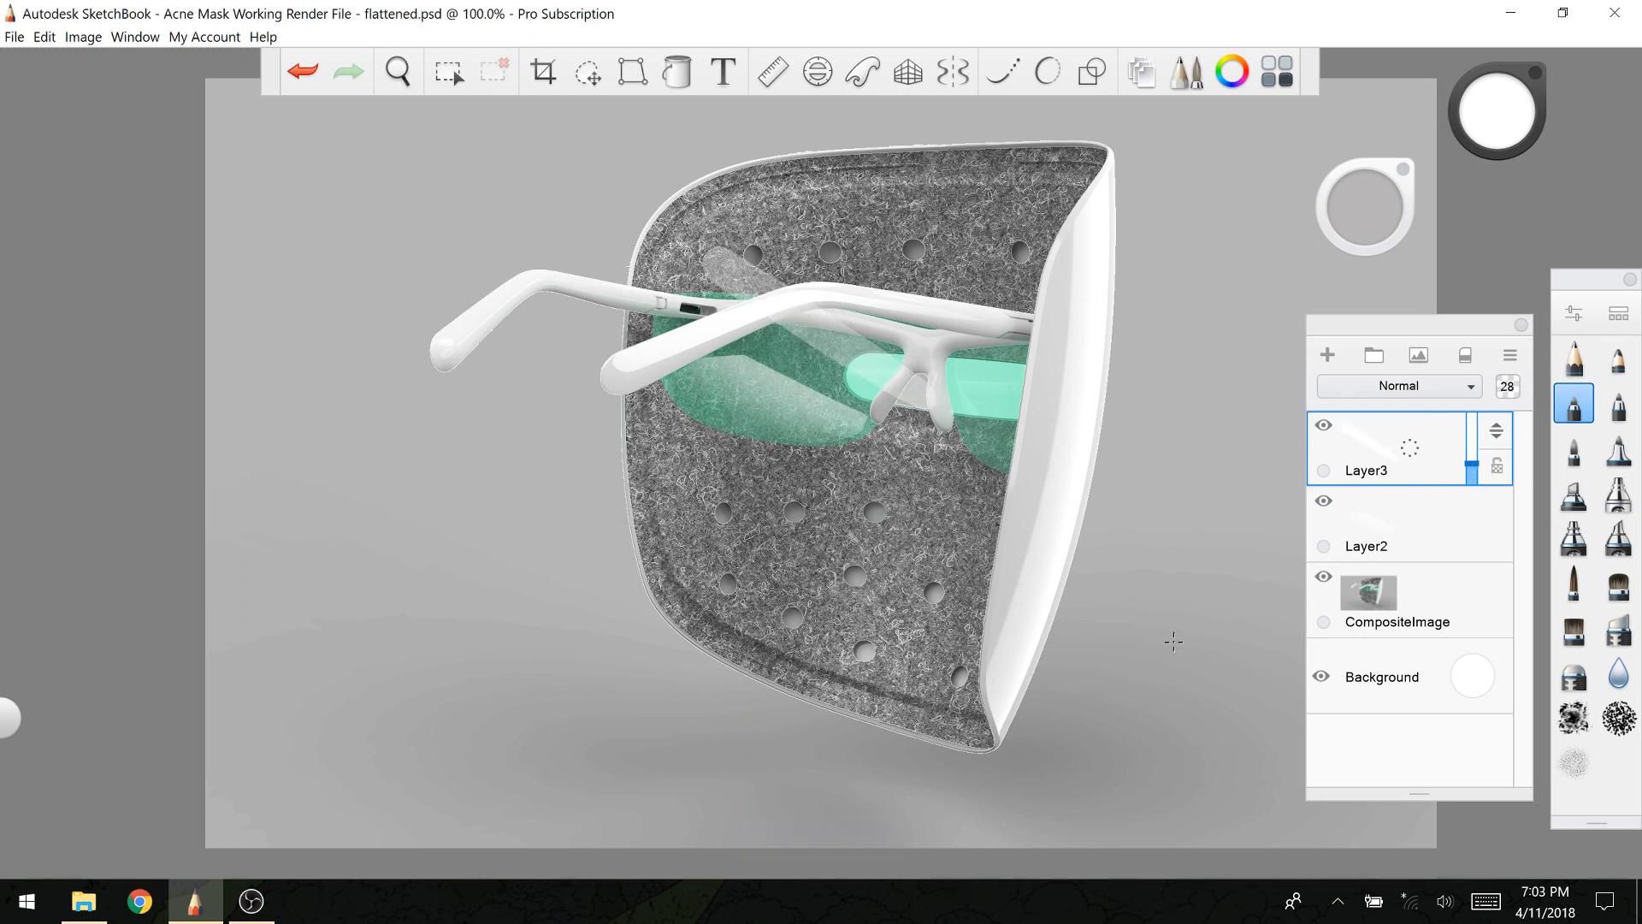
left_click(1618, 629)
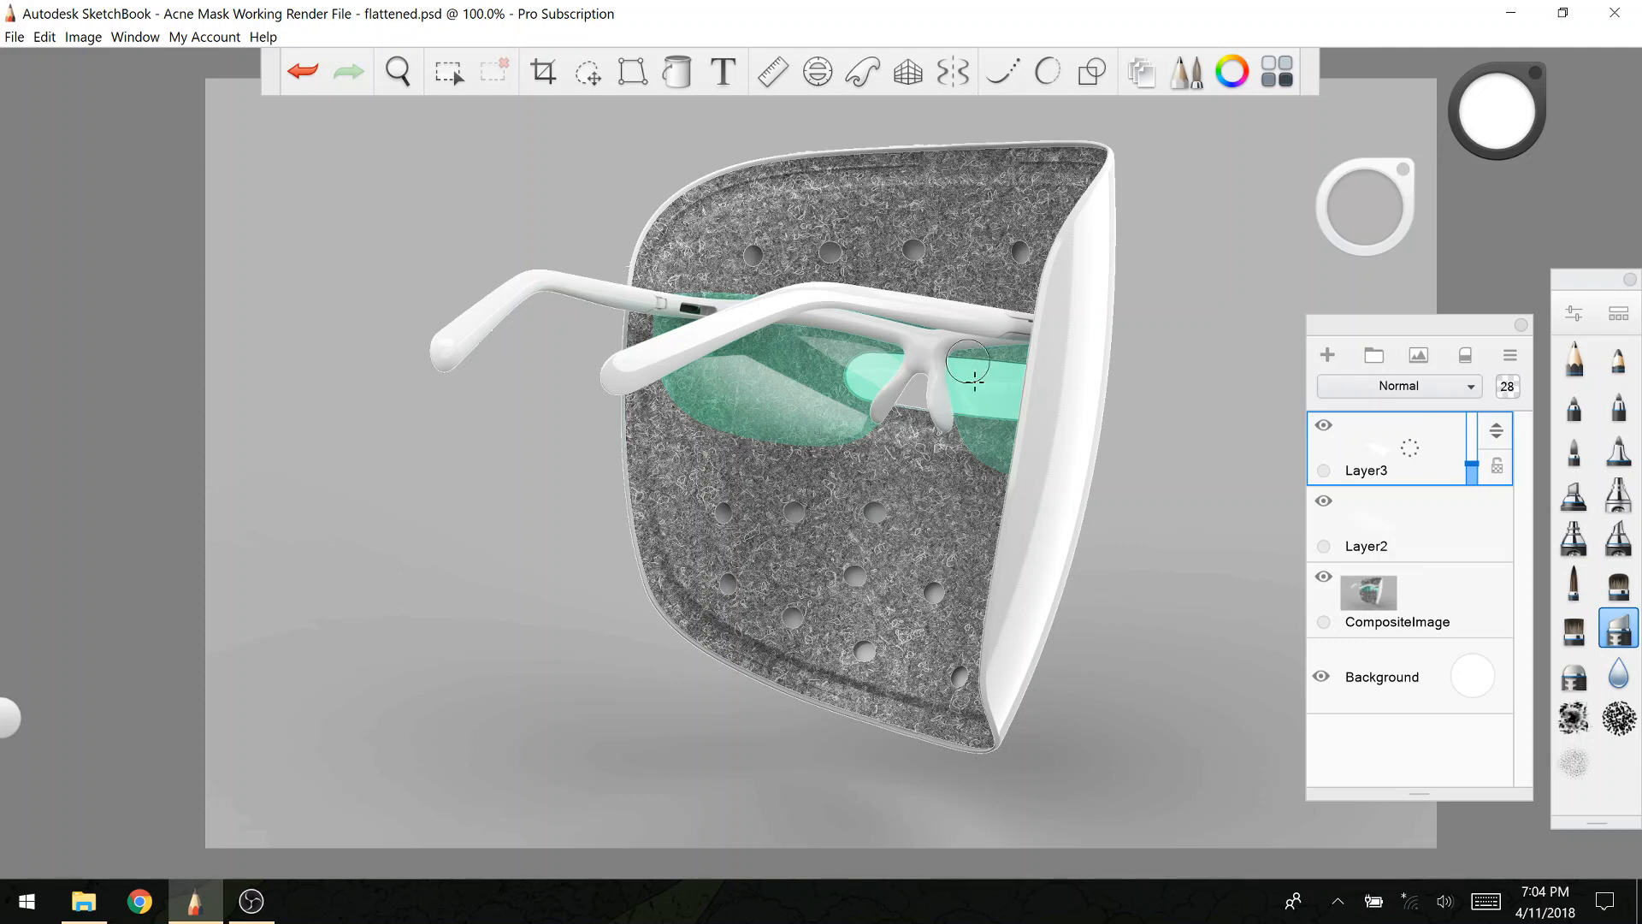
Step: Merge Layer3 into Layer2, then airbrush a soft white glow on a new layer over the far lens and the felt below it
left_click_drag(1374, 451, 1380, 357)
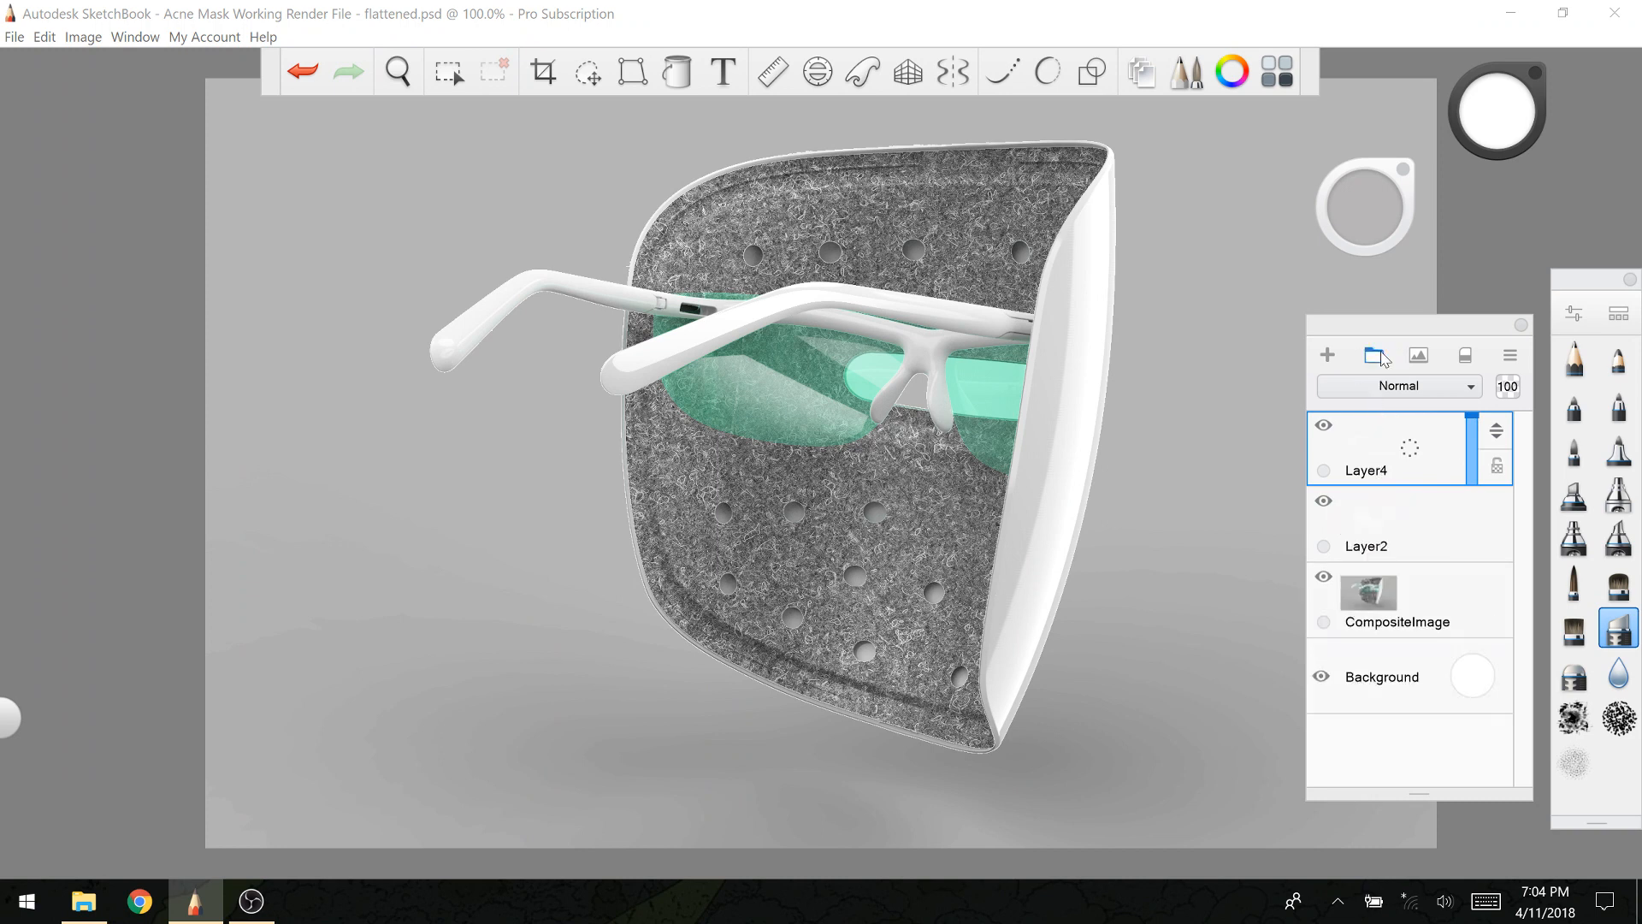
left_click(1612, 496)
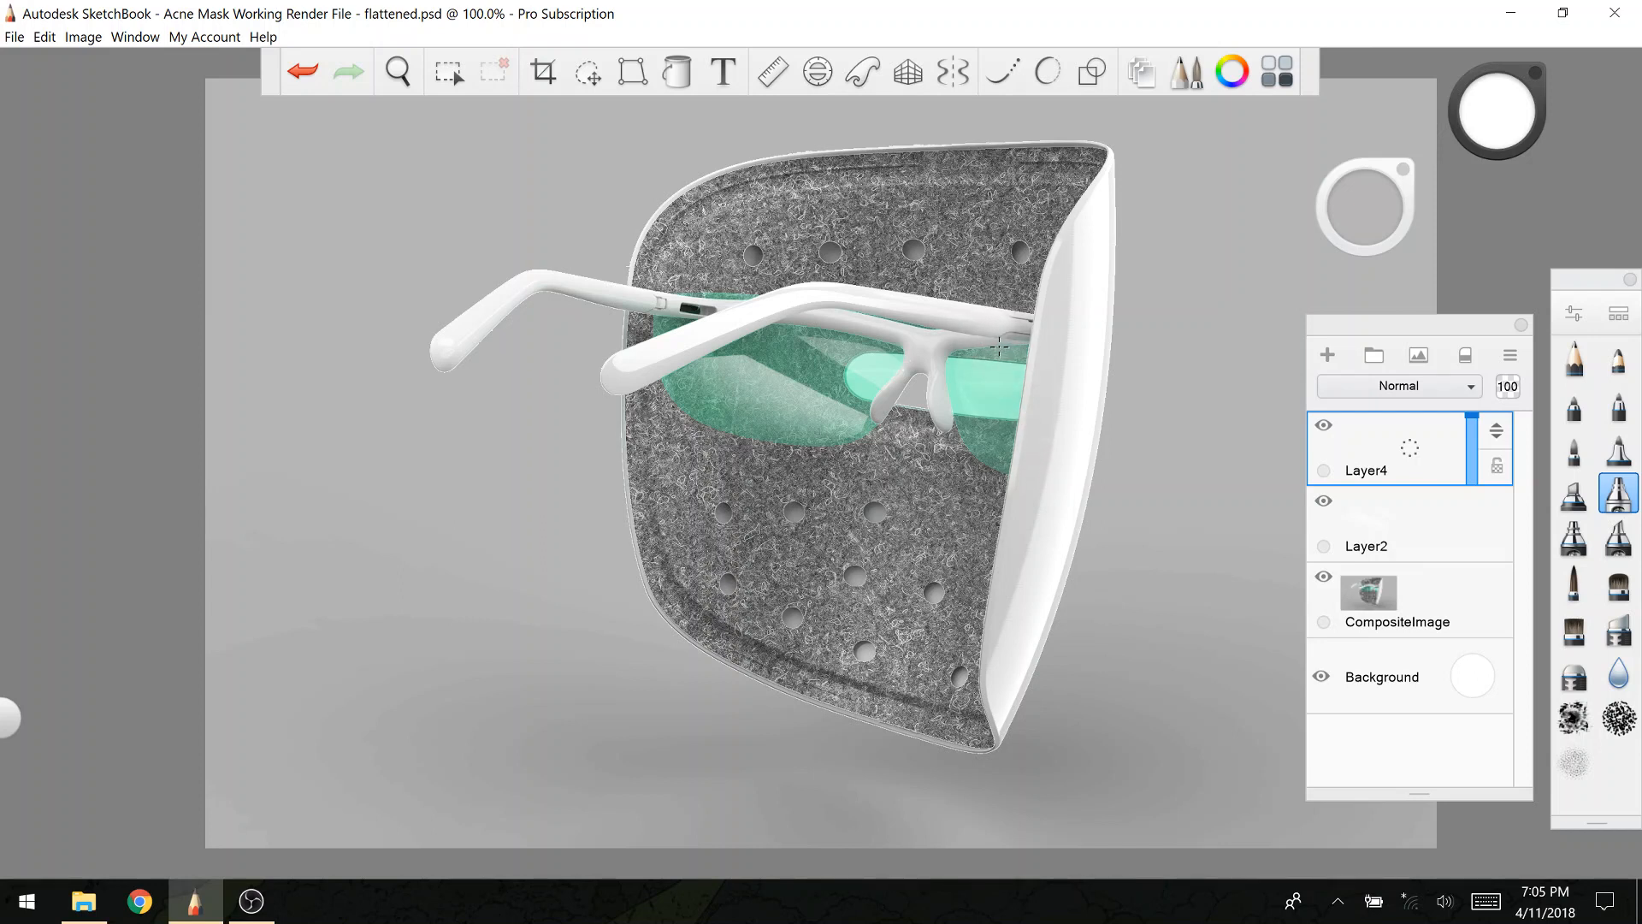
mouse_move(993, 428)
left_mouse_down()
mouse_move(995, 518)
mouse_move(954, 599)
left_mouse_up()
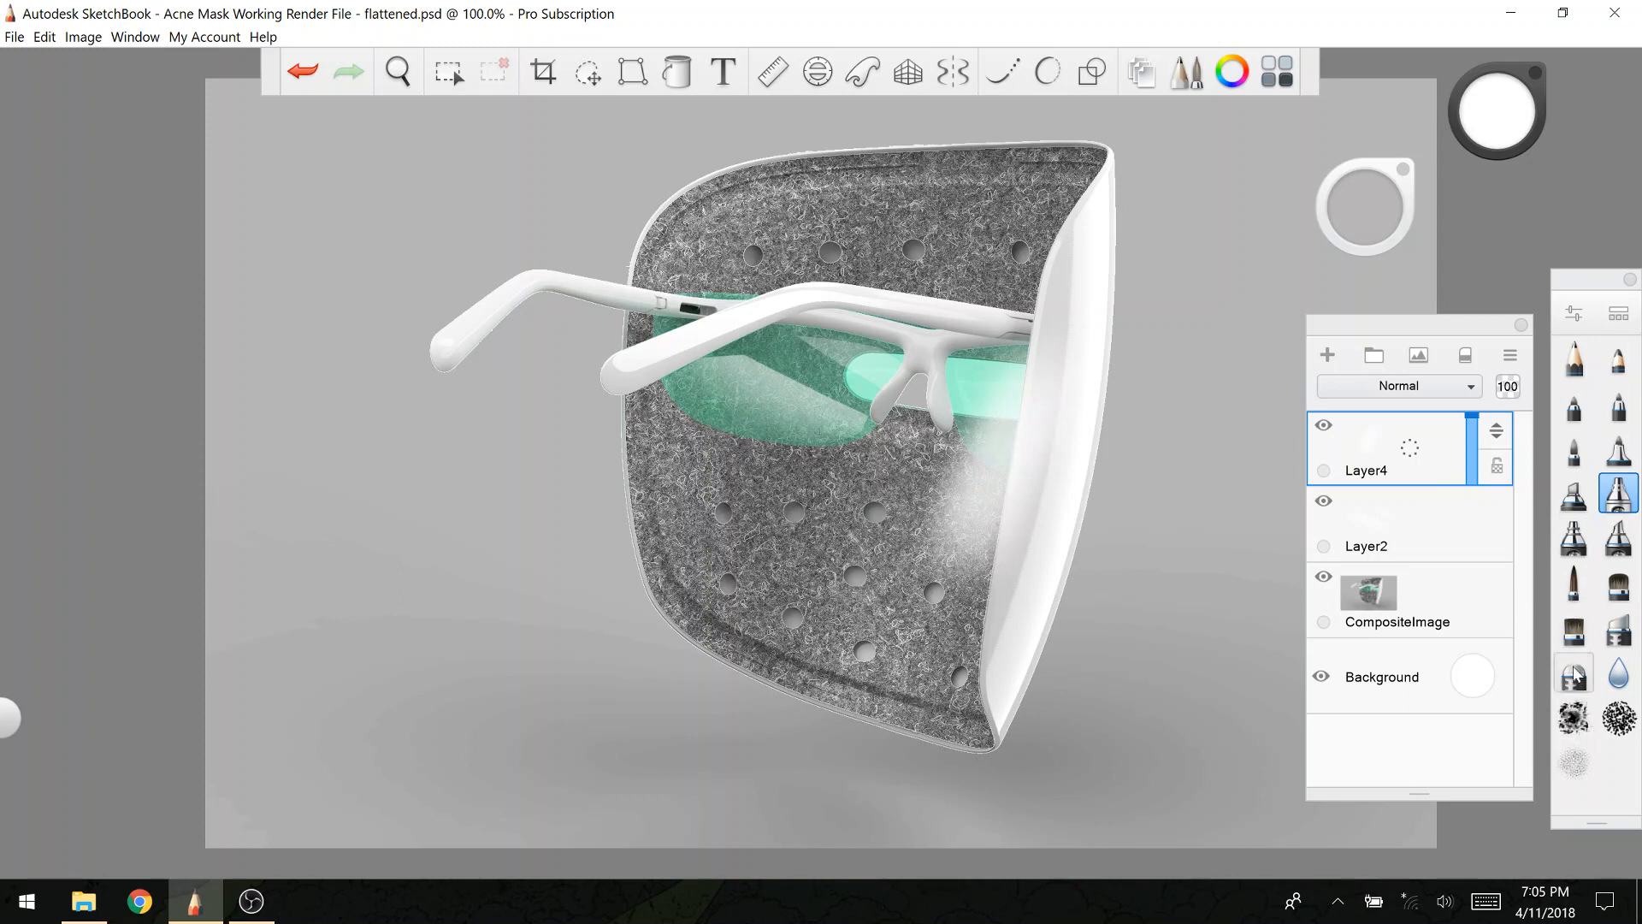
Step: Trim the airbrushed glow to the far lens outline with the hard eraser, then fade it with the soft eraser
left_click(1619, 629)
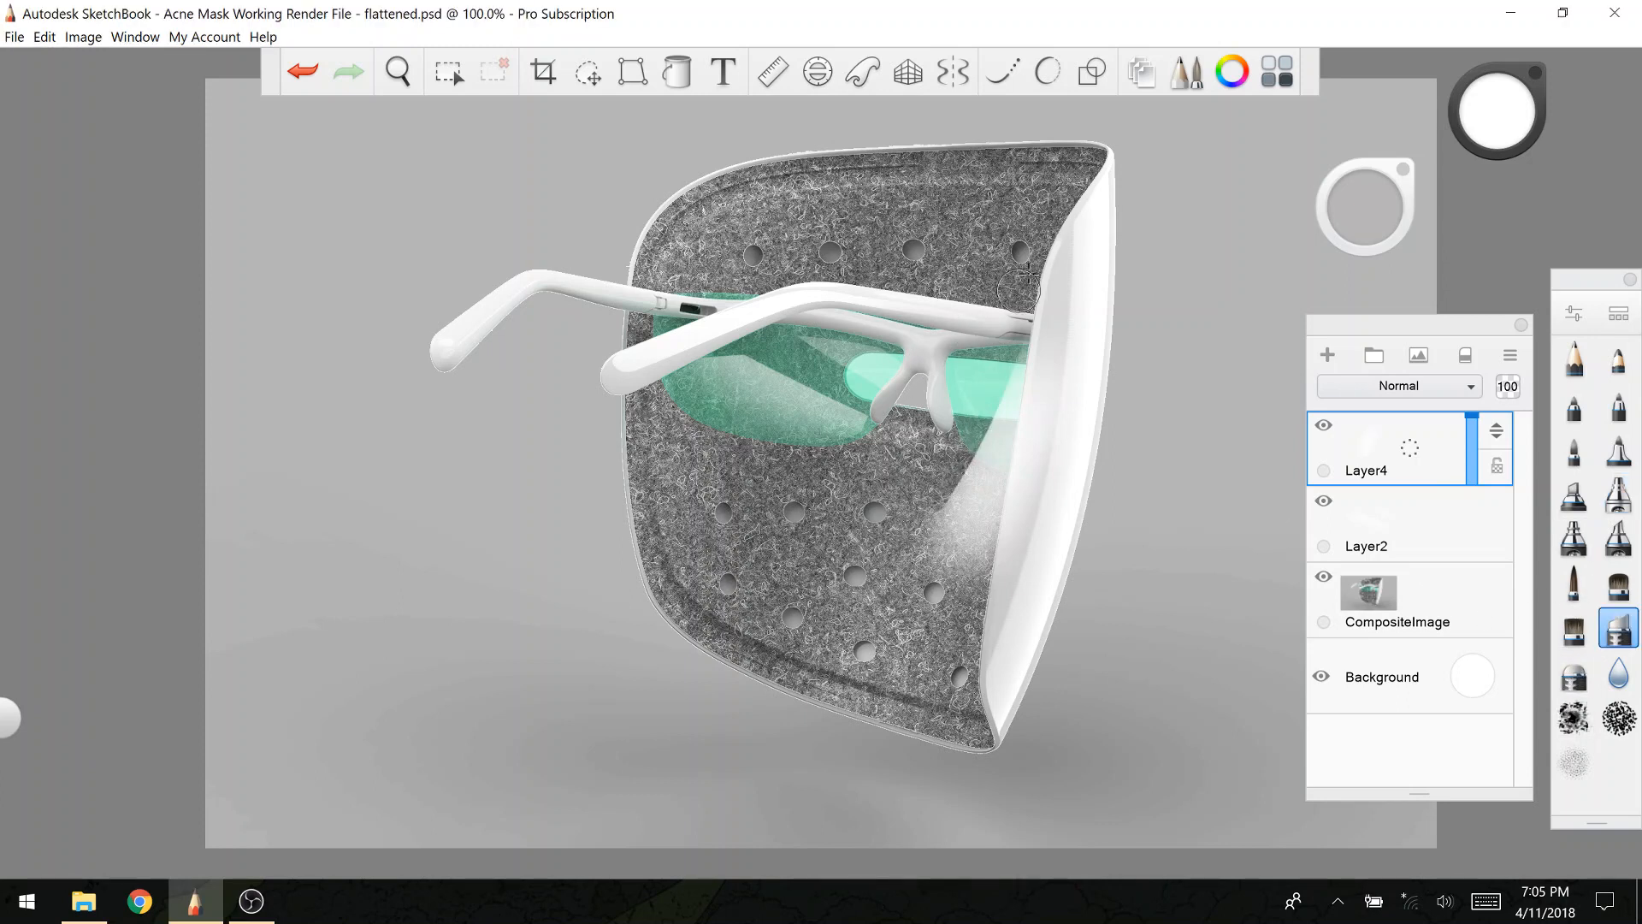
key("ctrl+z")
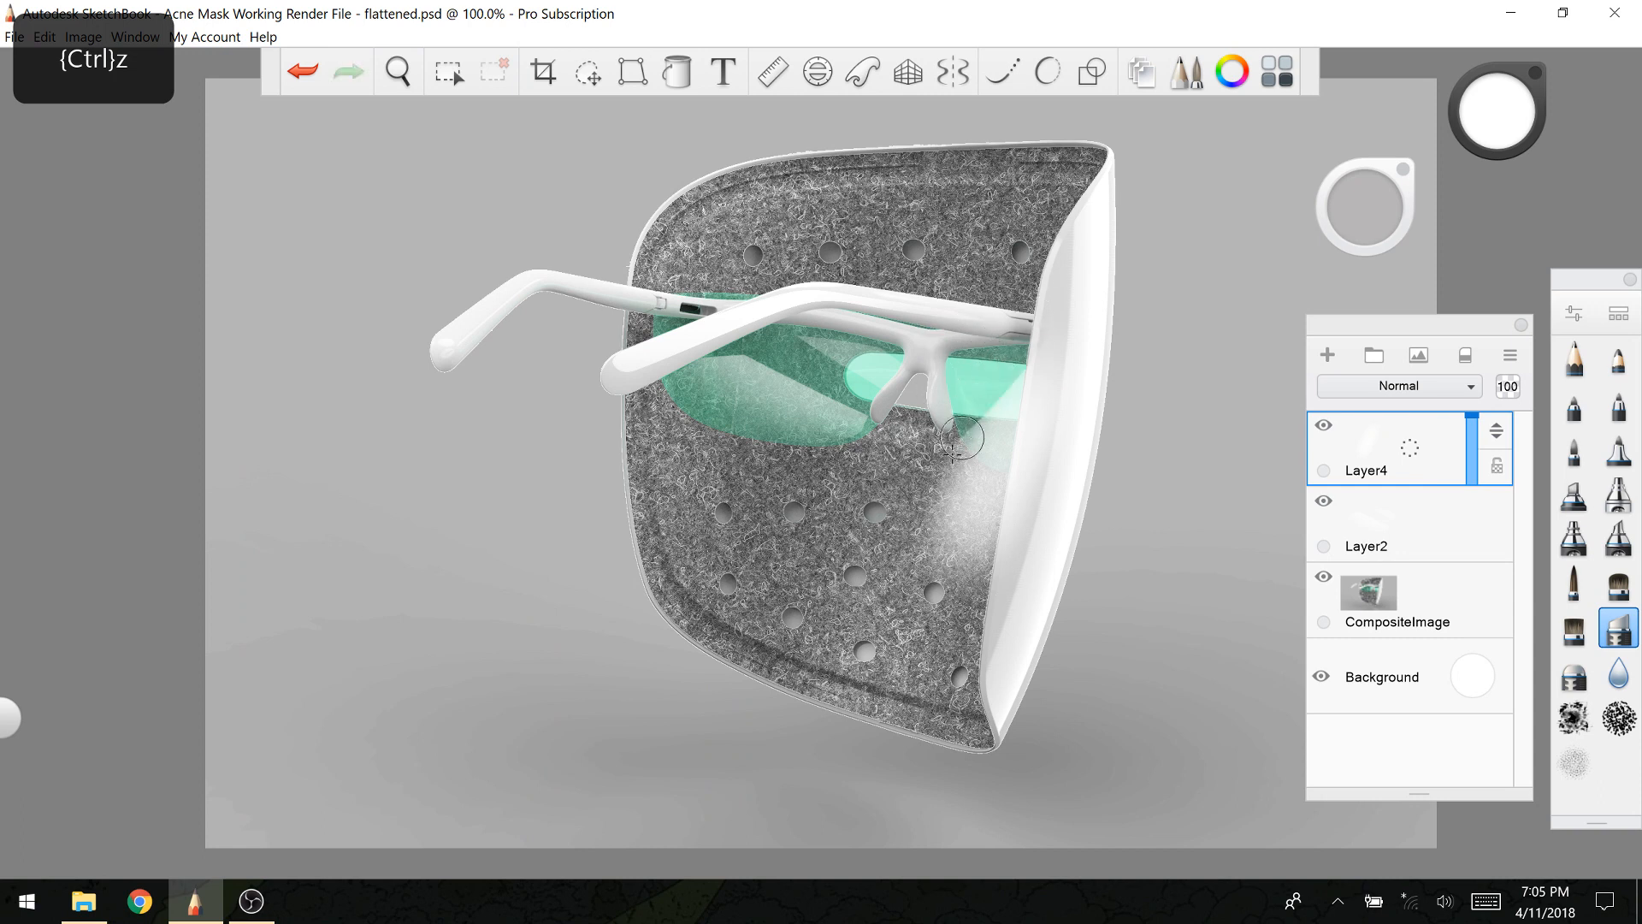
mouse_move(919, 581)
left_mouse_down()
mouse_move(975, 526)
mouse_move(904, 584)
left_mouse_up()
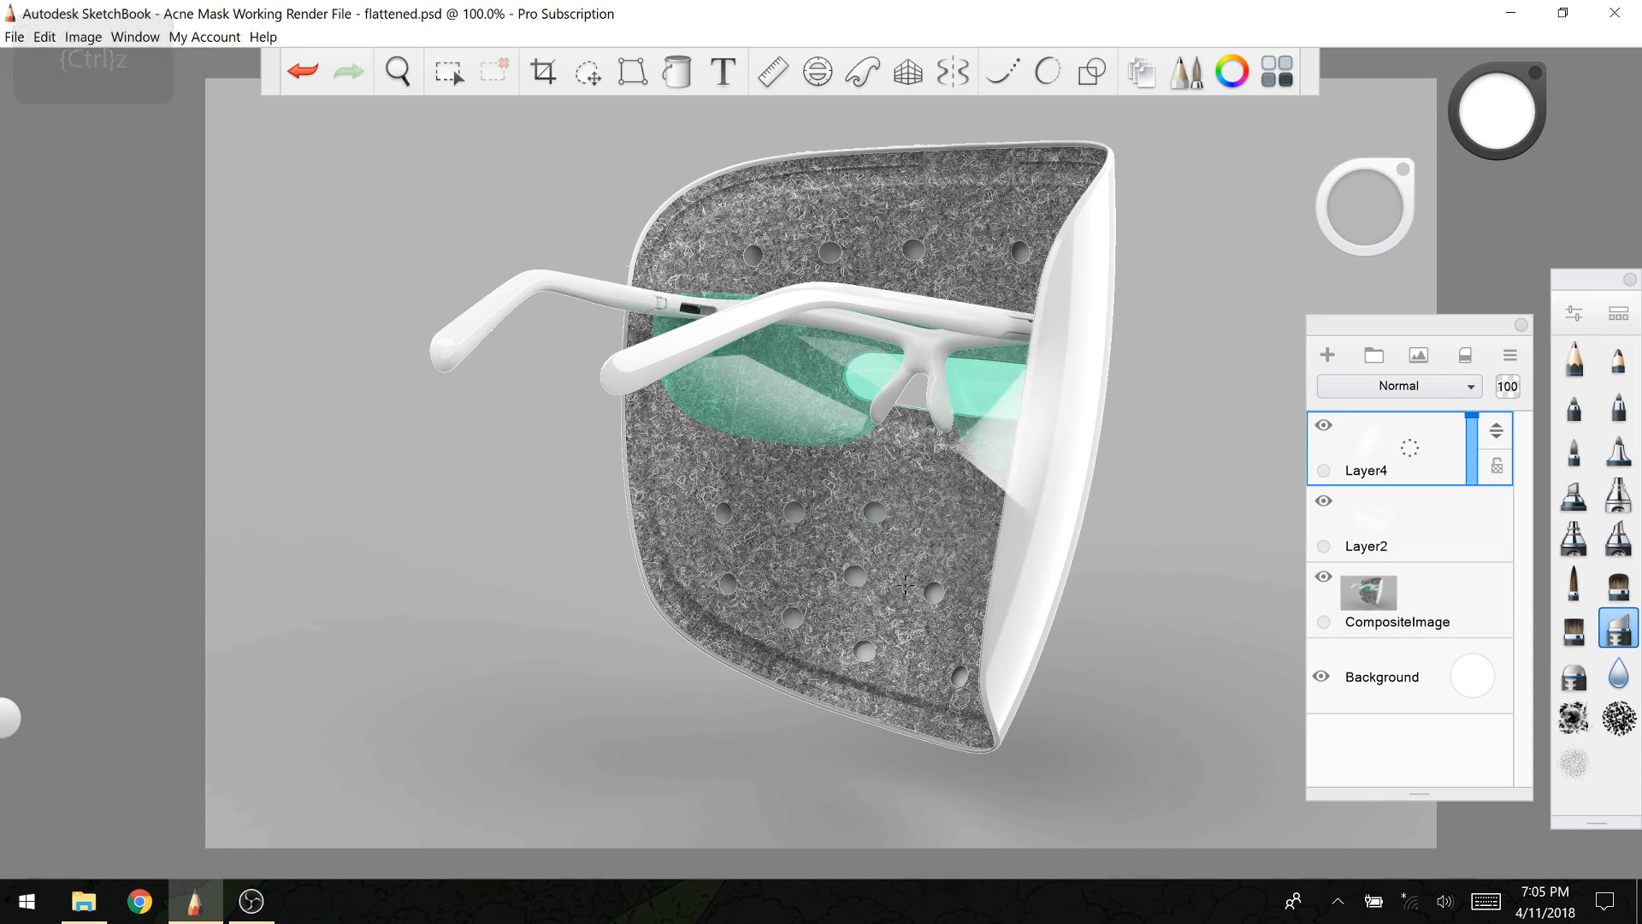
left_click_drag(958, 453, 1031, 496)
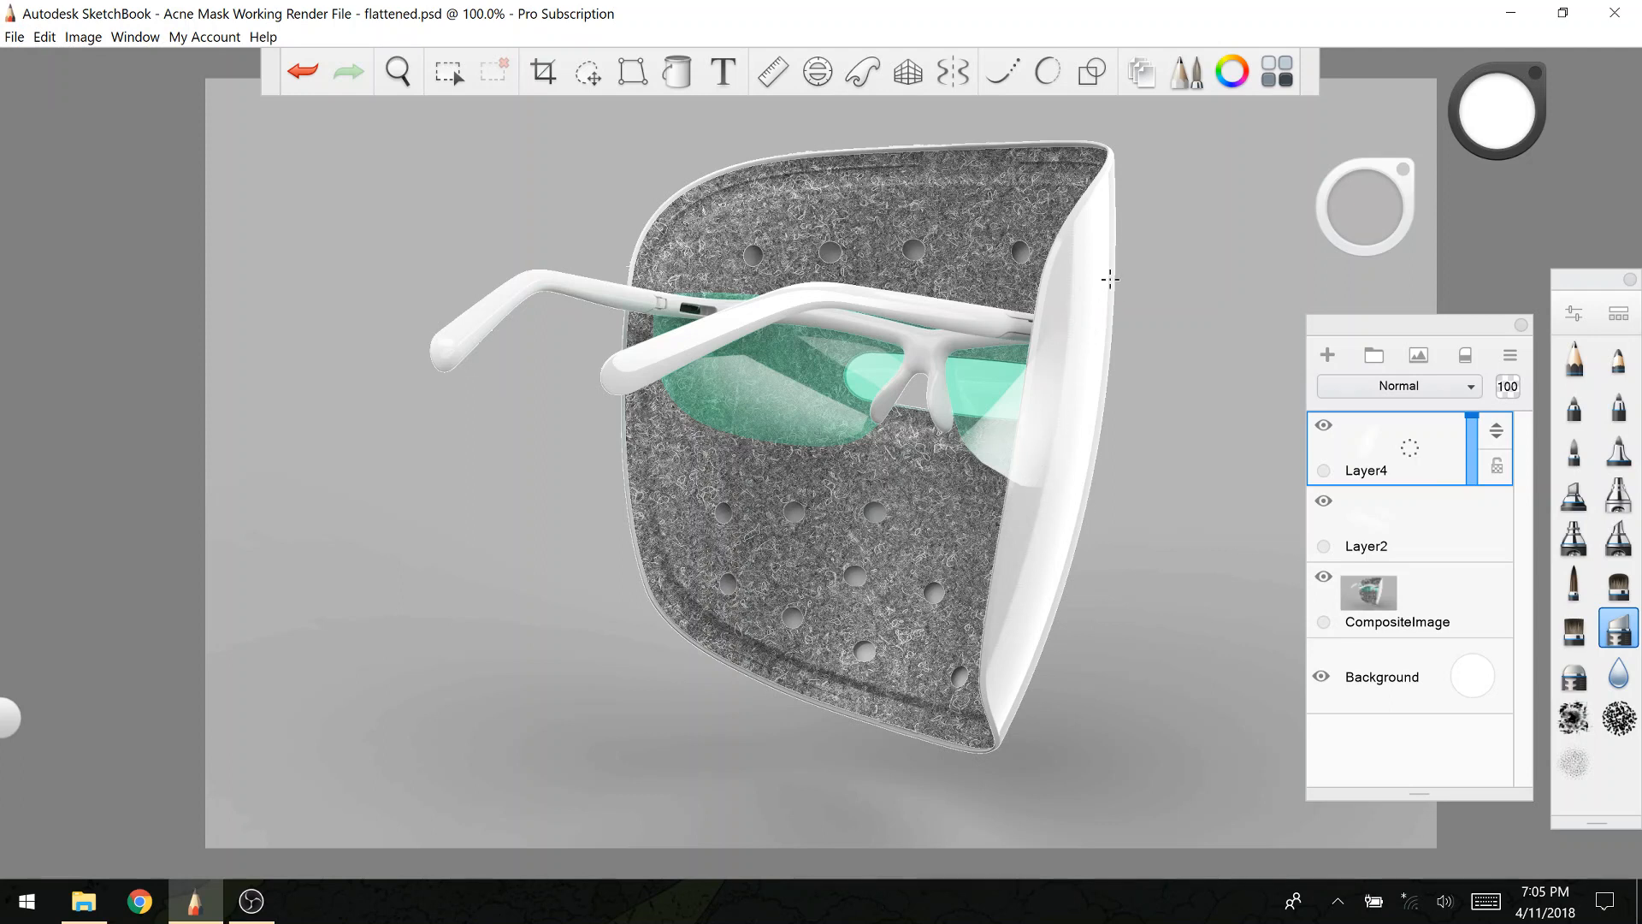
mouse_move(1057, 364)
left_mouse_down()
mouse_move(1046, 479)
mouse_move(1033, 364)
mouse_move(1016, 511)
left_mouse_up()
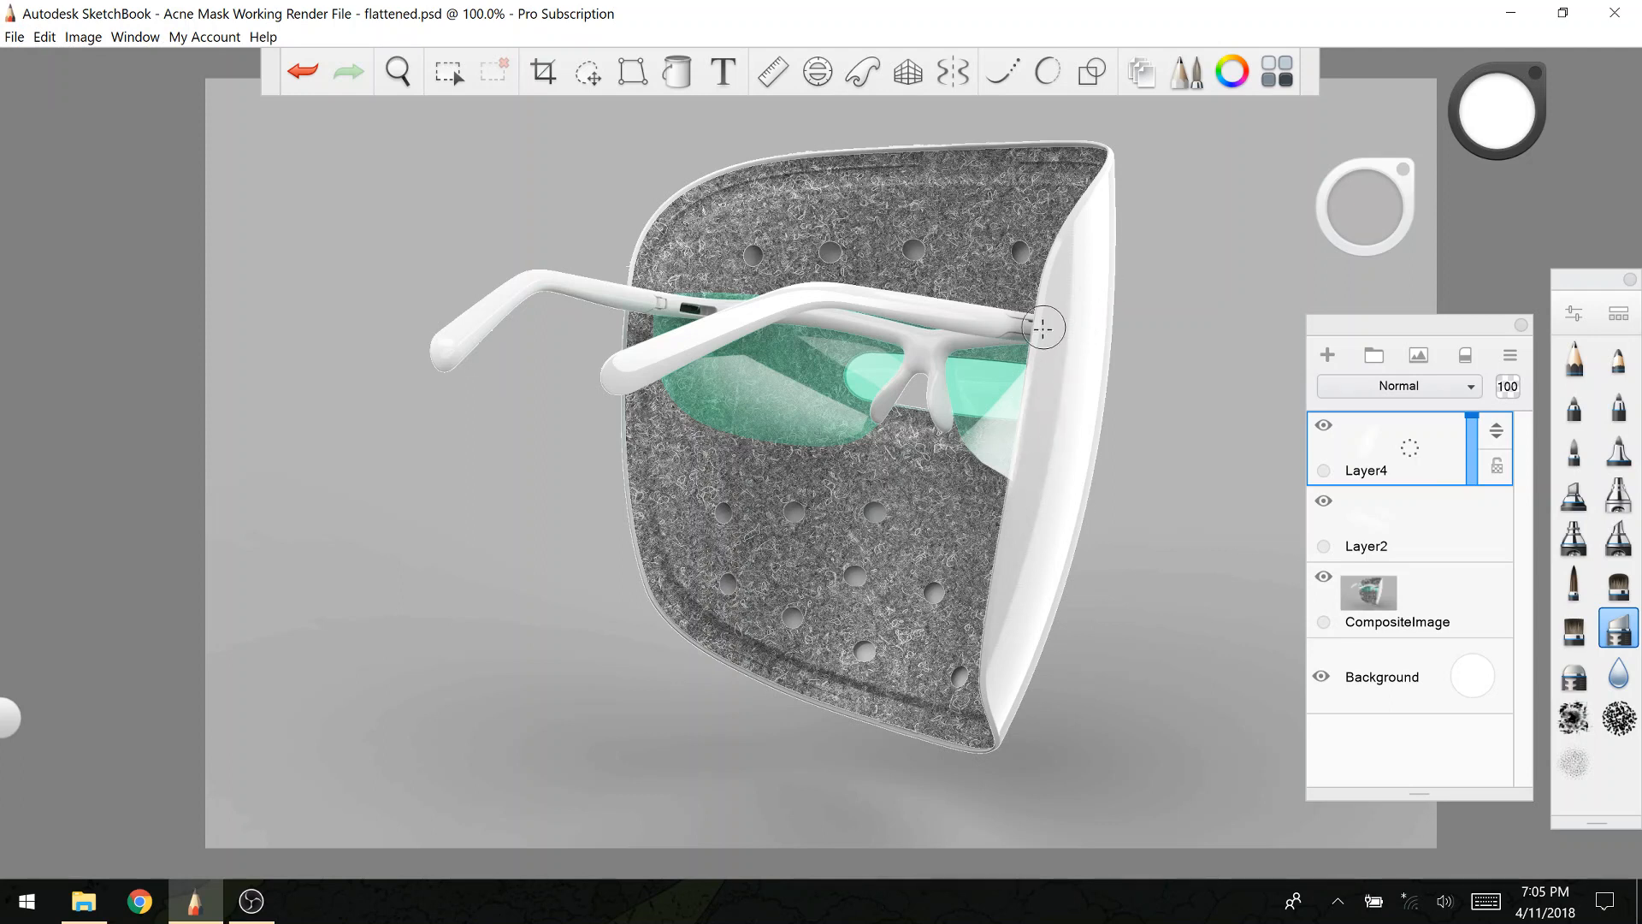
left_click(1579, 676)
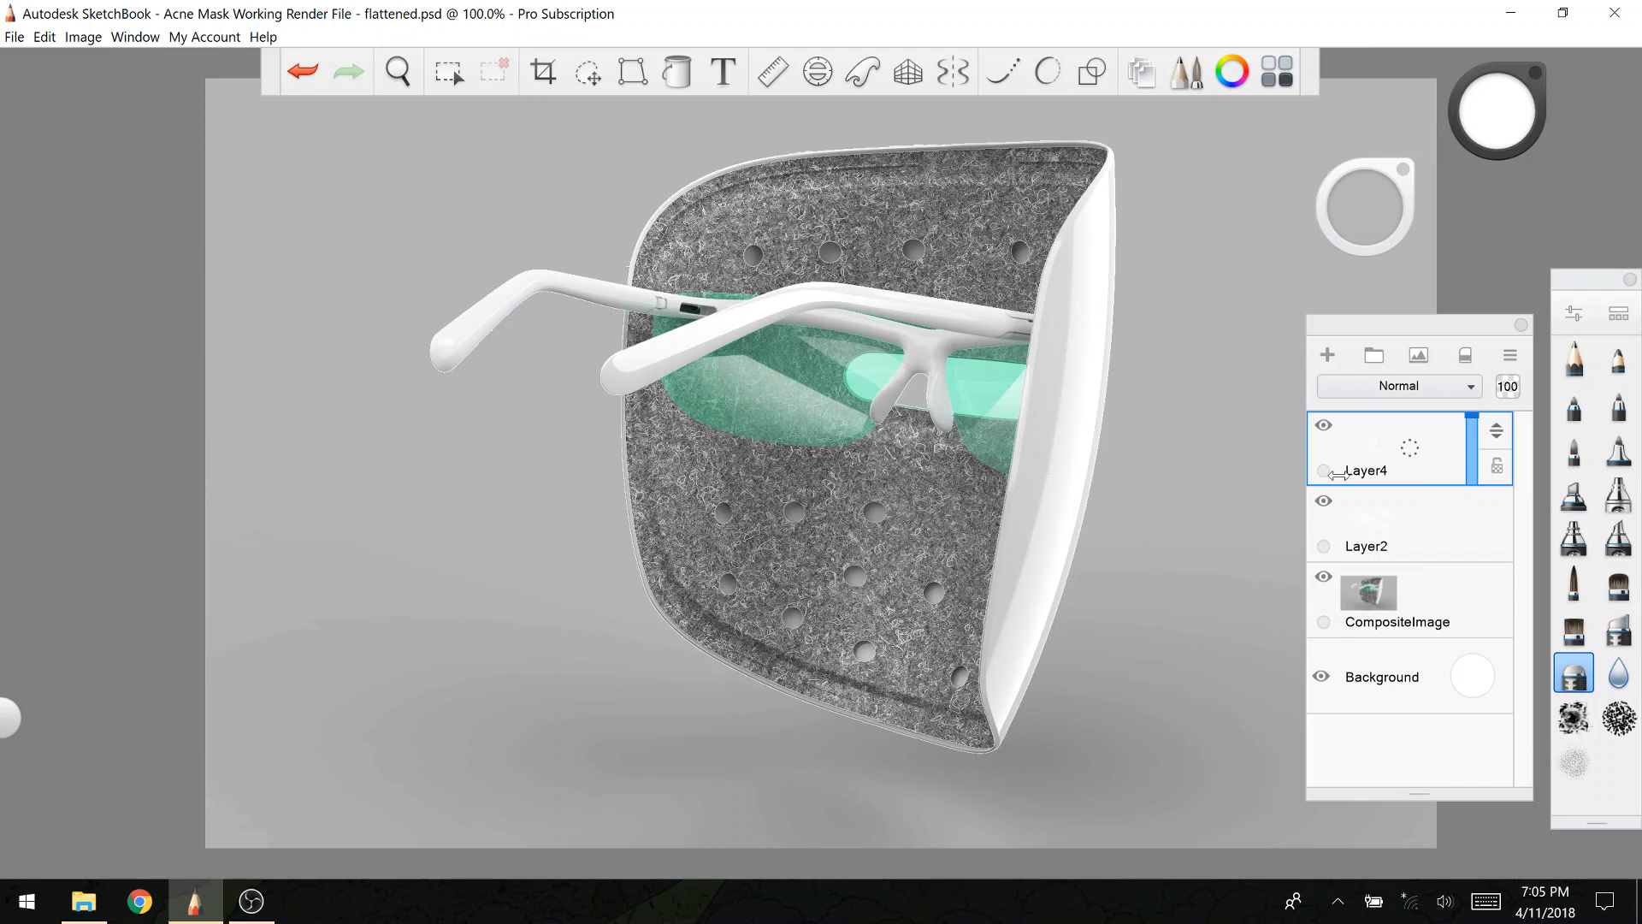
Step: Merge Layer4 into Layer2 and compare the render with Layer2 hidden and shown
left_click_drag(1409, 447, 1398, 519)
left_click(1323, 432)
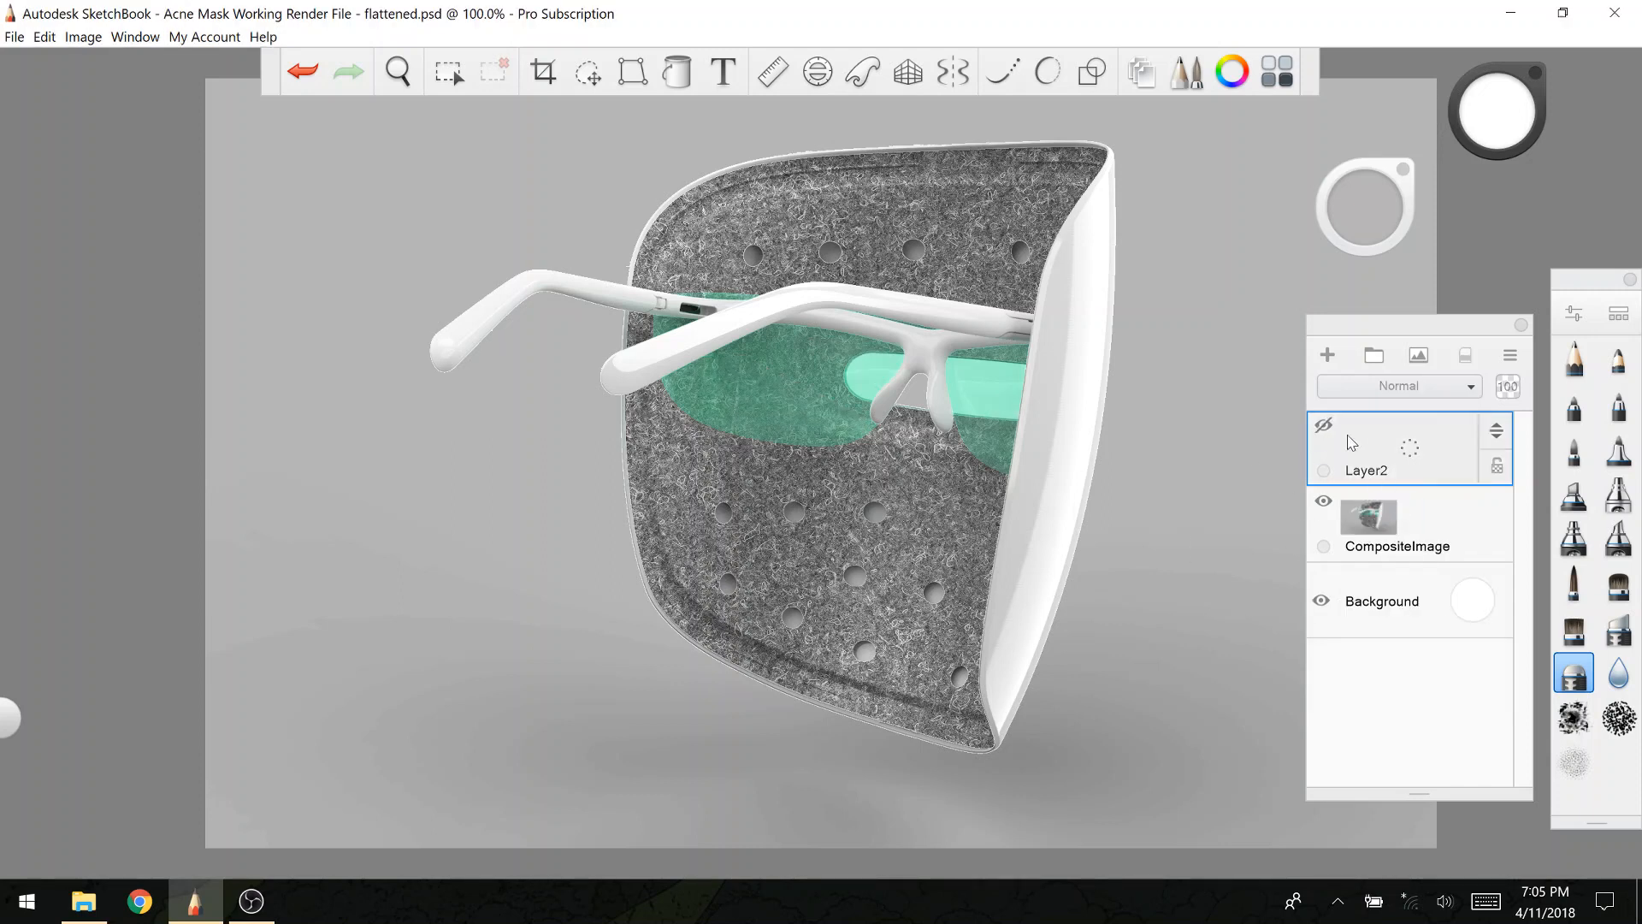
left_click(1334, 432)
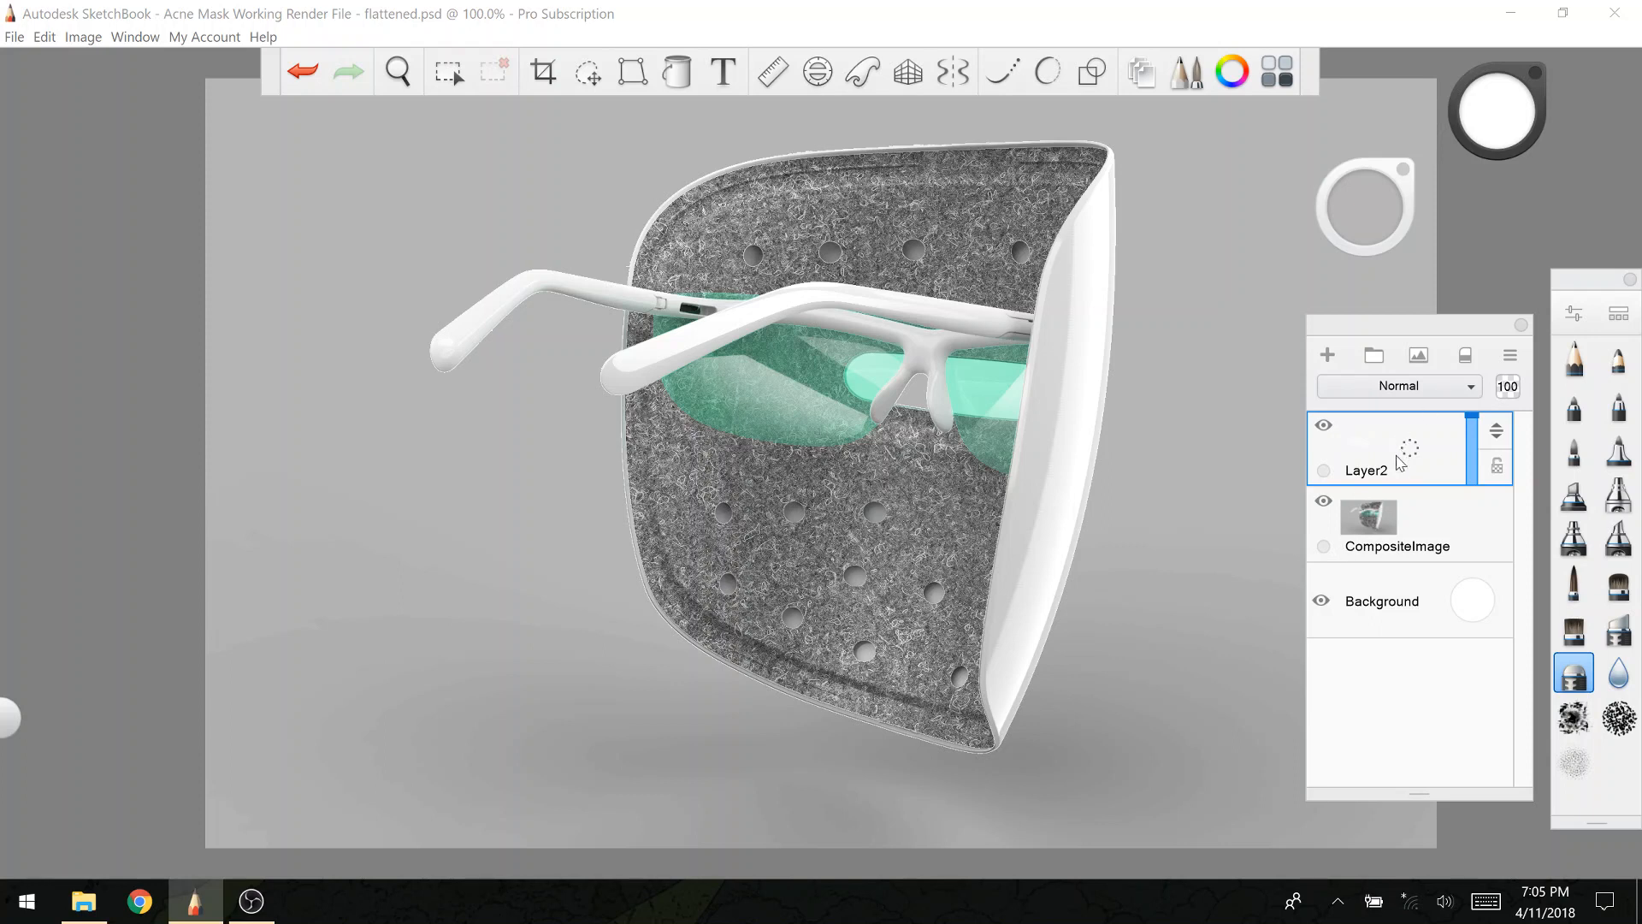
Step: Add a new layer above Layer2 and touch up the glasses' highlights with the hard white brush and the soft and hard erasers
key("ctrl+l")
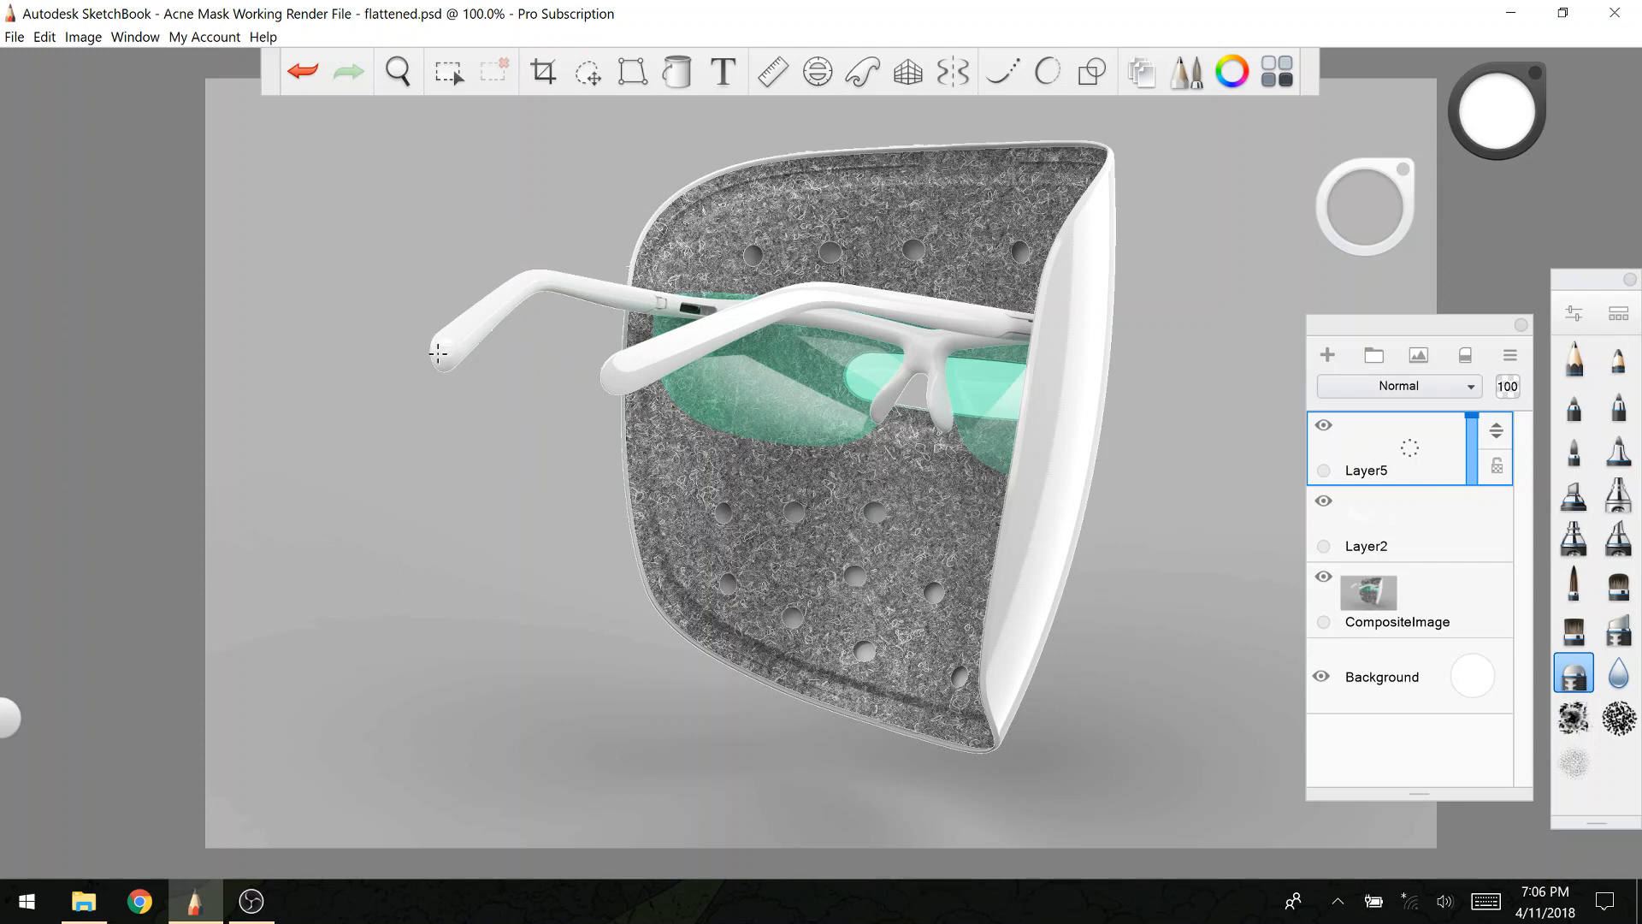
left_click(1574, 402)
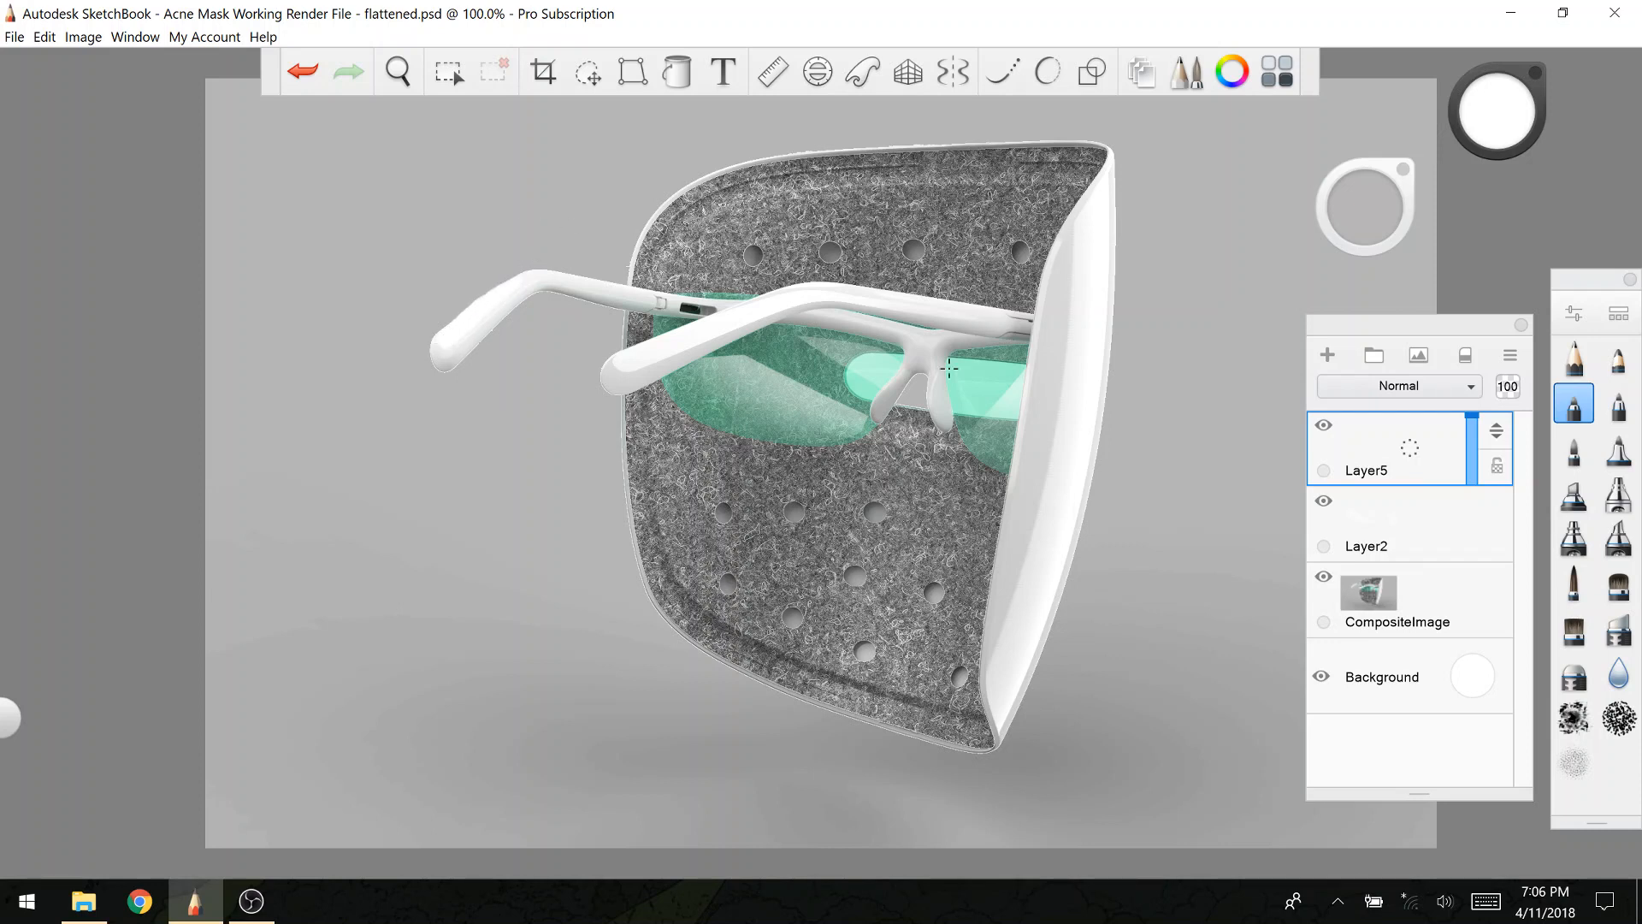
left_click(1574, 672)
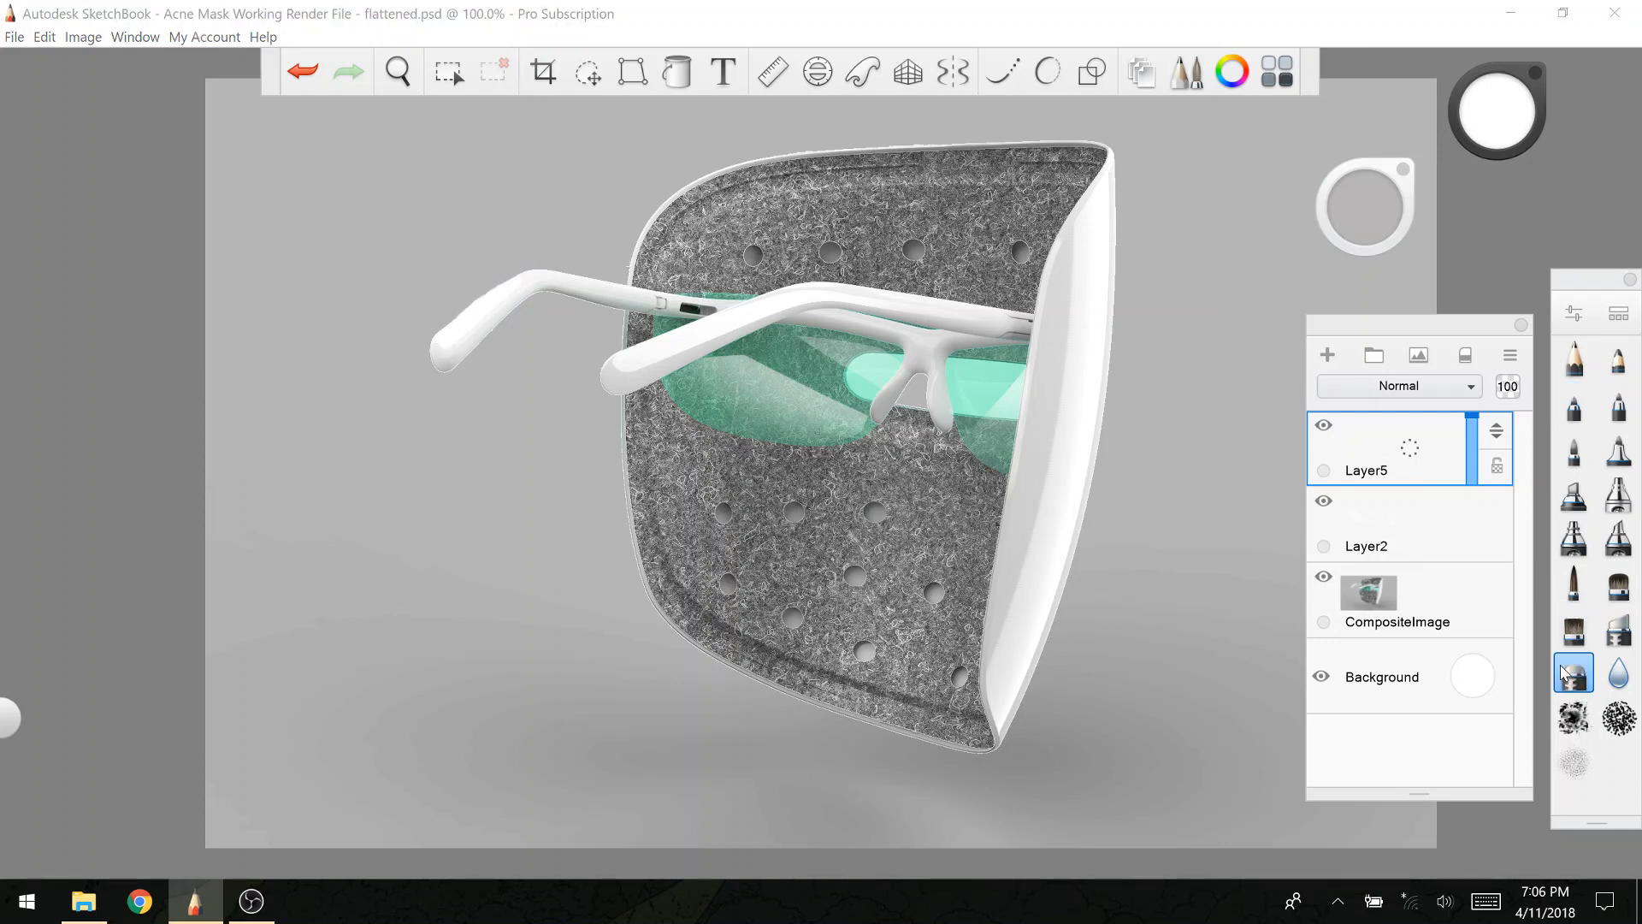
left_click(1618, 627)
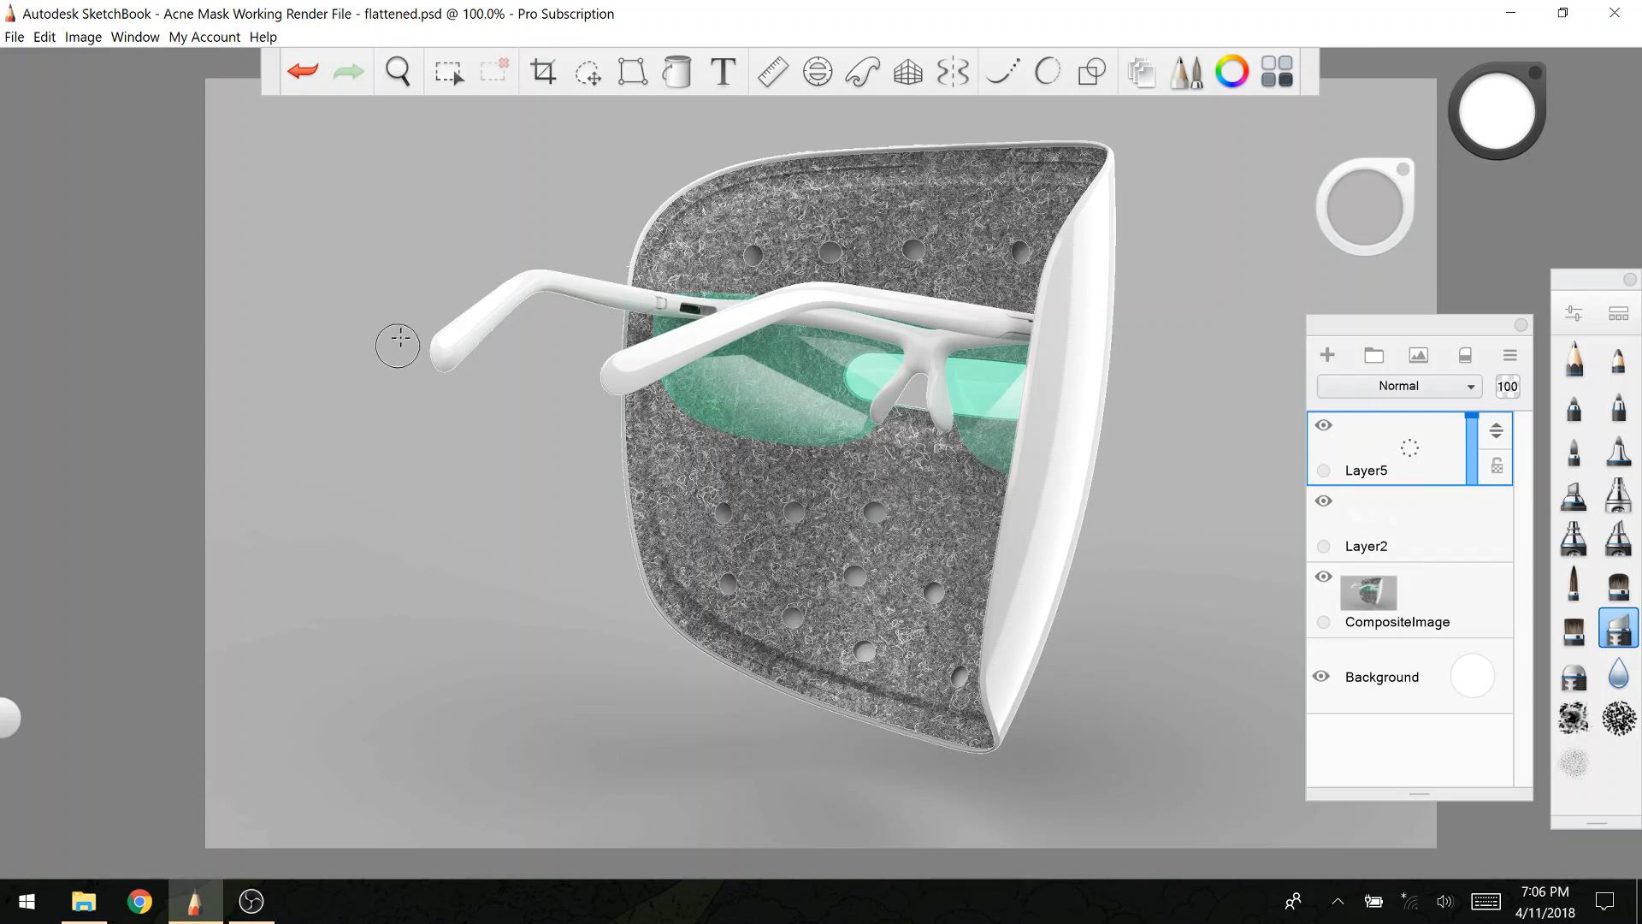
Step: Merge Layer5 into Layer2, rename the merged layer highlights, and check the render with it hidden and shown
left_click(1325, 427)
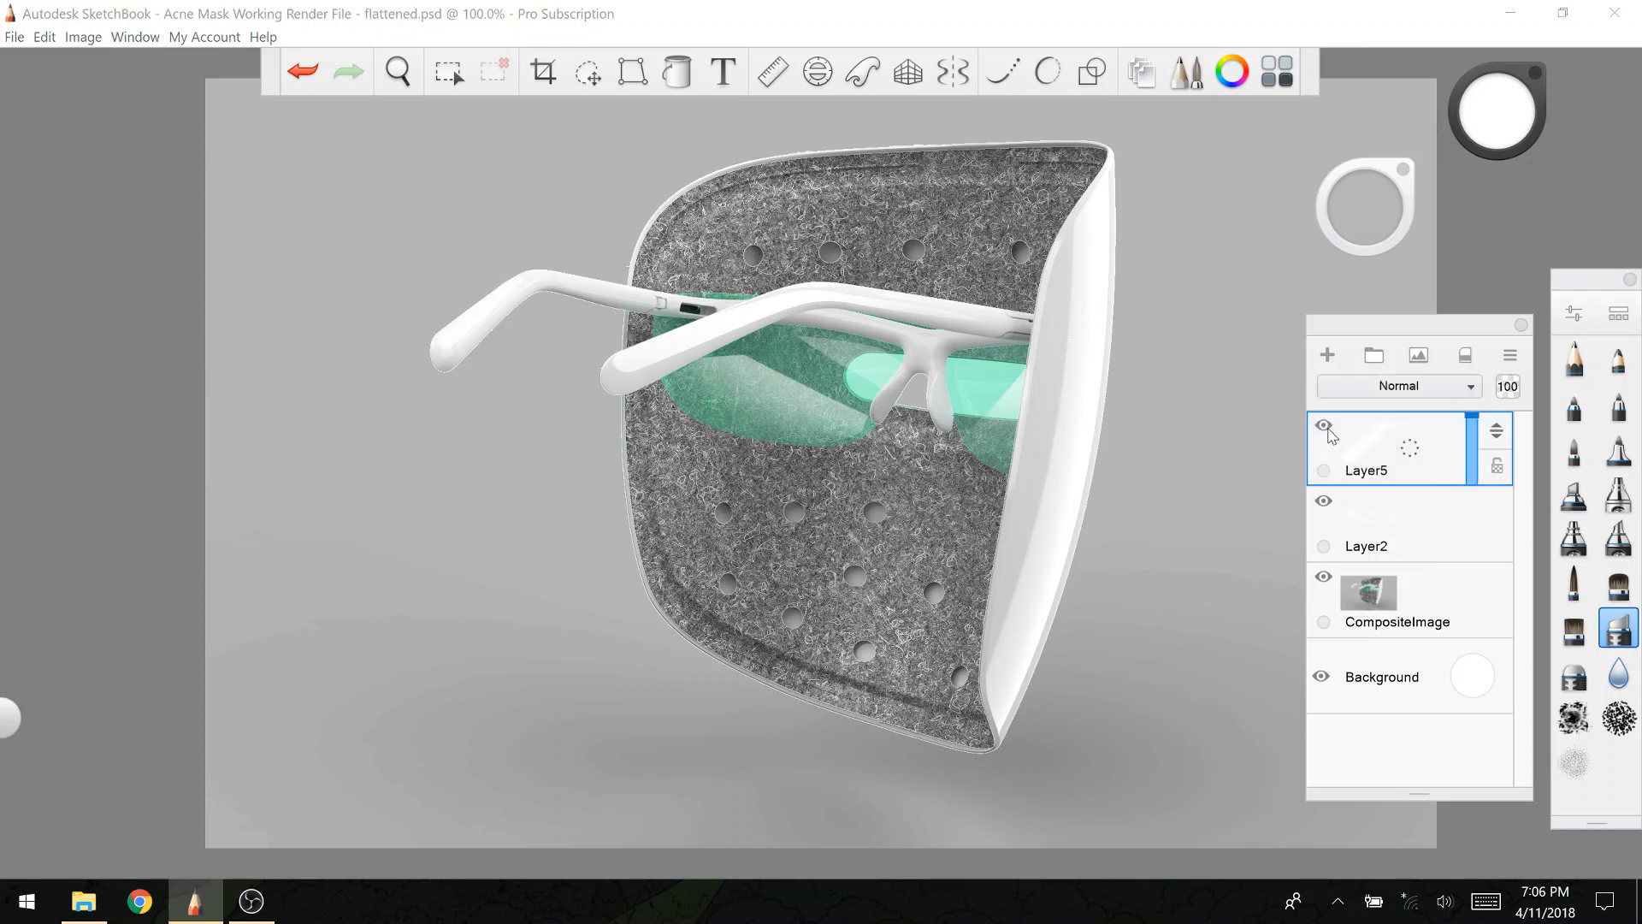
left_click_drag(1399, 447, 1399, 530)
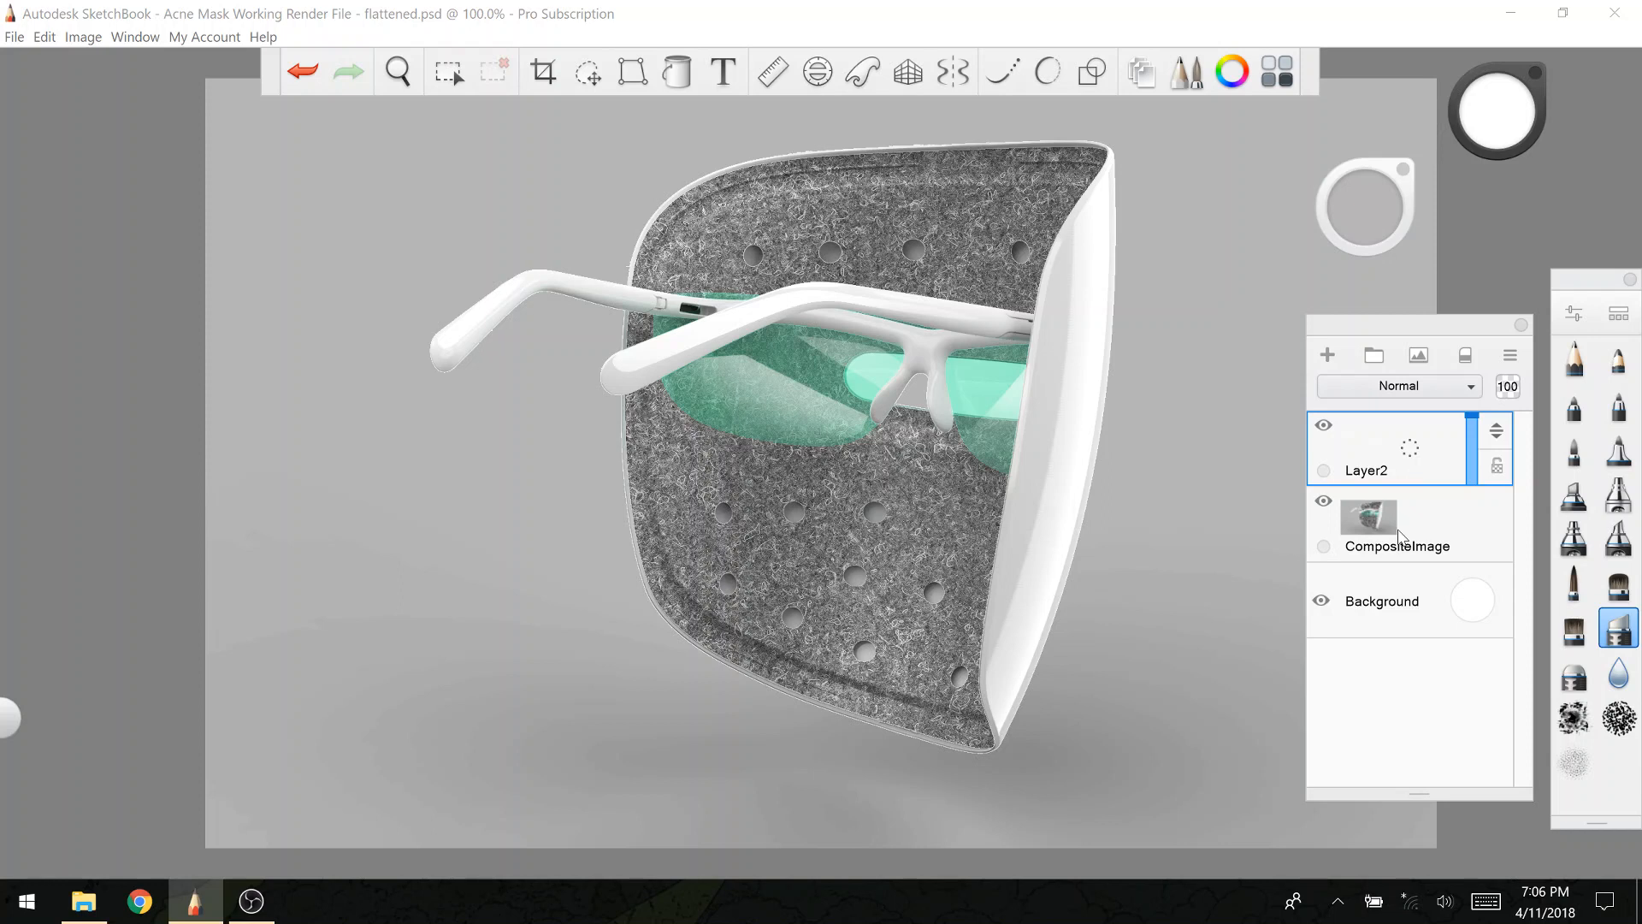
left_click(1497, 465)
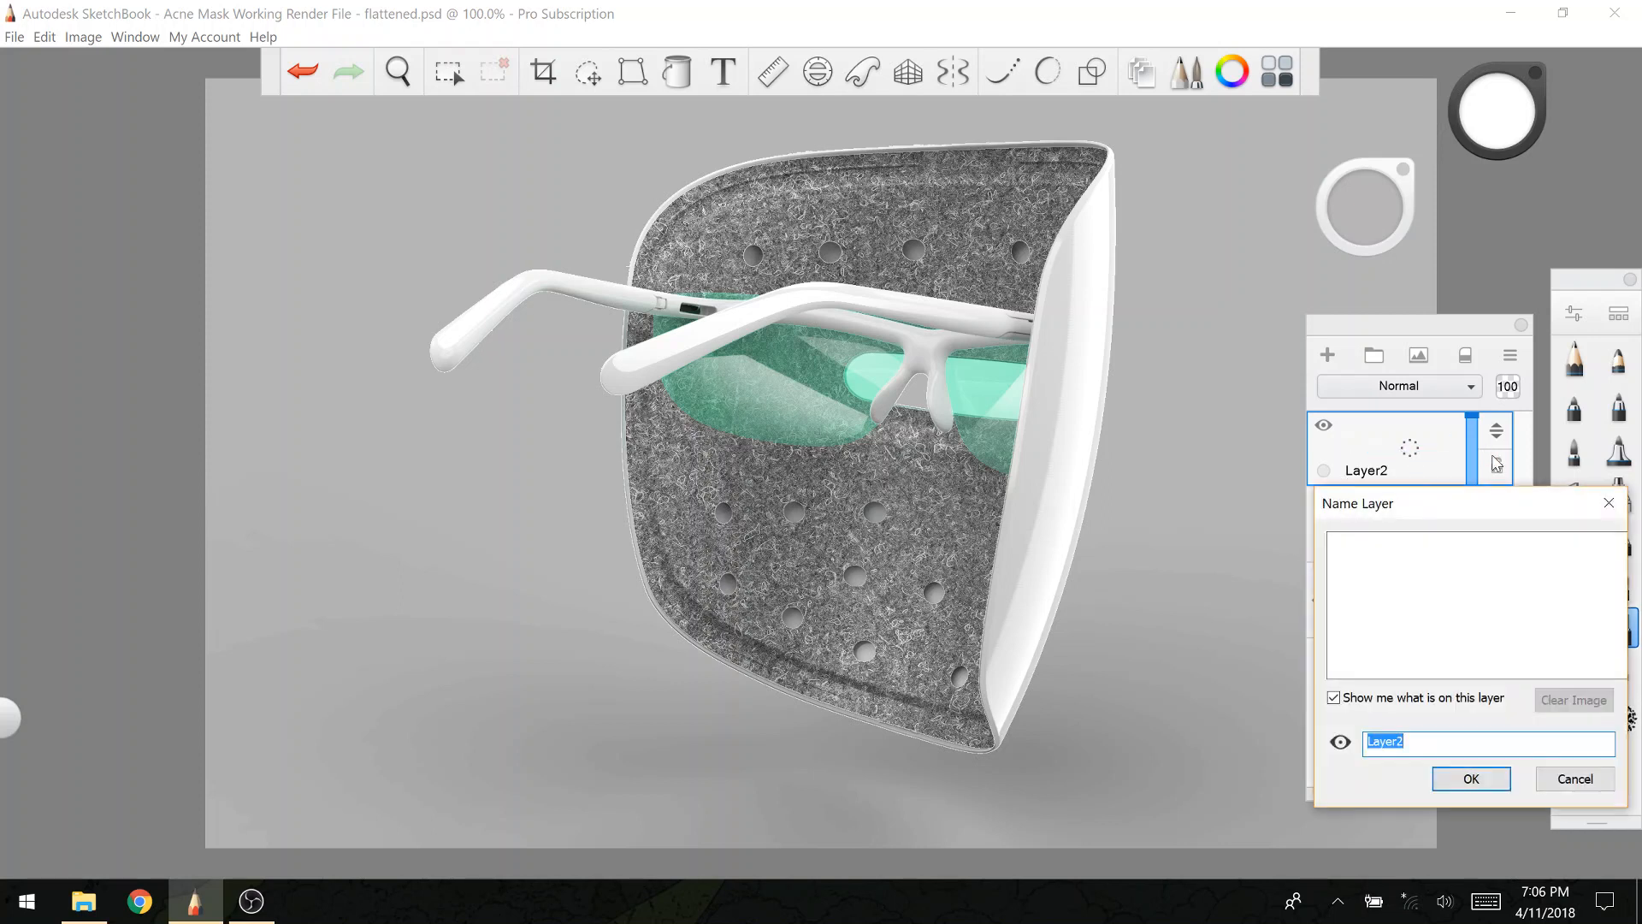
type("highlights")
key("Return")
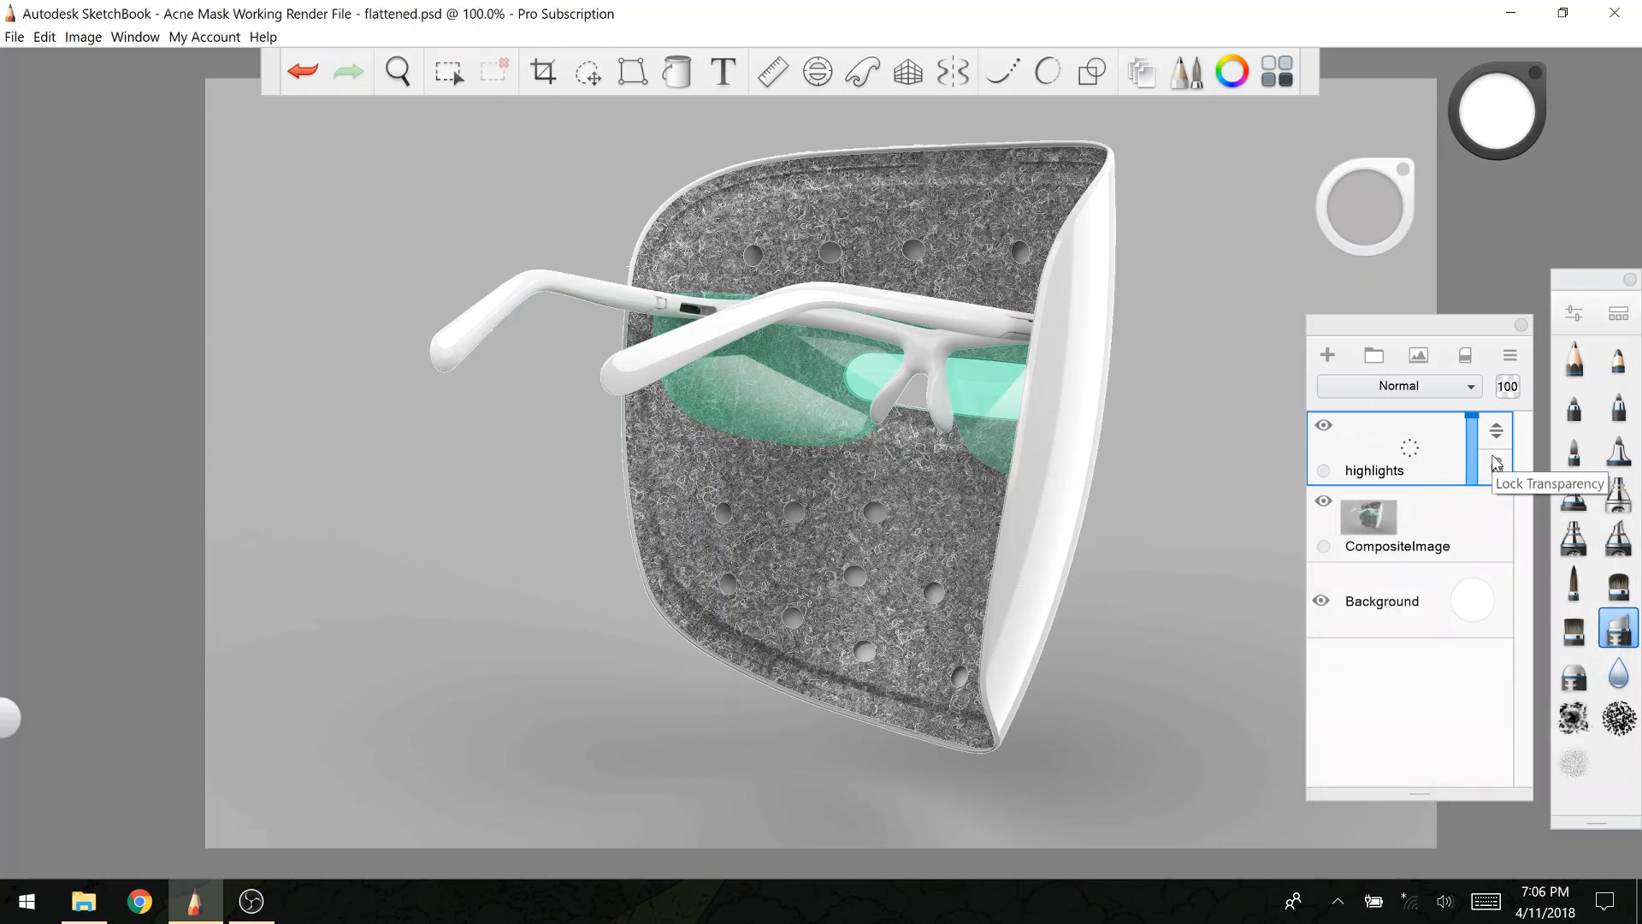
left_click(1326, 427)
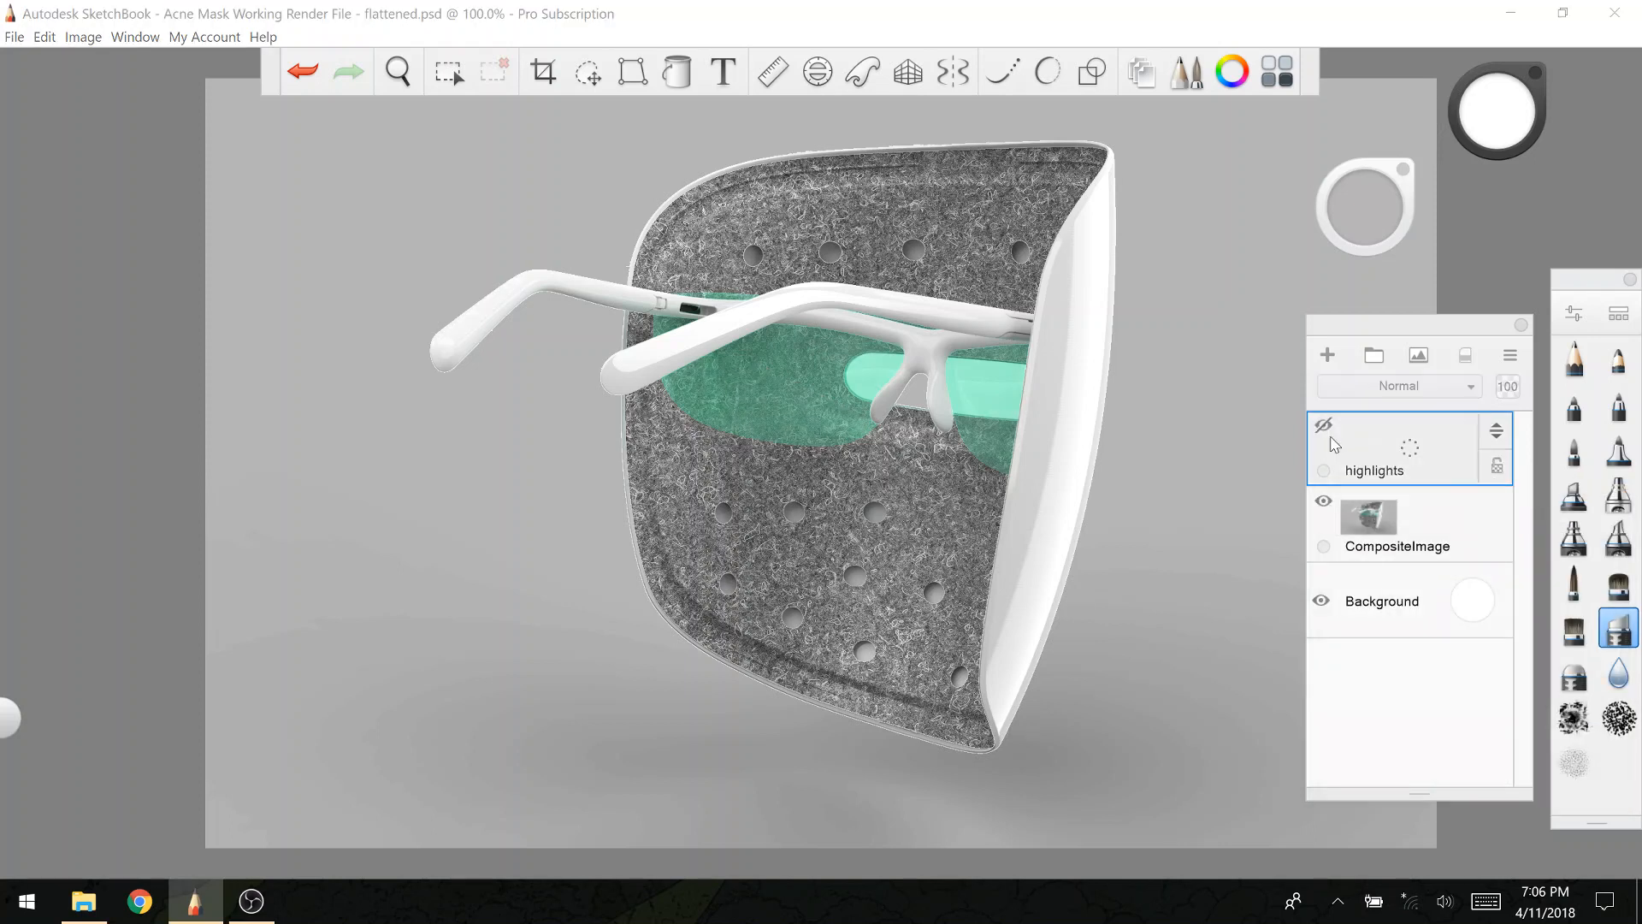
left_click(1328, 427)
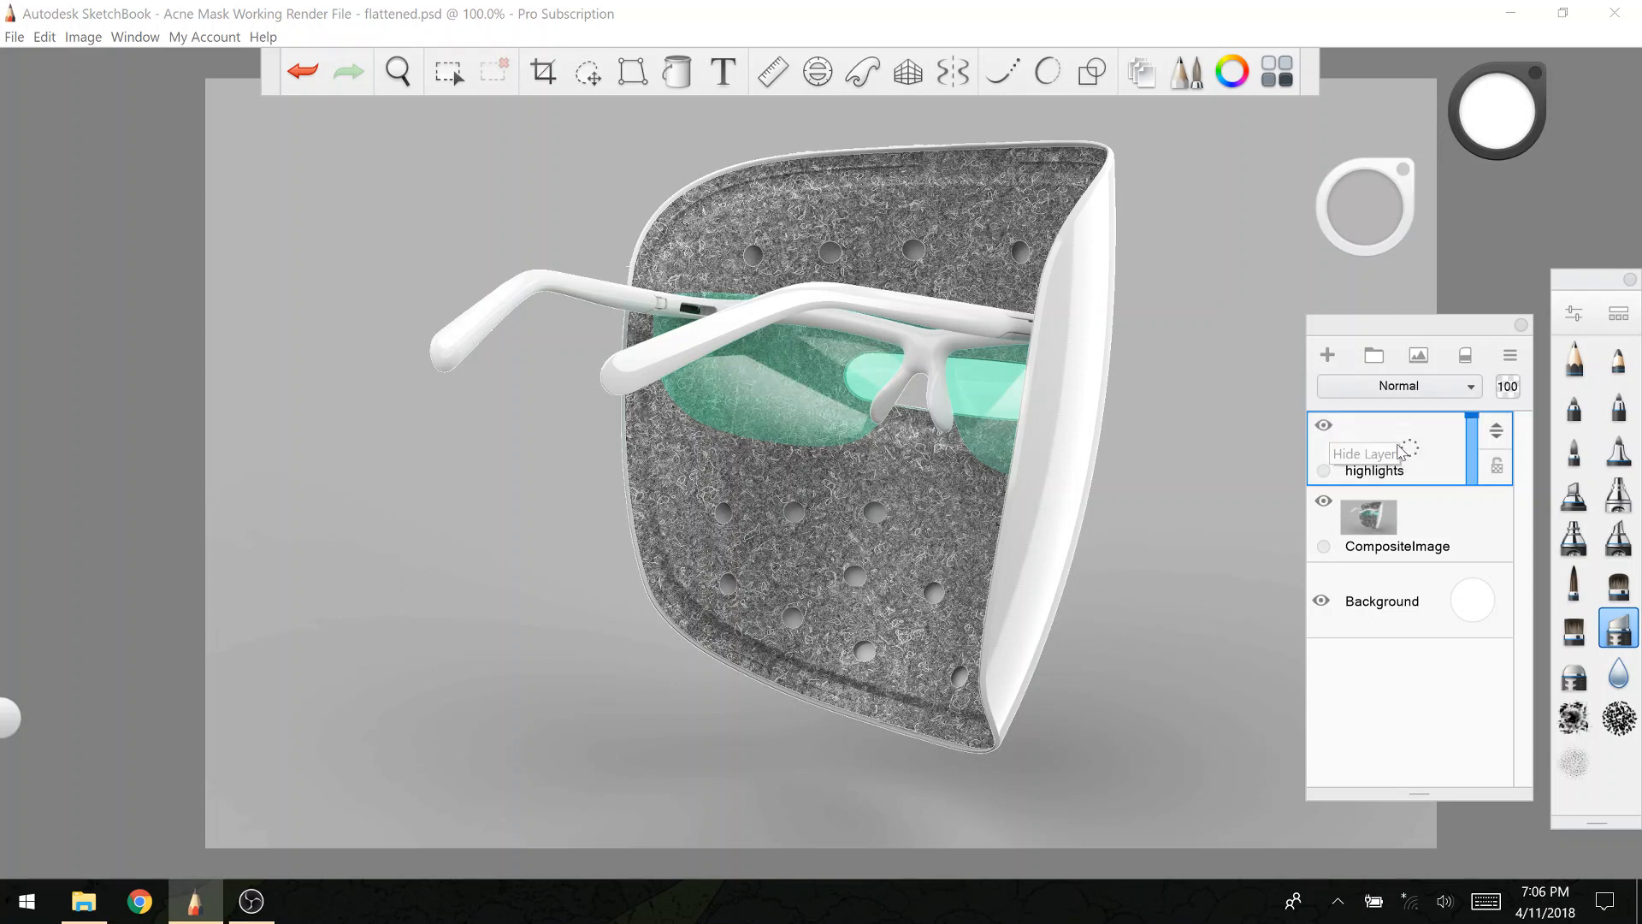
Step: Add a new layer above highlights and airbrush a broad white band across the upper part of the felt
left_click(1418, 359)
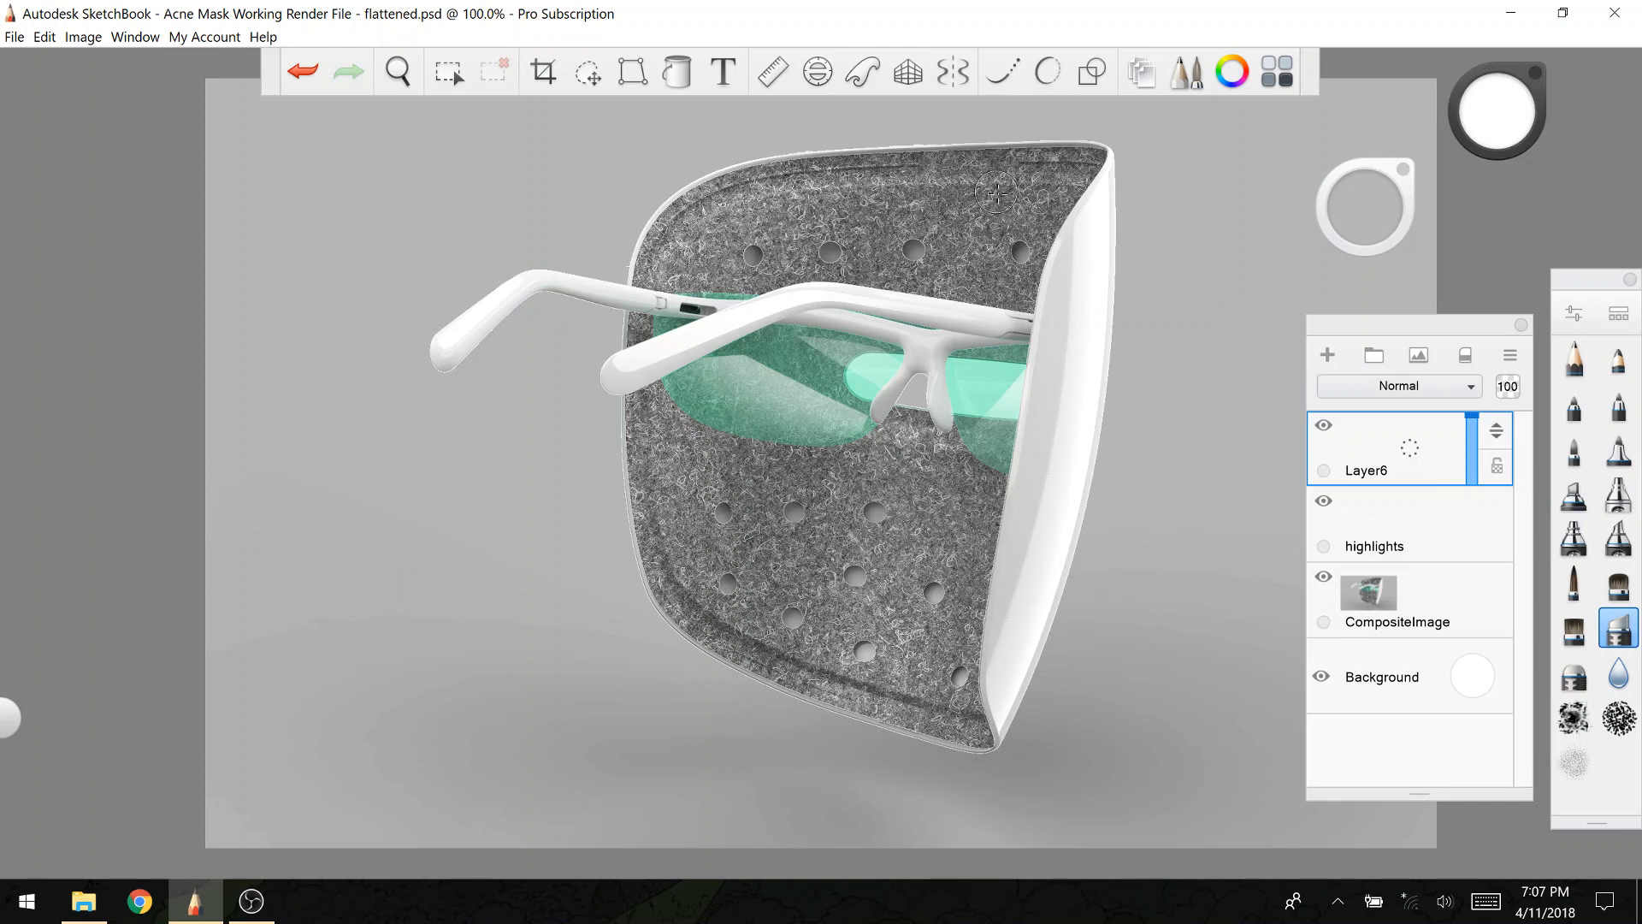
left_click(1619, 492)
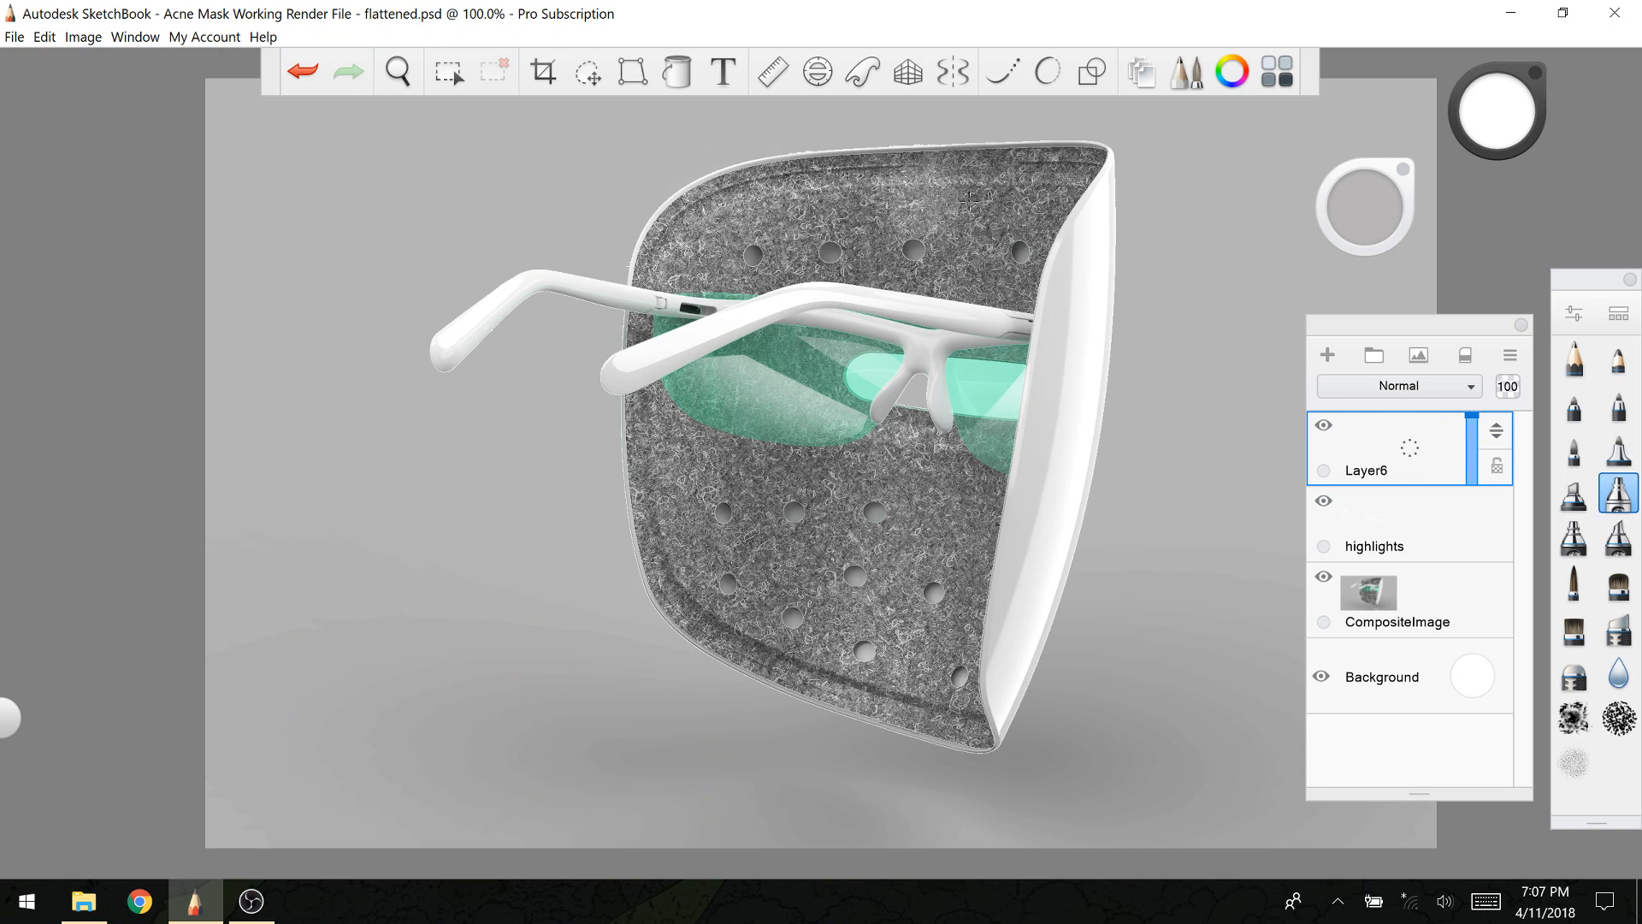
mouse_move(1057, 214)
left_mouse_down()
mouse_move(655, 244)
mouse_move(1080, 214)
left_mouse_up()
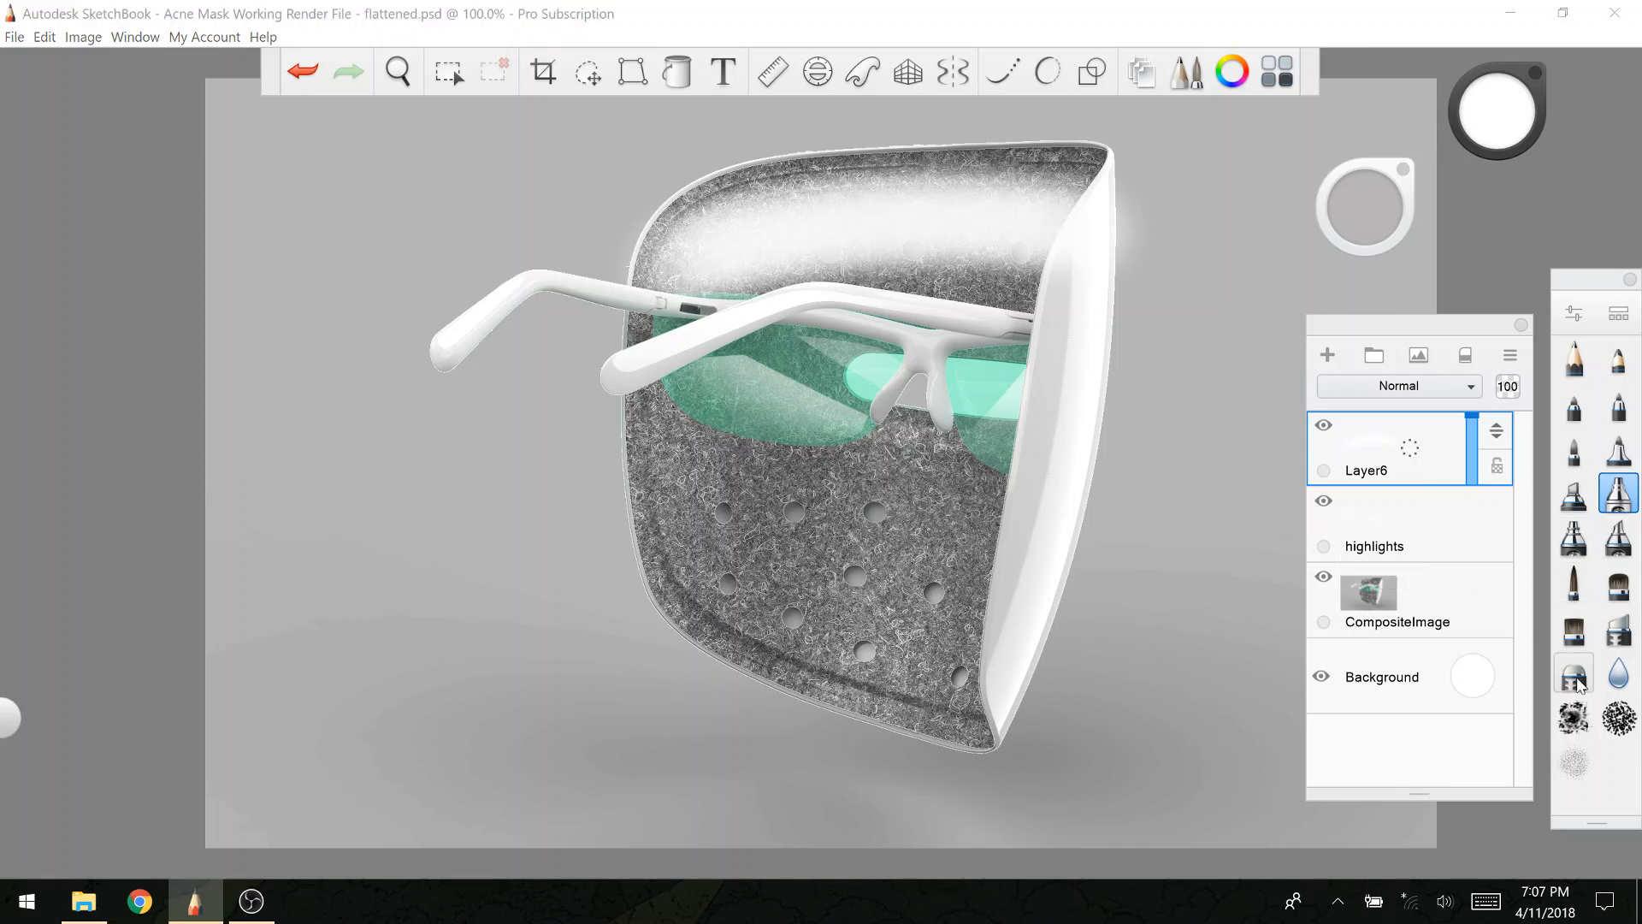
Step: Trim the airbrushed band with the hard eraser to a narrow curved highlight along the felt's upper rim, undoing stray strokes
key("e")
mouse_move(712, 315)
left_mouse_down()
mouse_move(1061, 267)
mouse_move(924, 229)
mouse_move(1024, 207)
mouse_move(1096, 216)
mouse_move(940, 194)
mouse_move(1089, 209)
mouse_move(825, 210)
mouse_move(1099, 209)
mouse_move(919, 190)
mouse_move(878, 224)
mouse_move(1080, 208)
mouse_move(667, 317)
mouse_move(676, 256)
mouse_move(1071, 219)
mouse_move(718, 308)
mouse_move(753, 274)
mouse_move(825, 253)
mouse_move(703, 301)
mouse_move(919, 225)
left_mouse_up()
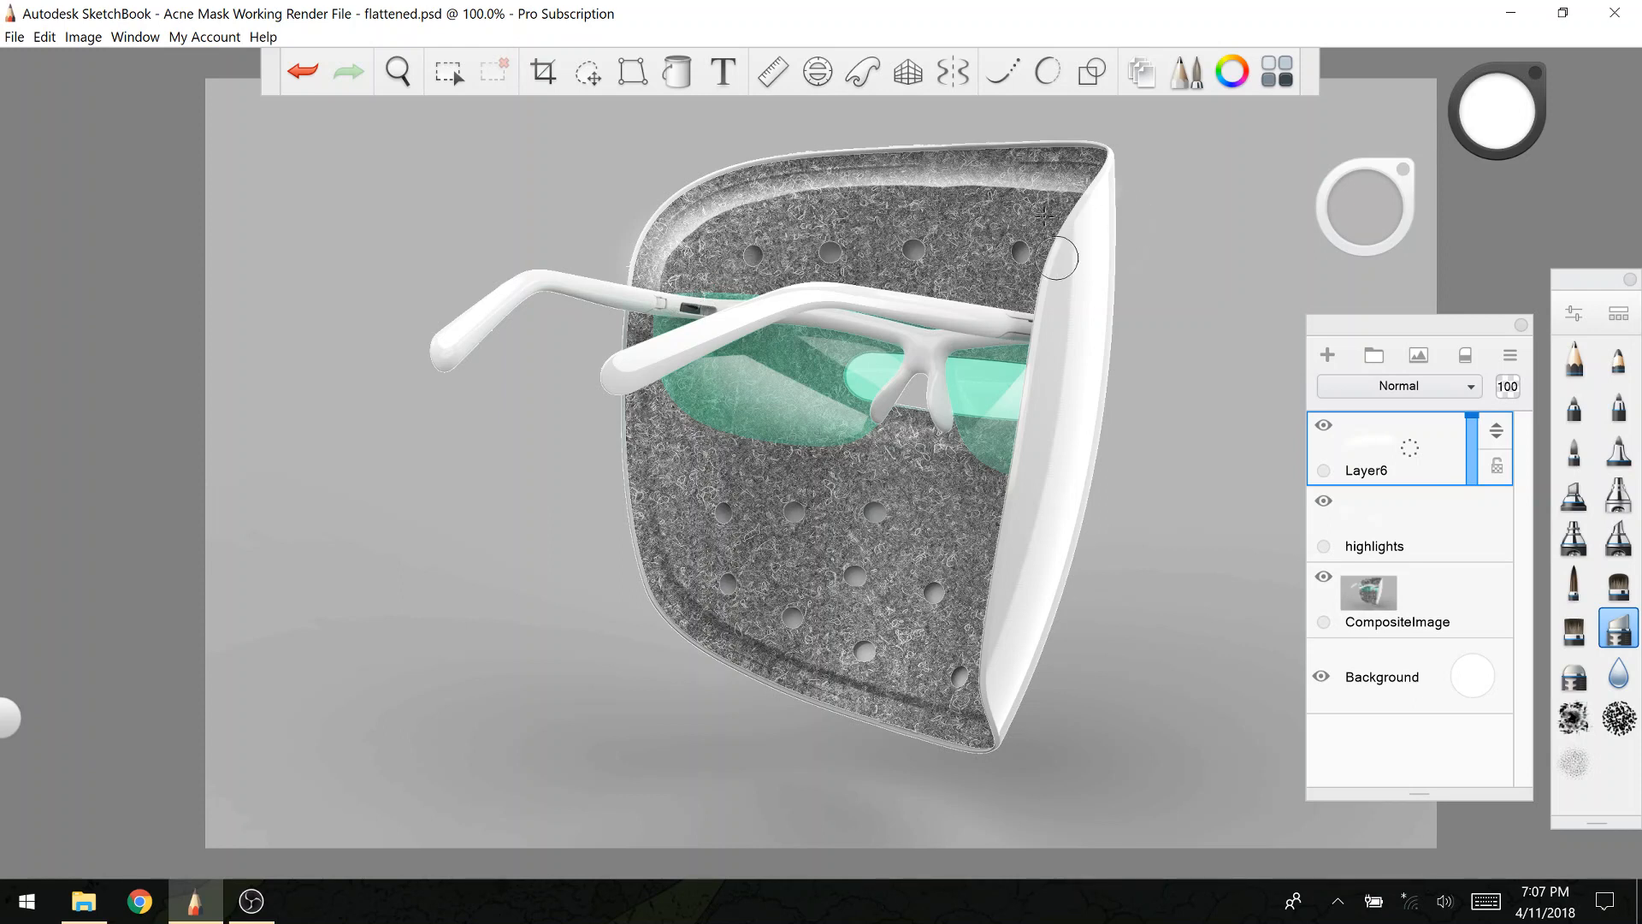
mouse_move(994, 196)
left_mouse_down()
mouse_move(1099, 203)
mouse_move(990, 210)
left_mouse_up()
key("ctrl+z")
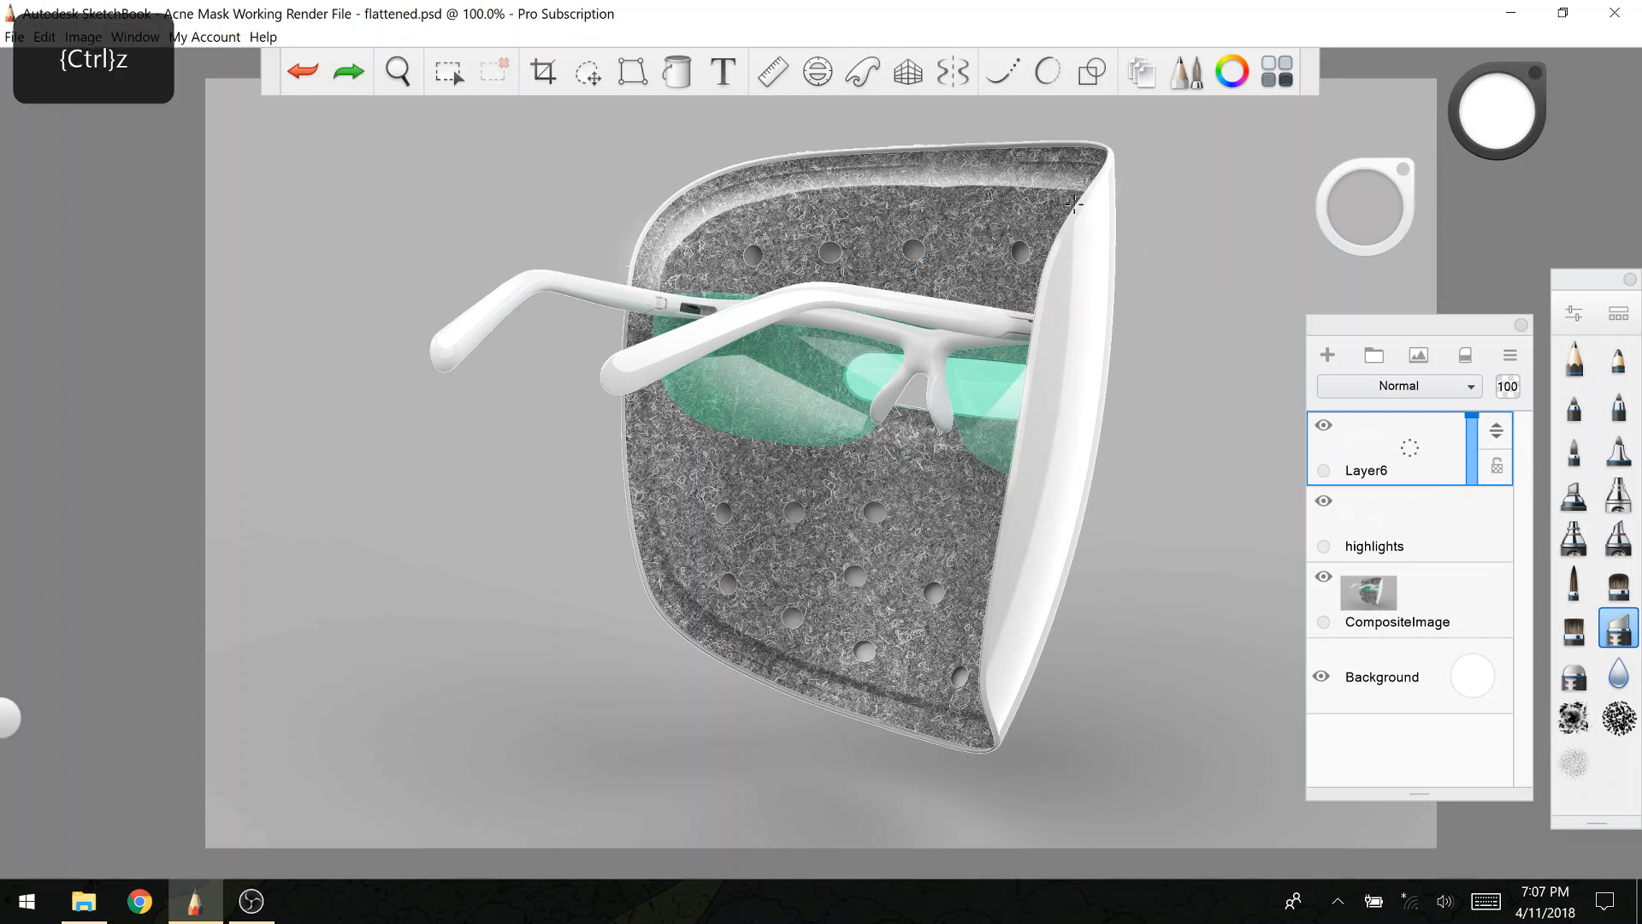
mouse_move(902, 196)
left_mouse_down()
mouse_move(1079, 206)
mouse_move(811, 197)
left_mouse_up()
key("ctrl+z")
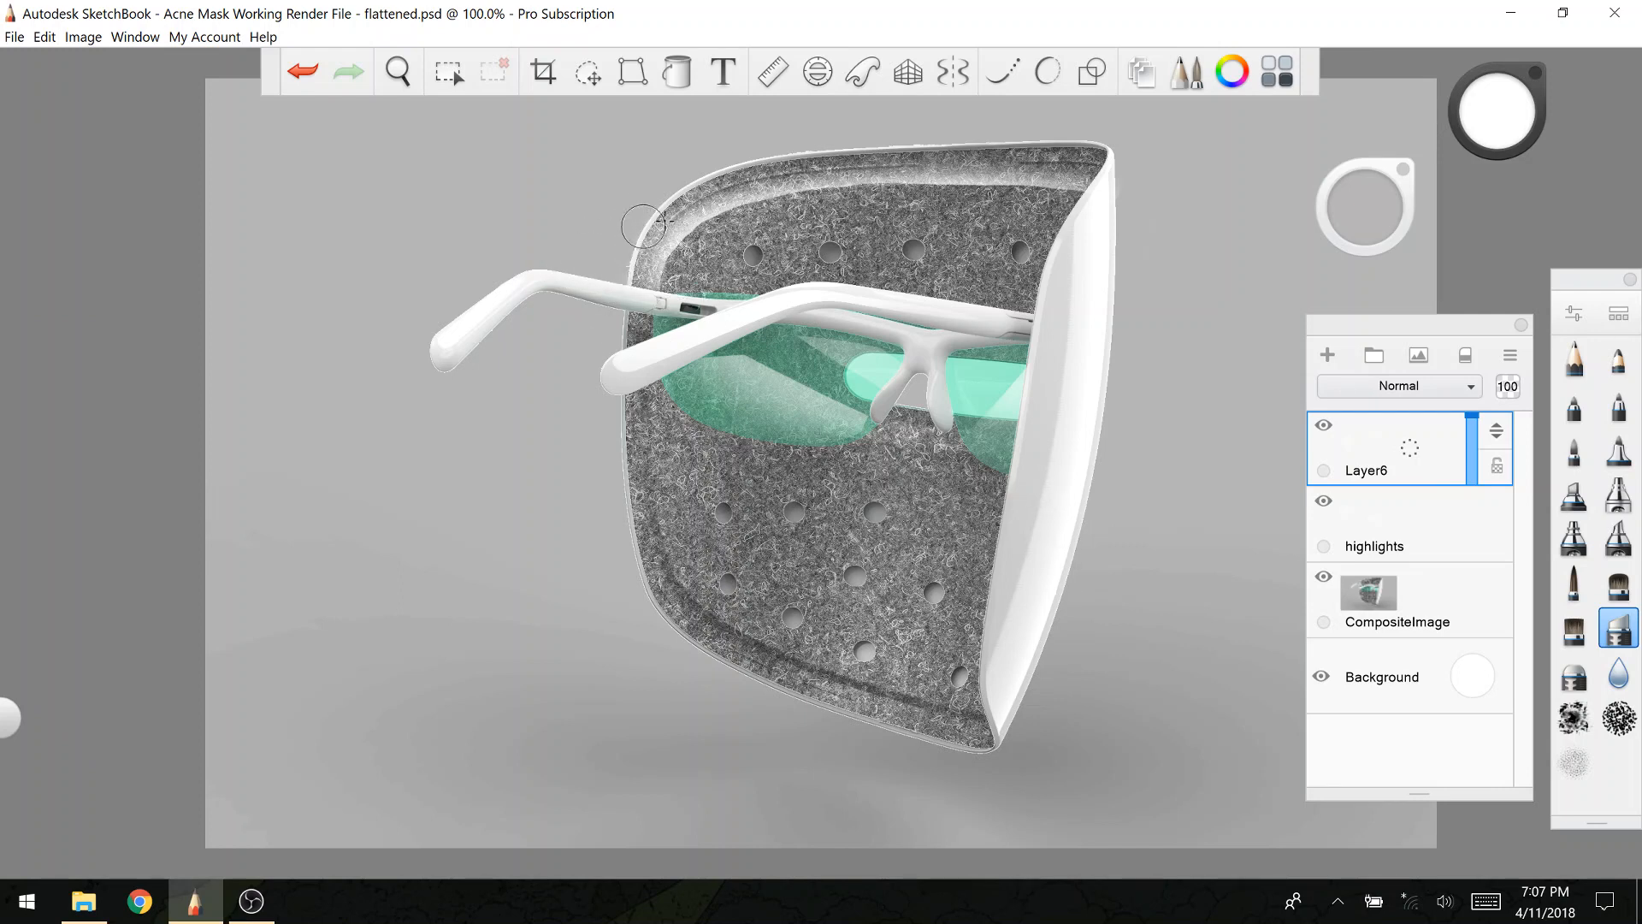
Step: Fade the rim highlight with a resized soft eraser, set Layer6's opacity to 48, and compare it hidden and shown
left_click(1573, 674)
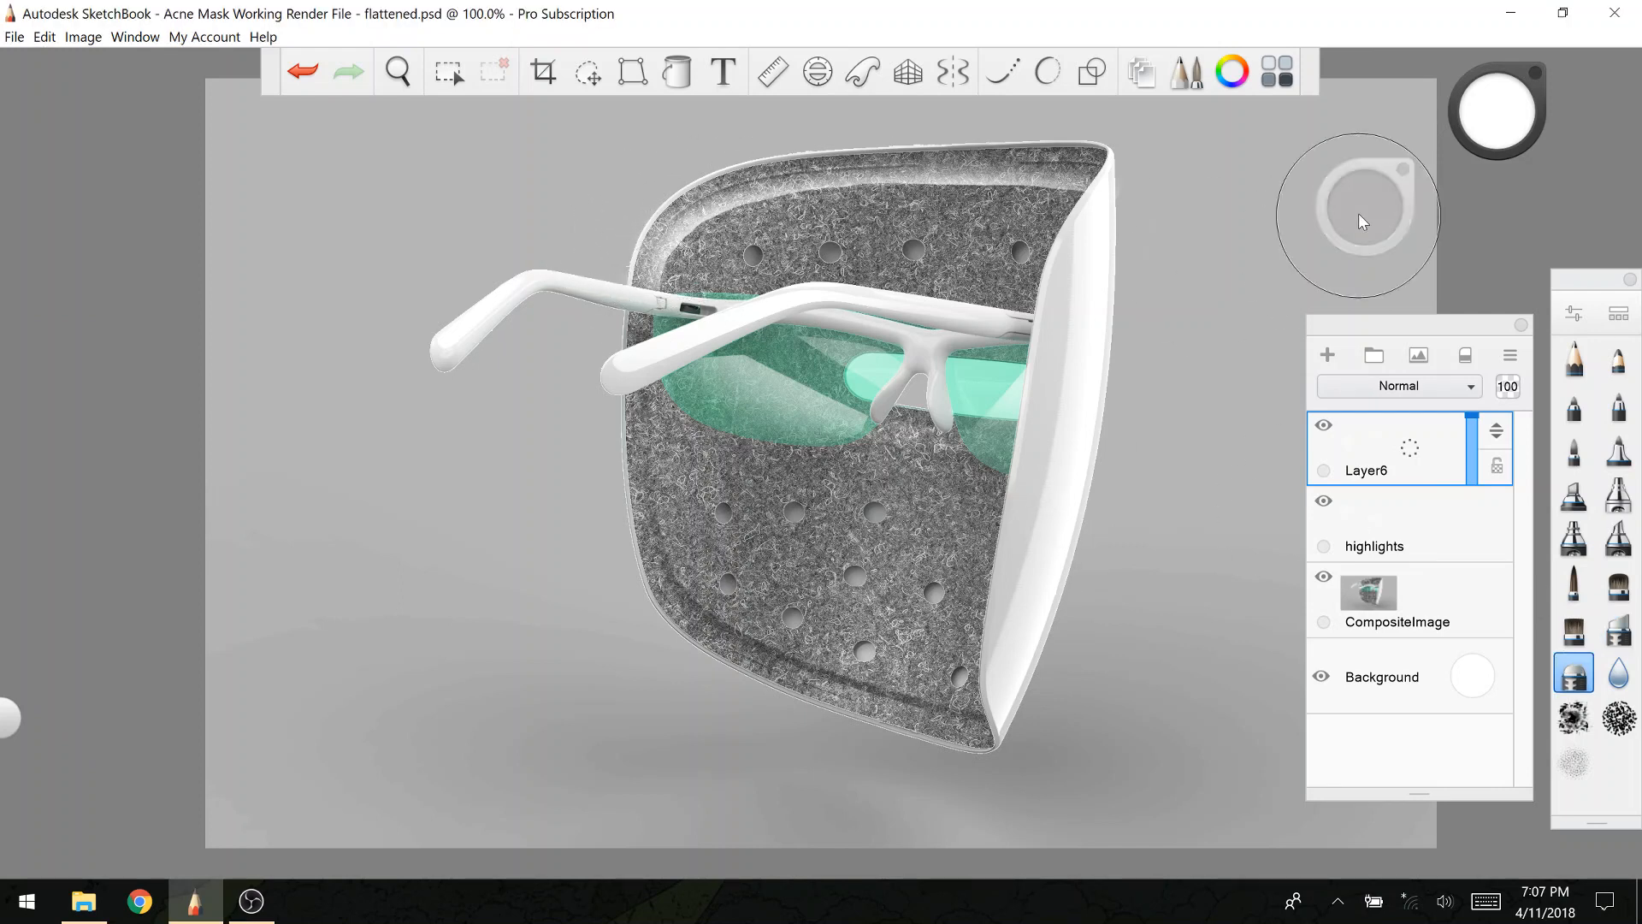
left_click_drag(1363, 220, 1359, 210)
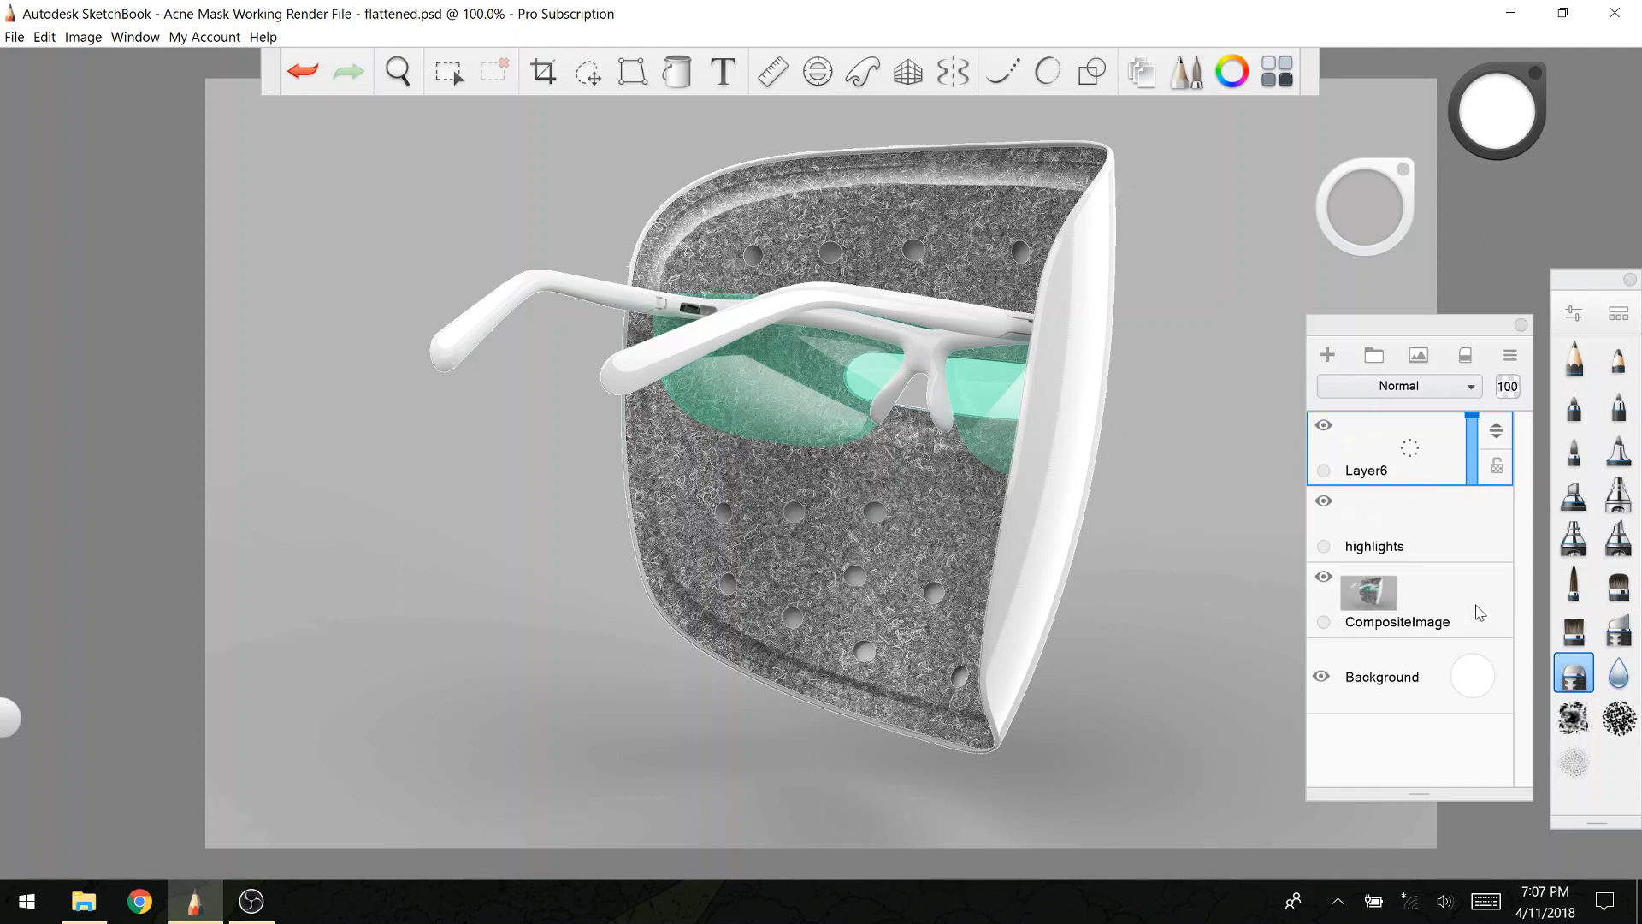
left_click_drag(1471, 417, 1473, 454)
left_click(1324, 427)
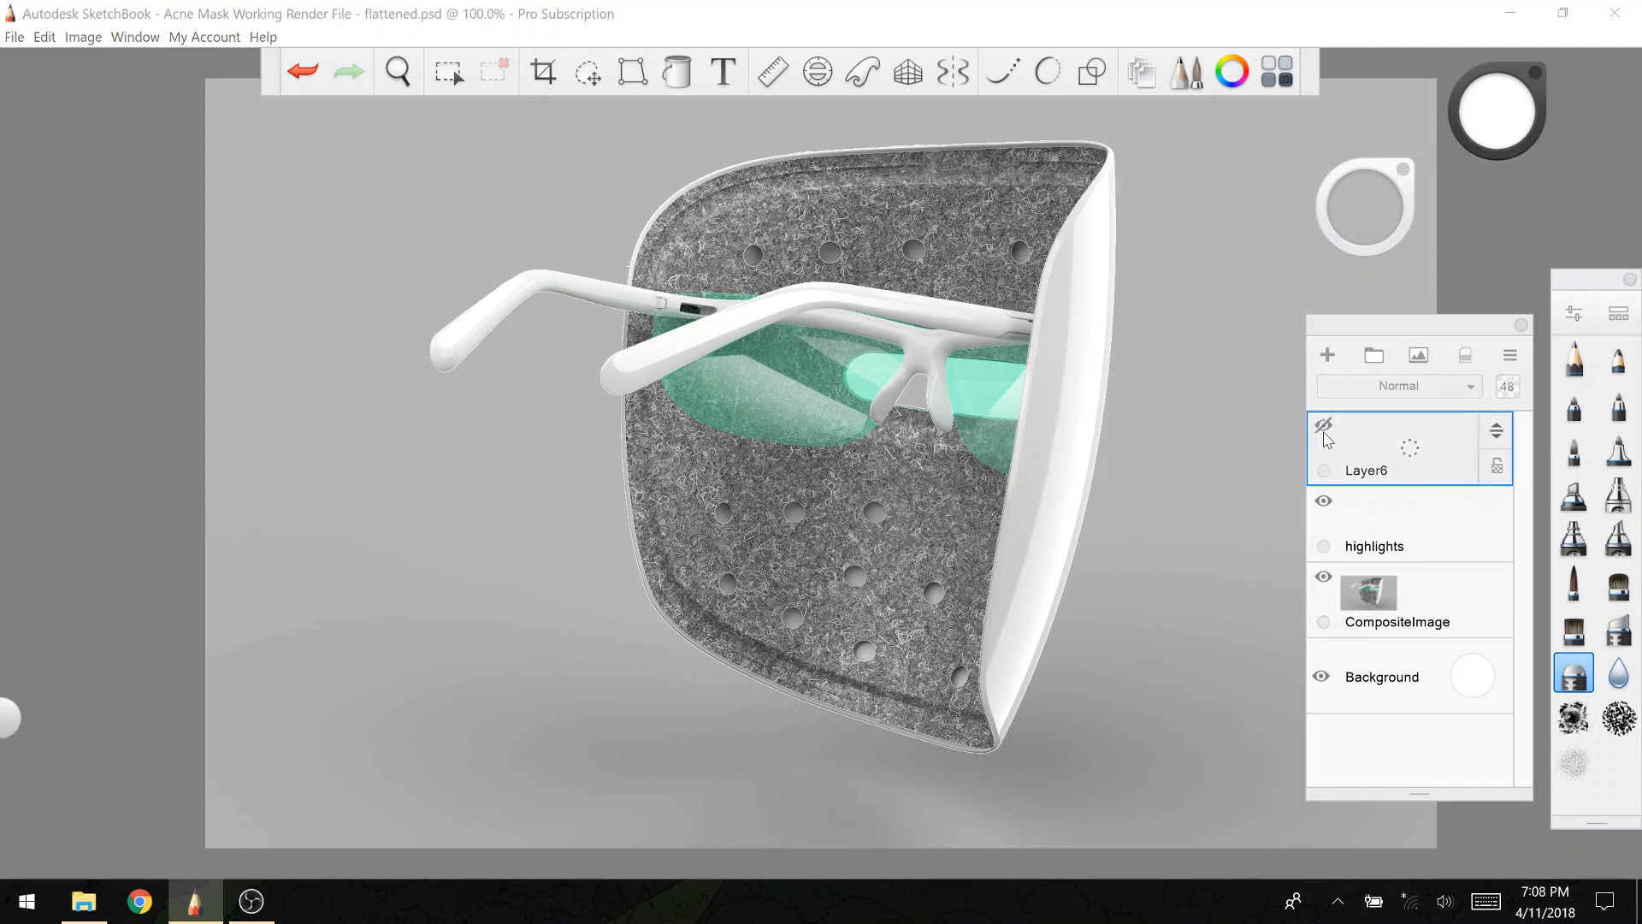
left_click(1325, 430)
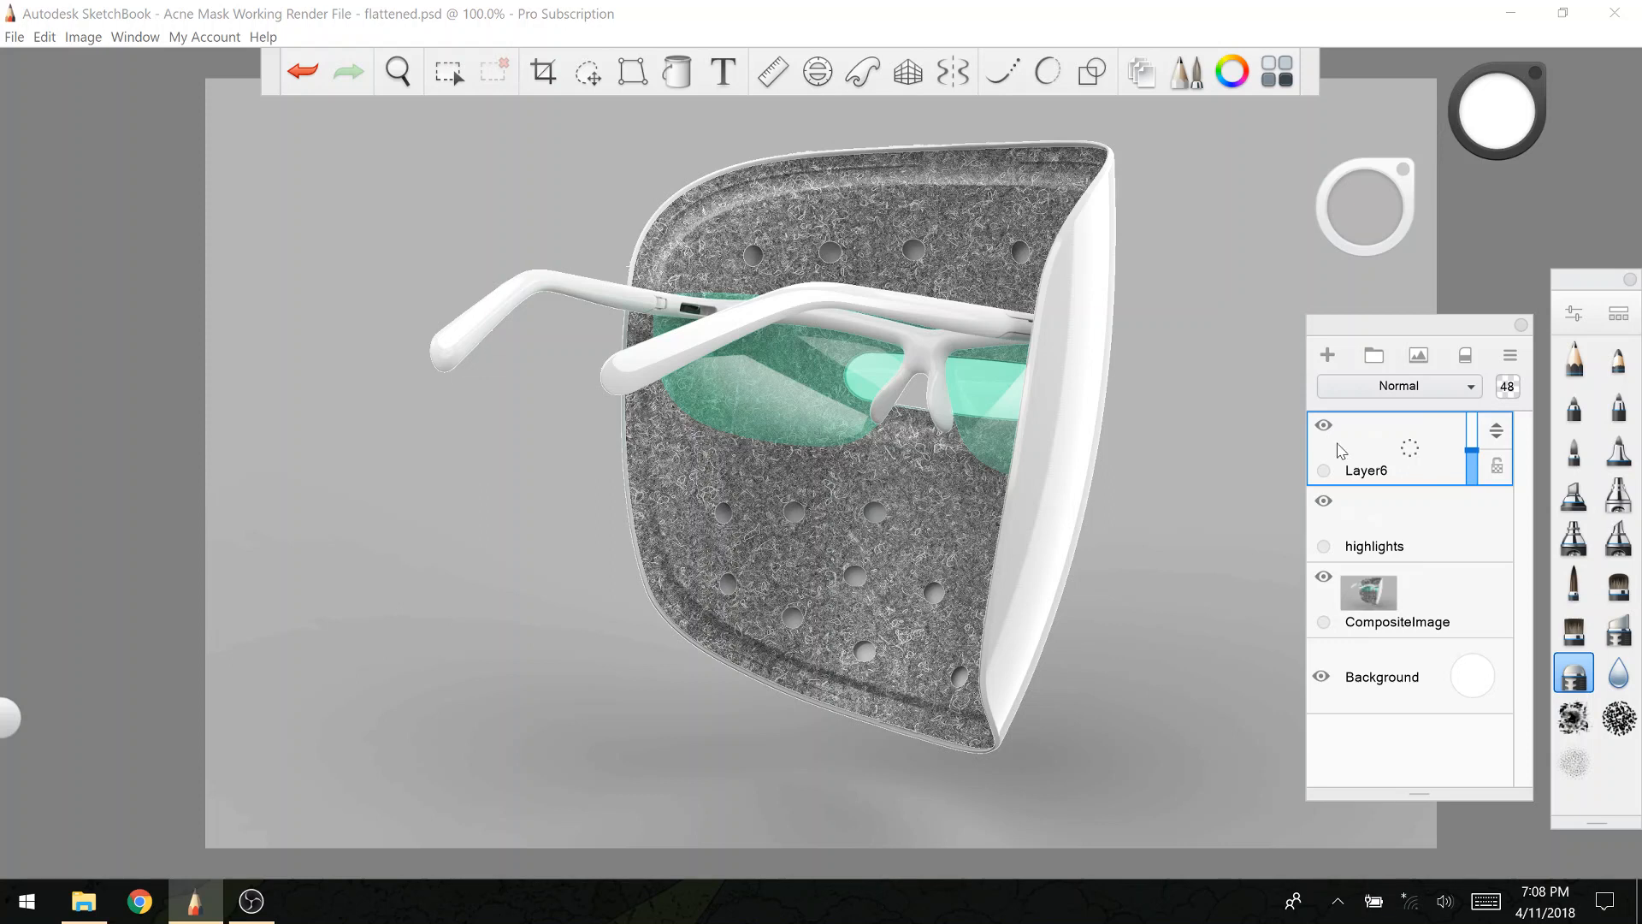
Step: Merge Layer6 into the highlights layer and add a new layer above it
left_click_drag(1386, 446, 1402, 518)
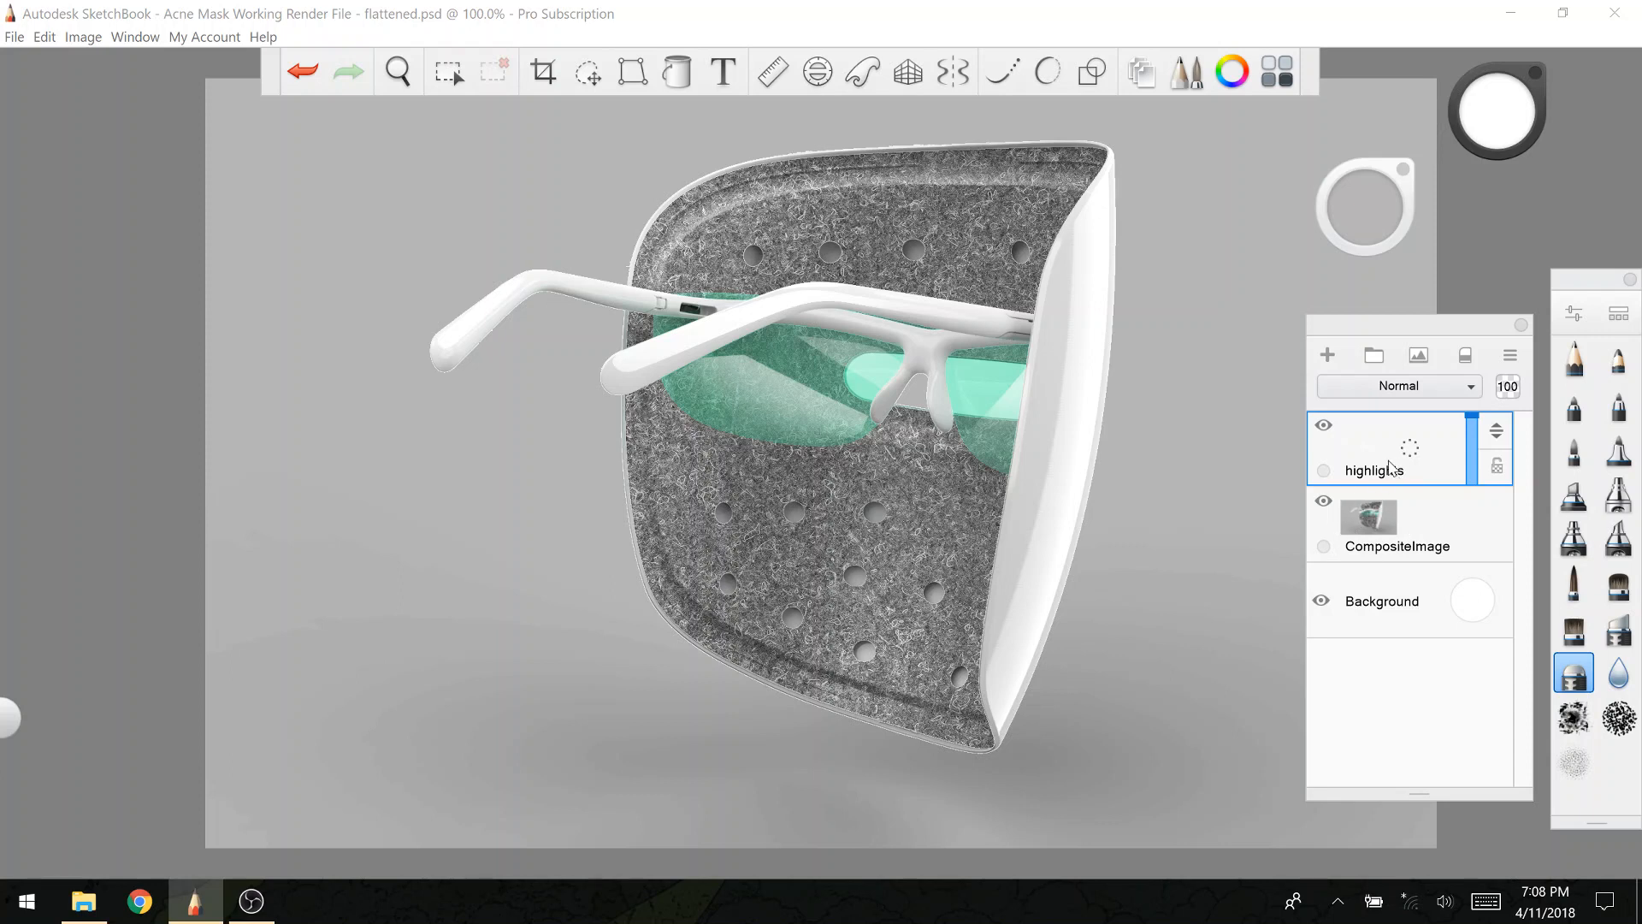
left_click_drag(1390, 468, 1383, 402)
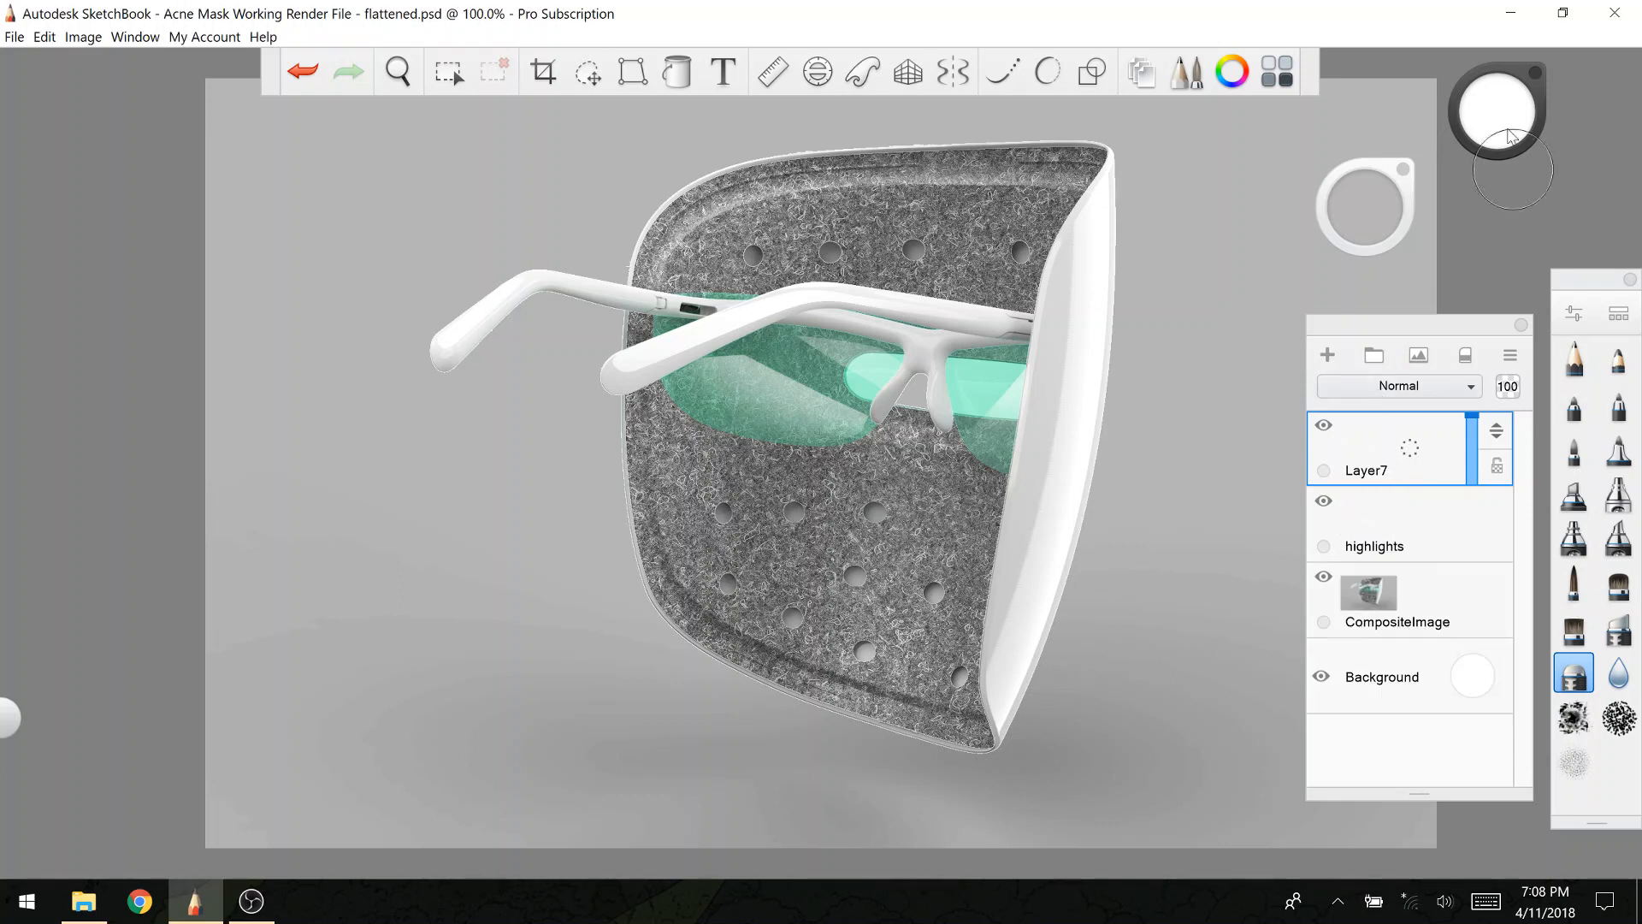
Step: Airbrush a near-black shadow on Layer7 along the felt's edge beside the white shell, and trim the spill with the hard eraser
left_click(1464, 122)
left_click(1462, 107)
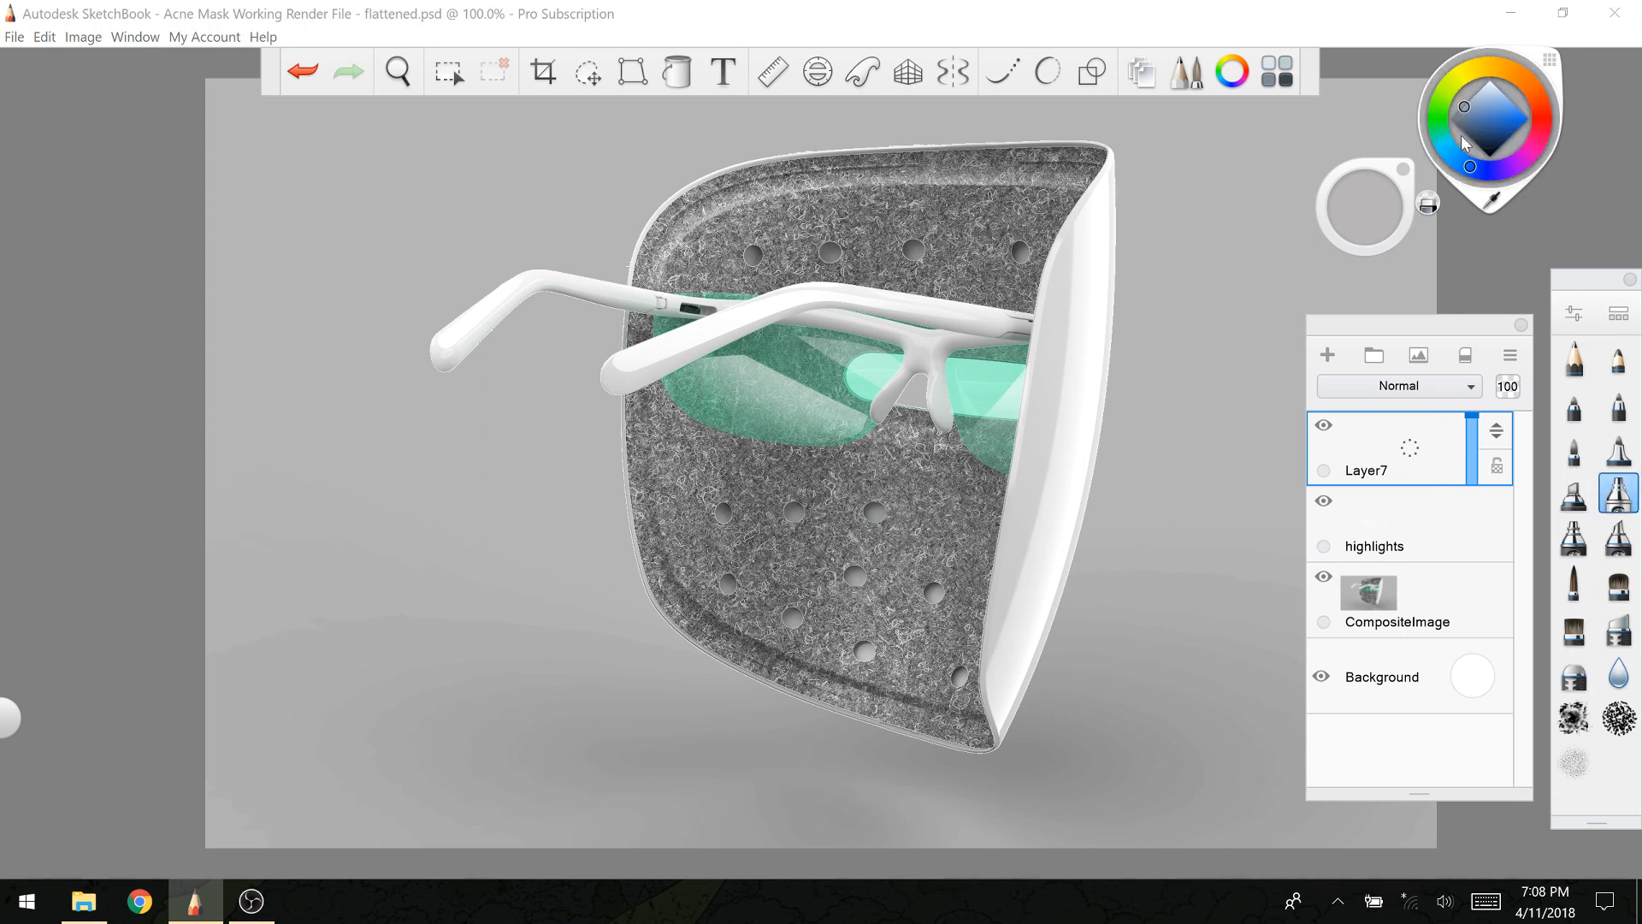
left_click_drag(1482, 147, 1464, 162)
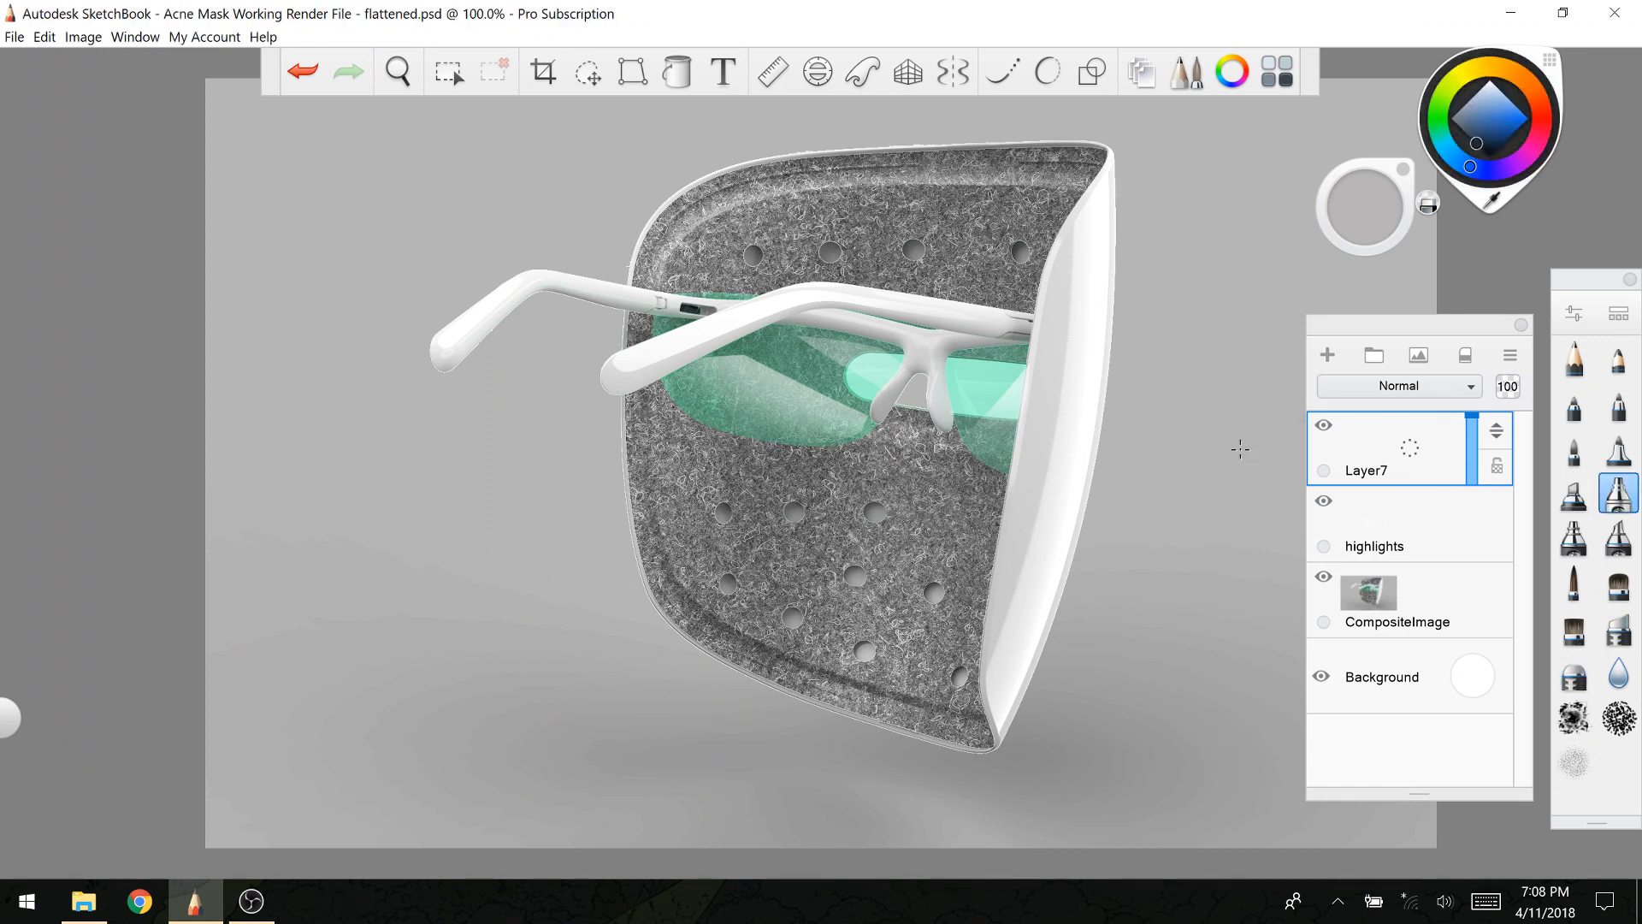
mouse_move(1067, 261)
left_mouse_down()
mouse_move(998, 609)
mouse_move(947, 659)
mouse_move(886, 674)
left_mouse_up()
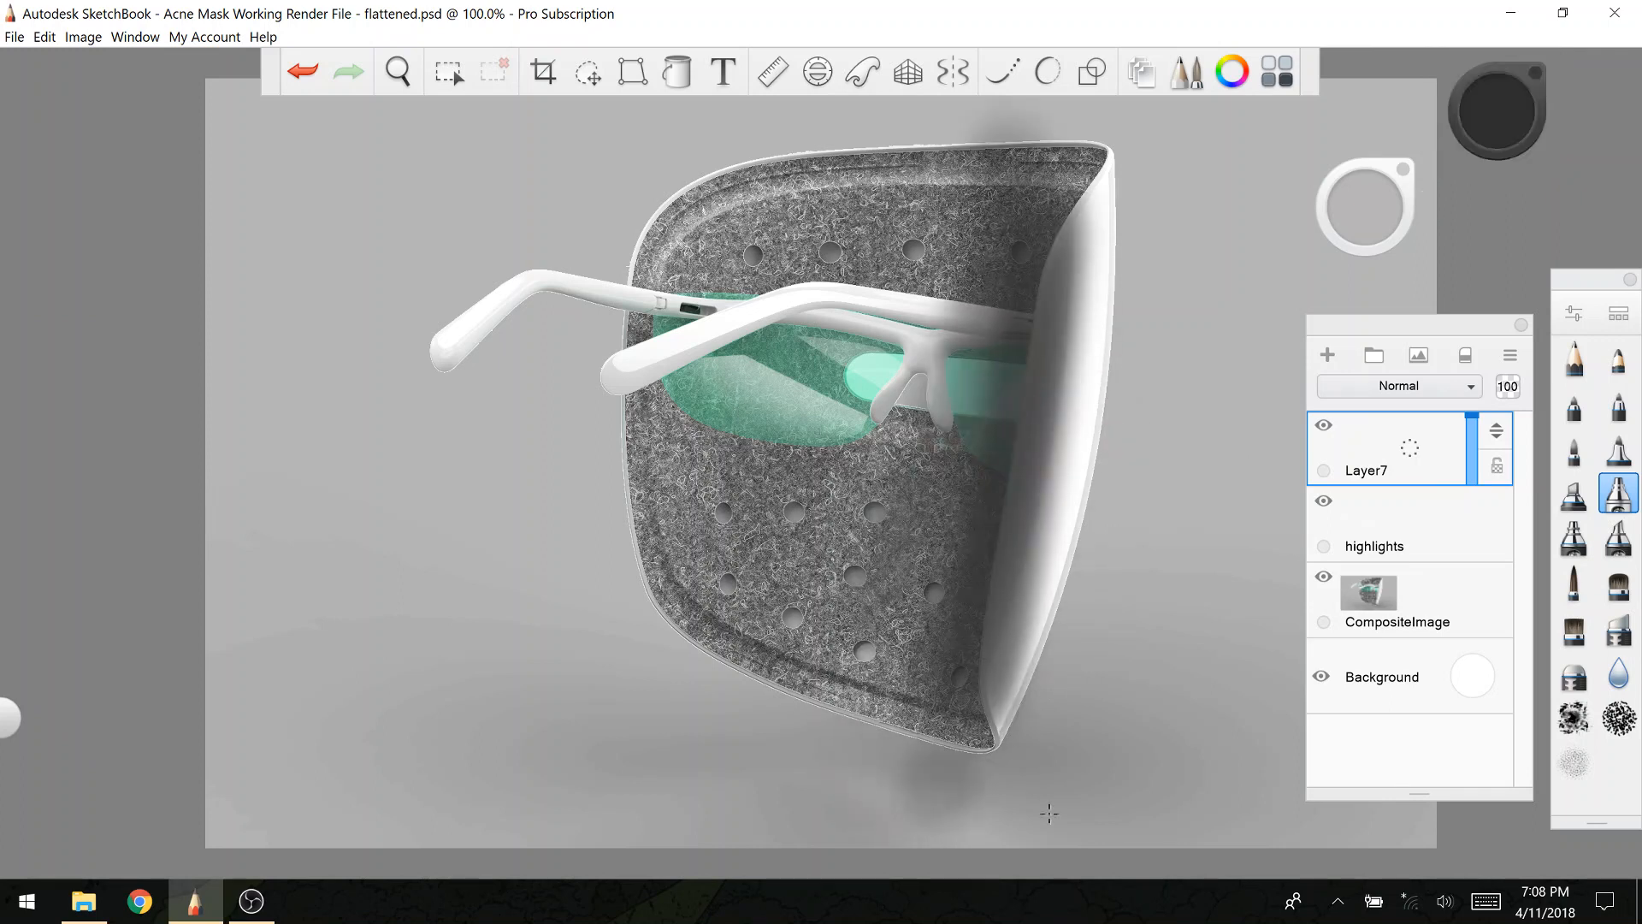
left_click(1614, 631)
mouse_move(1101, 213)
left_mouse_down()
mouse_move(1040, 479)
mouse_move(1042, 368)
mouse_move(994, 734)
mouse_move(1023, 385)
mouse_move(1026, 689)
mouse_move(1091, 295)
left_mouse_up()
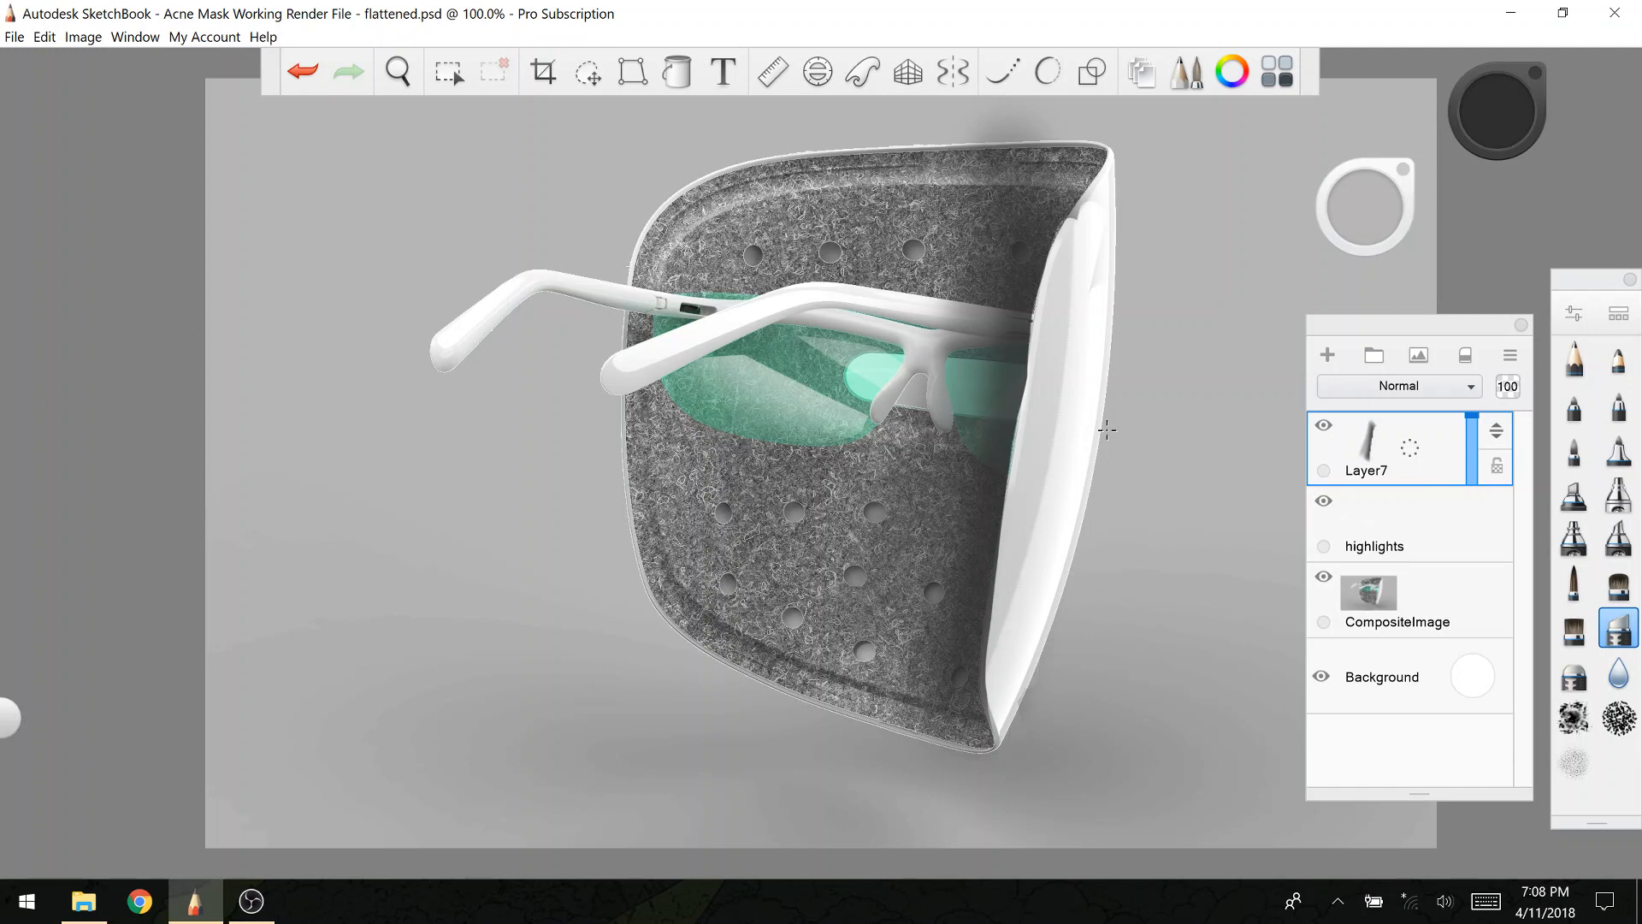
Step: Try Layer7 in Multiply mode at opacity 66, and delete the layer
left_click(1351, 389)
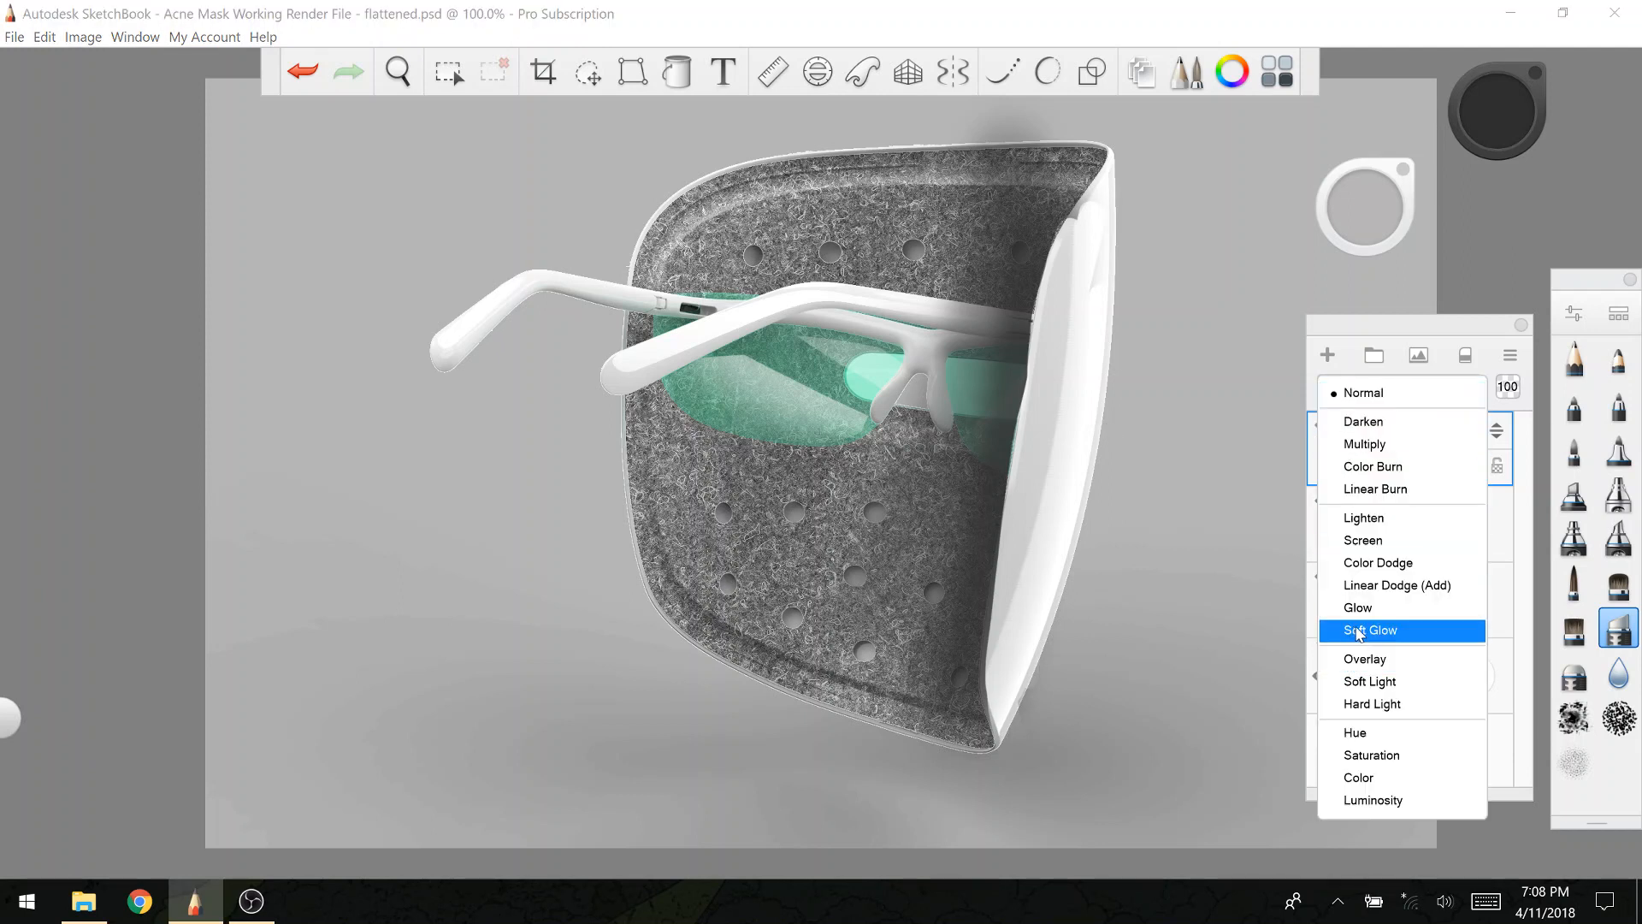
left_click(1365, 444)
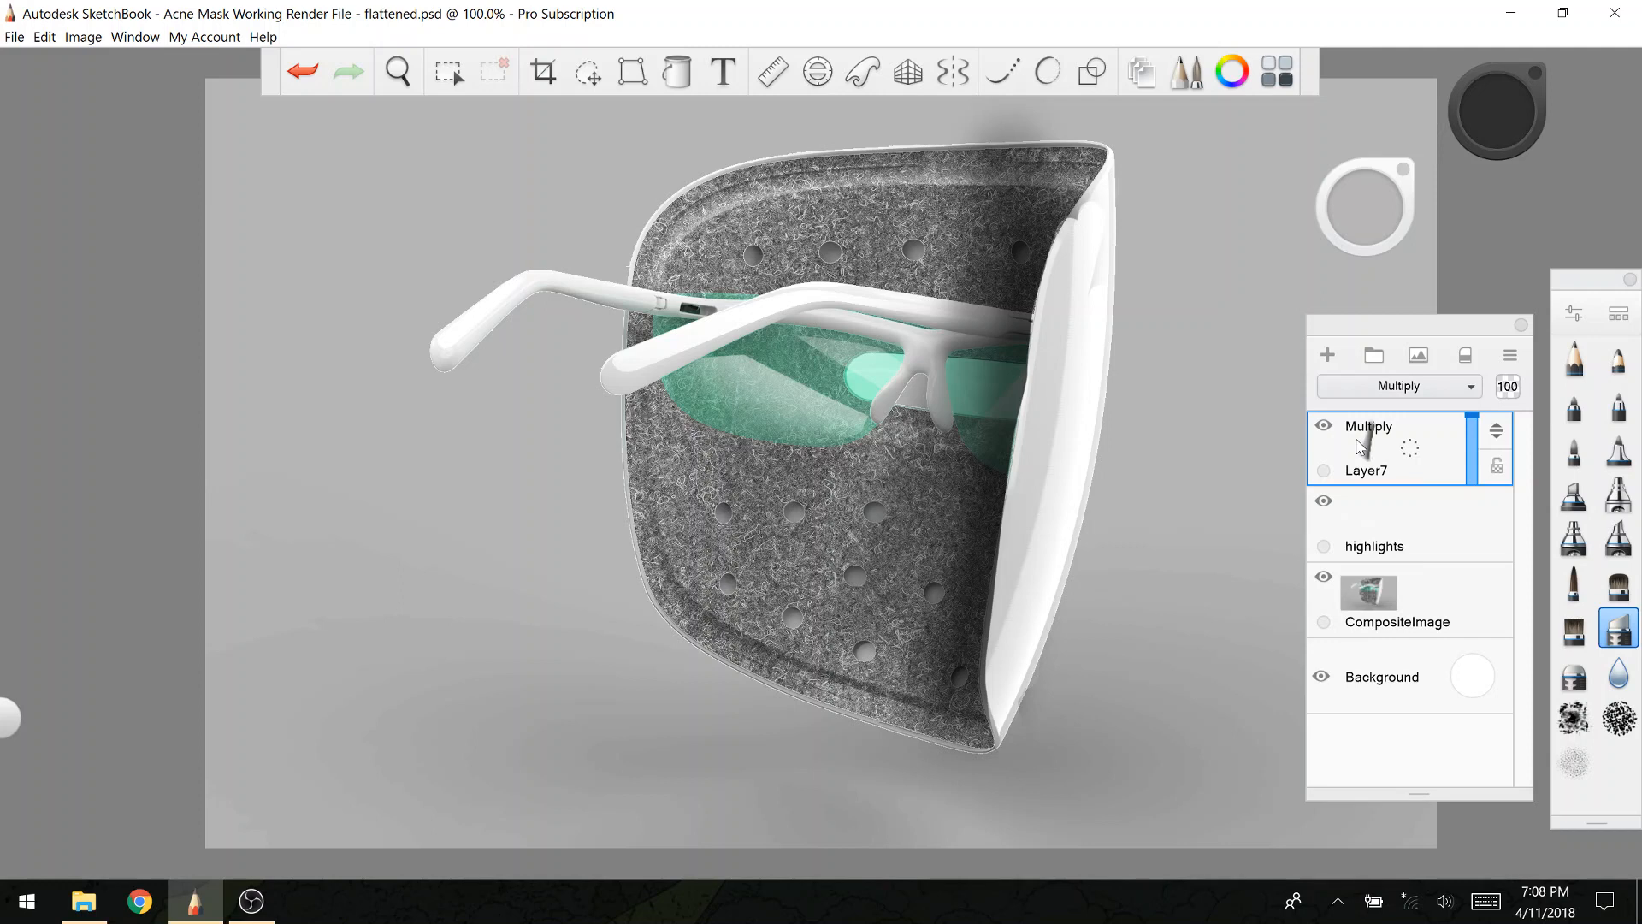
left_click_drag(1467, 444, 1473, 438)
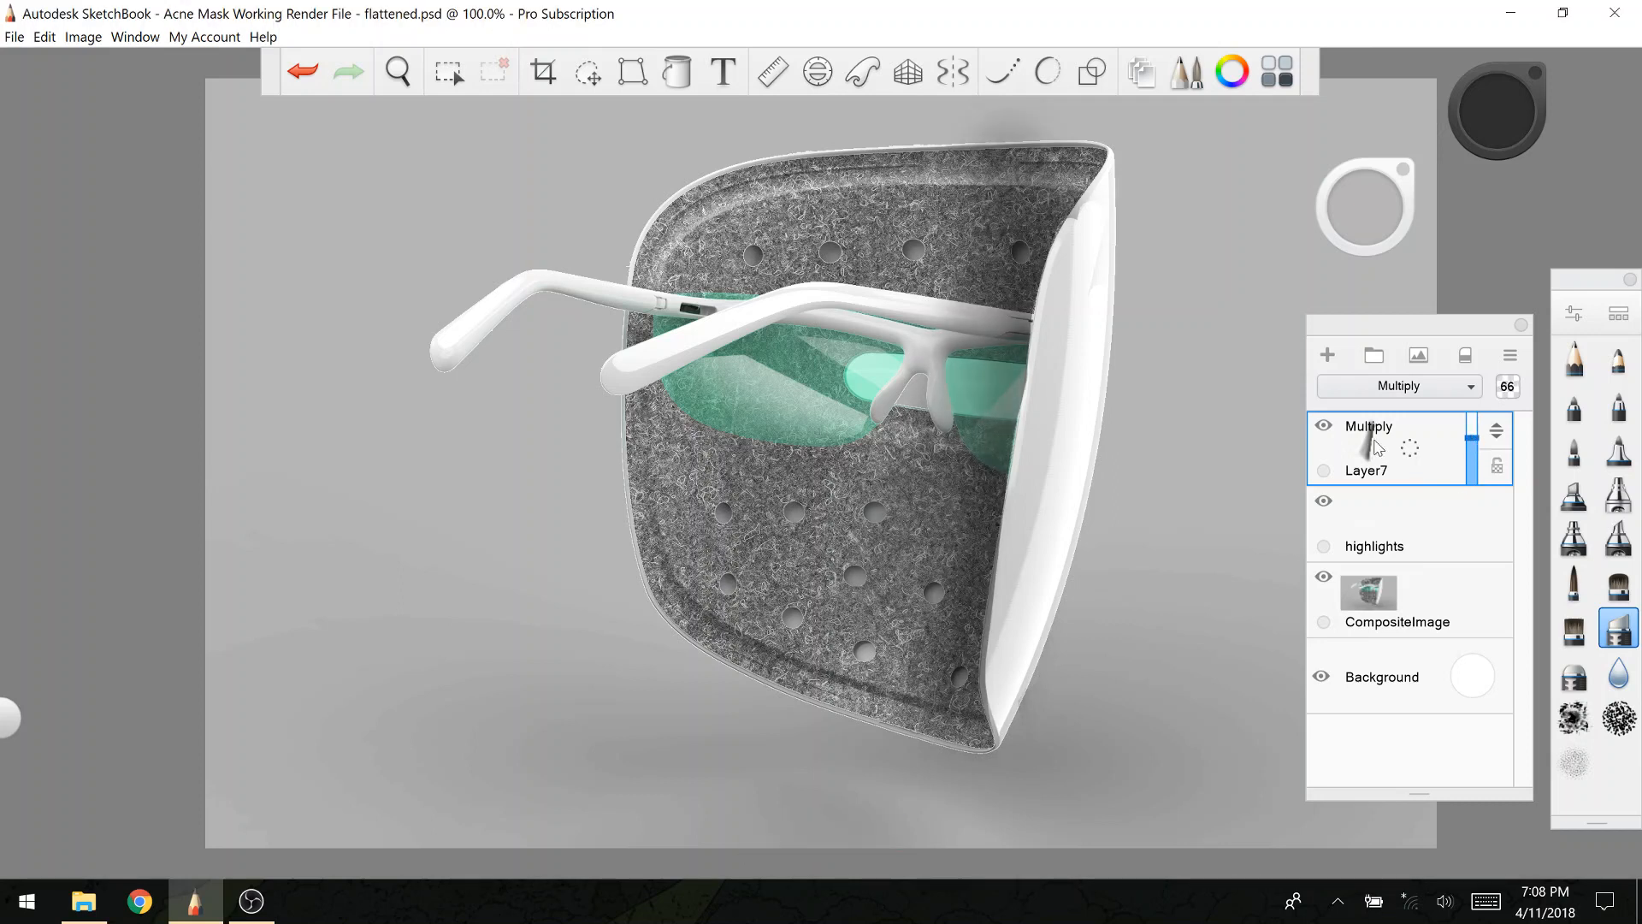
left_click_drag(1410, 448, 1451, 374)
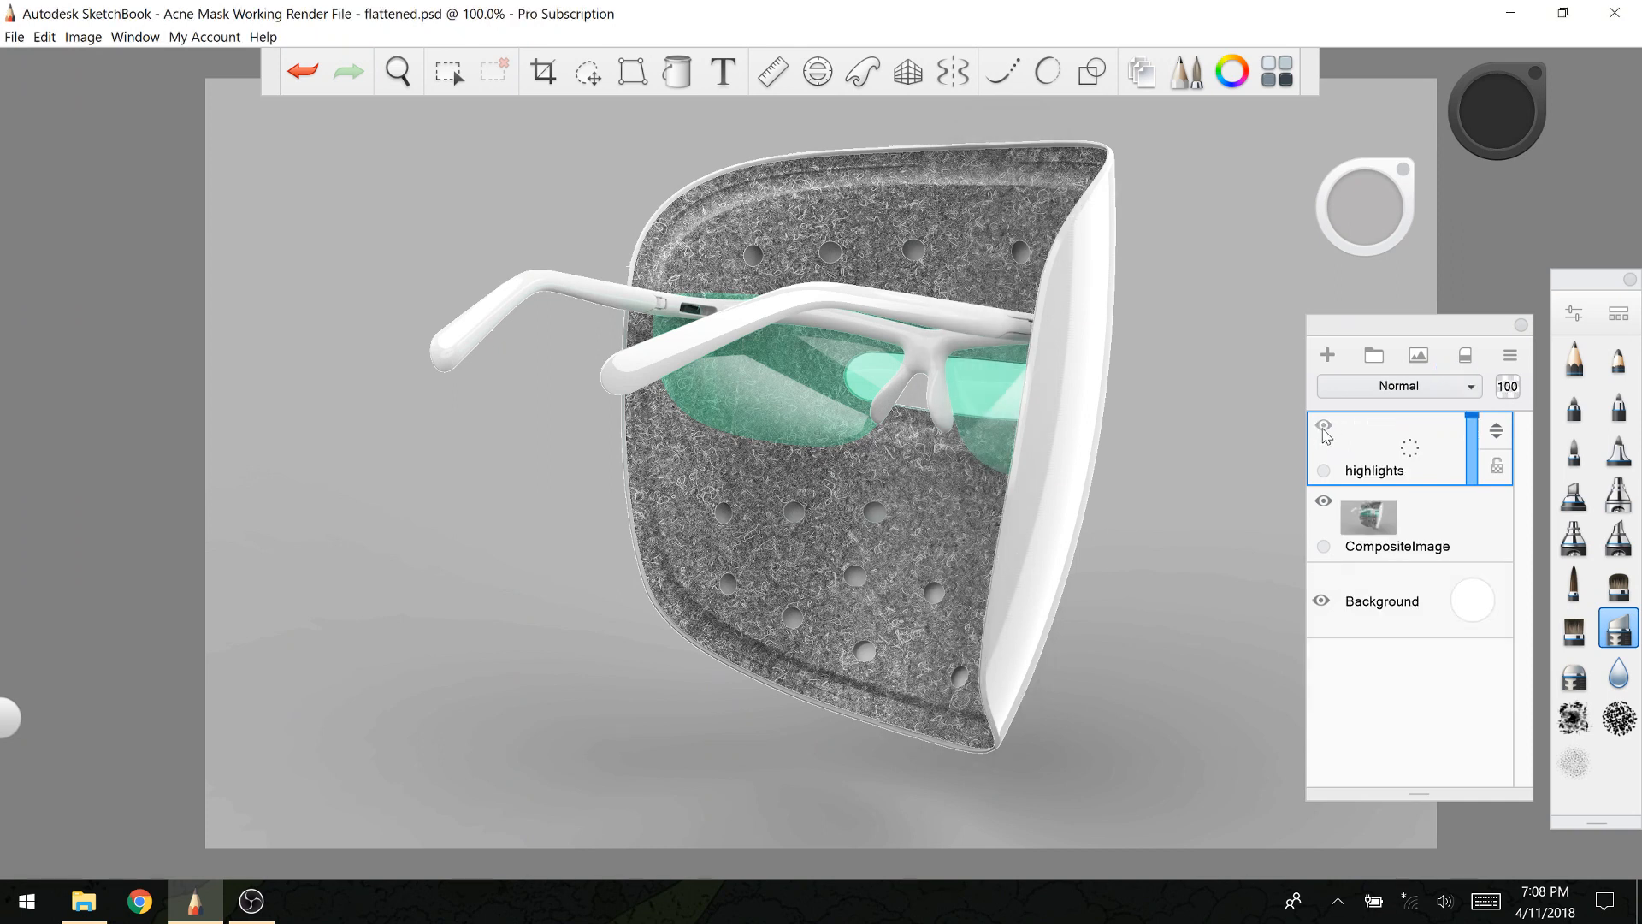
Step: Try the Lighten blend mode on the highlights layer and return it to Normal
left_click(1360, 389)
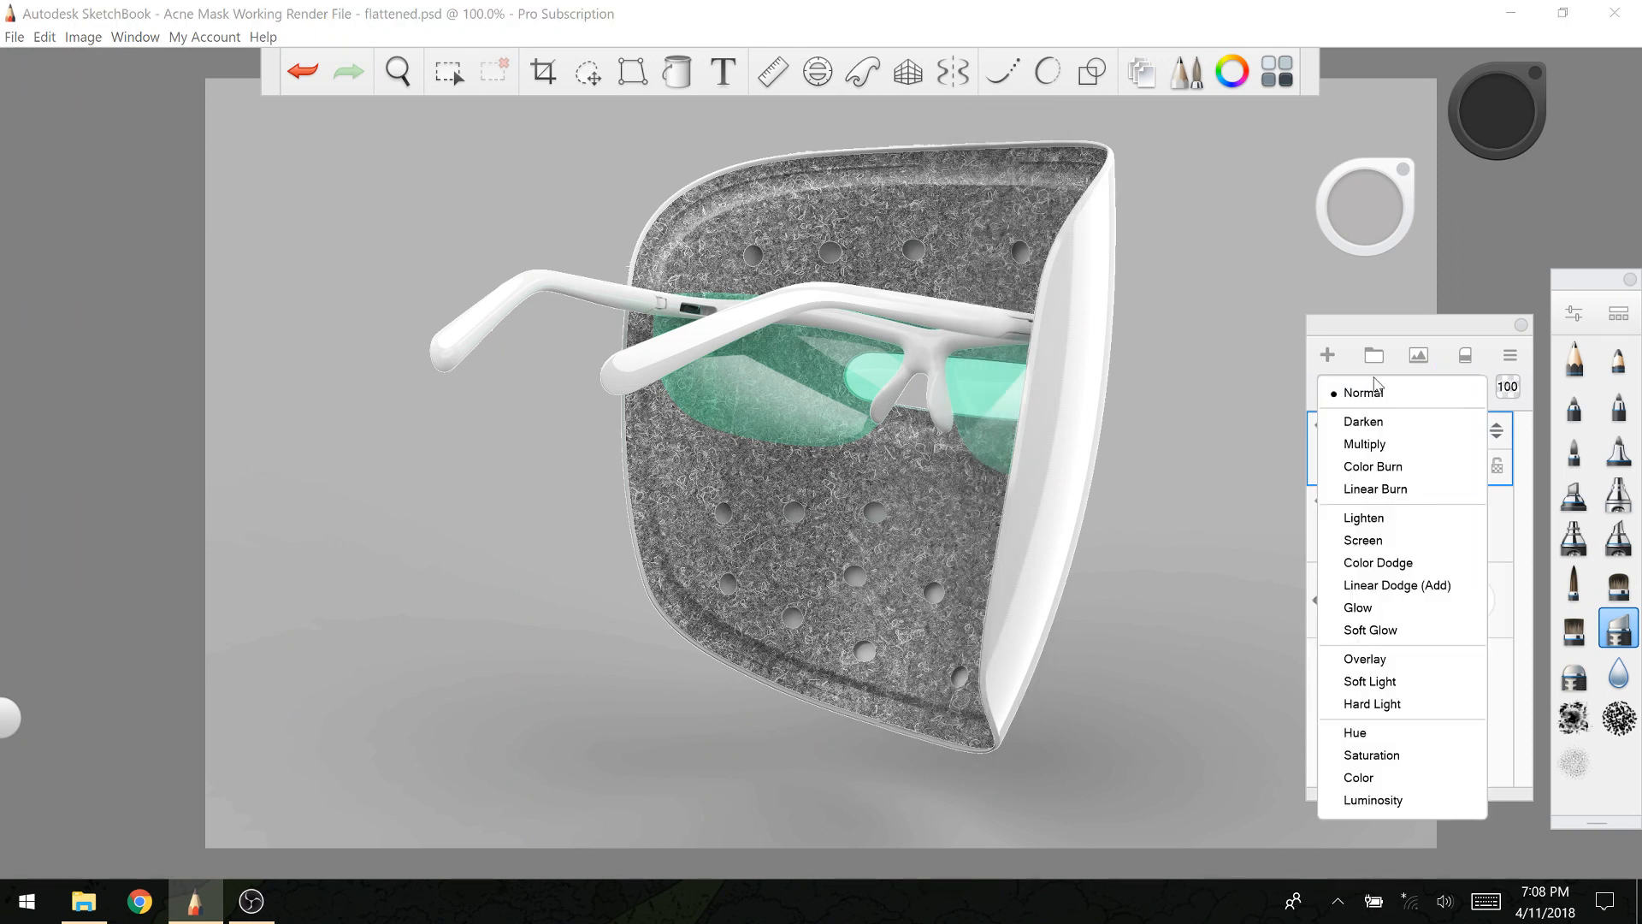
left_click(1358, 390)
left_click(1358, 391)
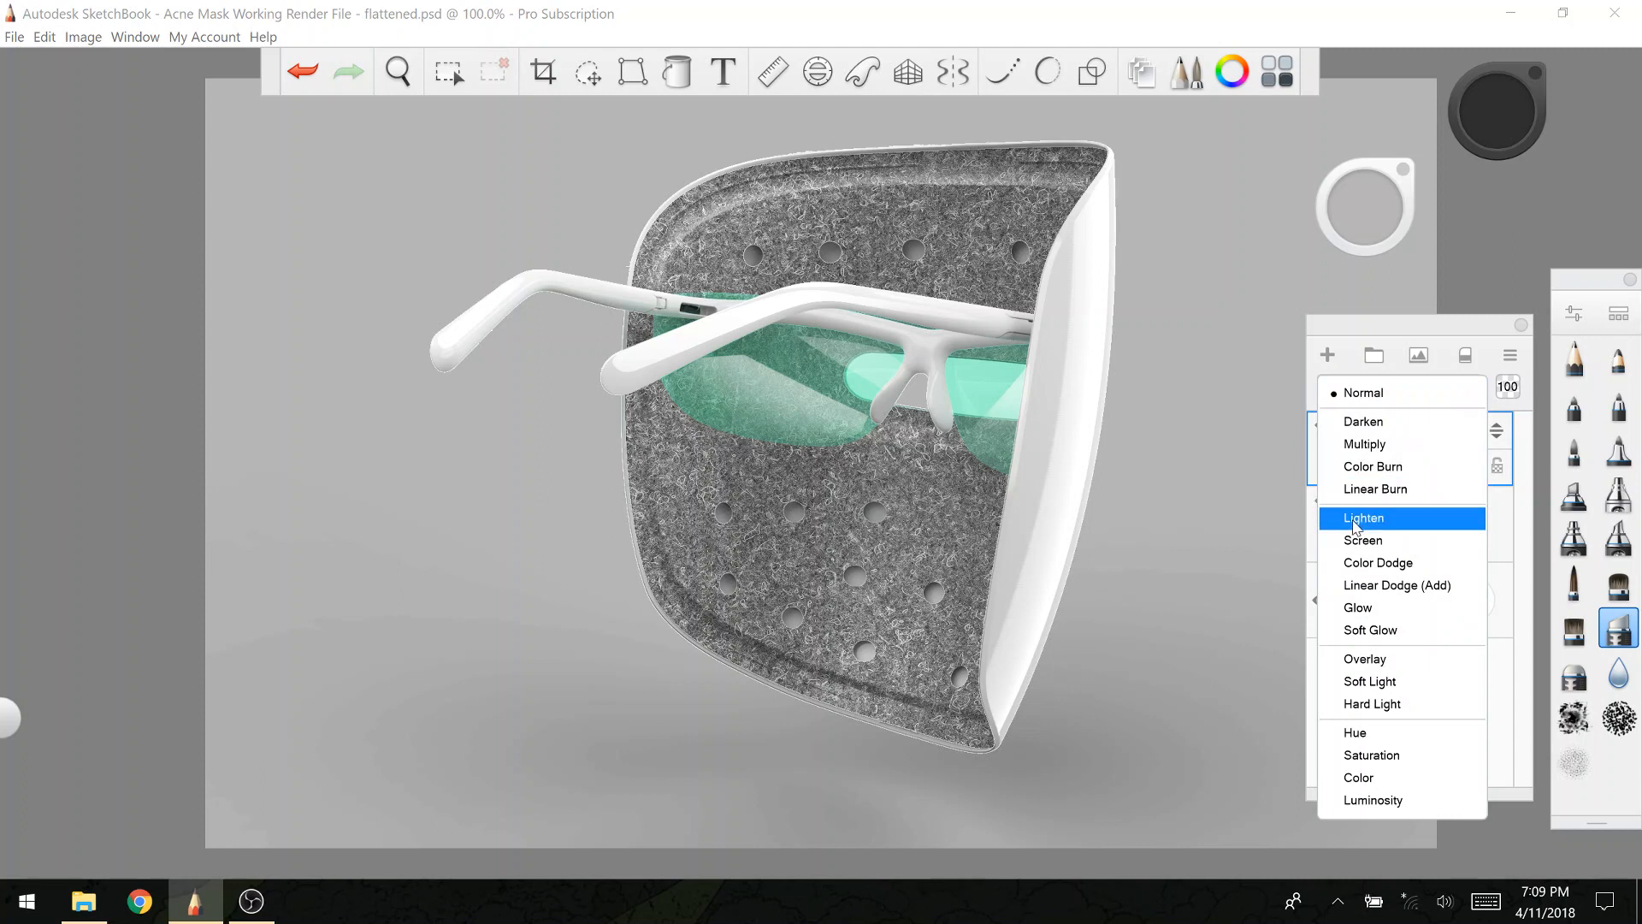
left_click(1360, 519)
left_click(1354, 393)
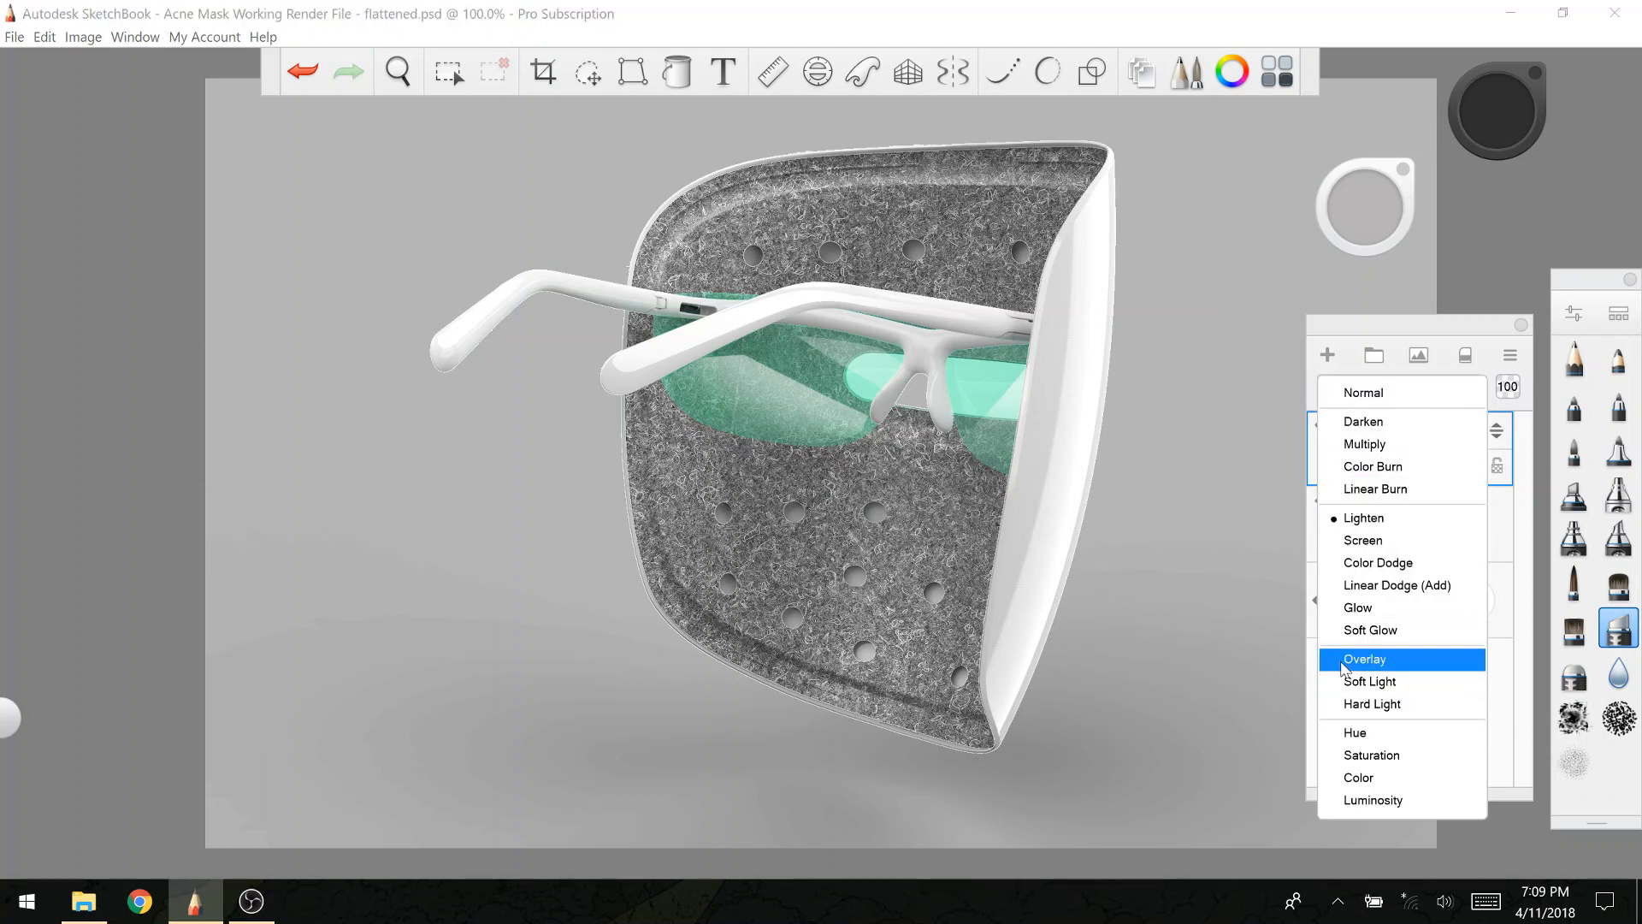
left_click(1347, 340)
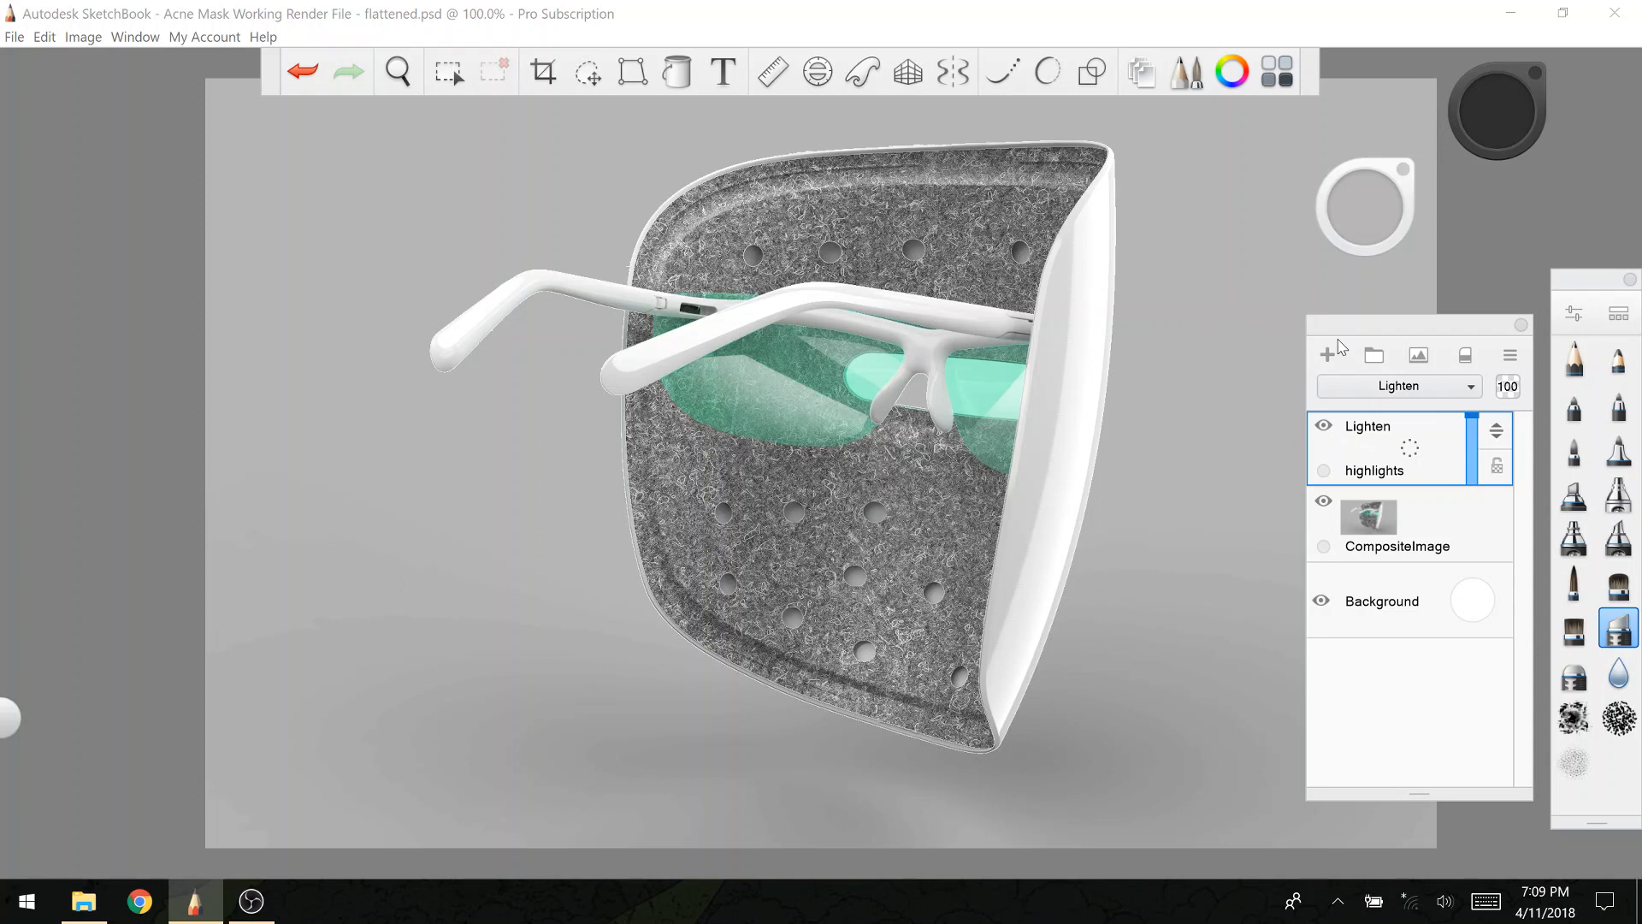
left_click(1372, 395)
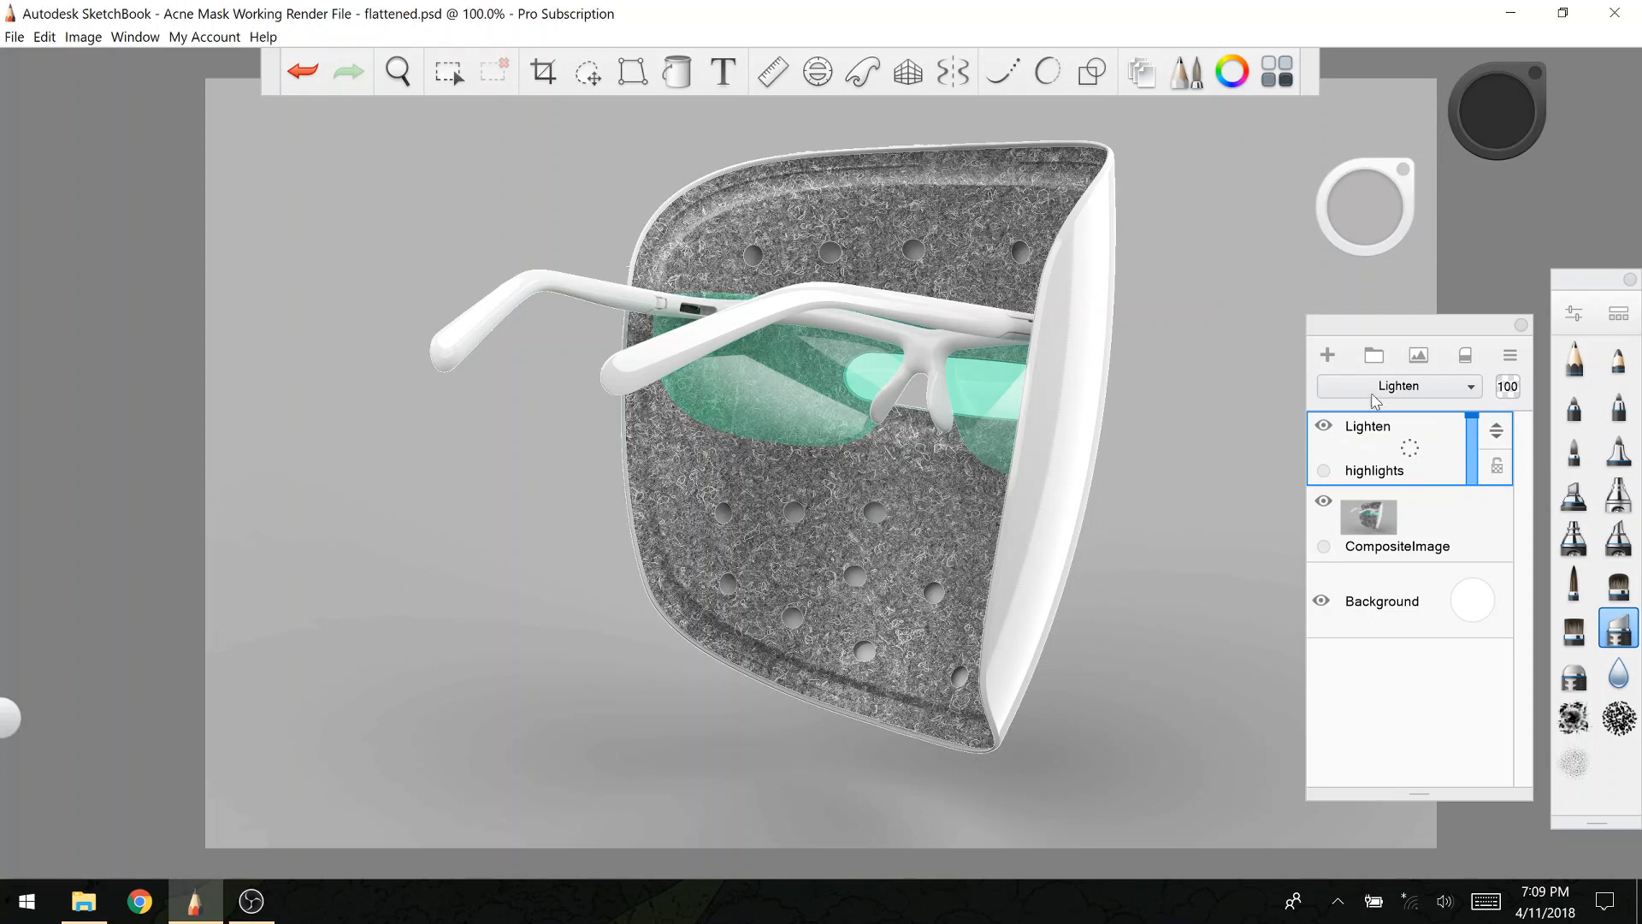
left_click(1370, 395)
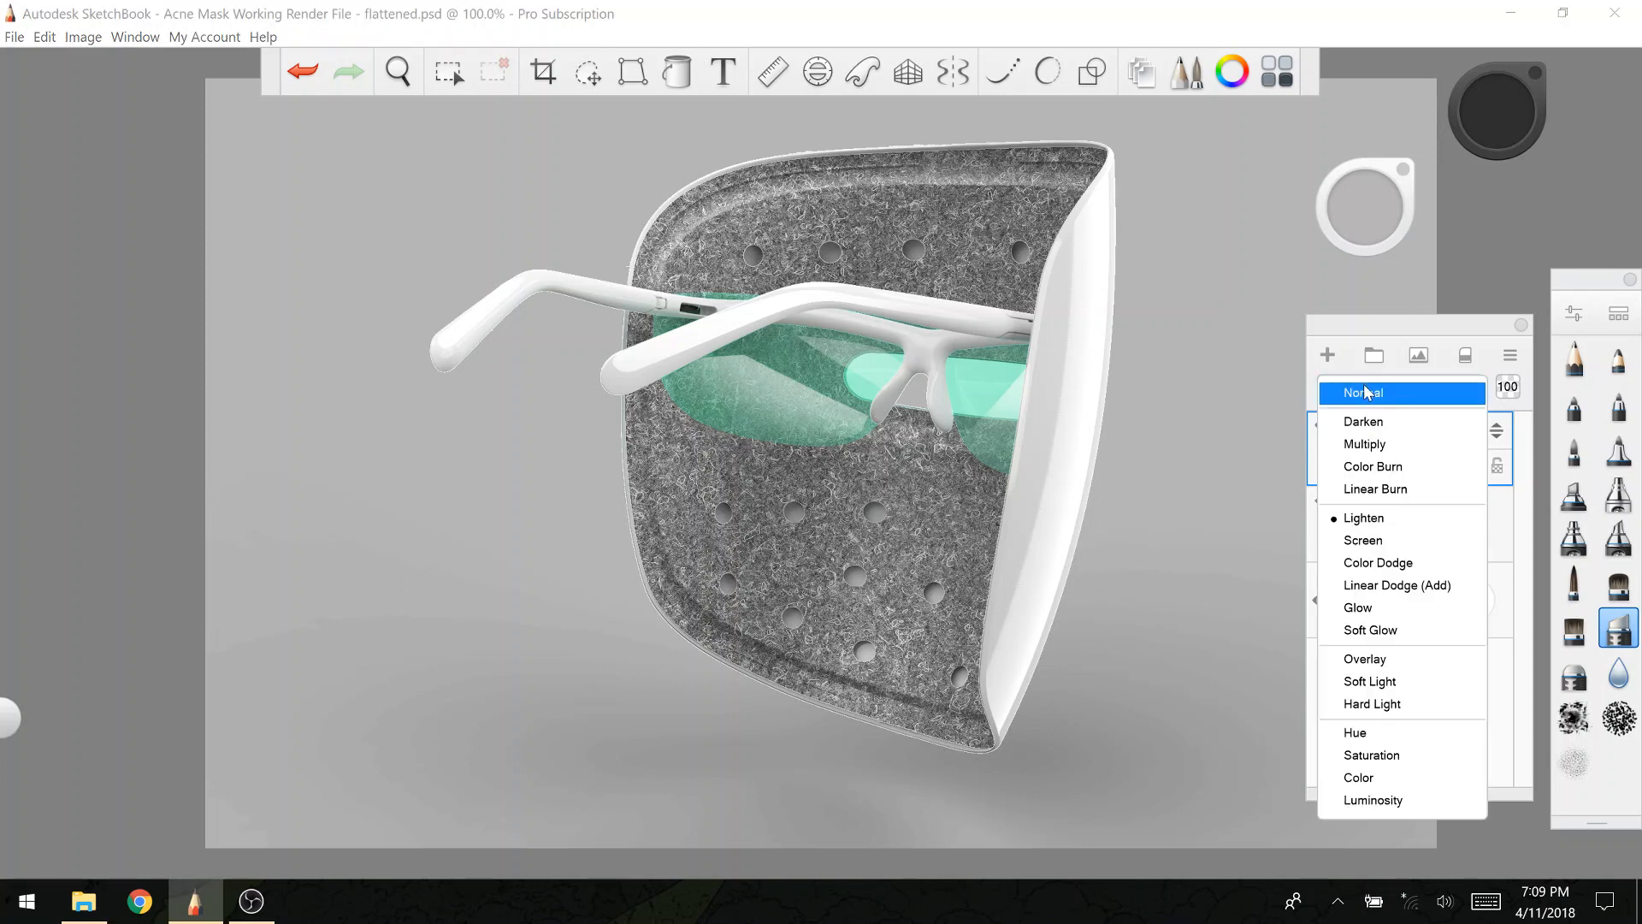
left_click(1368, 390)
Step: Add a new layer above highlights and set its blend mode to Multiply
left_click(1330, 354)
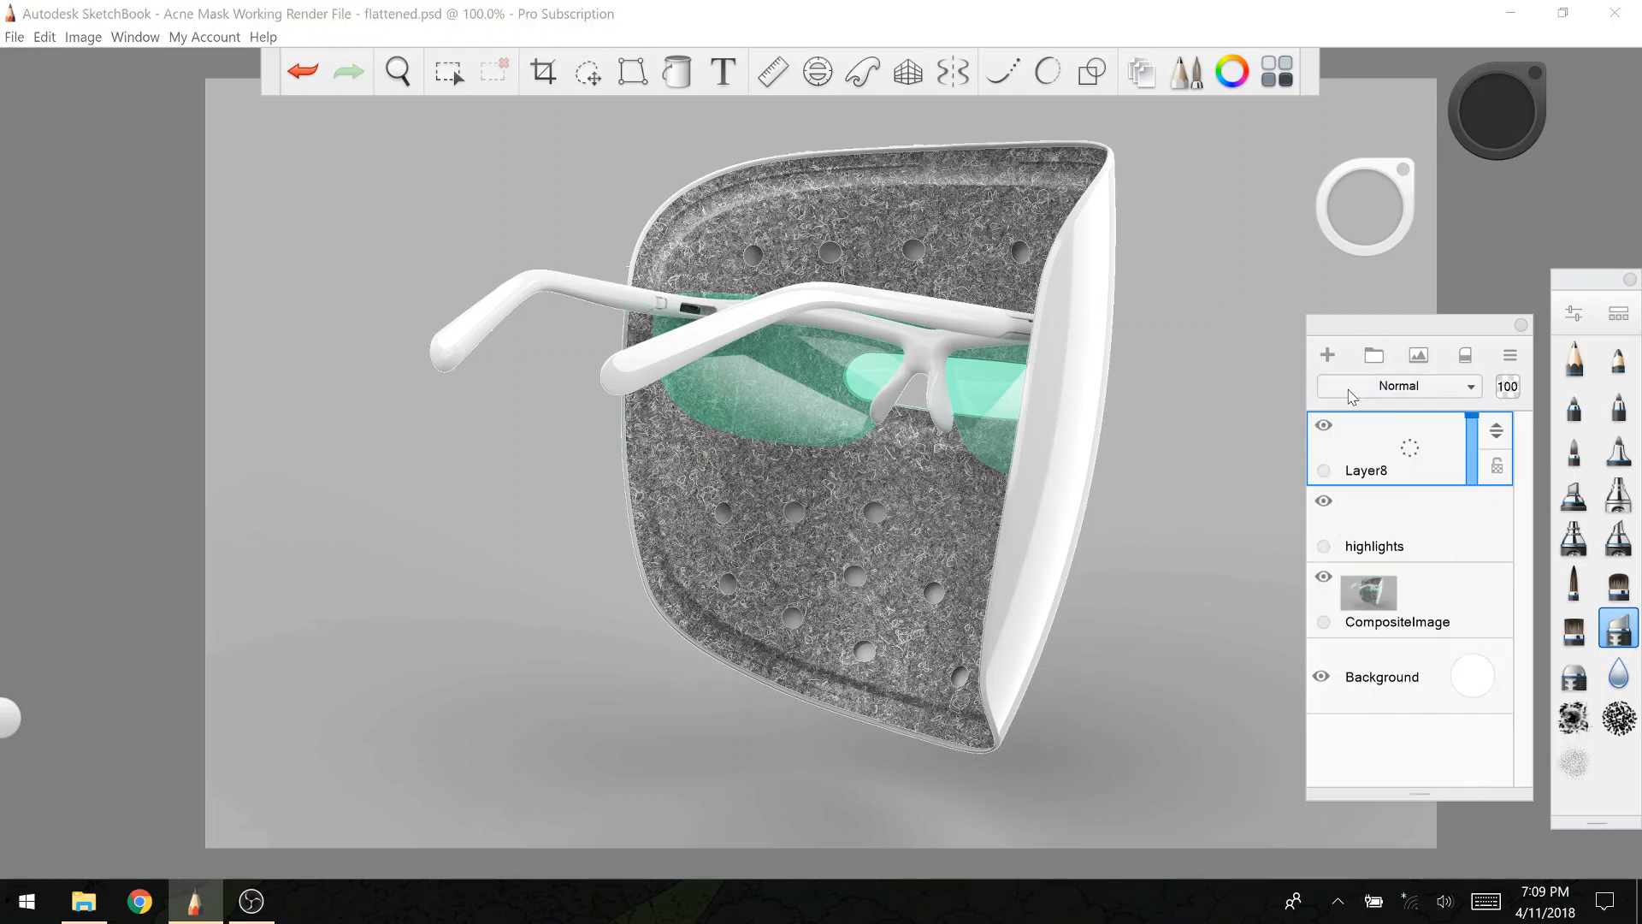
left_click(1368, 386)
left_click(1338, 438)
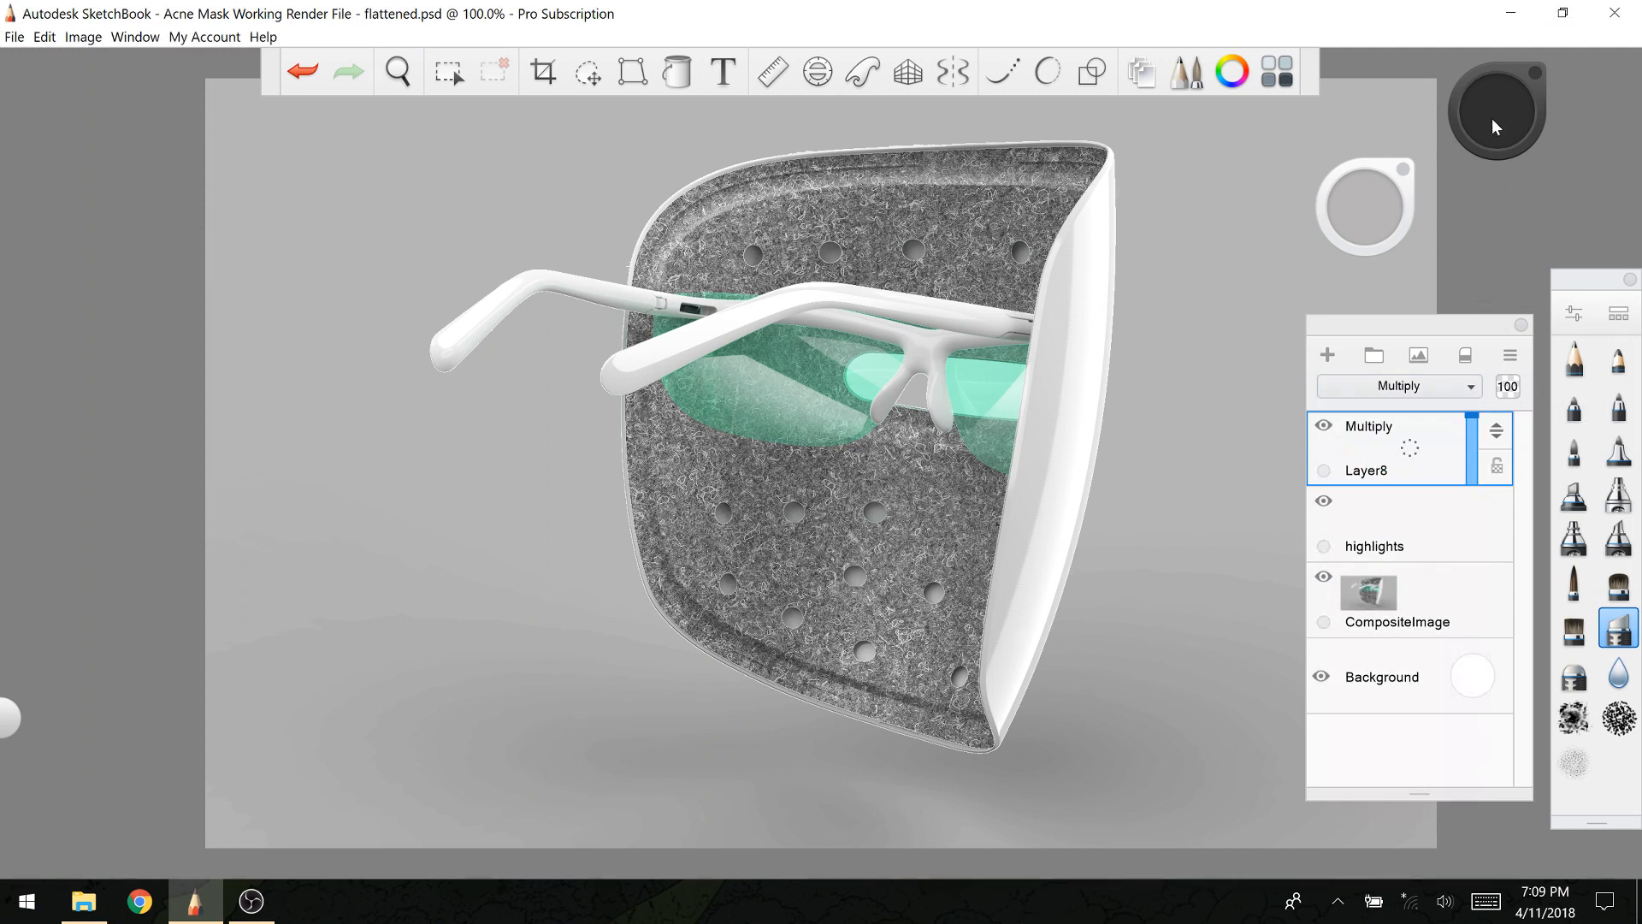
Step: Airbrush a dark grey shadow along the felt's edge beside the white shell, redoing the first stroke with a resized brush
left_click_drag(1495, 127, 1492, 135)
left_click(1618, 491)
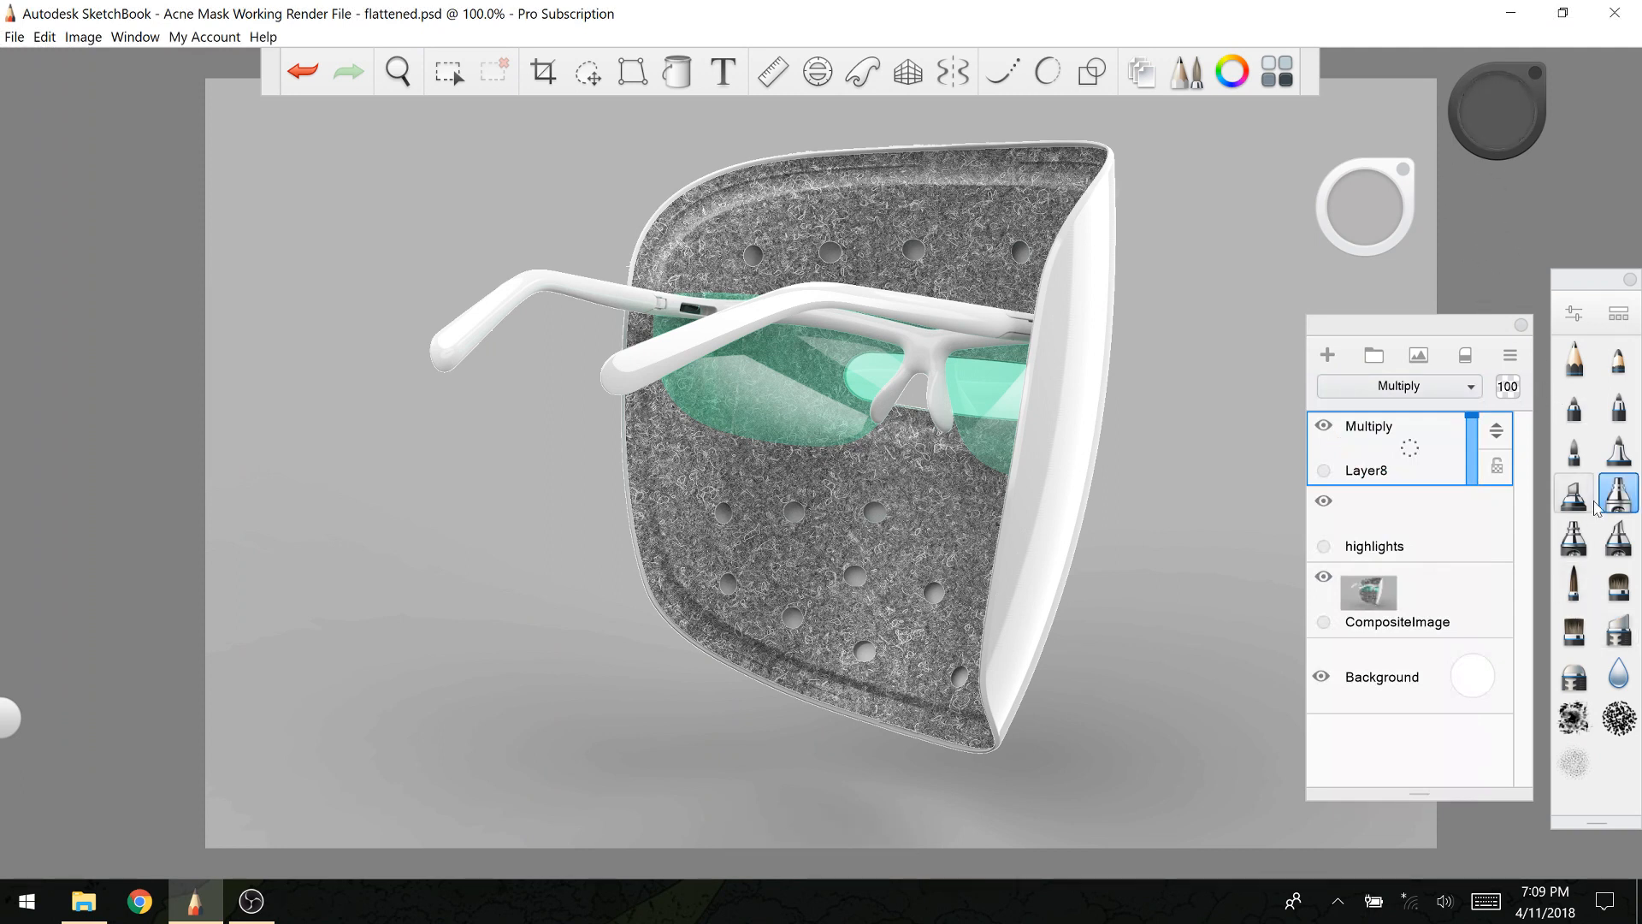
left_click_drag(1365, 207, 1364, 202)
left_click_drag(1065, 218, 984, 796)
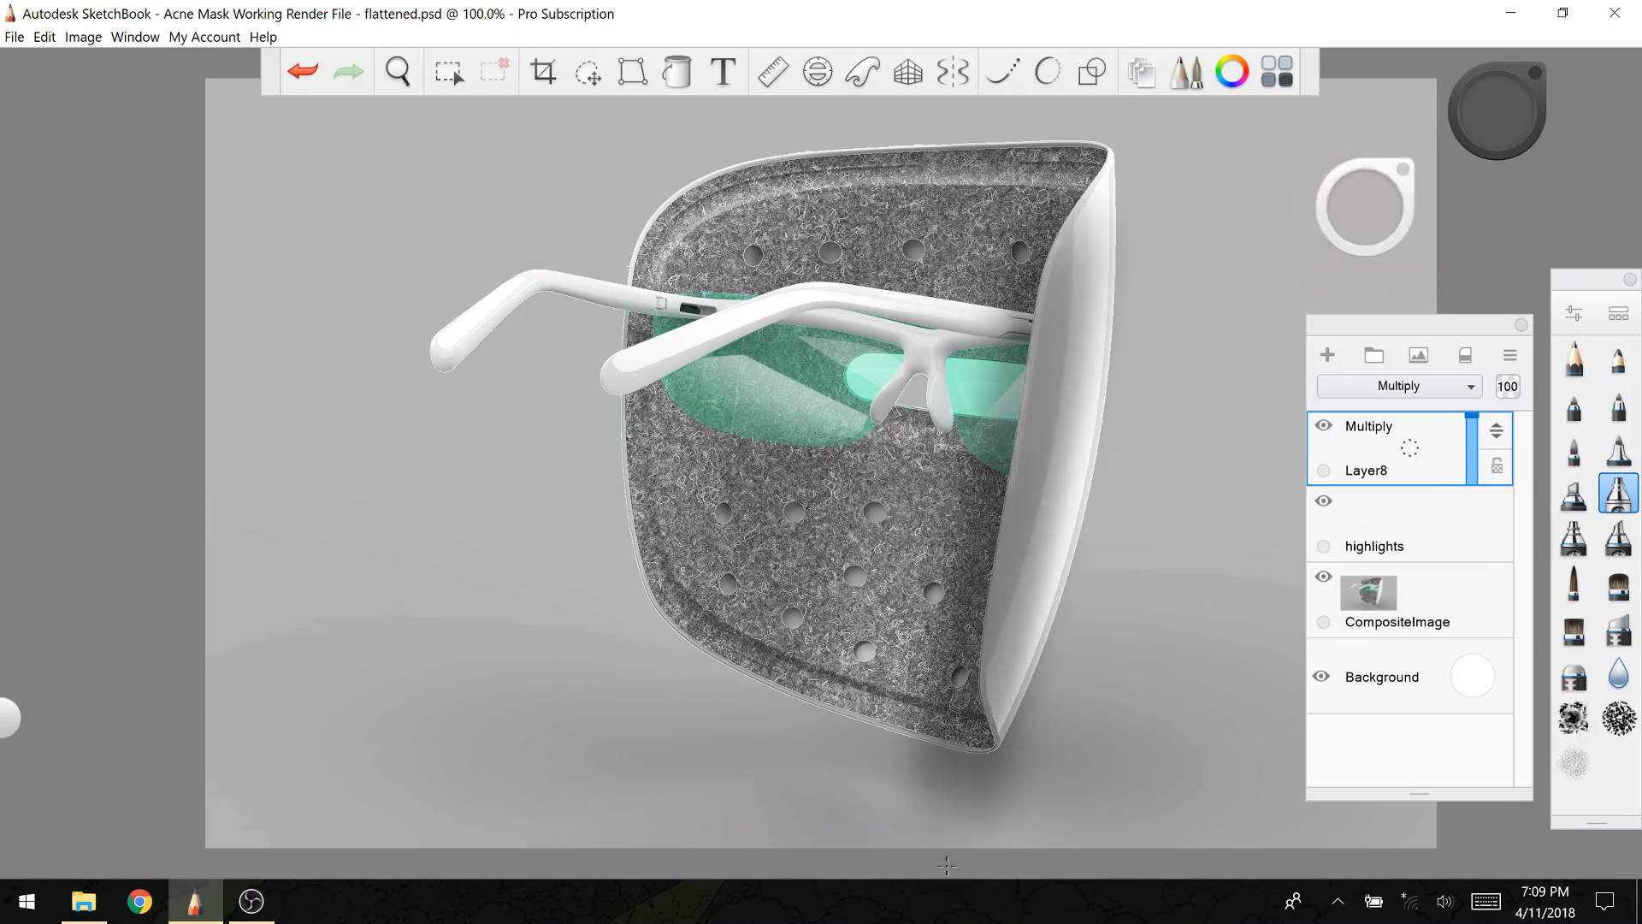
key("ctrl+z")
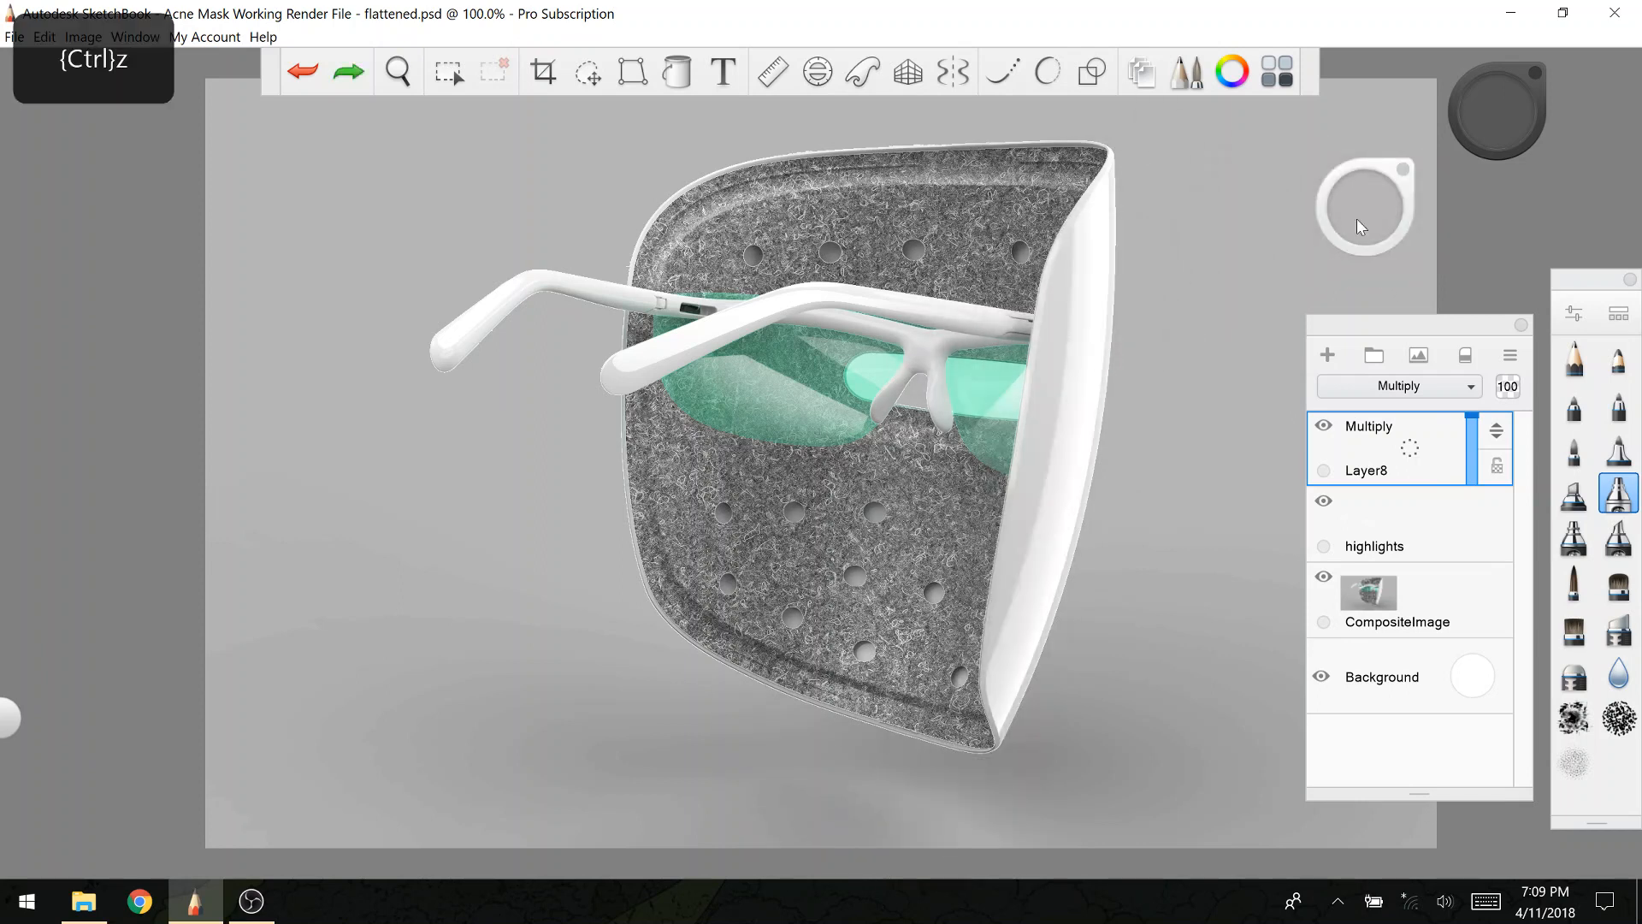
left_click_drag(1365, 207, 1367, 220)
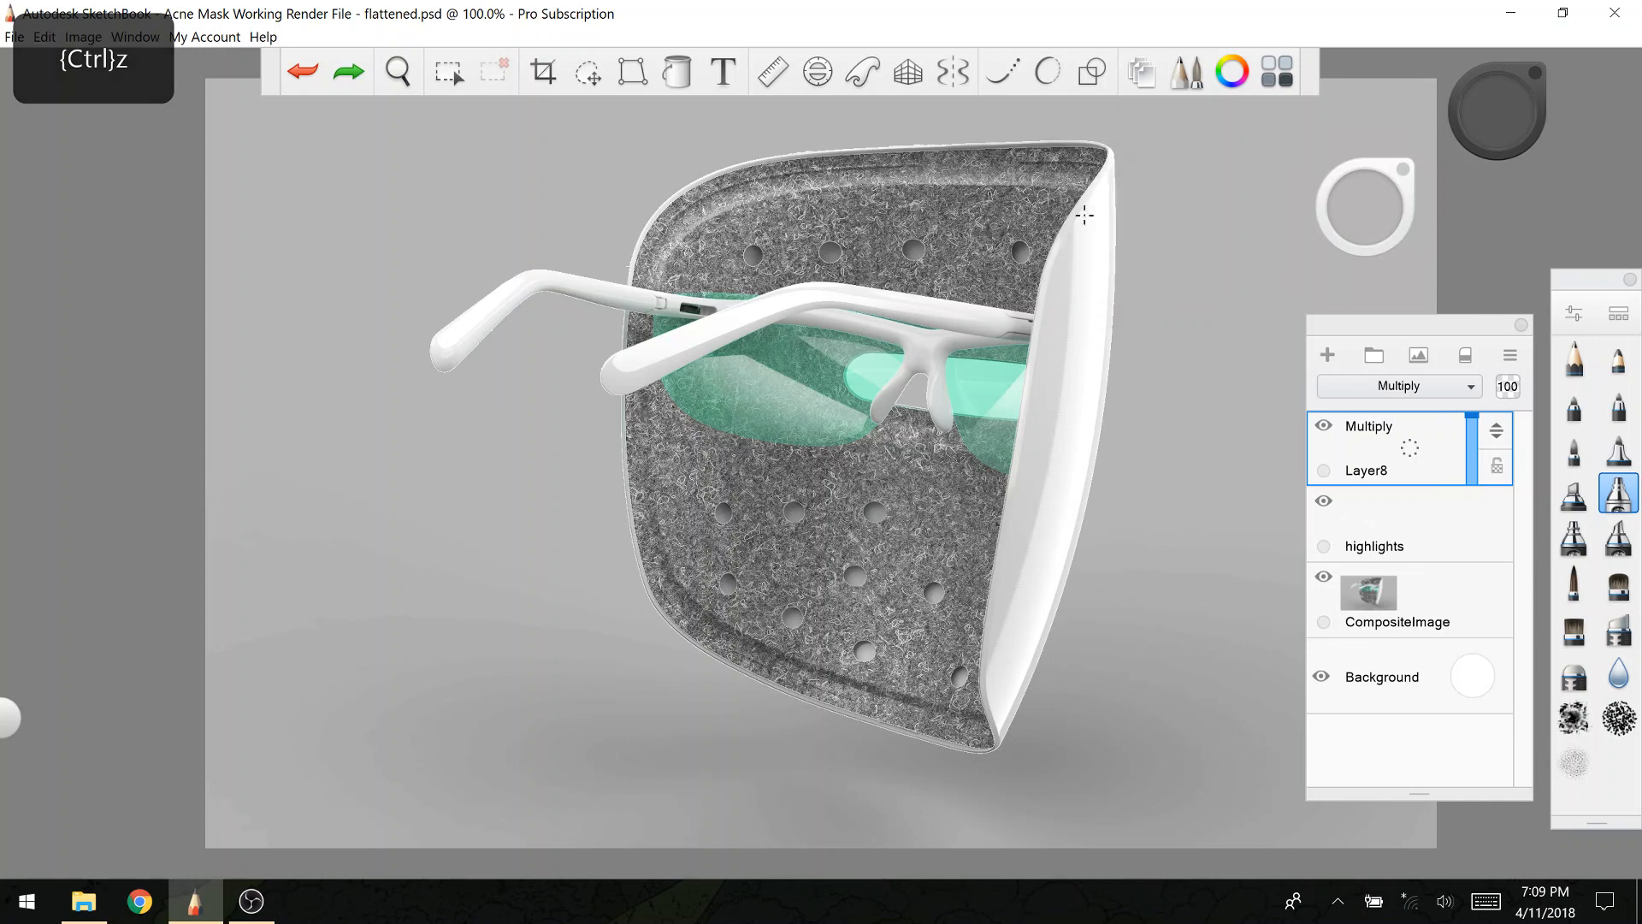
mouse_move(1076, 225)
left_mouse_down()
mouse_move(1018, 684)
mouse_move(984, 787)
left_mouse_up()
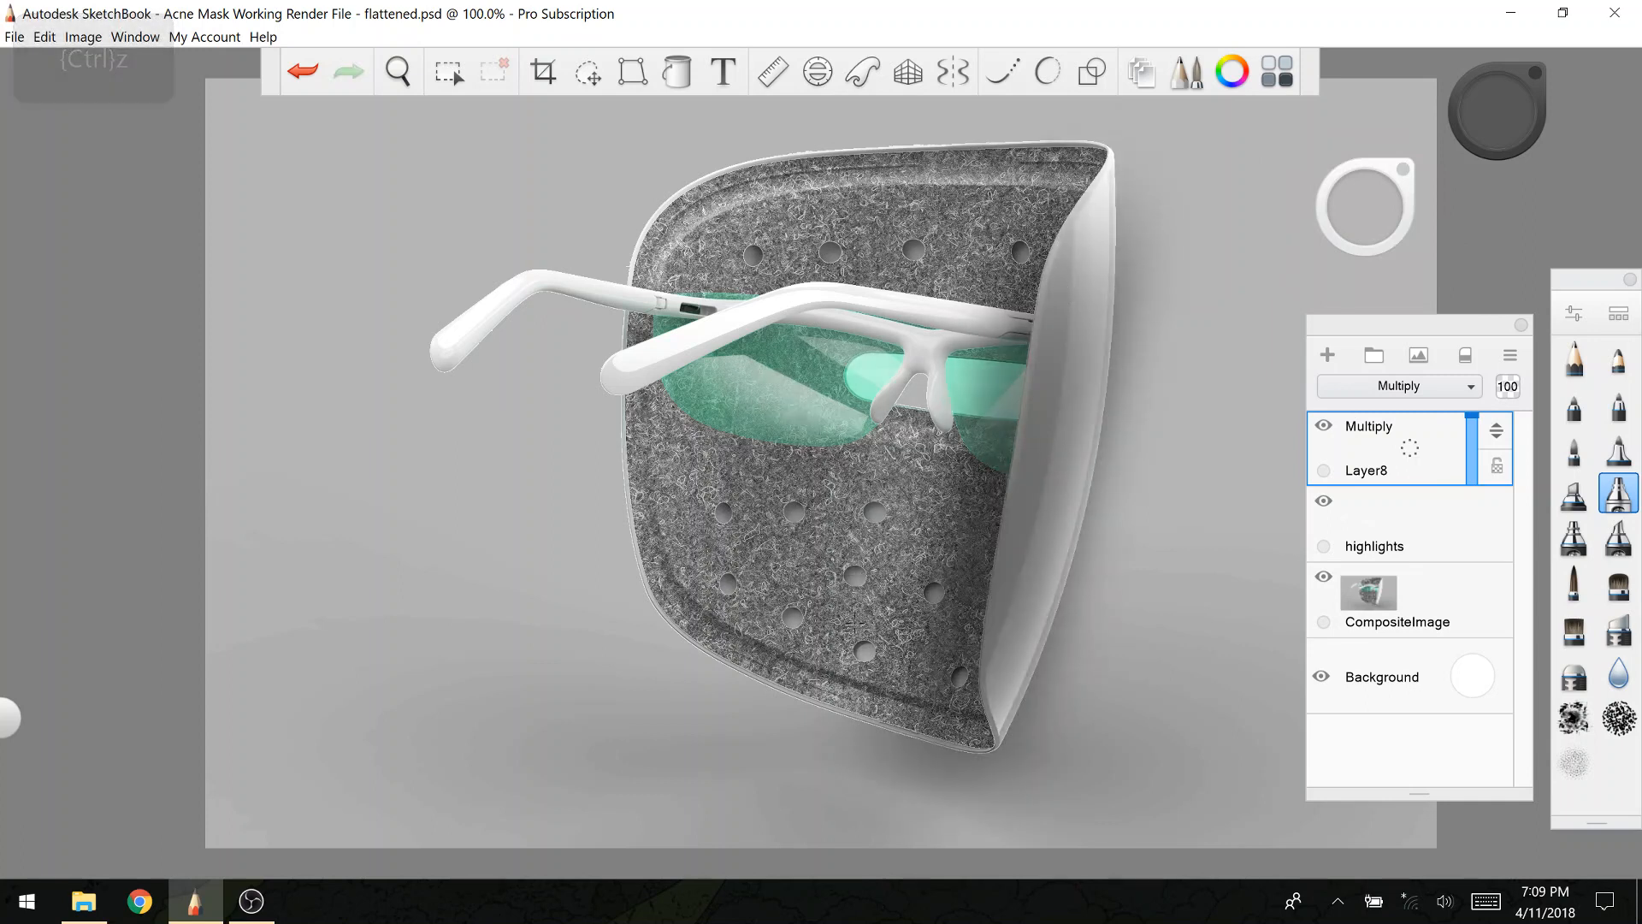
Step: Erase the shadow from the outer part of the white shell with a resized hard eraser, undoing a stray stroke
left_click(1619, 631)
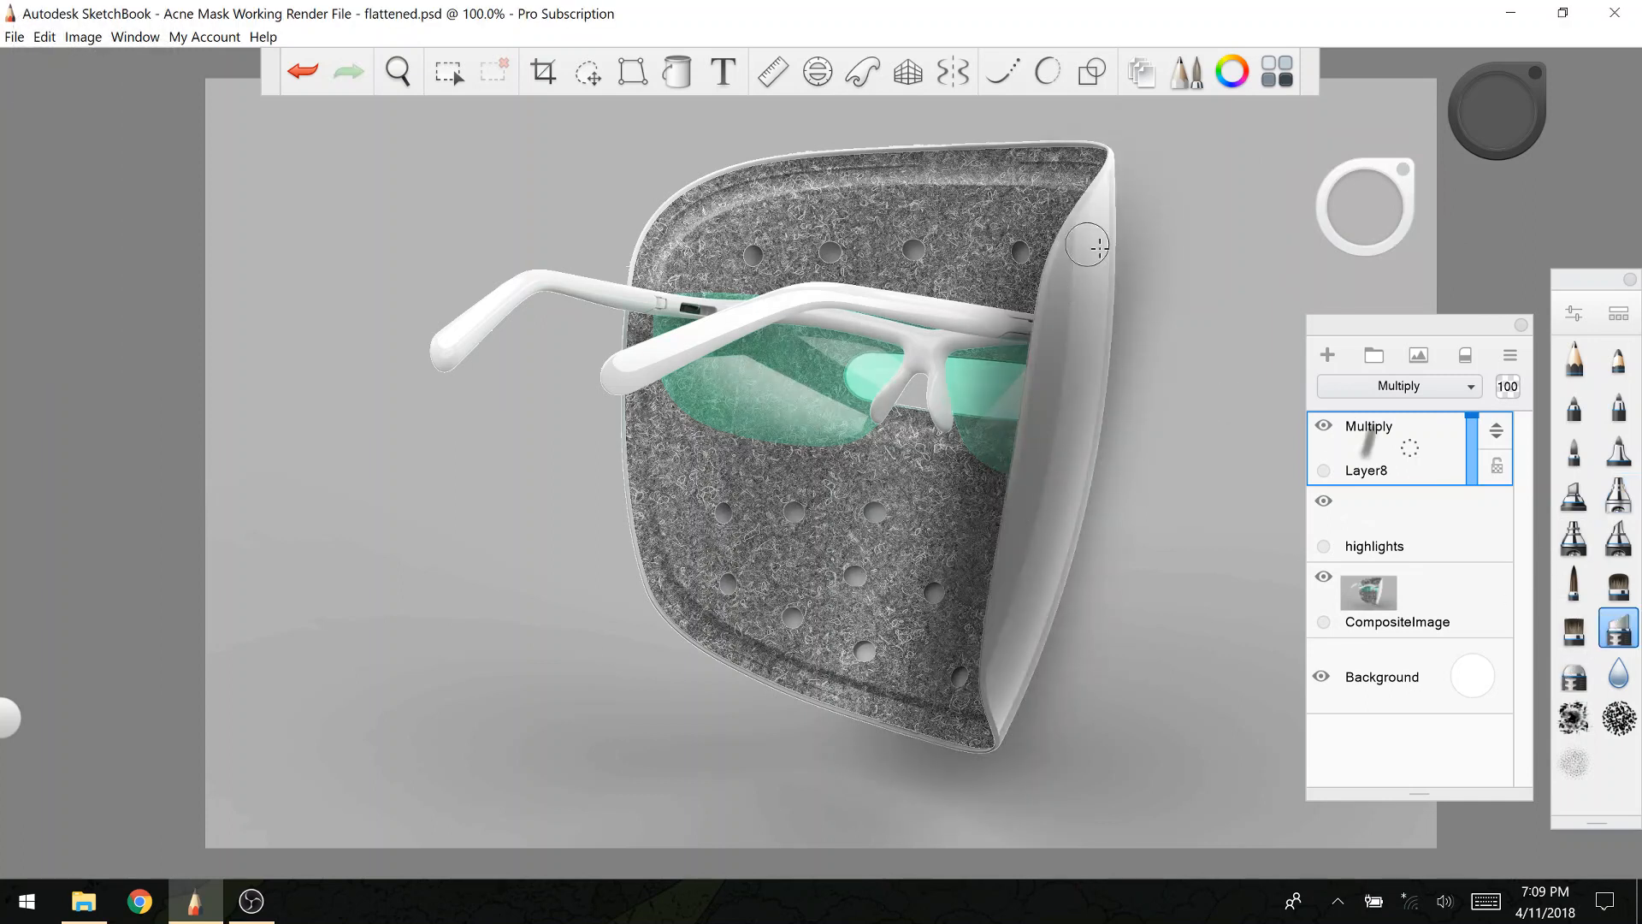
left_click_drag(1365, 214, 1363, 220)
mouse_move(1145, 227)
left_mouse_down()
mouse_move(1038, 621)
mouse_move(1016, 638)
mouse_move(1103, 226)
left_mouse_up()
left_click_drag(1150, 162, 1050, 603)
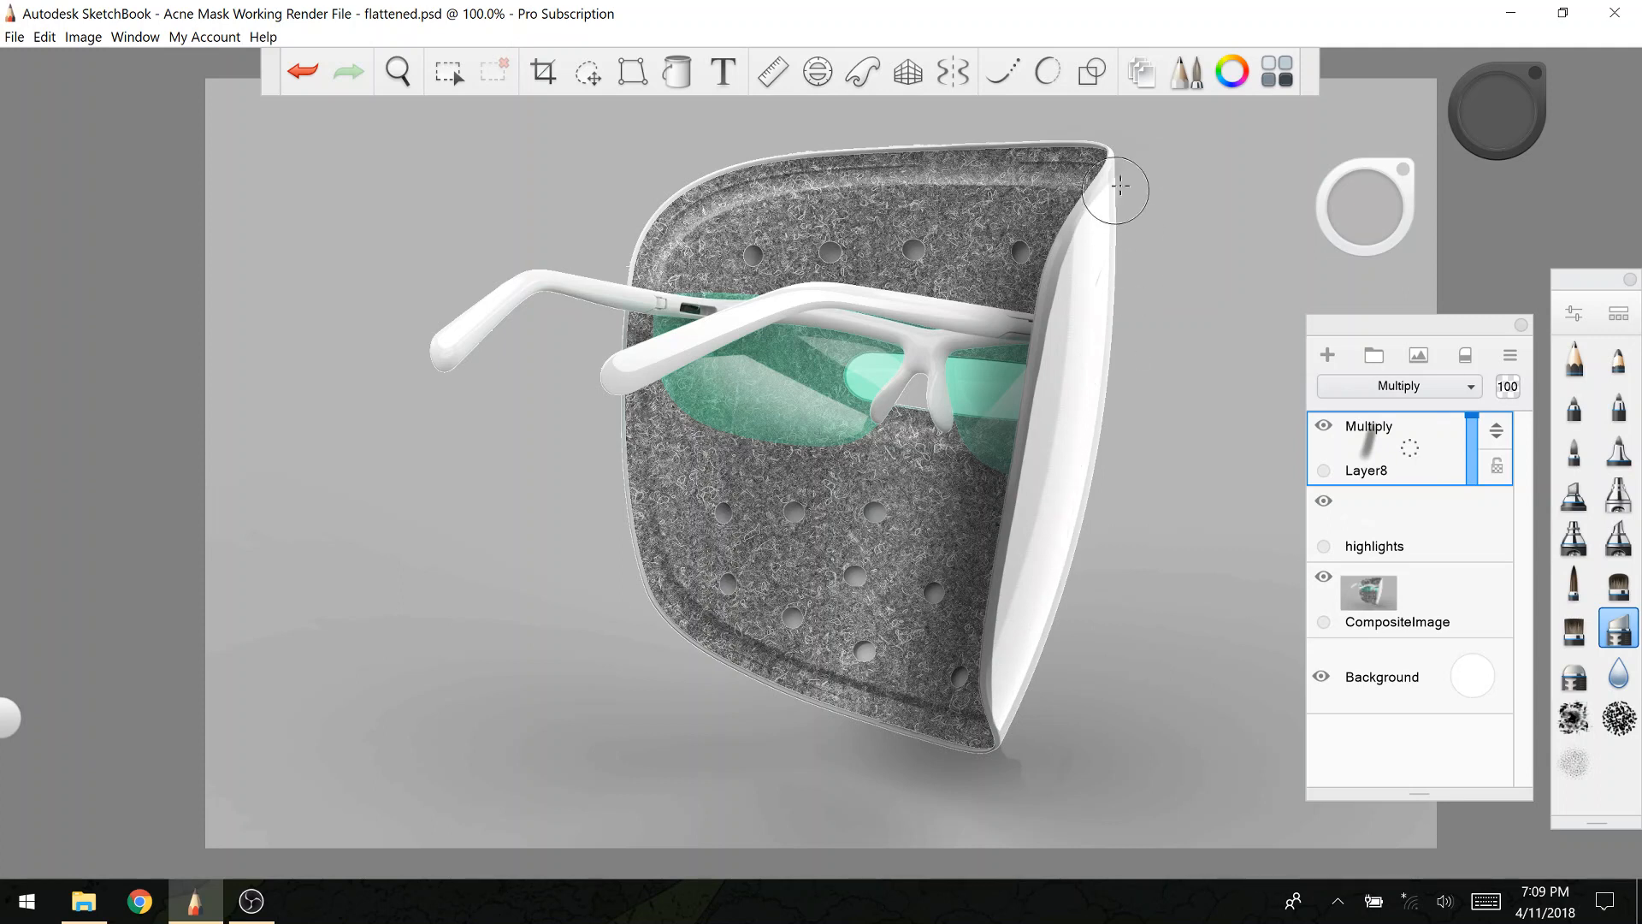
mouse_move(1109, 184)
left_mouse_down()
mouse_move(1033, 354)
mouse_move(1003, 611)
mouse_move(1025, 707)
mouse_move(988, 701)
left_mouse_up()
key("ctrl+z")
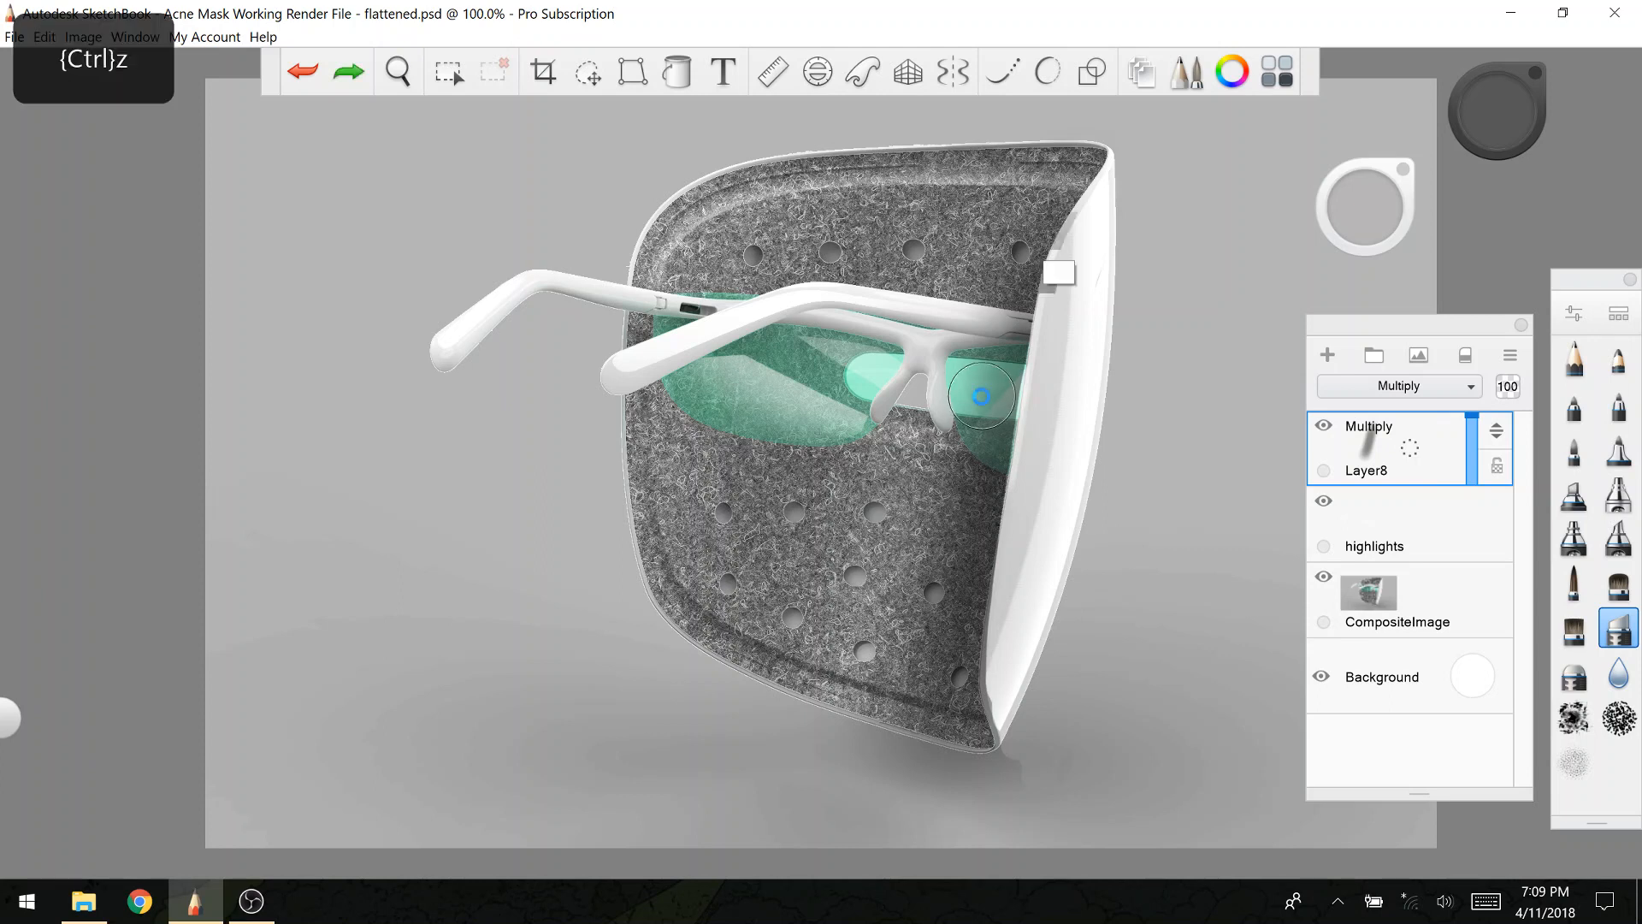
mouse_move(1114, 187)
left_mouse_down()
mouse_move(1040, 530)
mouse_move(1027, 715)
mouse_move(992, 770)
mouse_move(898, 780)
mouse_move(1004, 782)
left_mouse_up()
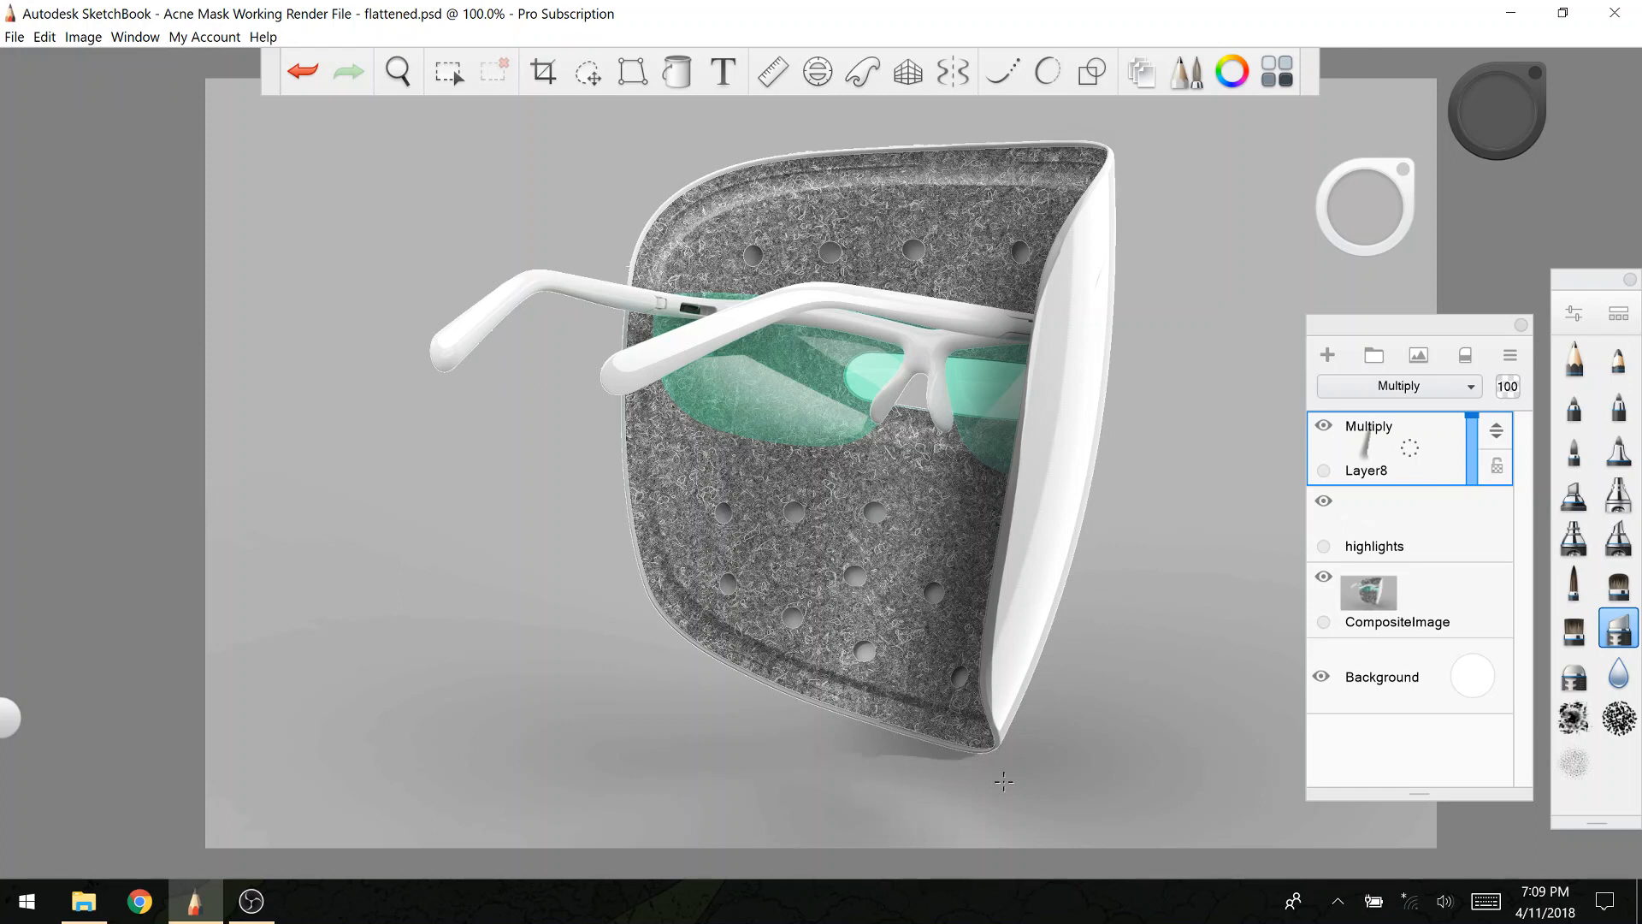
Step: Erase the shadow spill on the background below the mask's lower edge, undoing and redoing a stroke
left_click_drag(739, 725, 952, 757)
mouse_move(814, 735)
left_mouse_down()
mouse_move(967, 771)
mouse_move(813, 734)
mouse_move(1071, 774)
mouse_move(997, 774)
mouse_move(1033, 771)
left_mouse_up()
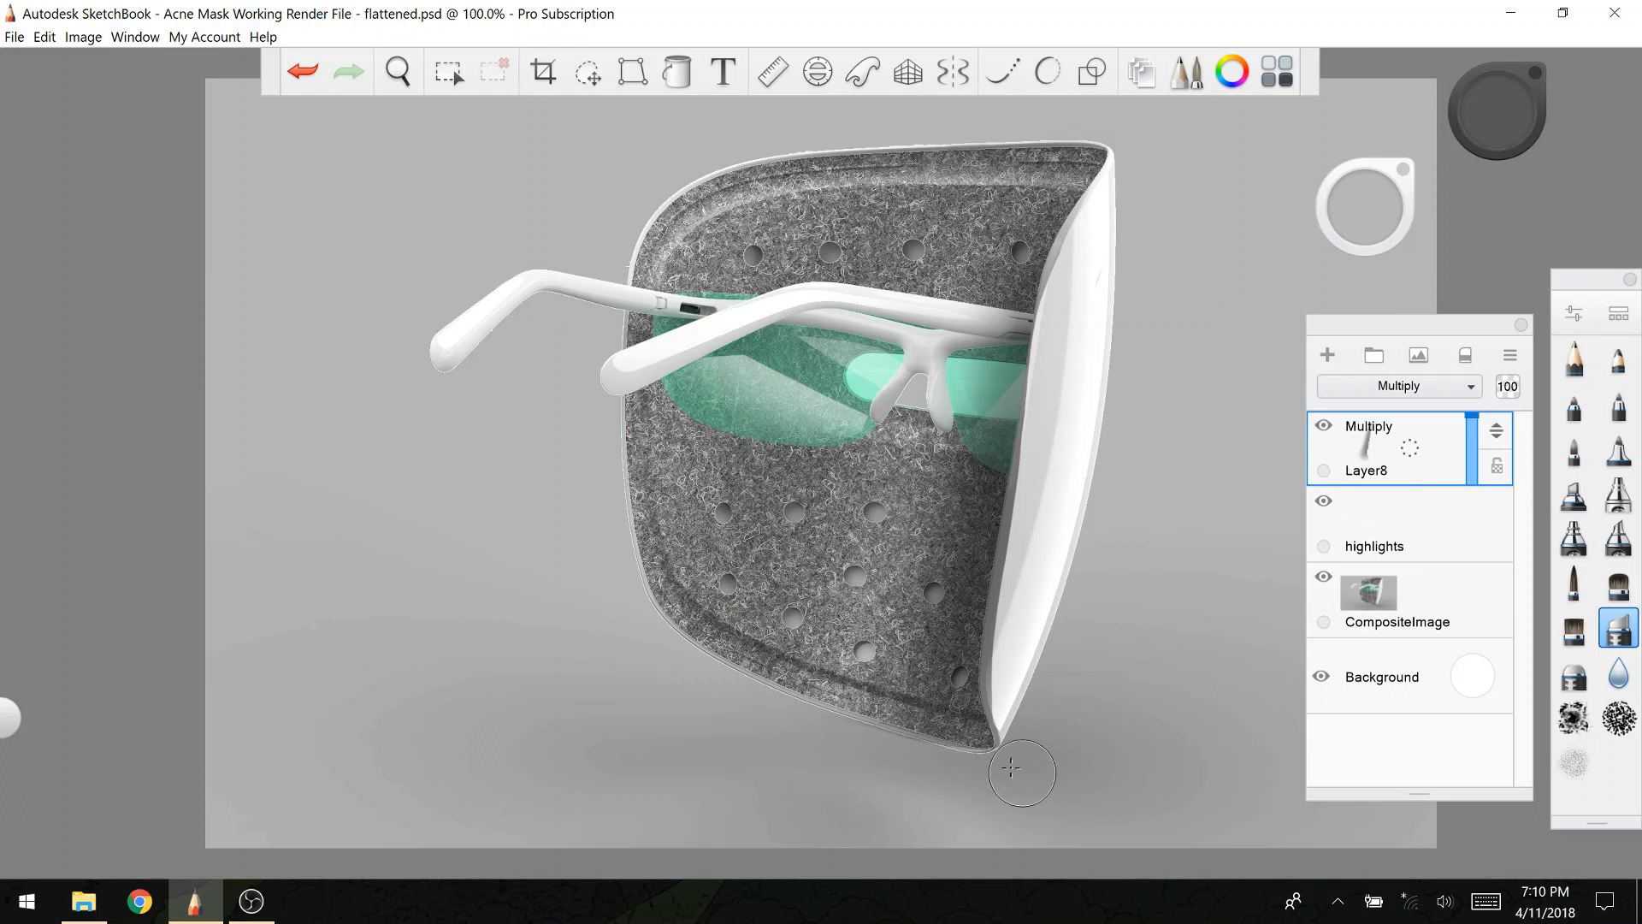
key("ctrl+z")
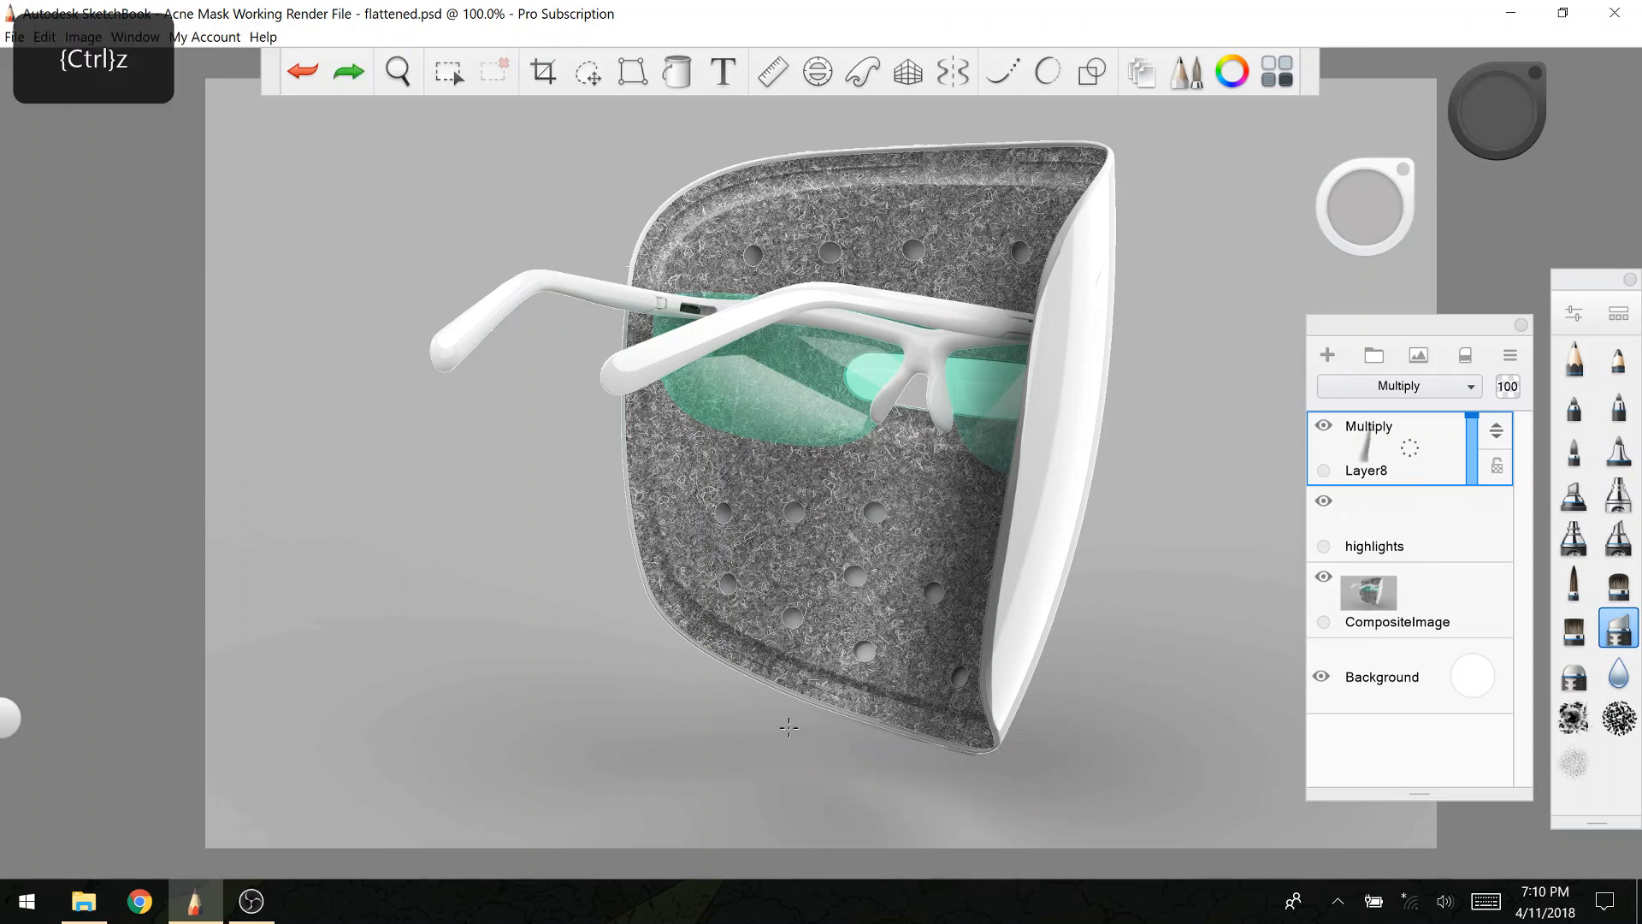
left_click_drag(789, 727, 914, 758)
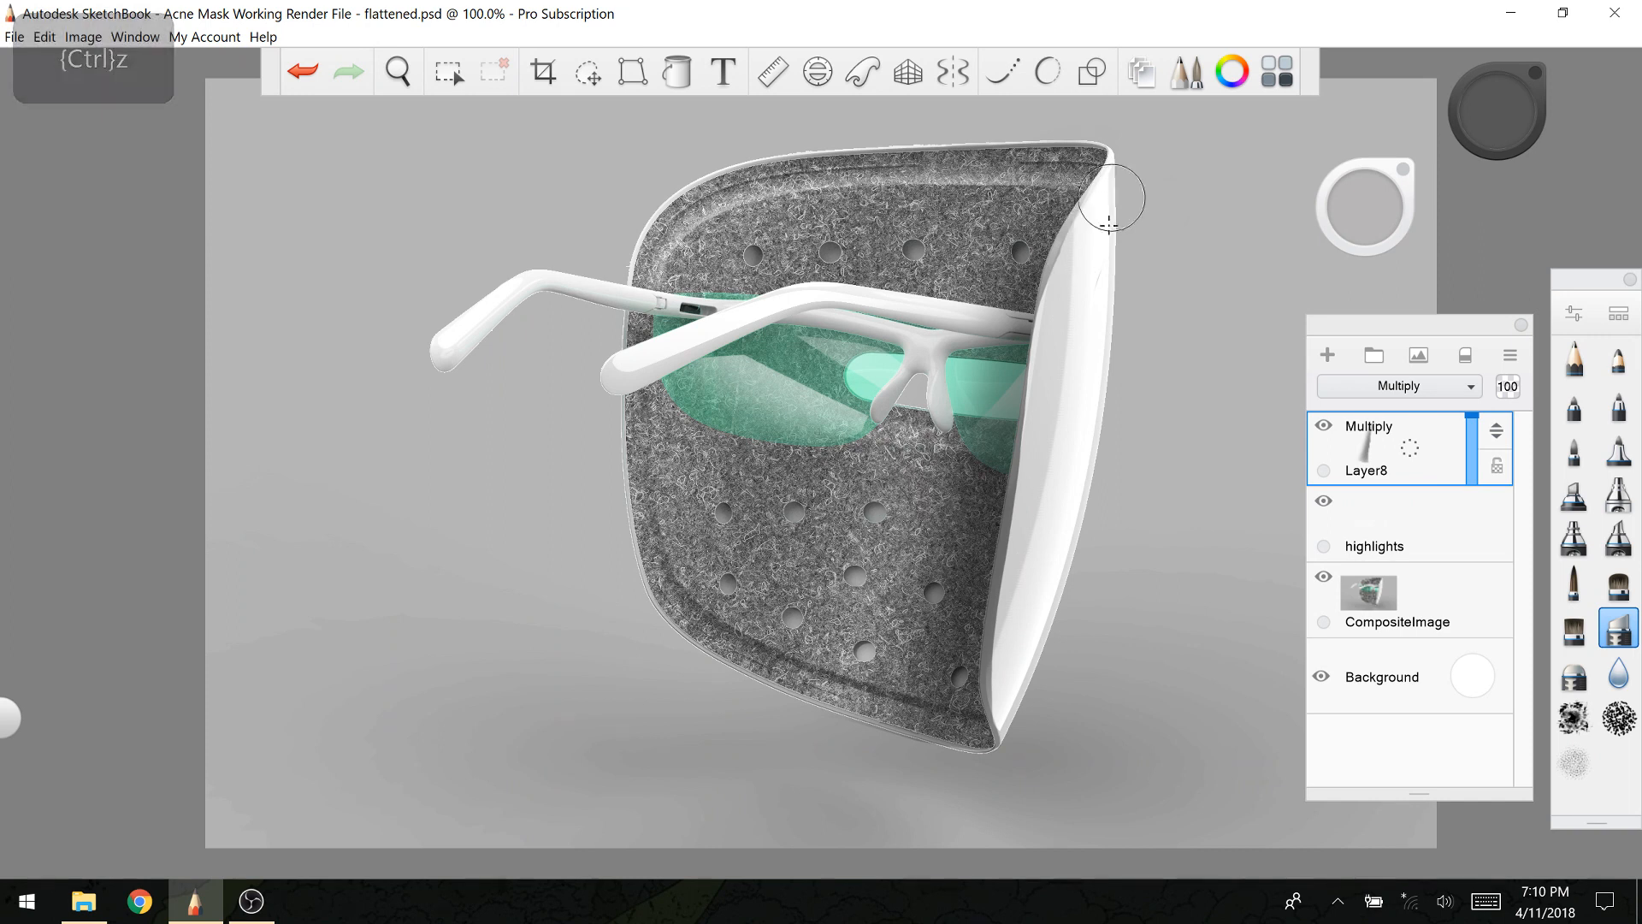
Step: Clean the remaining shadow off the white shell's inner edge with a smaller hard eraser
left_click_drag(1364, 209, 1350, 210)
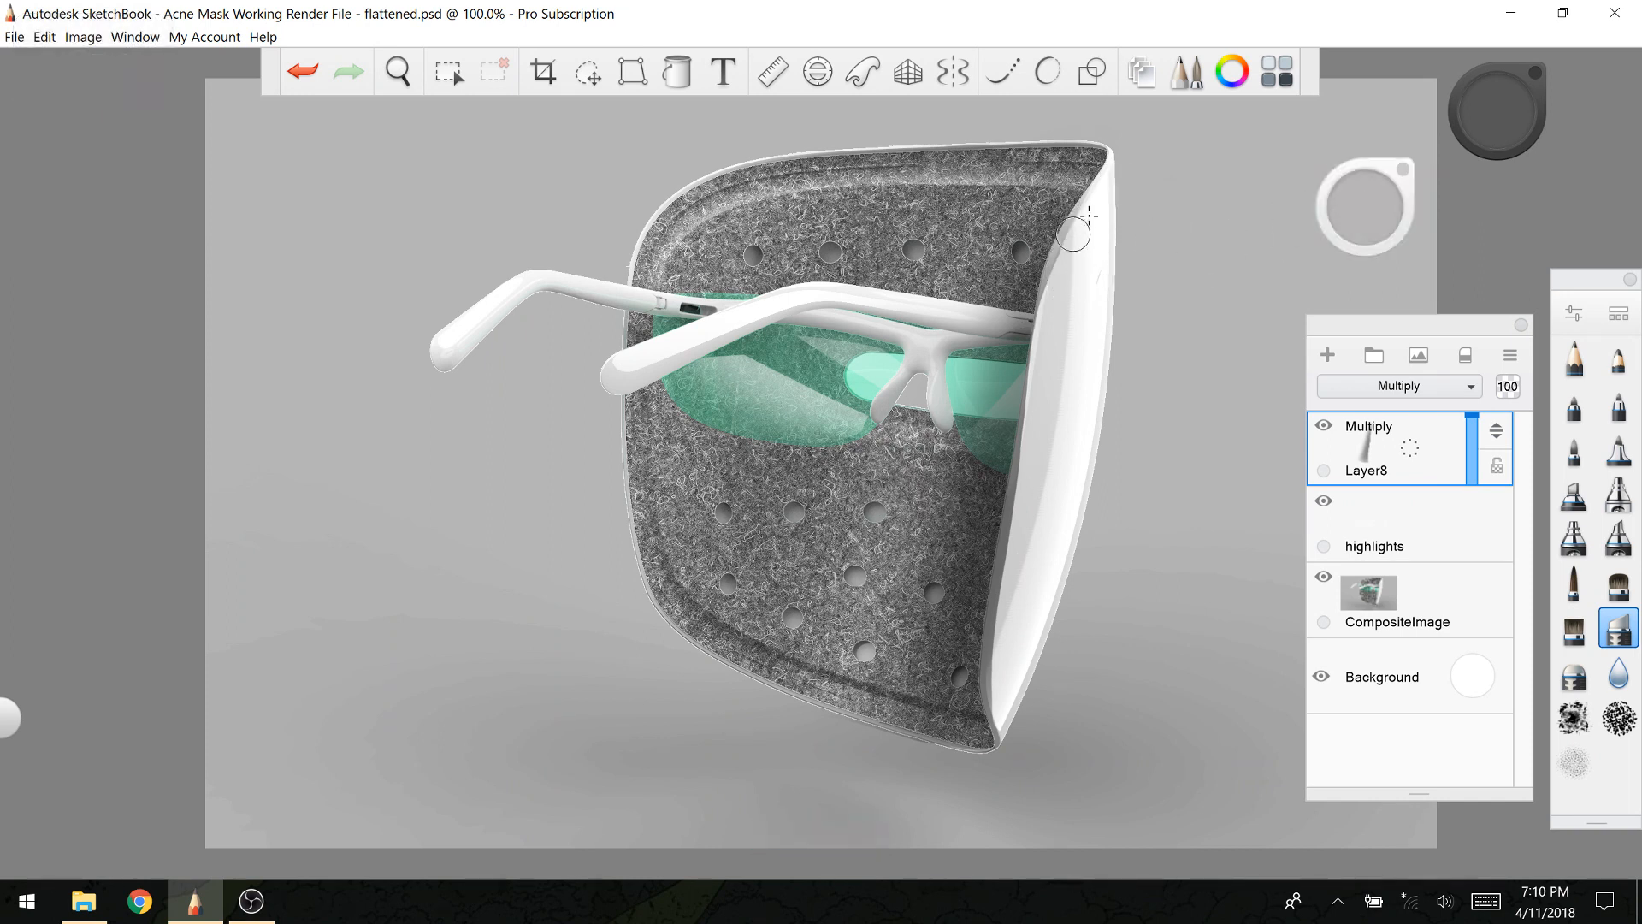
left_click_drag(1079, 217, 1100, 184)
left_click_drag(1045, 280, 995, 633)
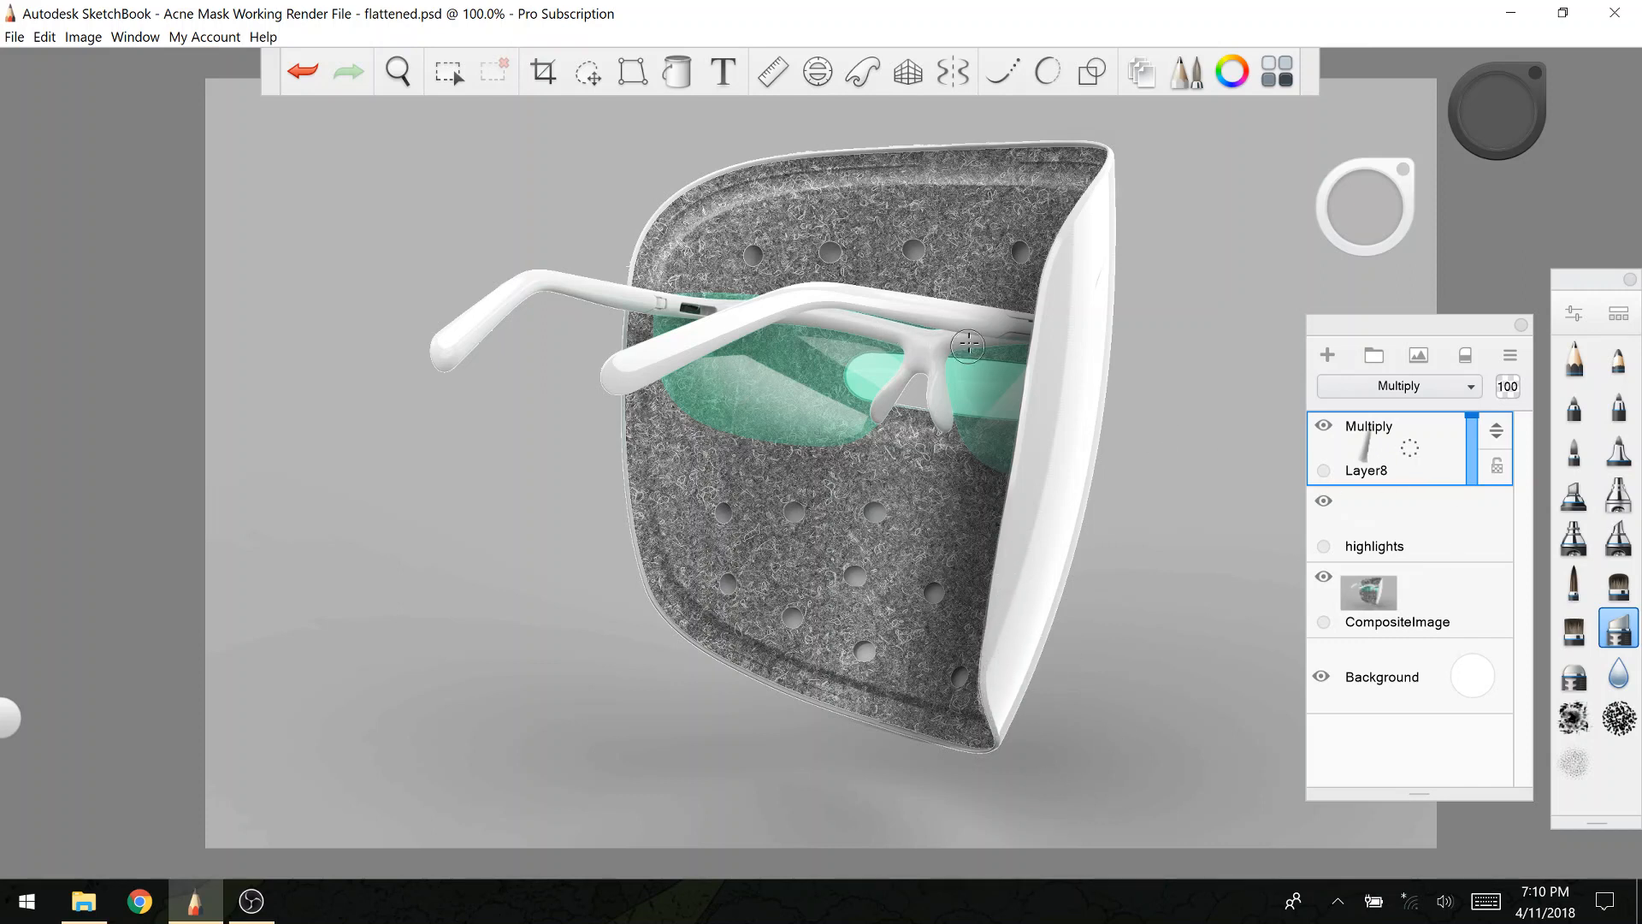
Step: Set Layer8's opacity to 62 and resize the soft eraser
left_click_drag(1472, 437, 1477, 441)
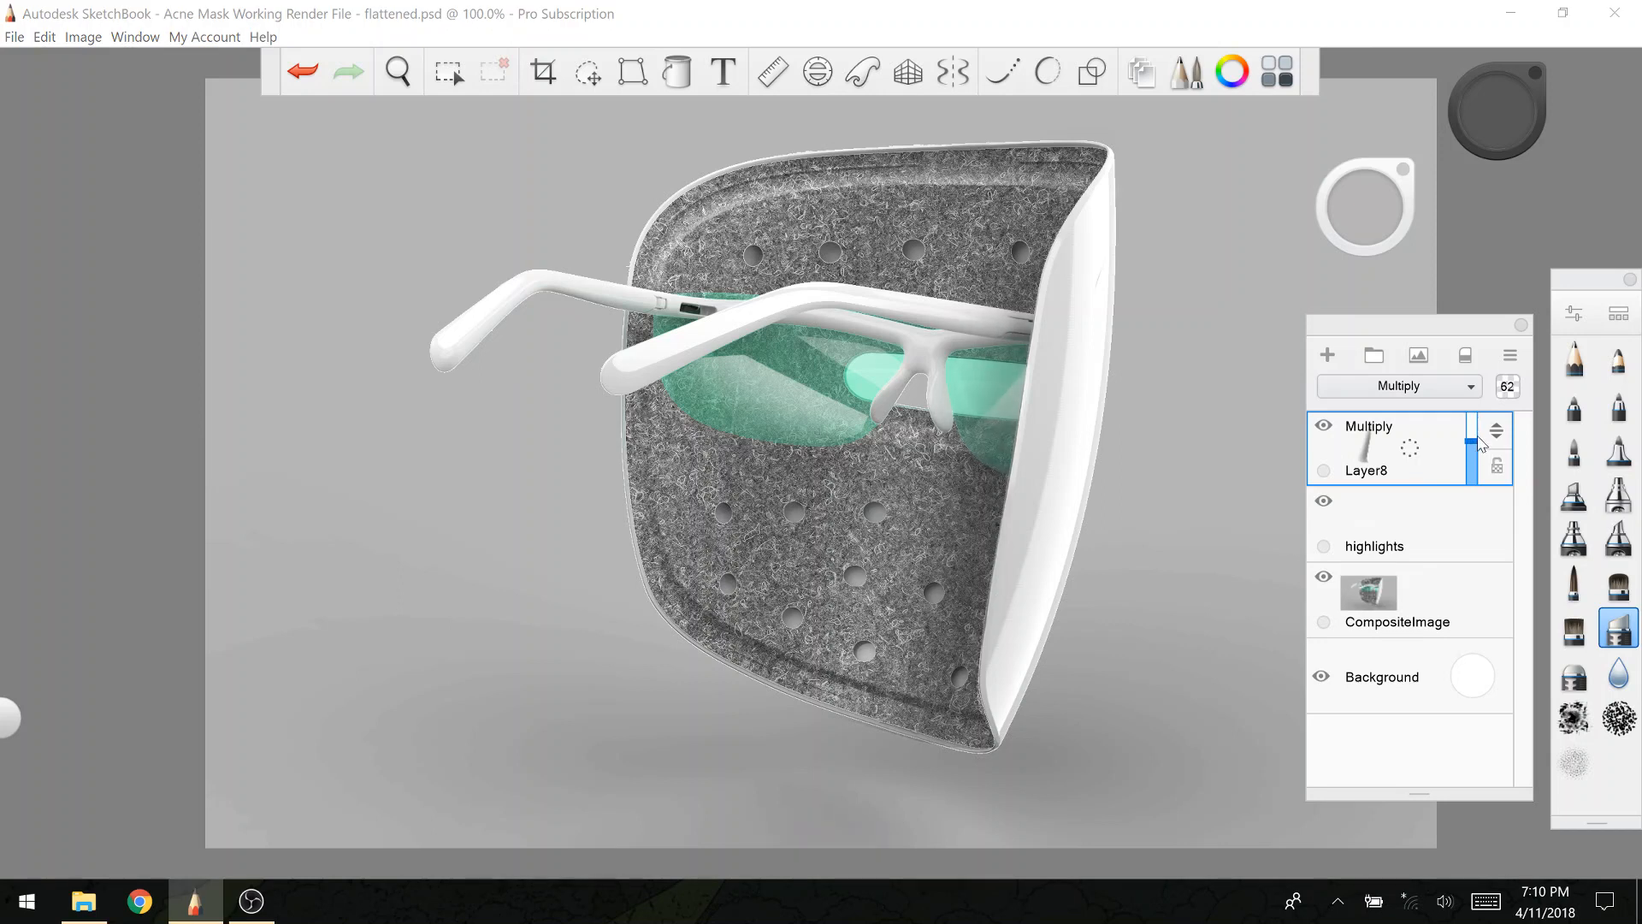
left_click(1574, 674)
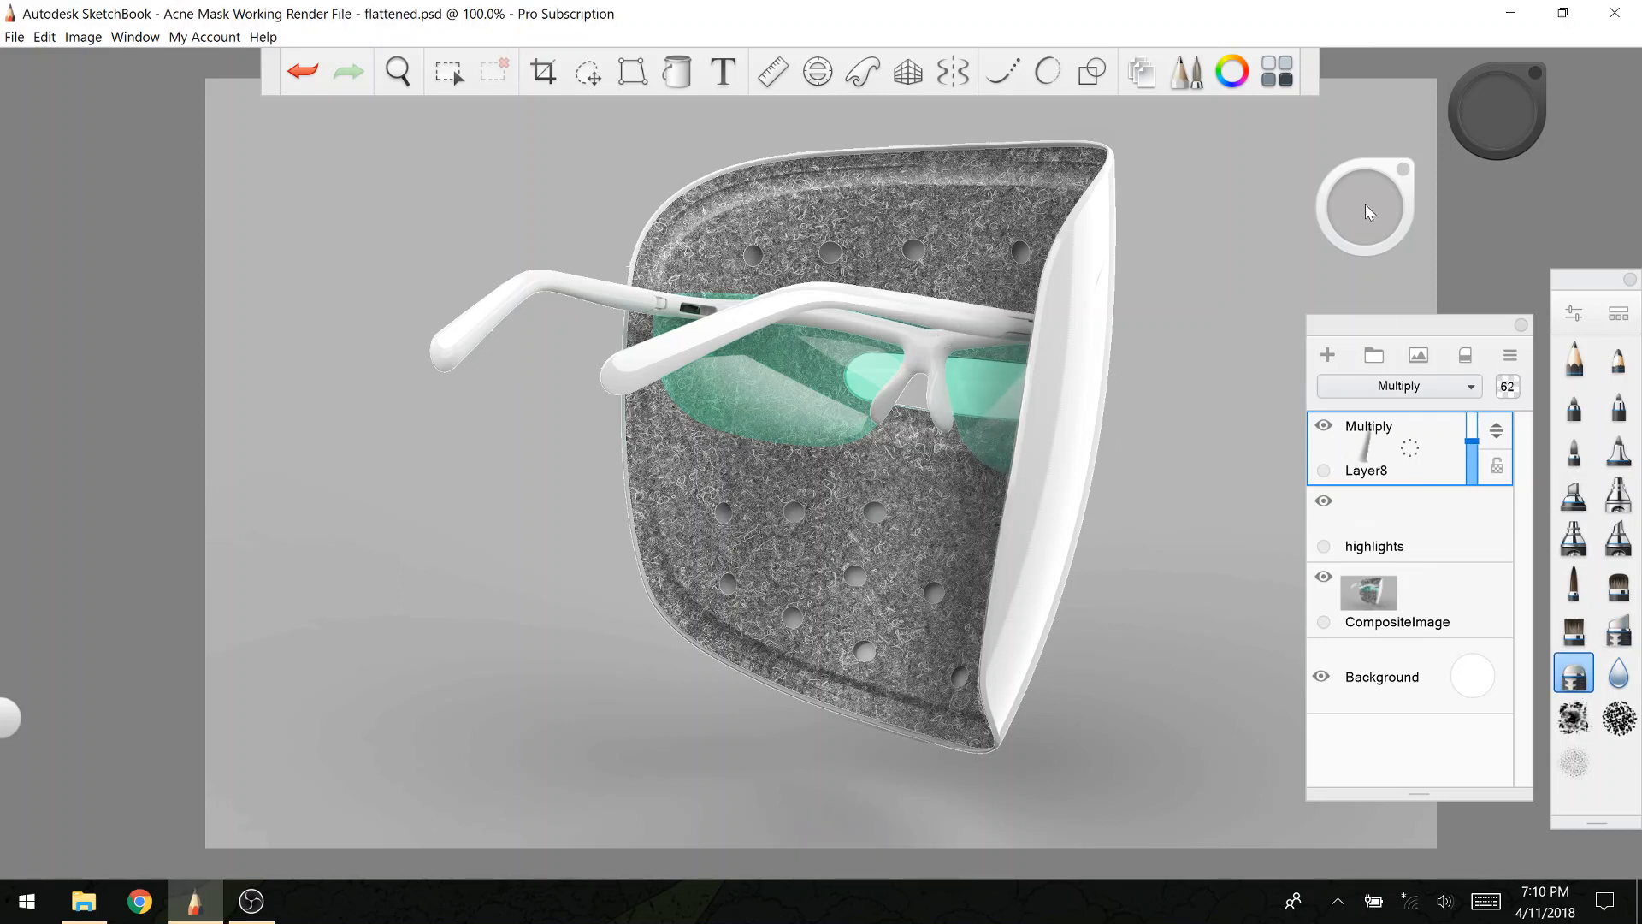
left_click_drag(1368, 209, 1366, 208)
Step: Compare the render with the Layer8 shadow hidden and shown, leaving the layer visible
left_click(1323, 427)
left_click(1323, 426)
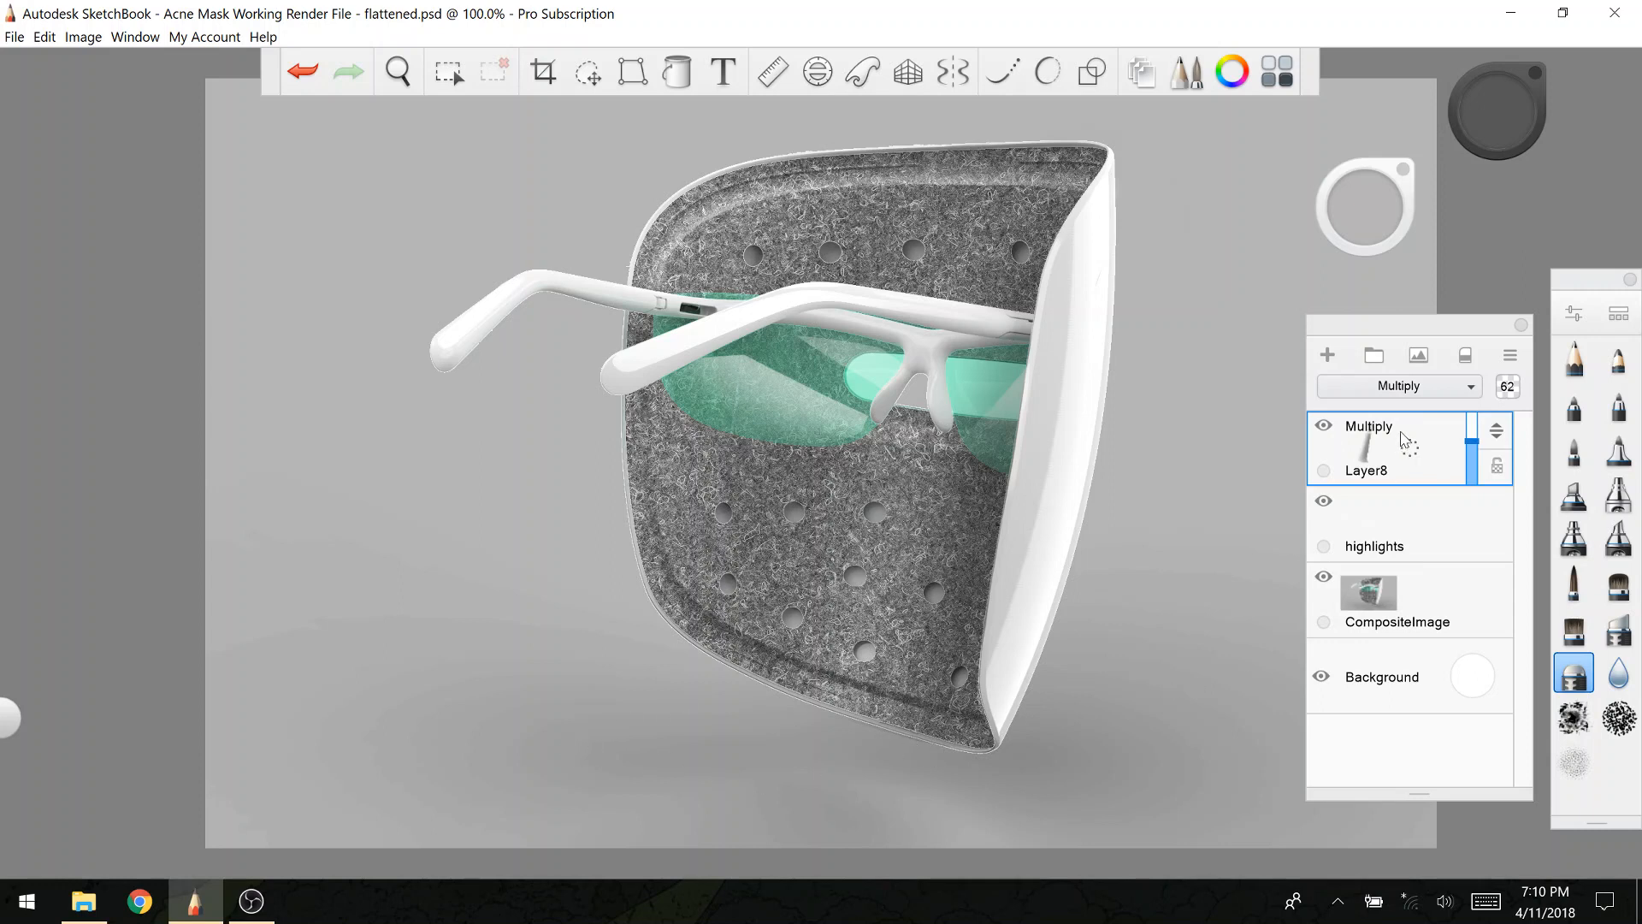
left_click(1323, 426)
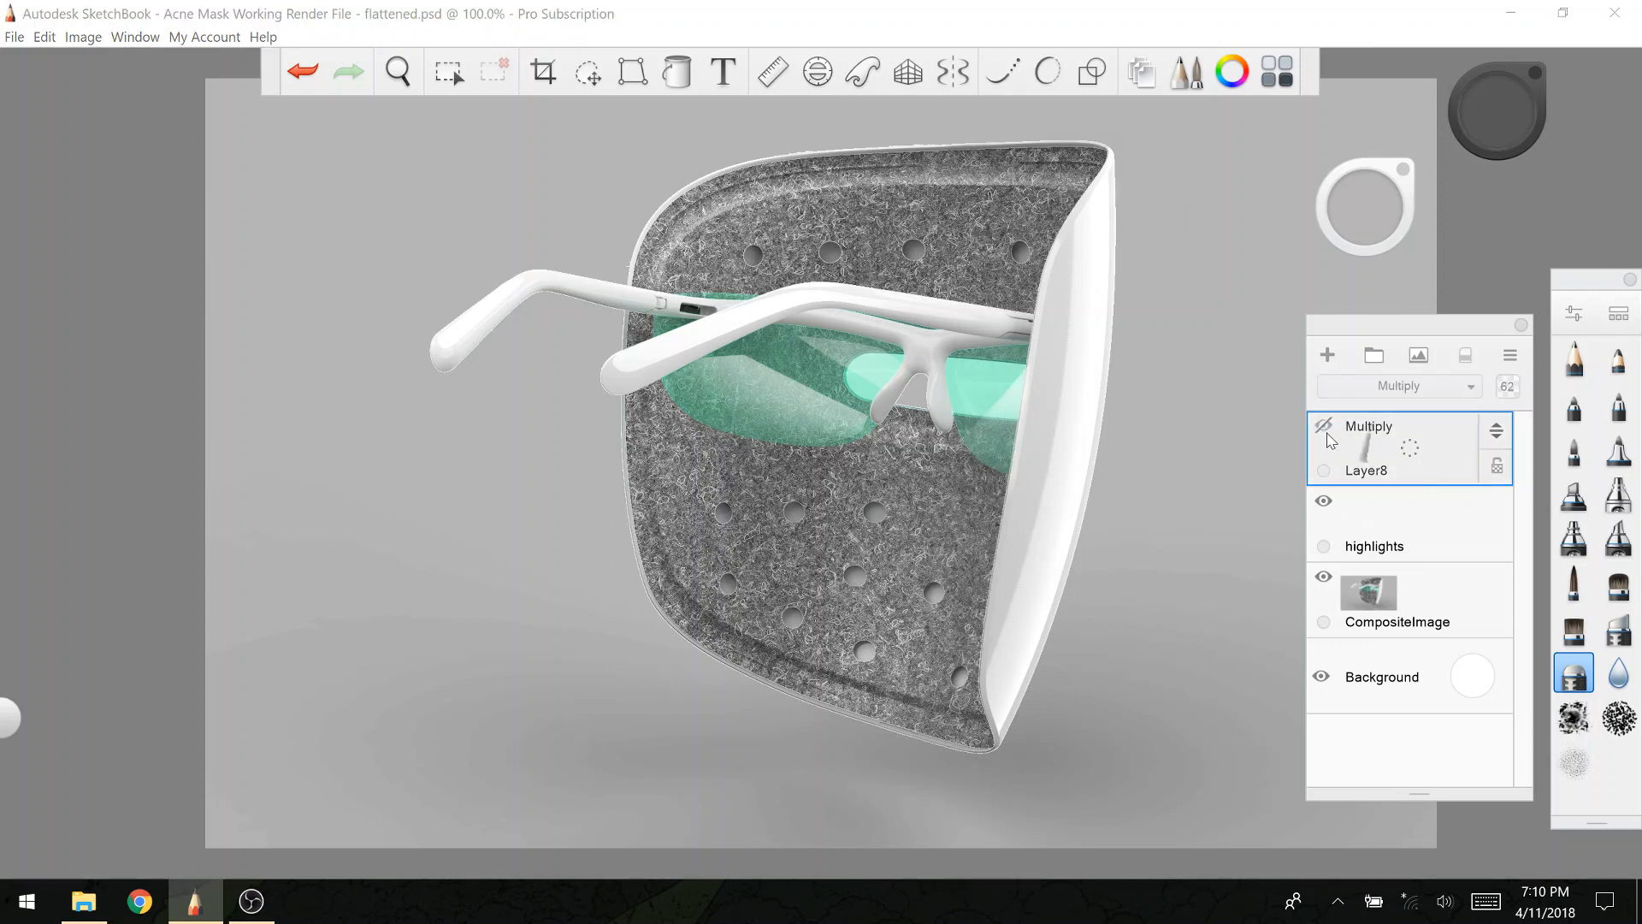
left_click(1323, 426)
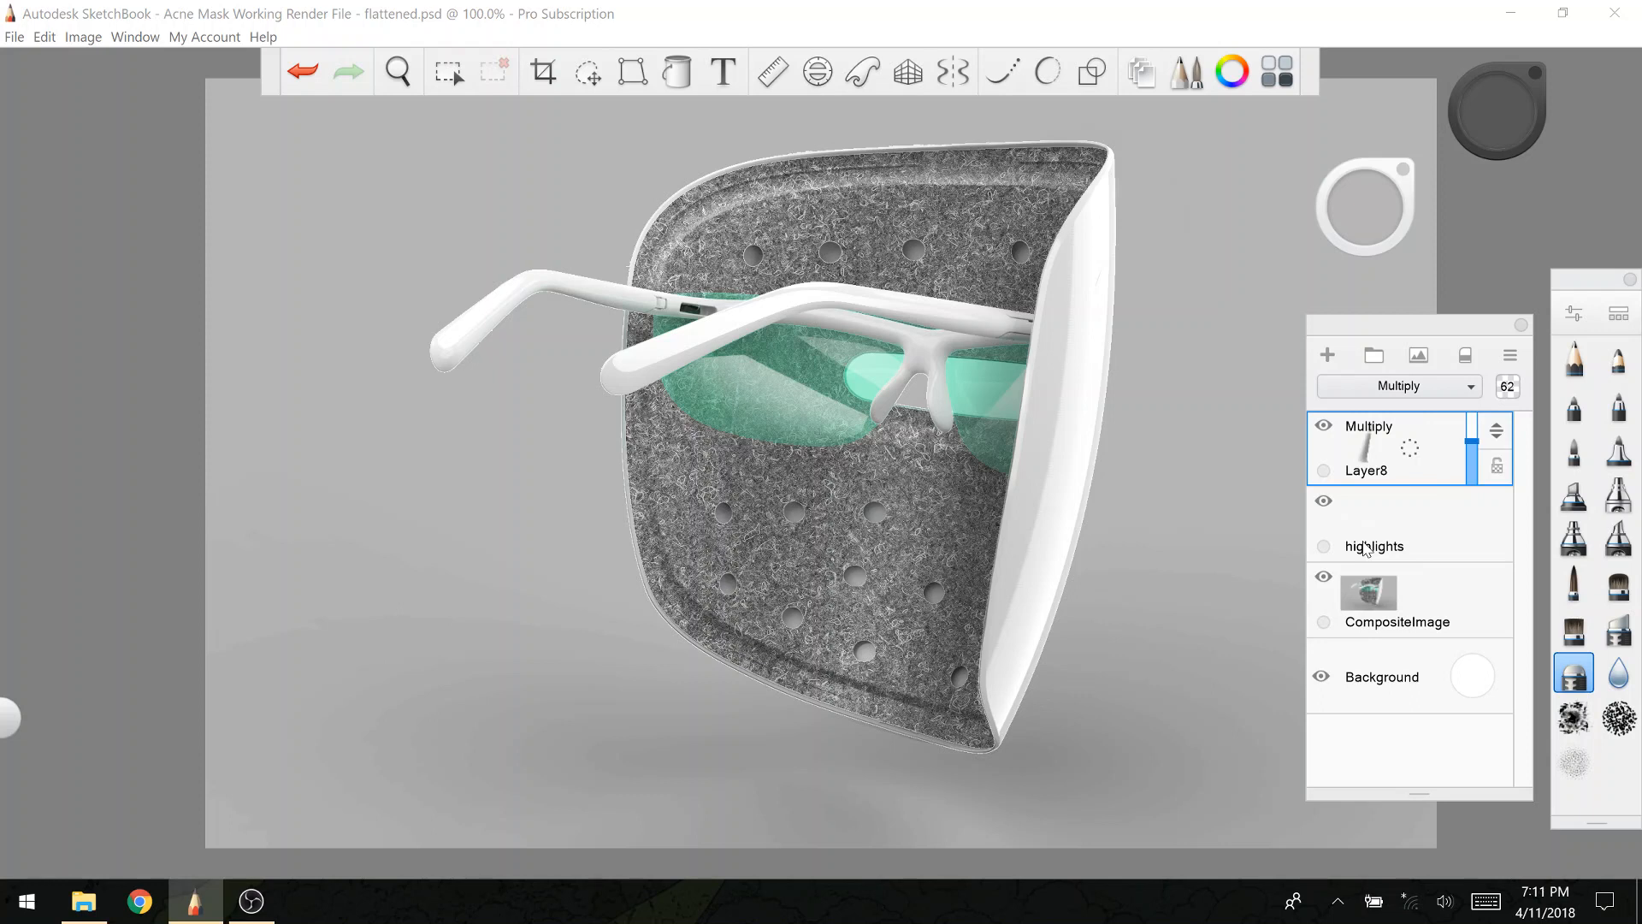
Step: Add a Multiply layer above Layer8 and airbrush a soft shadow around the glasses' nose pads
left_click(1327, 354)
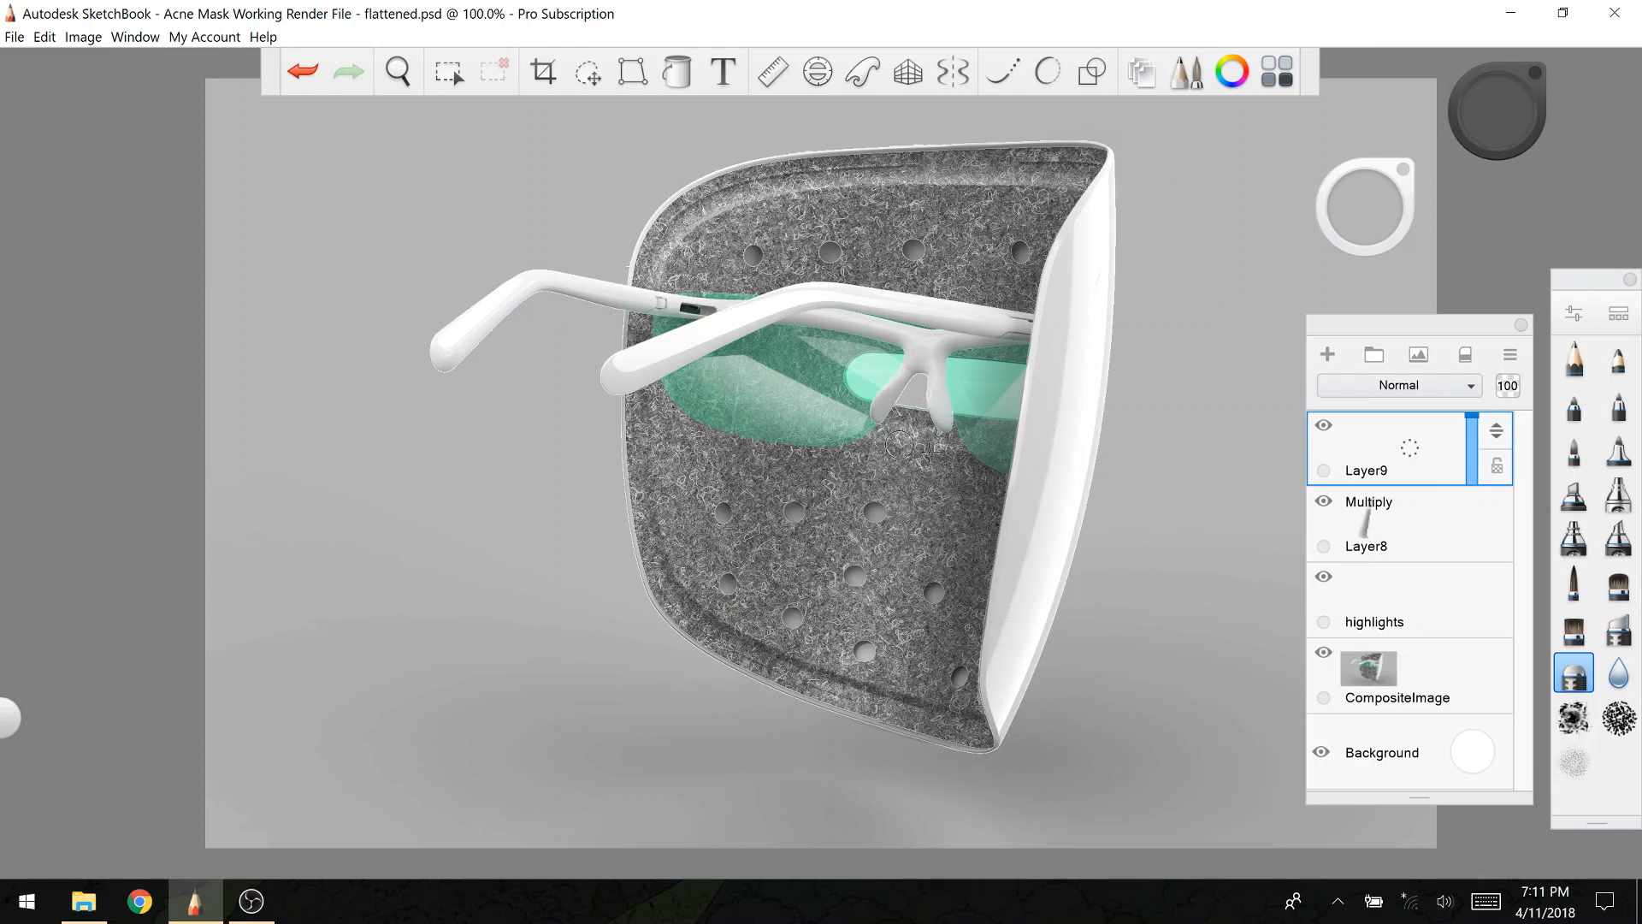
left_click(1389, 386)
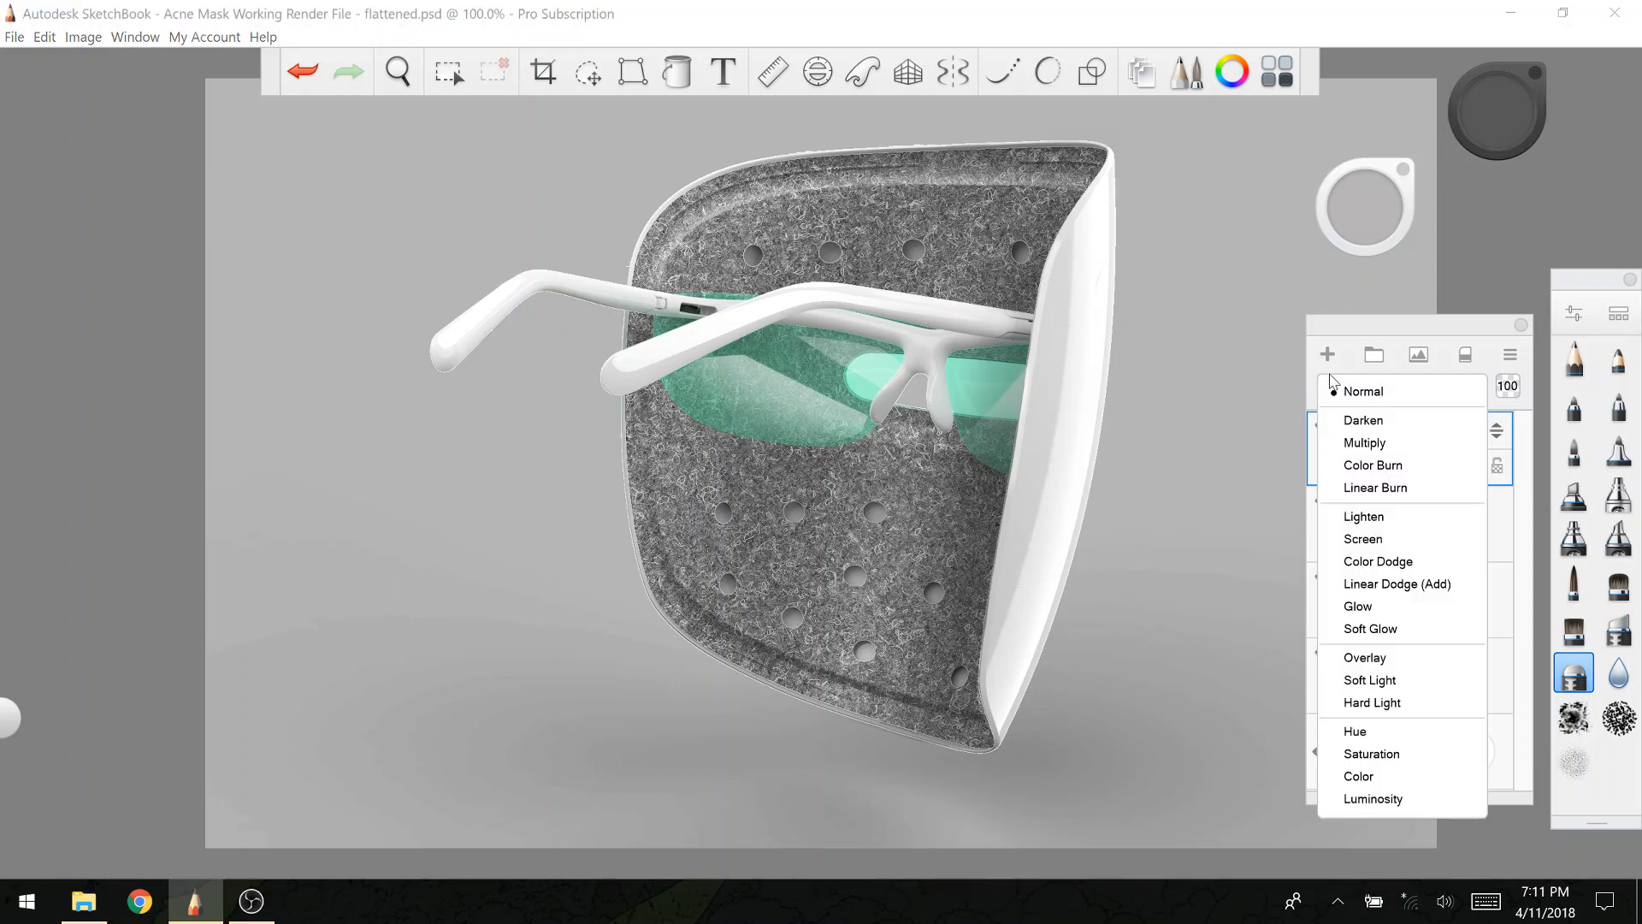
left_click(1373, 434)
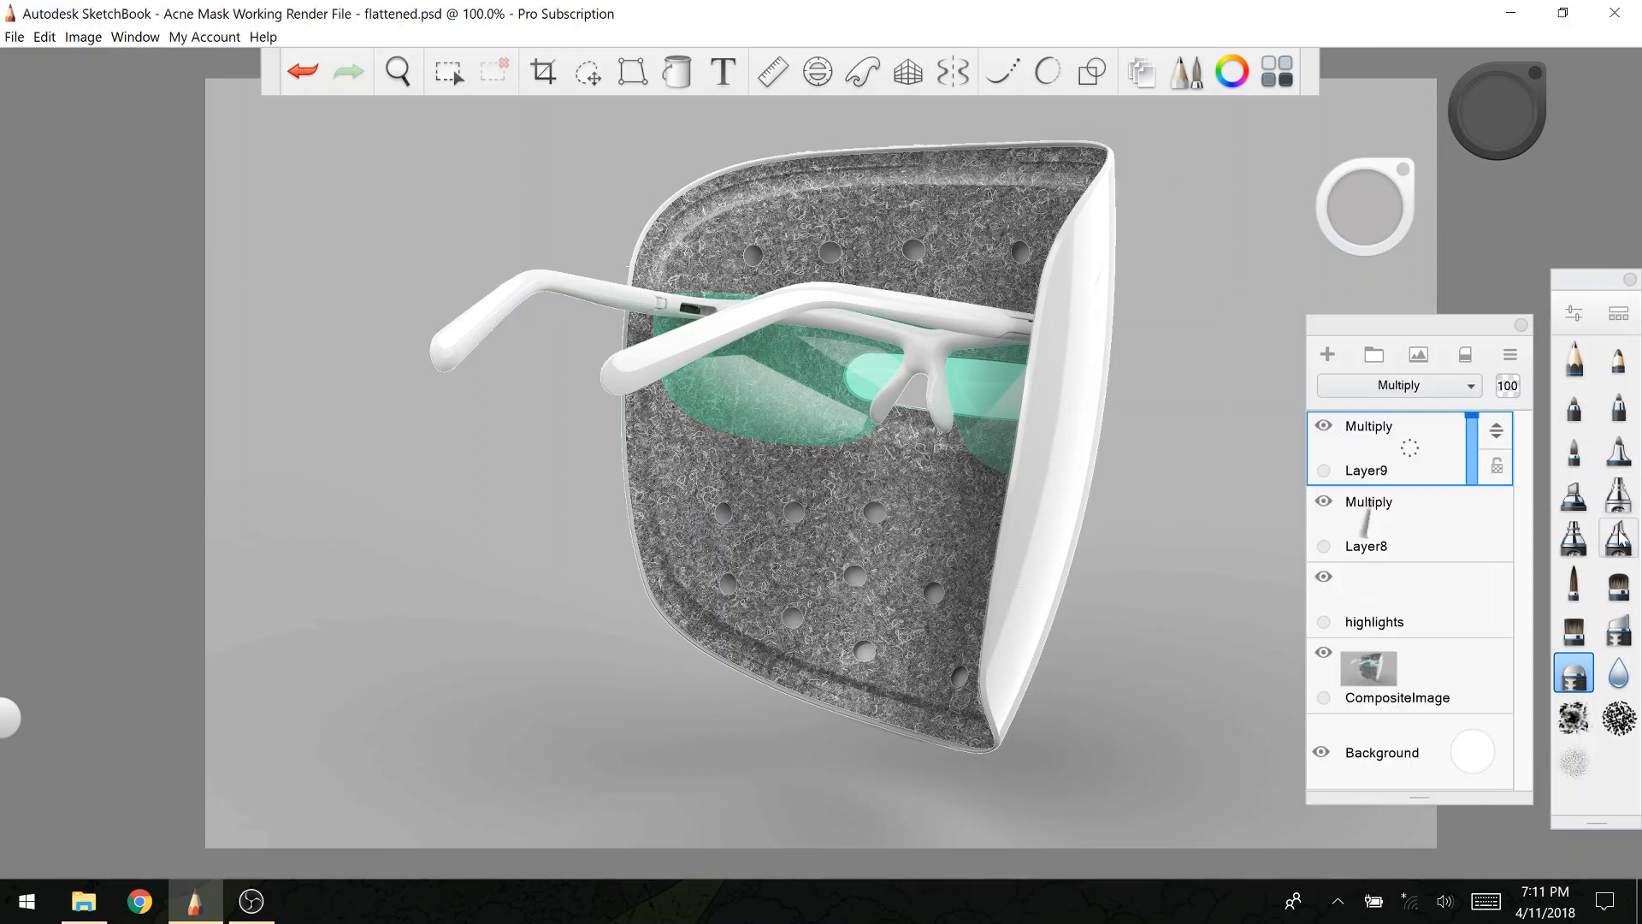
left_click(1618, 493)
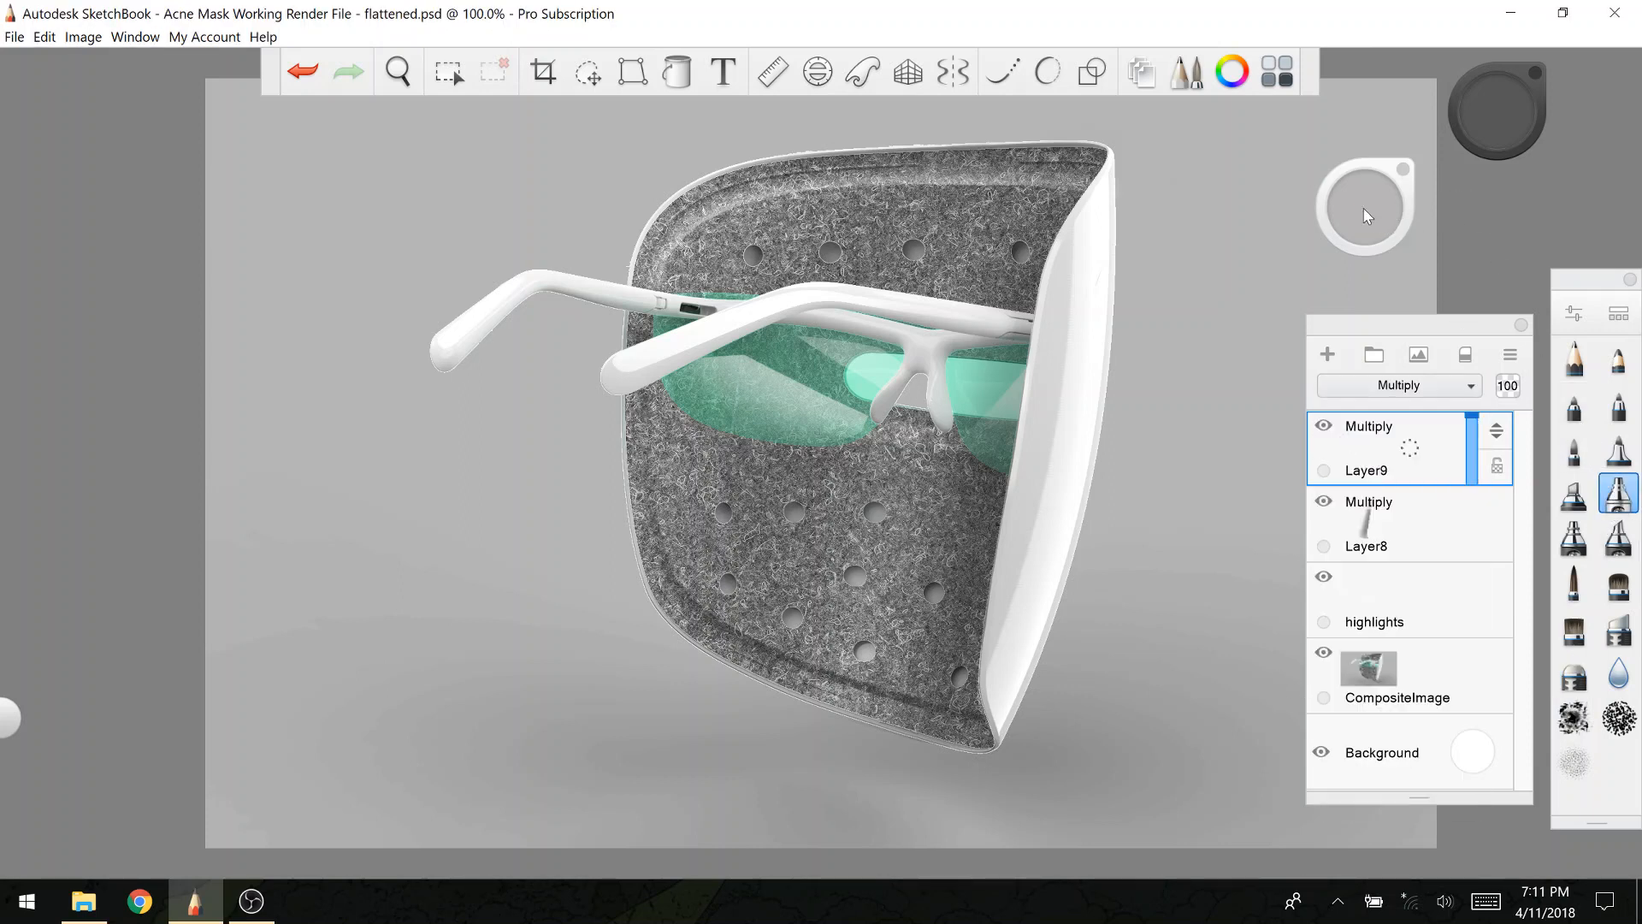
left_click_drag(1390, 231, 1366, 220)
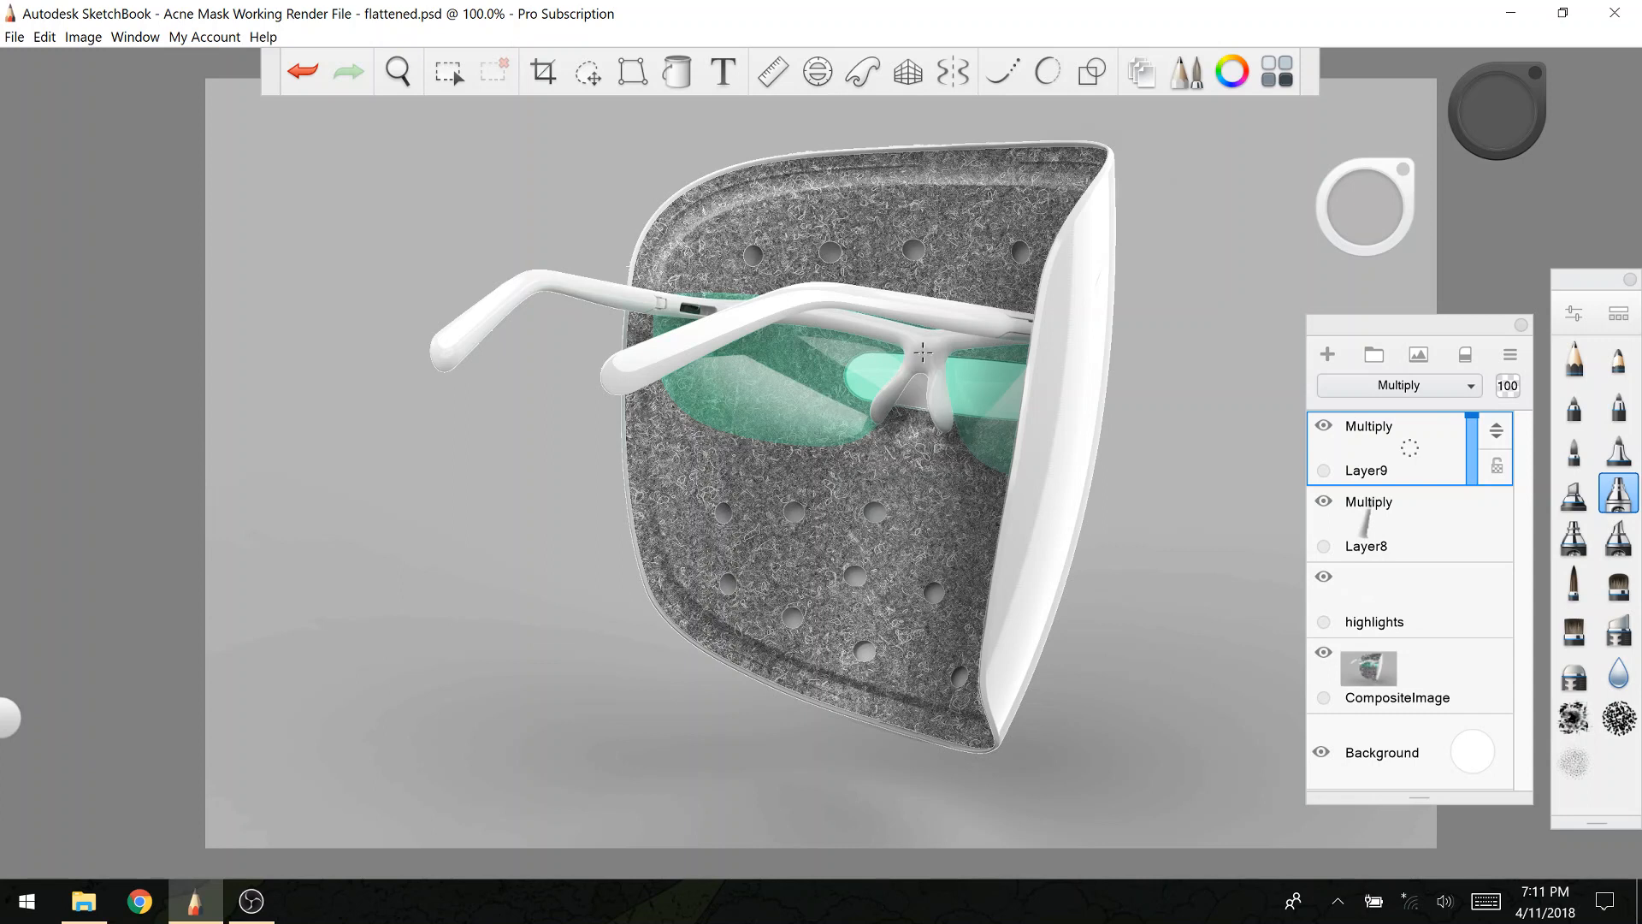
Step: Clean the shadow spill off the glasses' nose bridge and pads with the hard eraser
left_click(1619, 629)
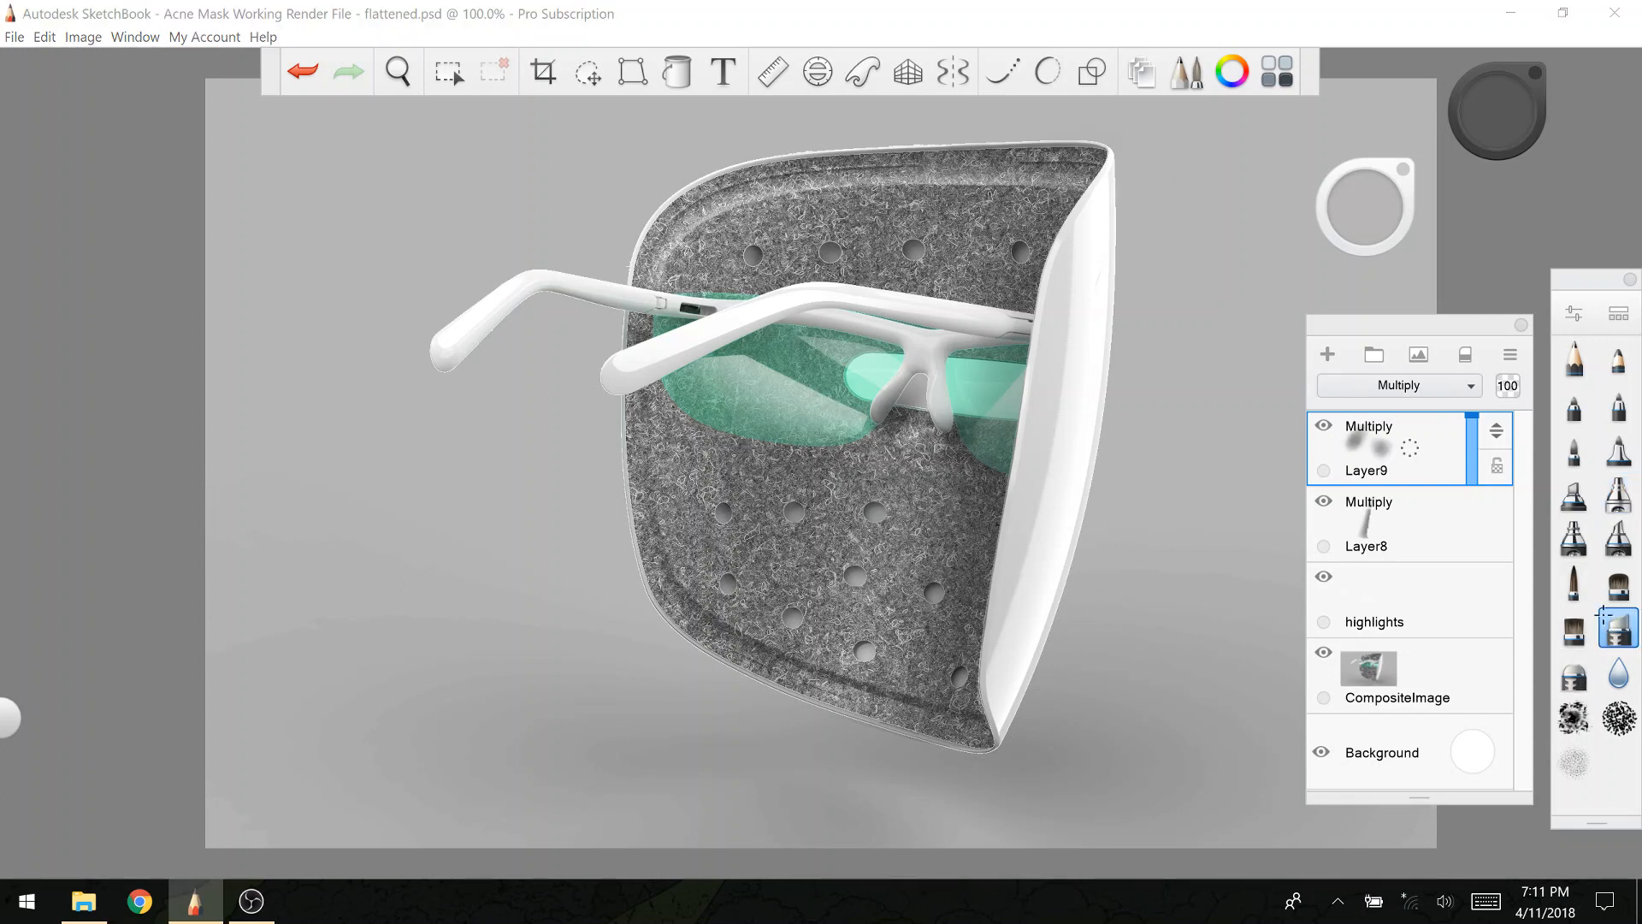
left_click(873, 368)
left_click(886, 374)
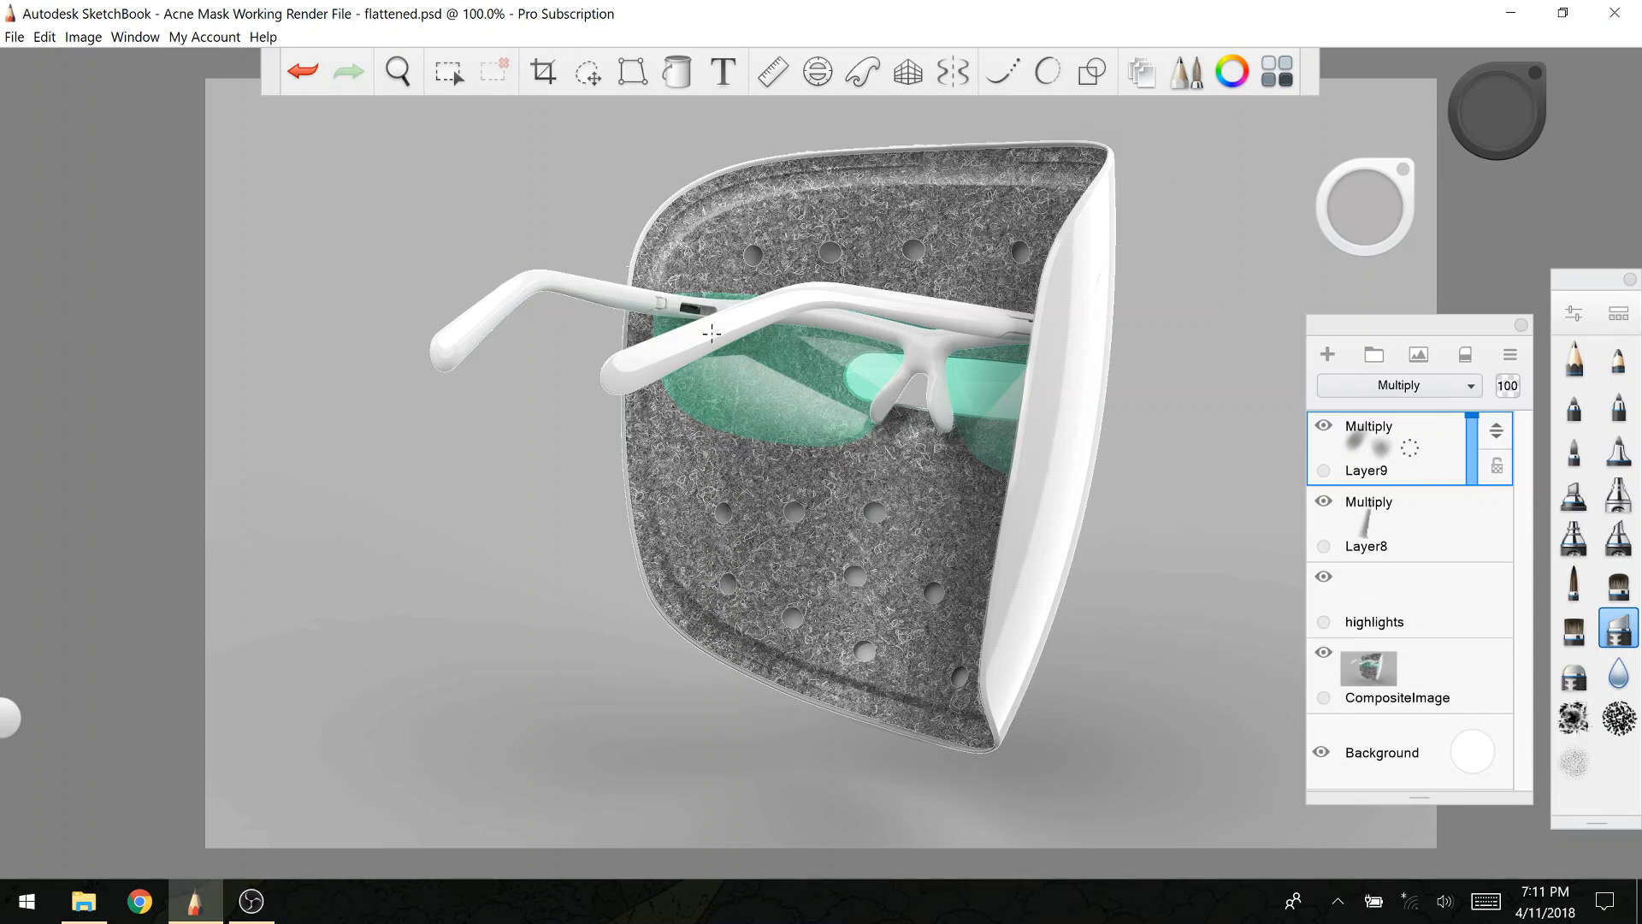
Step: Compare the nose-pad shadow hidden and shown, and merge it into Layer8, undoing the extra merge into the highlights layer
left_click(1323, 425)
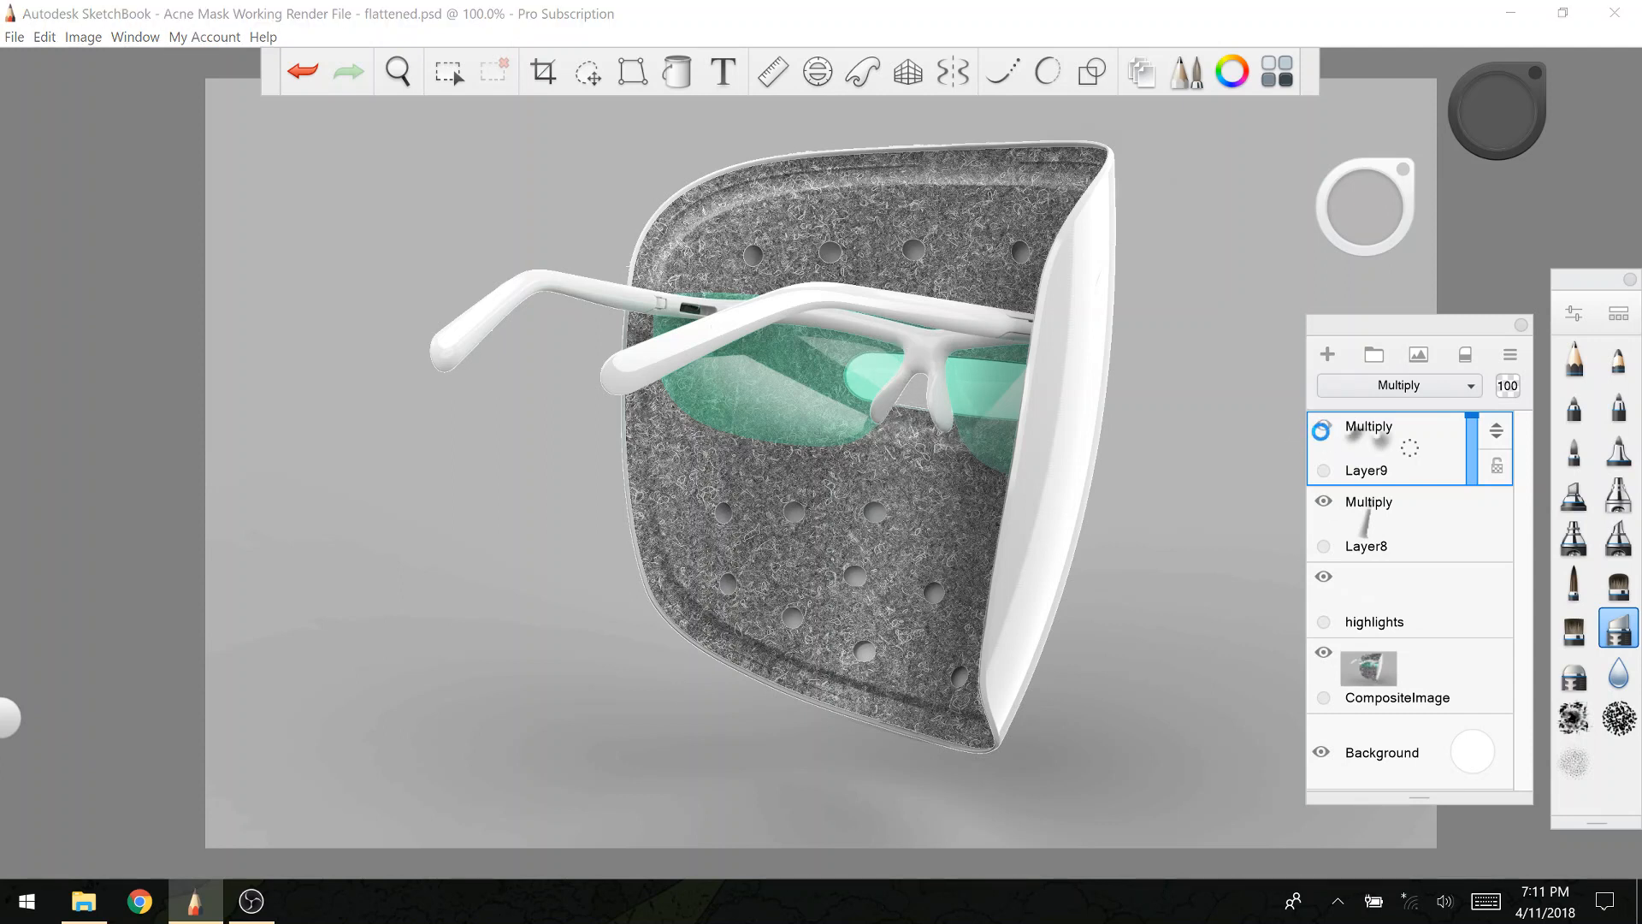
left_click(1324, 426)
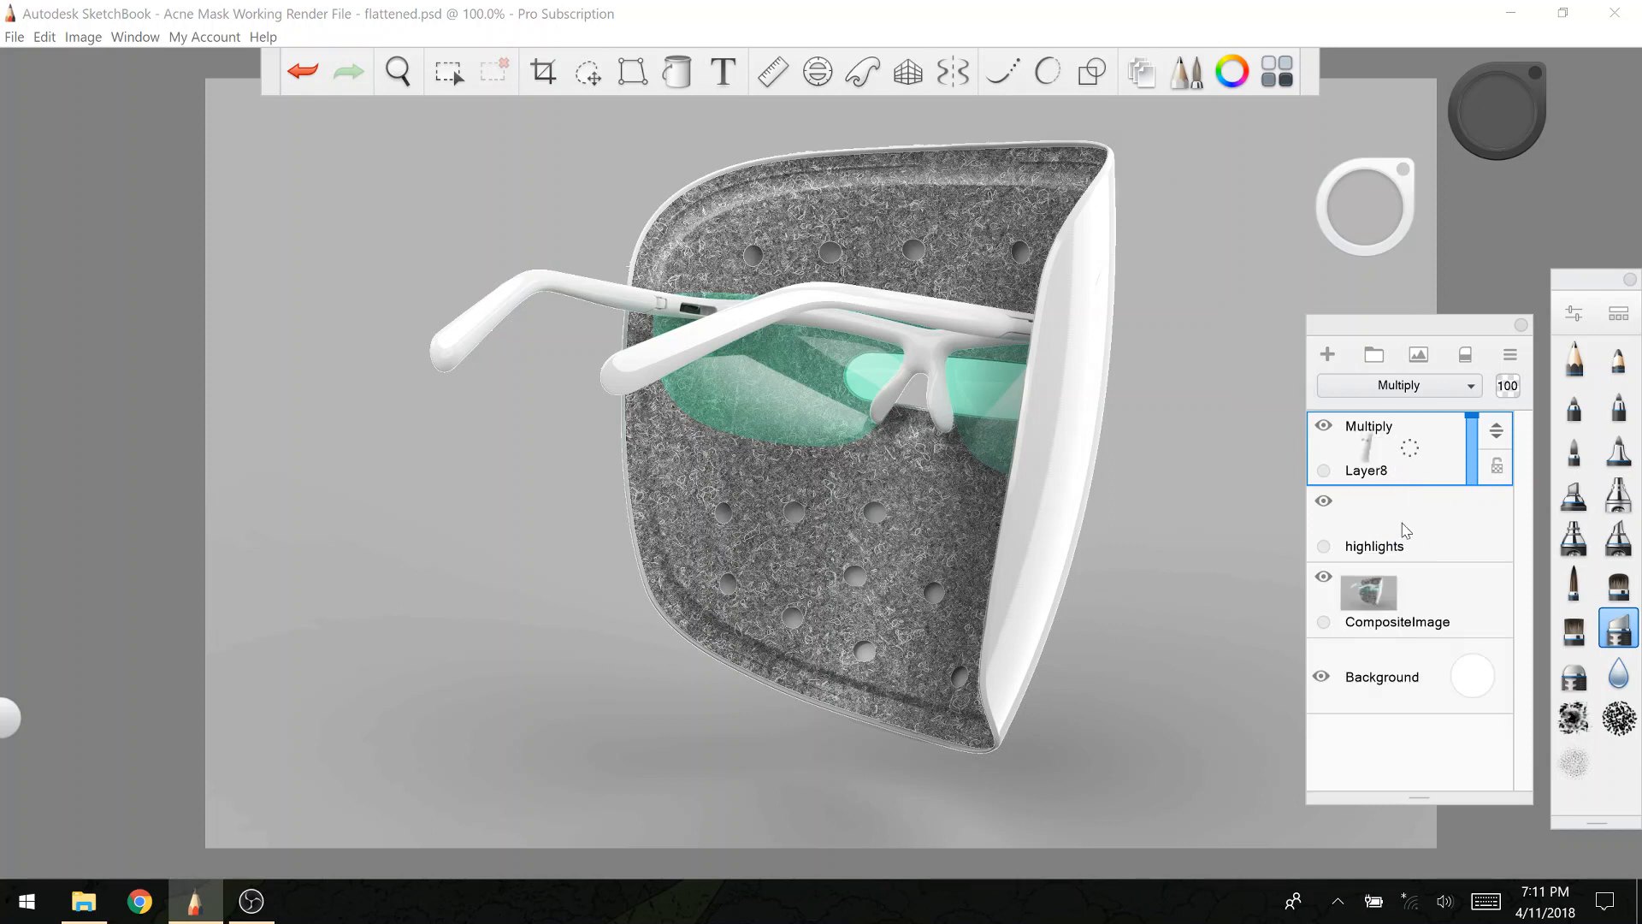
left_click_drag(1383, 443, 1387, 516)
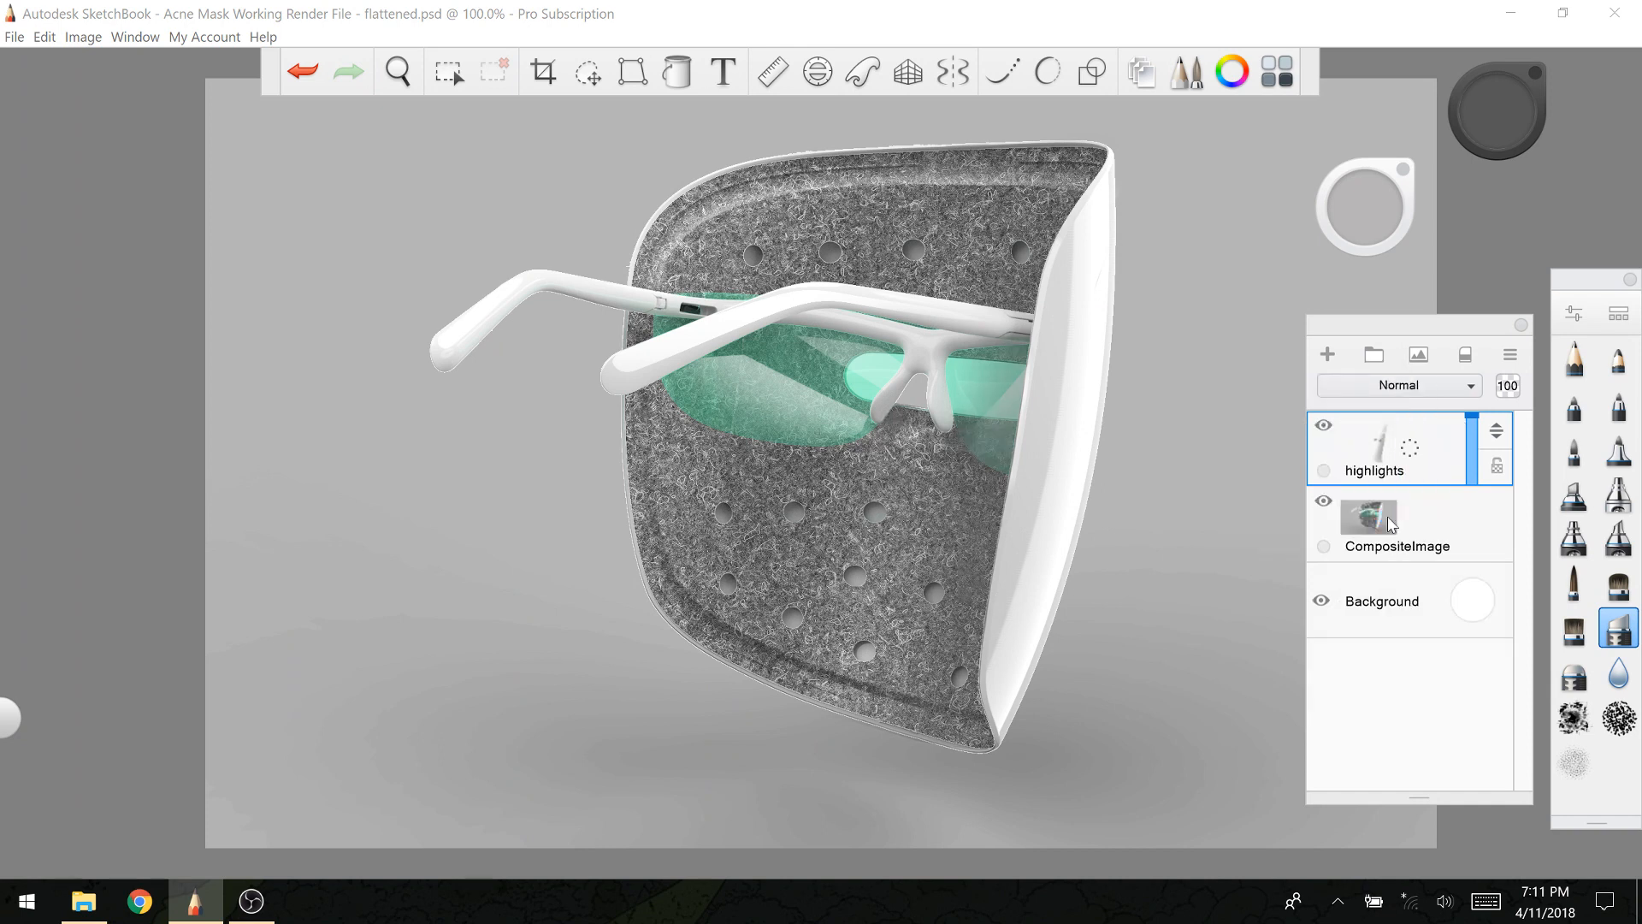
key("ctrl+z")
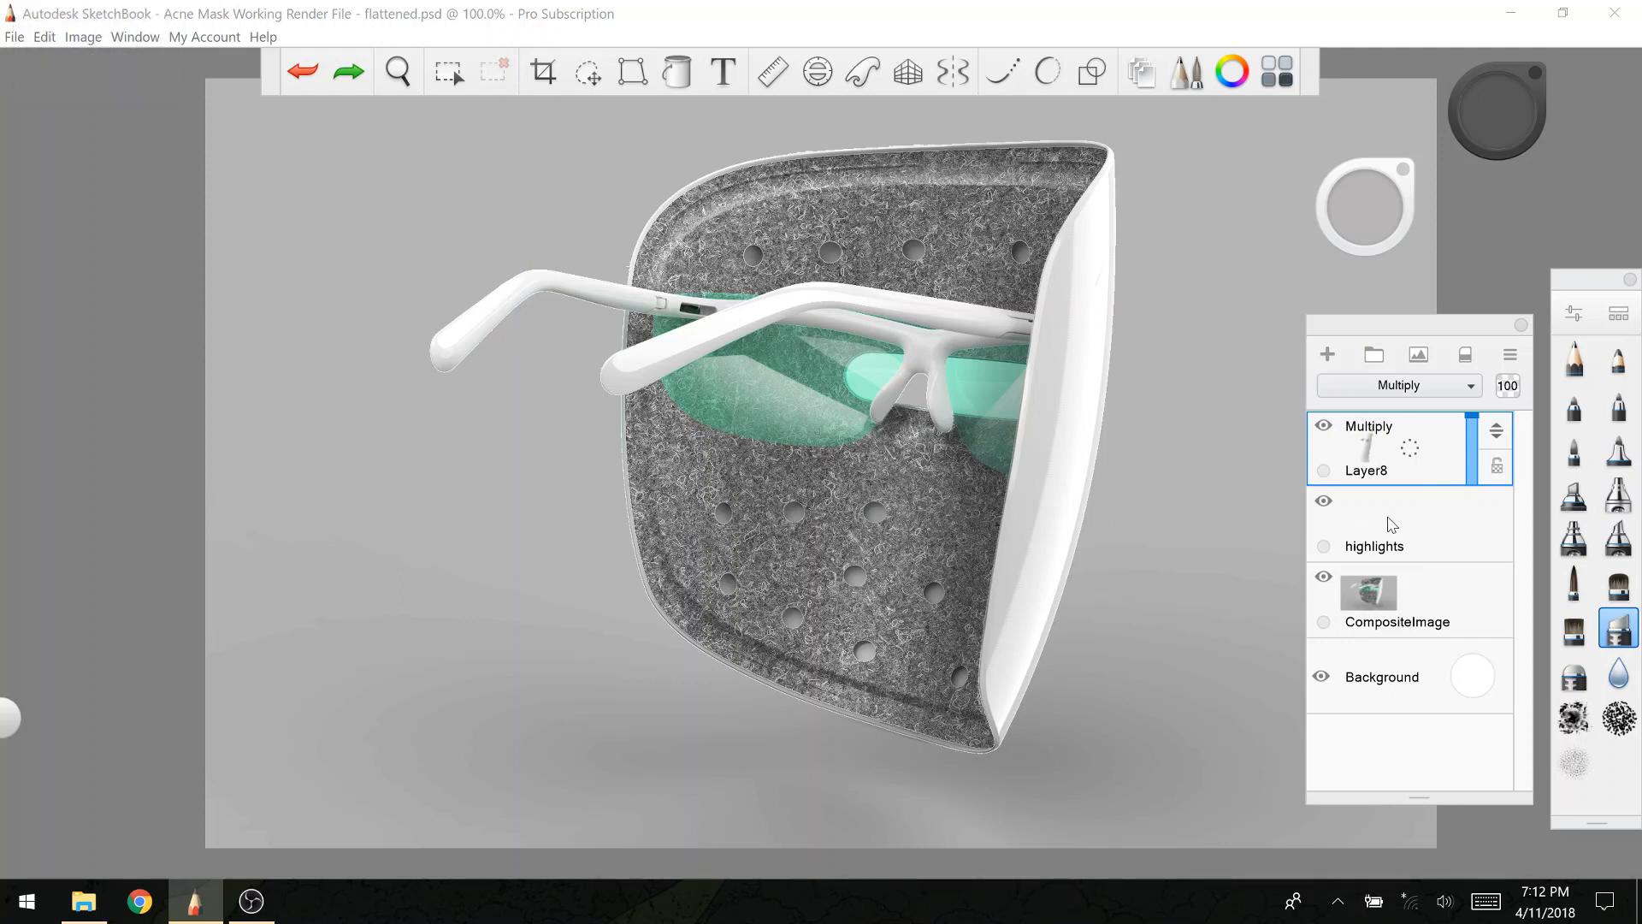
left_click(1497, 116)
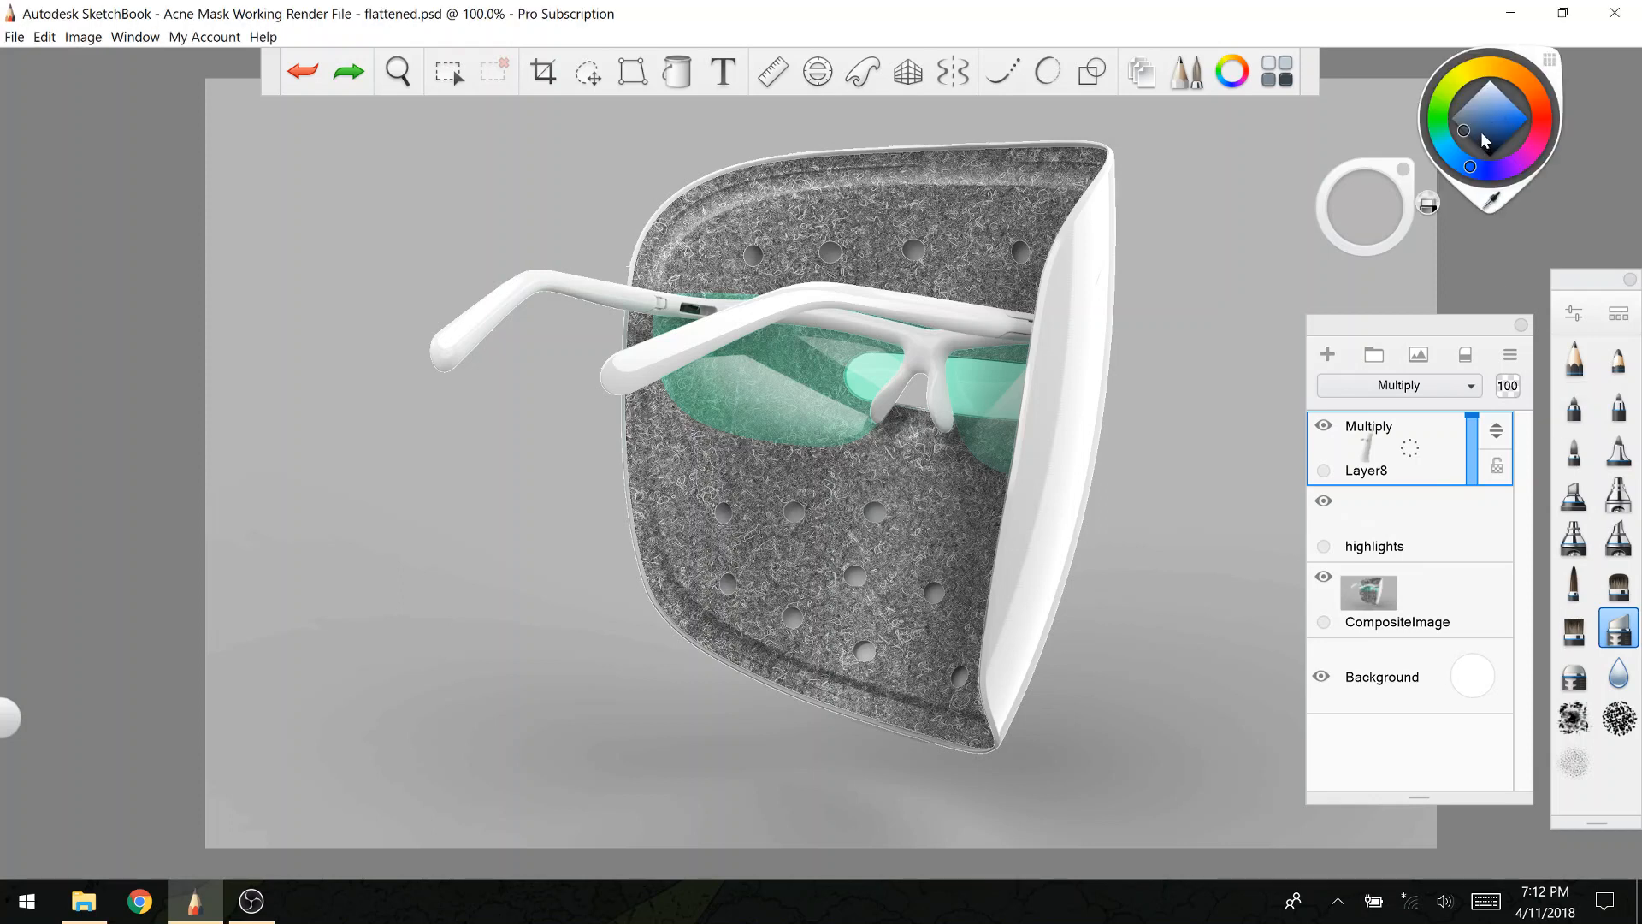
left_click(1576, 364)
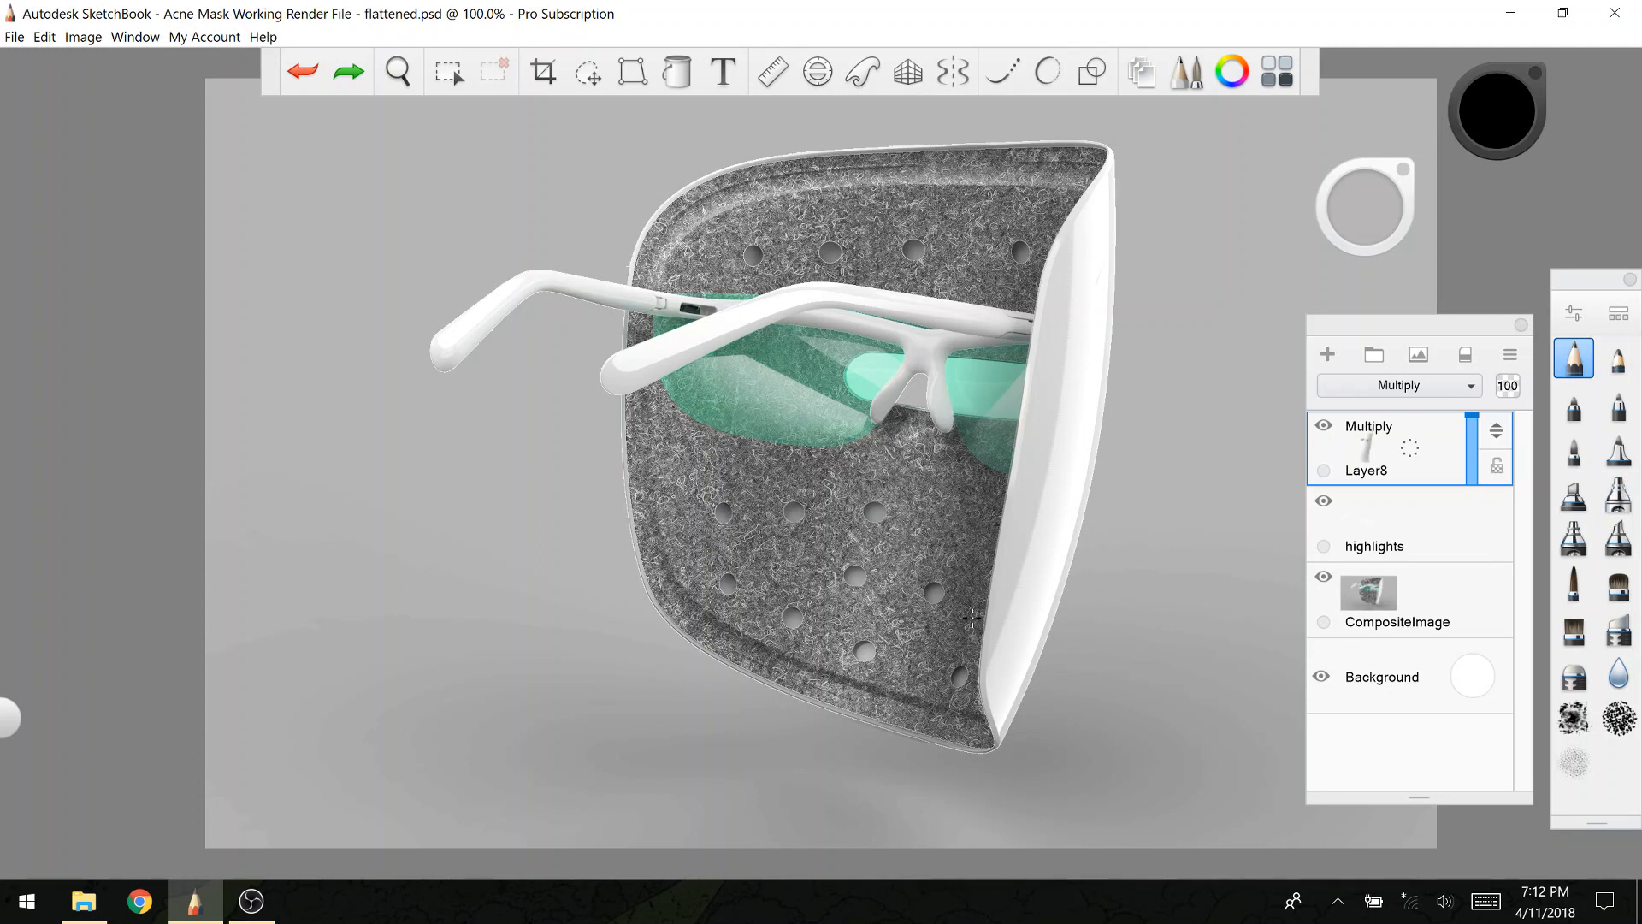
key("space")
mouse_move(723, 549)
left_mouse_down()
mouse_move(690, 524)
mouse_move(606, 572)
mouse_move(449, 513)
mouse_move(454, 482)
left_mouse_up()
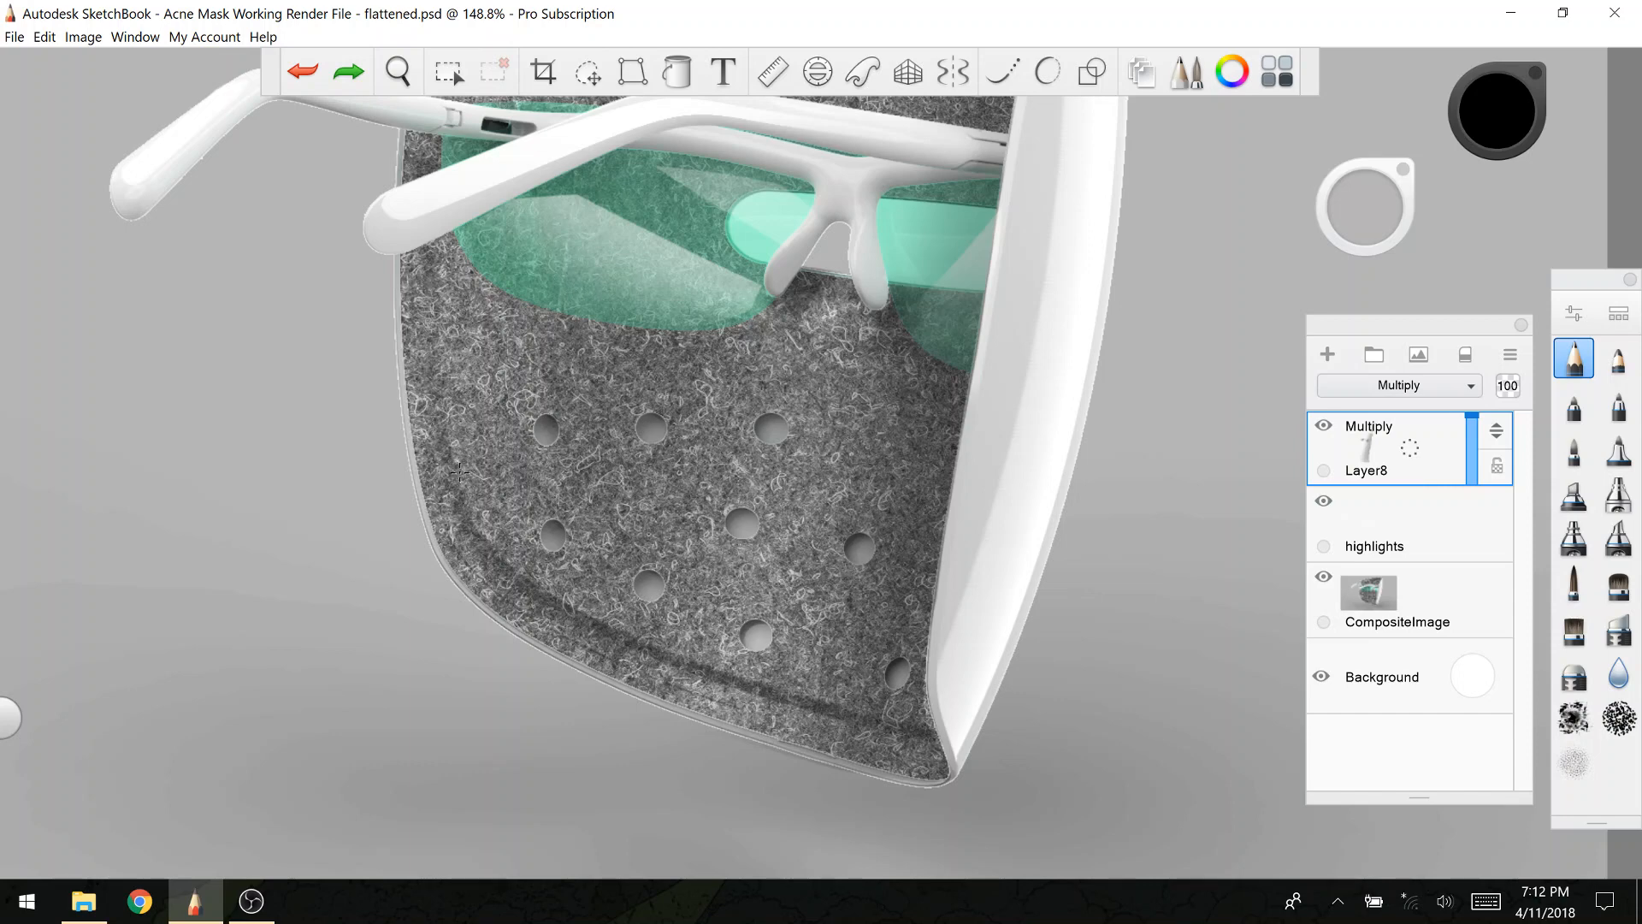
key("space")
left_click_drag(614, 520, 527, 577)
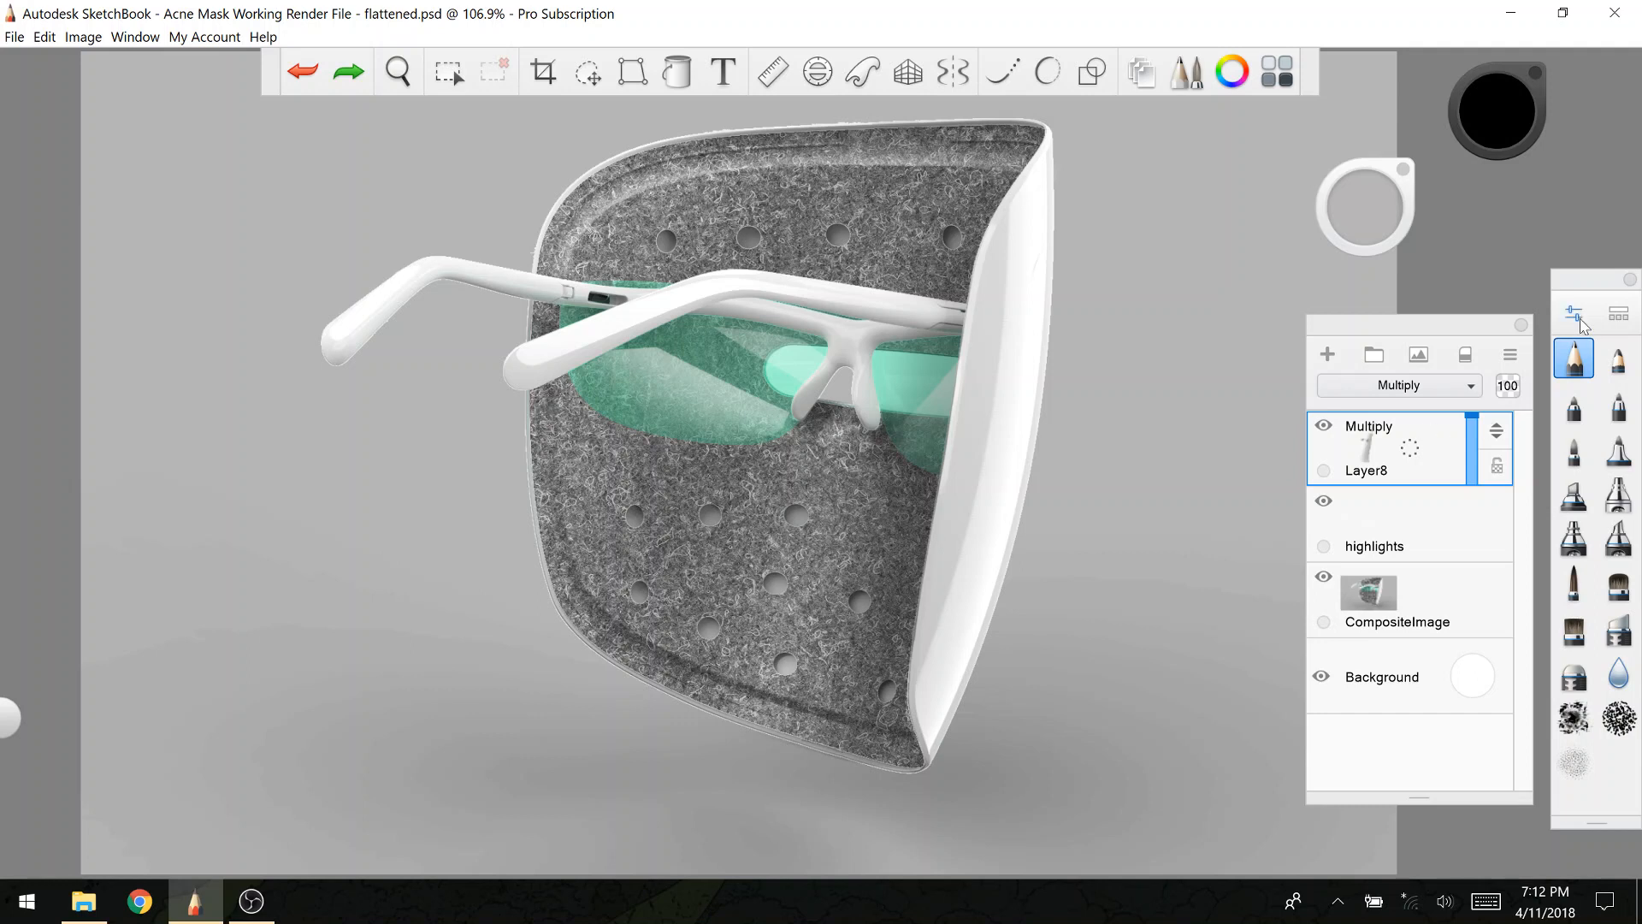
Step: Add a new layer above Layer8 and try a white pencil stroke at the felt's upper edge, undoing it
left_click(1495, 124)
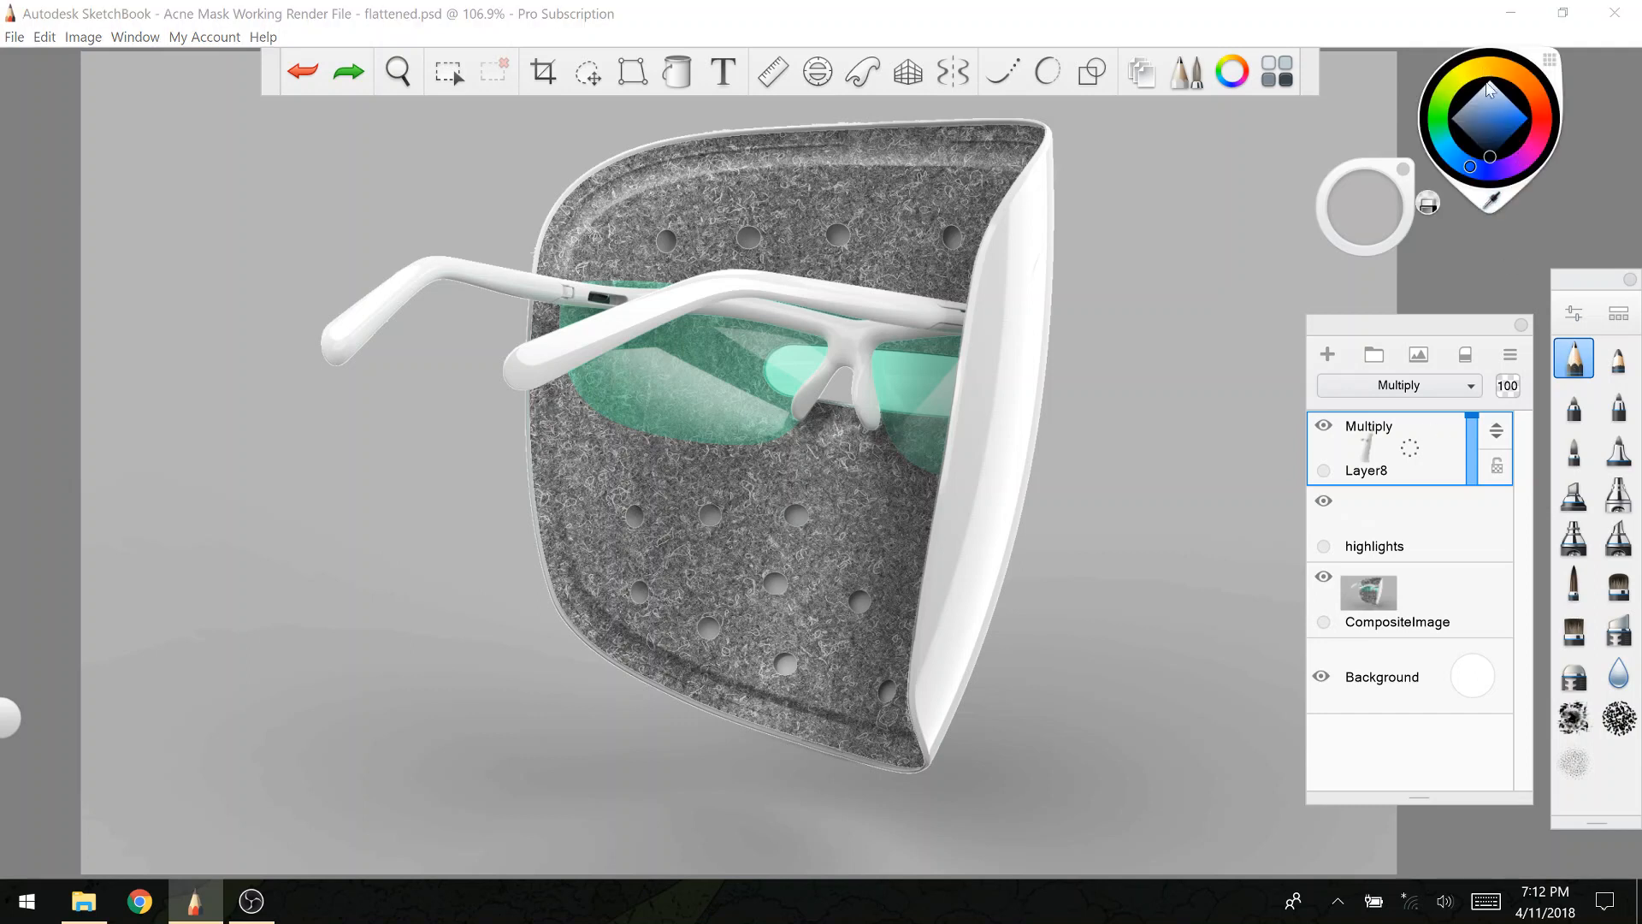
left_click(1489, 81)
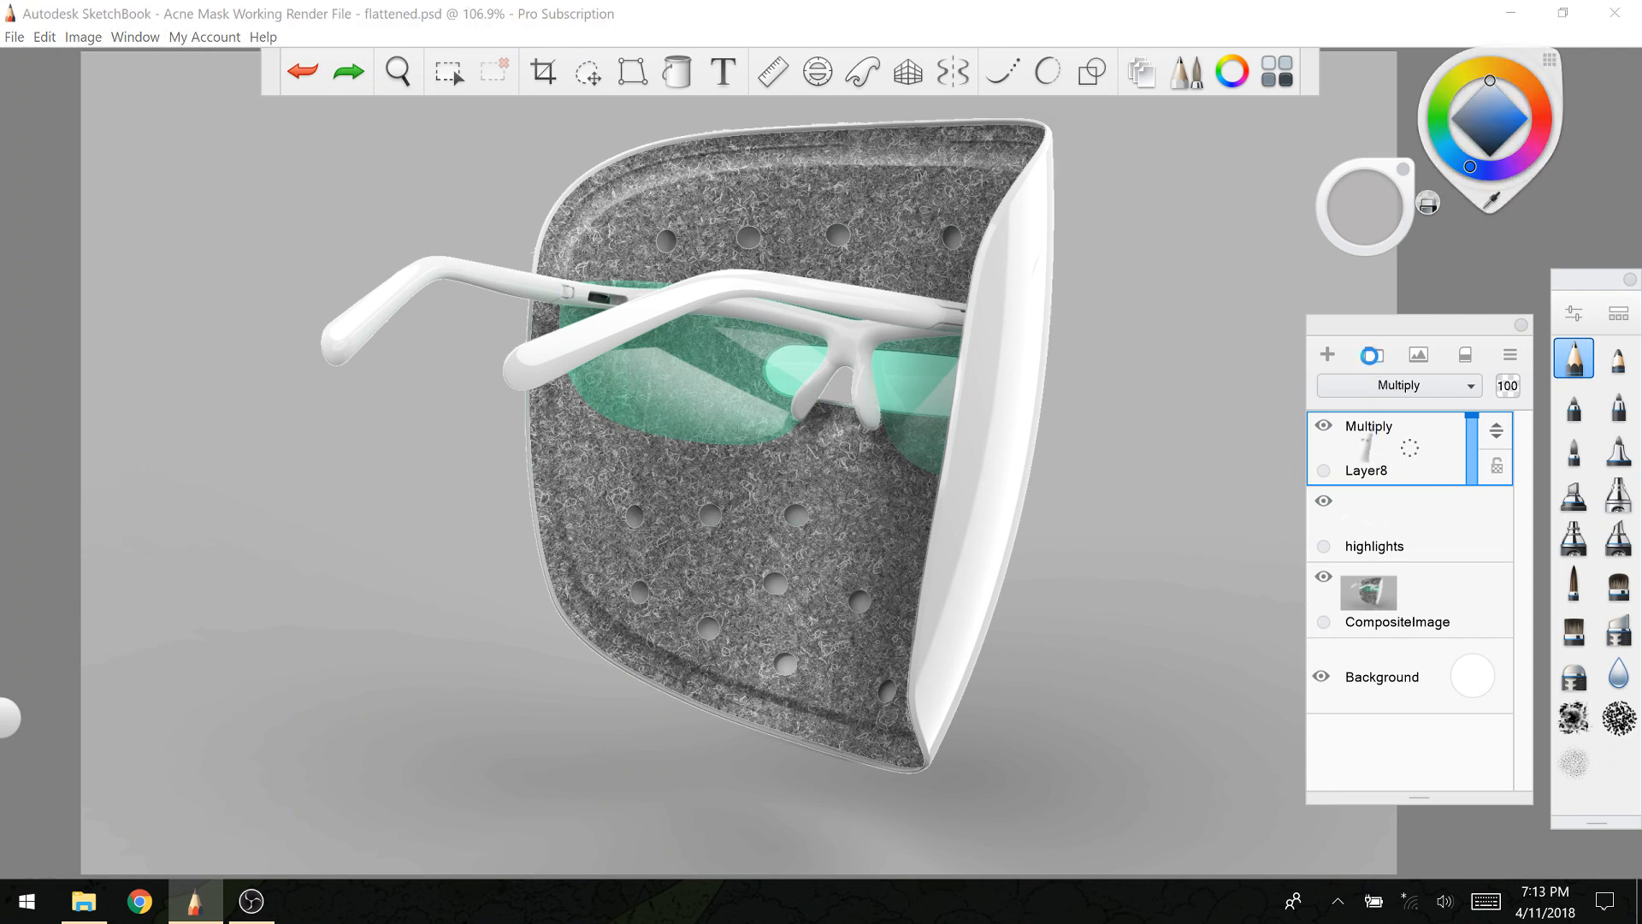
left_click(1327, 353)
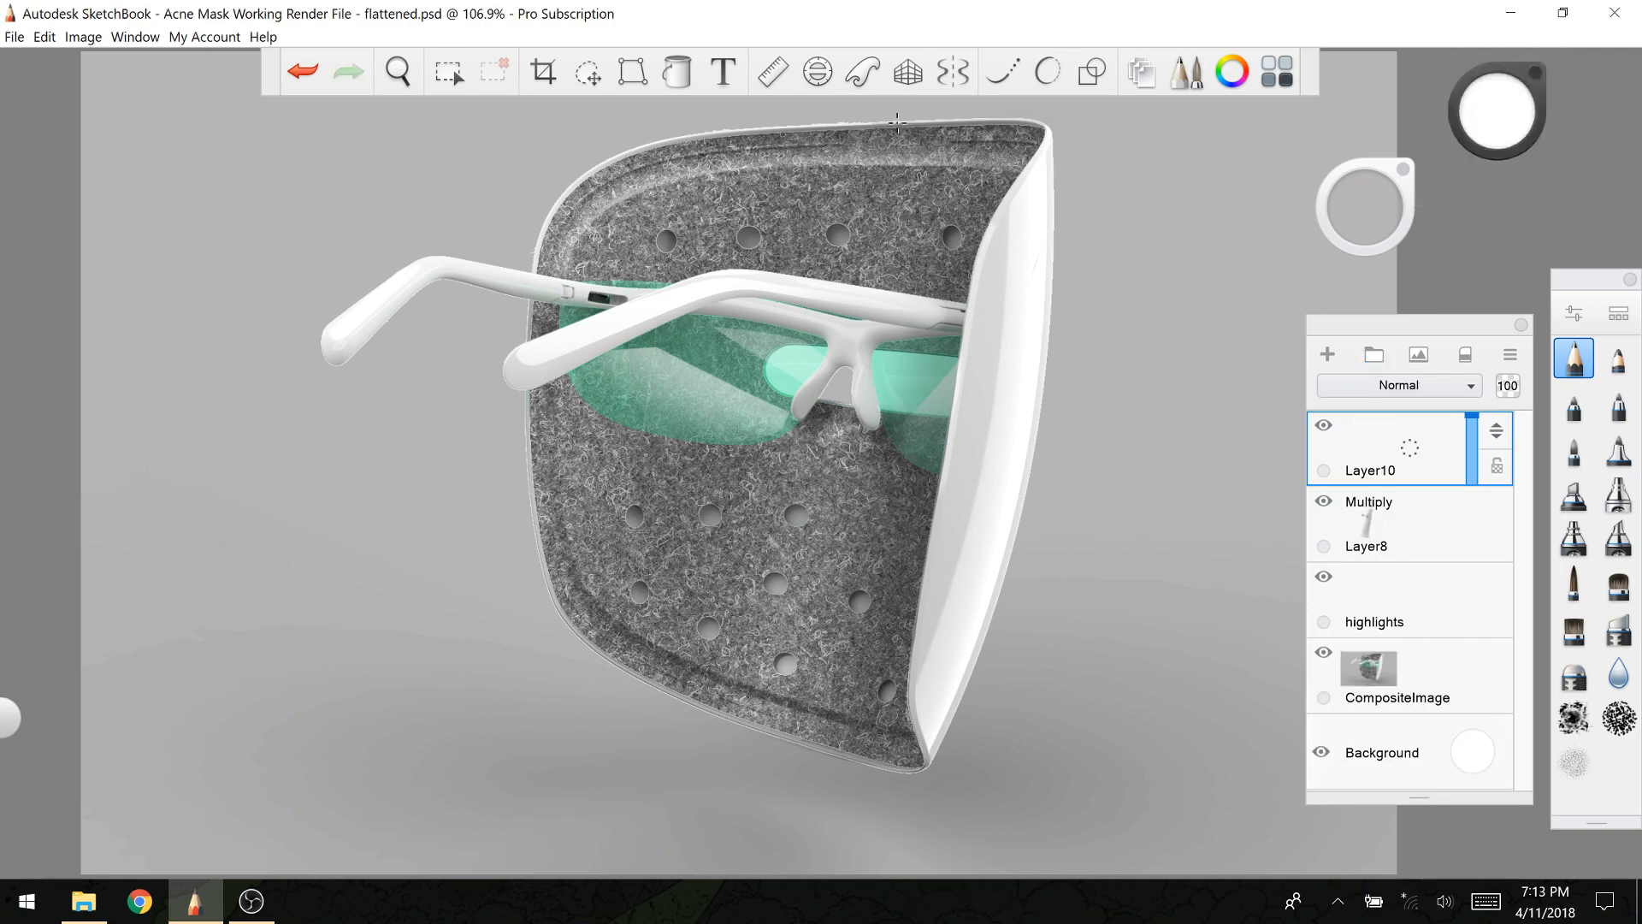
left_click_drag(904, 128, 898, 162)
key("ctrl+z")
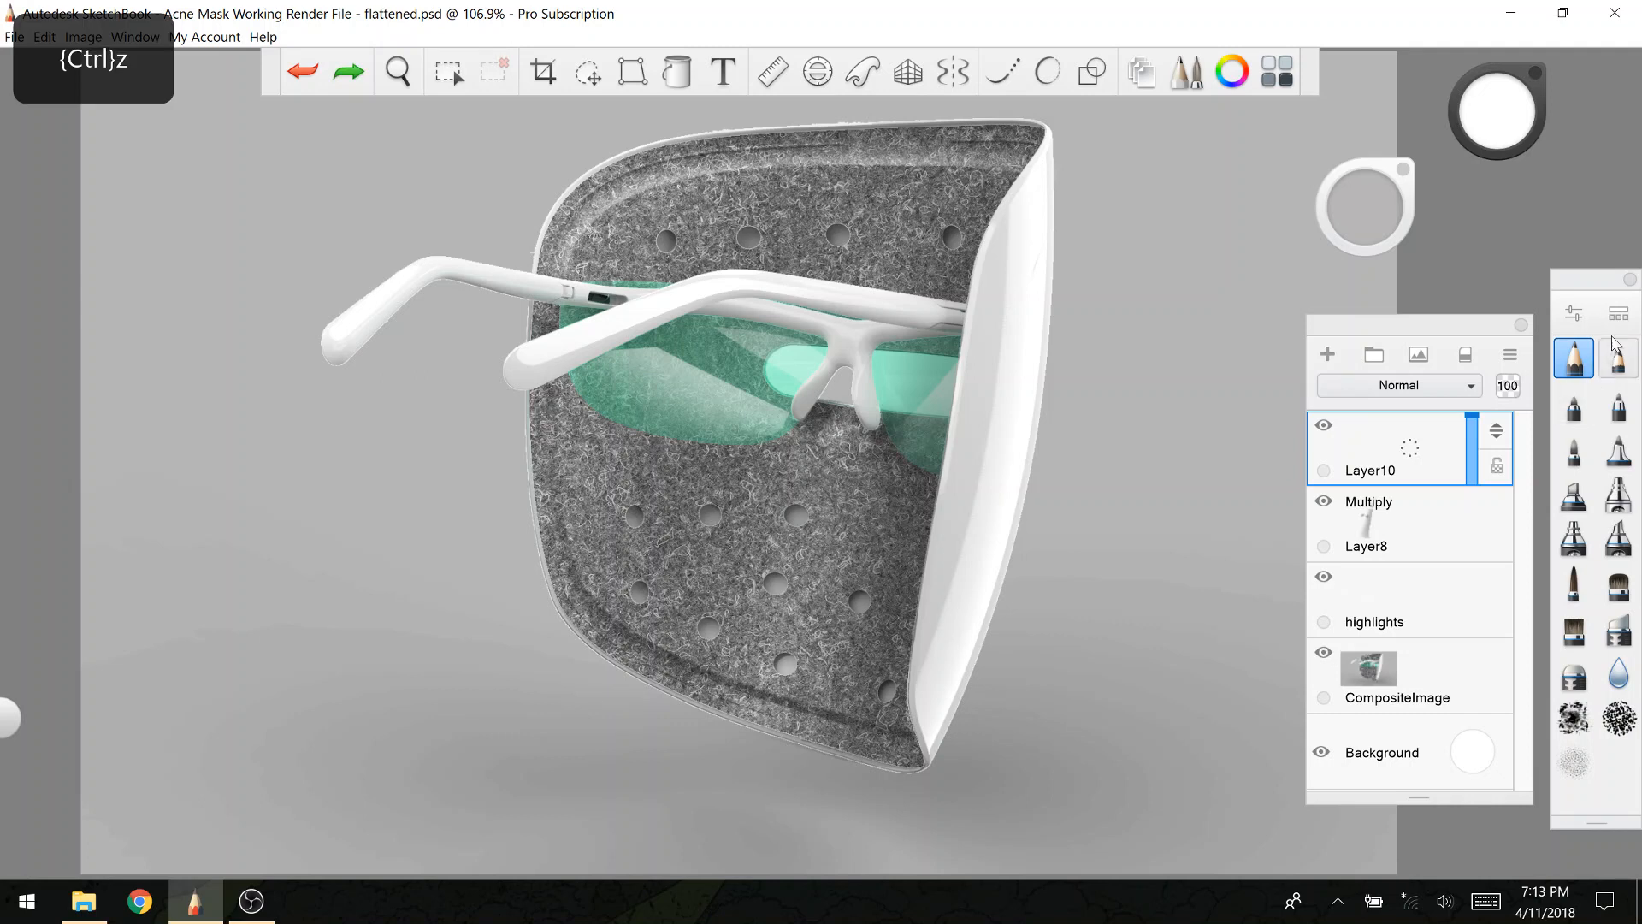
Step: Draw a thin white contour line down the felt from the mask's upper edge to its lower edge, undoing unwanted strokes
left_click(1618, 402)
mouse_move(778, 231)
left_mouse_down()
mouse_move(797, 267)
mouse_move(705, 329)
mouse_move(413, 642)
mouse_move(331, 761)
left_mouse_up()
key("ctrl+z")
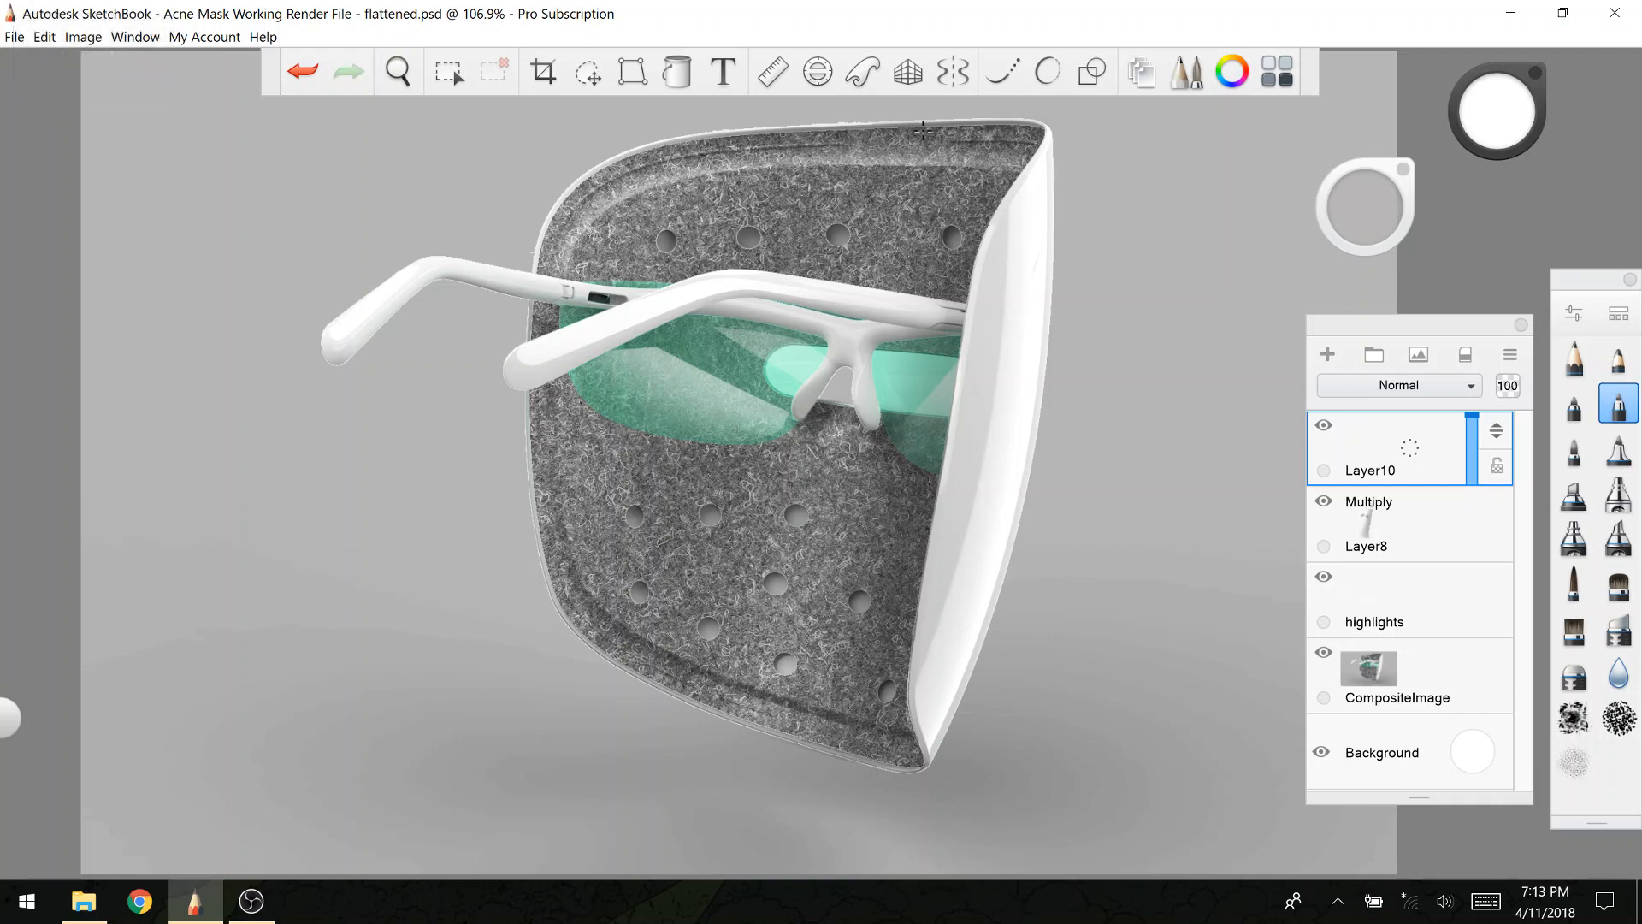
key("ctrl+z")
left_click_drag(919, 125, 805, 671)
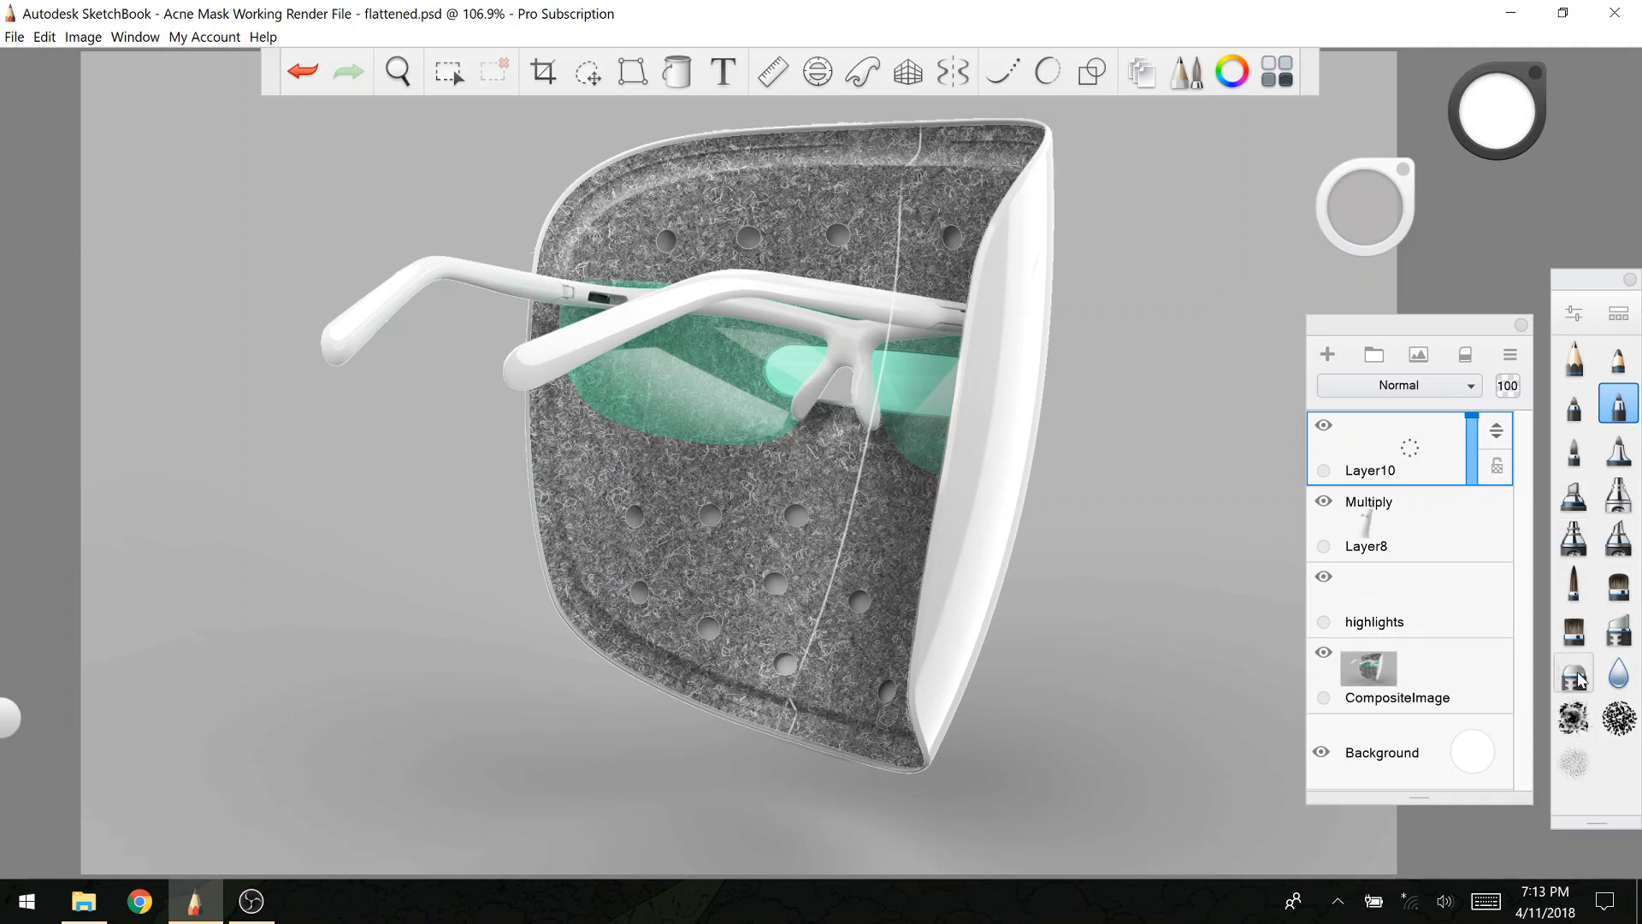
Step: Extend the white contour line beyond the mask's upper and lower edges, undoing and redrawing strokes
left_click(1618, 628)
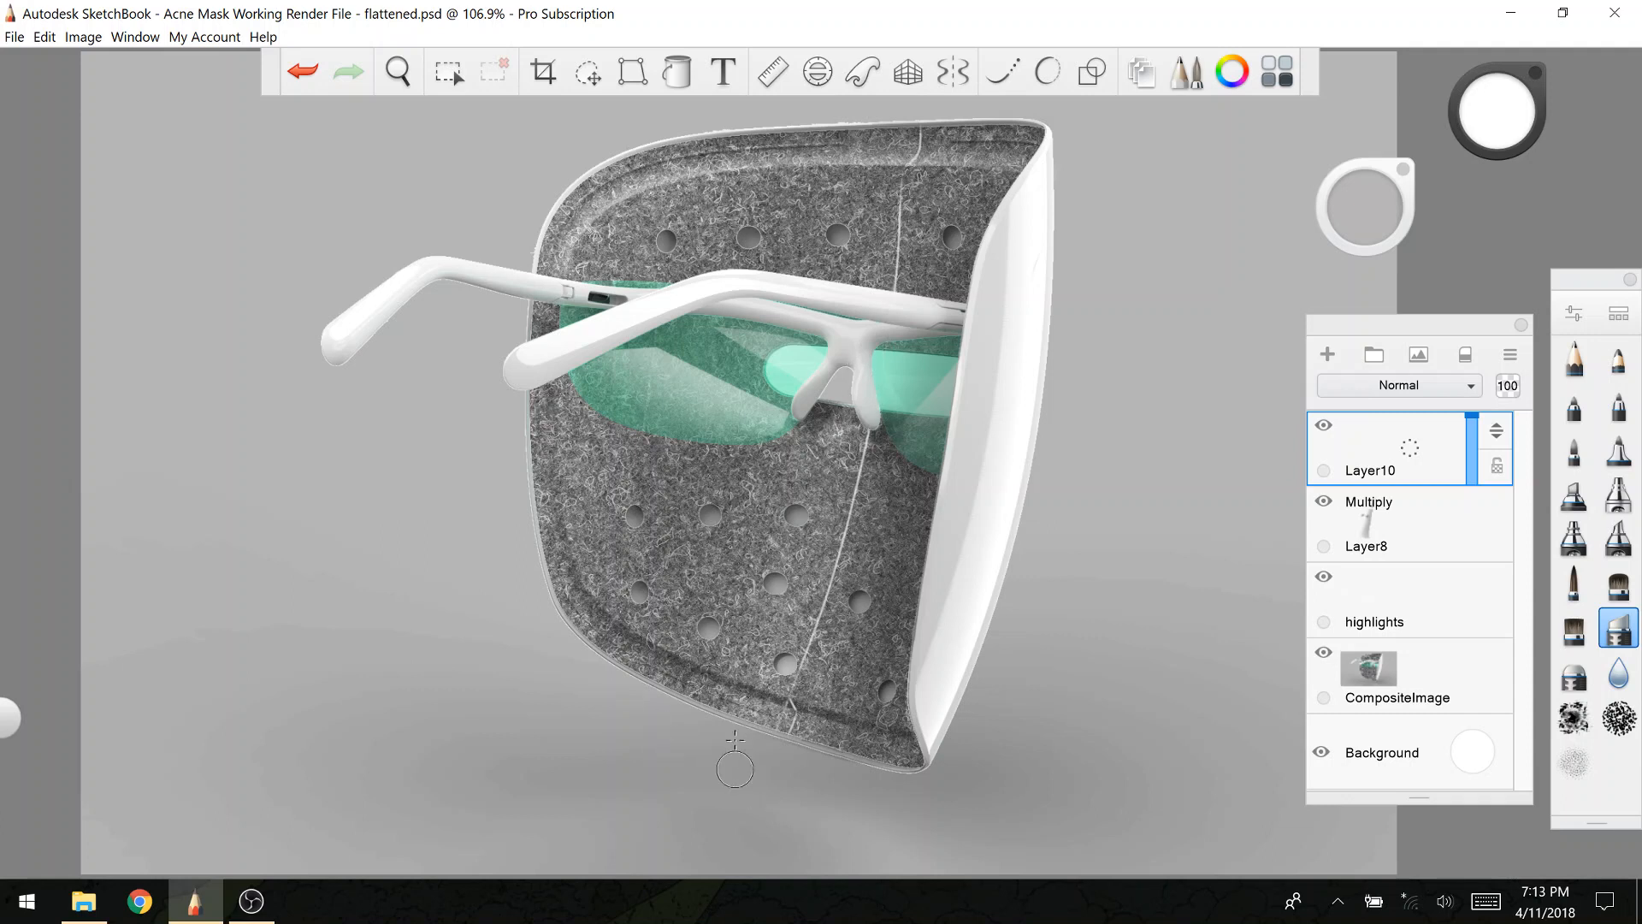
left_click(1618, 404)
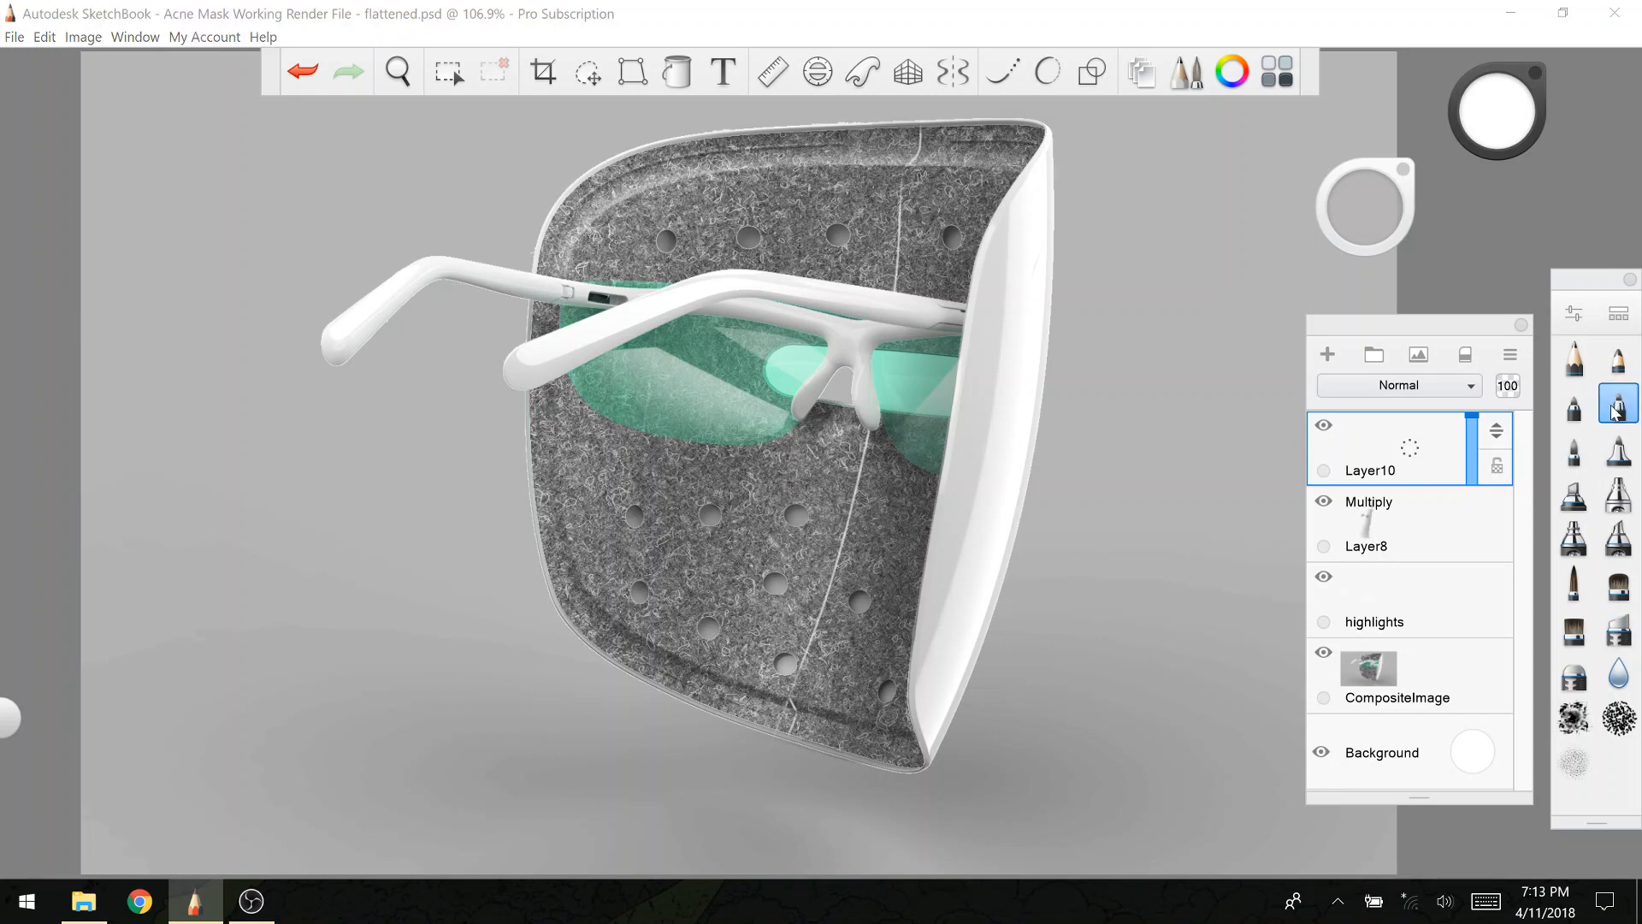
left_click_drag(792, 719, 785, 748)
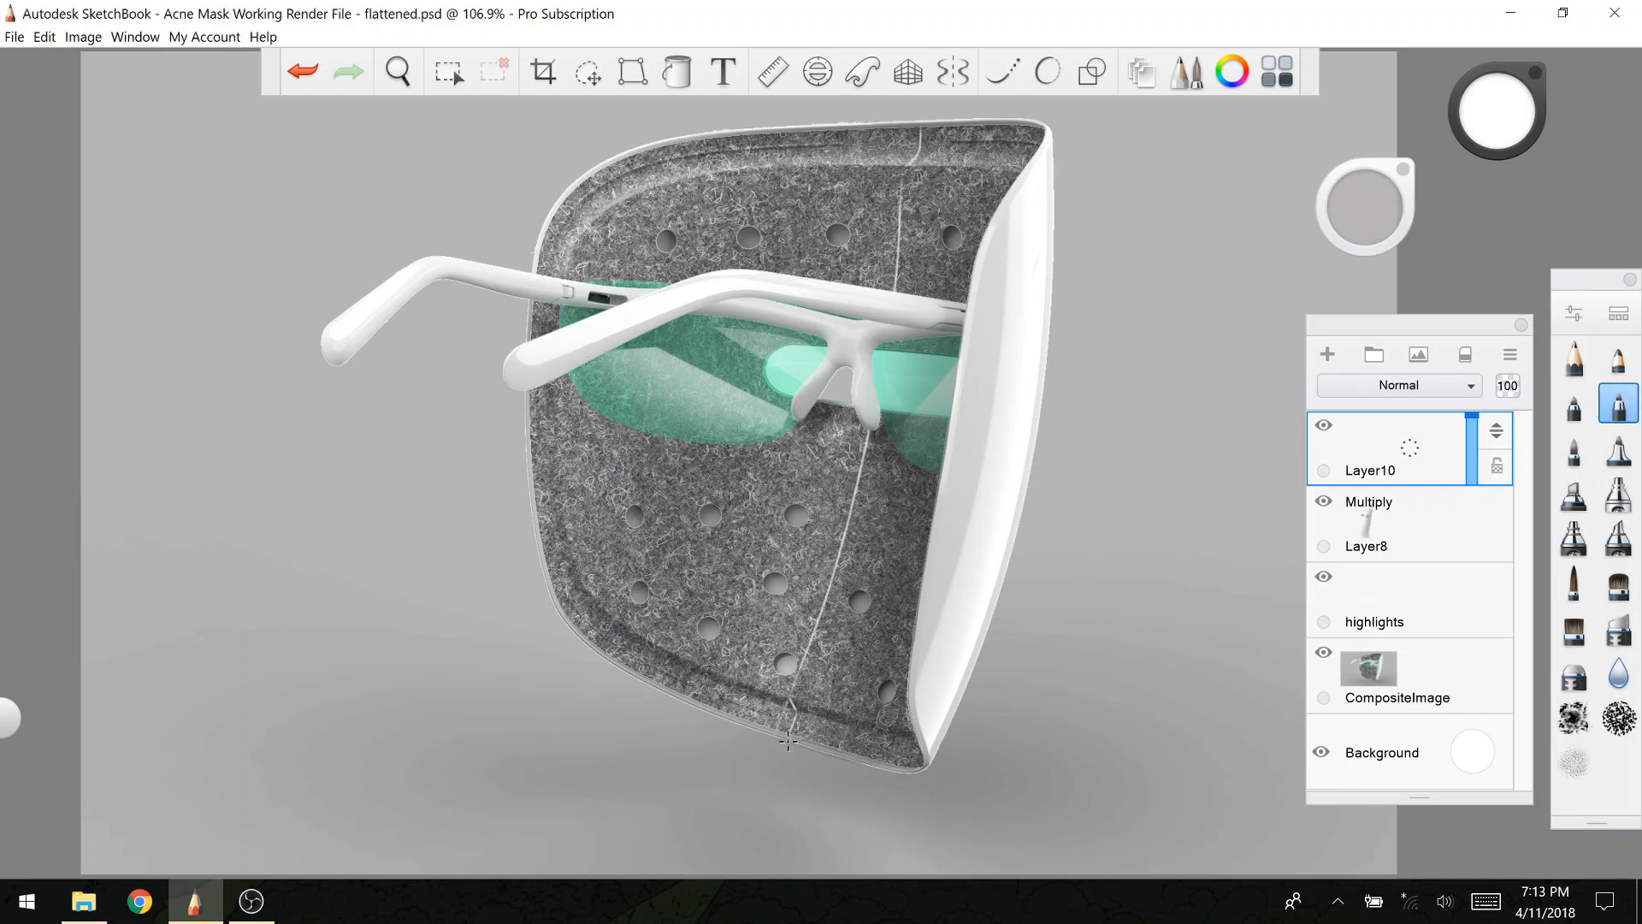
key("ctrl+z")
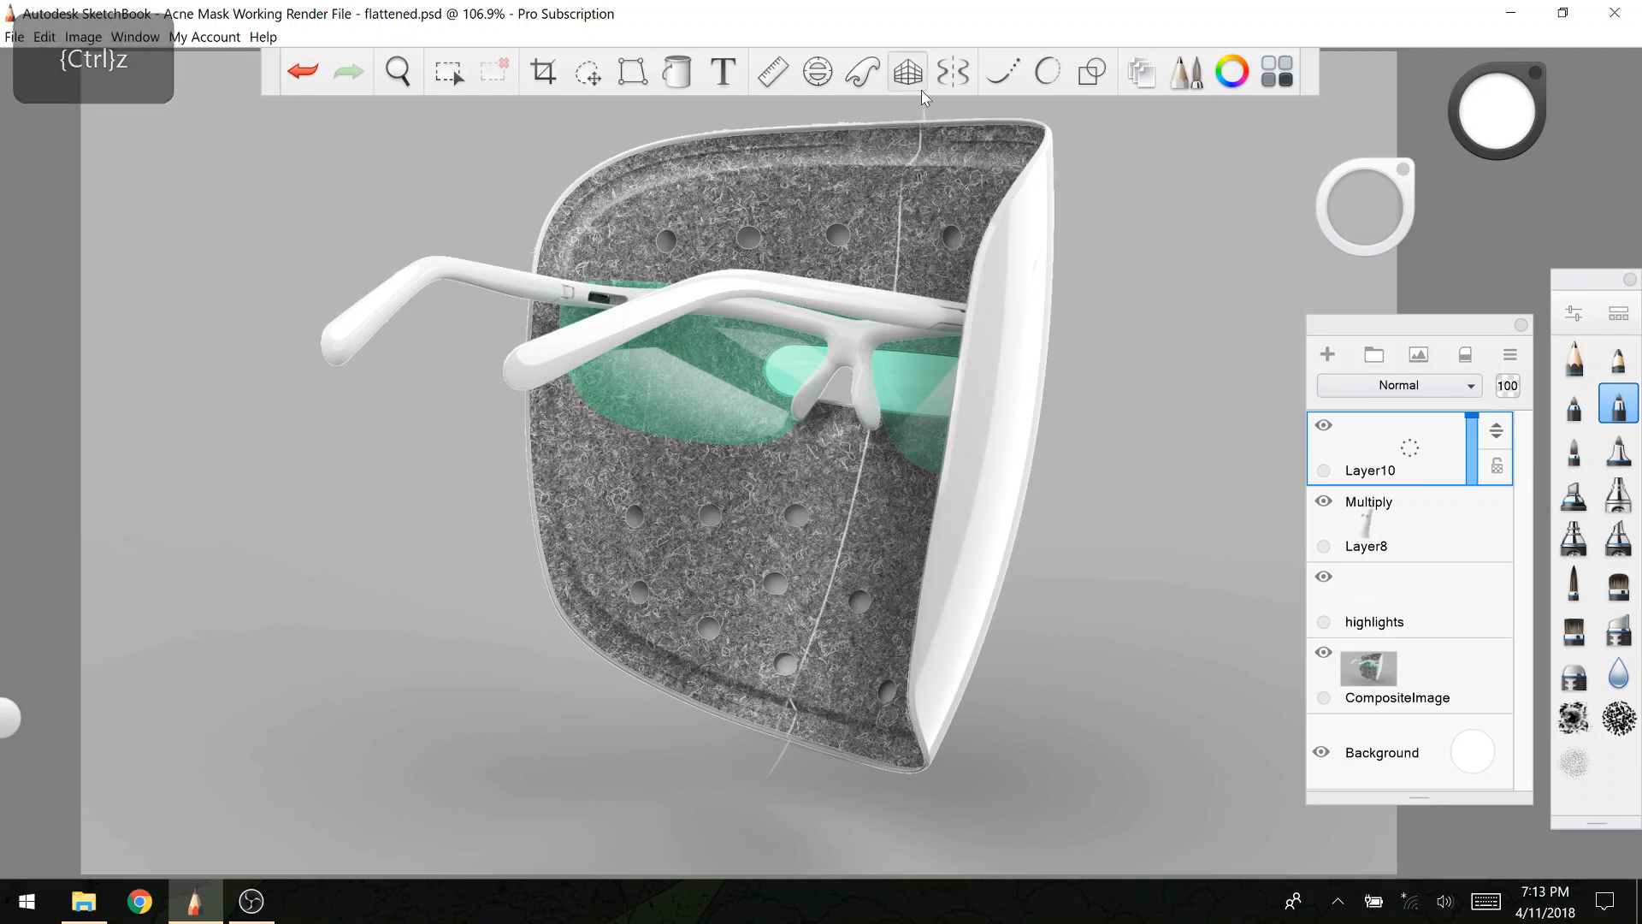
Step: Lower the contour line layer's opacity to 56
left_click_drag(613, 459, 646, 654)
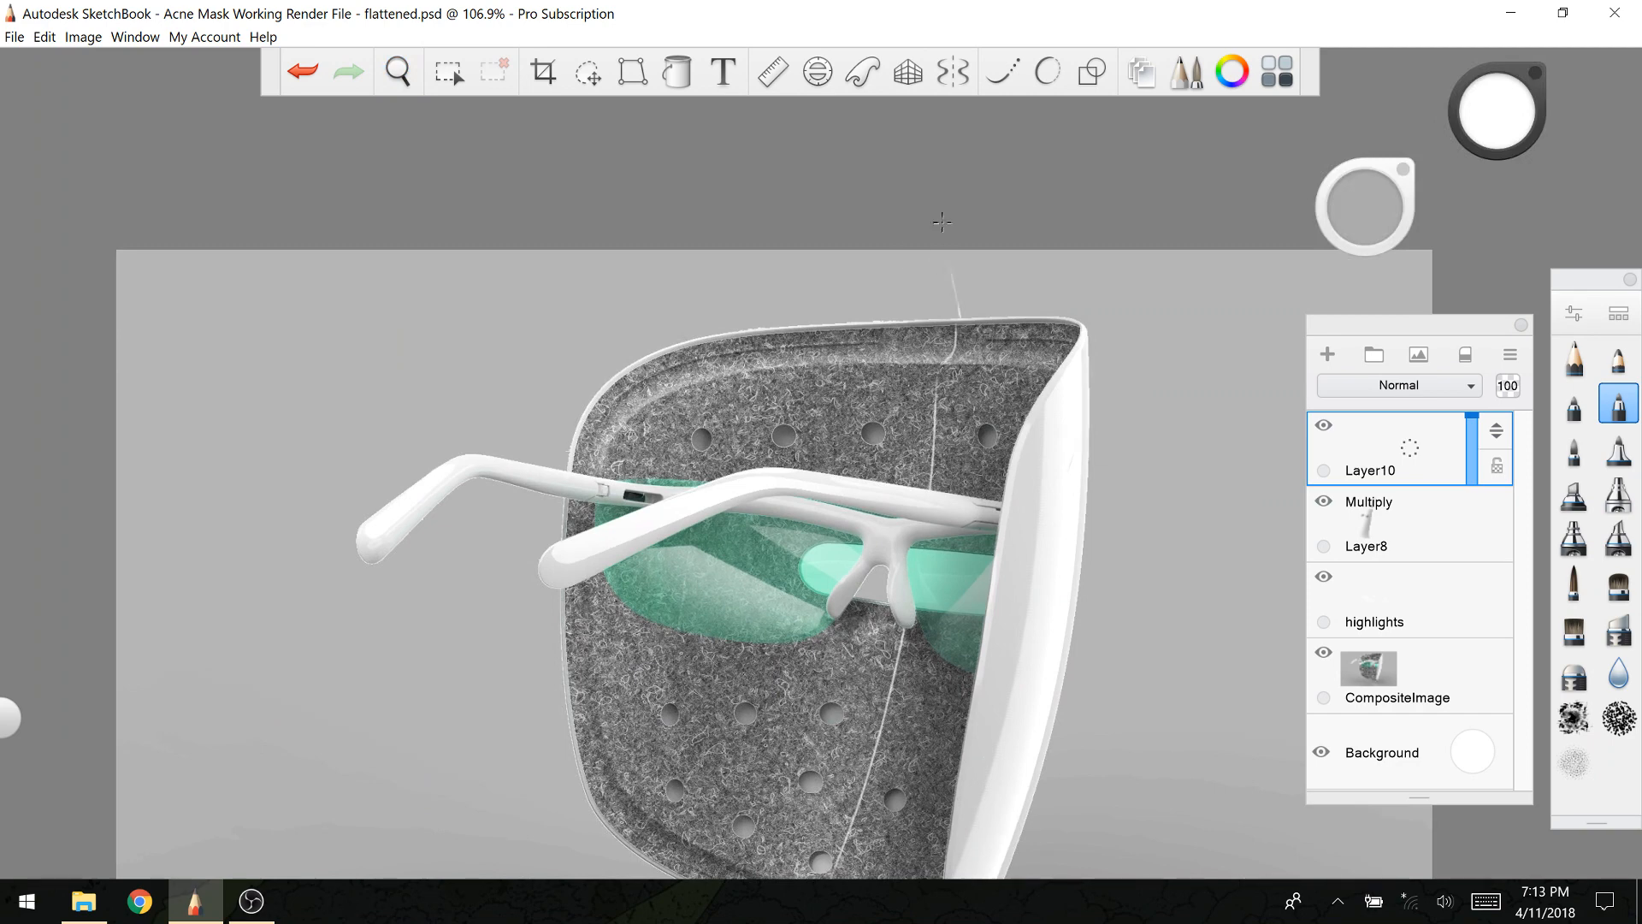
key("space")
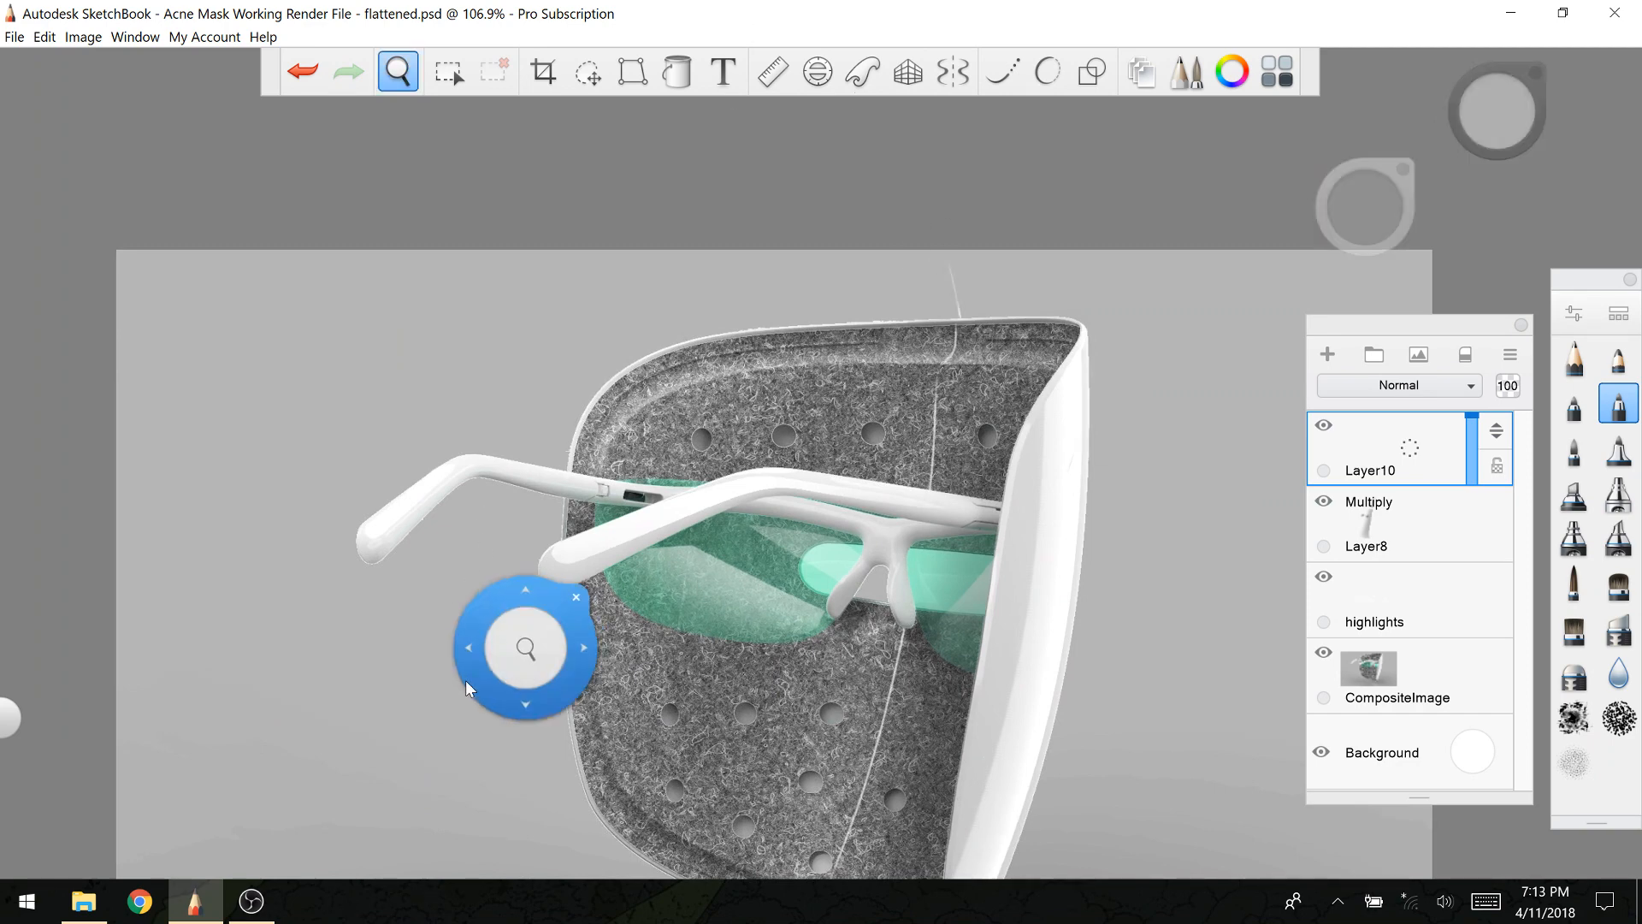
left_click_drag(467, 689, 472, 670)
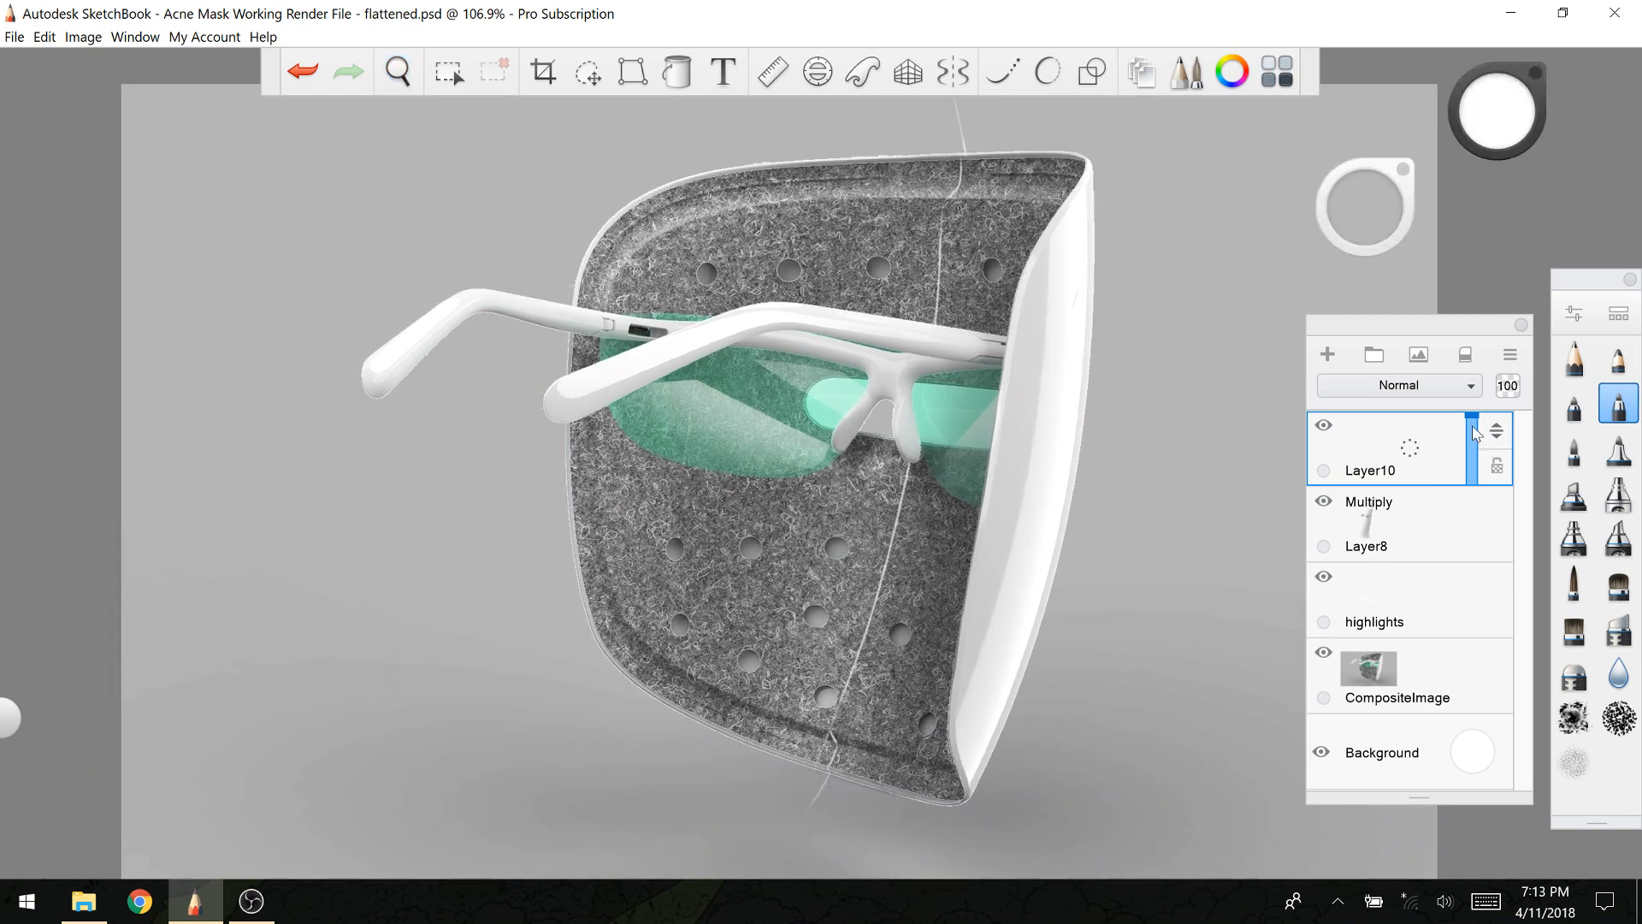
left_click_drag(1473, 428, 1473, 450)
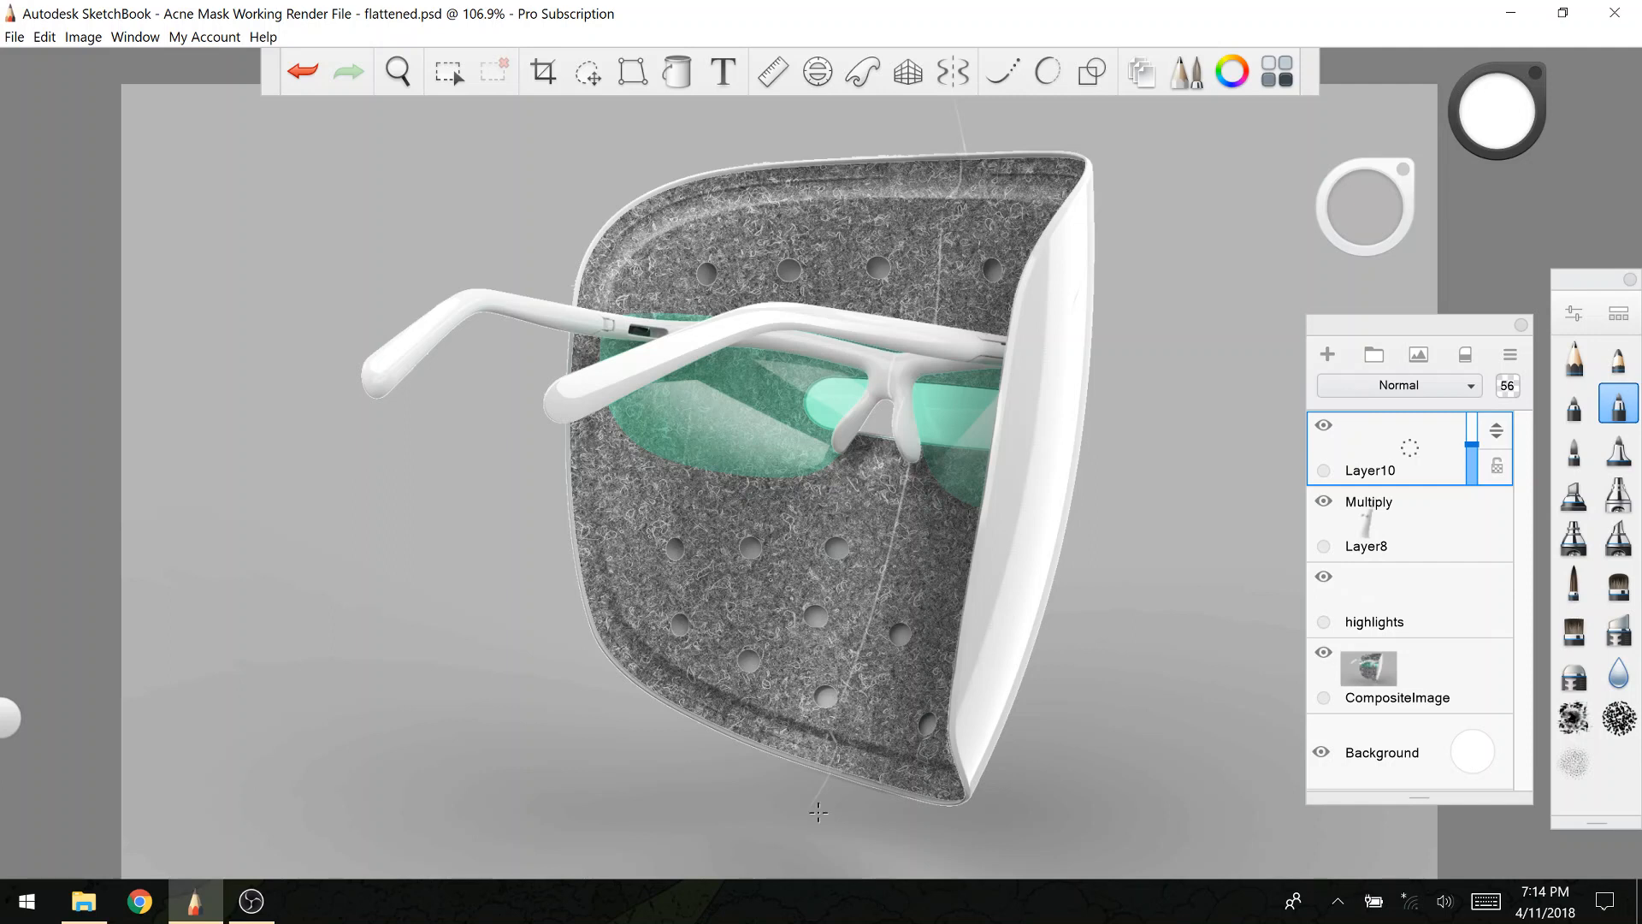
Step: Set the brush colour to black and add a new layer above Layer10
left_click(1495, 118)
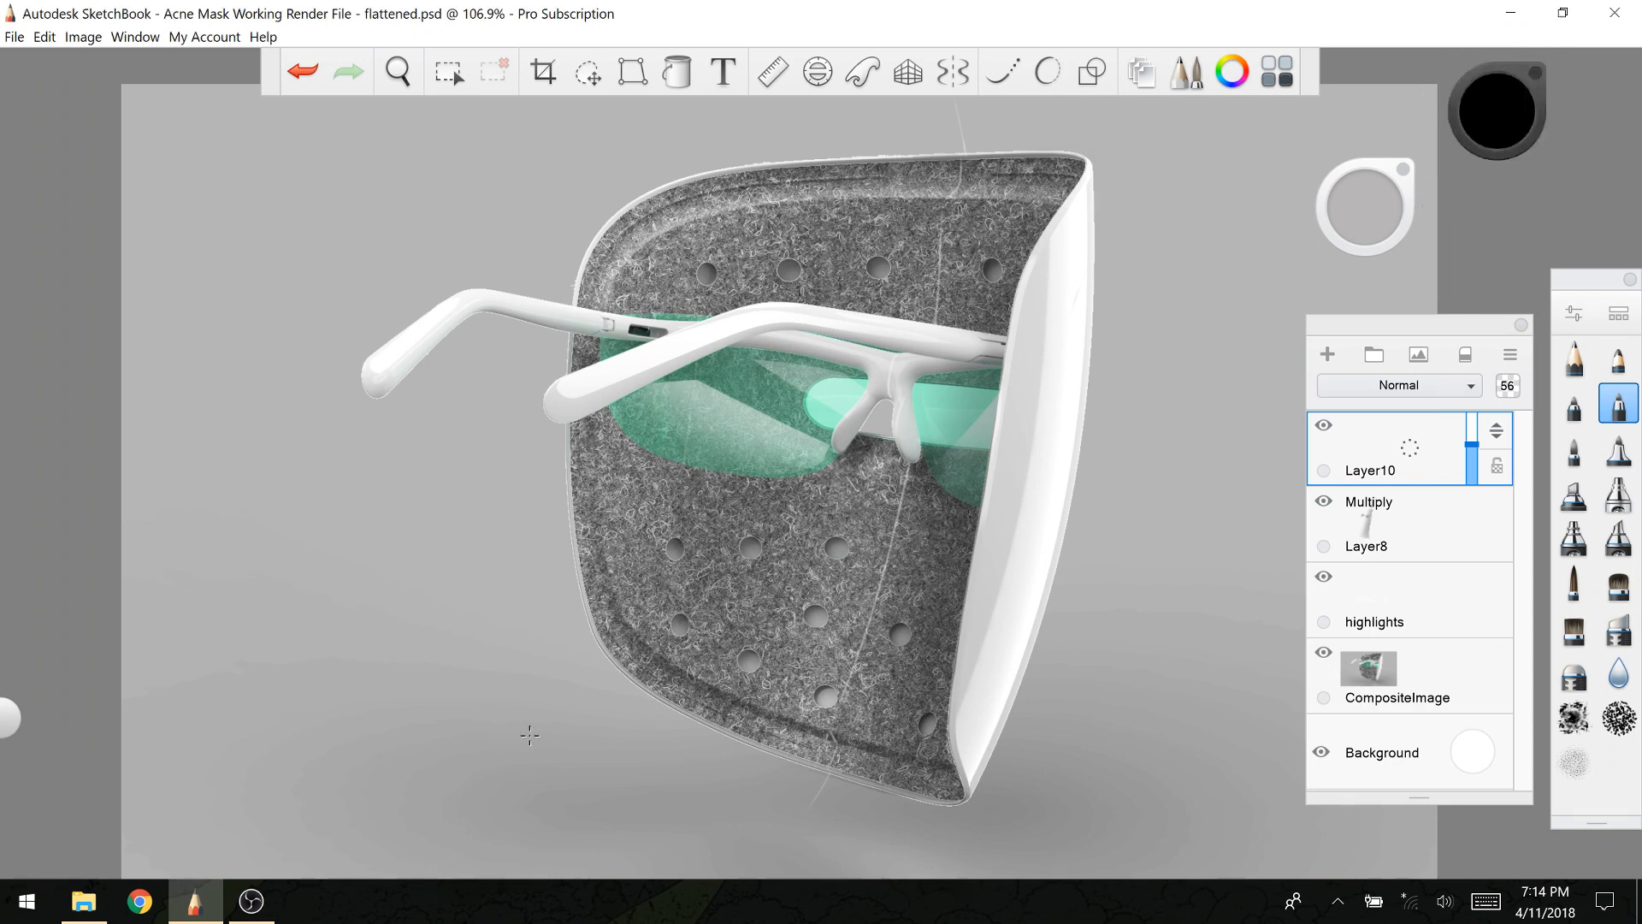
left_click_drag(1413, 449, 1385, 370)
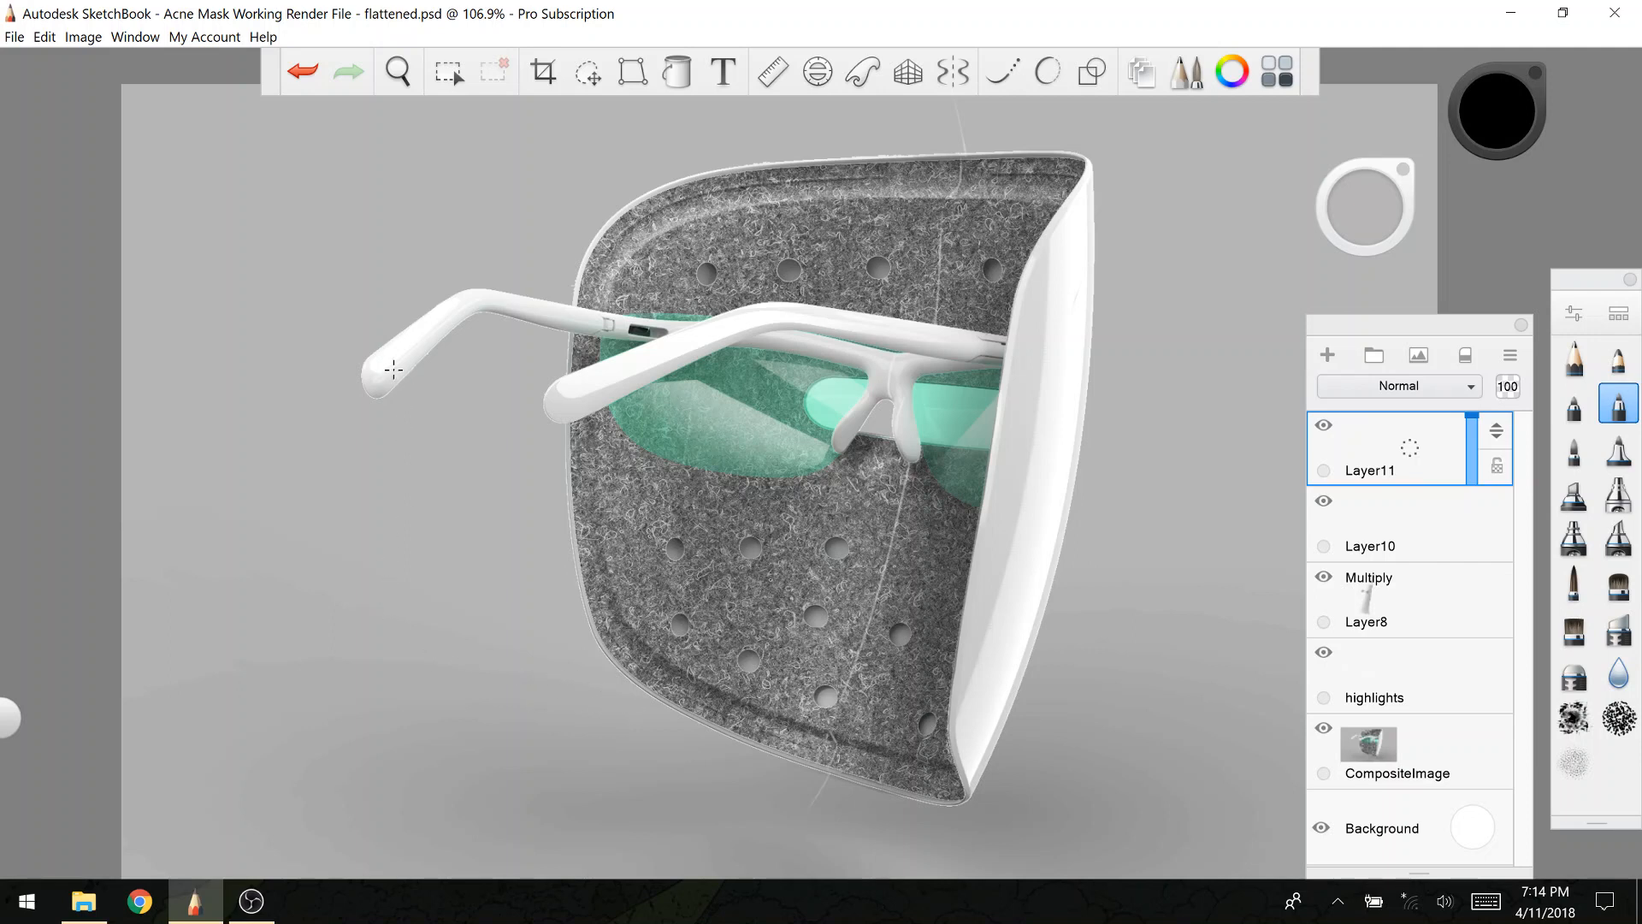
key("space")
left_click(398, 72)
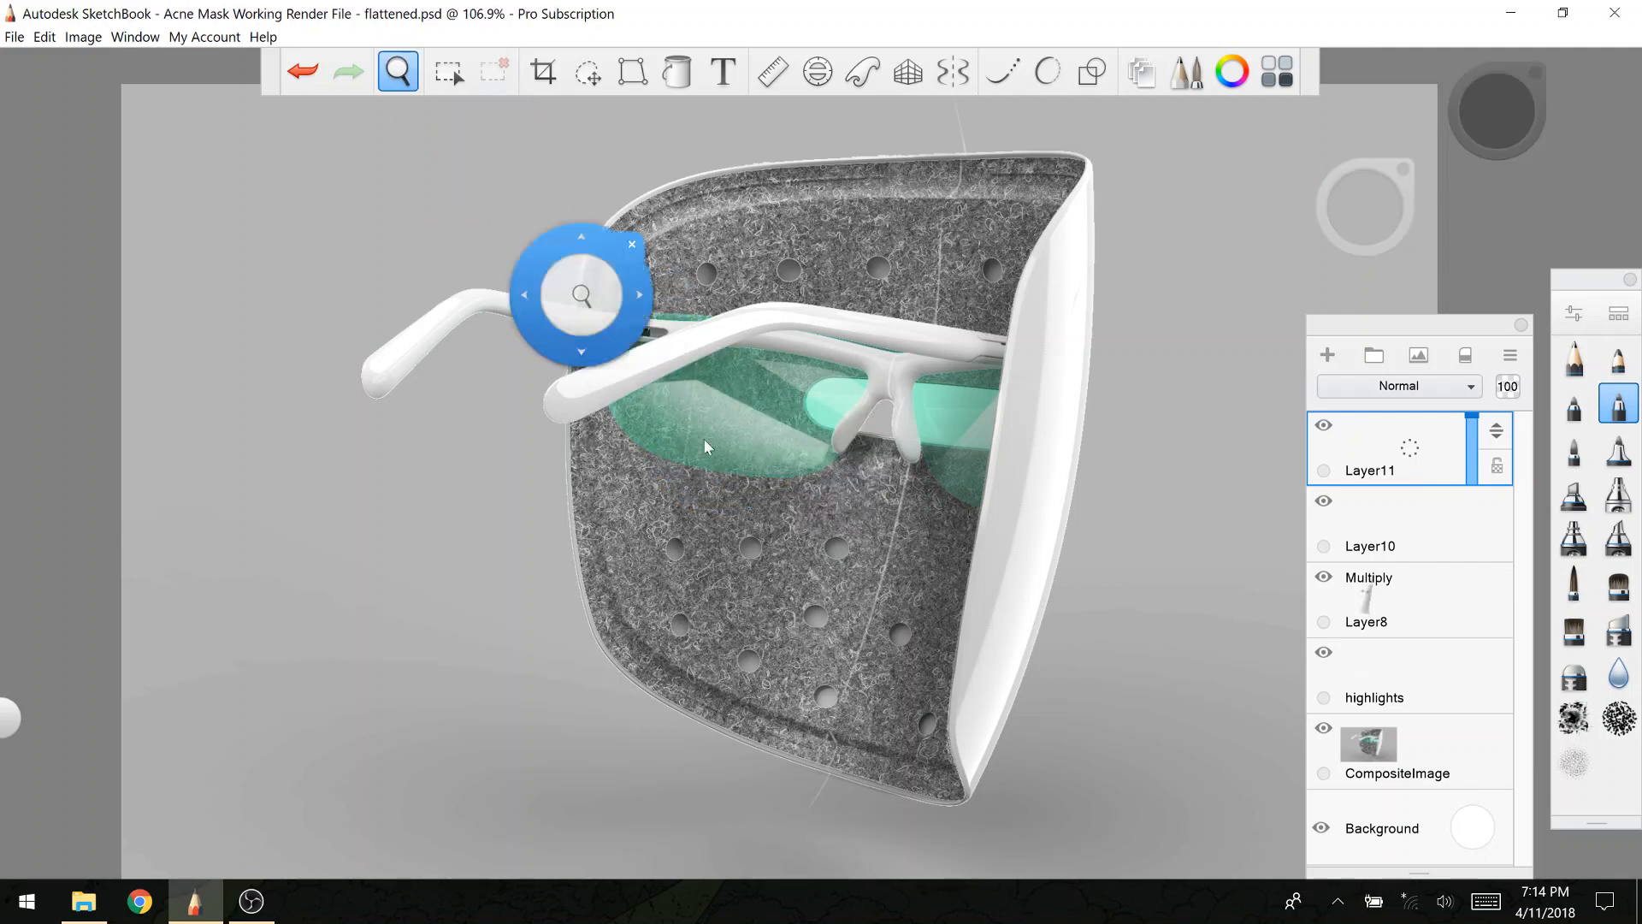
mouse_move(709, 565)
left_mouse_down()
mouse_move(699, 538)
mouse_move(713, 569)
left_mouse_up()
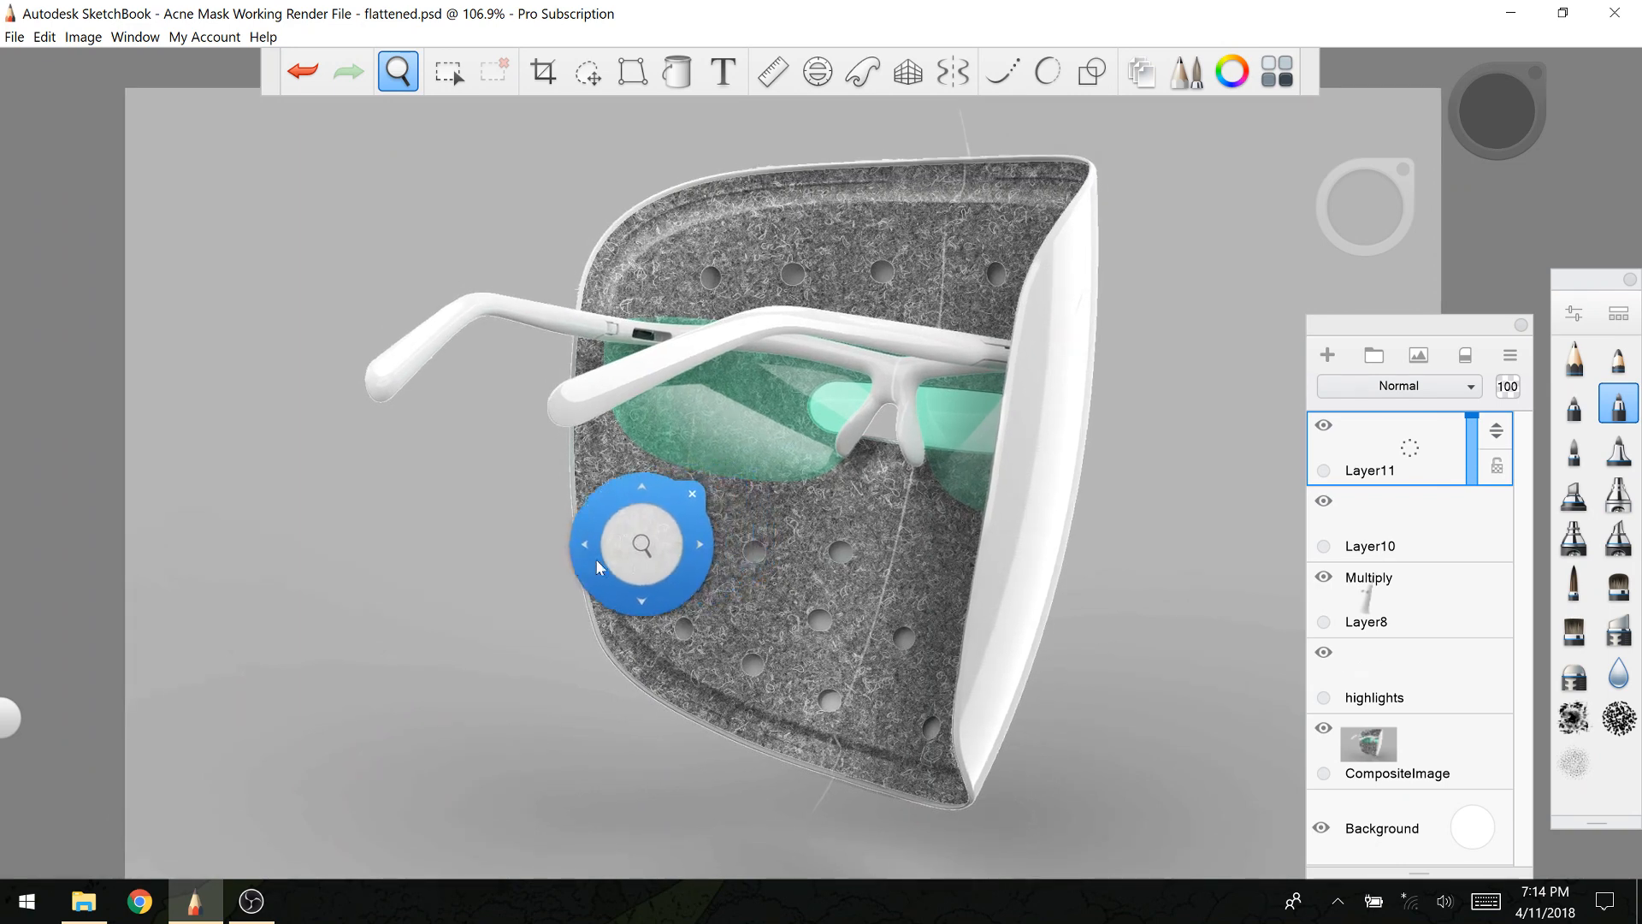
left_click(692, 495)
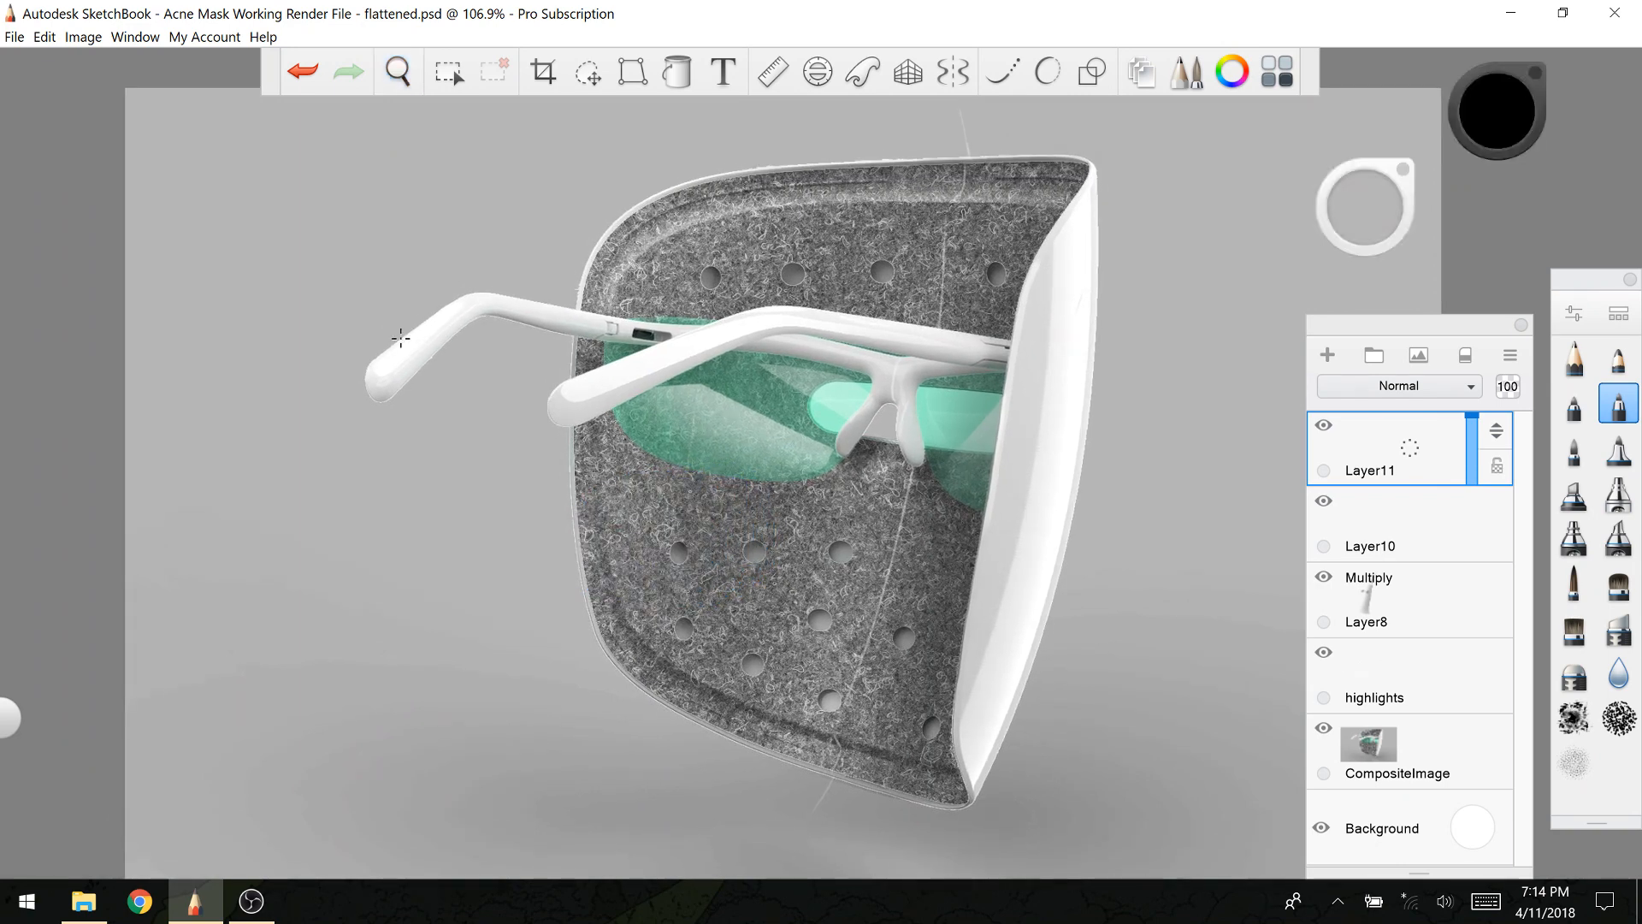
Step: Examine the General, Brush, Canvas, System, Hotkeys, Lagoon and Factory Defaults preferences for a canvas rotation option
left_click(44, 37)
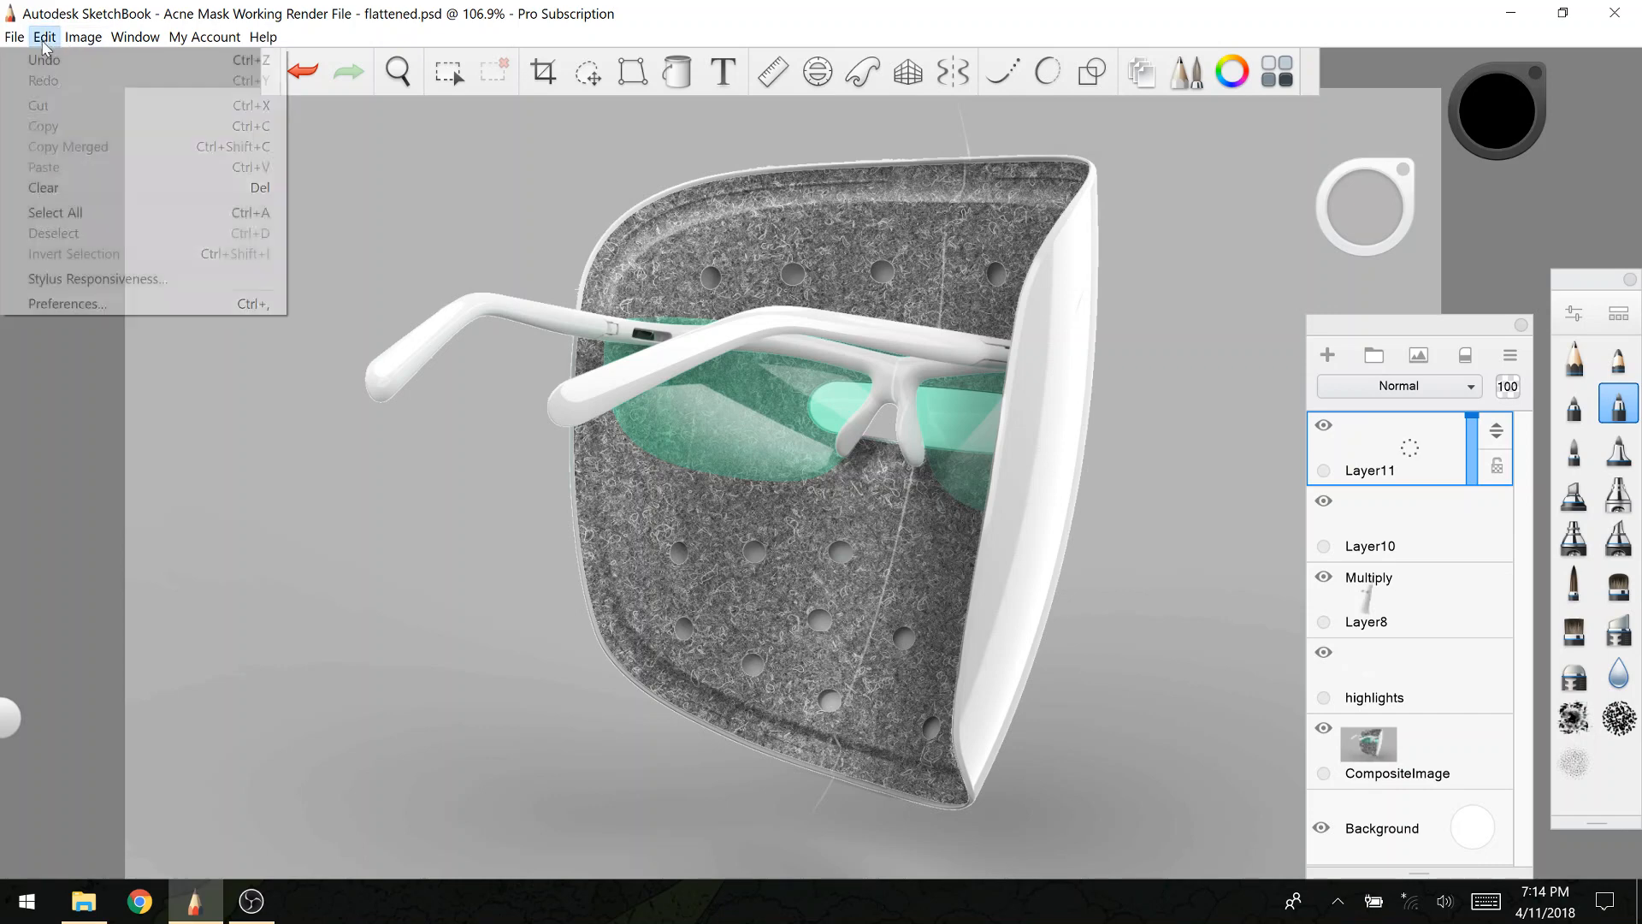
left_click(51, 304)
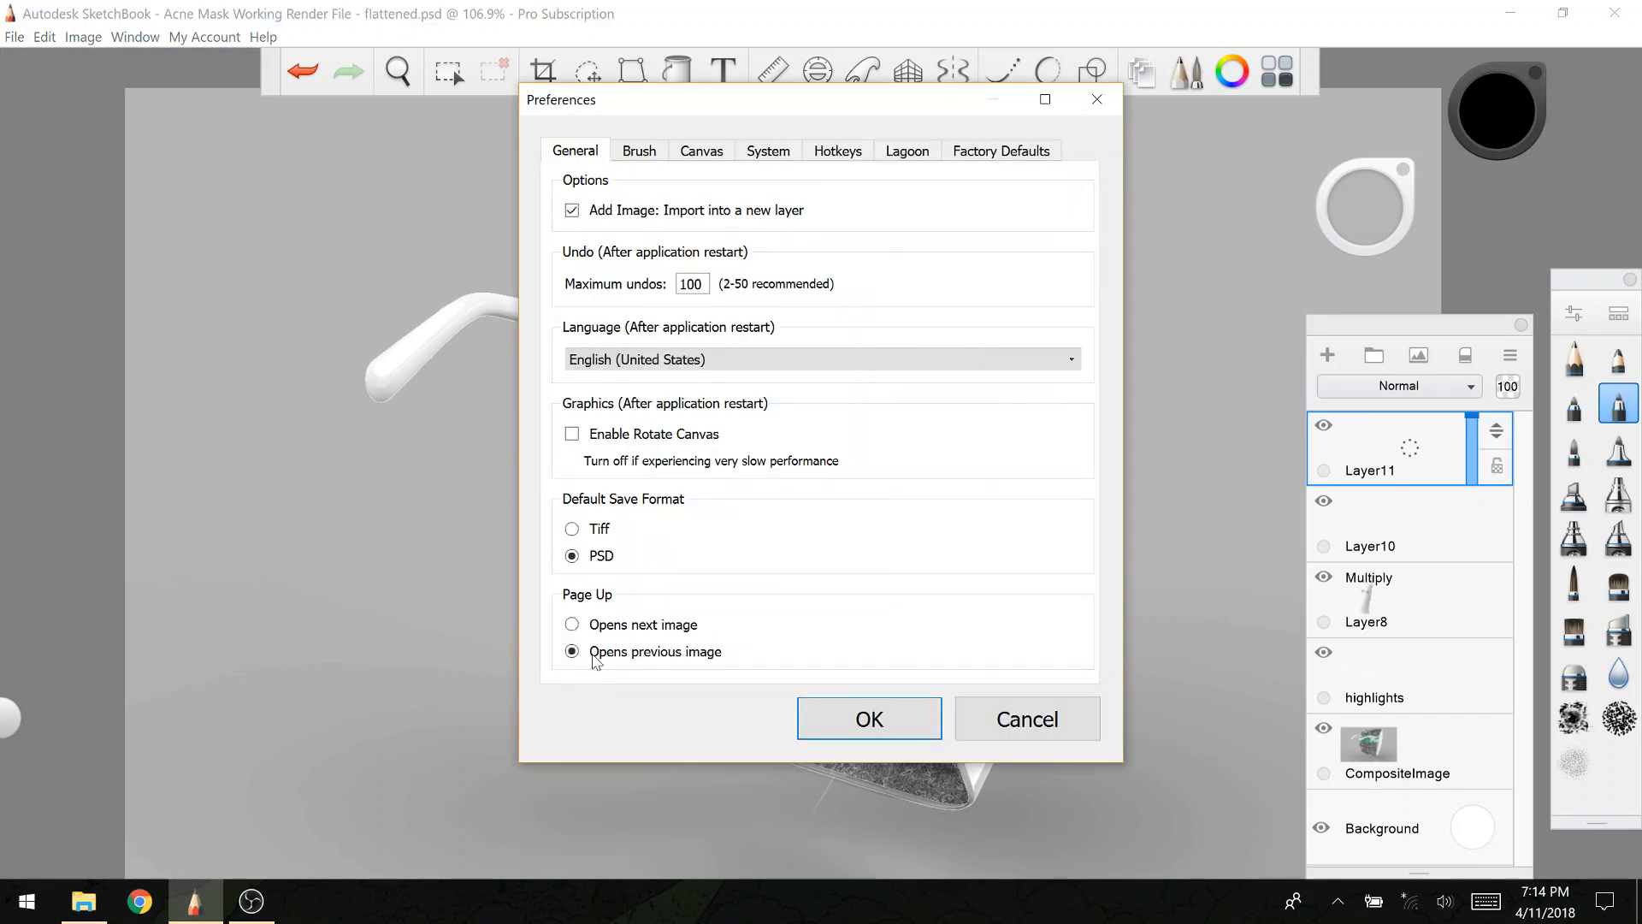
left_click(641, 152)
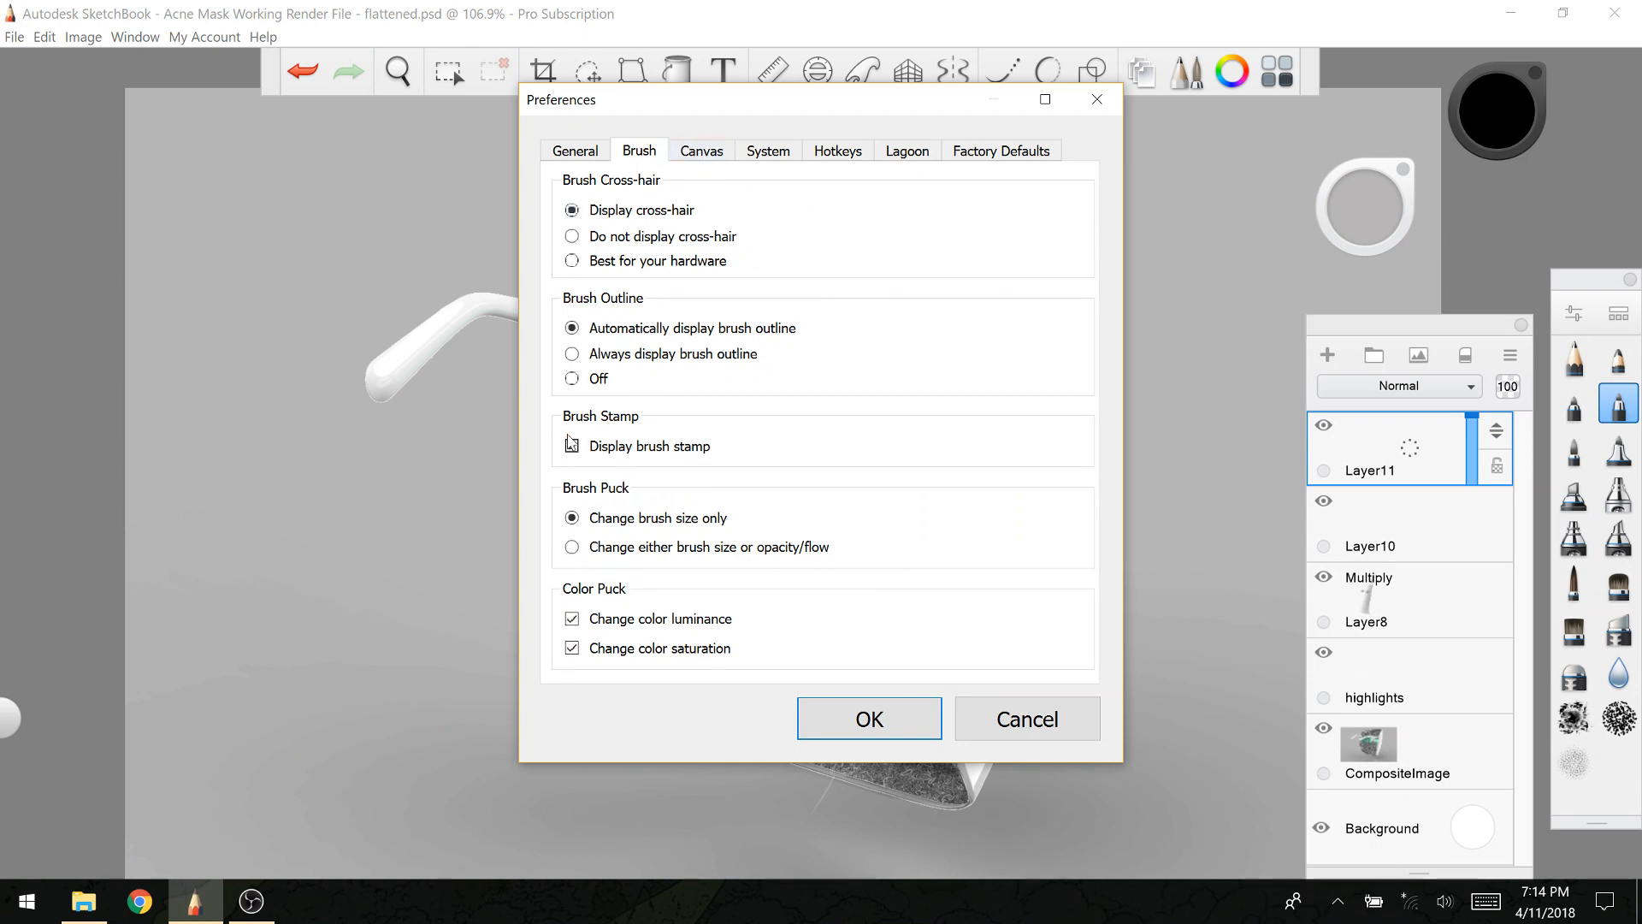
left_click(699, 158)
left_click(768, 152)
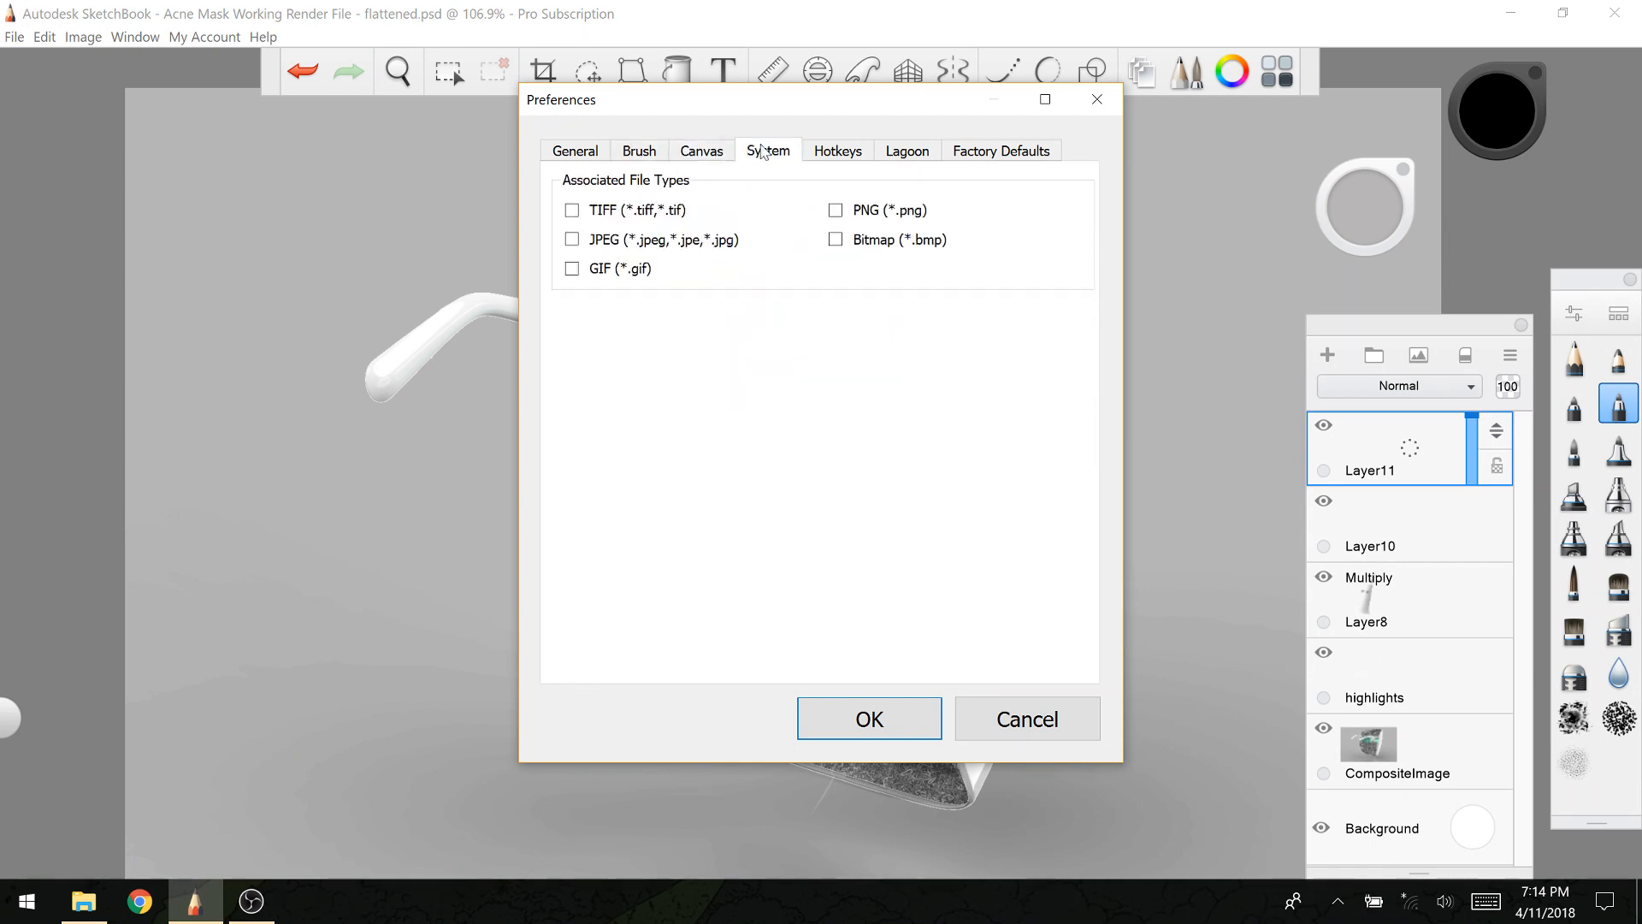
left_click(695, 154)
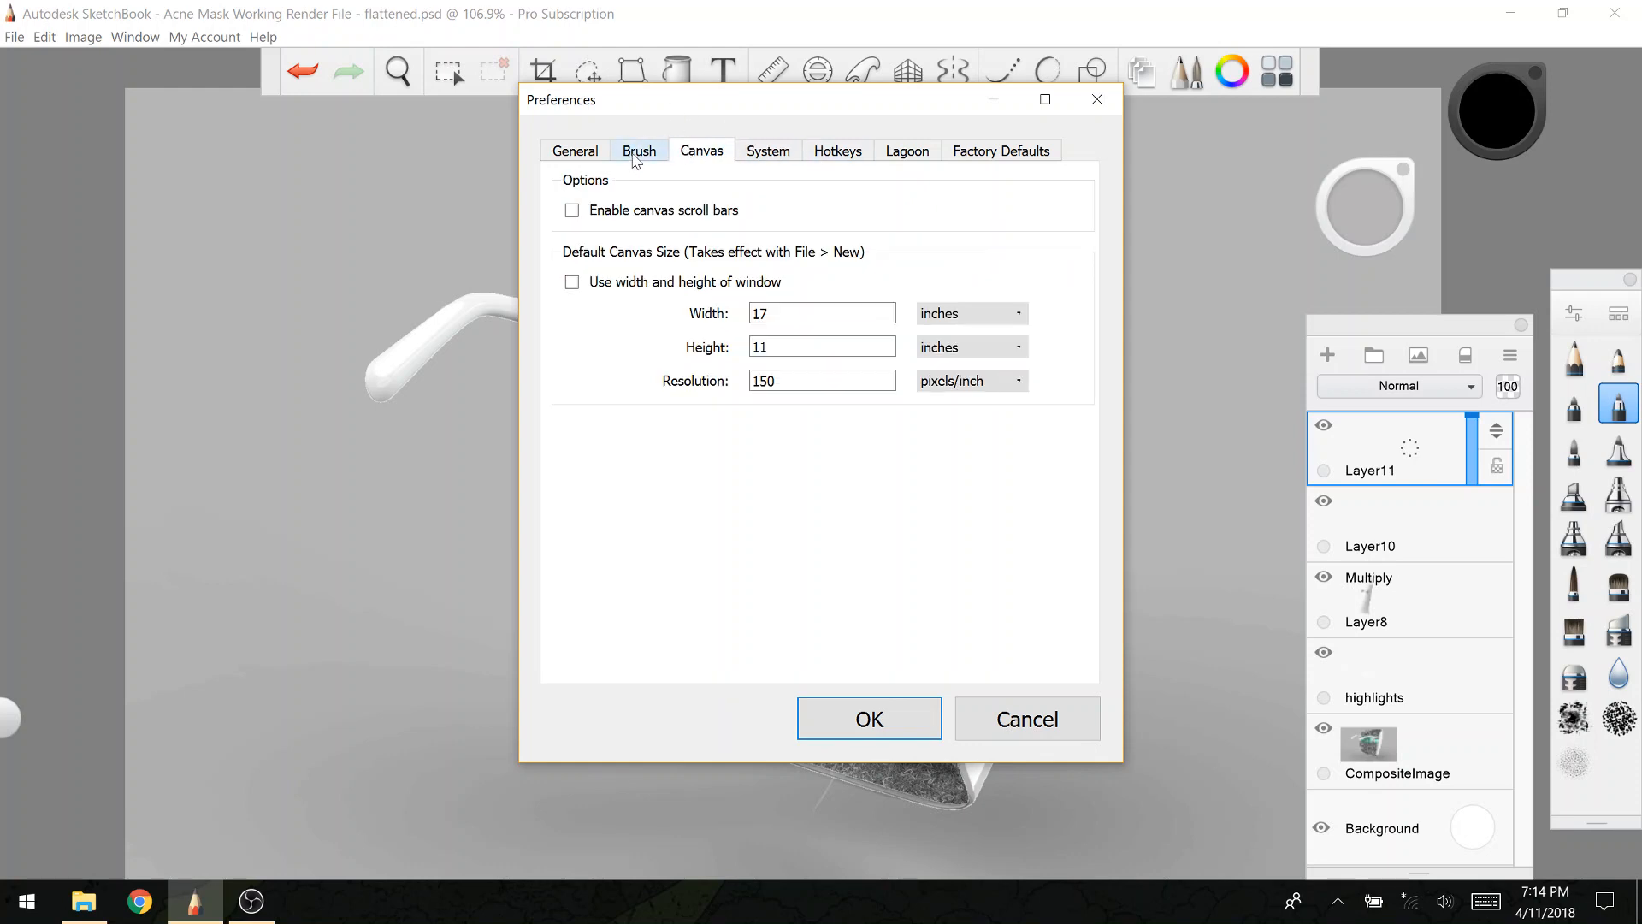
left_click(639, 152)
left_click(700, 156)
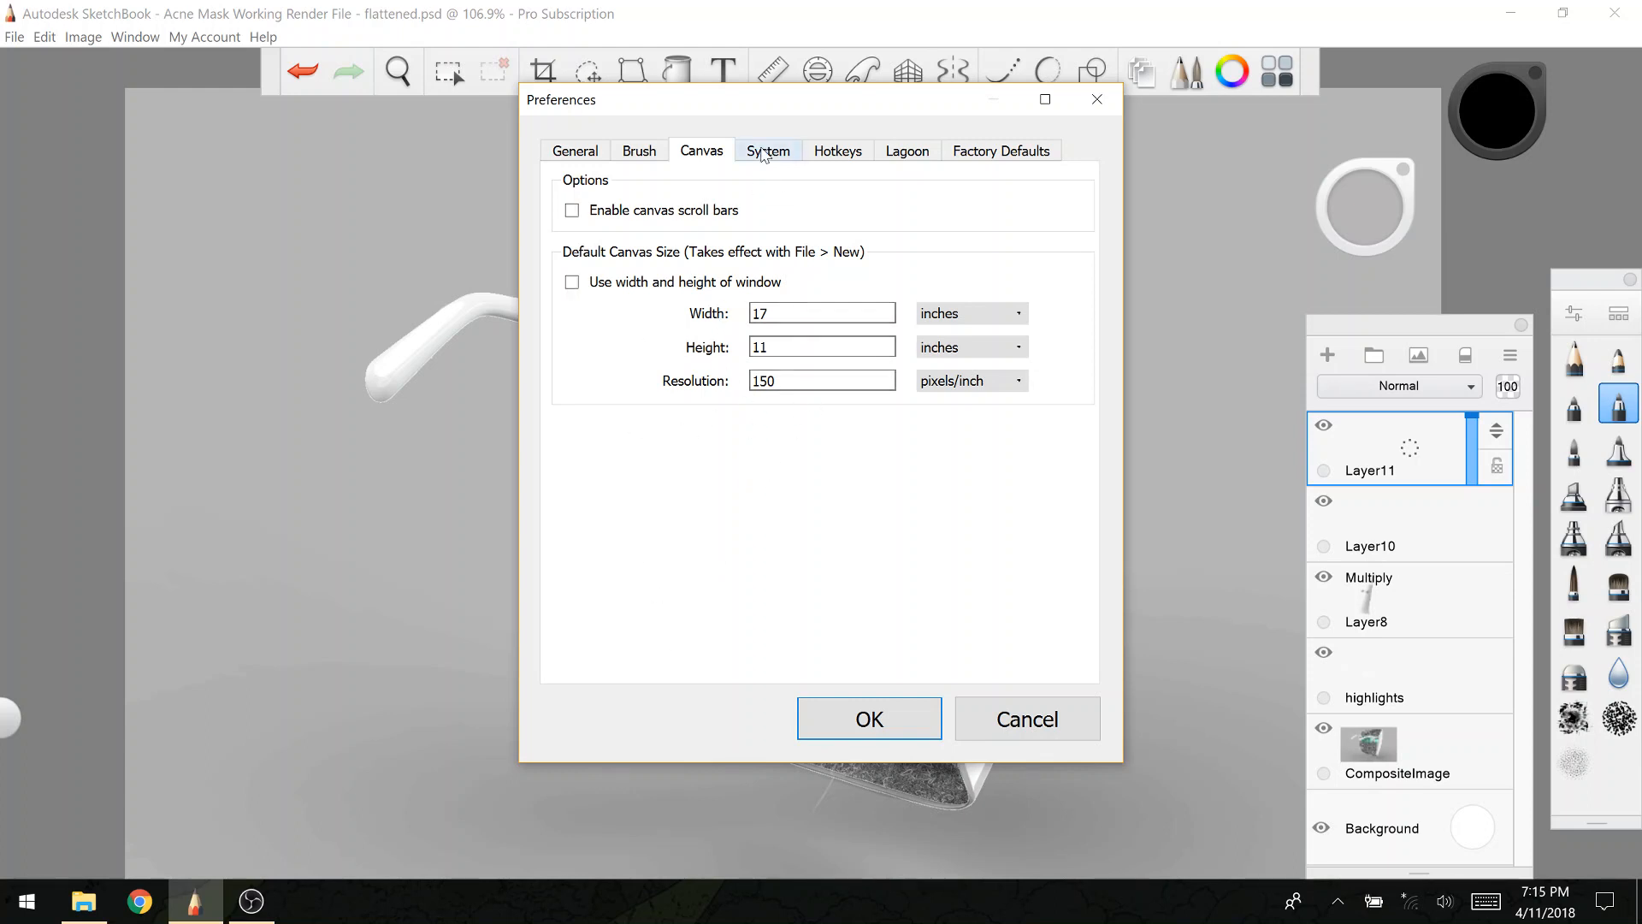
left_click(763, 150)
left_click(833, 151)
left_click(759, 149)
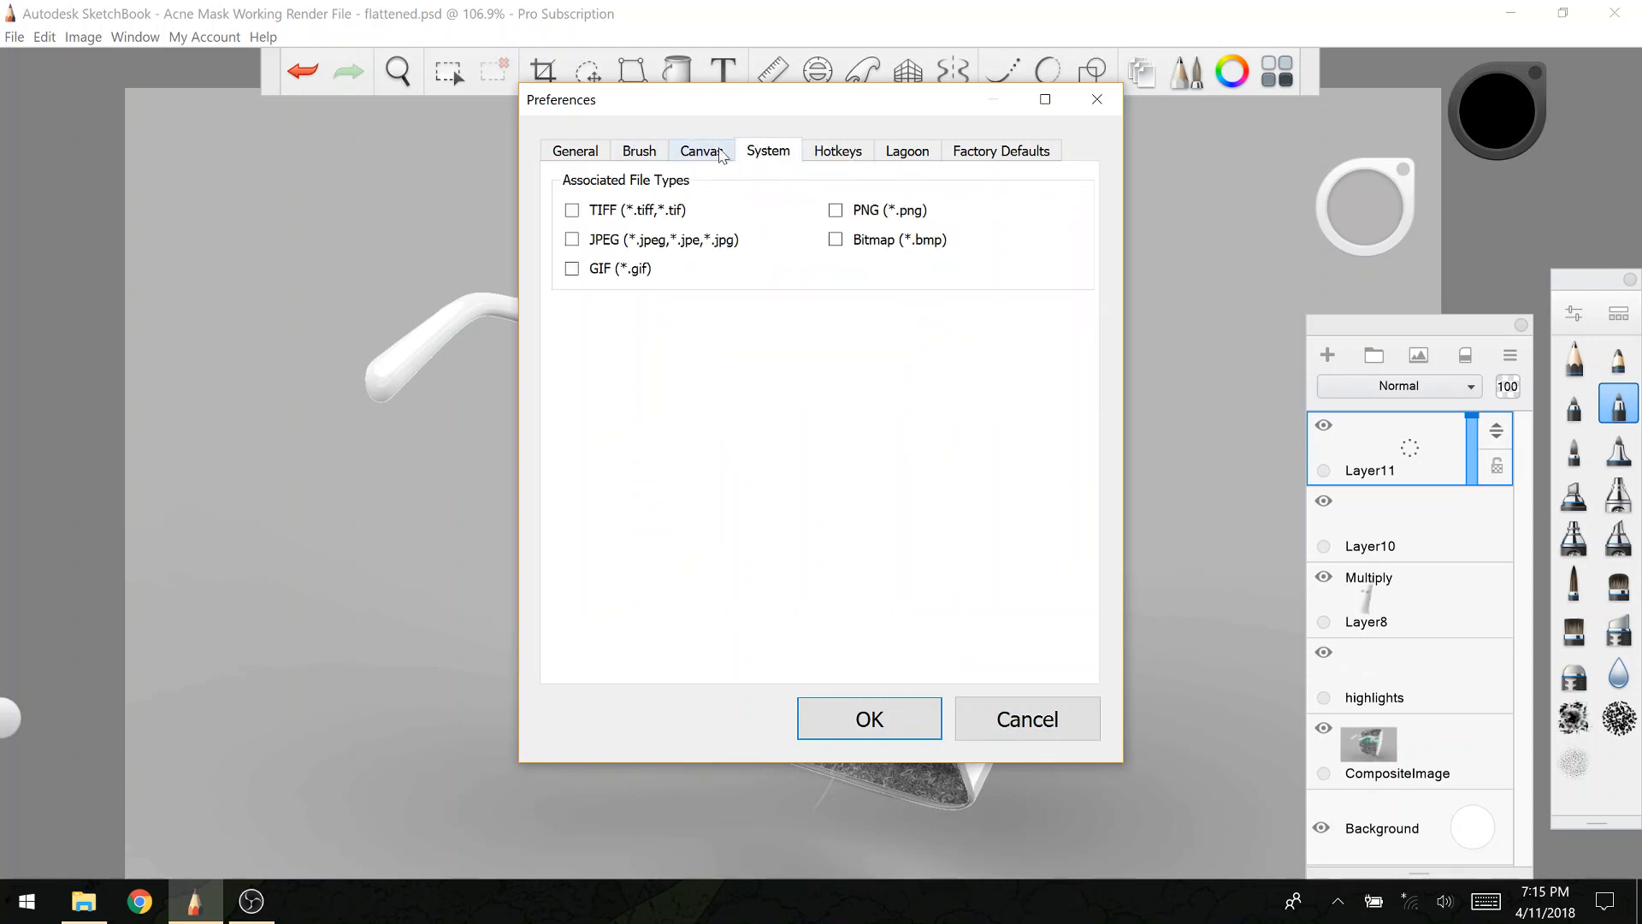
left_click(838, 150)
left_click(906, 151)
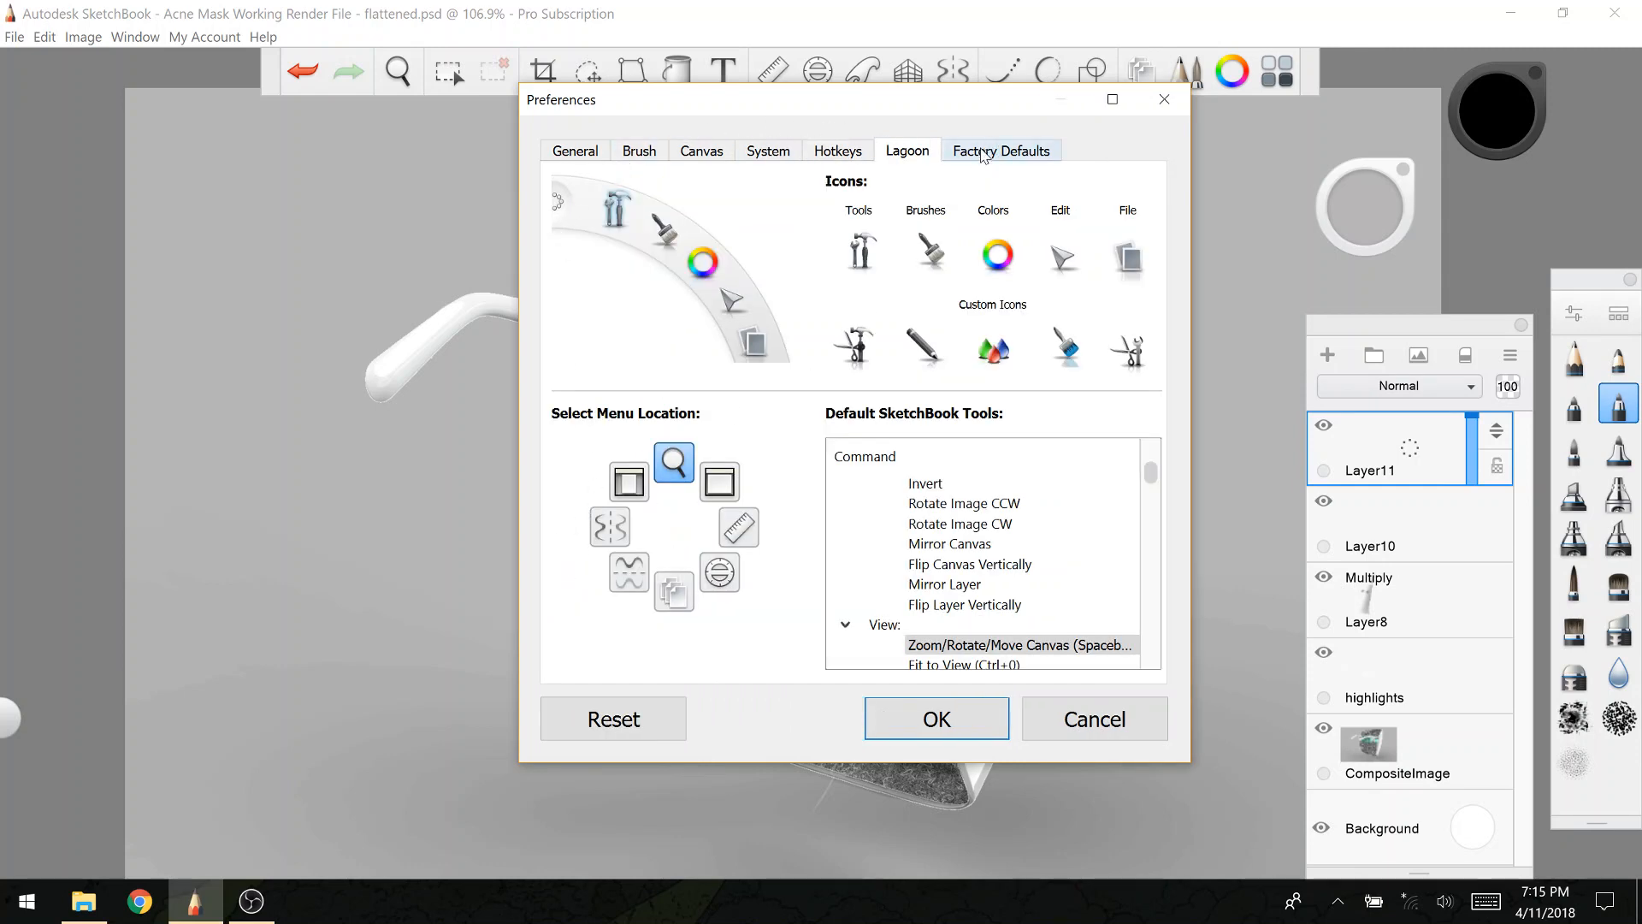
left_click(983, 151)
left_click(569, 154)
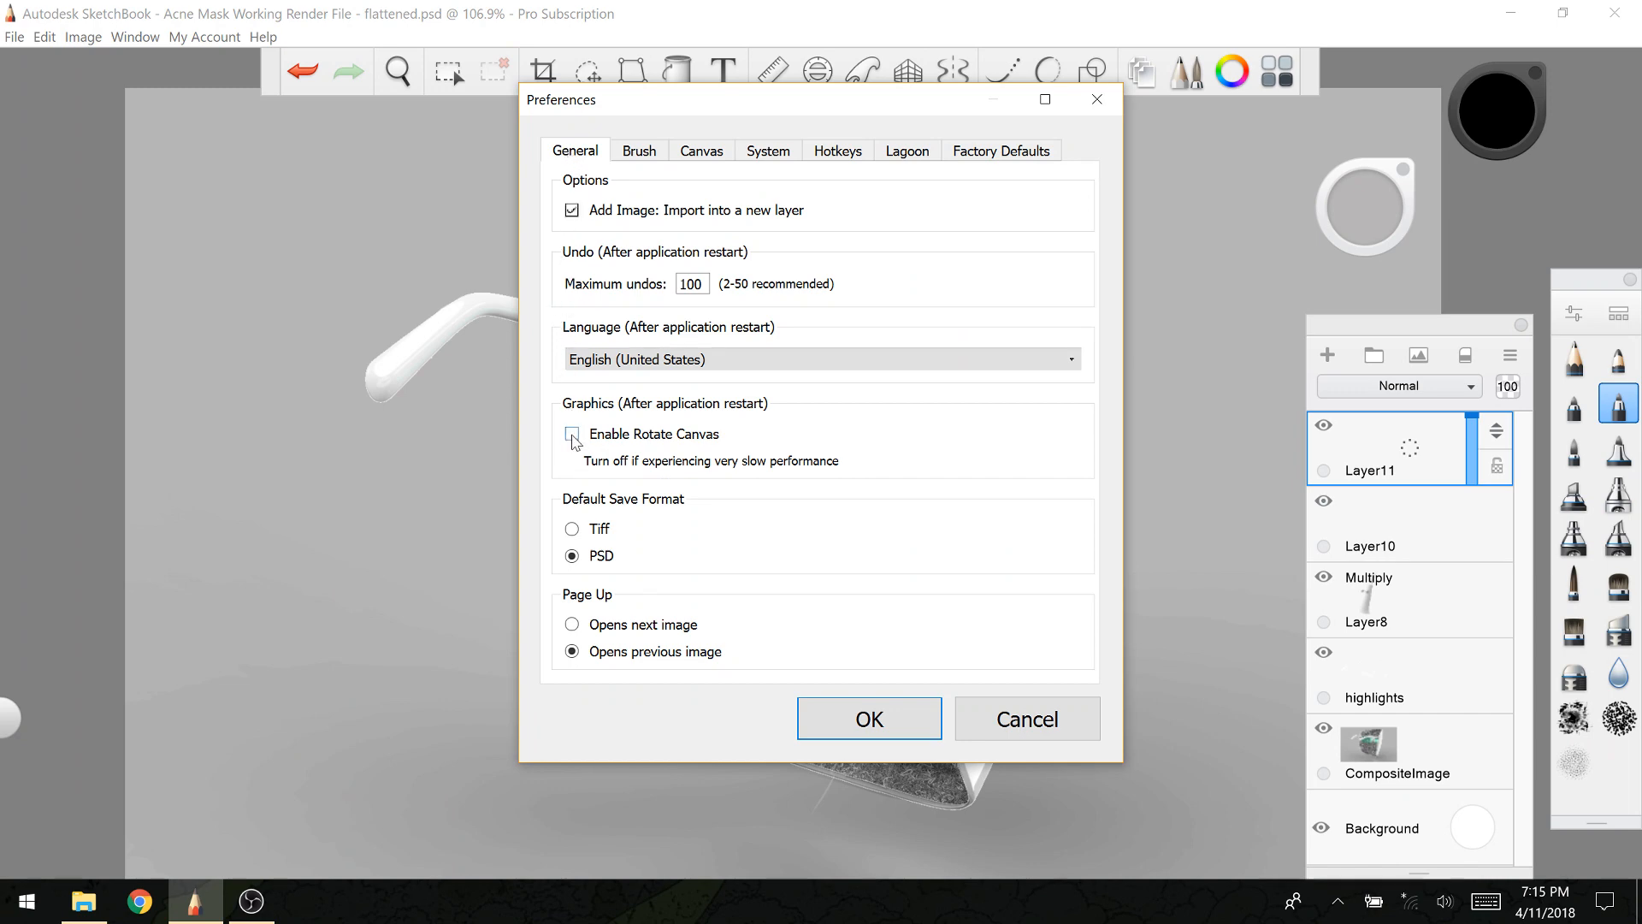
left_click(855, 723)
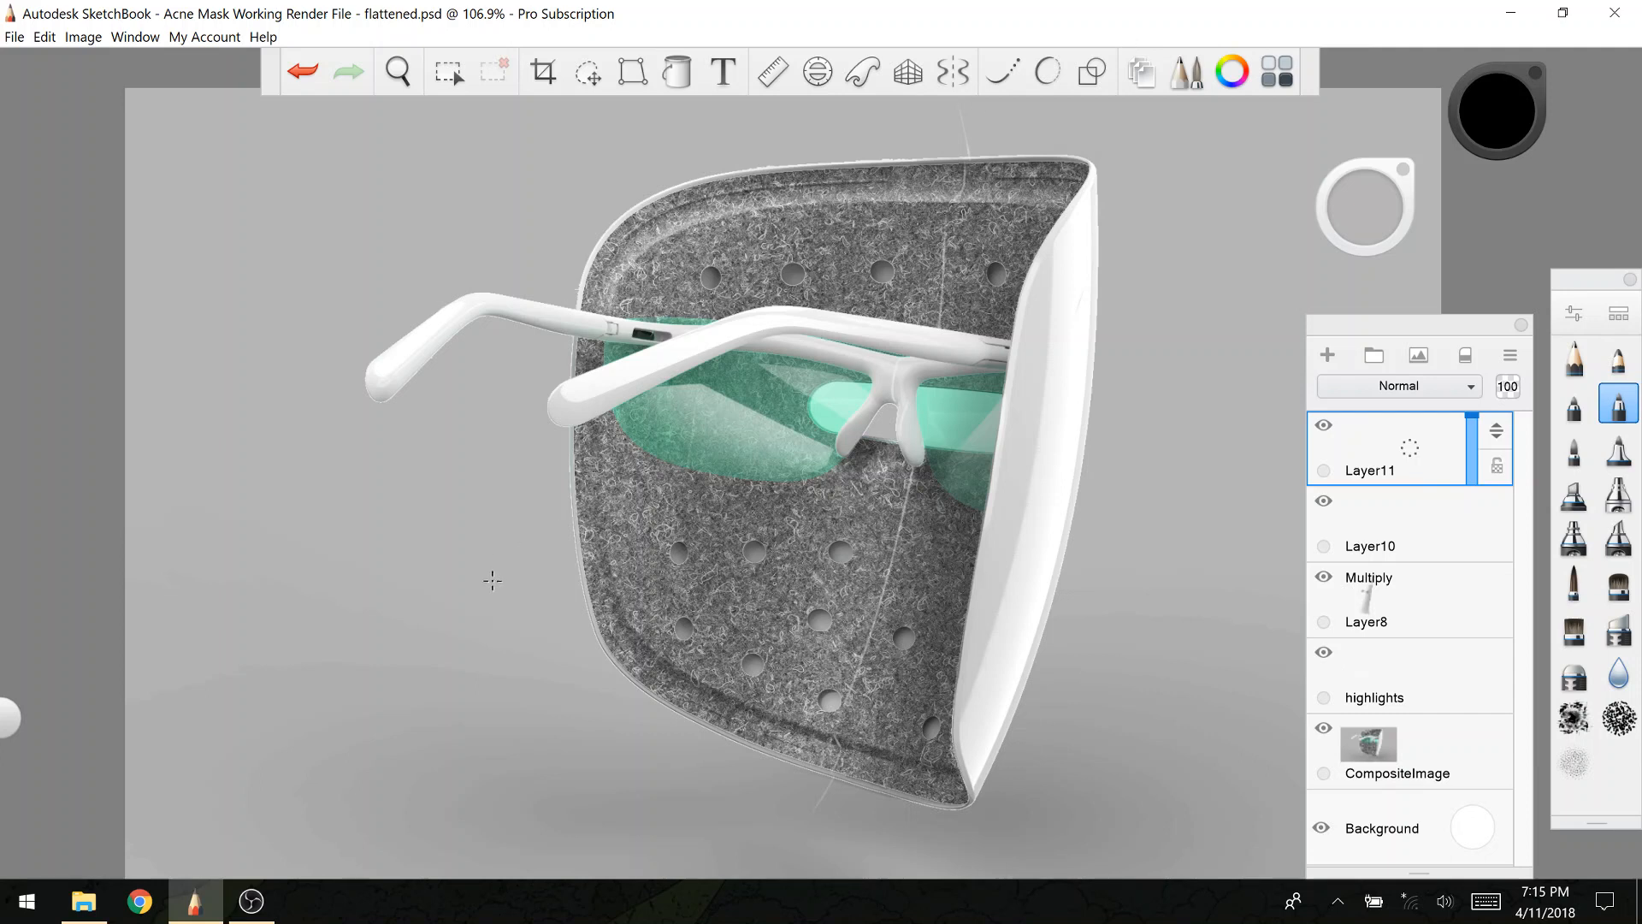
key("space")
key("r")
key("r")
Step: Draw a thin black line along the mask's lower edge to its lower tip, undoing and redrawing unwanted strokes
left_click_drag(665, 704, 889, 794)
left_click_drag(670, 712, 587, 620)
key("ctrl+z")
key("ctrl+z")
left_click_drag(665, 714, 595, 625)
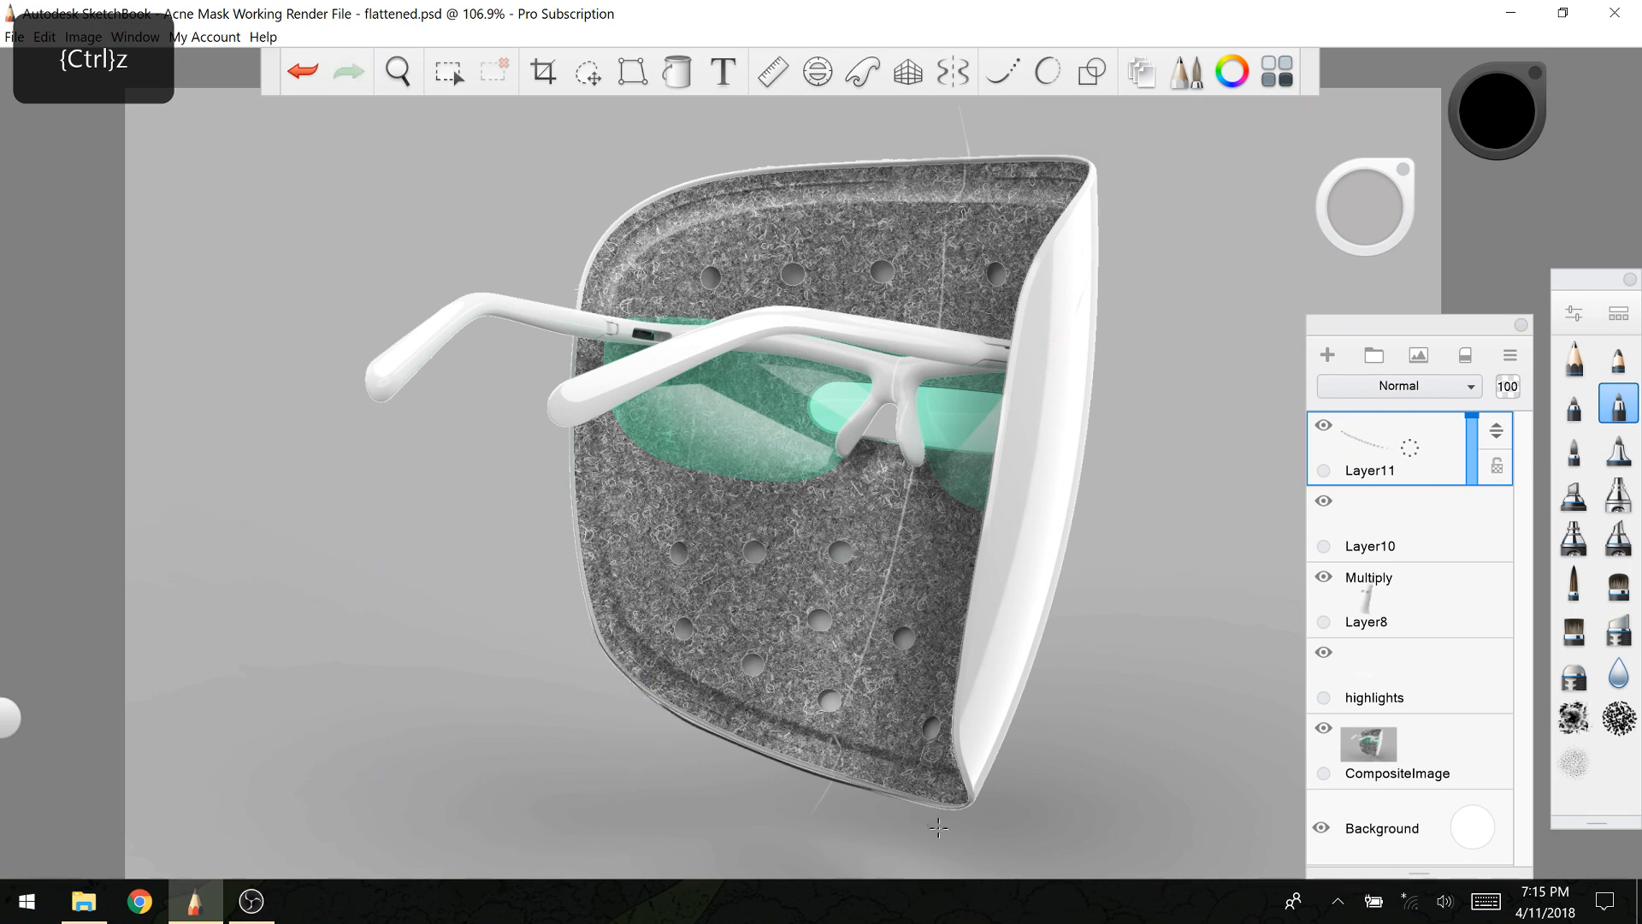
key("ctrl+z")
left_click_drag(862, 788, 975, 809)
key("ctrl+z")
left_click_drag(875, 789, 972, 810)
key("ctrl+z")
left_click_drag(874, 788, 971, 810)
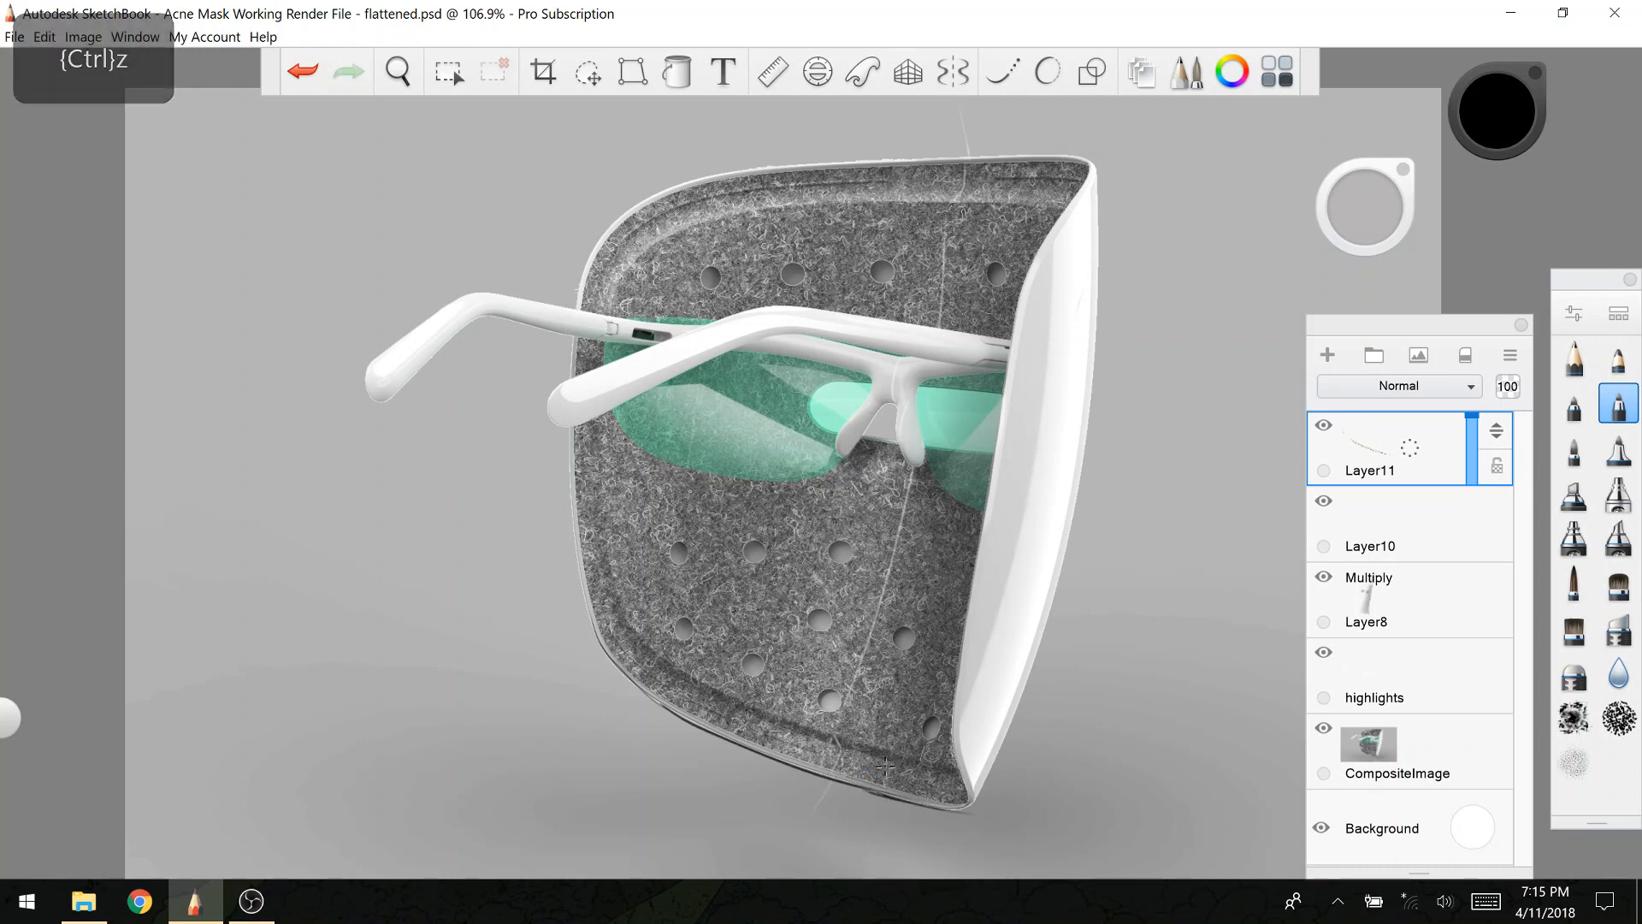
Step: Try to trace a black line from the mask's lower tip up its white outer edge, undoing each stroke
mouse_move(975, 799)
left_mouse_down()
mouse_move(1061, 569)
mouse_move(1091, 256)
left_mouse_up()
key("ctrl+z")
mouse_move(977, 785)
left_mouse_down()
mouse_move(1010, 715)
mouse_move(1096, 252)
left_mouse_up()
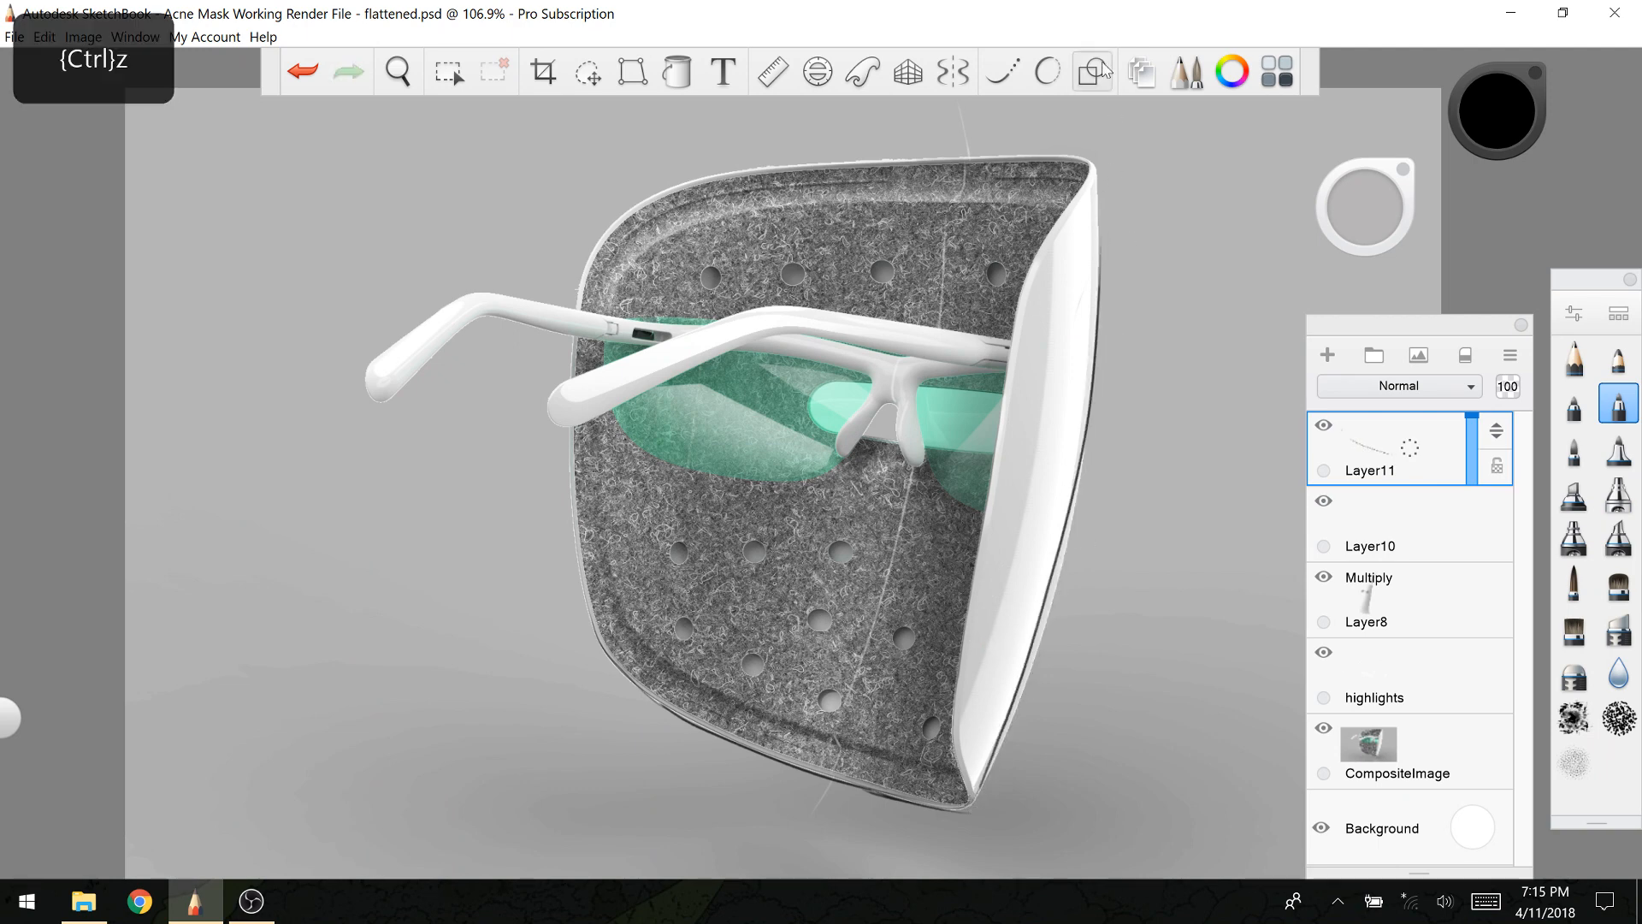
key("ctrl+z")
mouse_move(972, 801)
left_mouse_down()
mouse_move(1069, 518)
mouse_move(1099, 193)
left_mouse_up()
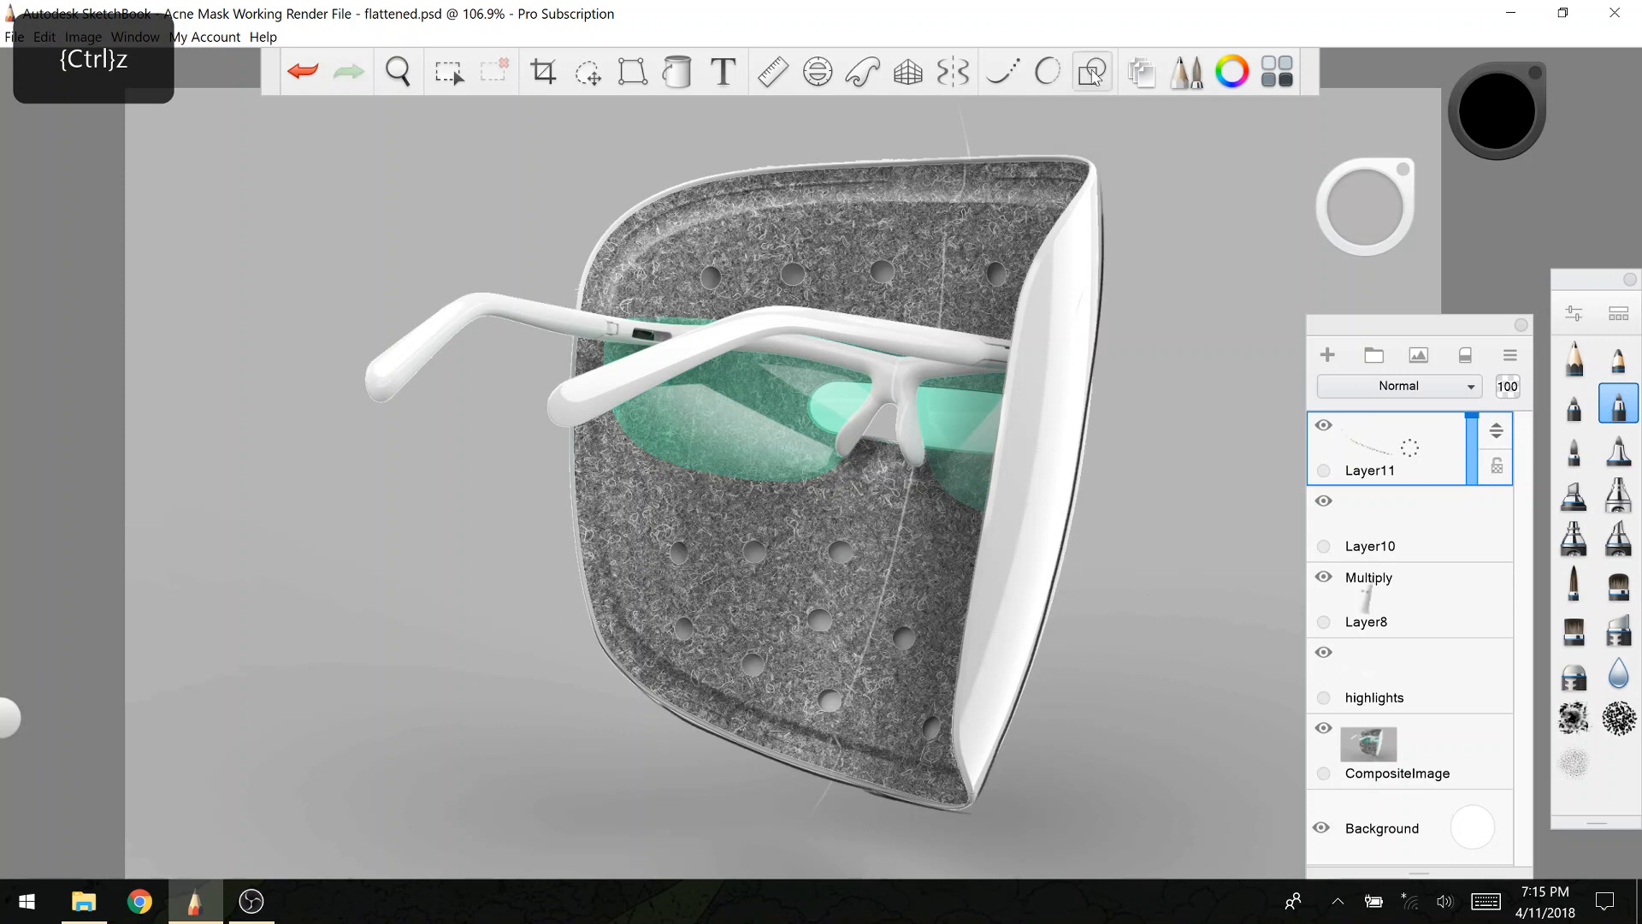
key("ctrl+z")
mouse_move(975, 809)
left_mouse_down()
mouse_move(1101, 158)
mouse_move(1099, 247)
mouse_move(978, 808)
left_mouse_up()
key("ctrl+z")
key("ctrl+z")
Step: Draw a black line down the white outer edge from the mask's upper corner, extending it slightly above the corner
left_click_drag(1099, 178, 978, 804)
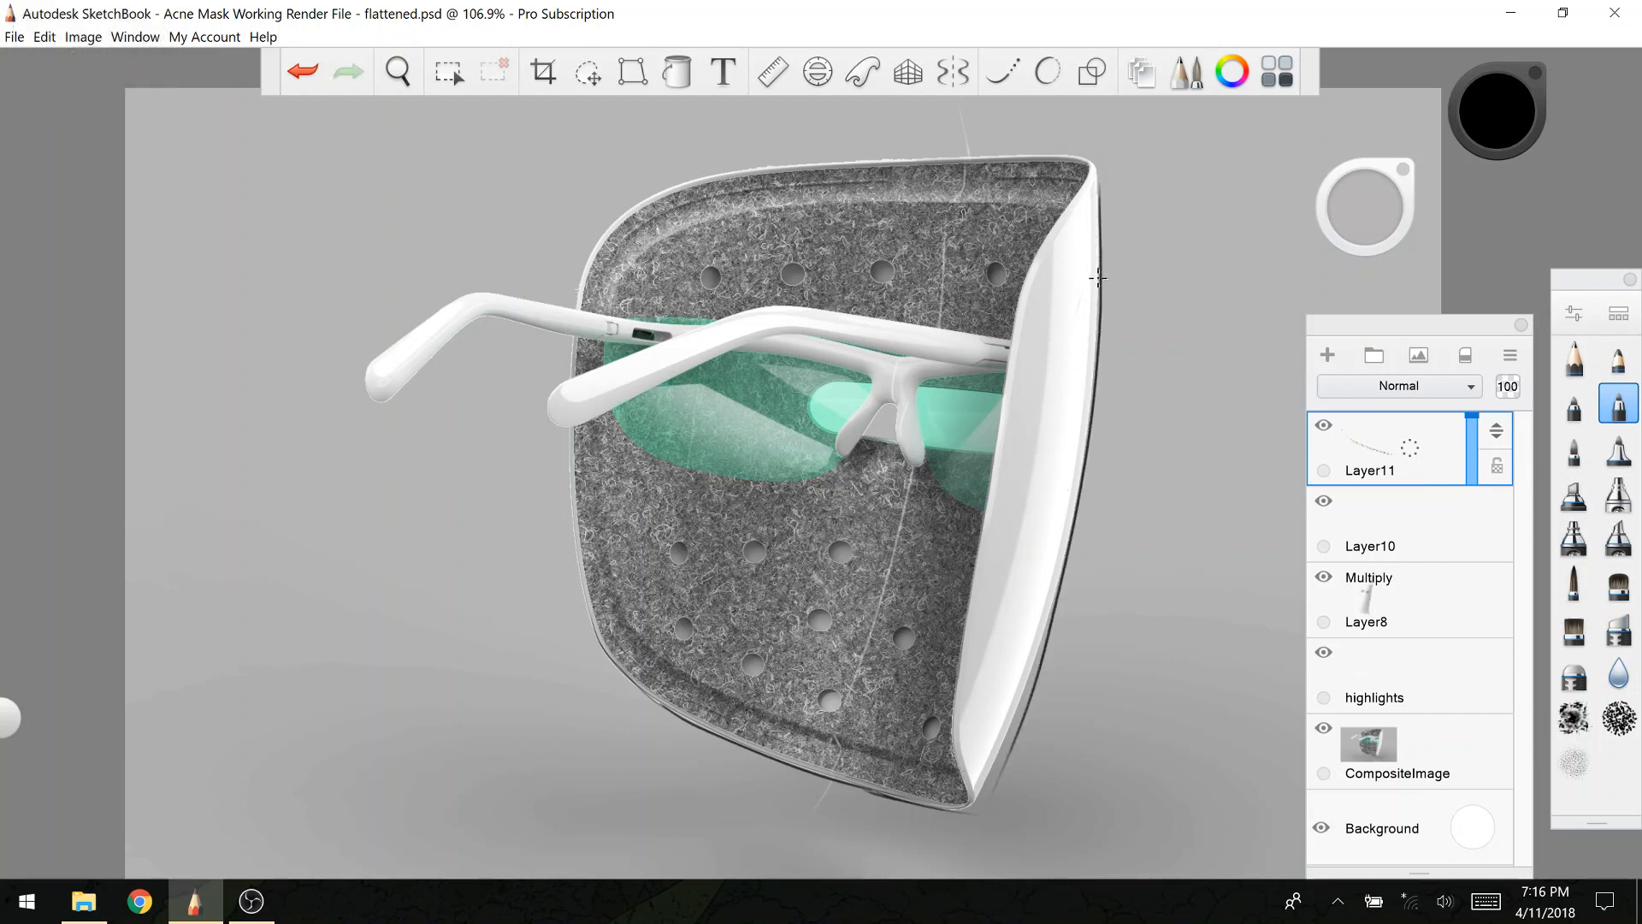
key("ctrl+z")
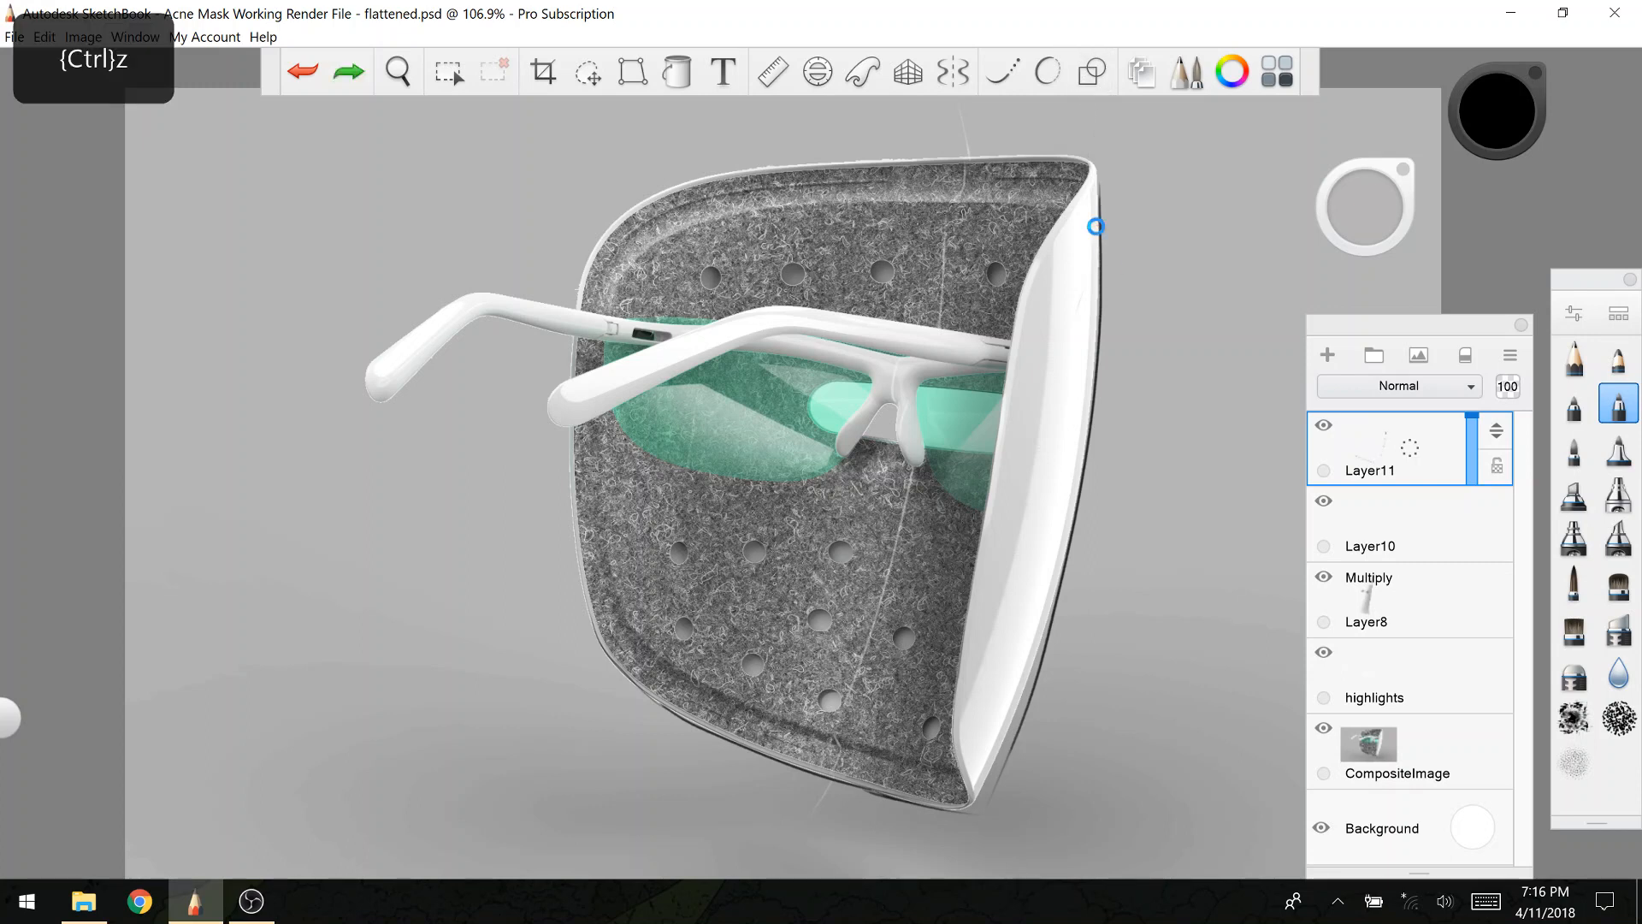
left_click_drag(1098, 226, 1093, 128)
key("ctrl+z")
Step: Erase the lower part of the black outer-edge line and redraw it so it runs past the mask's lower tip
left_click(1574, 673)
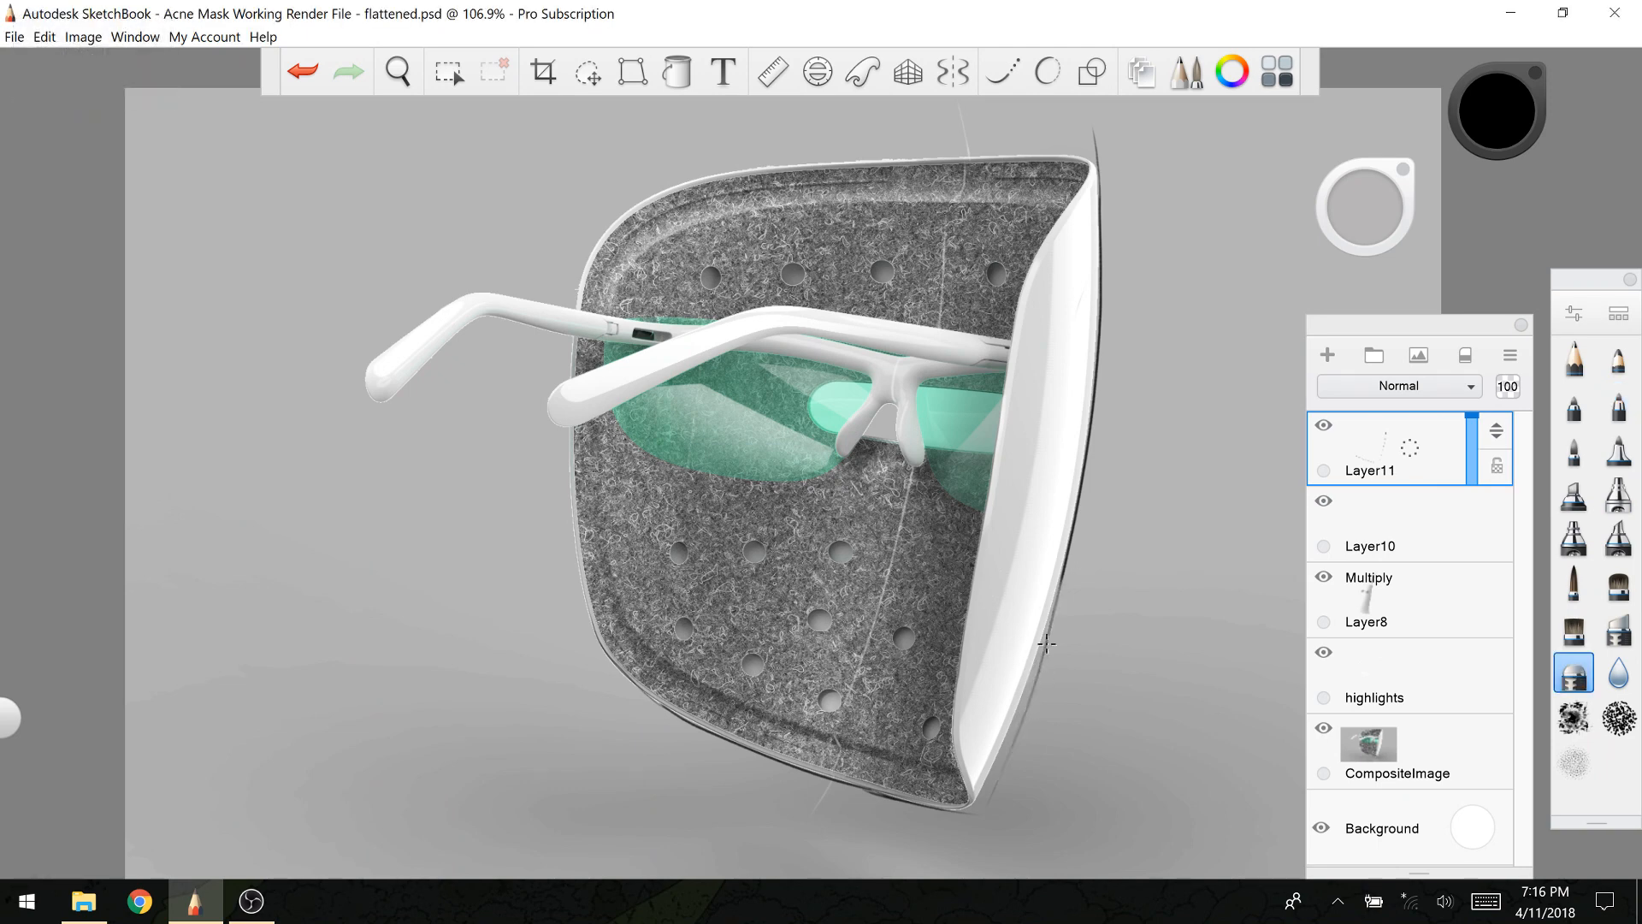
left_click(1618, 628)
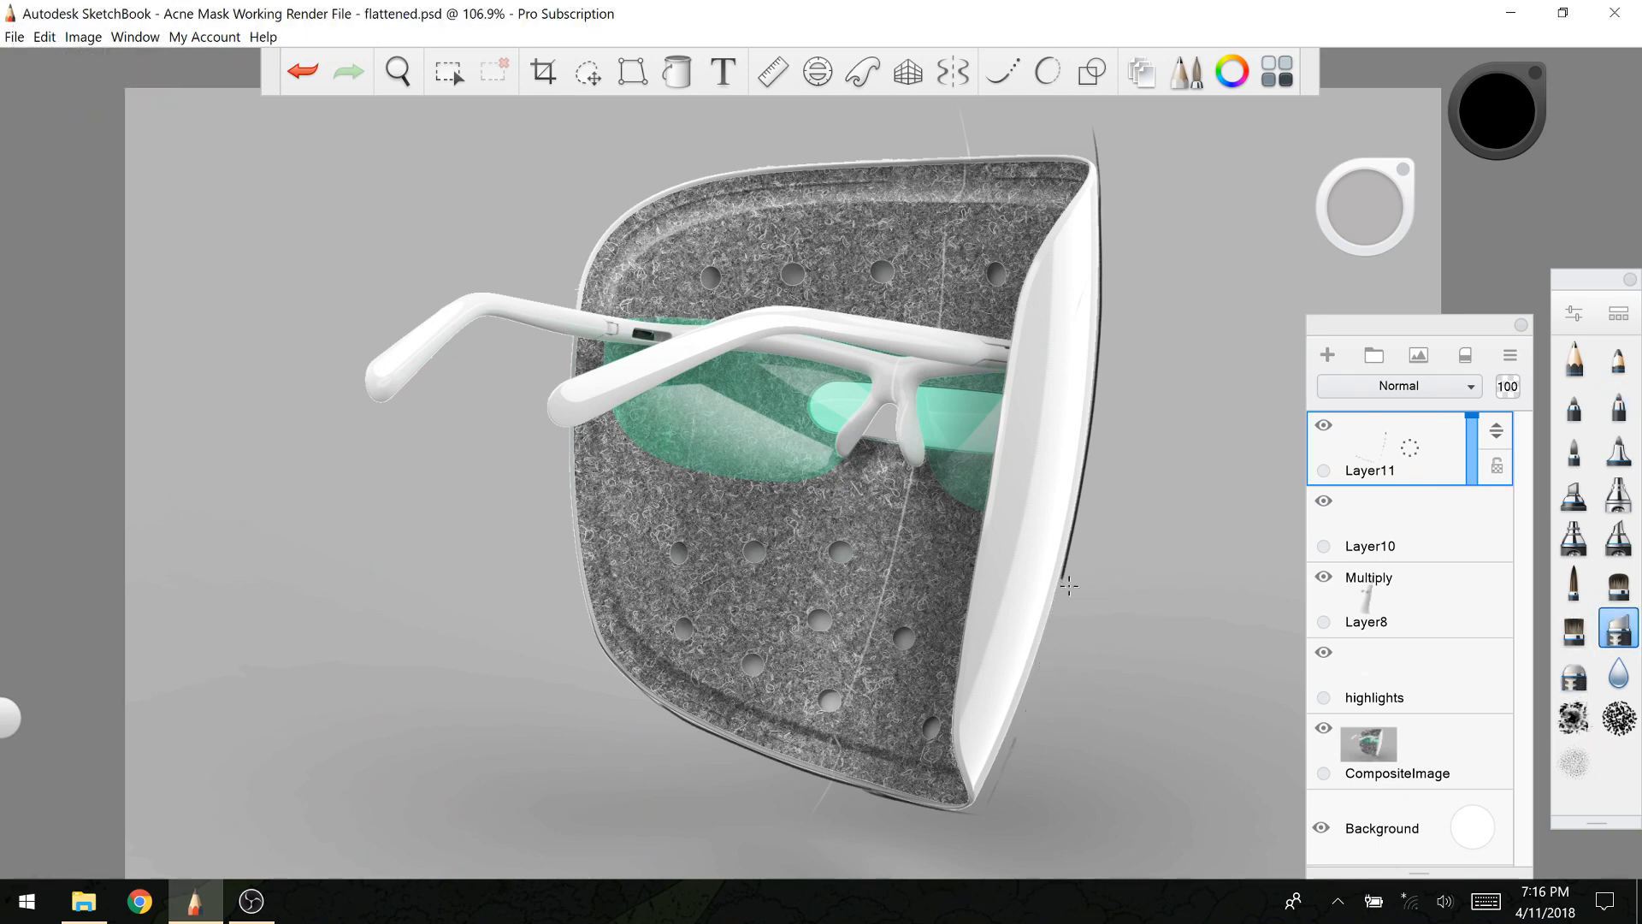
left_click(1618, 409)
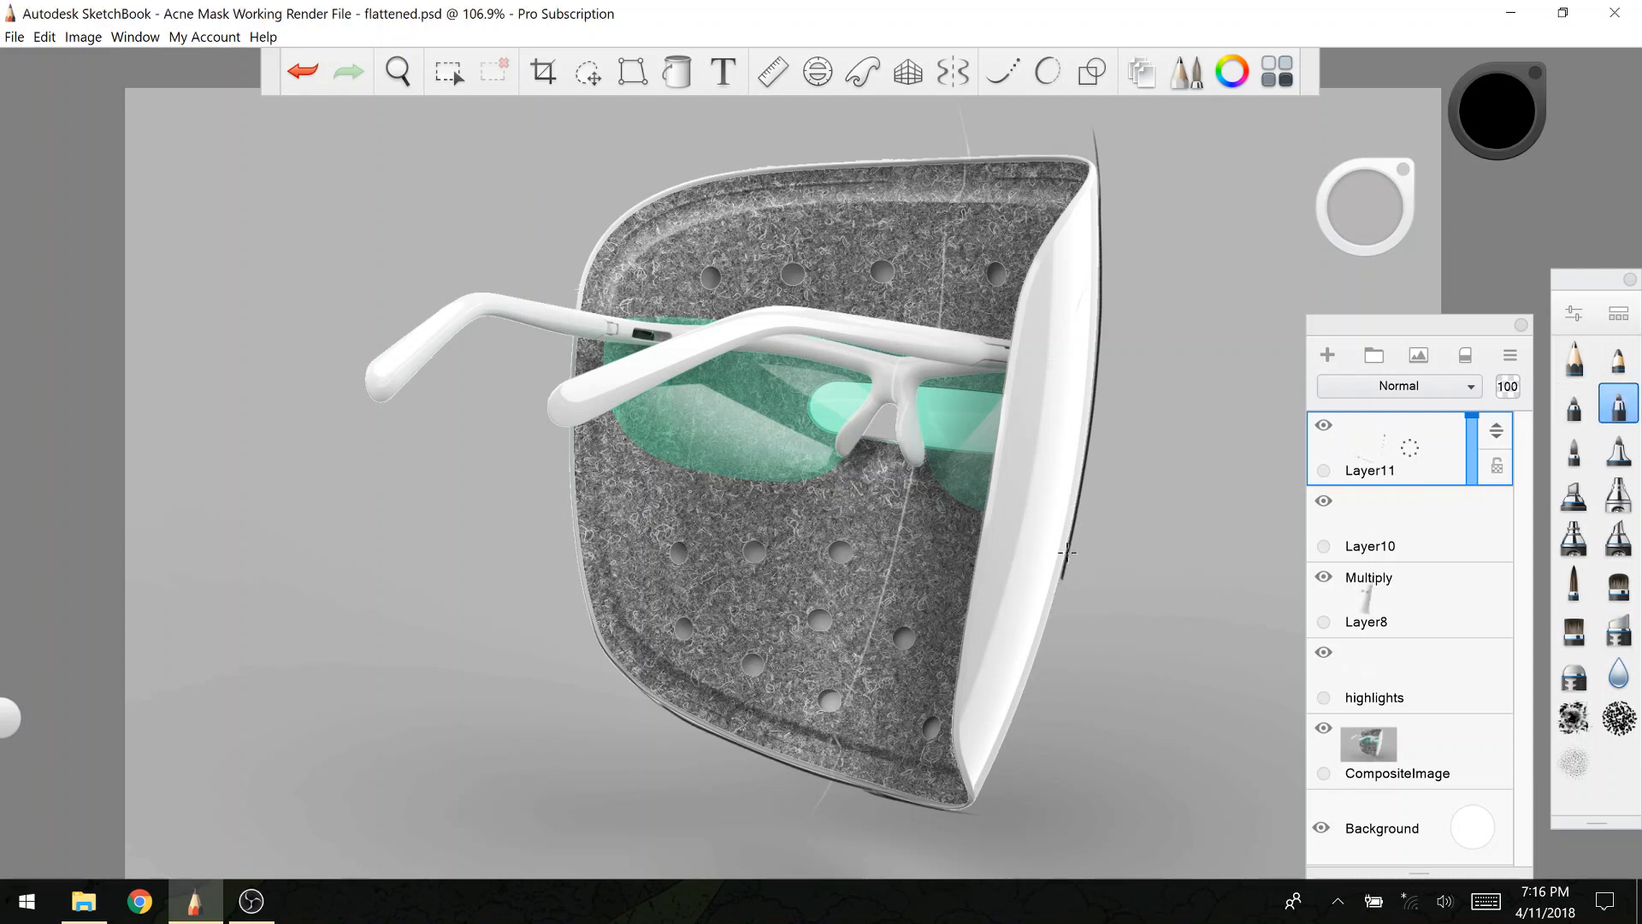
left_click_drag(1067, 551, 973, 827)
key("ctrl+z")
left_click_drag(1057, 598, 950, 862)
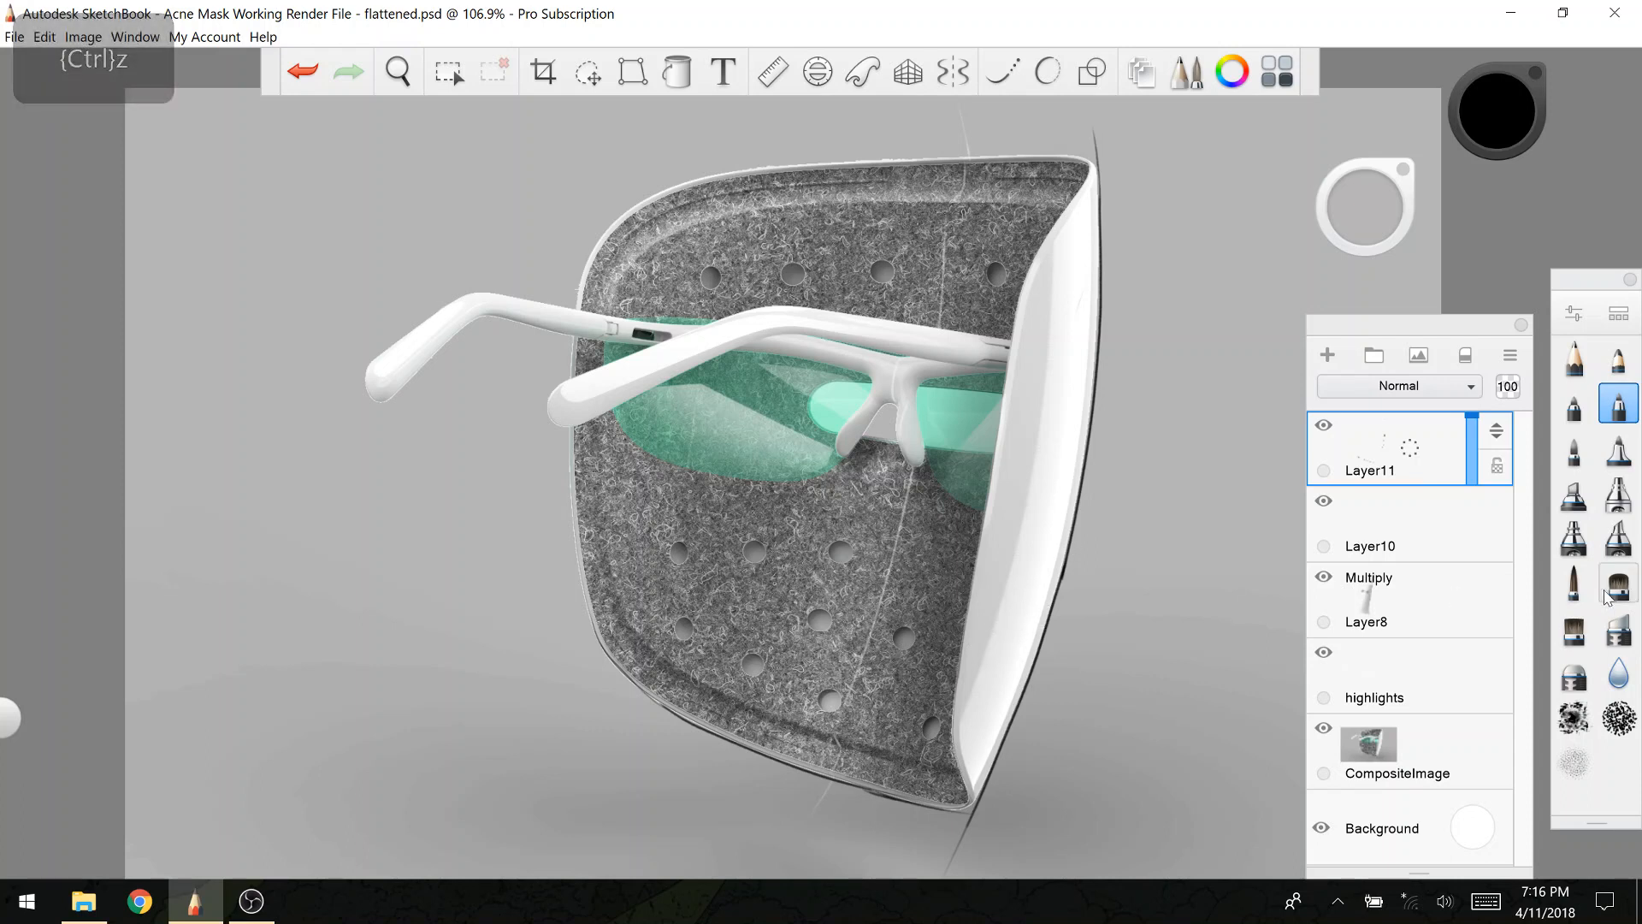
left_click(1576, 678)
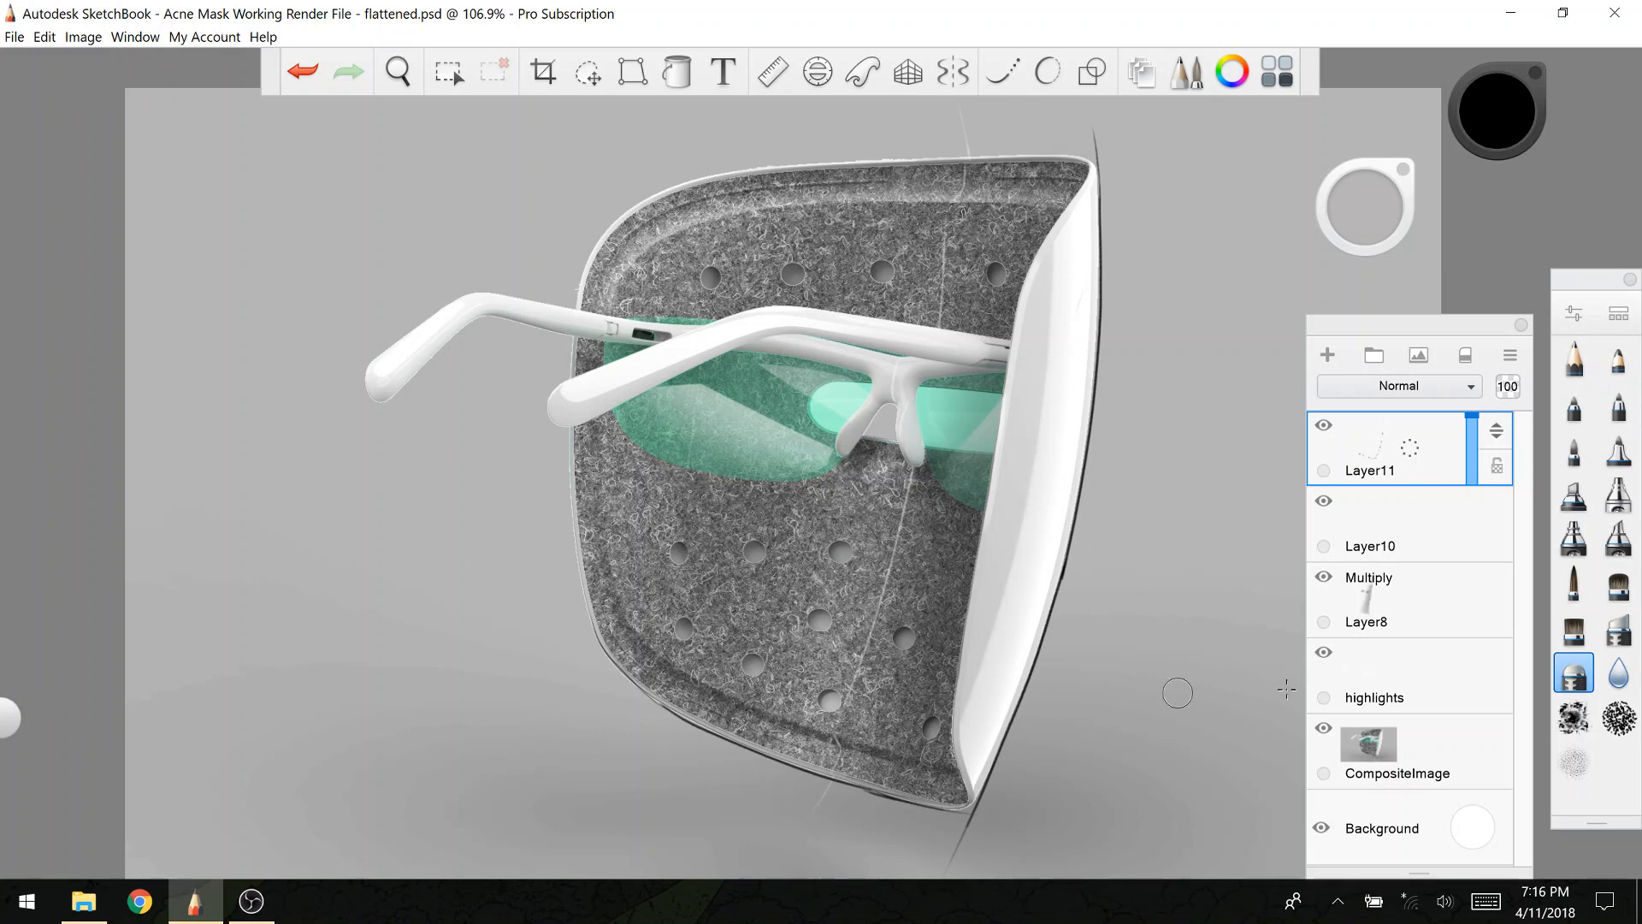
Step: Add a new layer above Layer11 and draw a thin black line along the mask's upper edge, overshooting its curved corner
left_click_drag(1393, 458, 1409, 386)
left_click(1619, 405)
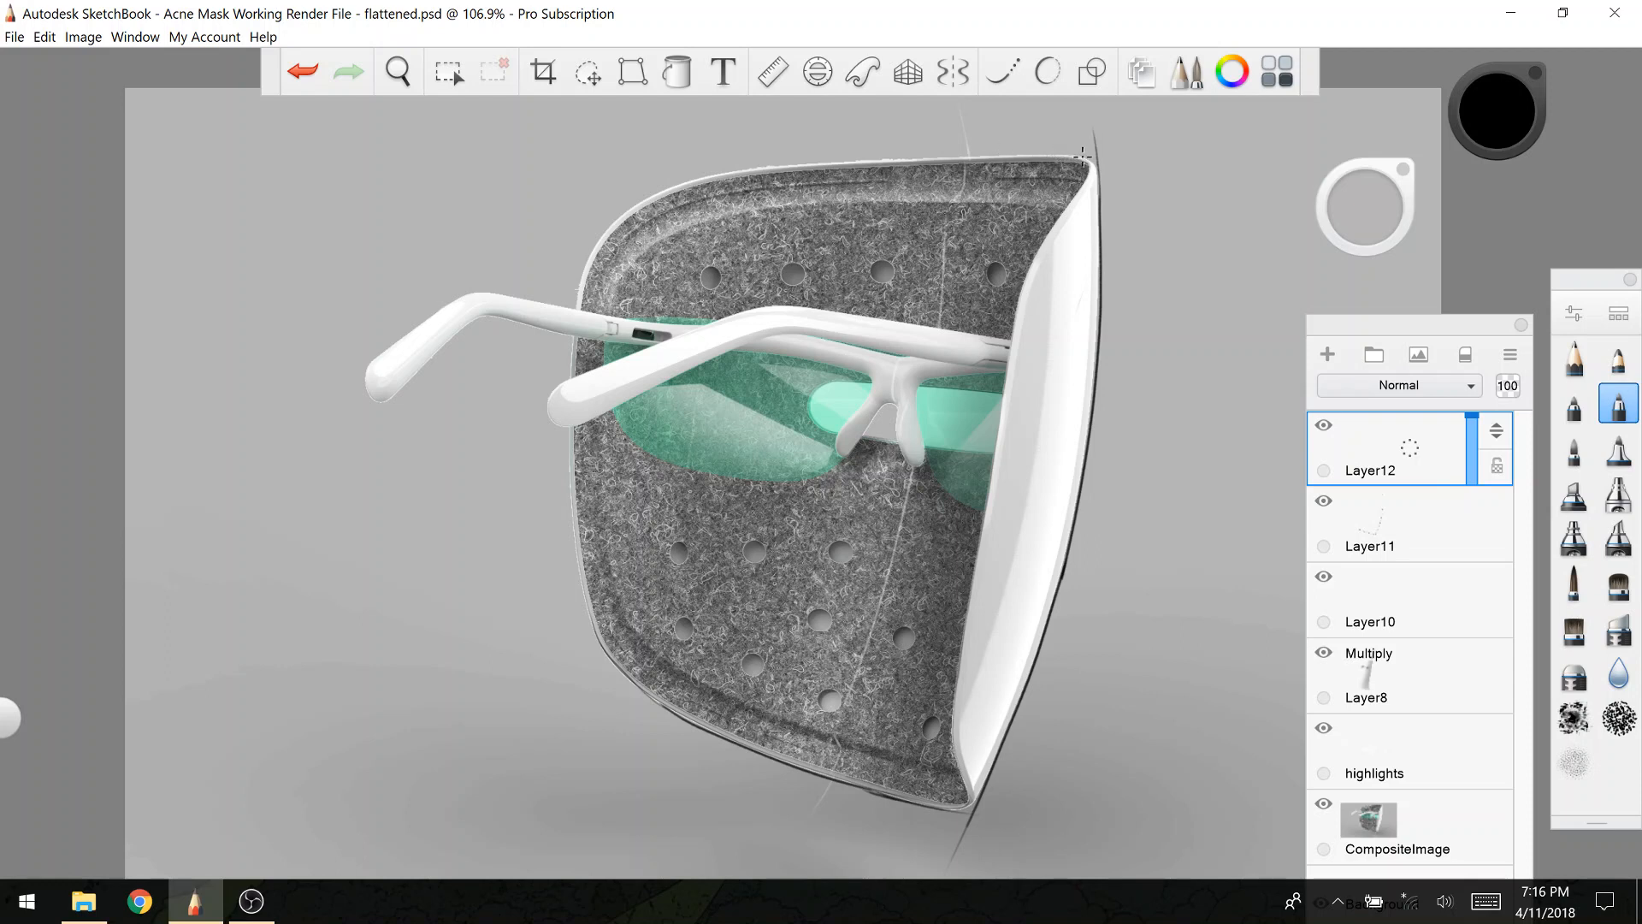
left_click_drag(1082, 155, 834, 162)
key("ctrl+z")
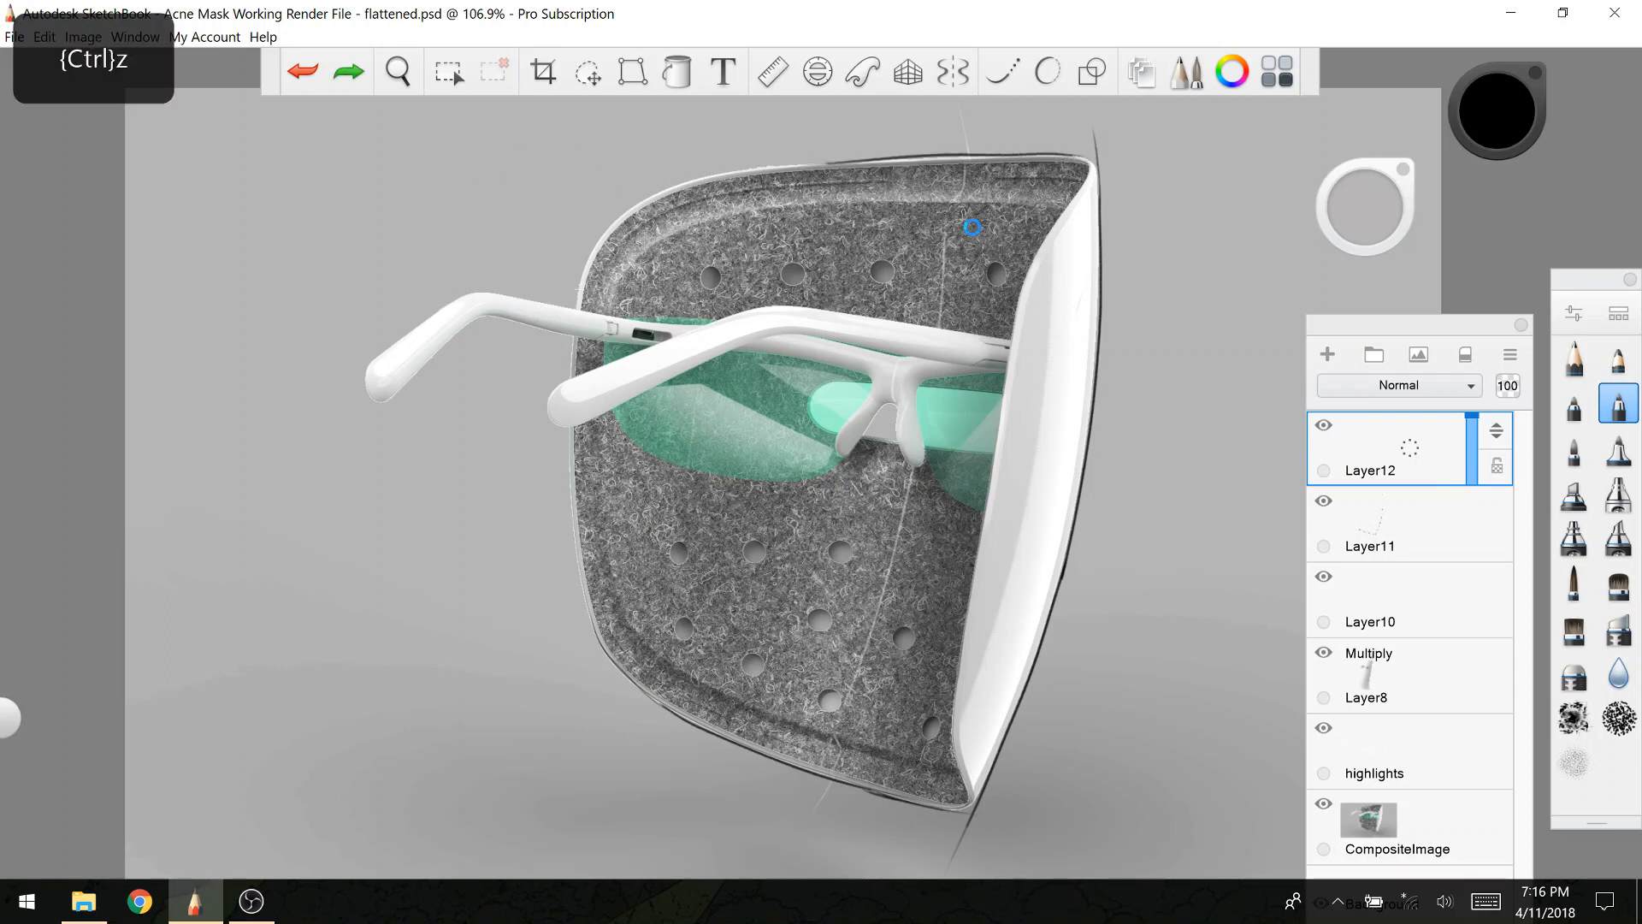
left_click_drag(1085, 157, 688, 154)
key("ctrl+z")
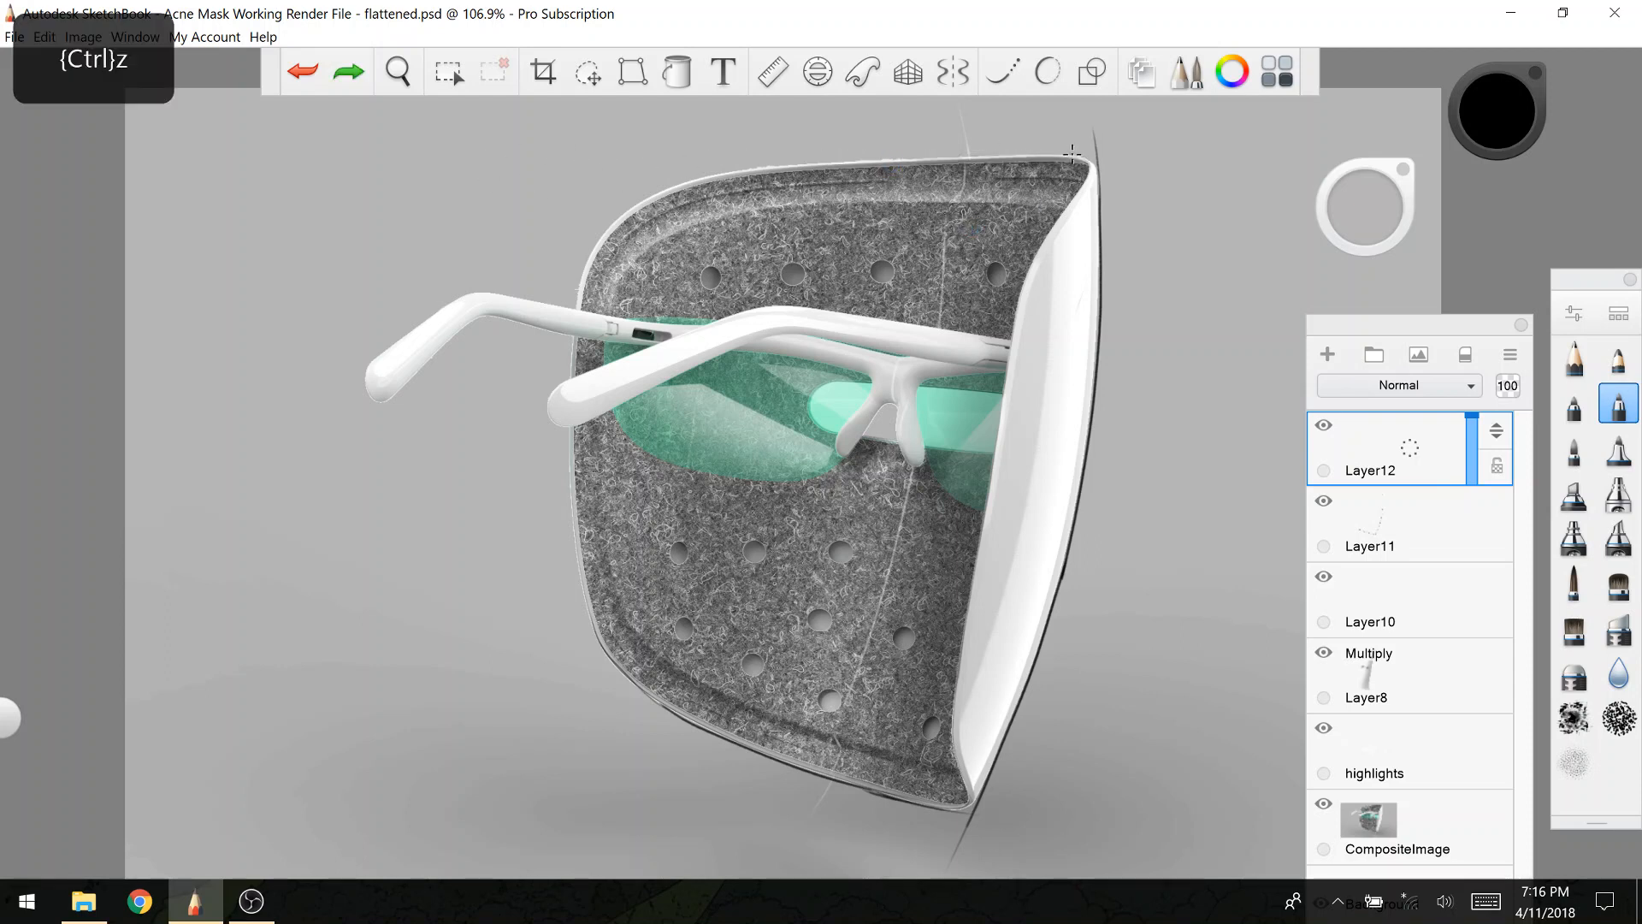
left_click_drag(1075, 154, 652, 181)
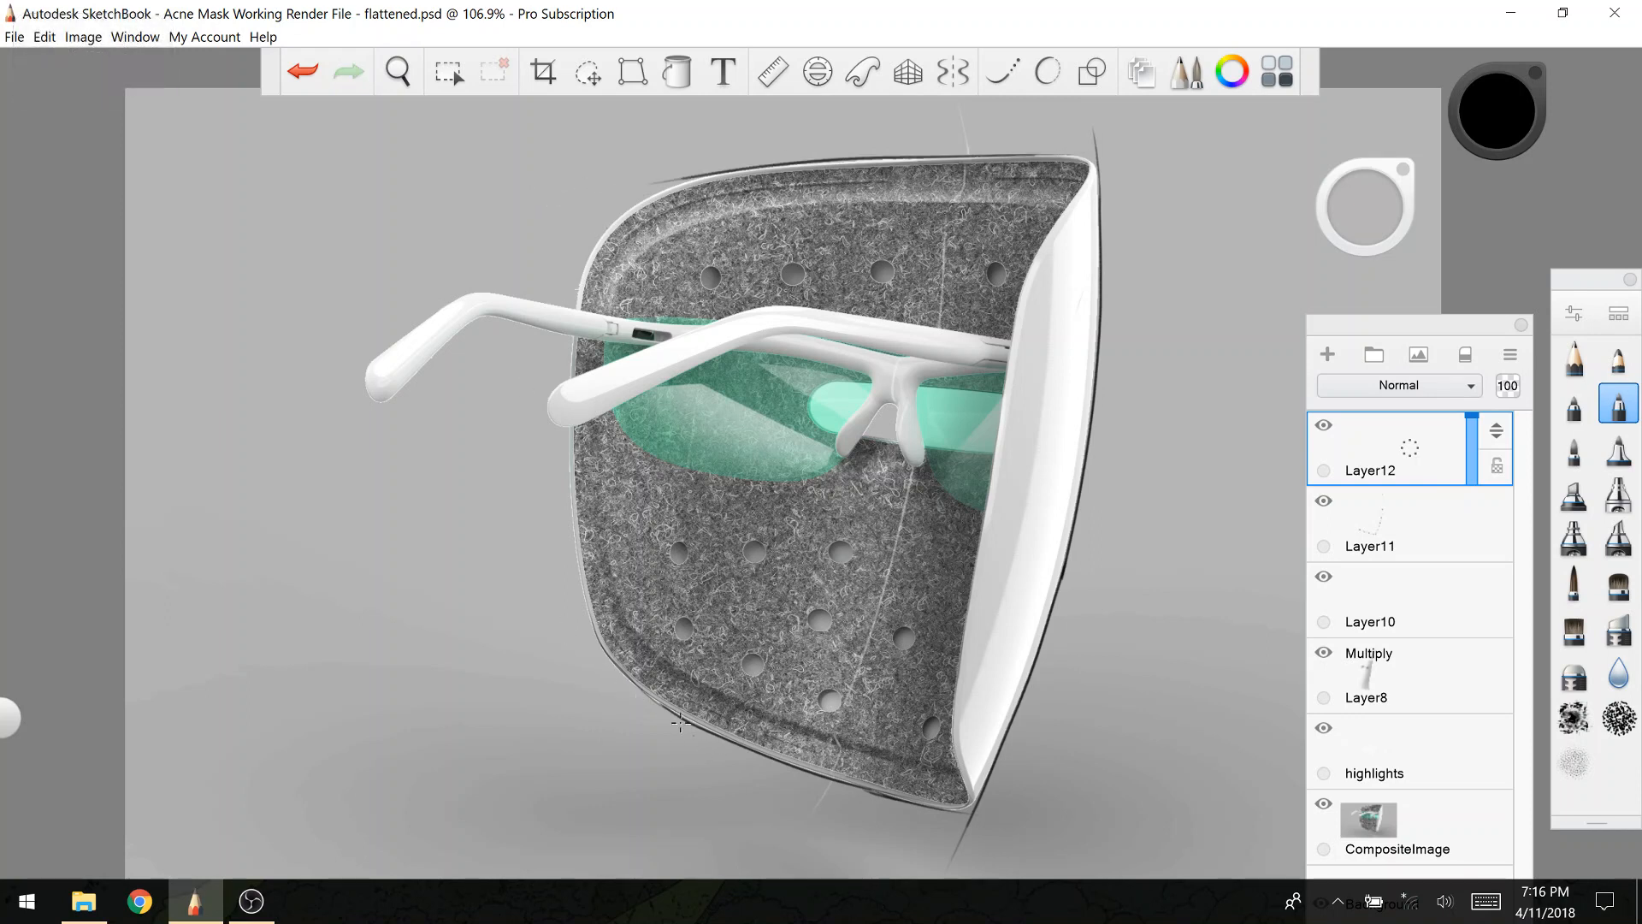
Step: Erase the black line along the mask's lower edge on Layer11 with the hard eraser
left_click(1420, 548)
left_click(1574, 675)
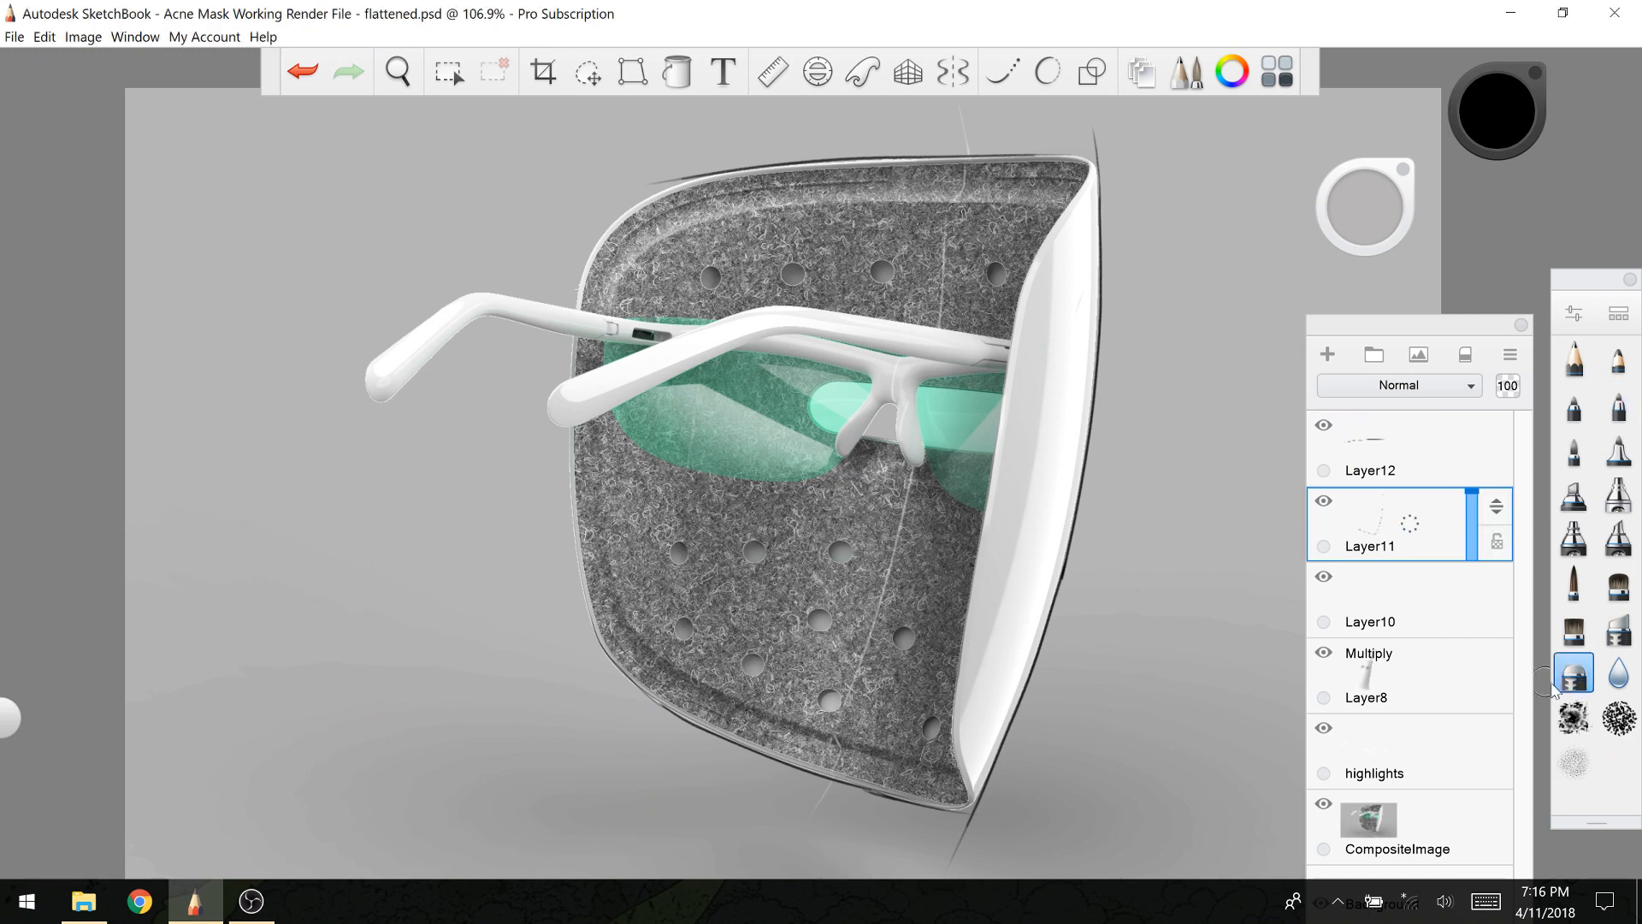
left_click(1619, 627)
left_click_drag(701, 733, 606, 646)
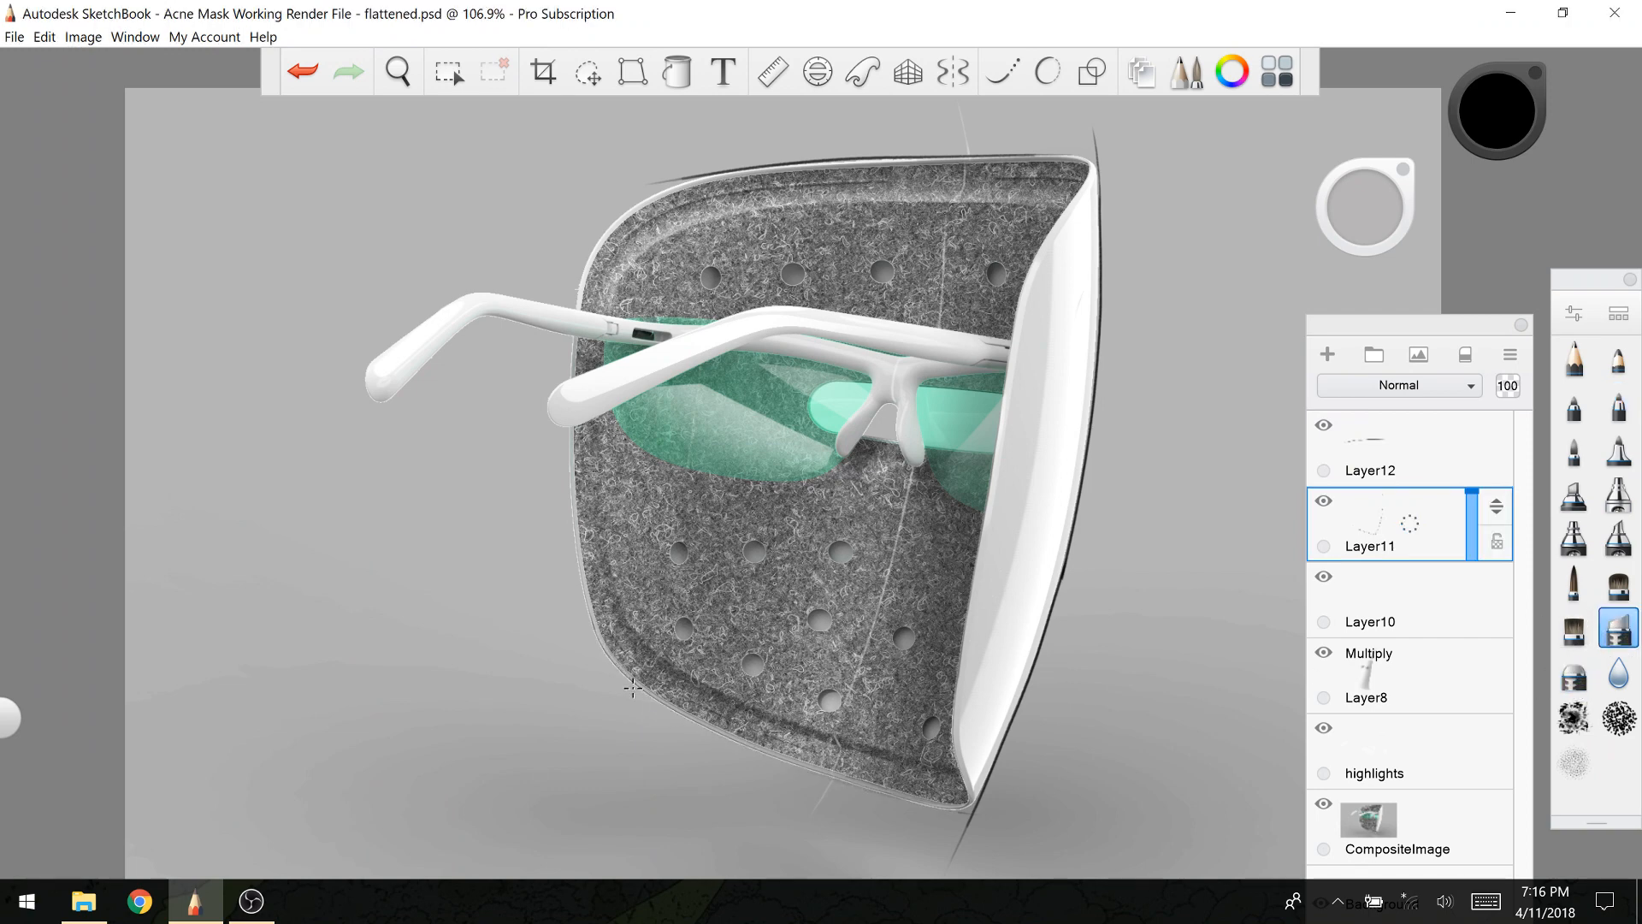
Step: Redraw the black lower-edge line in one stroke from the curved corner to the lower tip, undoing rejected strokes
left_click(1618, 406)
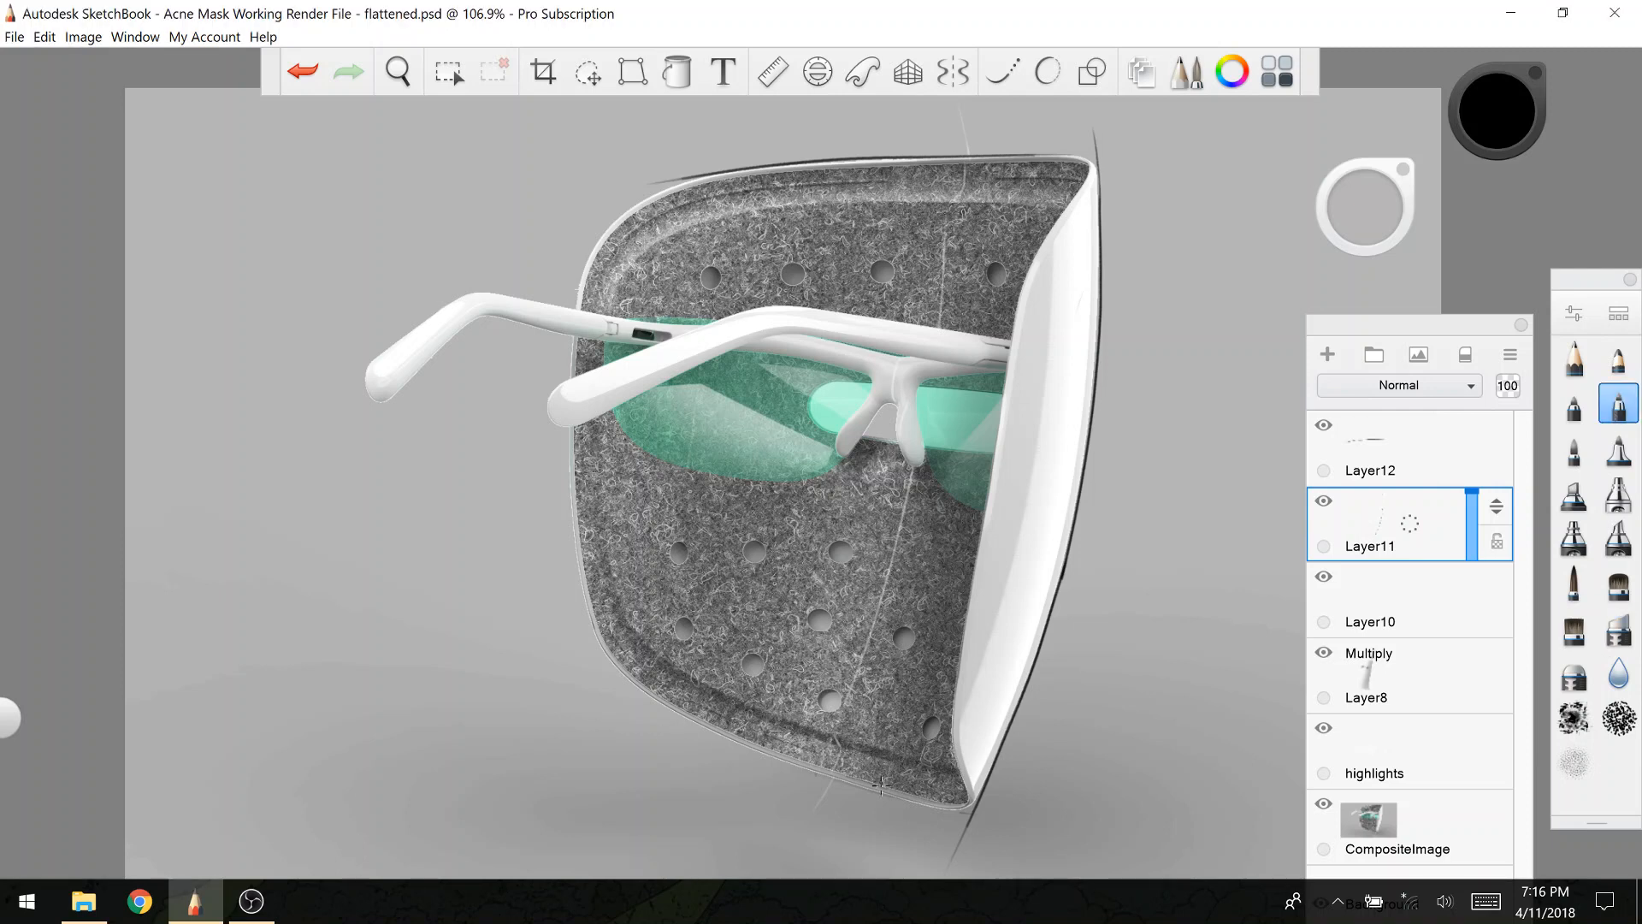
mouse_move(945, 812)
left_mouse_down()
mouse_move(698, 718)
mouse_move(626, 667)
mouse_move(868, 787)
left_mouse_up()
key("ctrl+z")
key("ctrl+z")
key("ctrl+z")
key("ctrl+z")
mouse_move(600, 638)
left_mouse_down()
mouse_move(638, 680)
mouse_move(953, 807)
left_mouse_up()
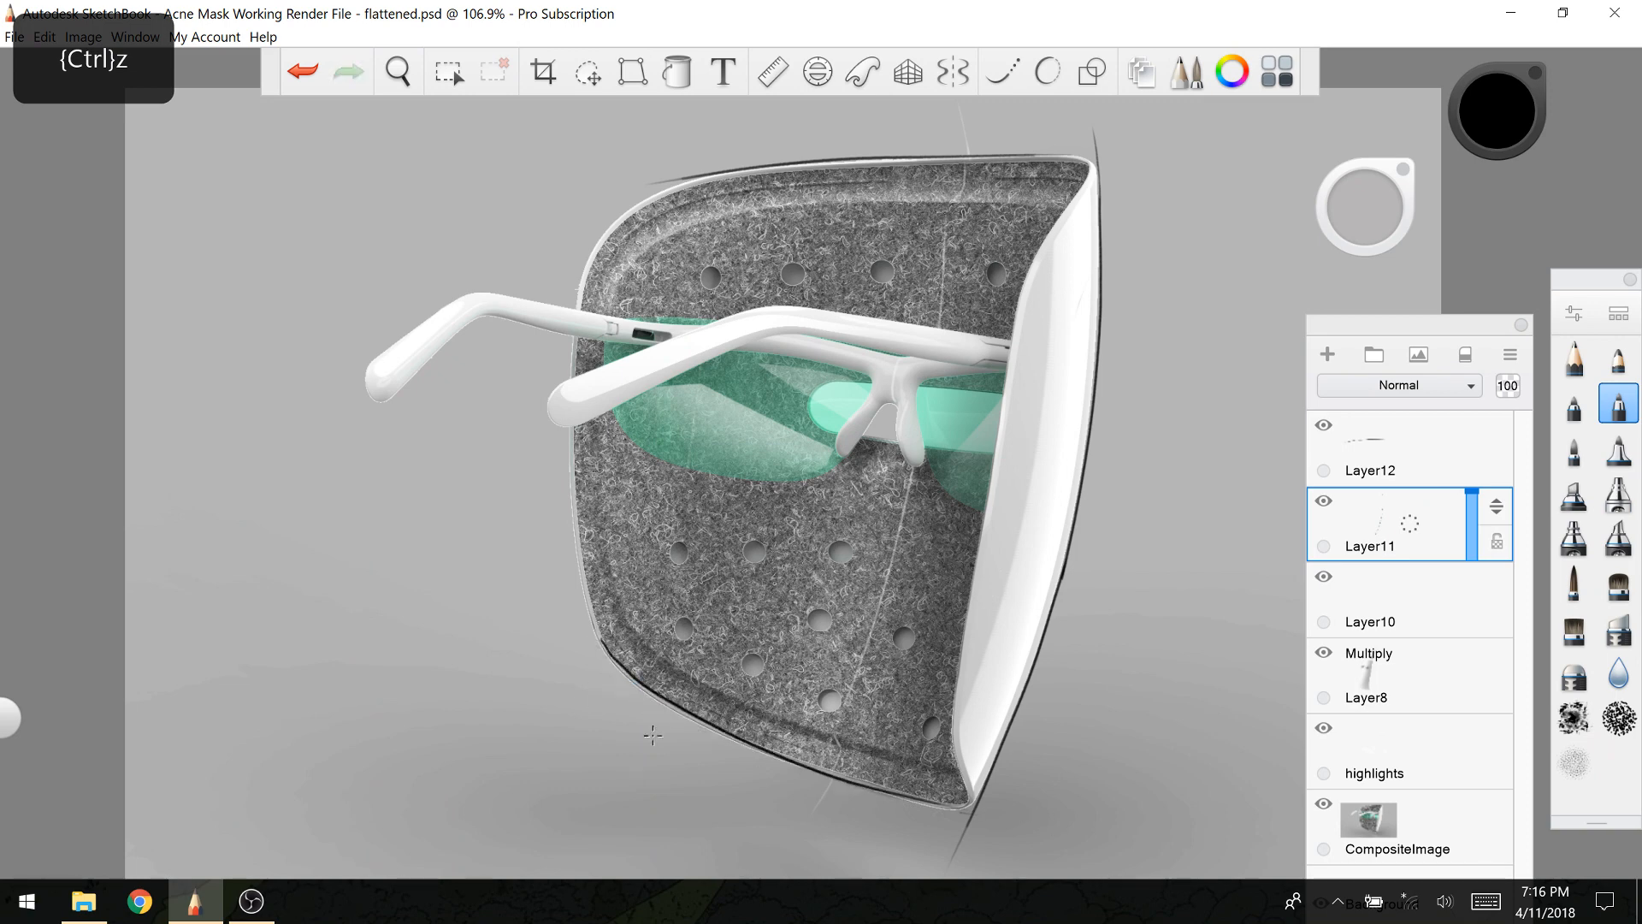
key("ctrl+z")
mouse_move(602, 643)
left_mouse_down()
mouse_move(761, 757)
mouse_move(937, 811)
left_mouse_up()
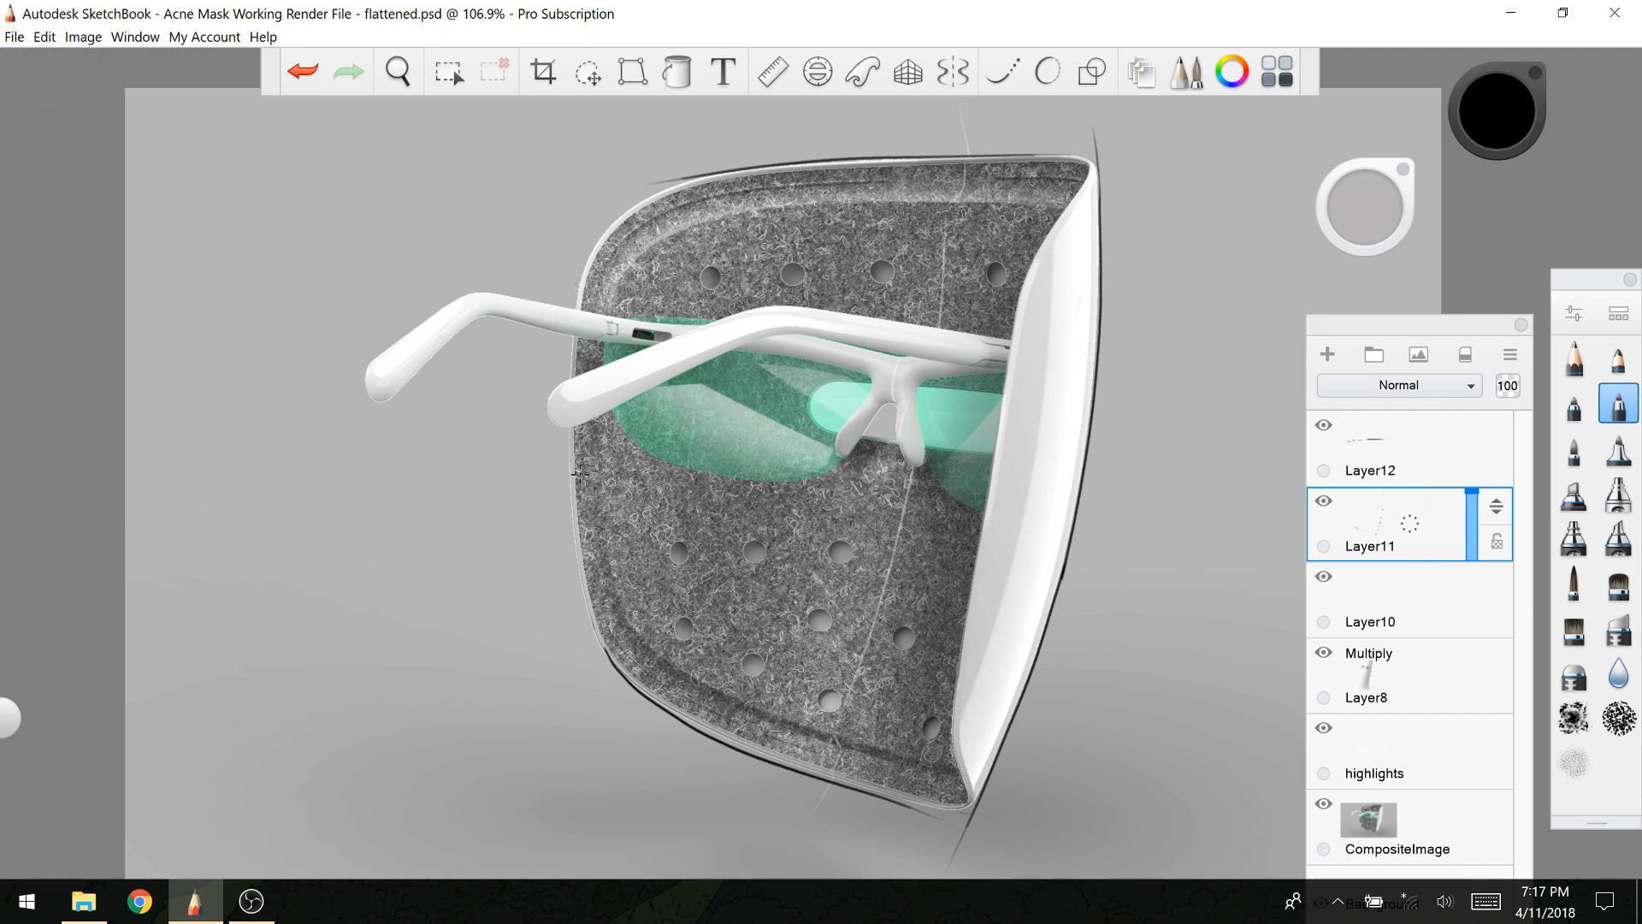
Step: Try to draw a black line down the mask's left edge from below the glasses' temple arm, undoing each stroke
left_click_drag(567, 439, 574, 595)
key("ctrl+z")
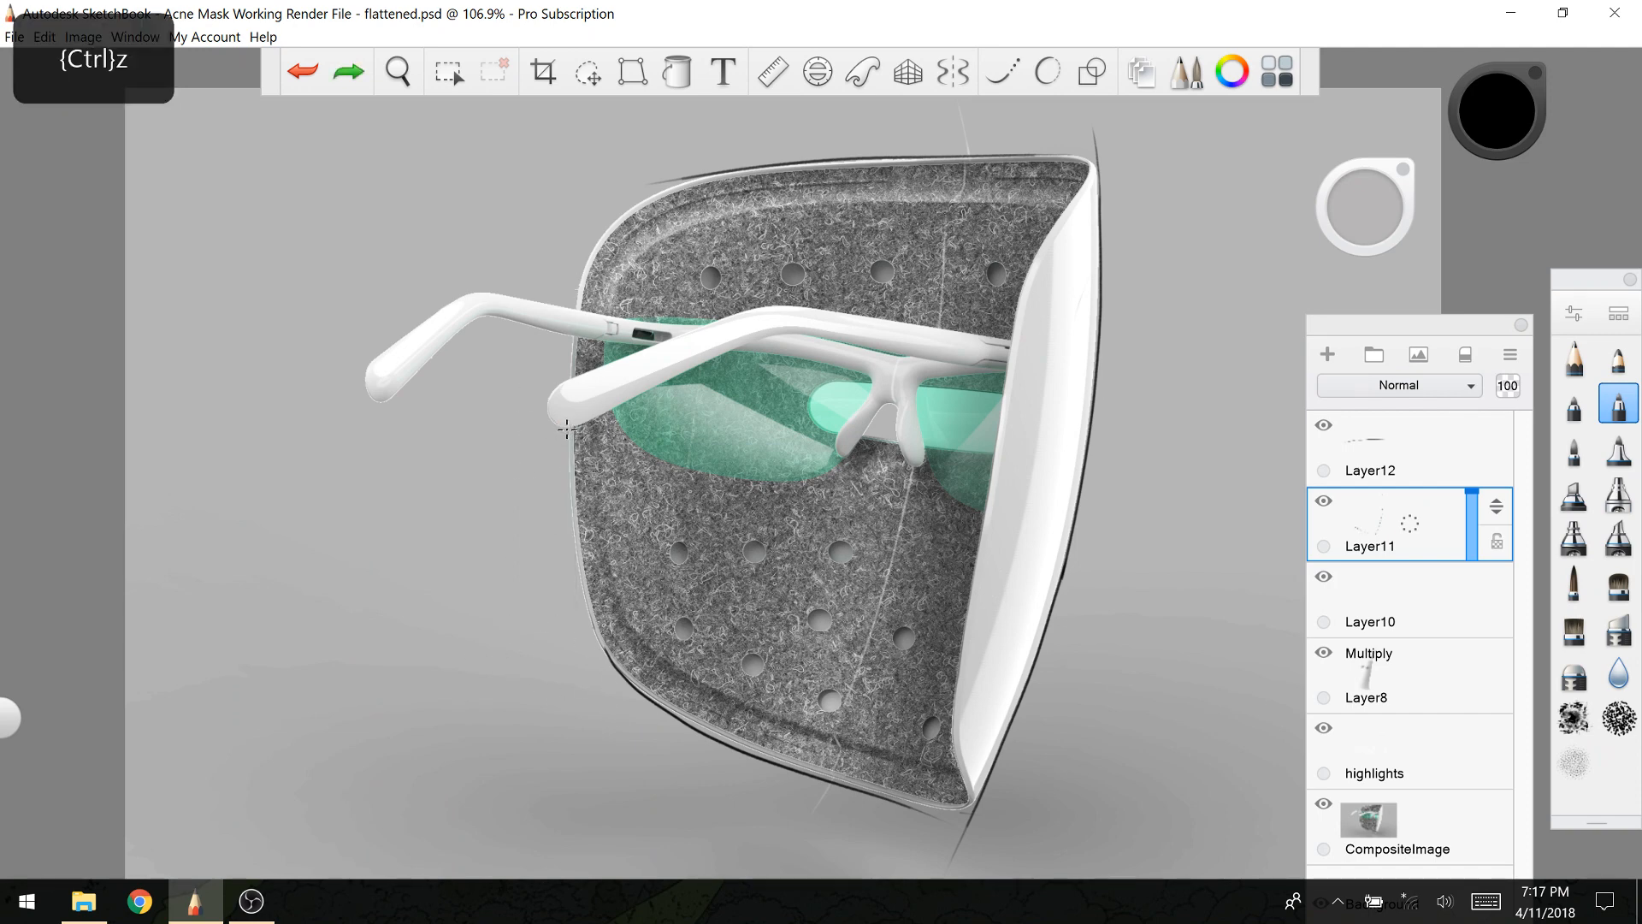
left_click_drag(569, 432, 613, 652)
key("ctrl+z")
left_click_drag(568, 428, 596, 637)
key("ctrl+z")
Step: Erase the end of the black lower-edge line on Layer11 so it stops short of the mask's curved left corner
key("shift")
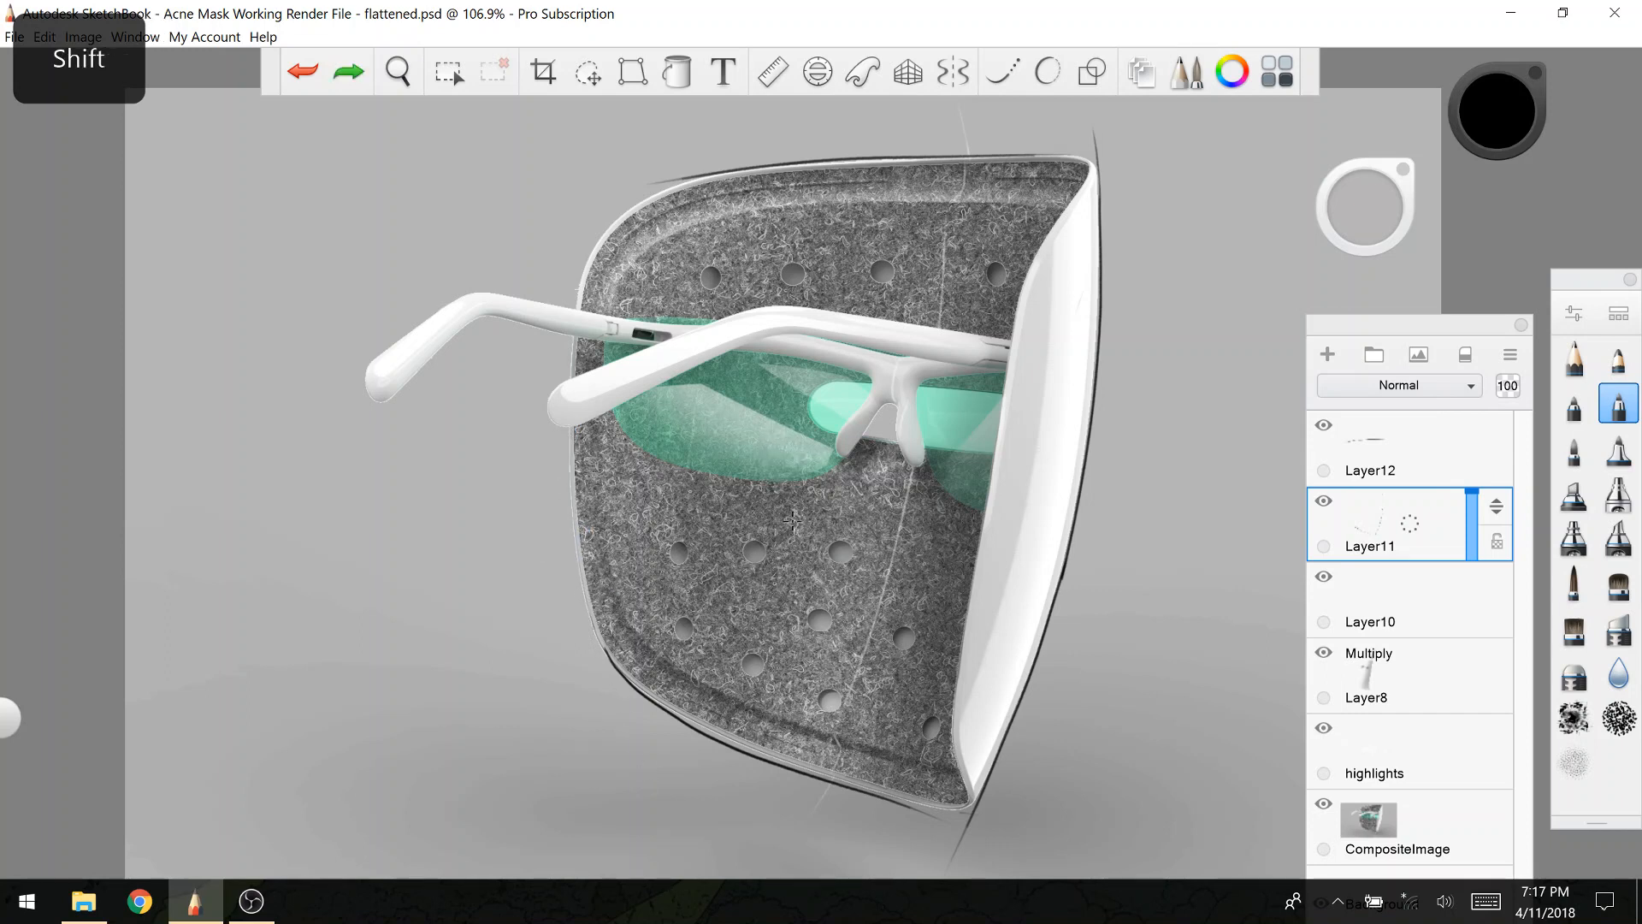
key("space")
scroll(686, 510, "up", 3)
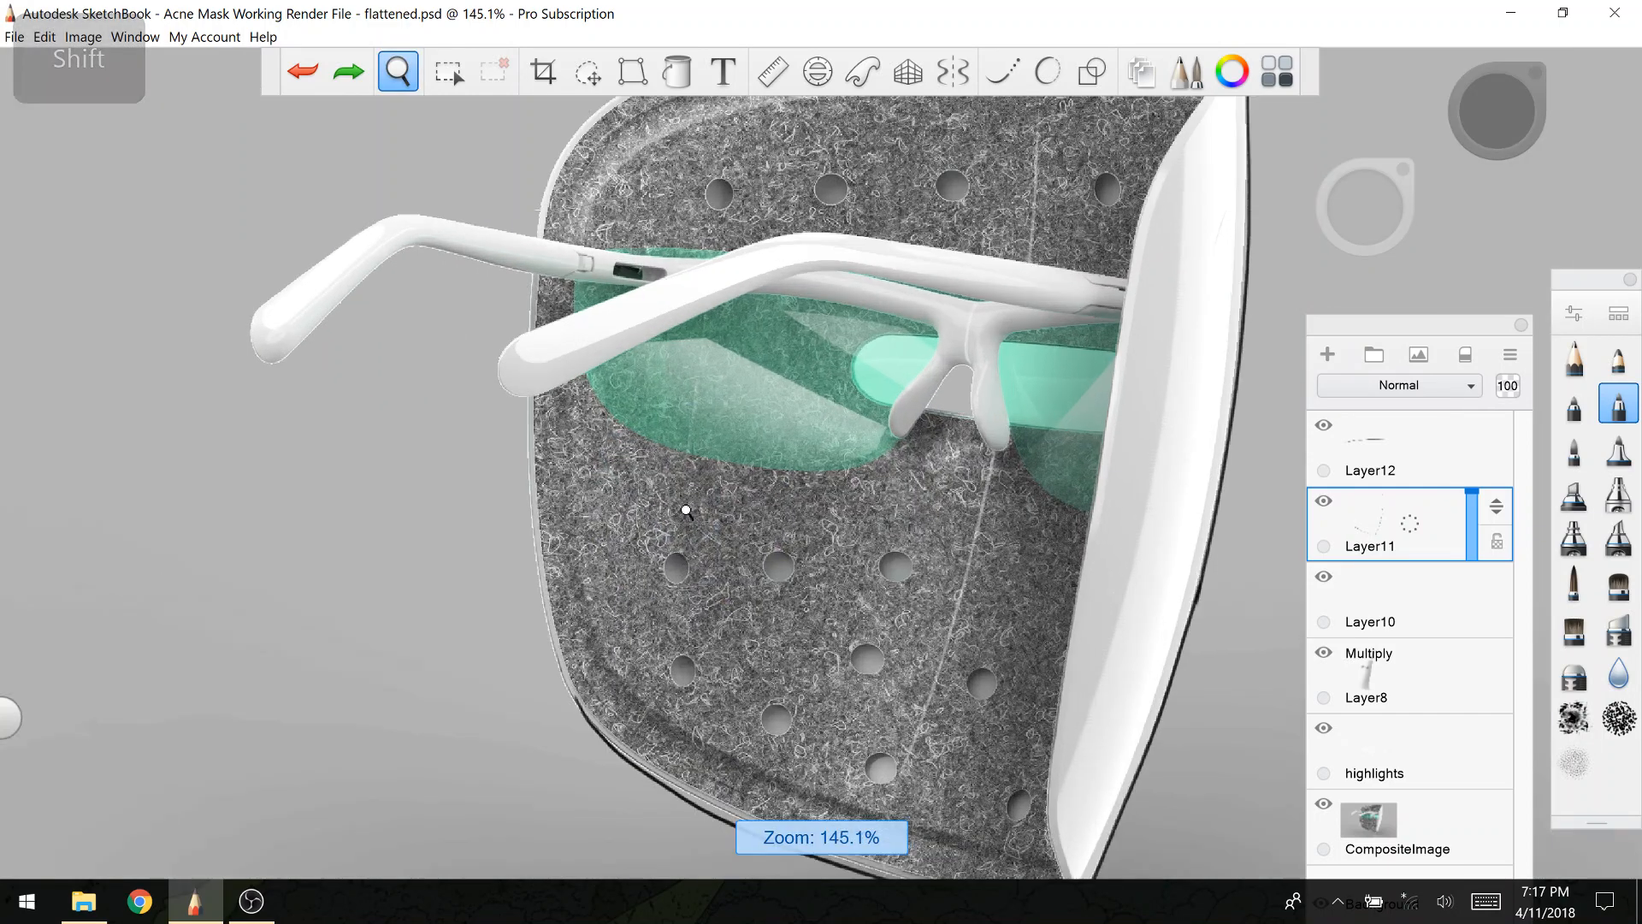
key("space")
left_click_drag(595, 509, 650, 376)
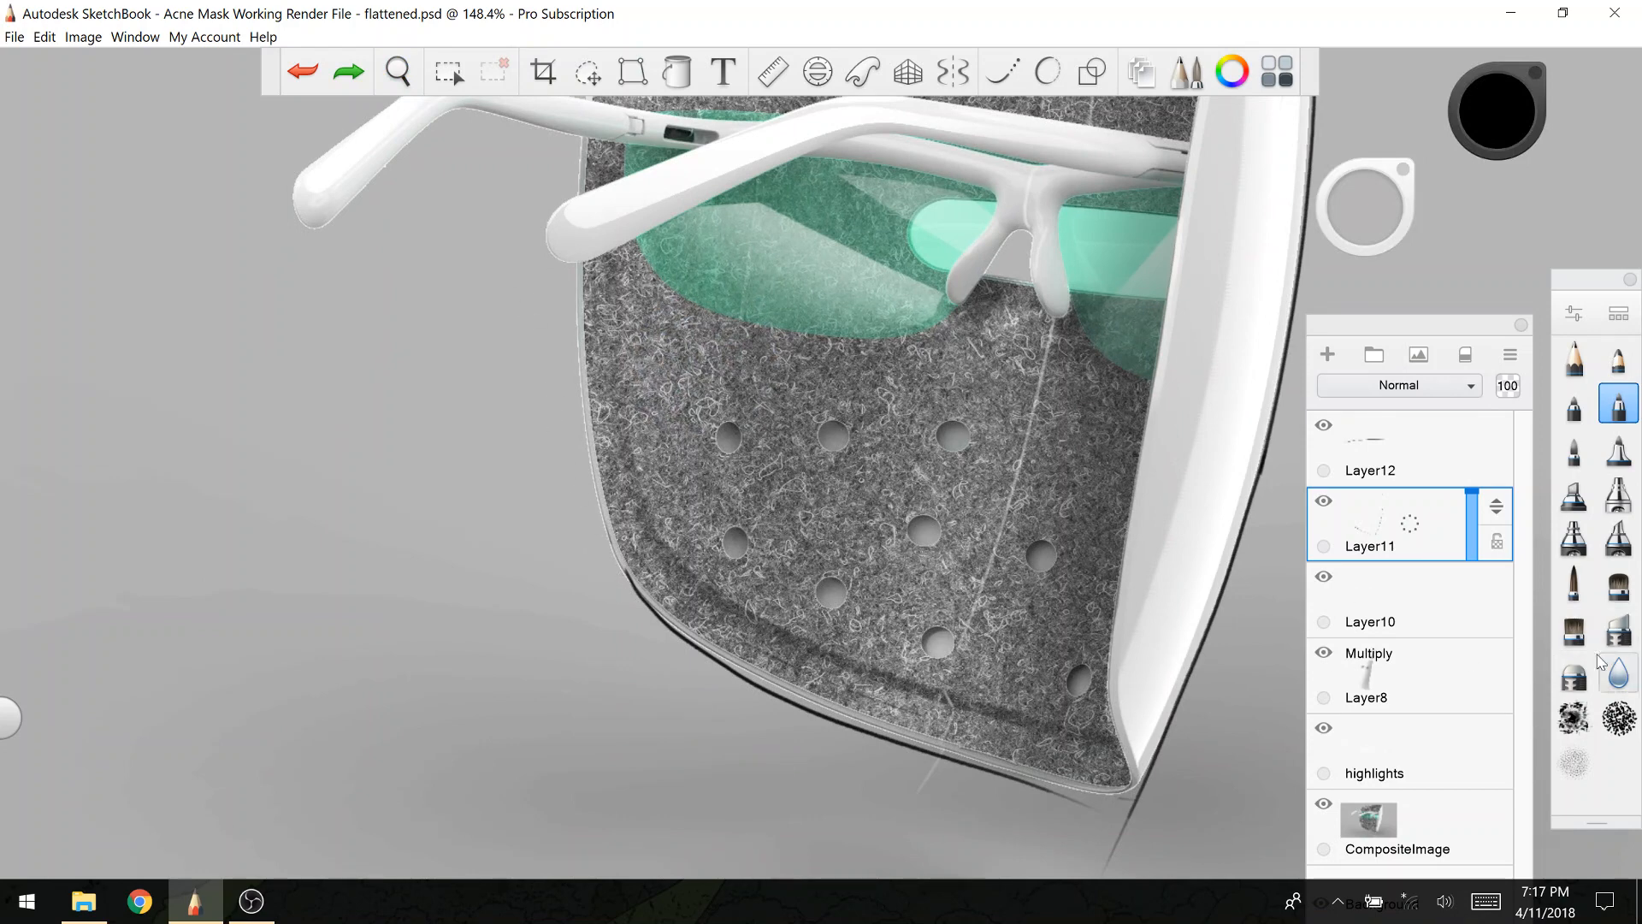
left_click(1618, 629)
left_click_drag(619, 562, 680, 635)
left_click(1573, 673)
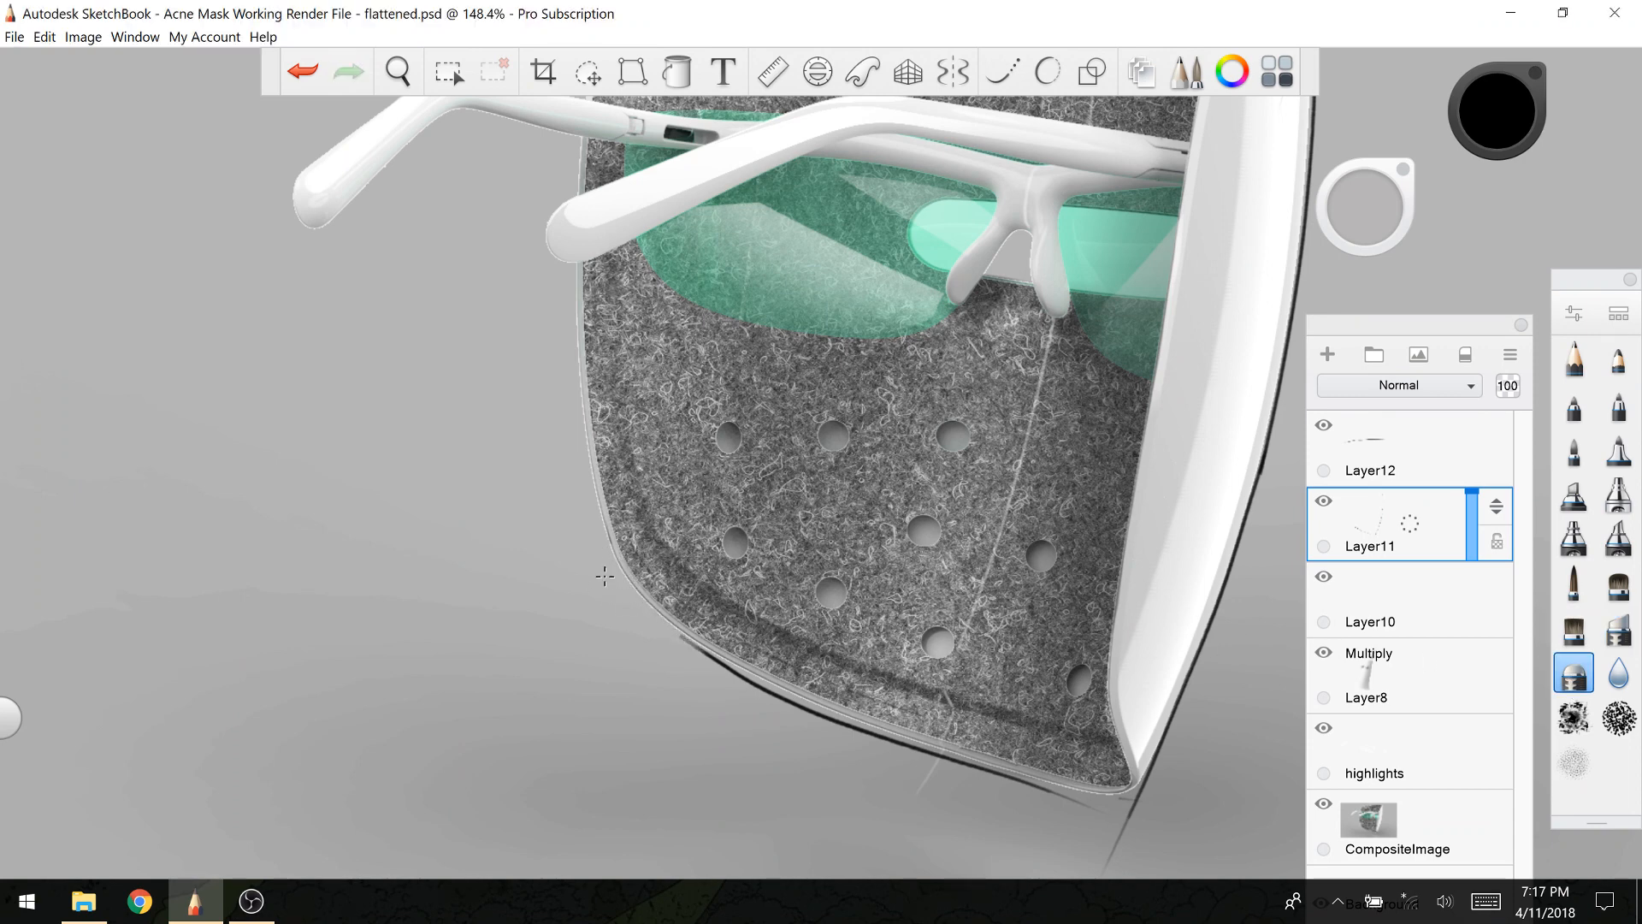
key("ctrl+z")
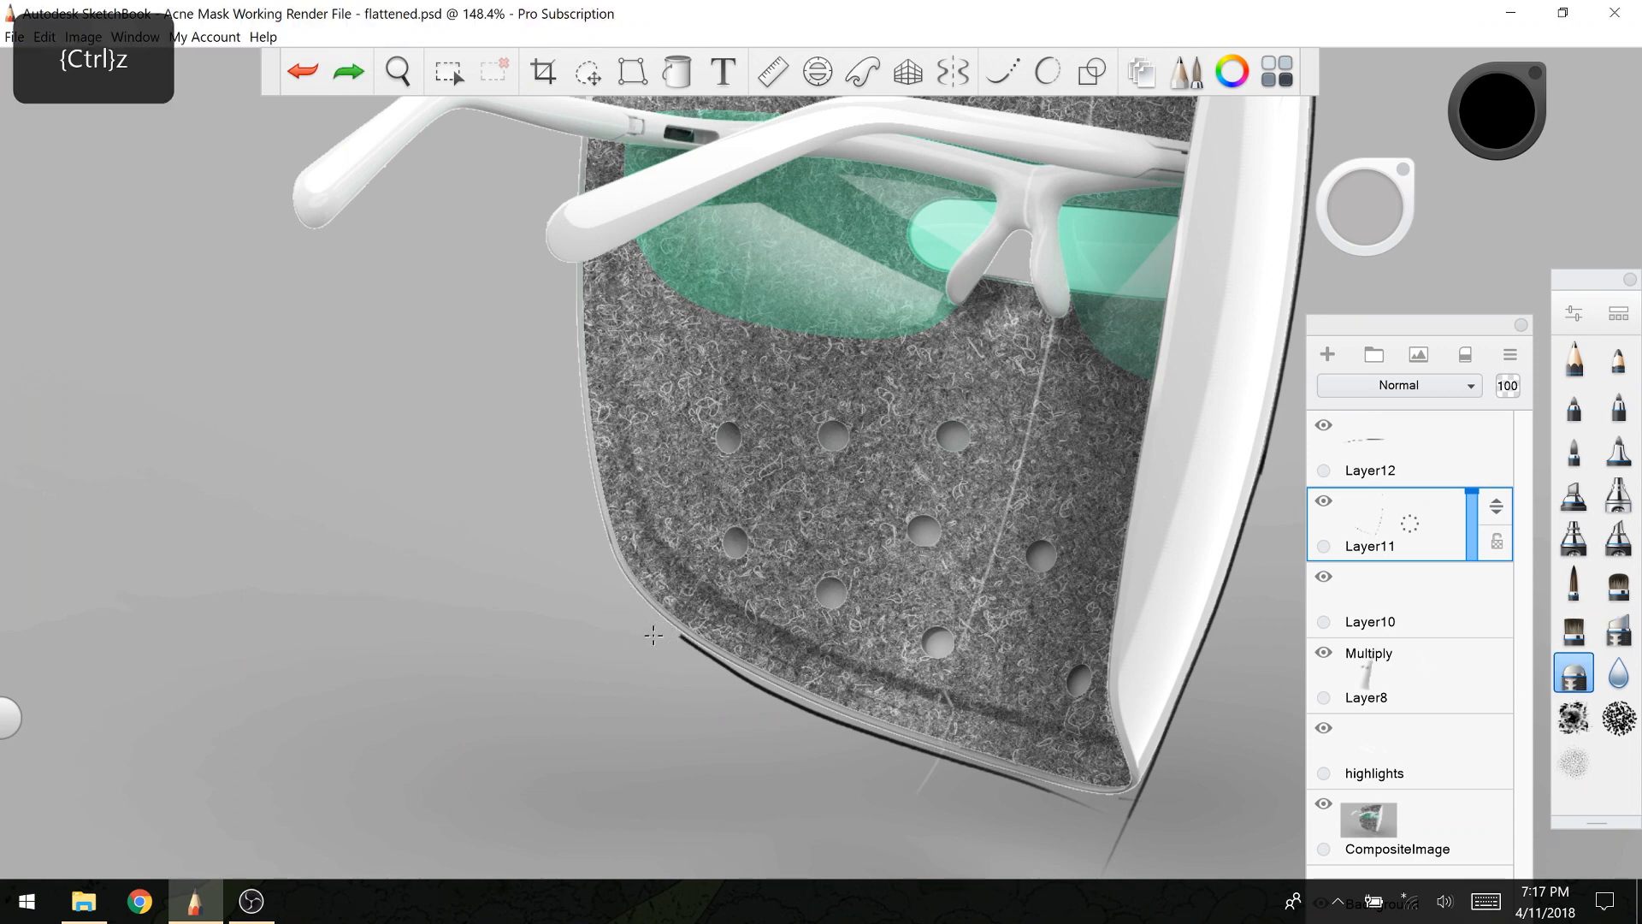
left_click_drag(653, 635, 578, 499)
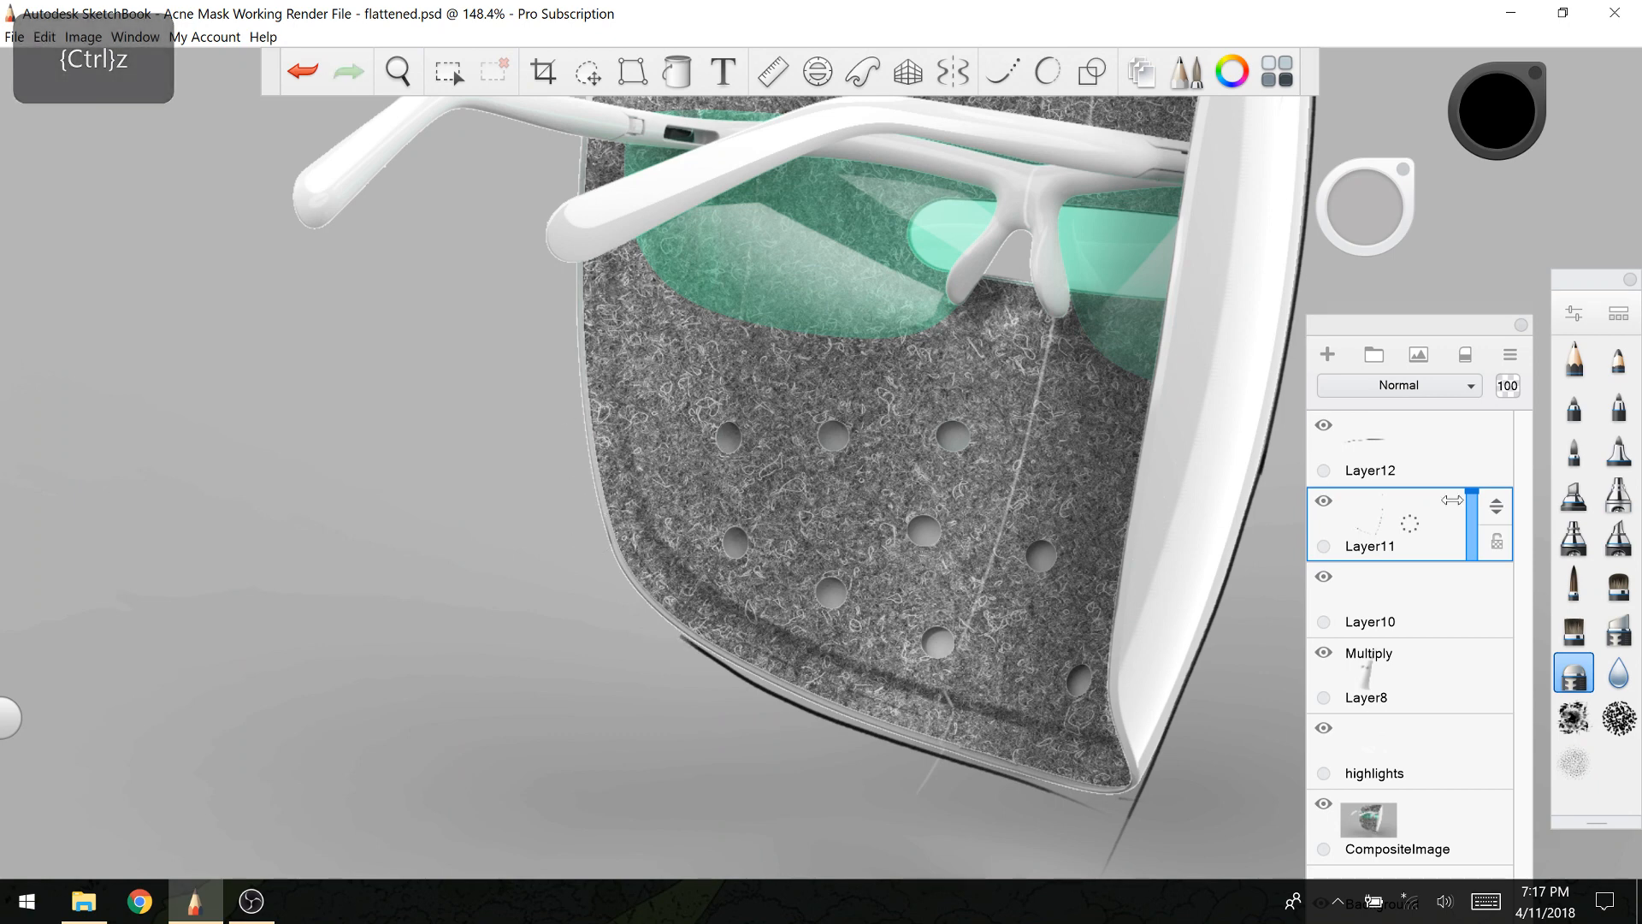
Step: Try a single black pen line along the mask's left edge below the front temple arm, comparing it by undoing and redoing
left_click(1617, 403)
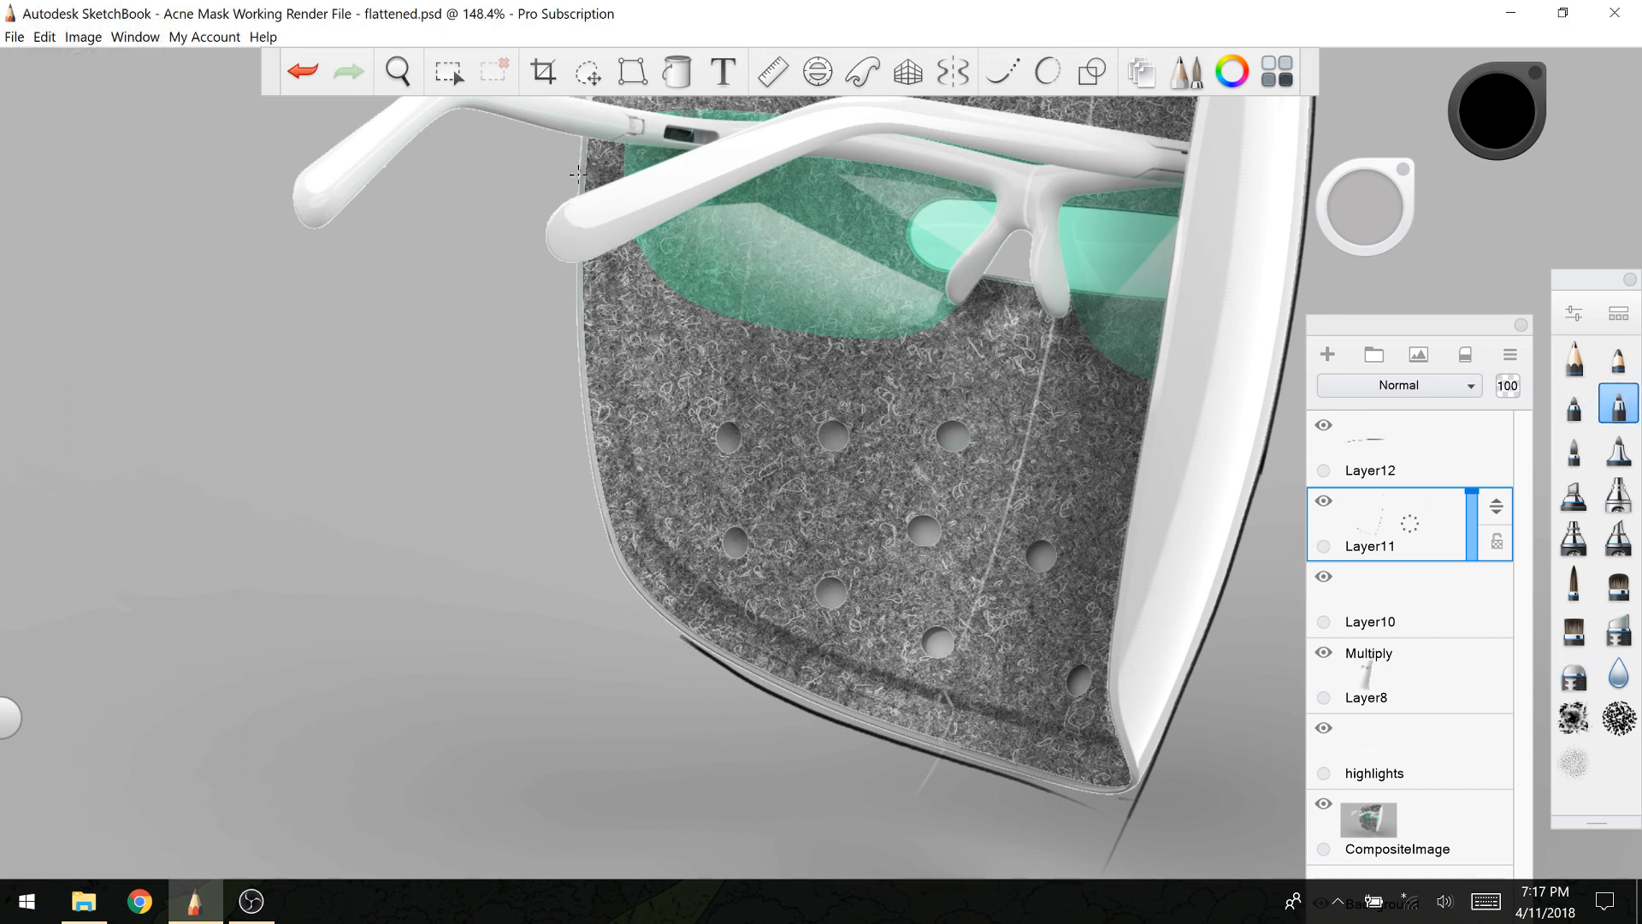
left_click_drag(579, 261, 614, 562)
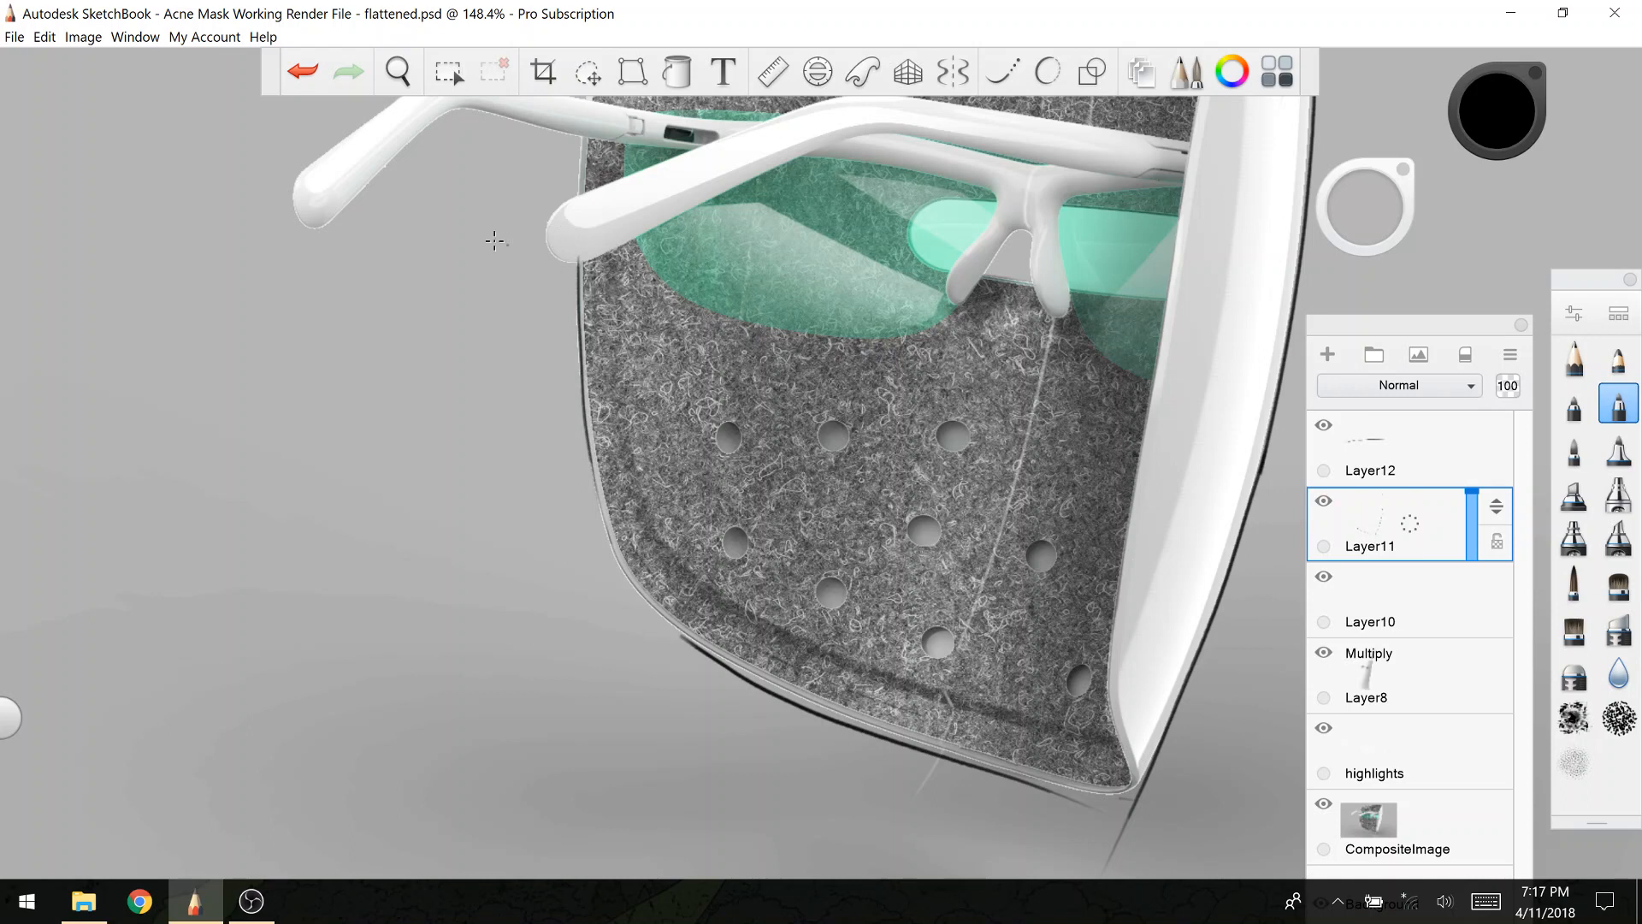
key("shift")
key("ctrl+shift+z")
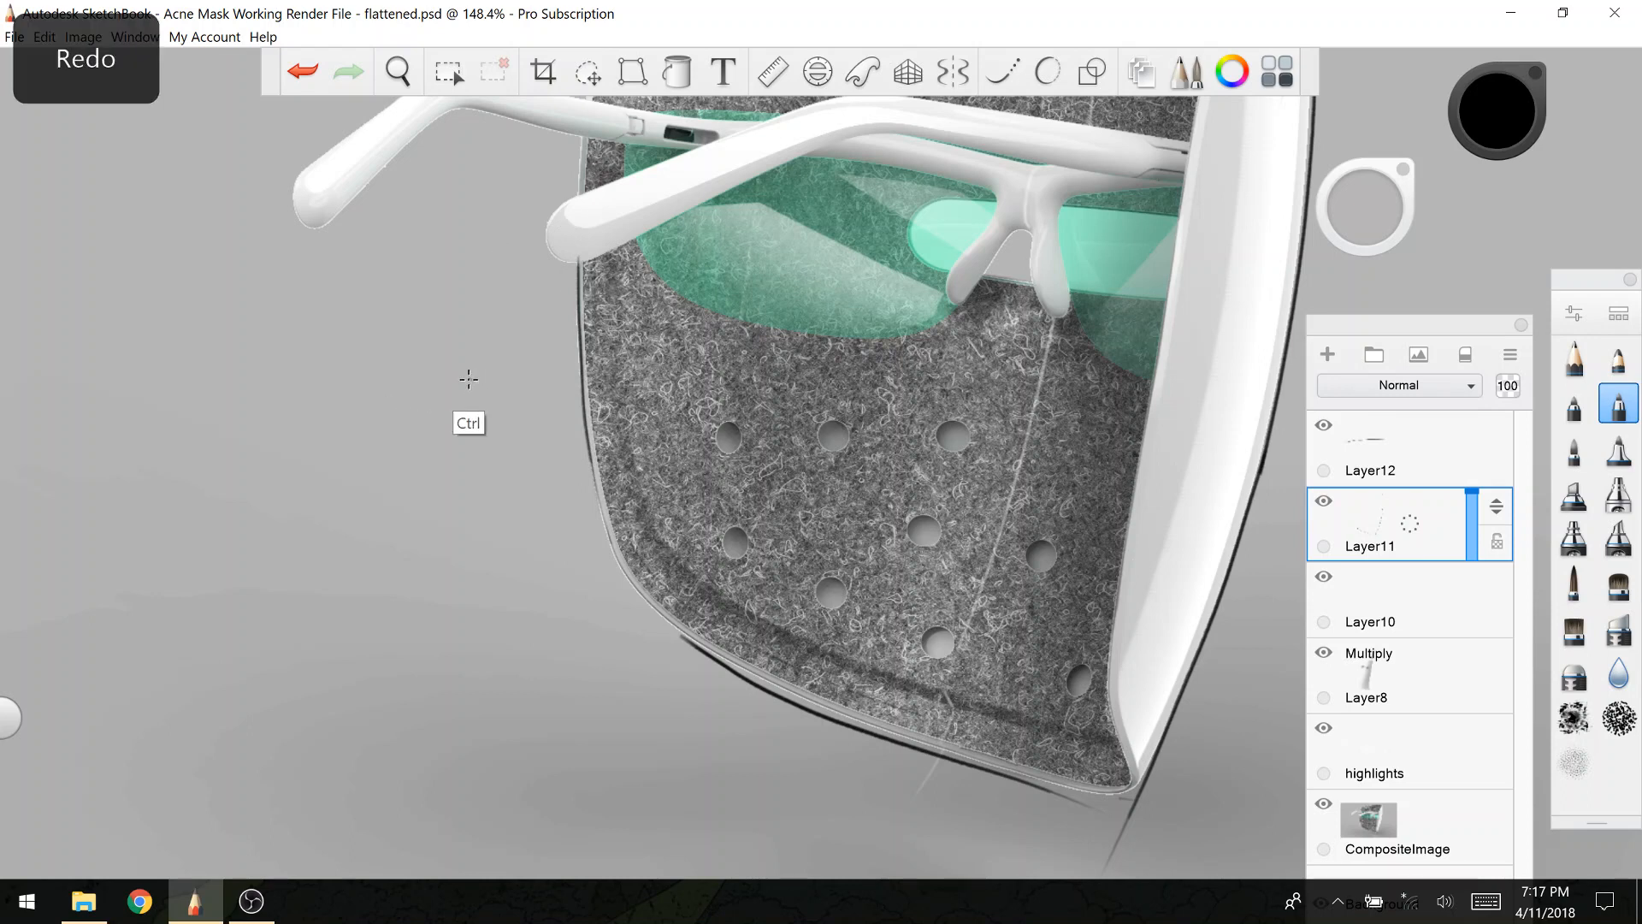
key("ctrl+z")
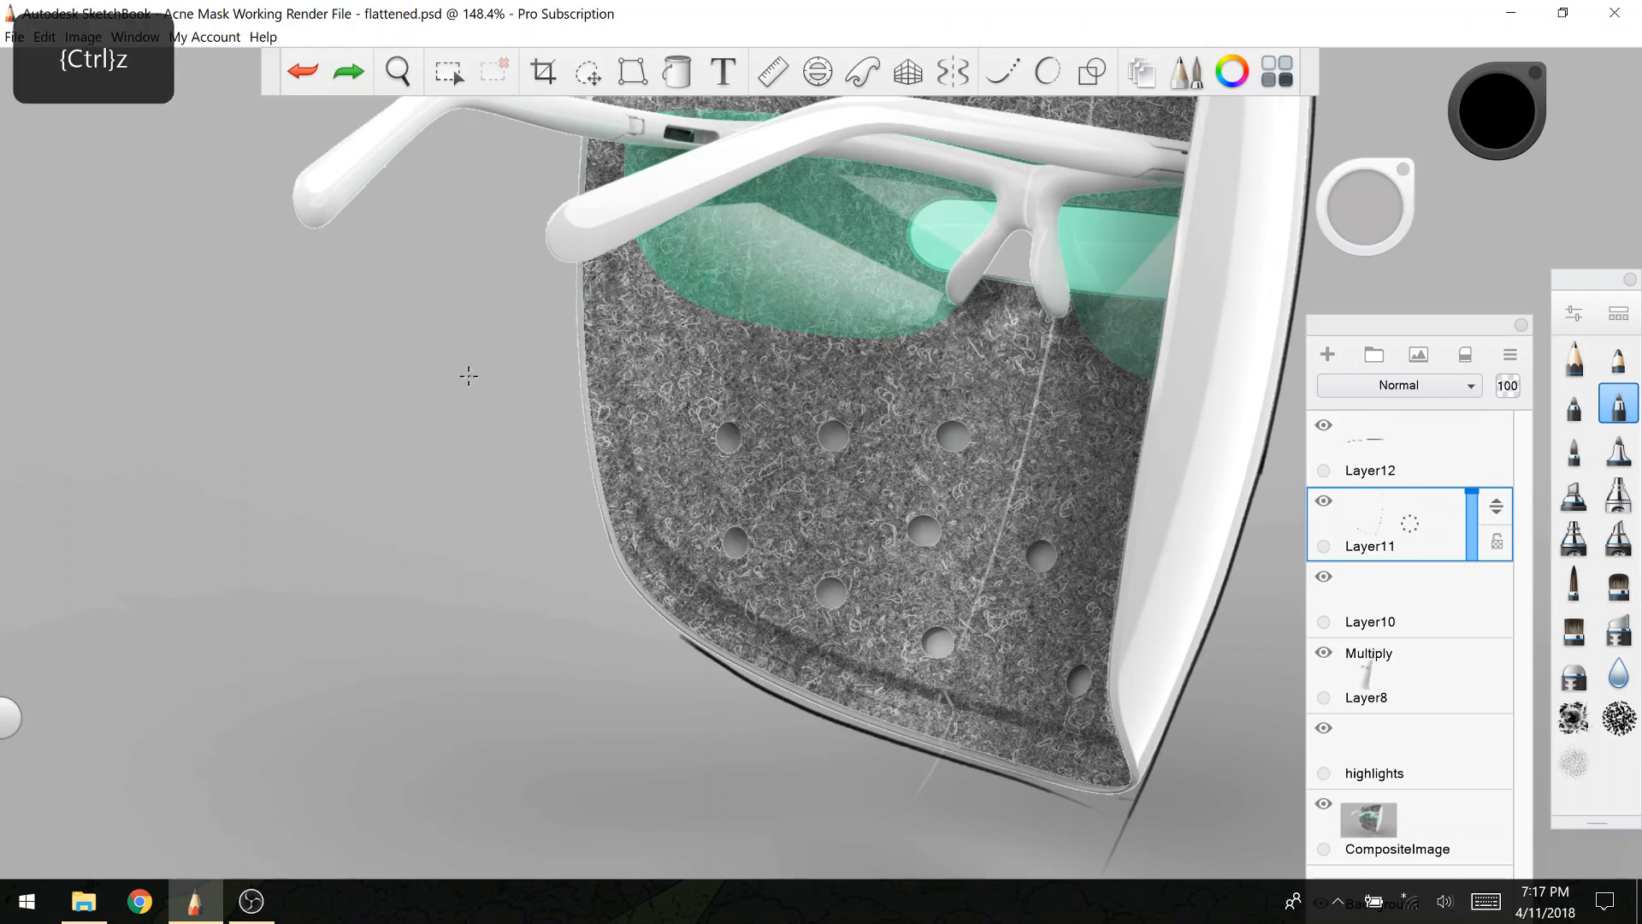
Step: Draw one long black line down the mask's left edge, starting above the temple arms and crossing both, undoing rejected strokes
key("space")
left_click_drag(517, 325, 674, 505)
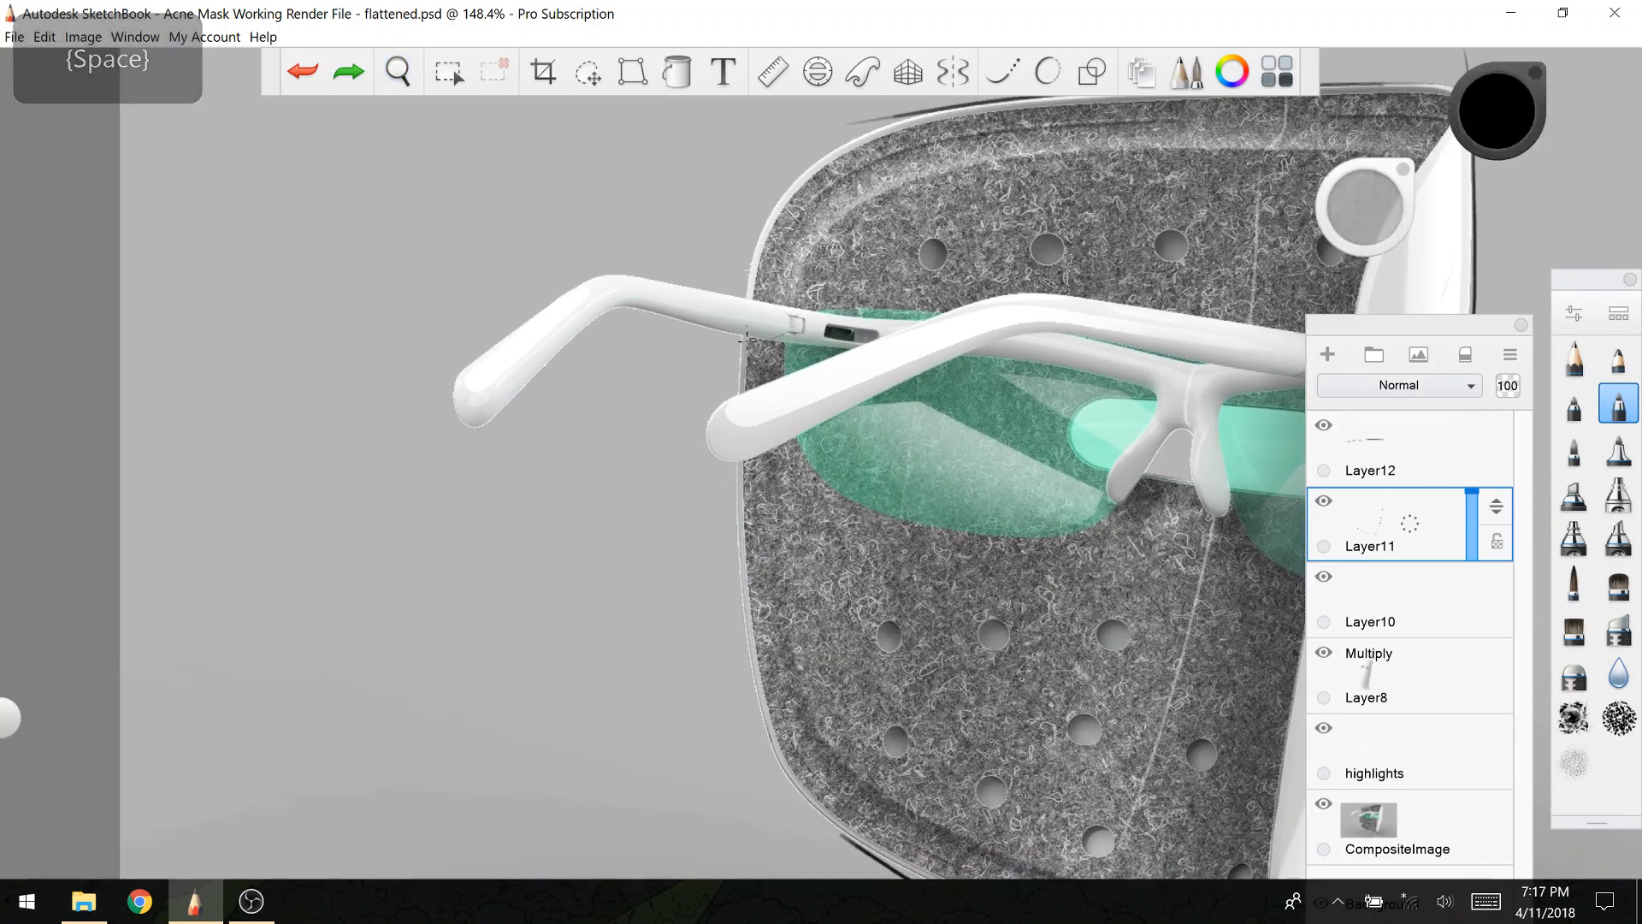
left_click_drag(757, 242, 738, 670)
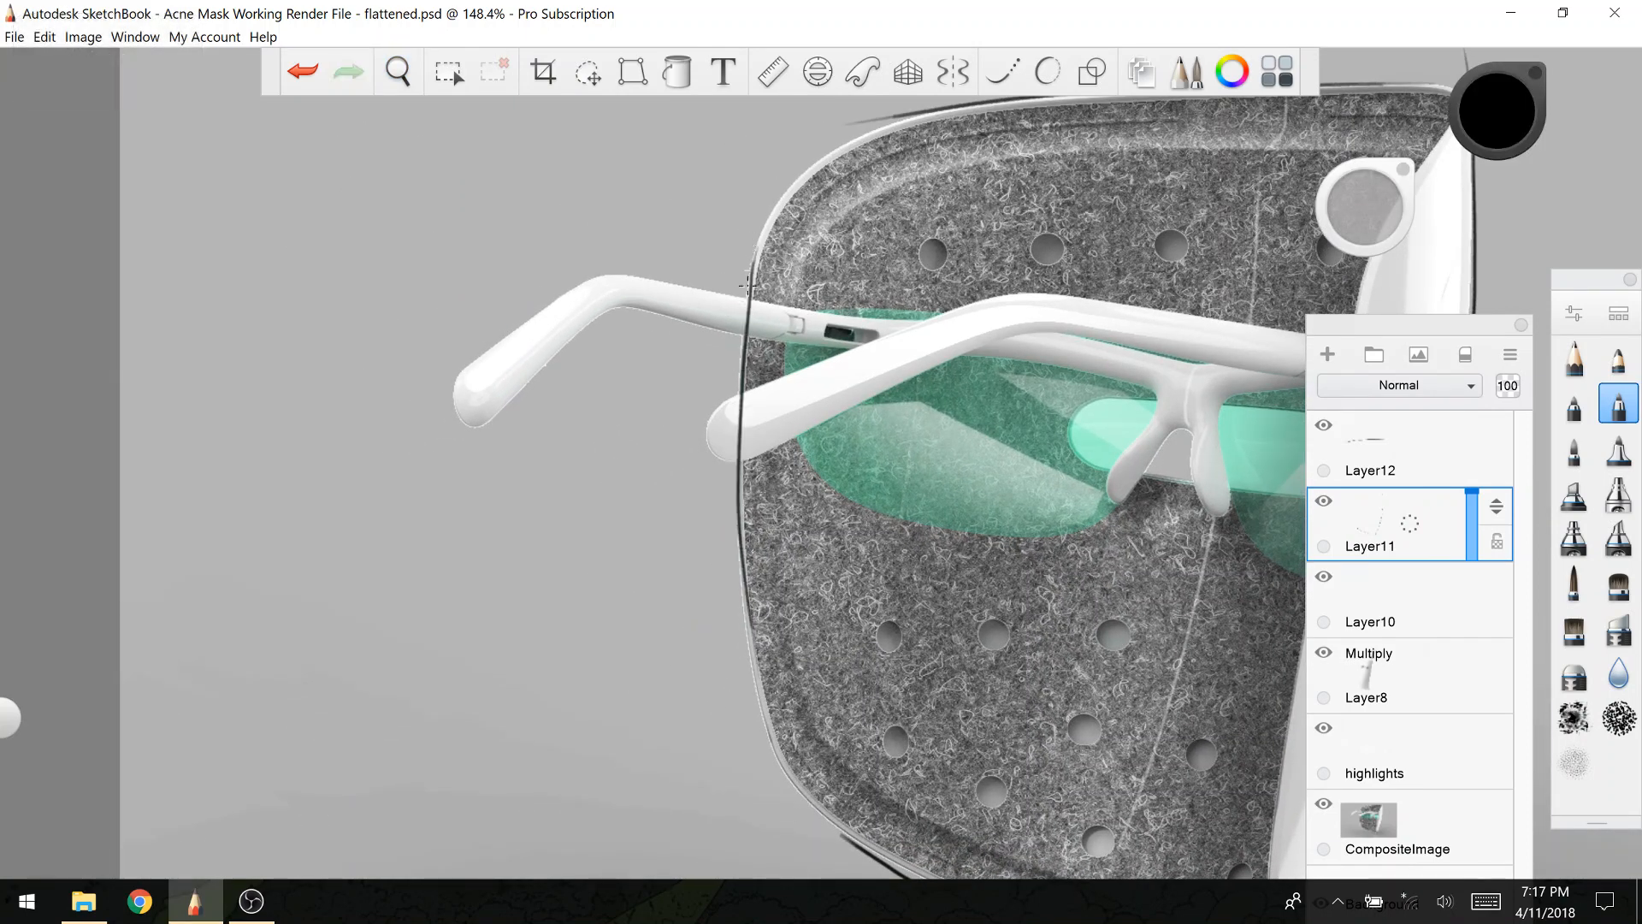
key("ctrl+z")
left_click_drag(756, 247, 752, 708)
key("ctrl+z")
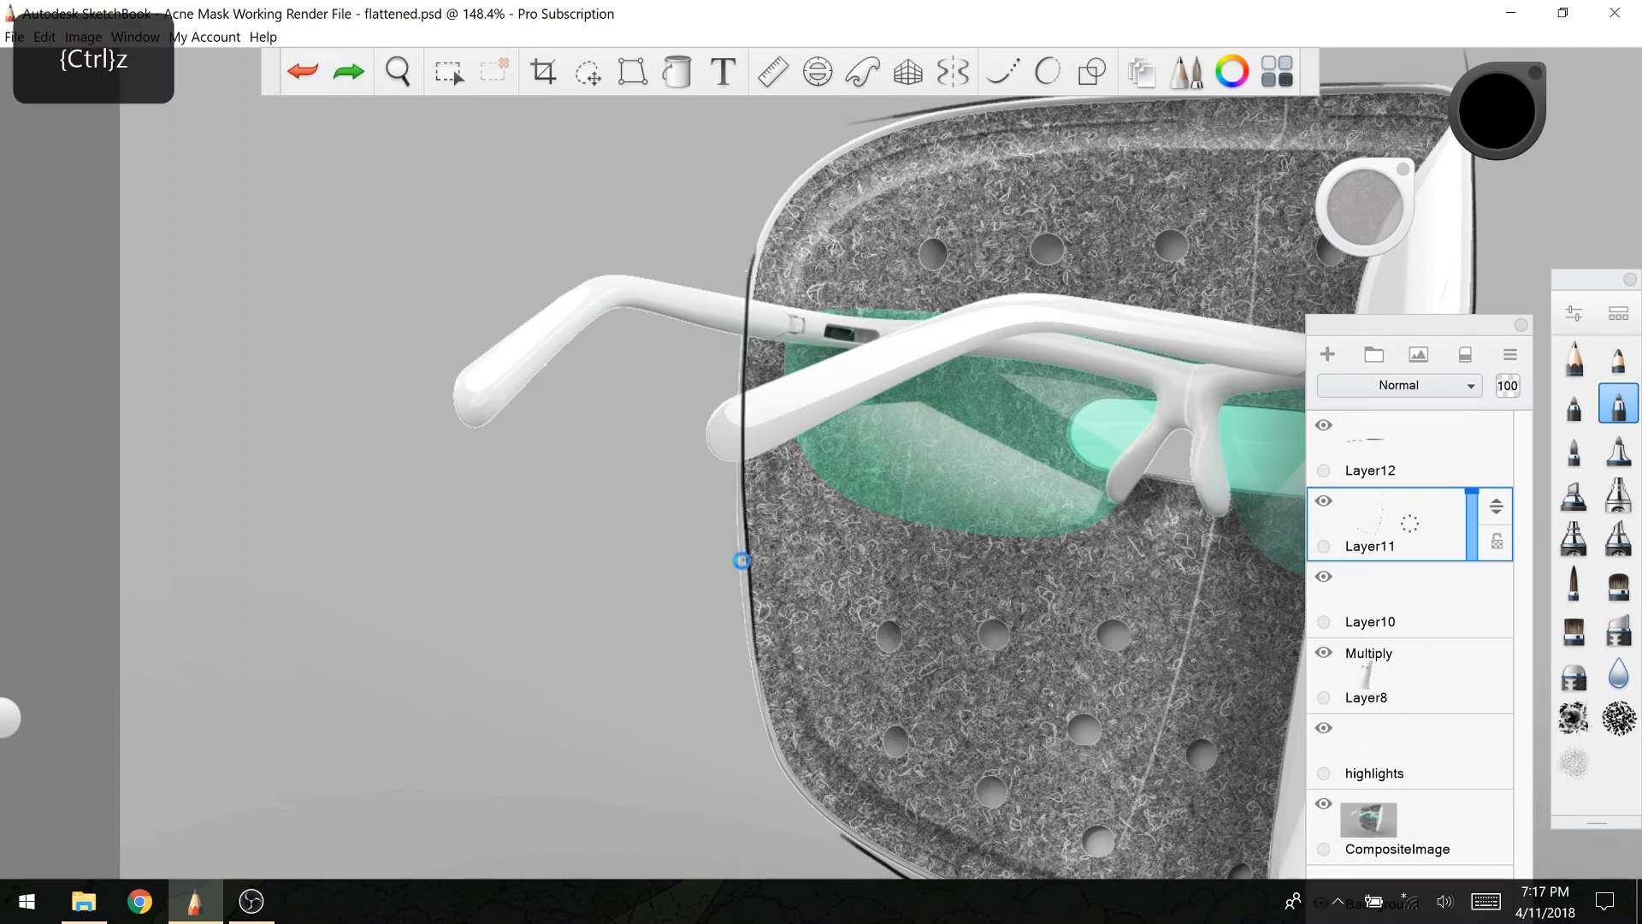
mouse_move(754, 253)
left_mouse_down()
mouse_move(738, 439)
mouse_move(753, 712)
left_mouse_up()
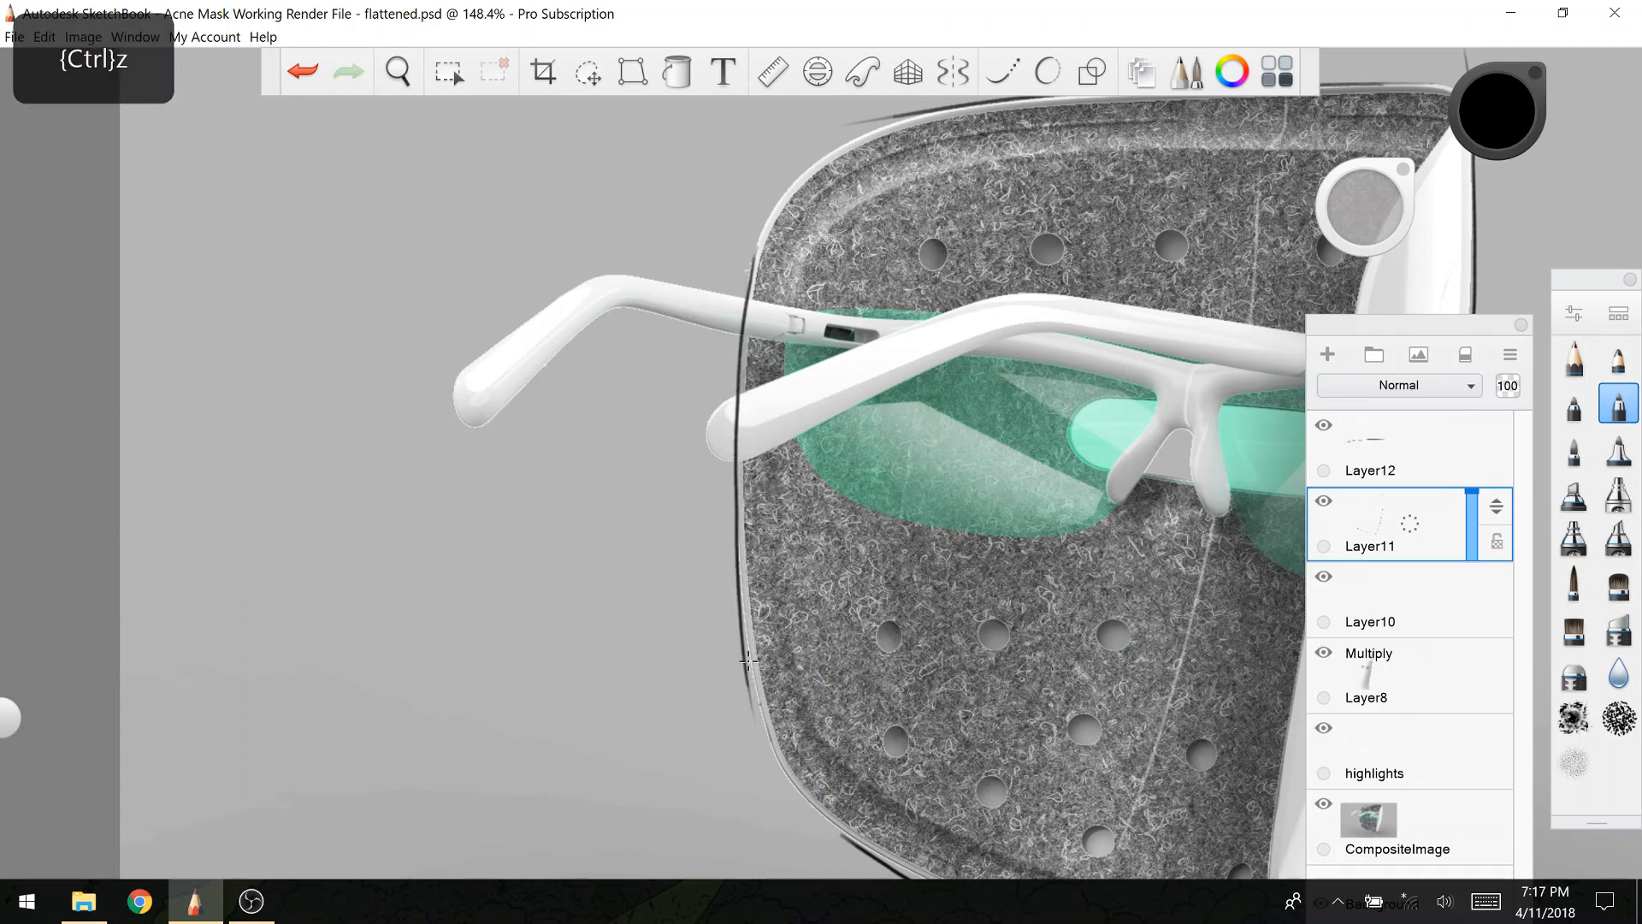
Step: Try to extend the left-edge black line into the mask's lower curved corner, undoing each stroke
left_click_drag(745, 650, 792, 804)
key("ctrl+z")
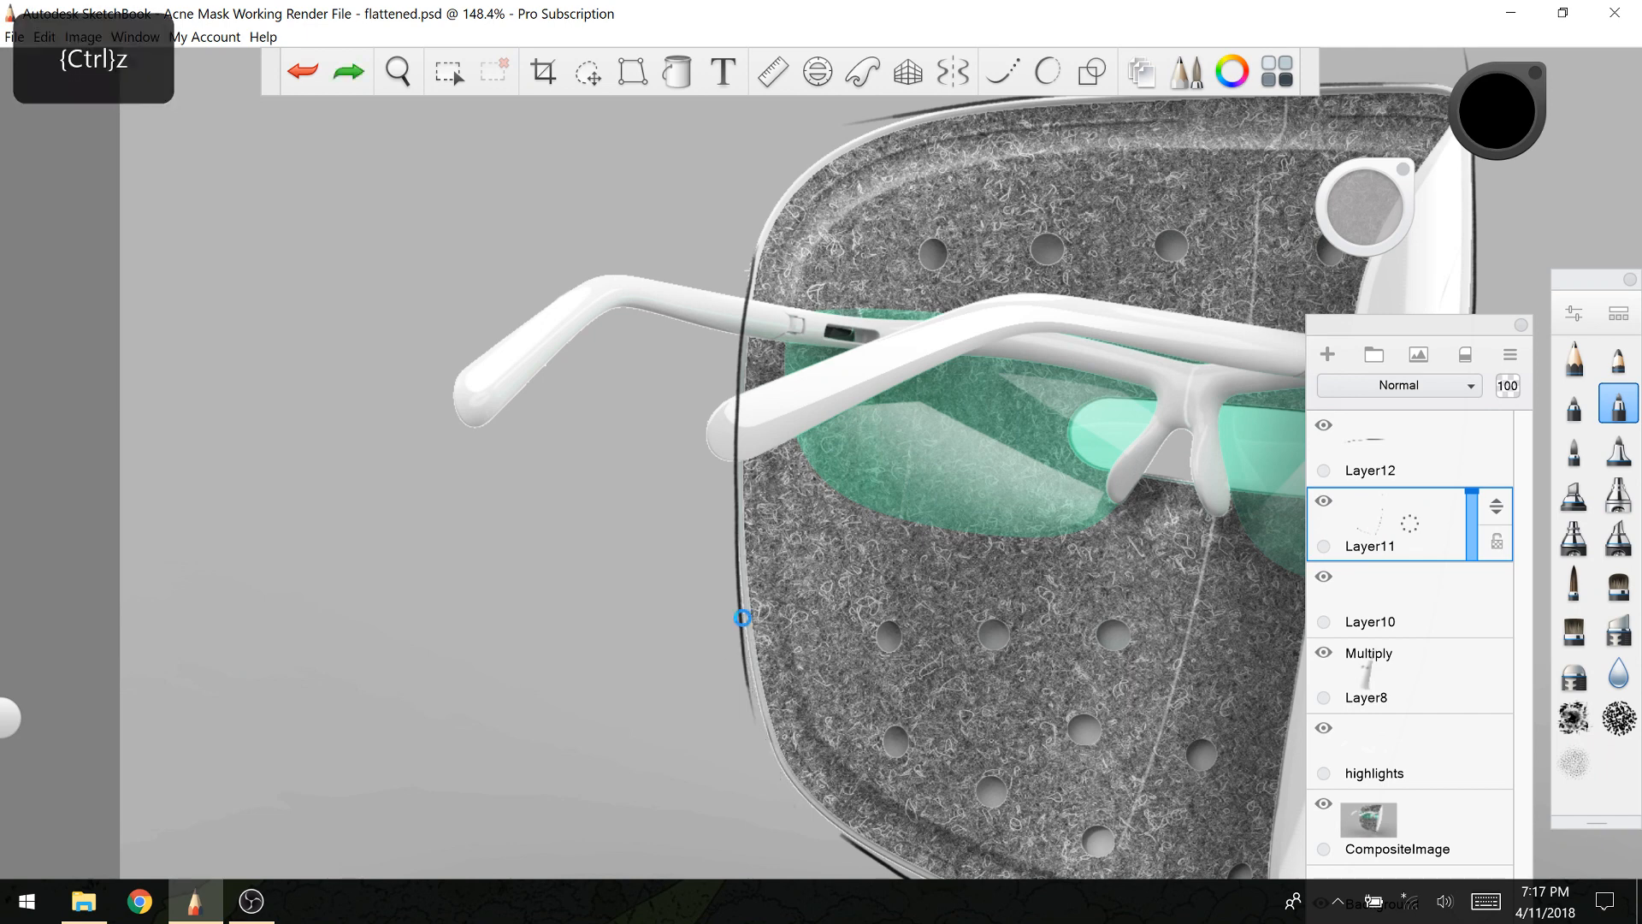
left_click_drag(740, 607, 783, 775)
key("ctrl+z")
left_click_drag(740, 609, 789, 791)
key("ctrl+z")
Step: Erase the parts of the left-edge black line that cross the two temple arms with the hard eraser
left_click(1618, 628)
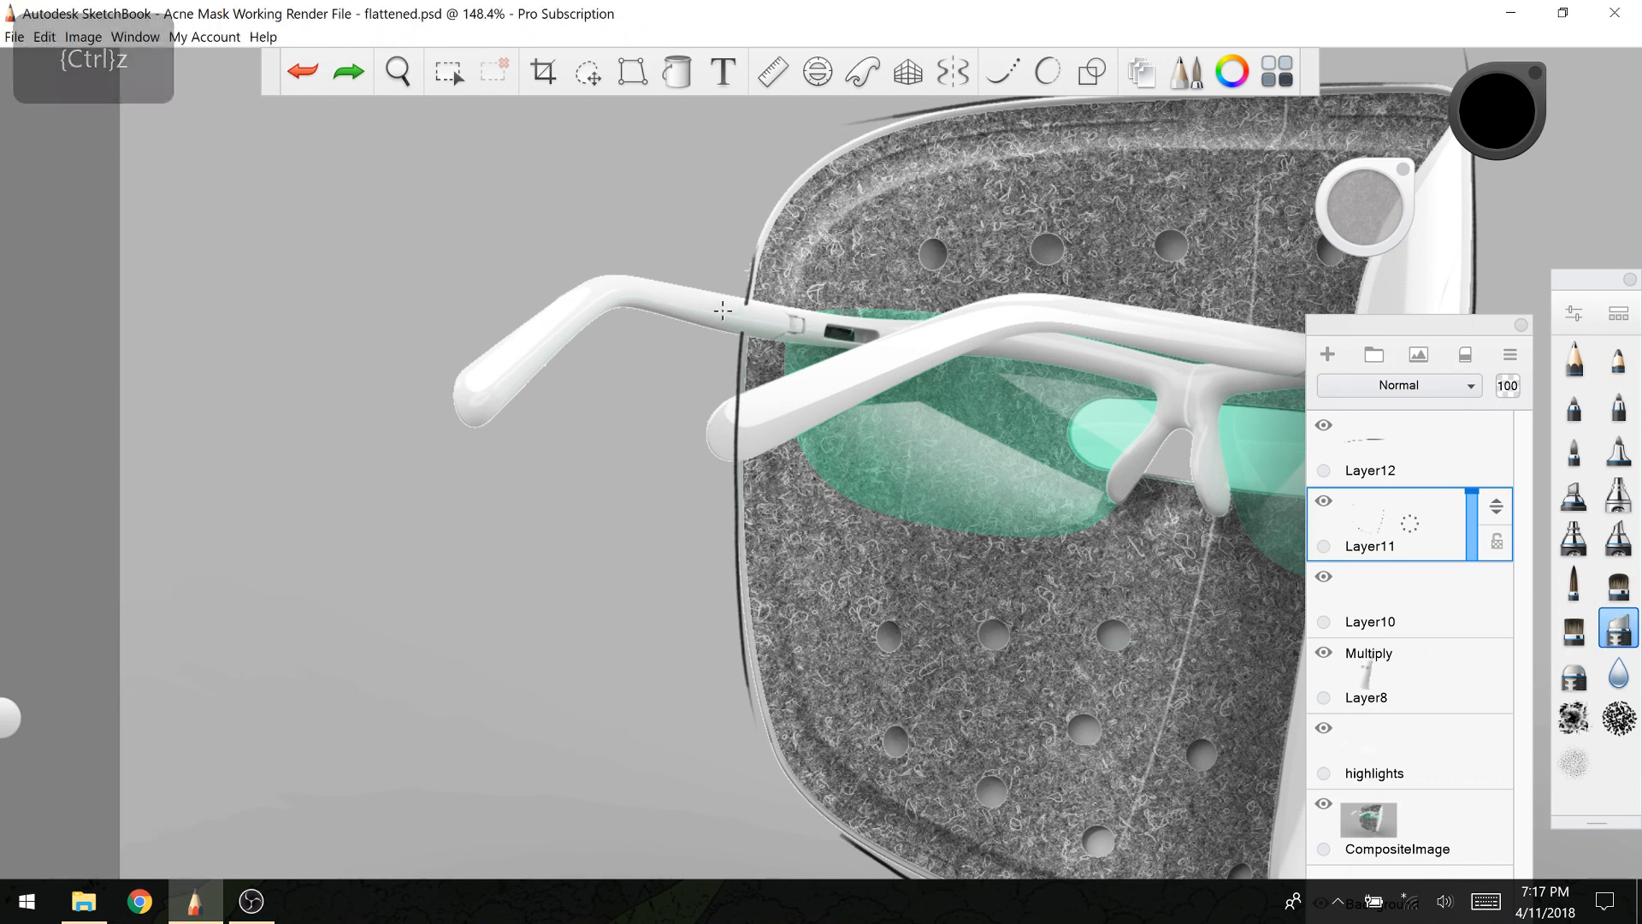
left_click_drag(637, 305, 748, 363)
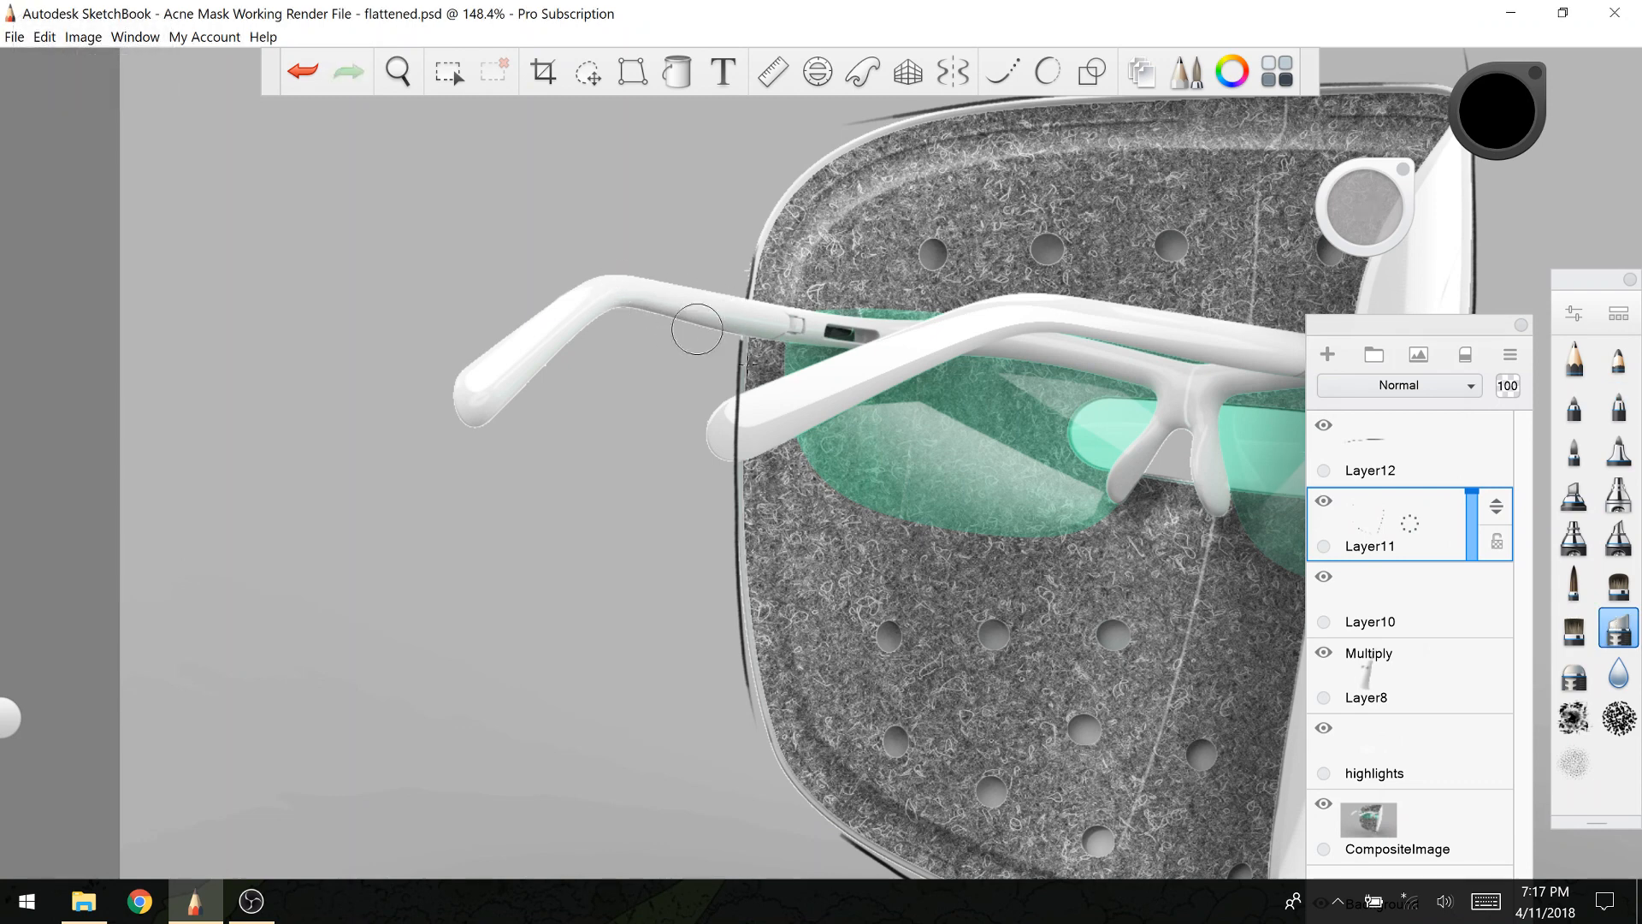
left_click_drag(735, 431, 736, 425)
Step: Outline the rear temple arm's tip and sloping edges up to its bend with thin black pen lines, redoing rejected strokes
left_click(1618, 406)
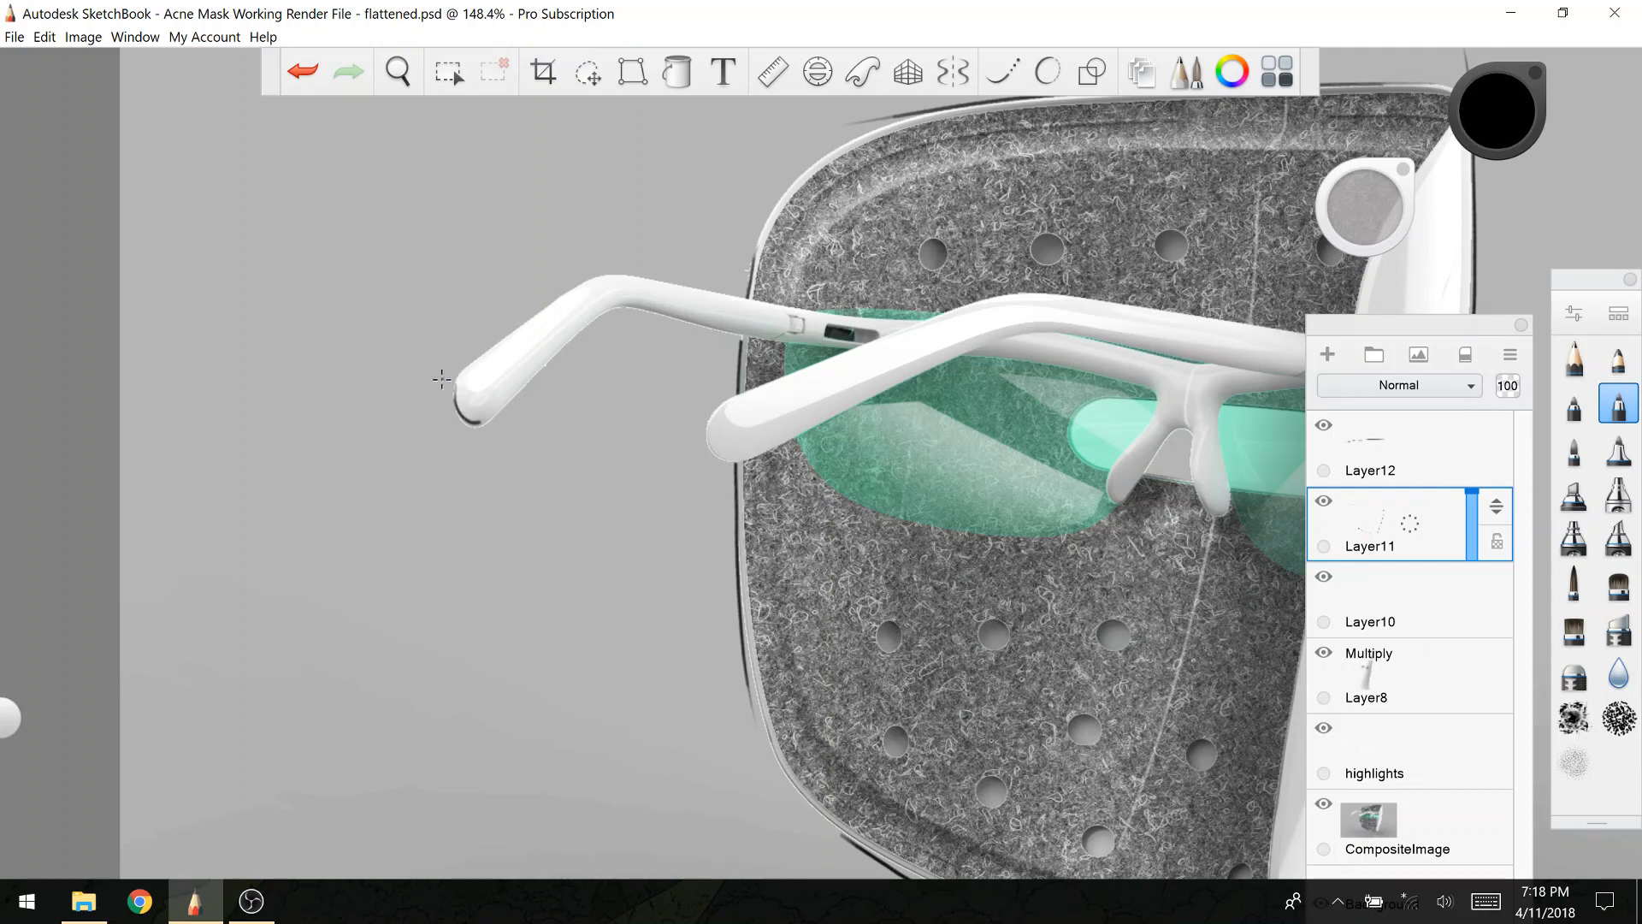
key("ctrl+z")
mouse_move(454, 395)
left_mouse_down()
mouse_move(485, 424)
mouse_move(606, 316)
left_mouse_up()
left_click_drag(454, 377, 596, 284)
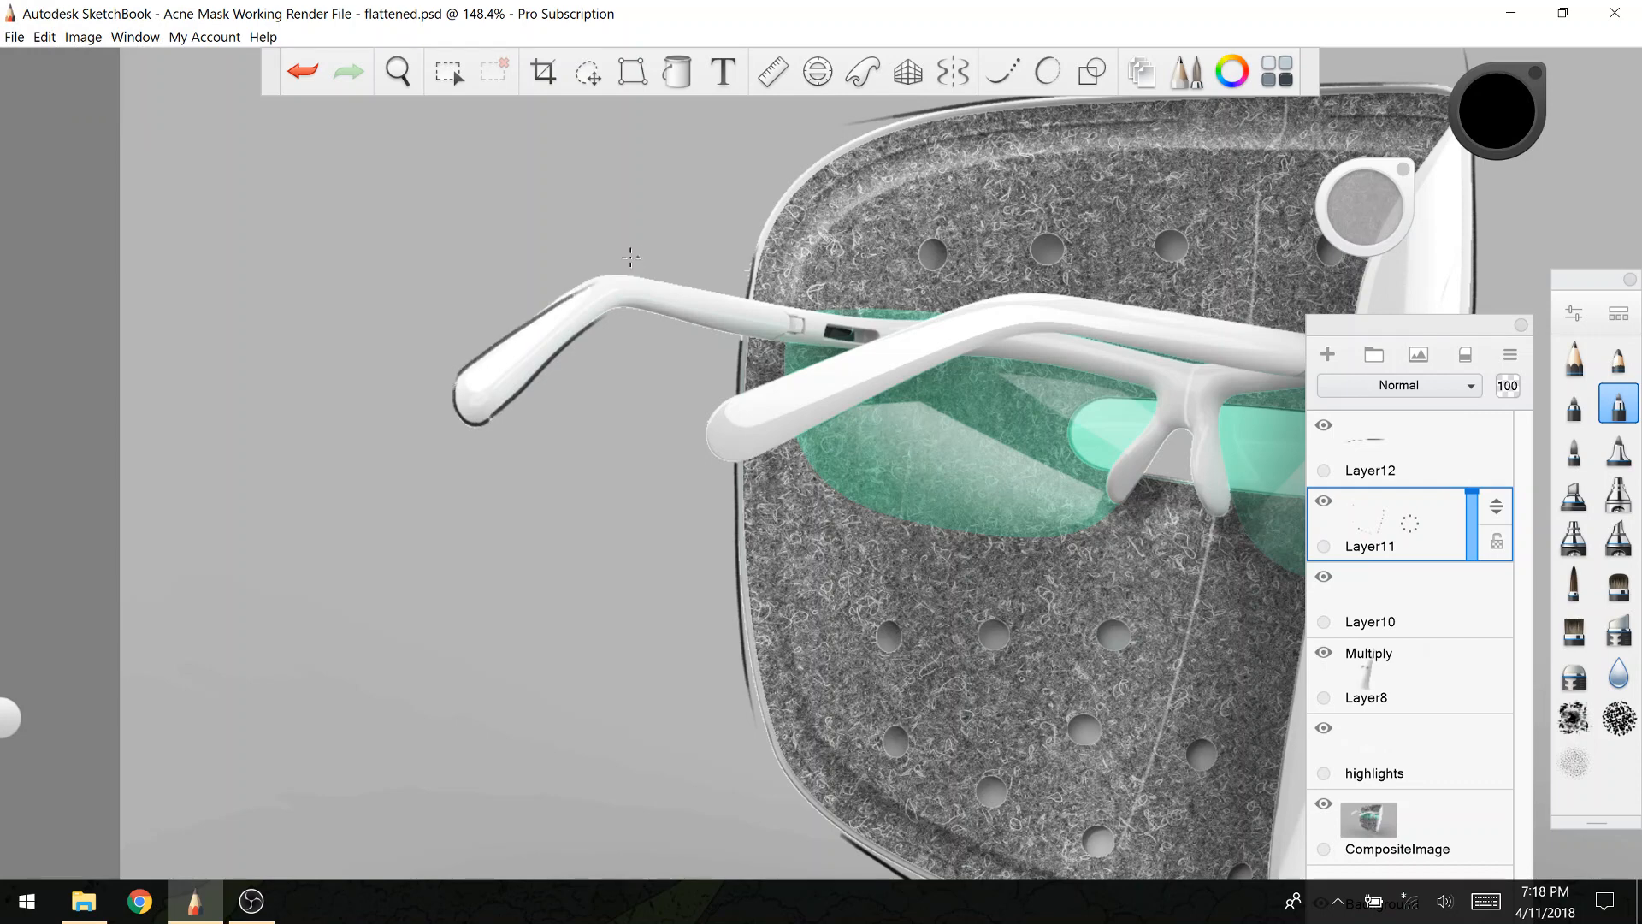
key("ctrl+z")
mouse_move(454, 385)
left_mouse_down()
mouse_move(680, 267)
mouse_move(601, 272)
left_mouse_up()
left_click(1619, 628)
left_click(1618, 402)
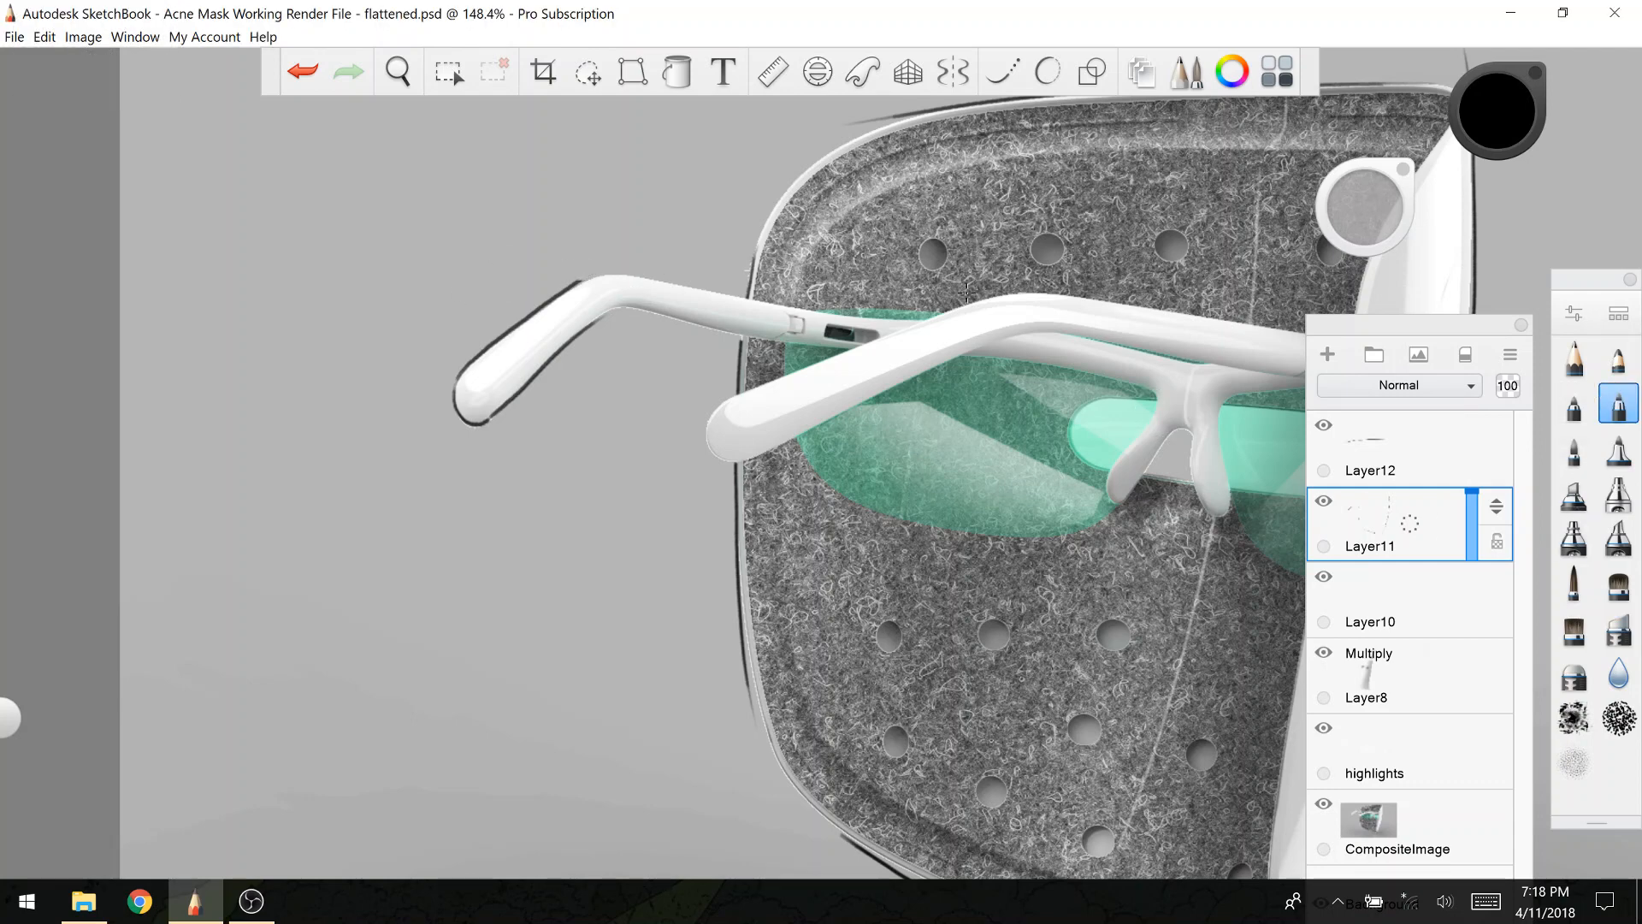
Step: Continue the thin black outline along the rear temple arm's upper and lower edges from the bend to the mask
left_click_drag(580, 284, 752, 302)
left_click_drag(599, 322, 757, 337)
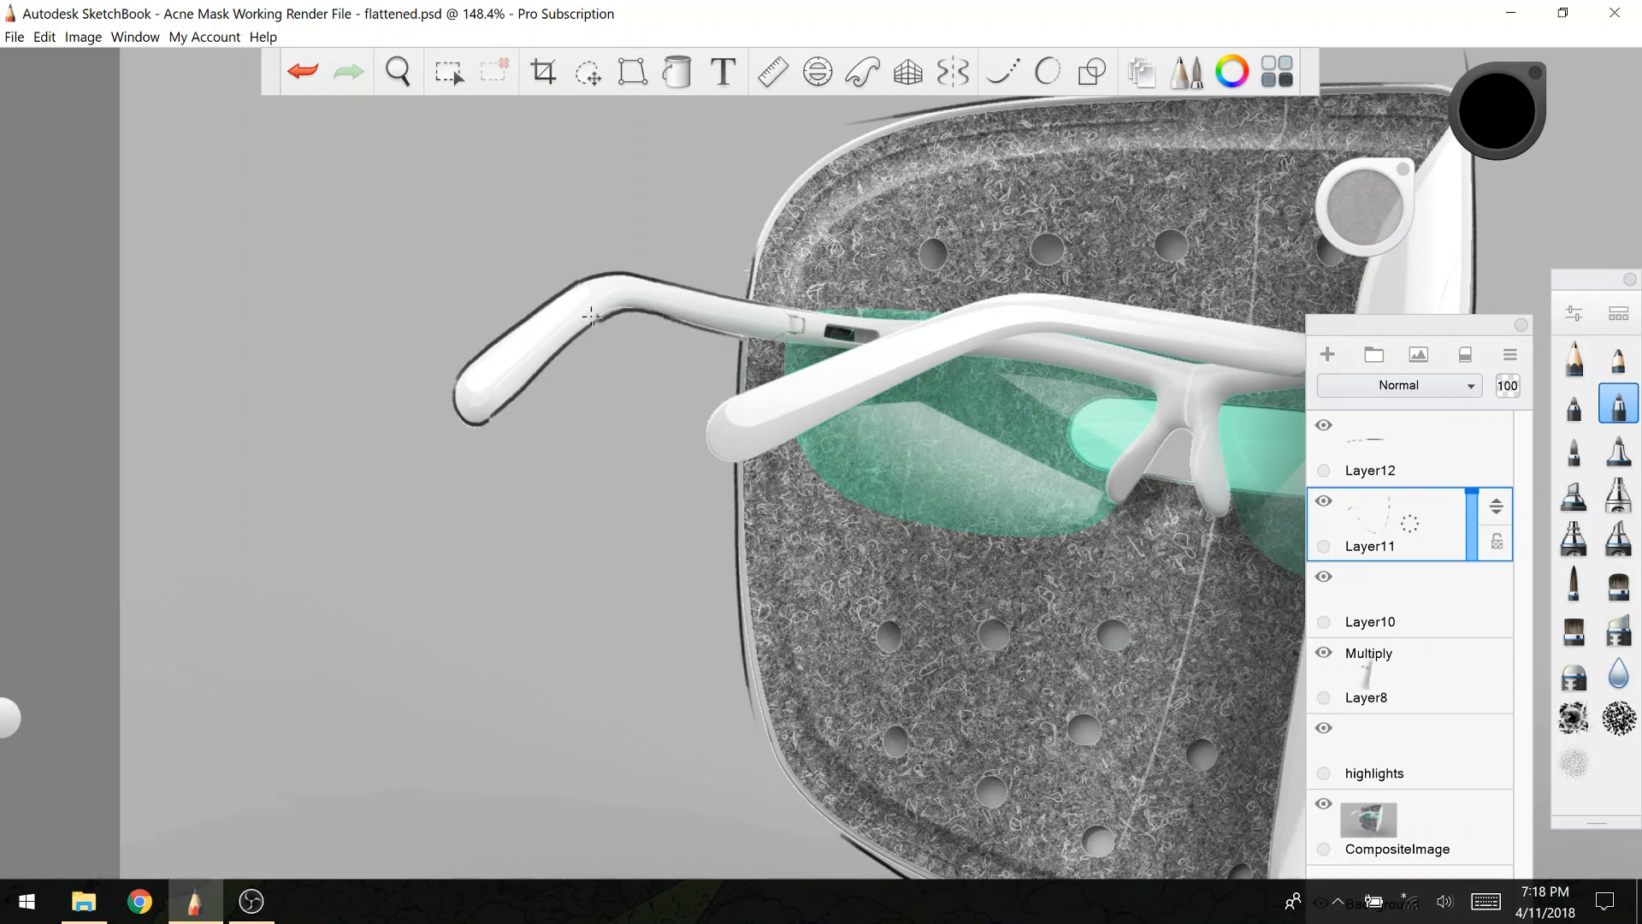
left_click_drag(592, 325, 609, 314)
Step: Add a new layer above Layer12 and outline the front temple arm's tip and underside with thin black lines
left_click(1402, 453)
key("ctrl+shift+n")
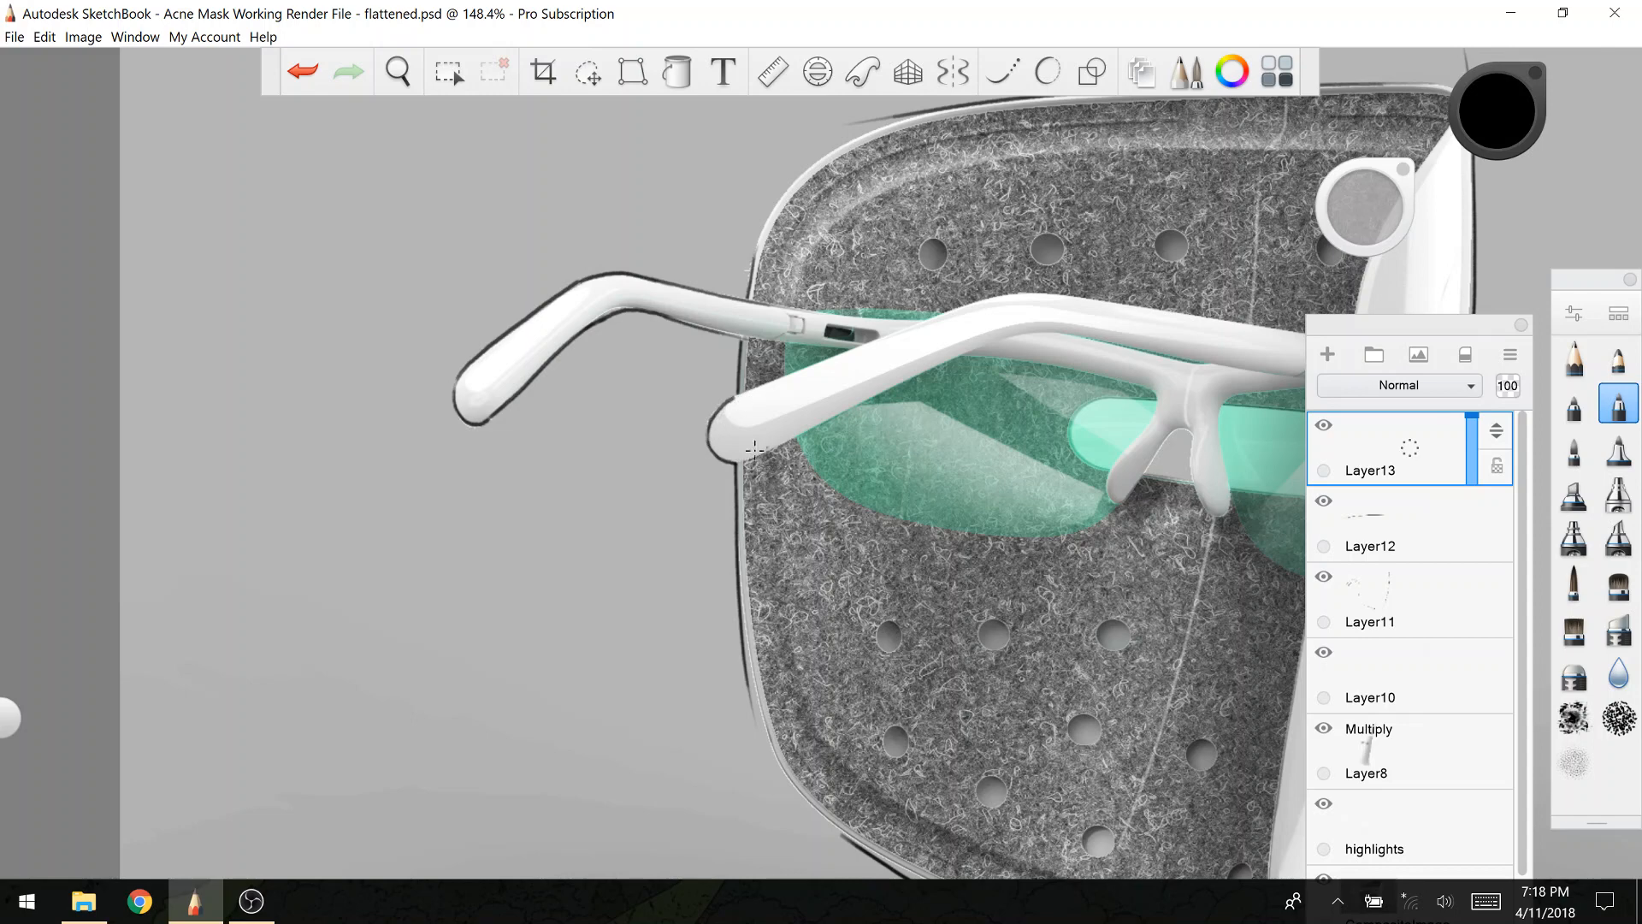
left_click_drag(731, 456, 1046, 310)
key("ctrl+z")
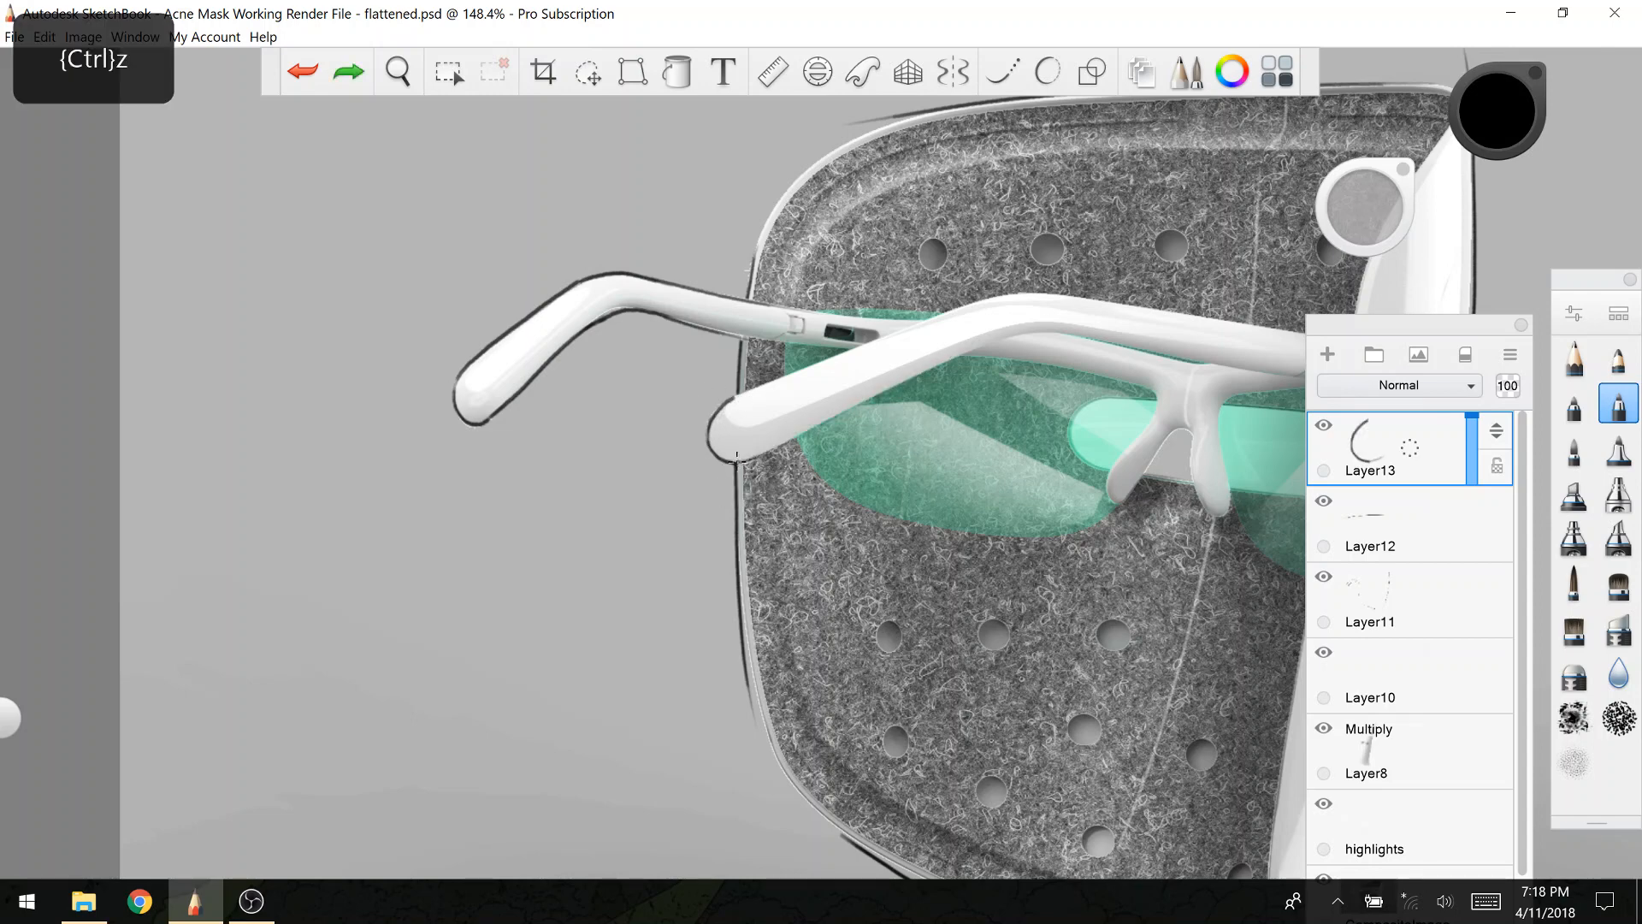
left_click_drag(735, 460, 1008, 340)
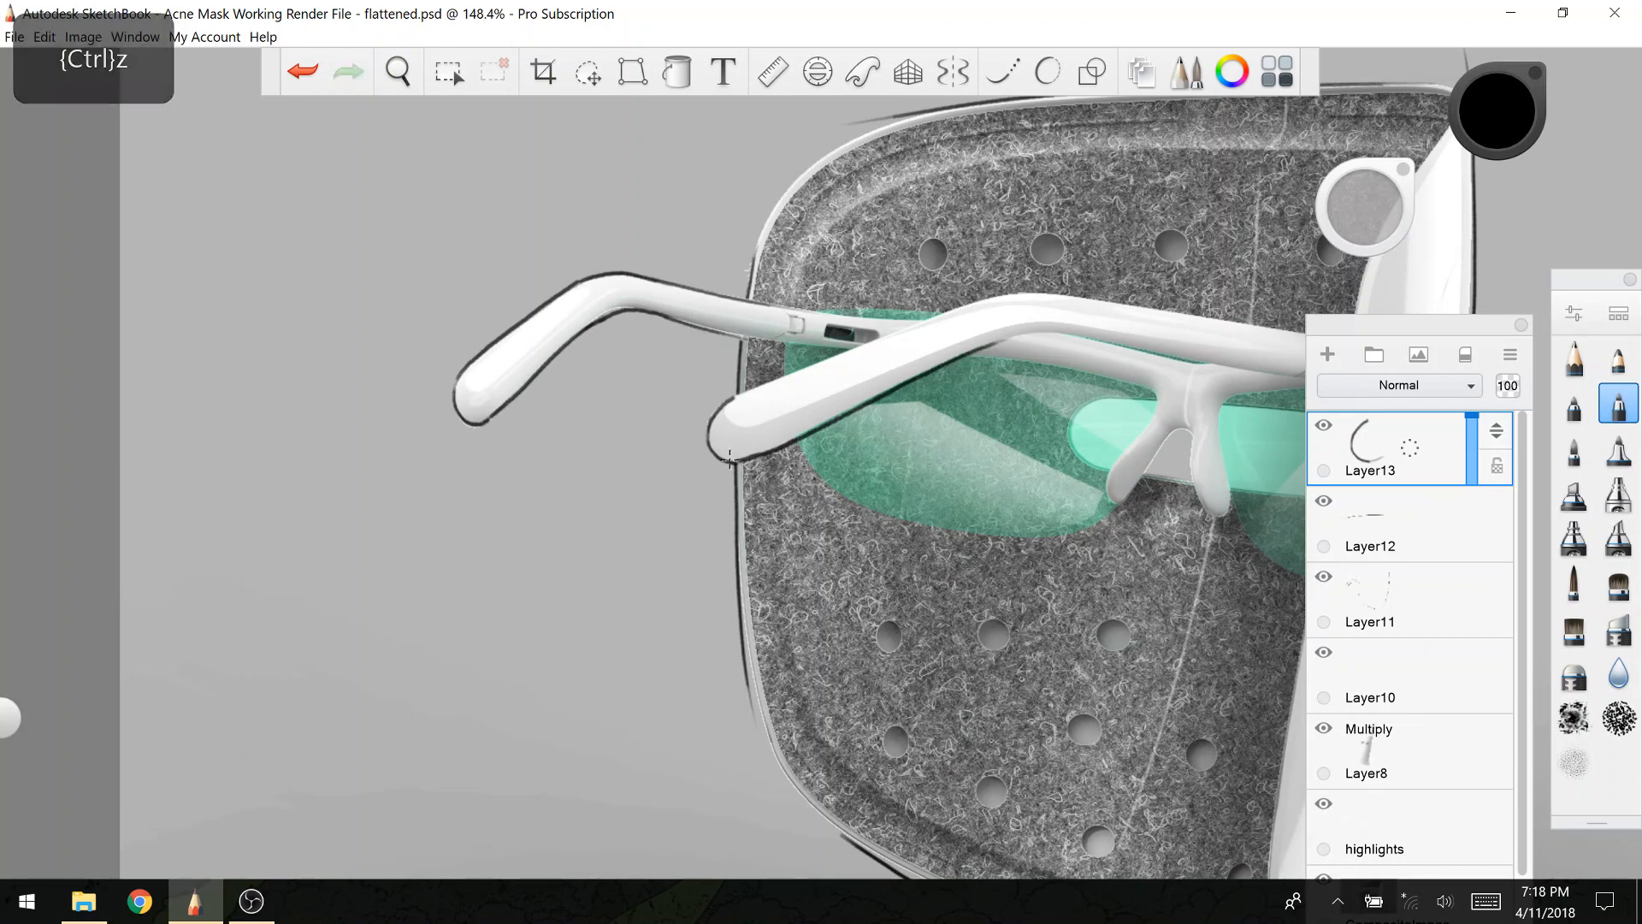
Step: Draw a thin black line along the front temple arm's upper edge from its tip to the bend, redrawing the rejected stroke
left_click_drag(725, 402, 992, 297)
key("ctrl+z")
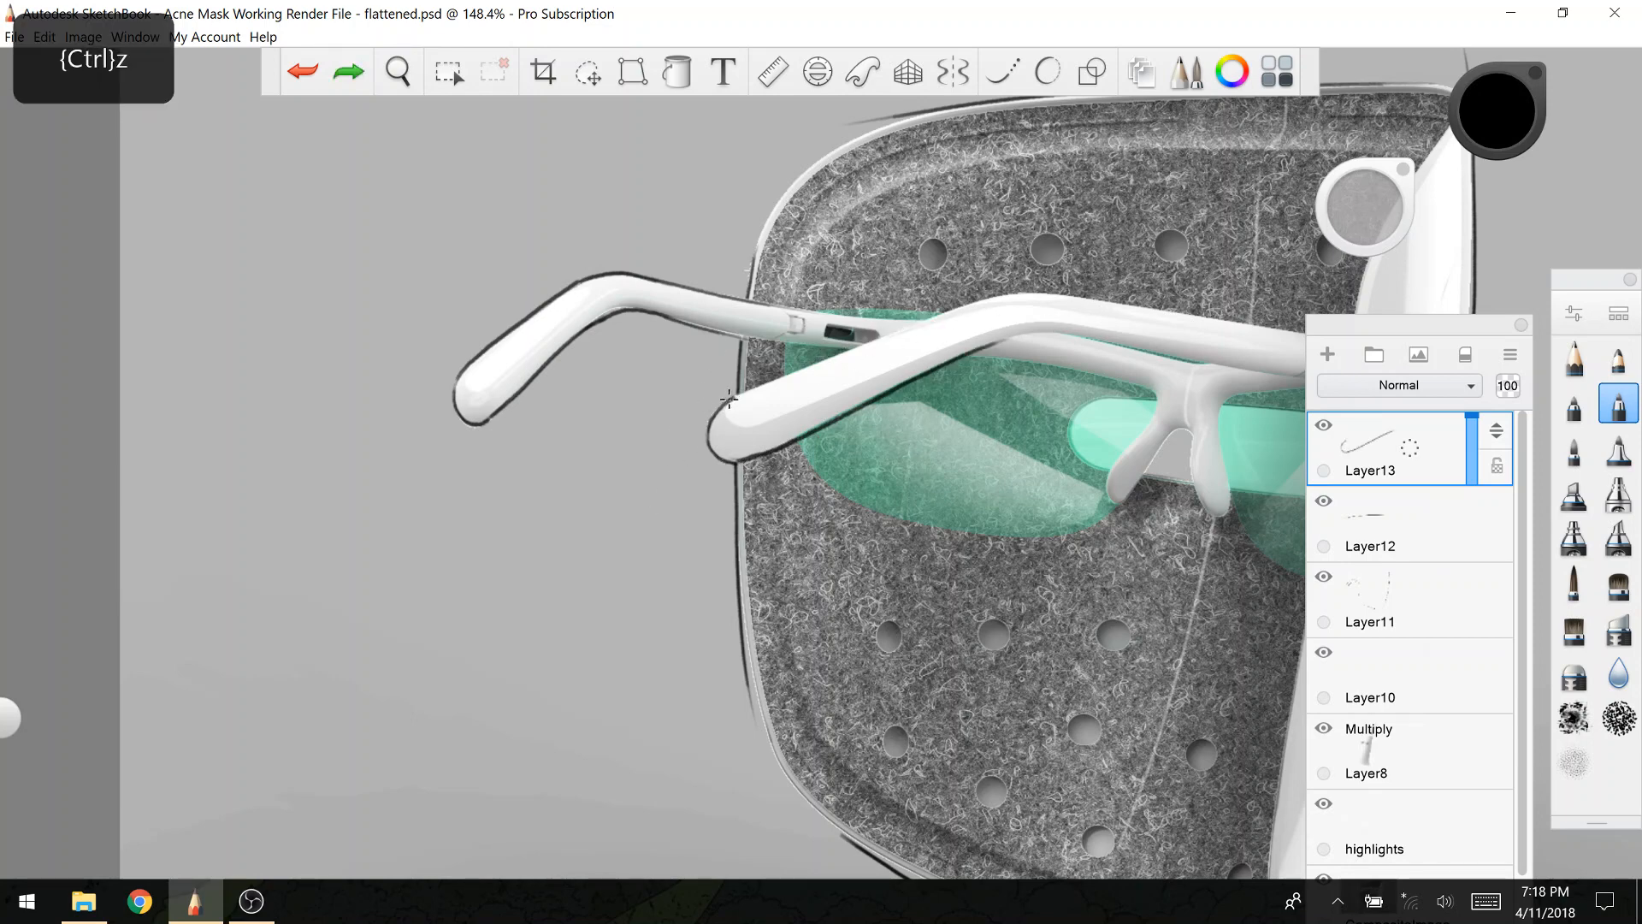
left_click_drag(729, 398, 995, 297)
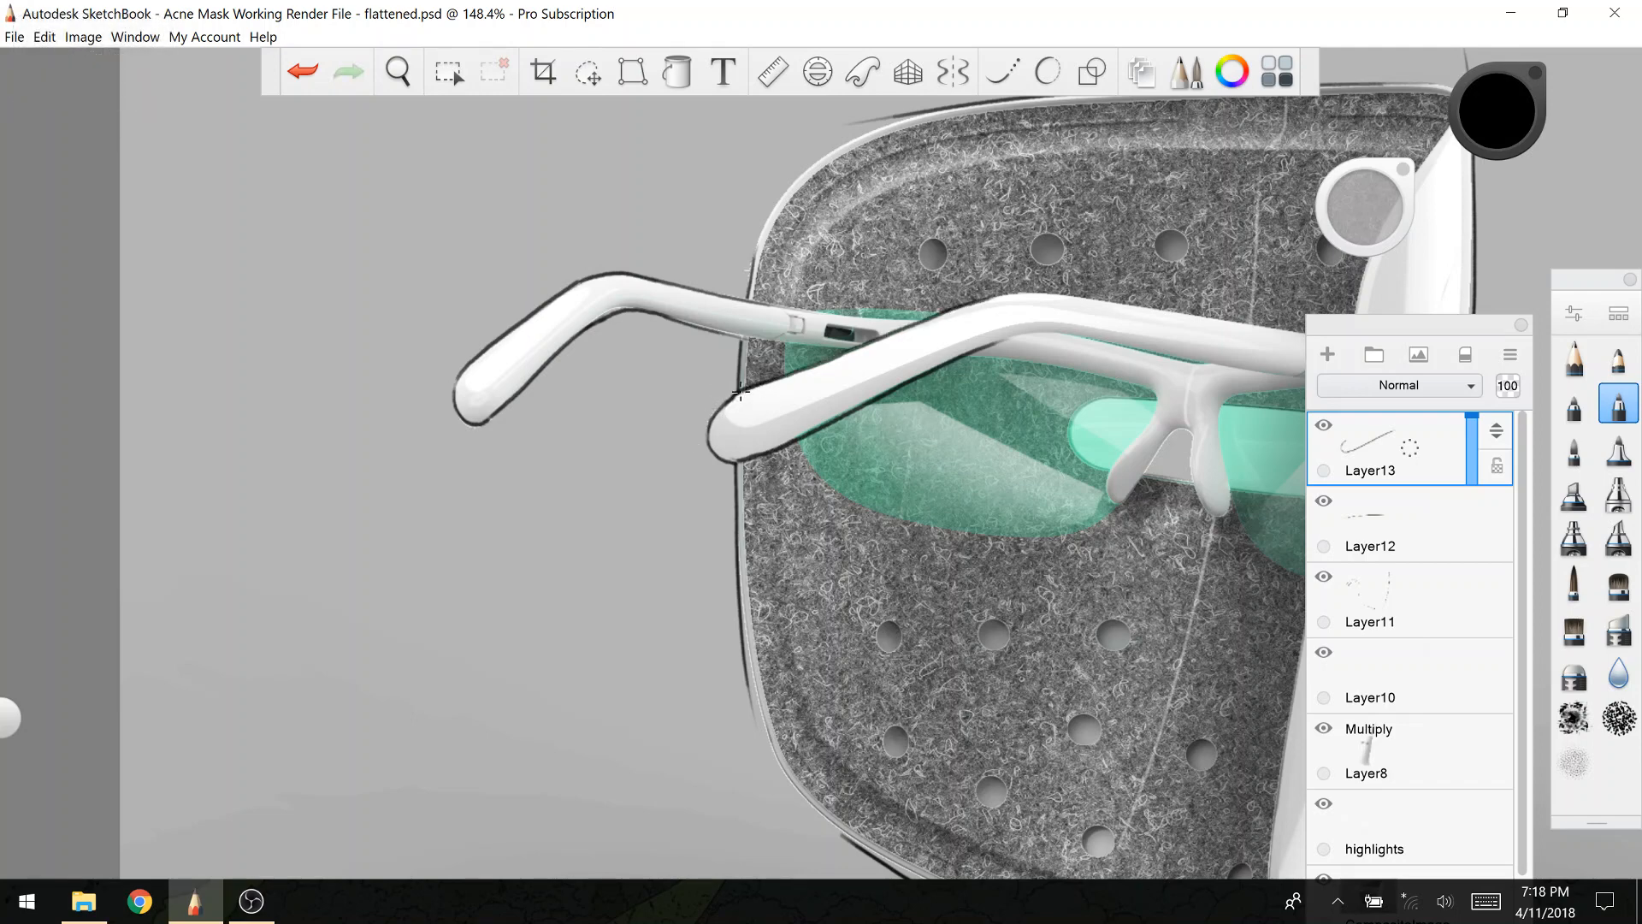
key("shift")
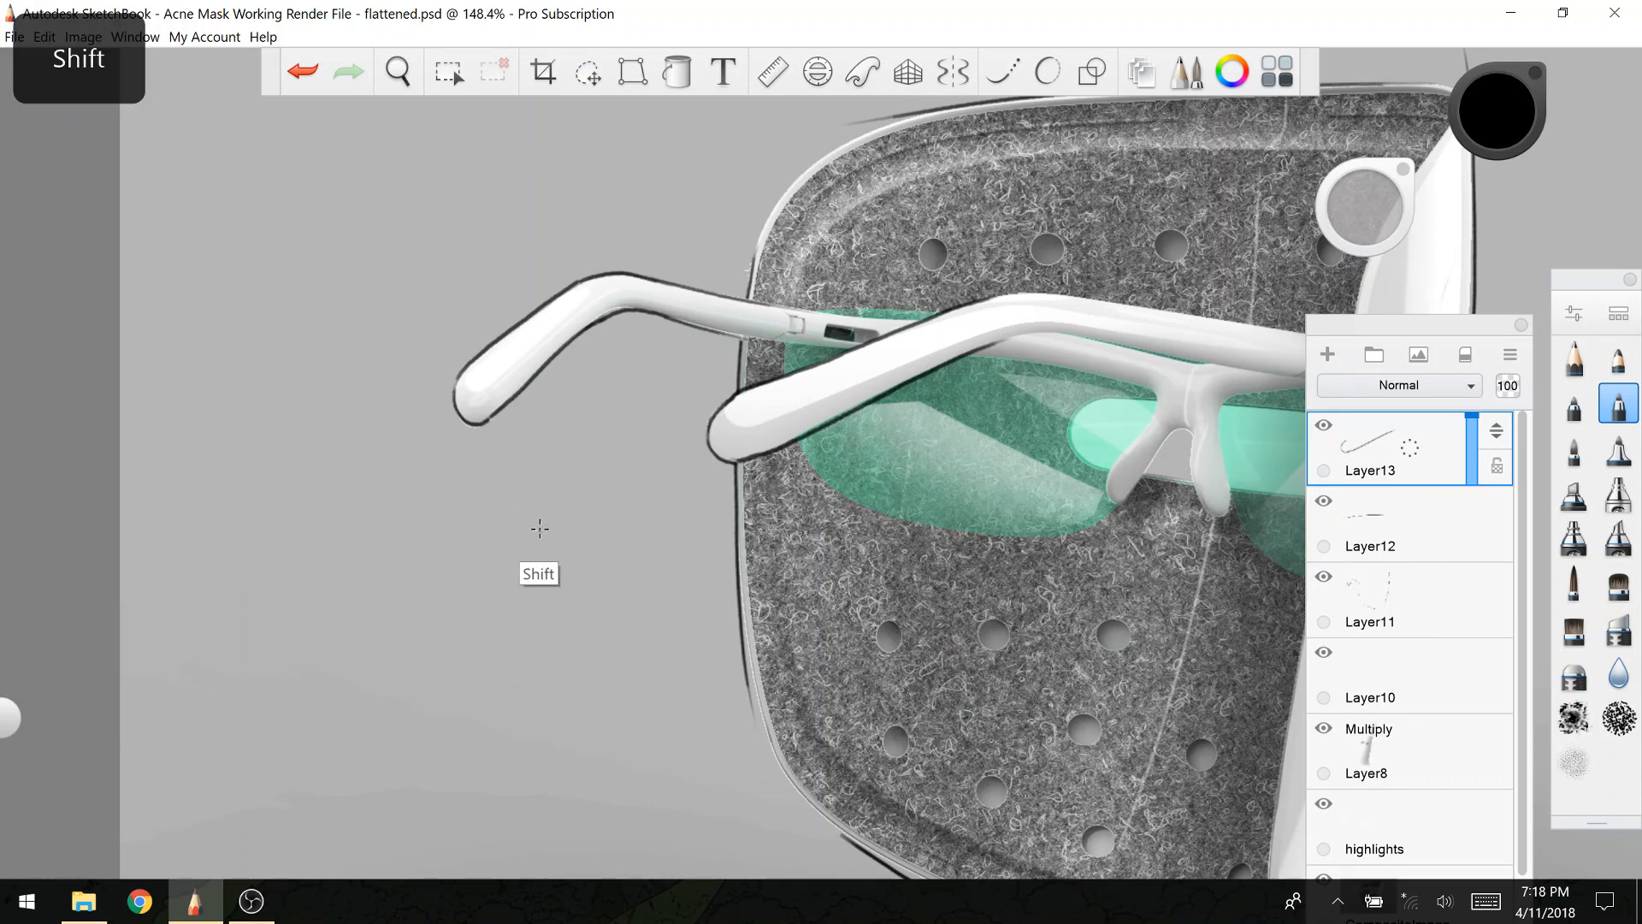
key("ctrl+shift+z")
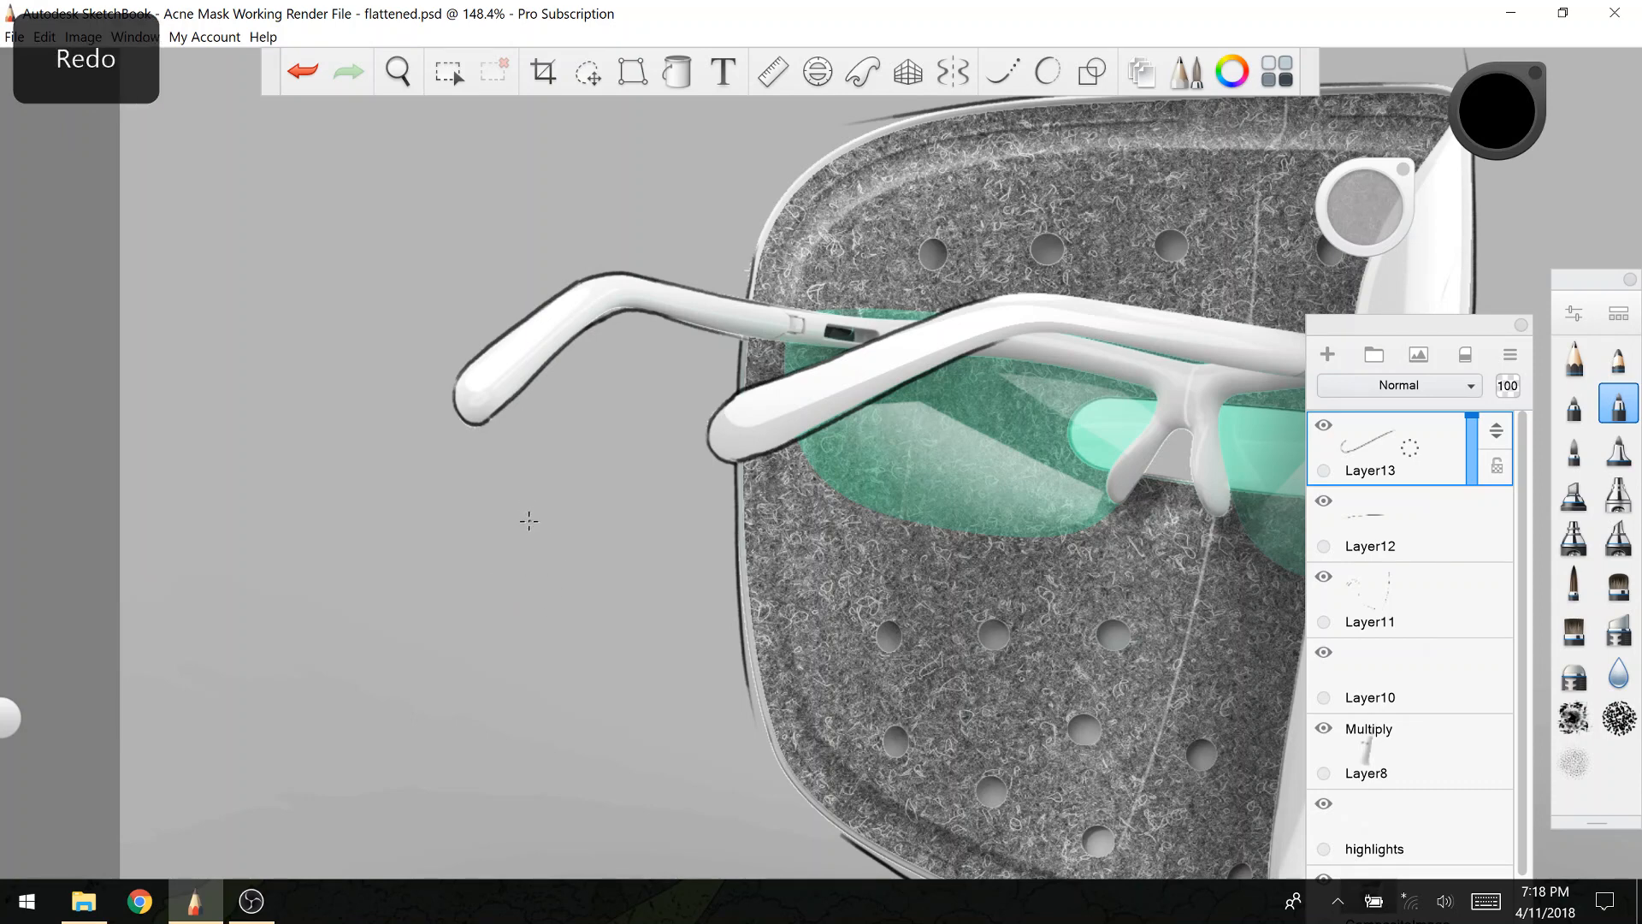
key("ctrl+z")
key("ctrl+shift+z")
Step: Add a new layer above Layer13 and draw a black line along the white rim's inner edge from upper corner to lower tip
key("space")
scroll(630, 499, "down", 5)
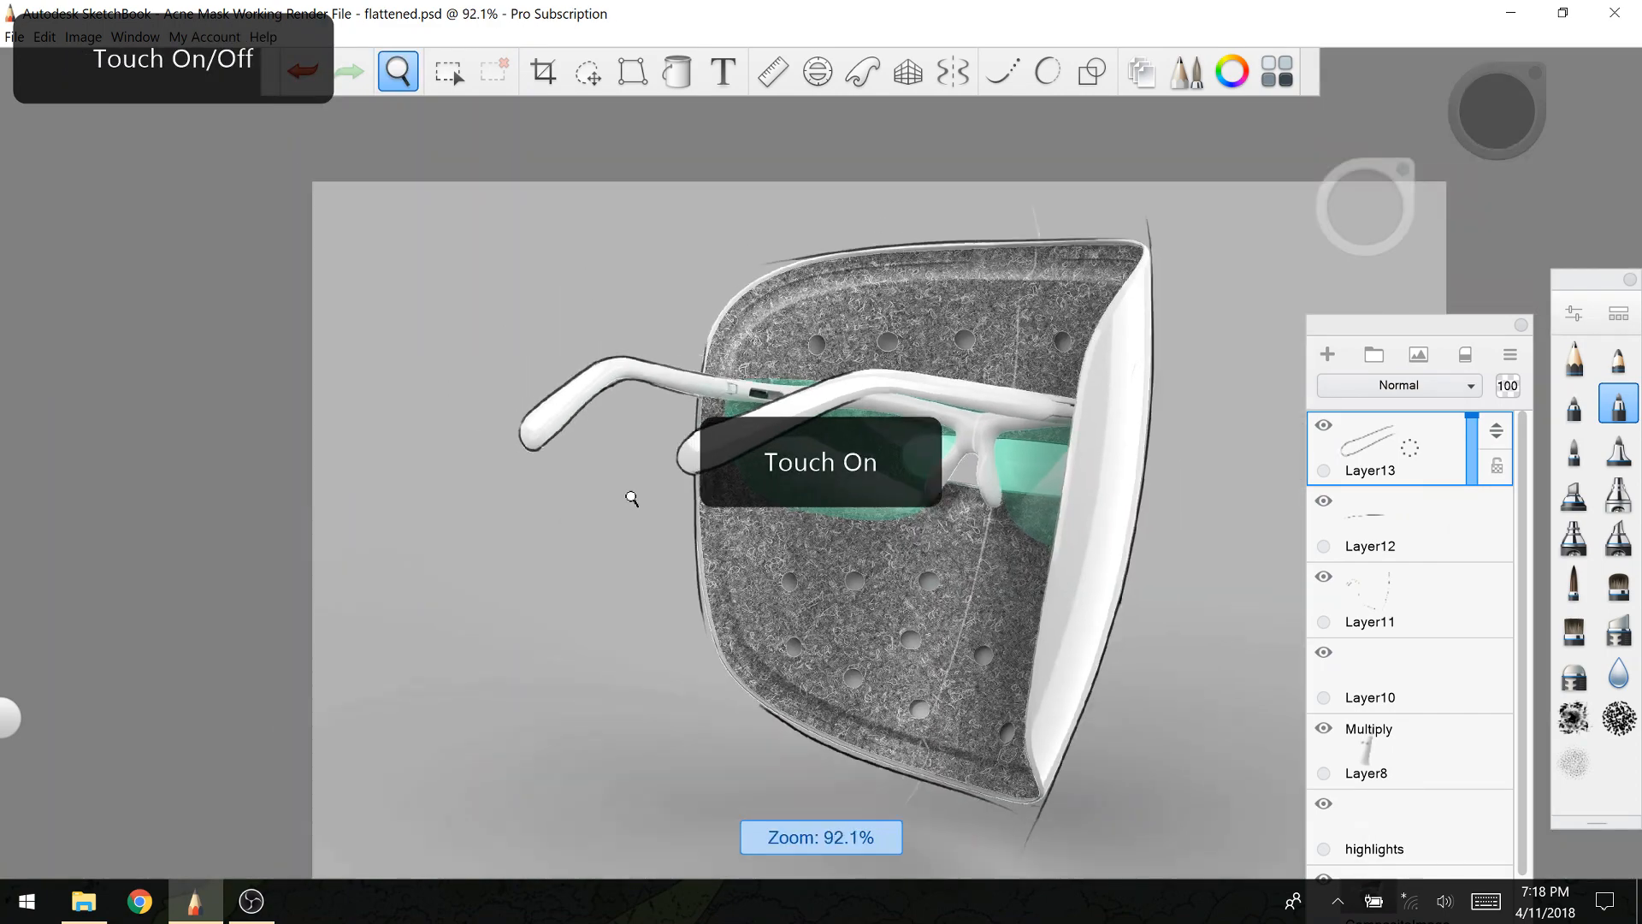
scroll(630, 499, "up", 1)
key("space")
left_click_drag(547, 541, 520, 532)
key("space")
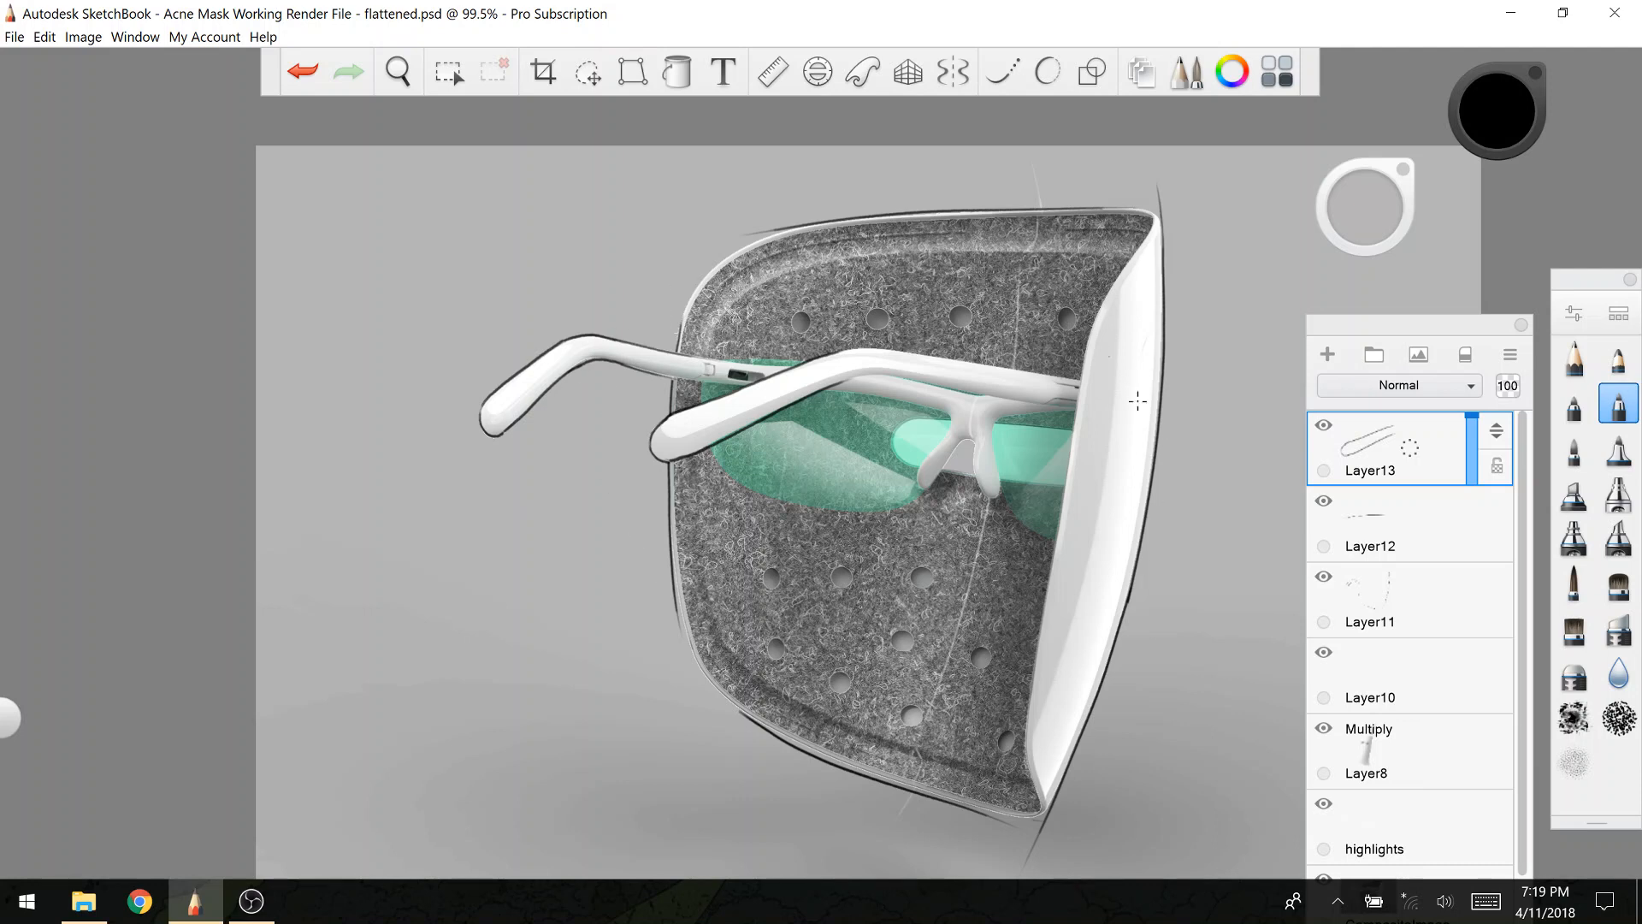
key("ctrl+z")
mouse_move(1141, 241)
left_mouse_down()
mouse_move(1090, 350)
mouse_move(1025, 735)
left_mouse_up()
key("ctrl+z")
key("ctrl+z")
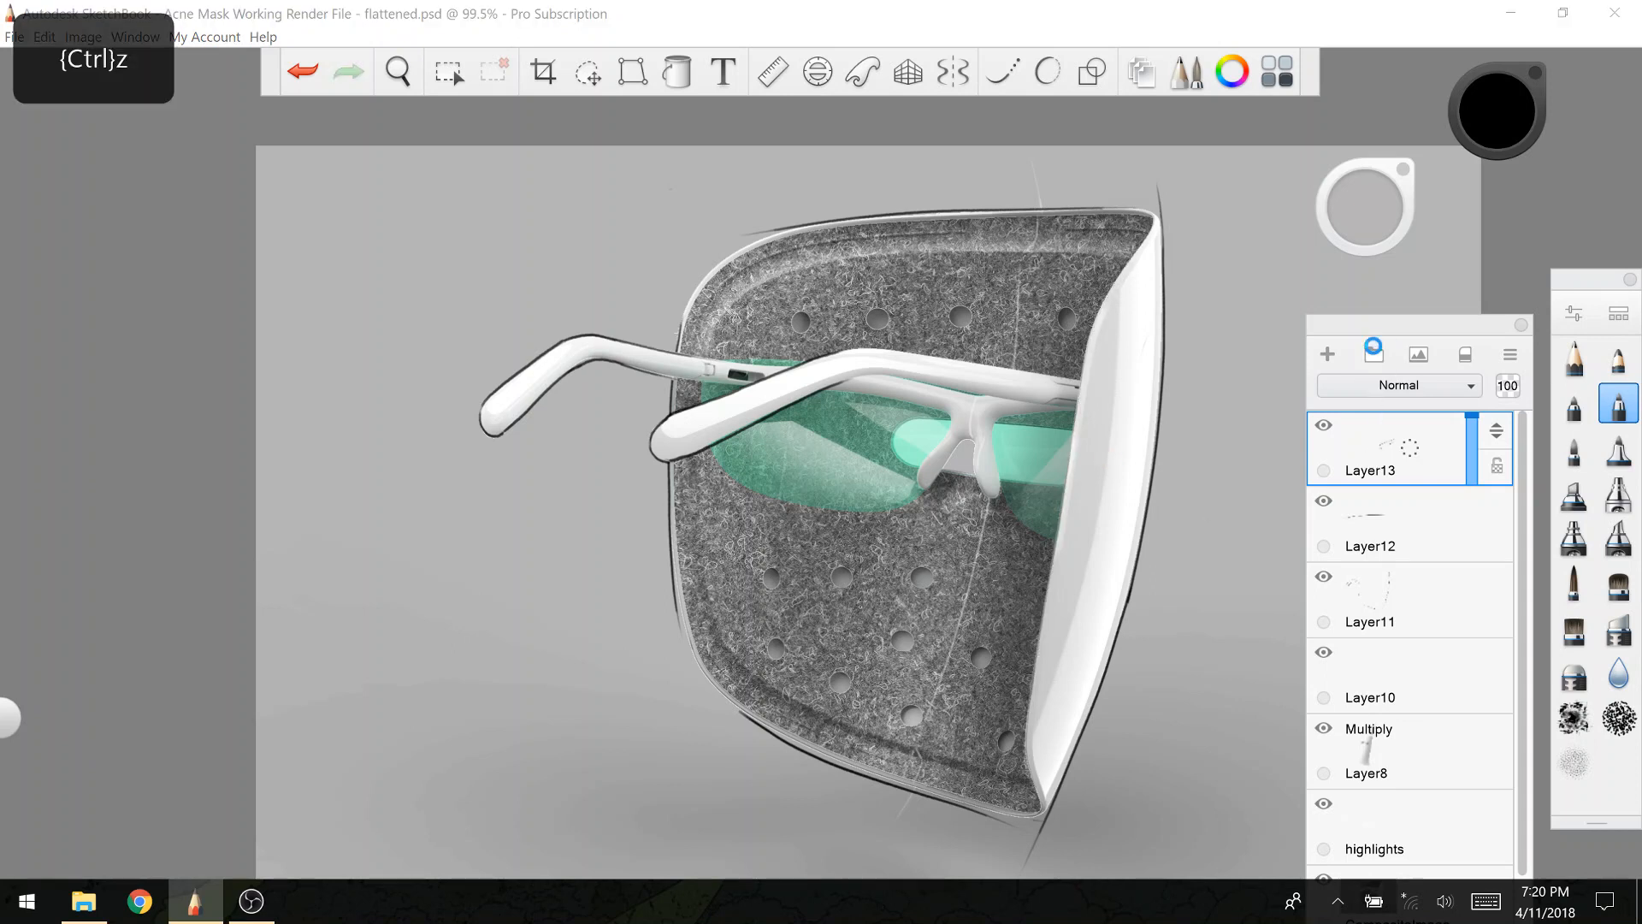
mouse_move(1141, 240)
left_mouse_down()
mouse_move(1081, 384)
mouse_move(1030, 730)
mouse_move(1029, 782)
left_mouse_up()
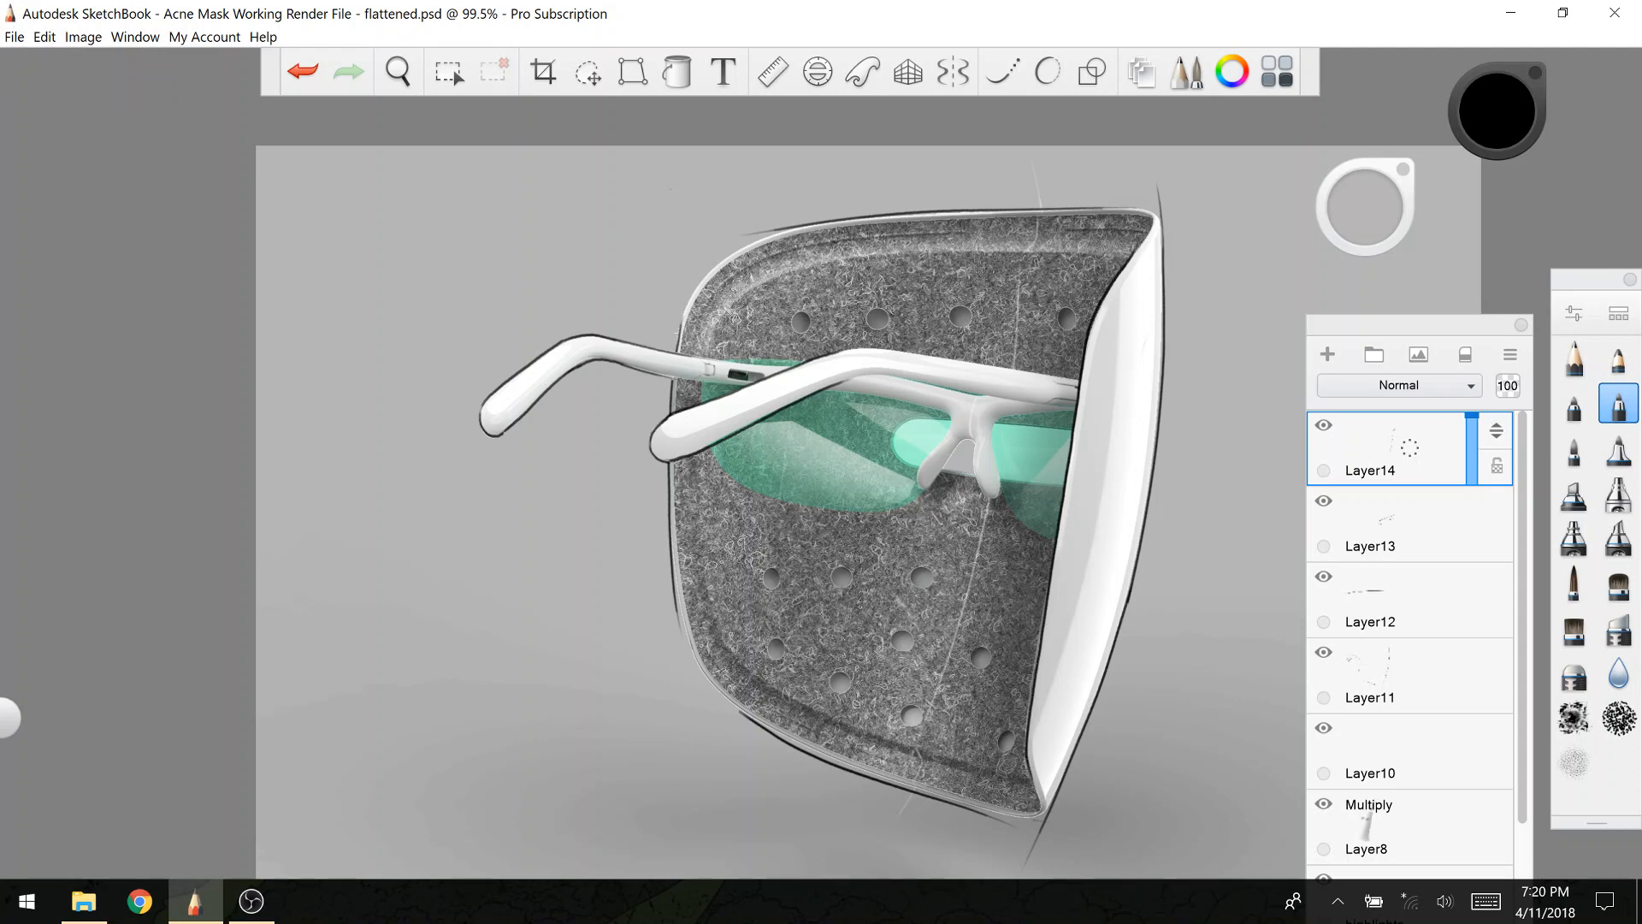
Step: Save the file and merge Layer14, Layer13 and Layer12 down into Layer11, undoing a stray stroke on the merged layer
key("ctrl+s")
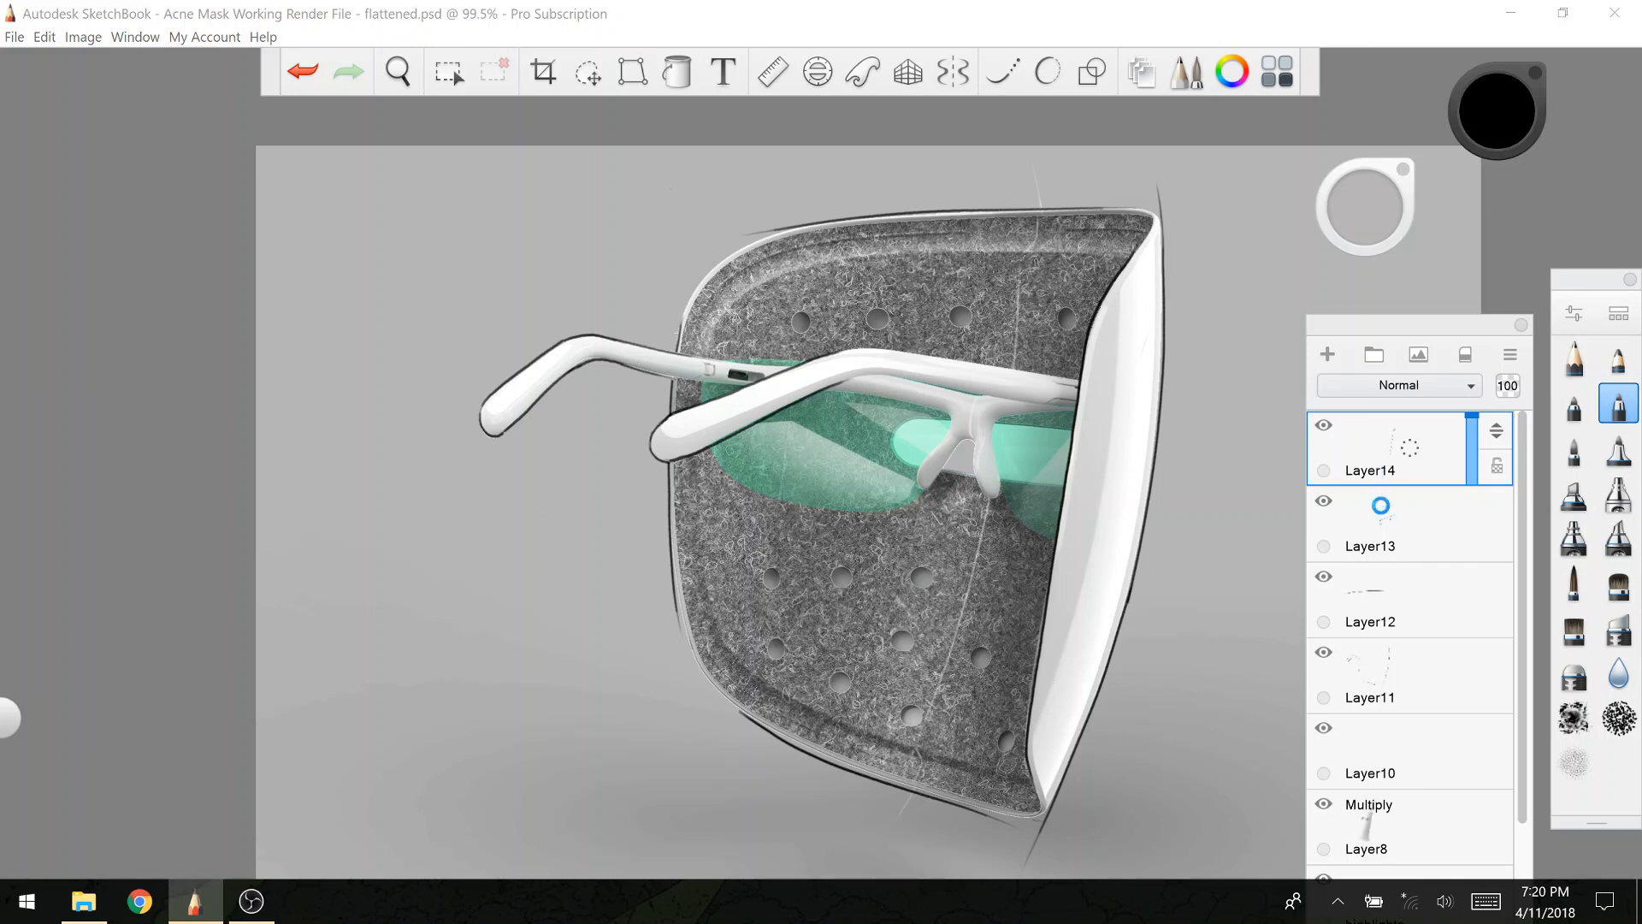
left_click_drag(1375, 444, 1383, 488)
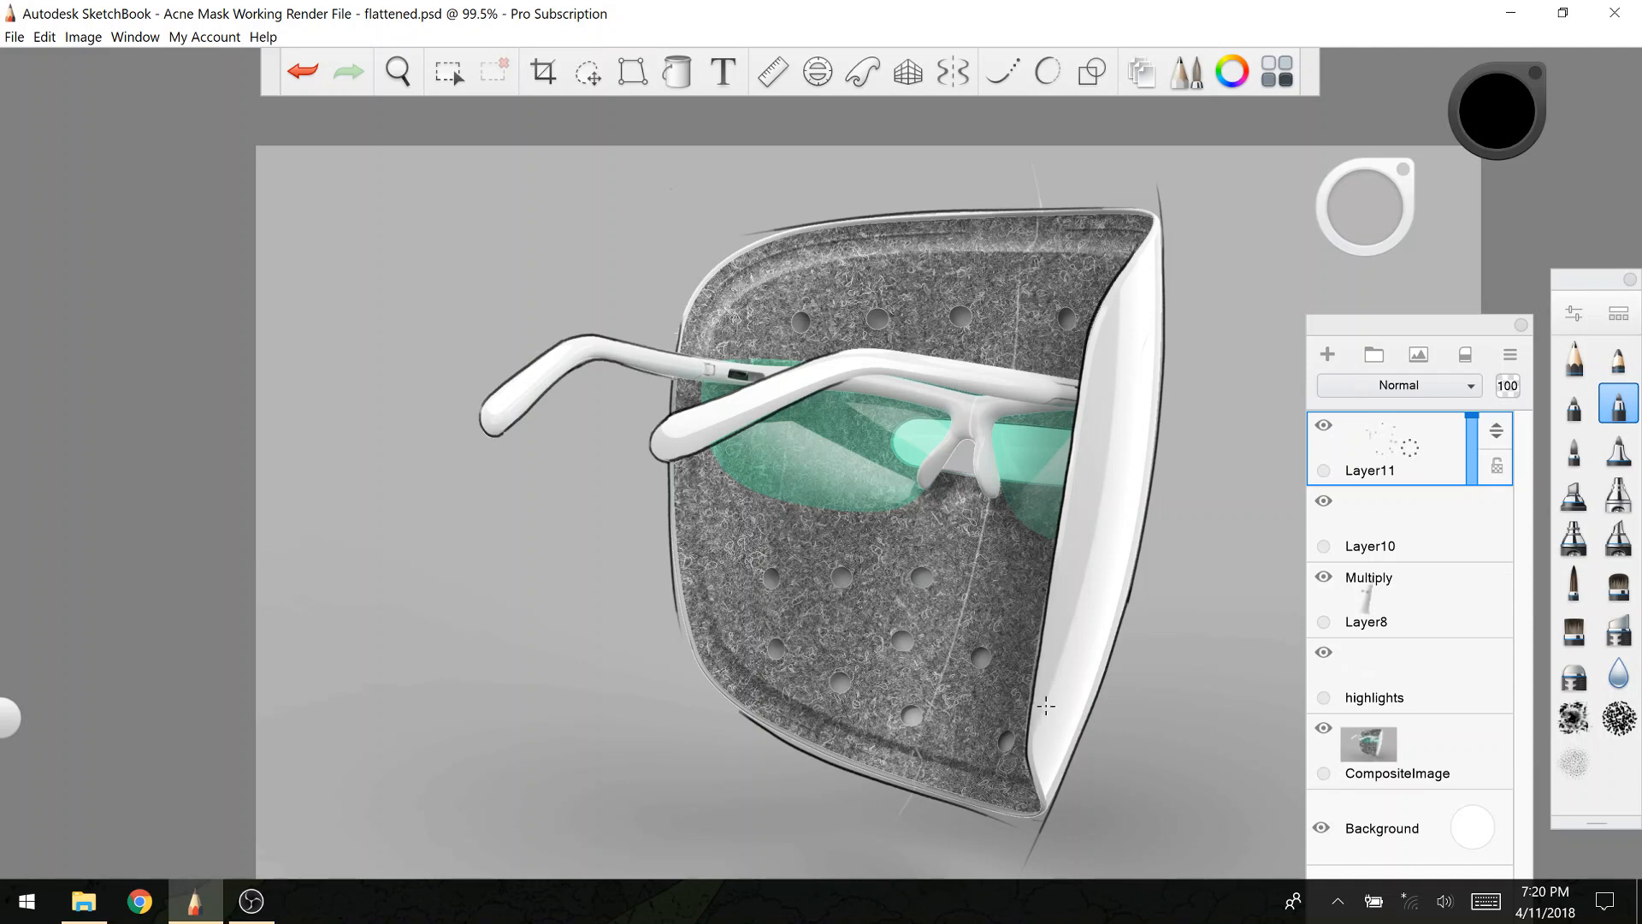
left_click_drag(1214, 564, 1052, 609)
key("ctrl+z")
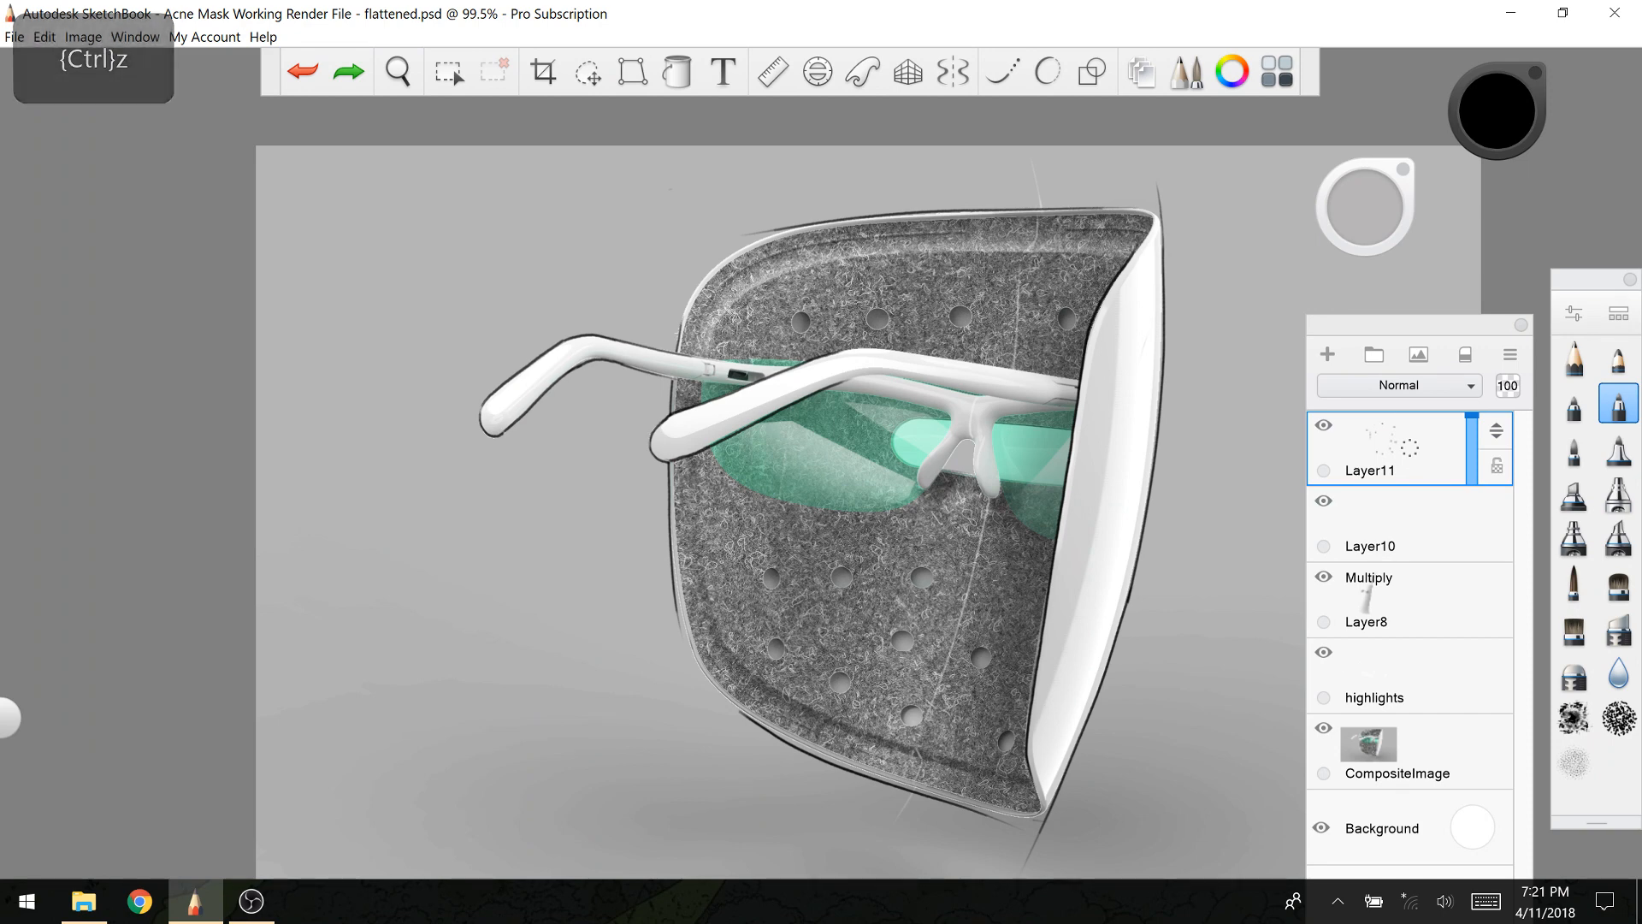
mouse_move(1210, 585)
left_mouse_down()
mouse_move(1093, 563)
mouse_move(1168, 622)
left_mouse_up()
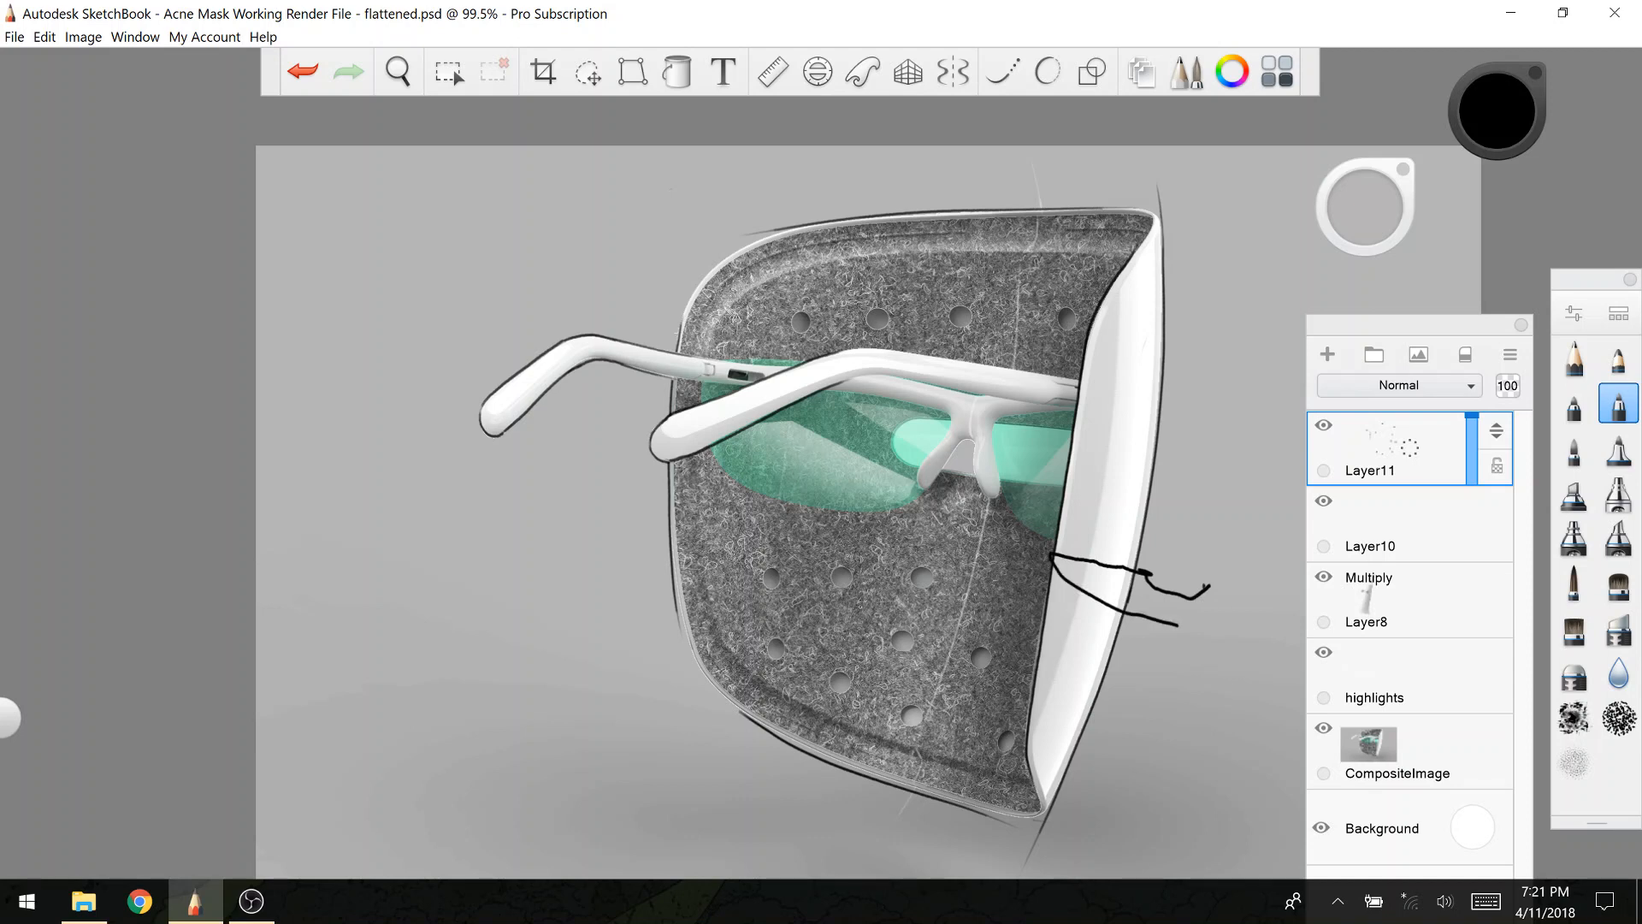
key("ctrl+z")
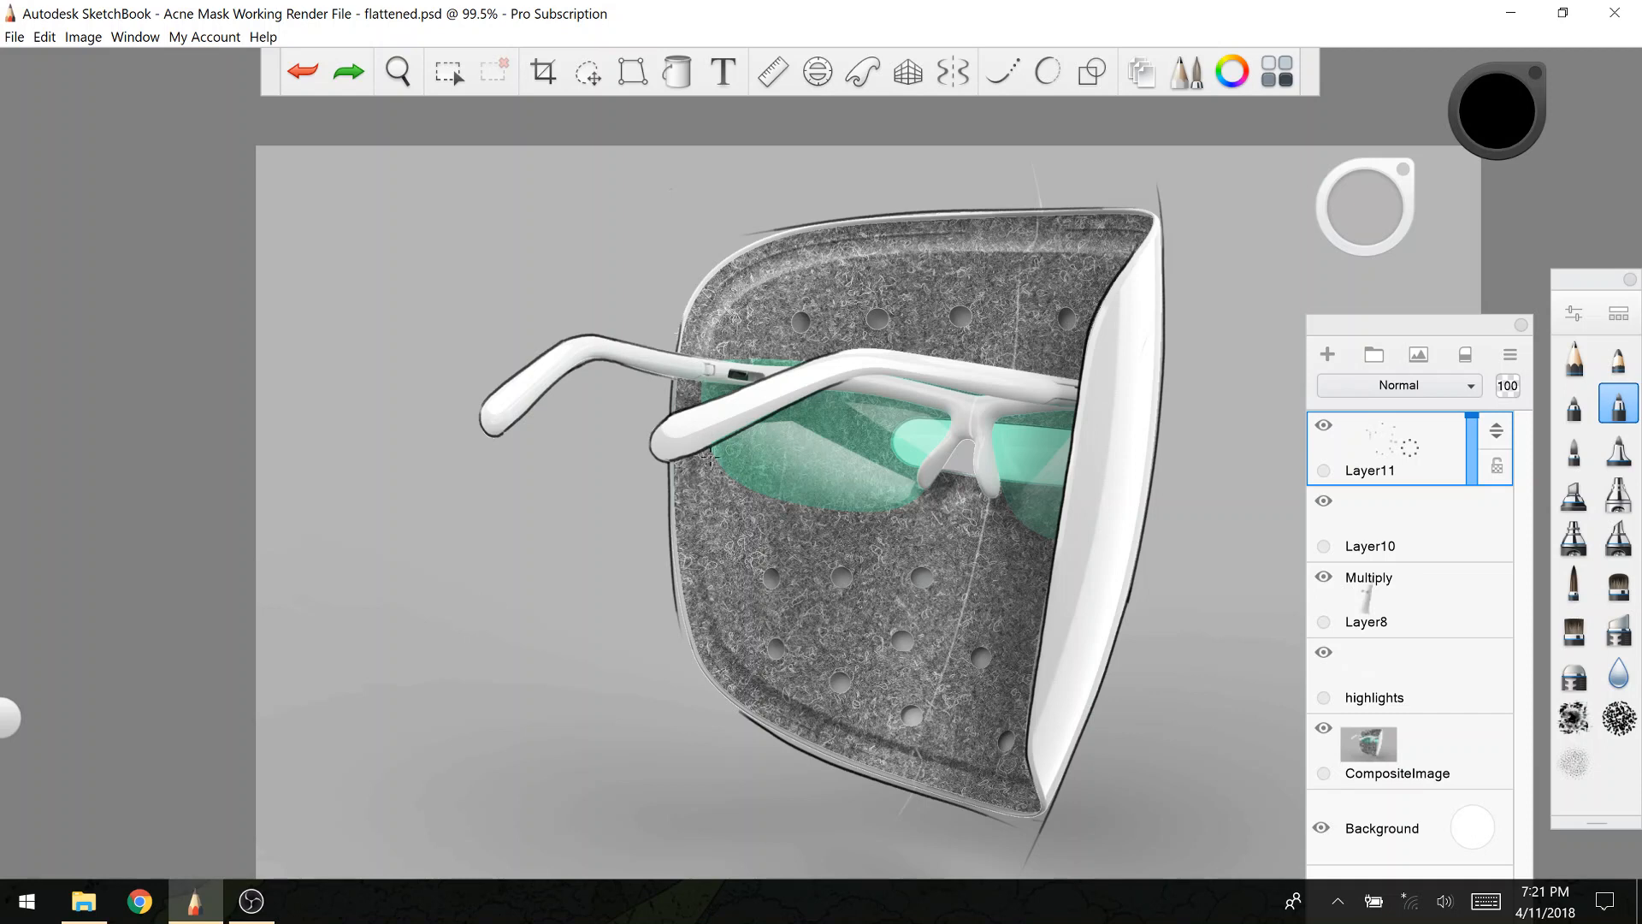
mouse_move(711, 449)
left_mouse_down()
mouse_move(733, 478)
mouse_move(928, 509)
left_mouse_up()
key("ctrl+z")
Step: Add a new layer above Layer11, draw a thin white line along the large lens's lower edge, and soften it with the eraser
left_click(1497, 141)
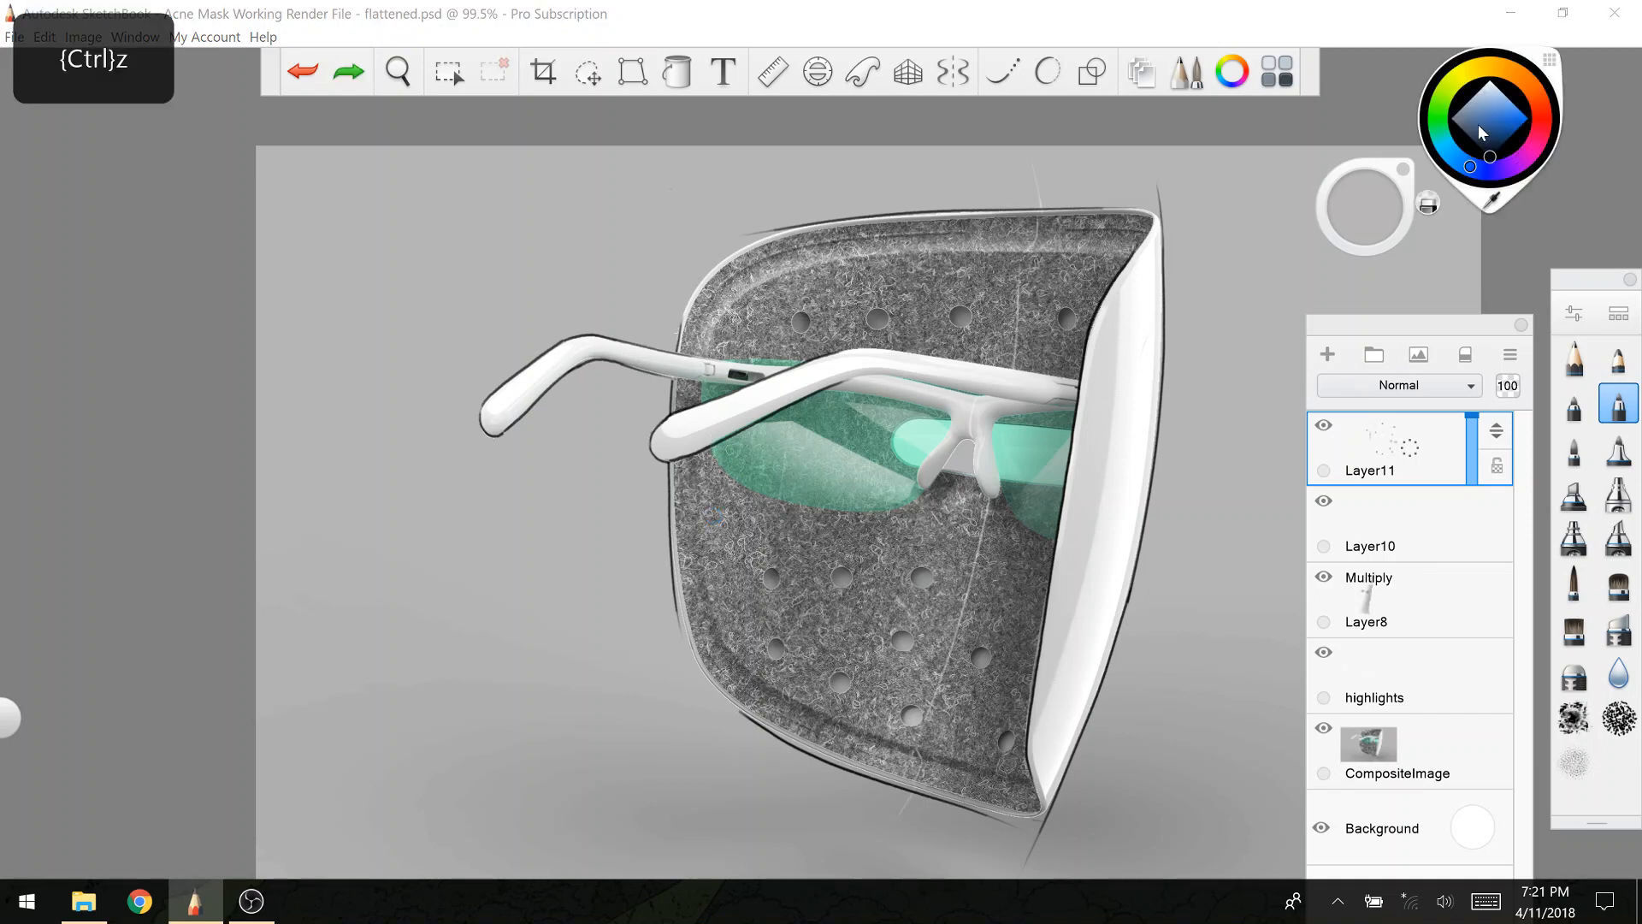
mouse_move(711, 449)
left_mouse_down()
mouse_move(770, 500)
mouse_move(924, 509)
left_mouse_up()
key("ctrl+z")
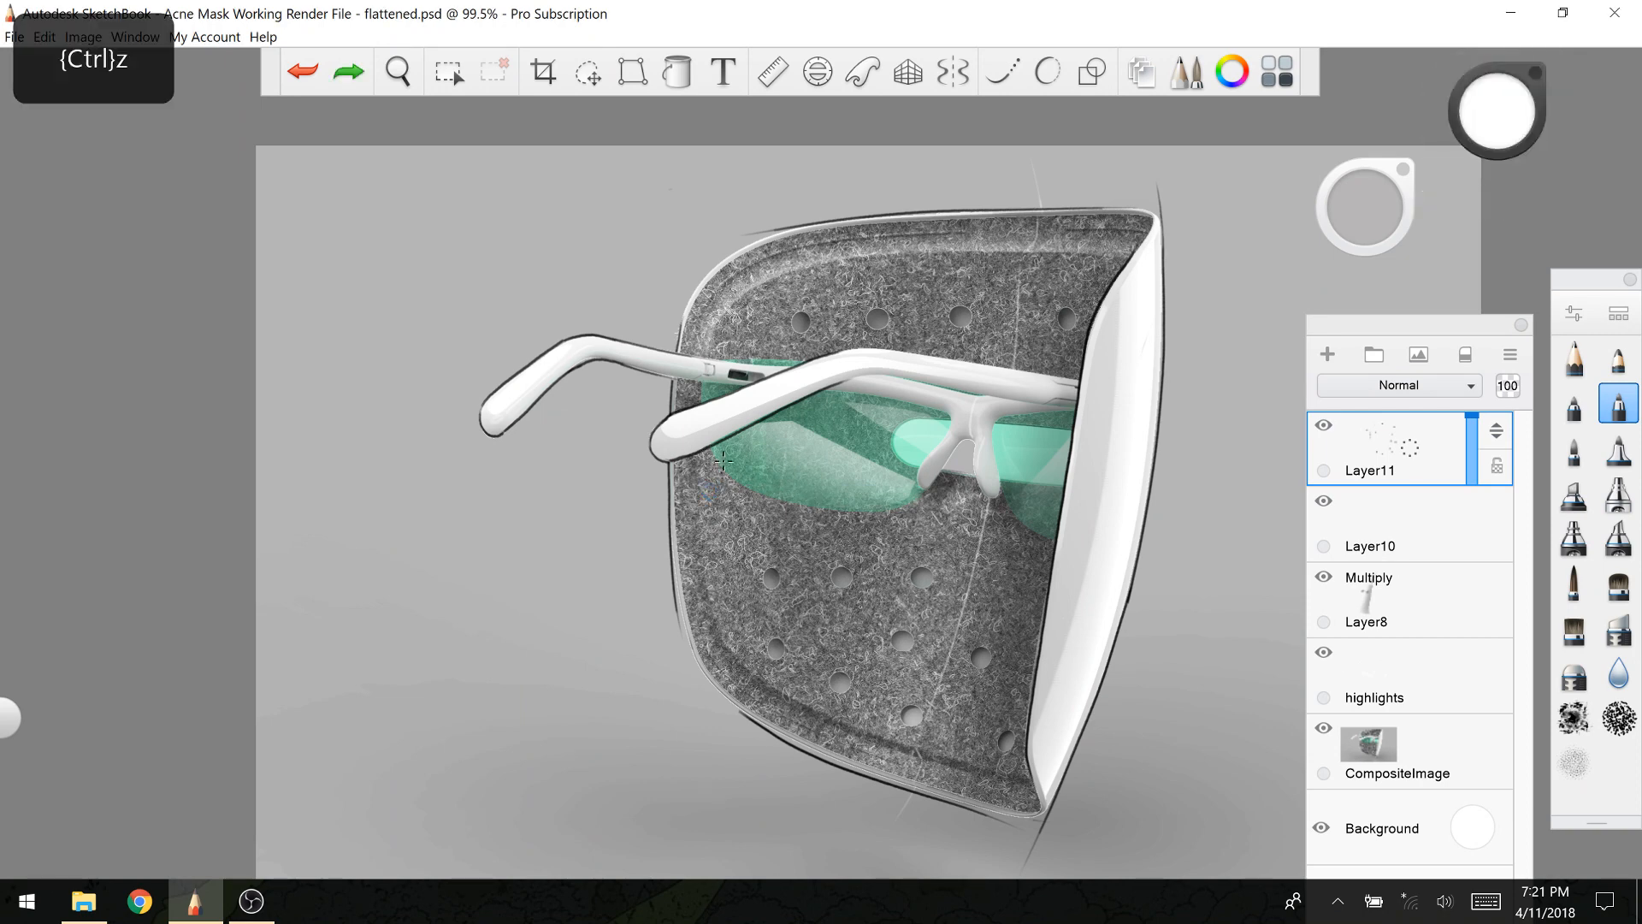
mouse_move(717, 449)
left_mouse_down()
mouse_move(737, 475)
mouse_move(907, 502)
left_mouse_up()
key("ctrl+z")
key("ctrl+shift+n")
left_click_drag(714, 449, 924, 510)
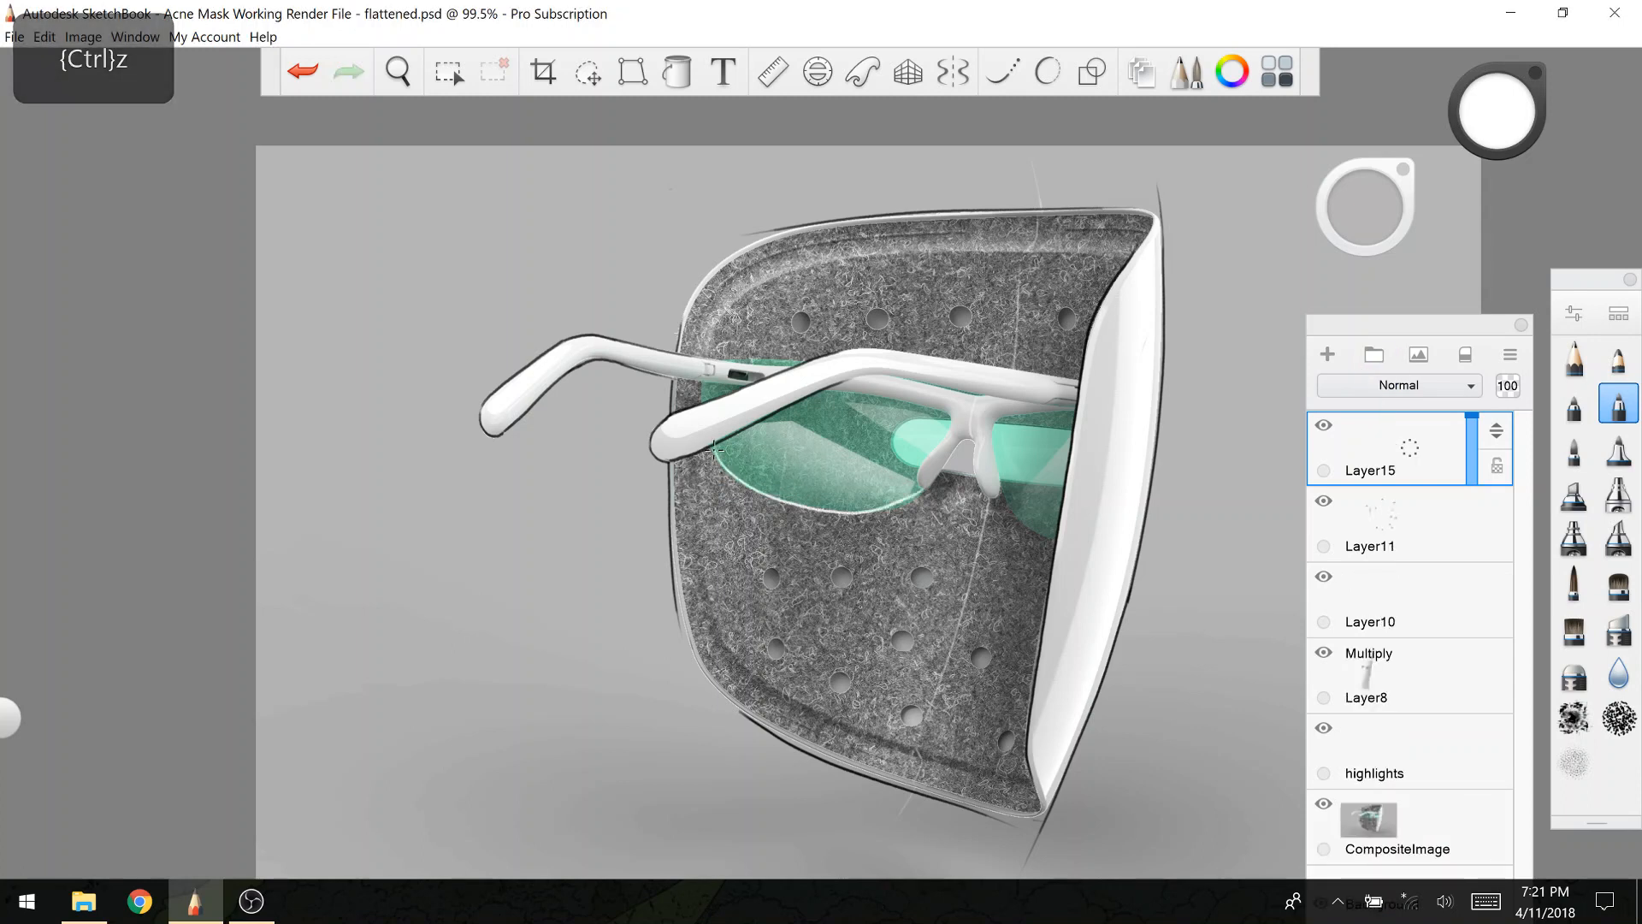
left_click(1574, 673)
mouse_move(1348, 221)
left_mouse_down()
mouse_move(1369, 221)
mouse_move(1354, 220)
mouse_move(1358, 133)
mouse_move(1364, 244)
mouse_move(1369, 222)
left_mouse_up()
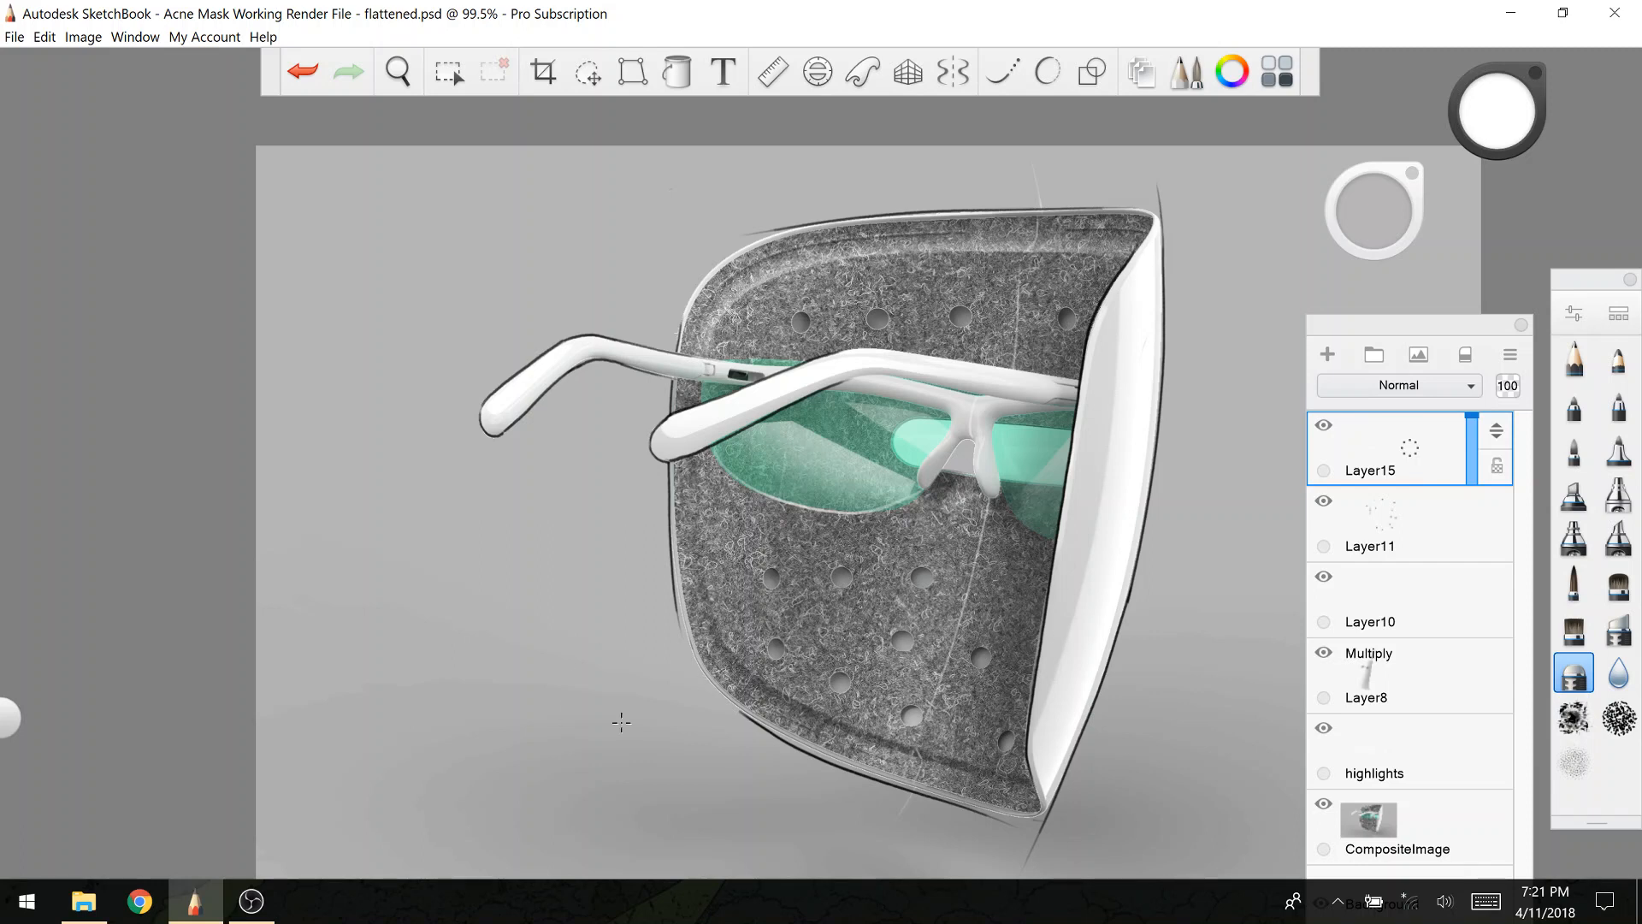
Step: Draw a thin white line along the smaller lens's lower edge from the nose pad to the white rim, redrawing rejected strokes
left_click(1576, 366)
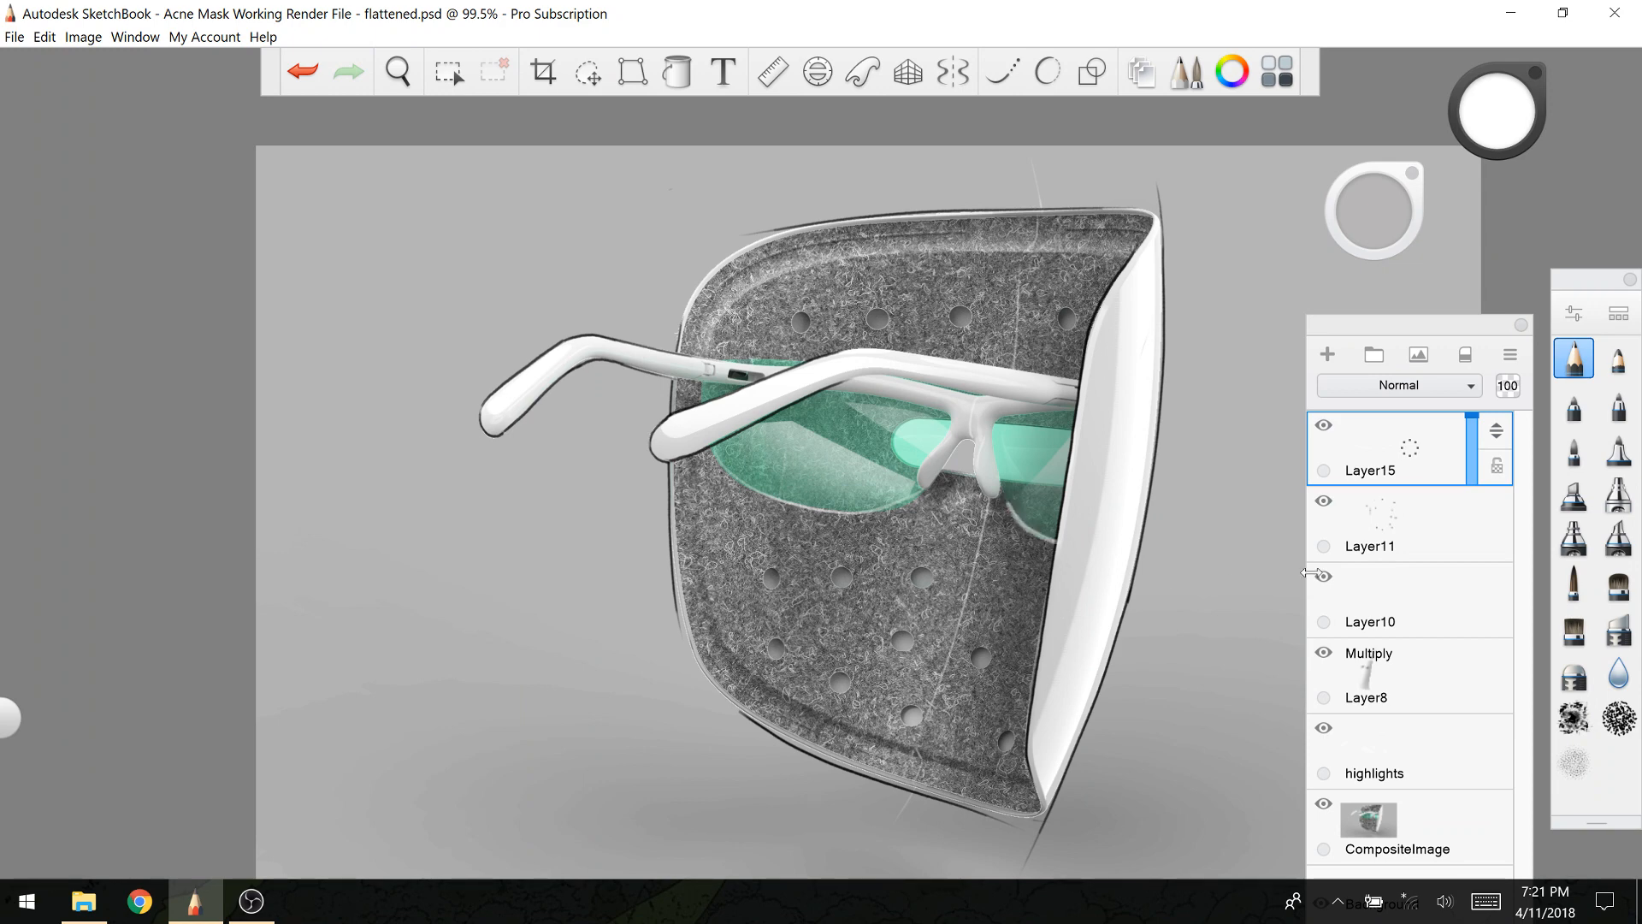
key("ctrl+z")
left_click_drag(1004, 496, 1053, 543)
key("ctrl+z")
key("ctrl+z")
left_click_drag(1006, 494, 1073, 540)
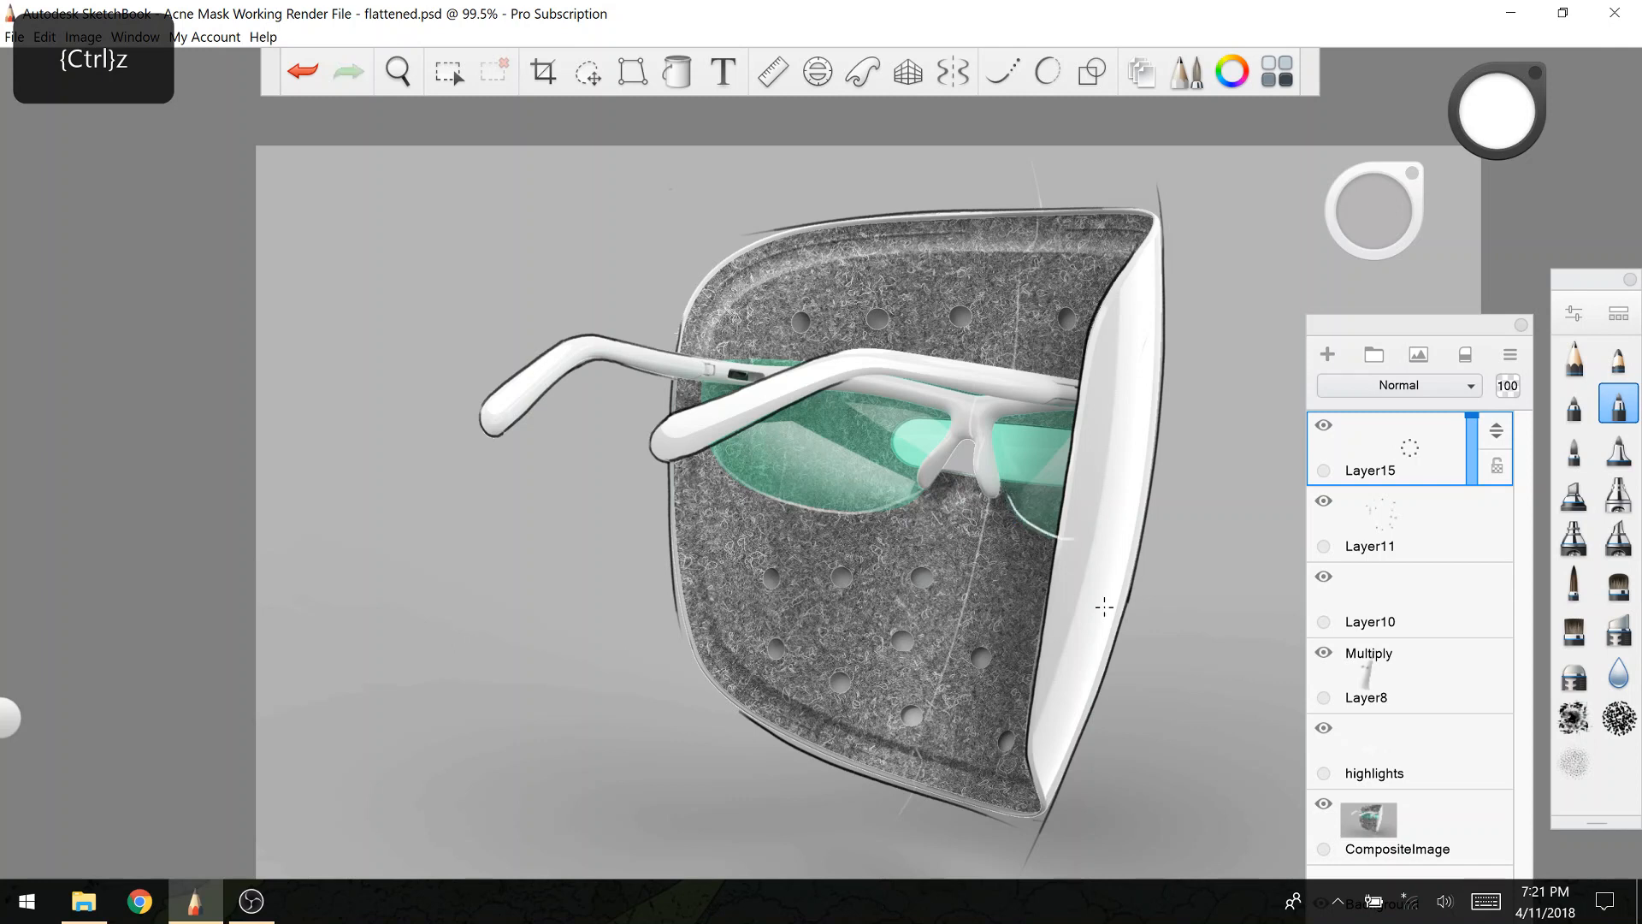
key("ctrl+z")
left_click_drag(1006, 498, 1077, 541)
Step: Erase the part of the smaller lens's white line that overlaps the rim and soften the rest, undoing any stray stroke
left_click(1576, 682)
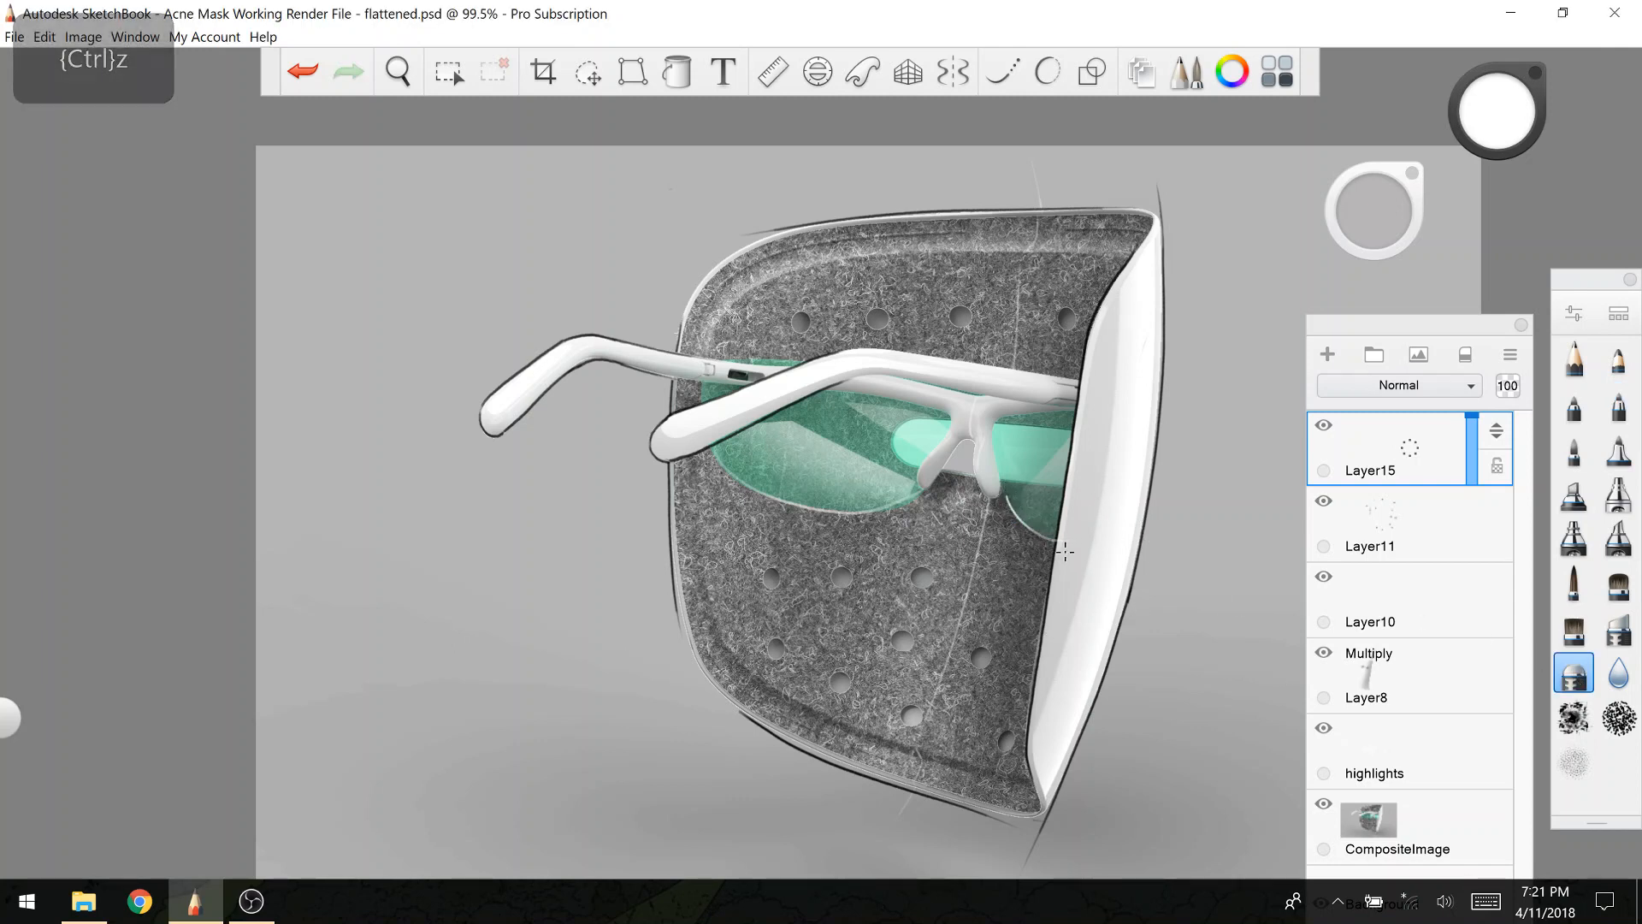
left_click_drag(977, 458, 983, 498)
left_click_drag(1371, 212, 1359, 213)
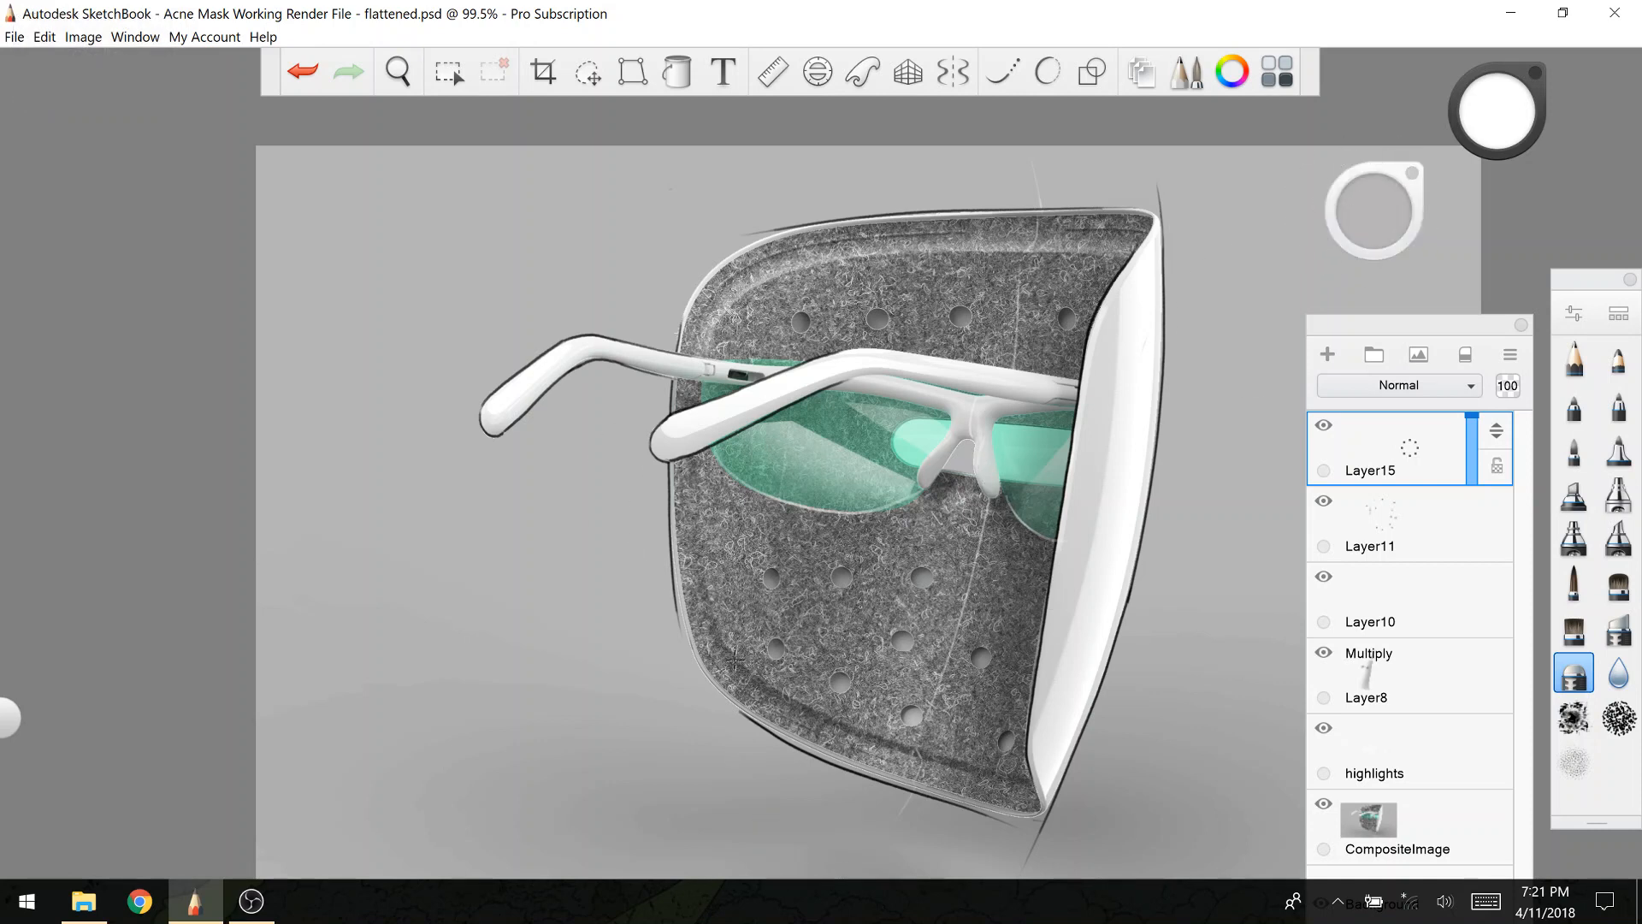
left_click(1618, 403)
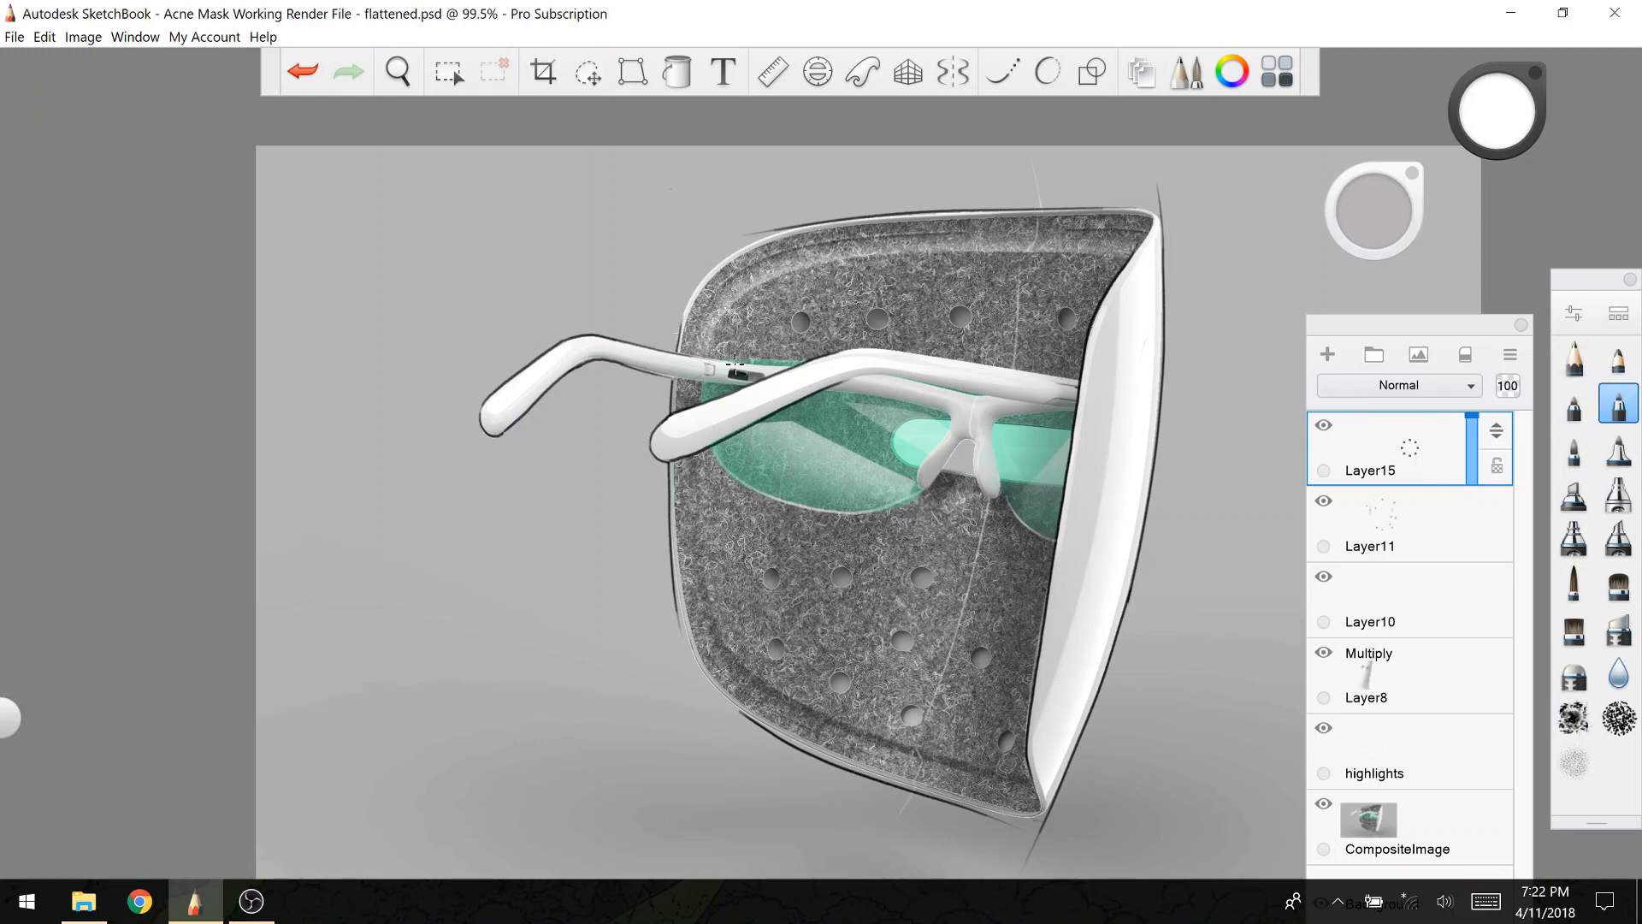
key("ctrl+z")
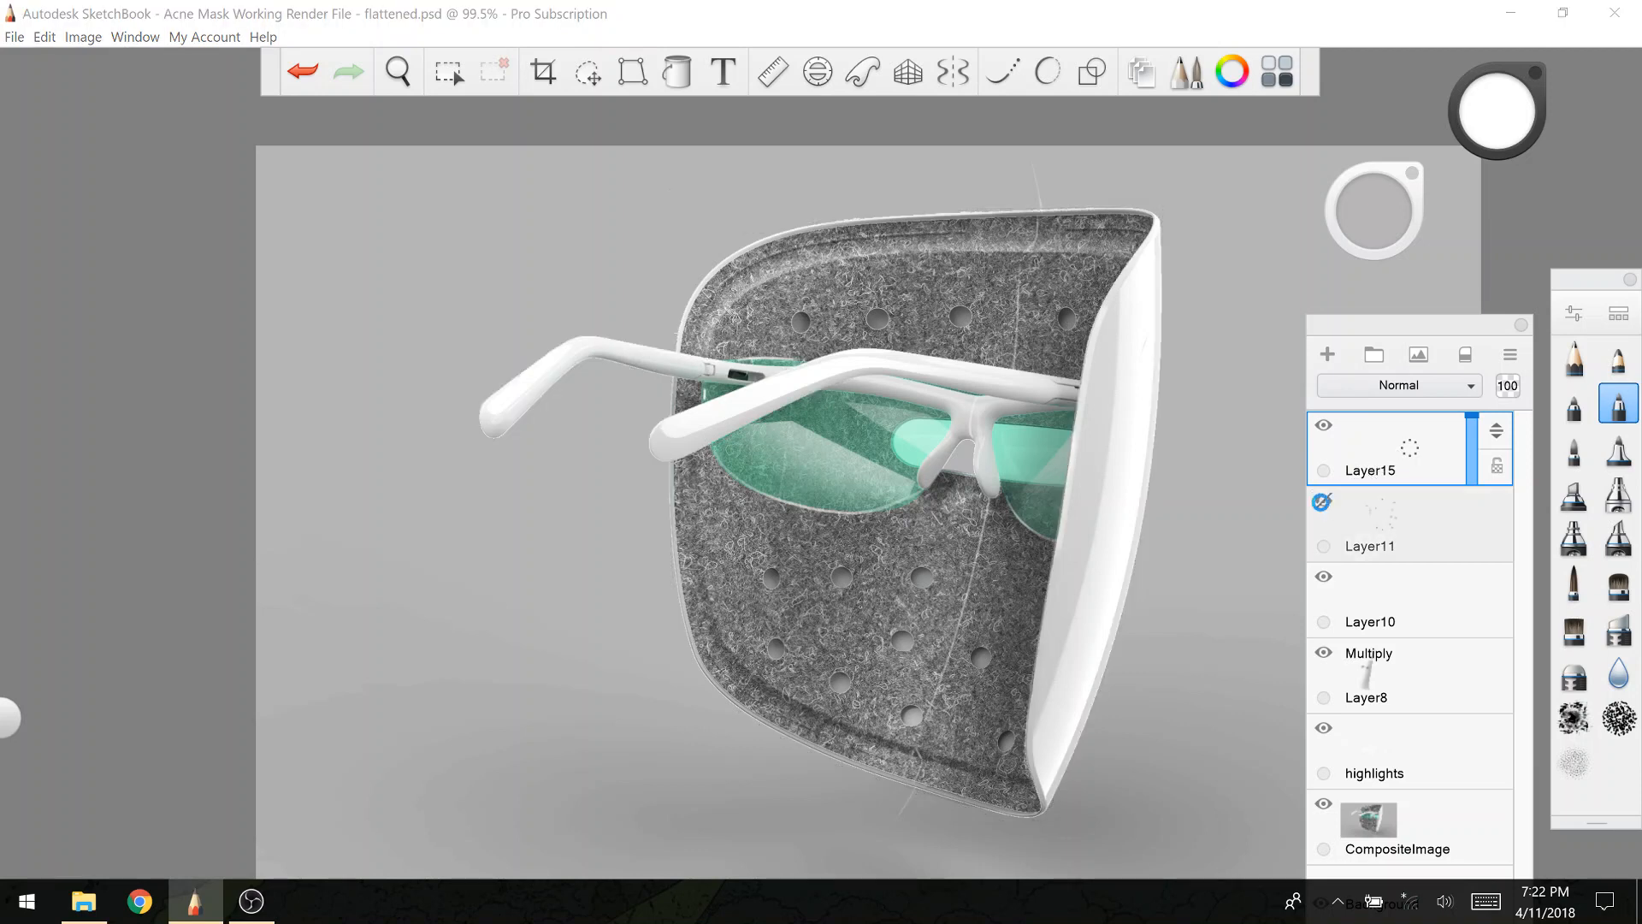
Step: Merge Layer15 and Layer11 down into Layer10, toggling layer visibility to check their contents
left_click(1324, 500)
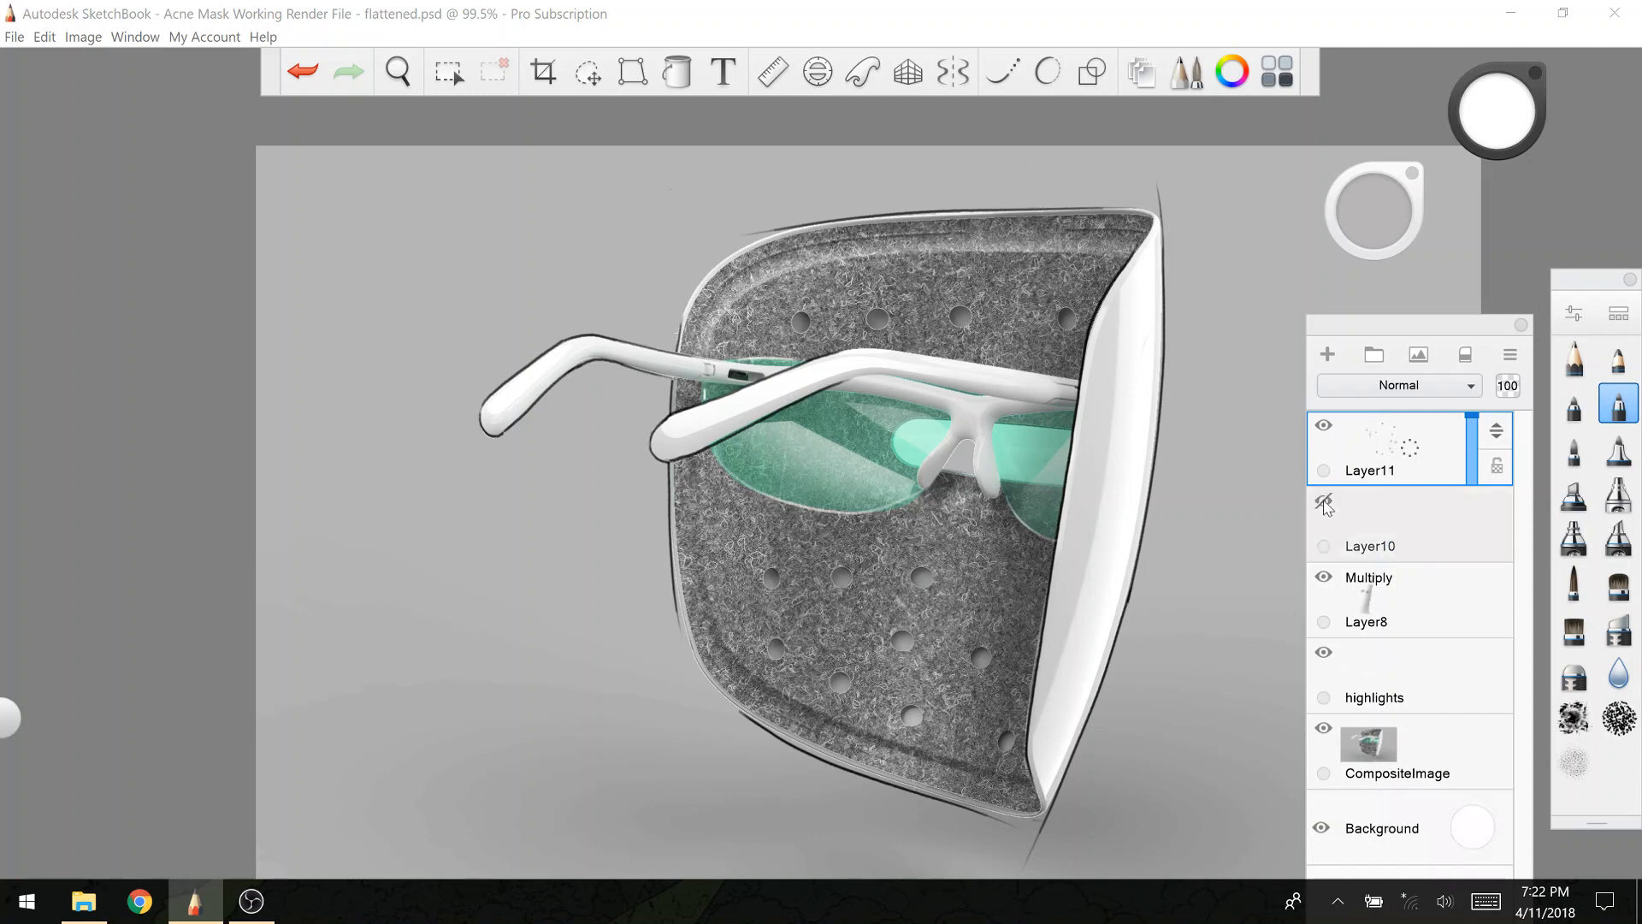
left_click(1324, 500)
left_click_drag(1364, 454, 1369, 501)
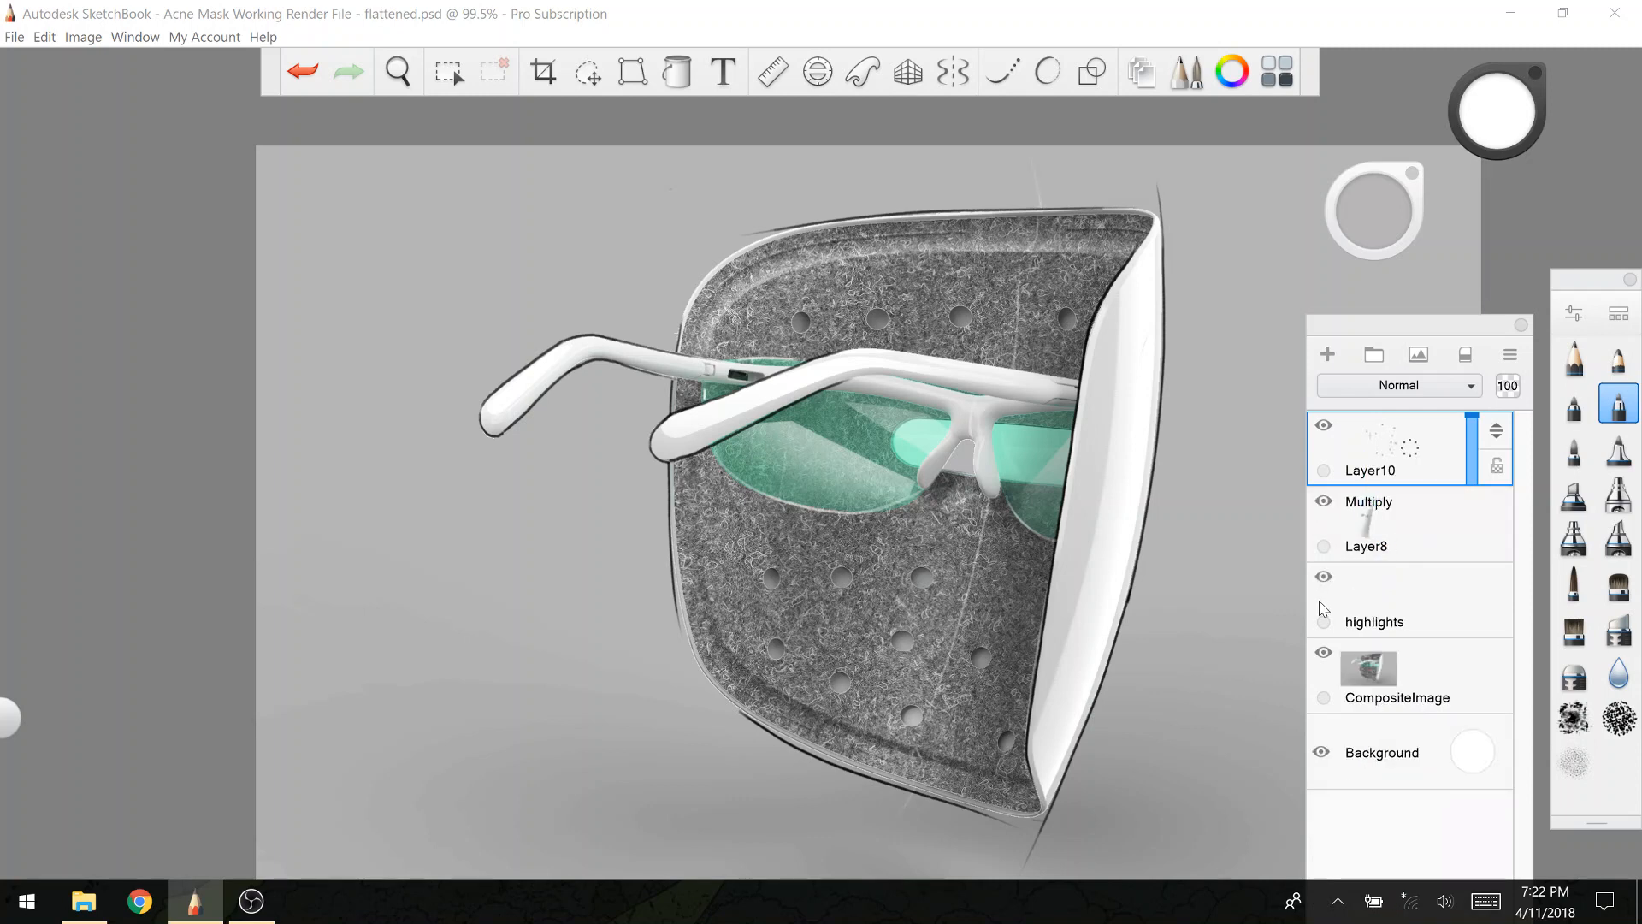
Step: Duplicate the CompositeImage layer and merge the highlights, Layer8 and Layer10 layers down into the copy
left_click_drag(1389, 672, 1281, 590)
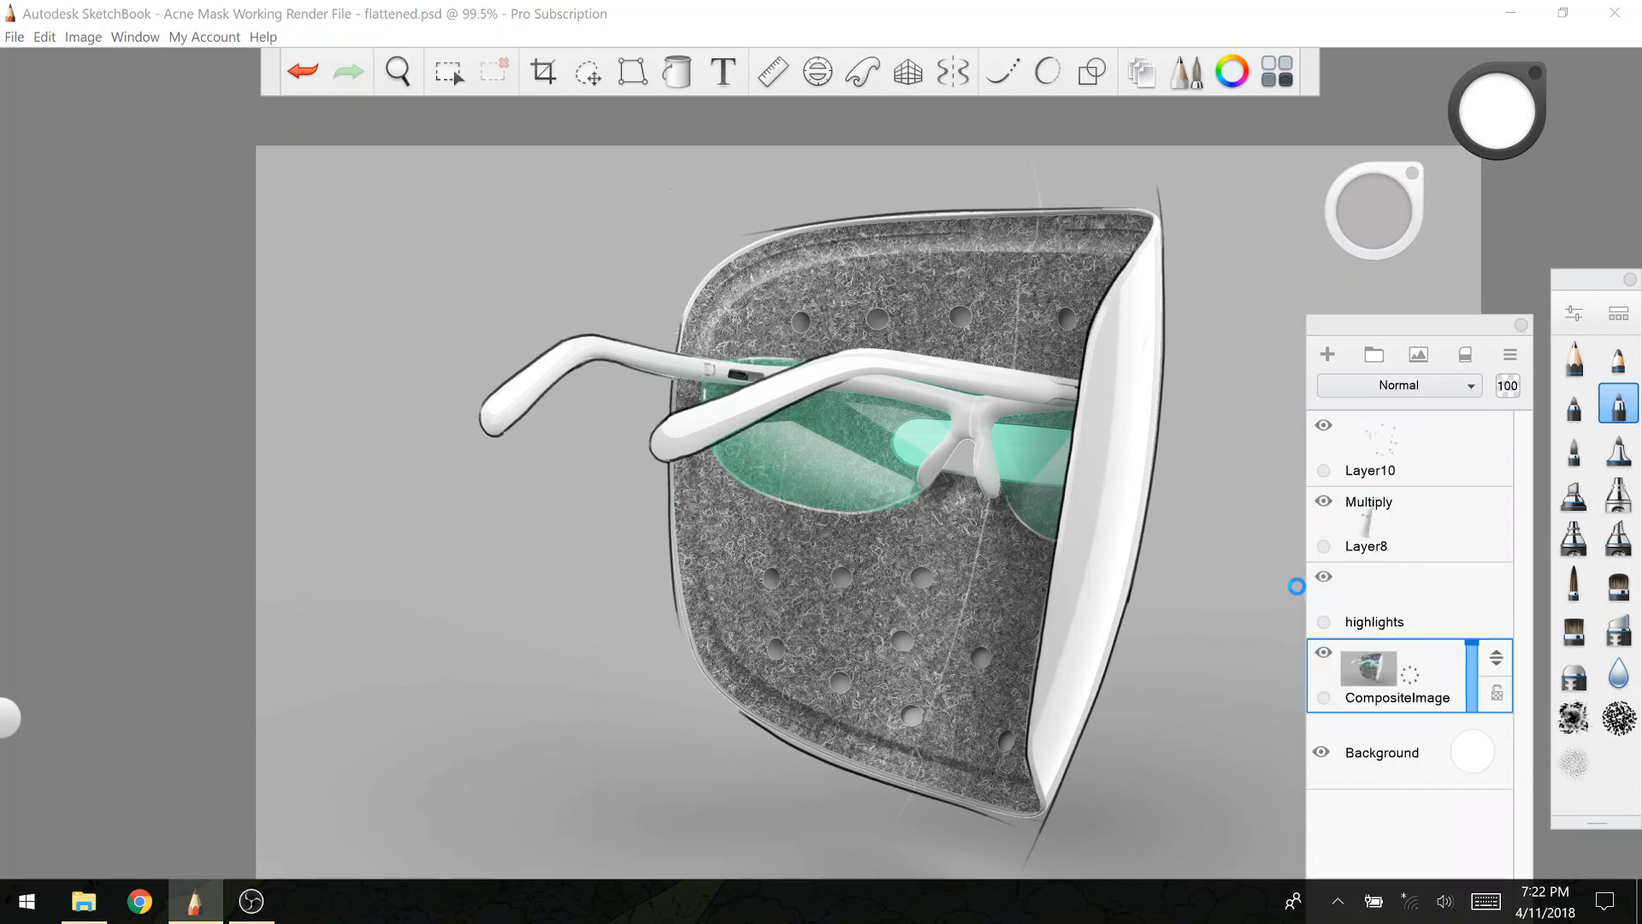
left_click(1400, 449)
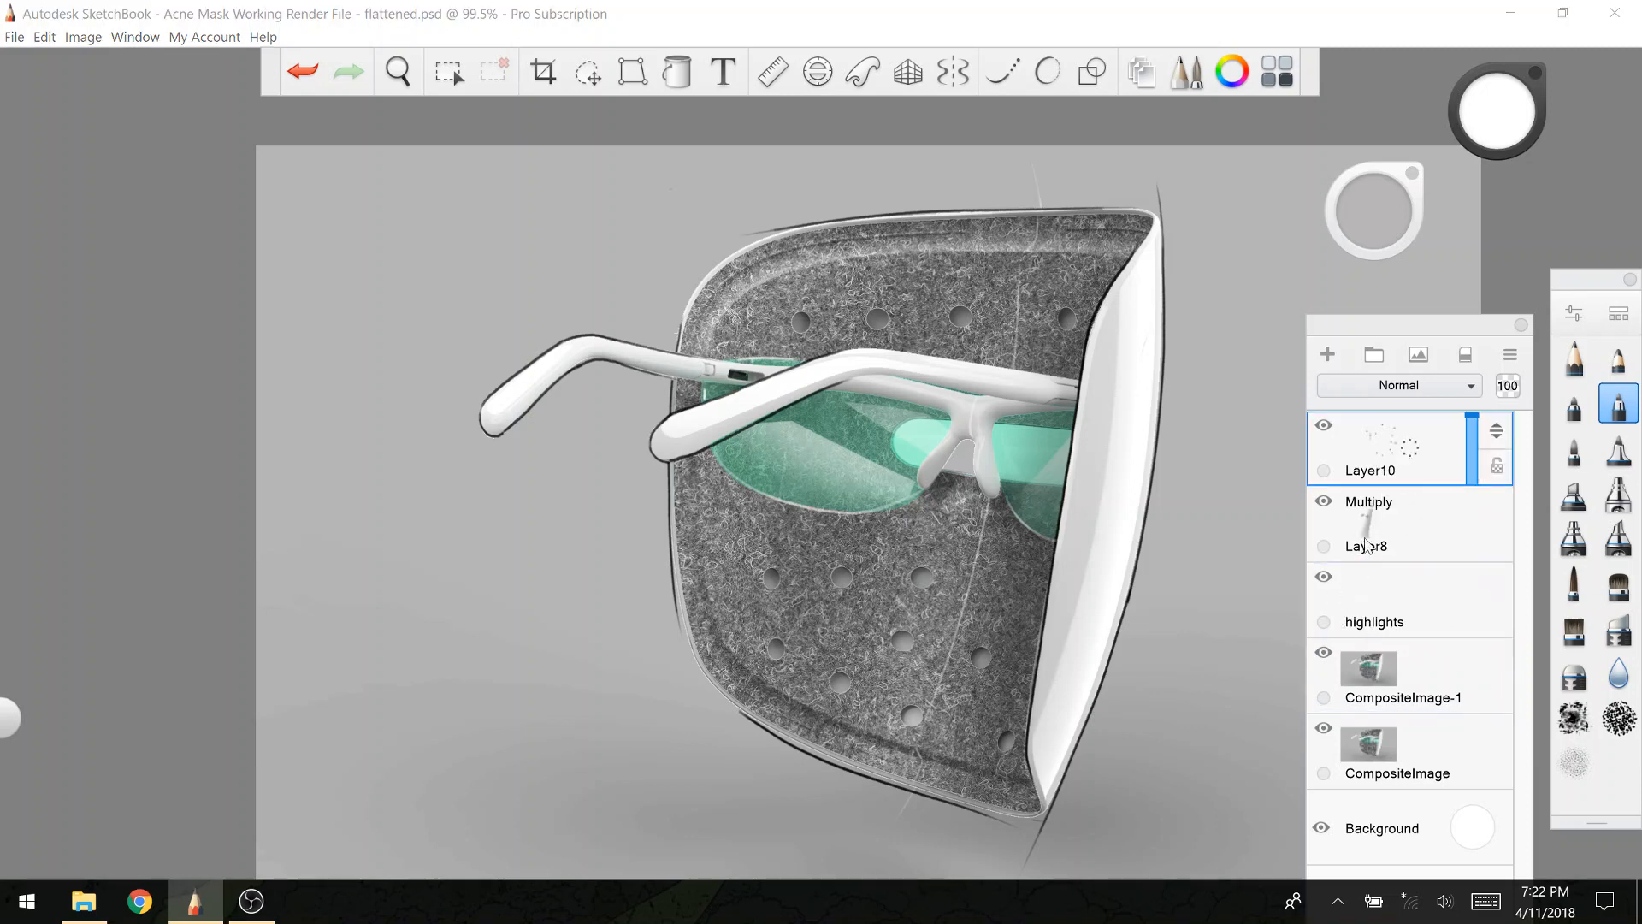
left_click(1394, 622)
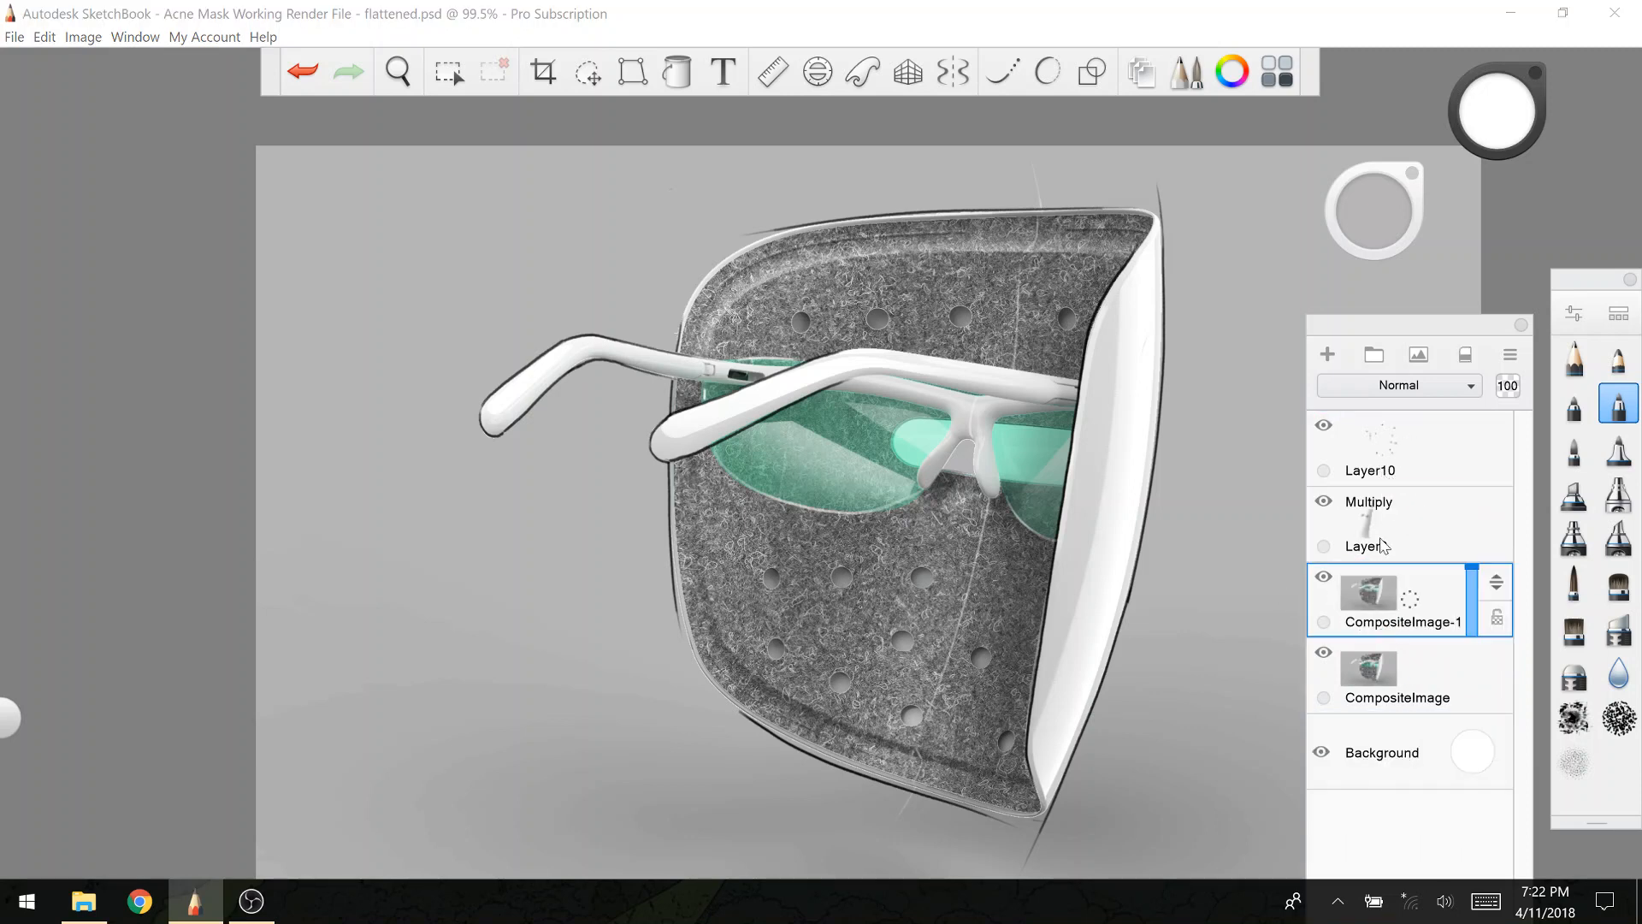
left_click_drag(1380, 532, 1386, 583)
left_click_drag(1390, 450, 1396, 512)
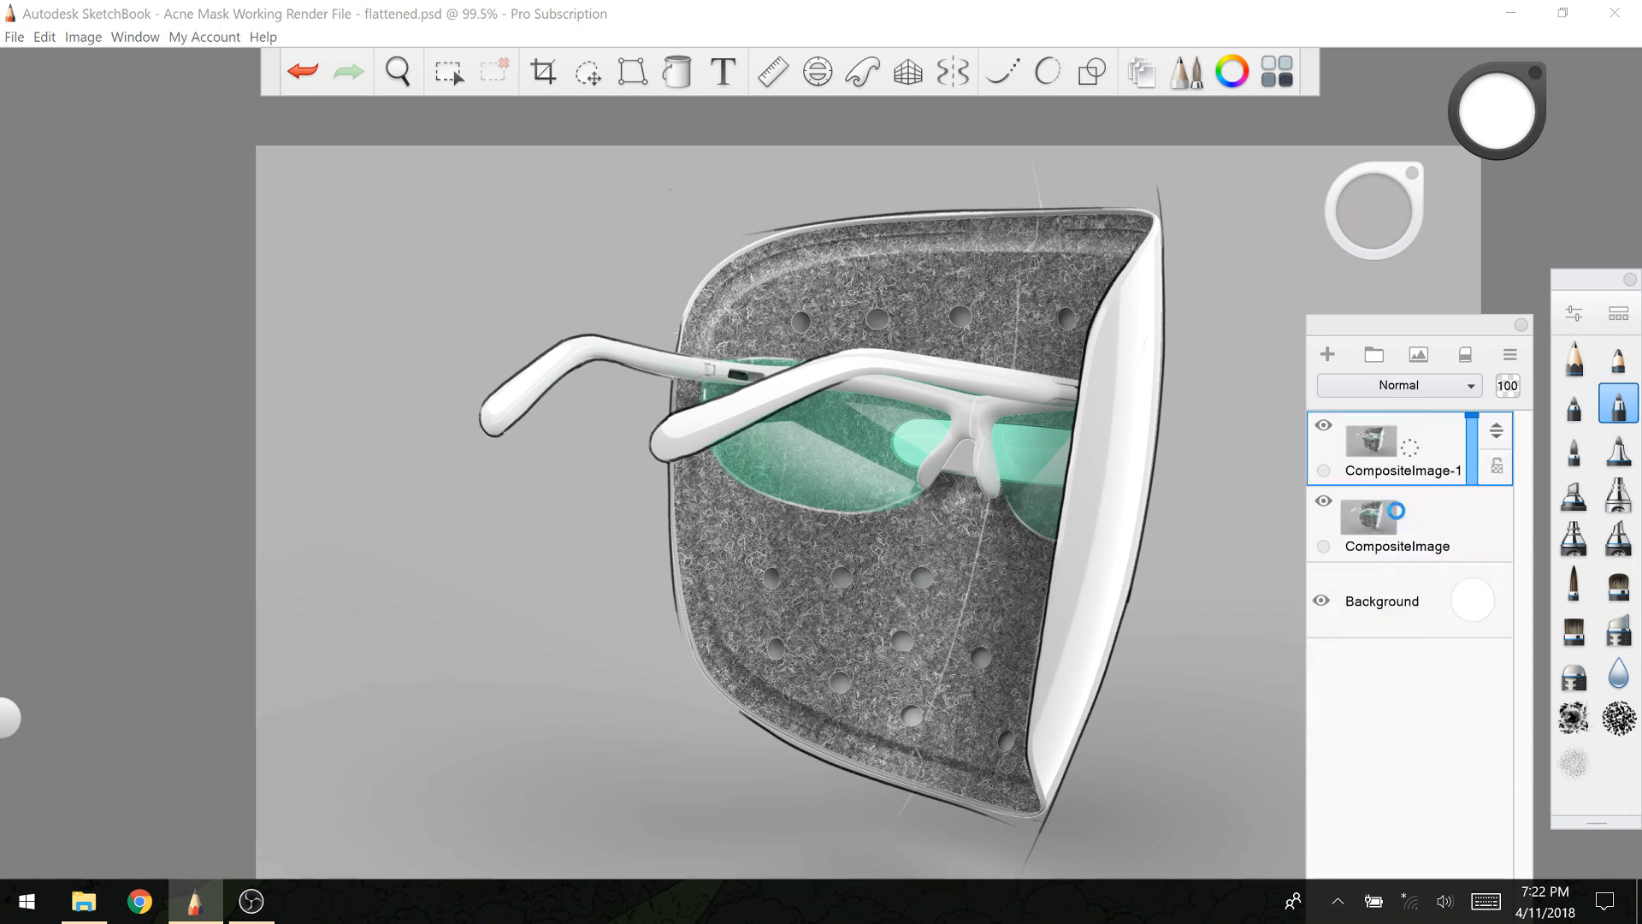
Step: Hide and show CompositeImage-1 repeatedly to compare the enhanced render with the original
left_click(1323, 428)
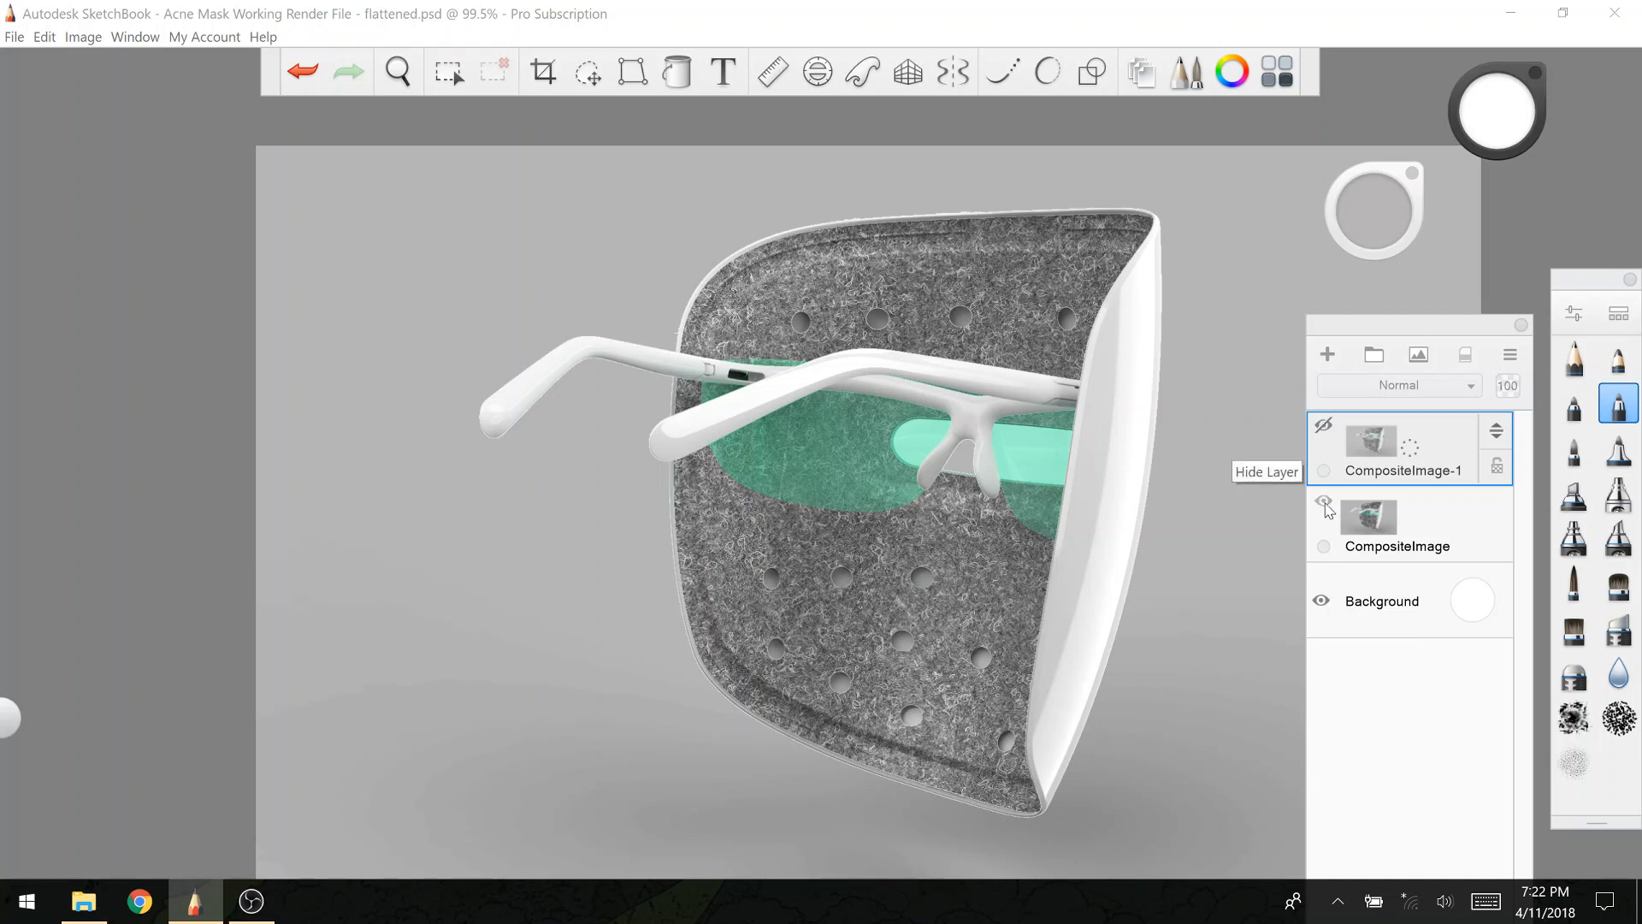
left_click(1325, 427)
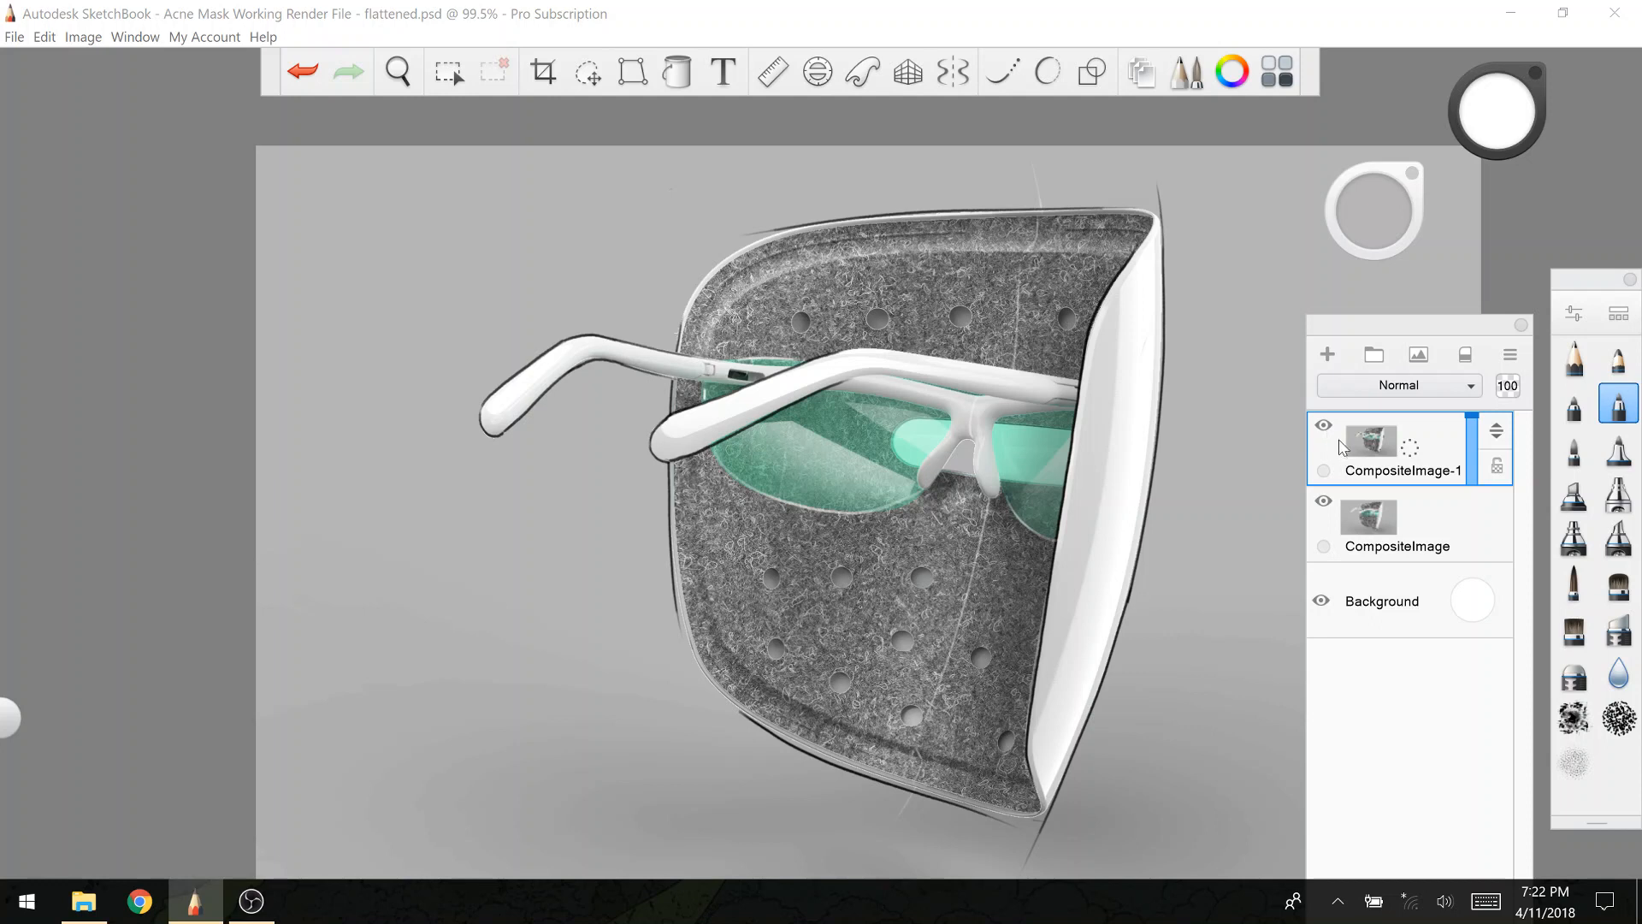
left_click(1327, 430)
left_click(1328, 430)
left_click(1328, 429)
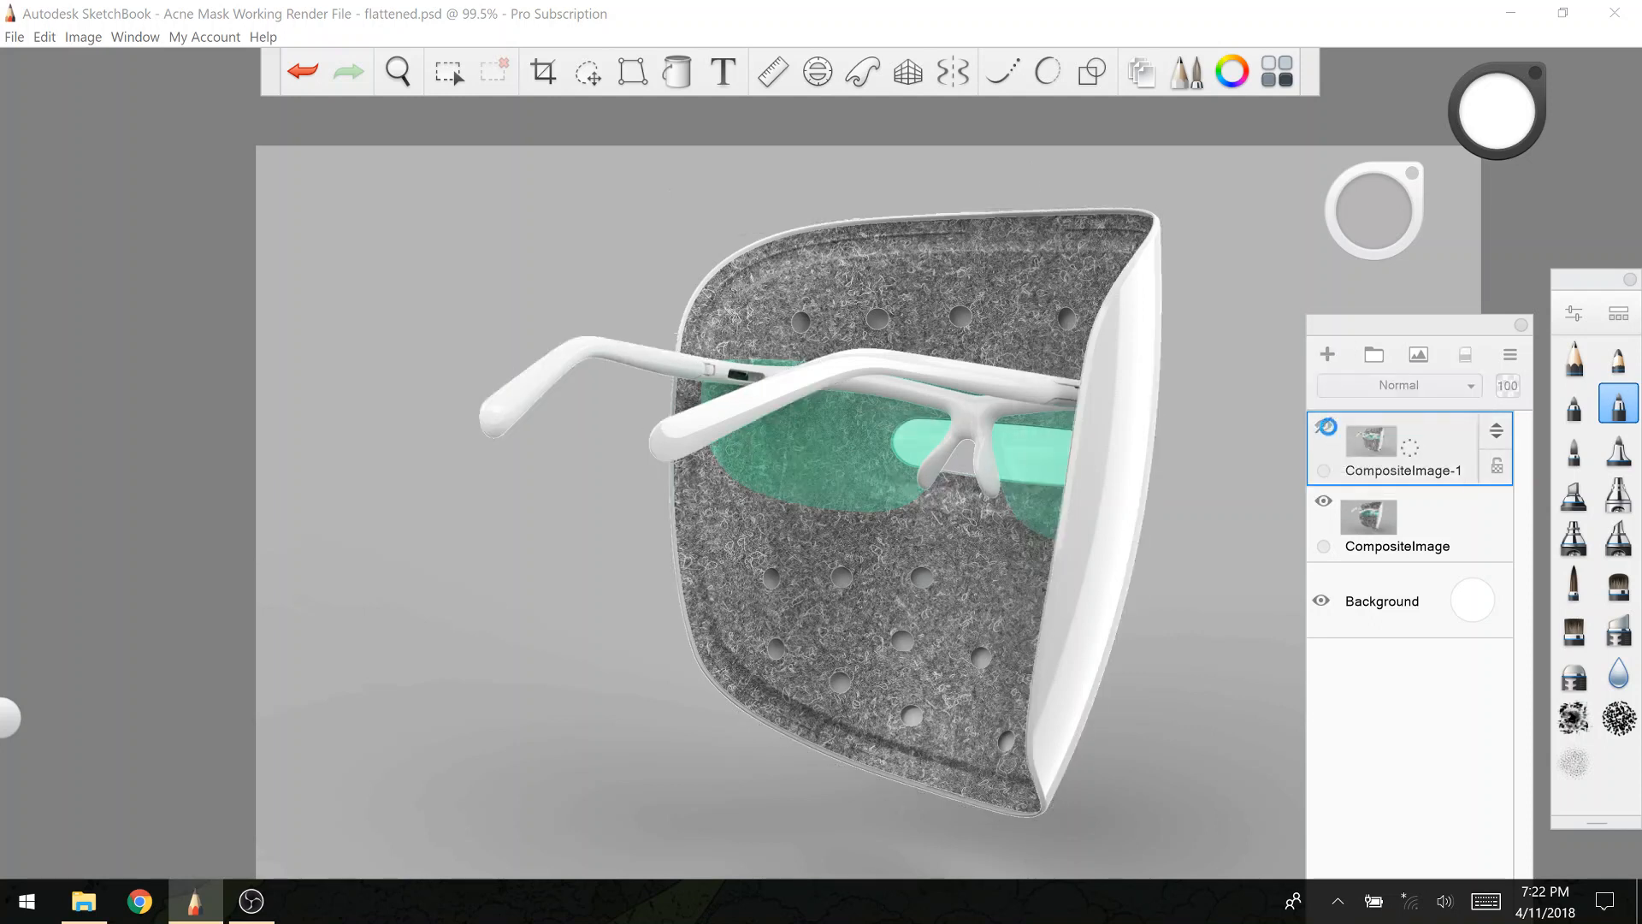
left_click(1325, 427)
left_click(1324, 427)
left_click(1325, 429)
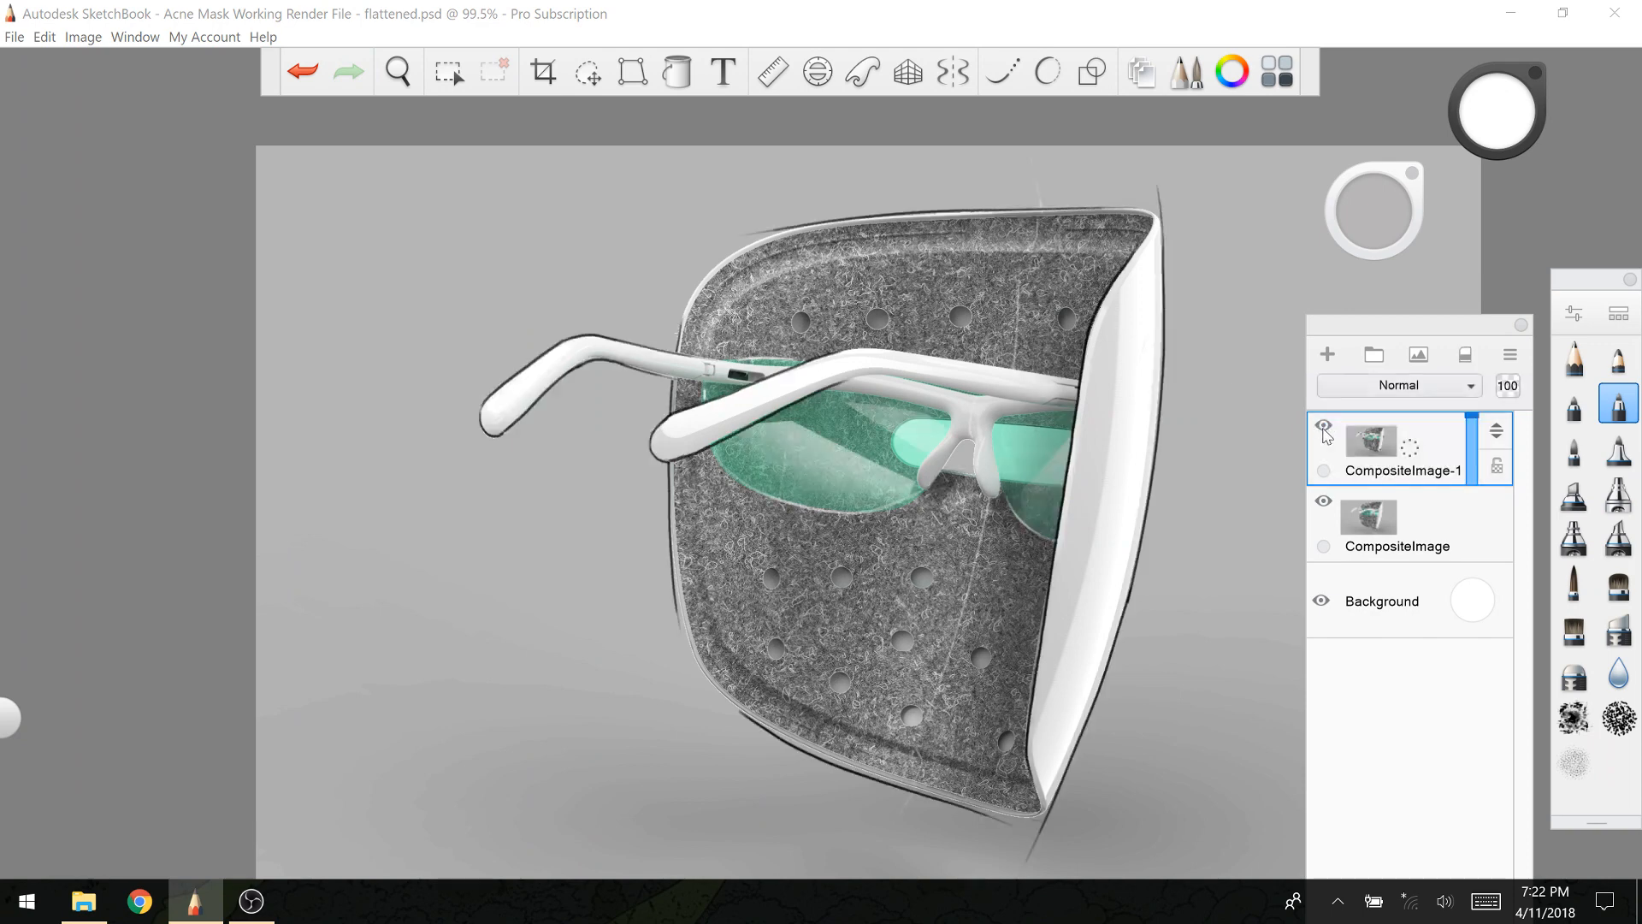
left_click(1325, 430)
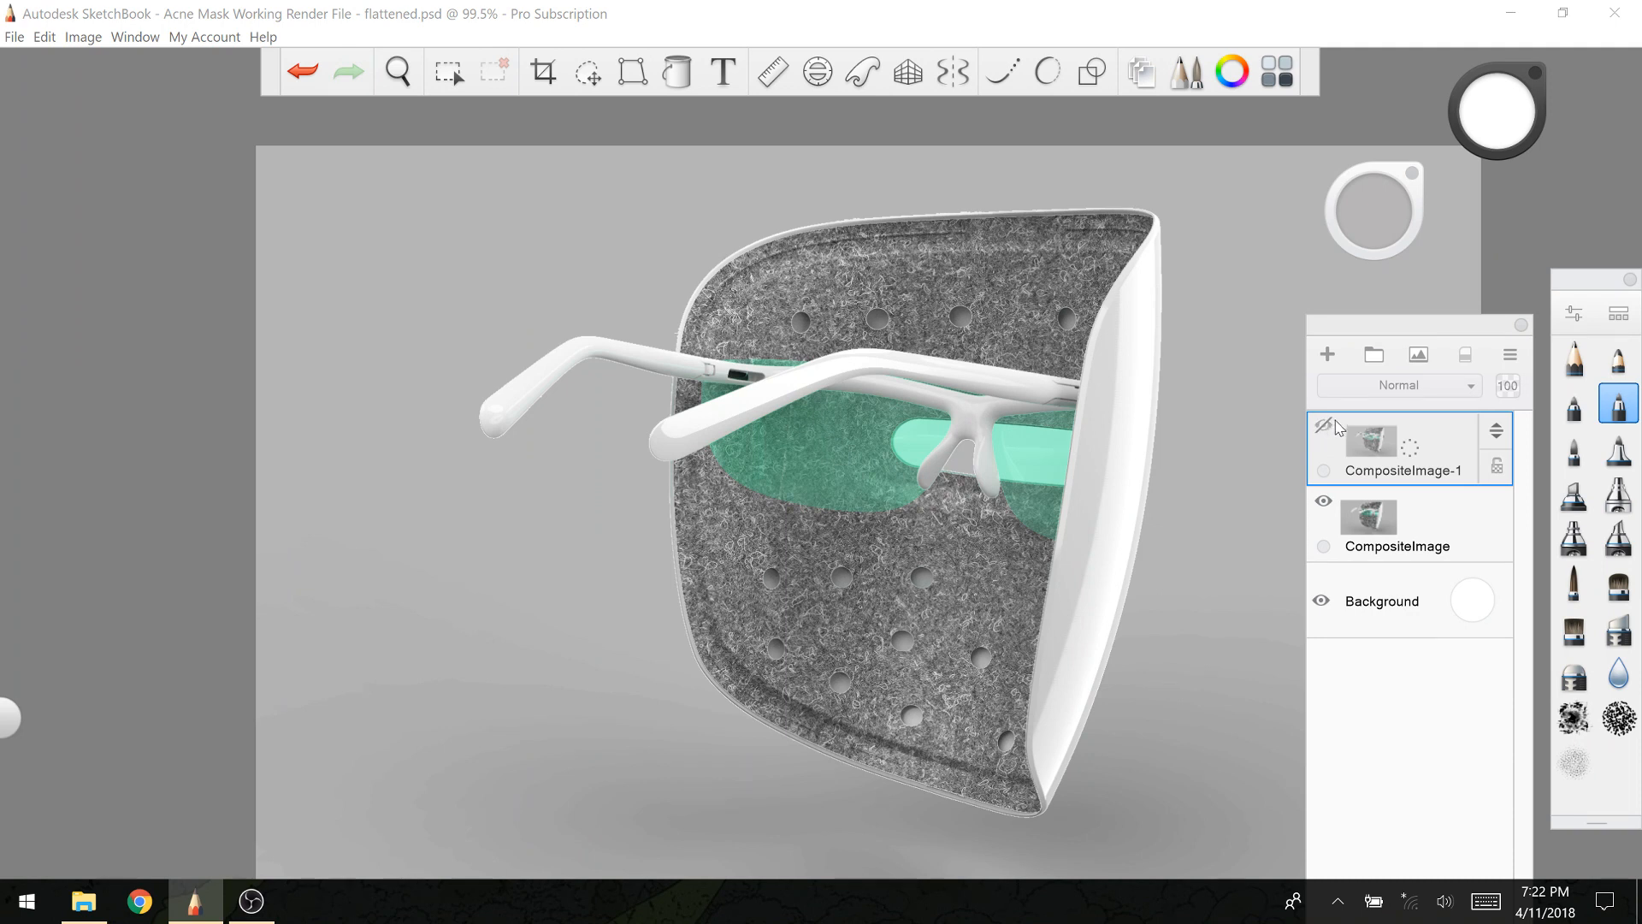
left_click(1325, 429)
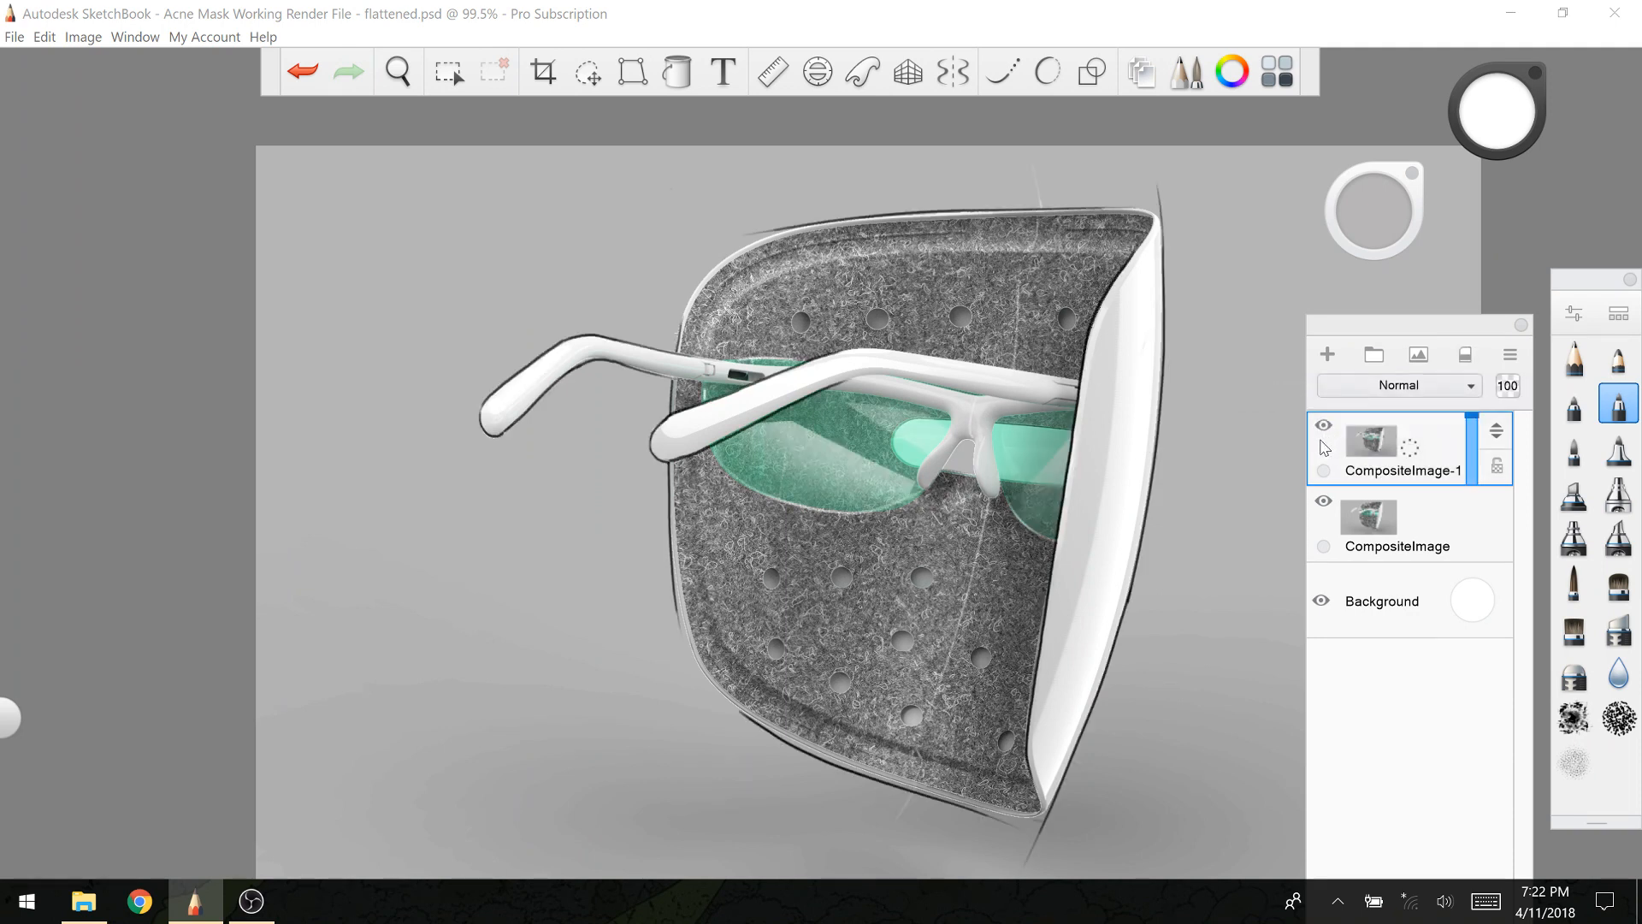
left_click(1325, 429)
left_click(1324, 430)
left_click(1325, 429)
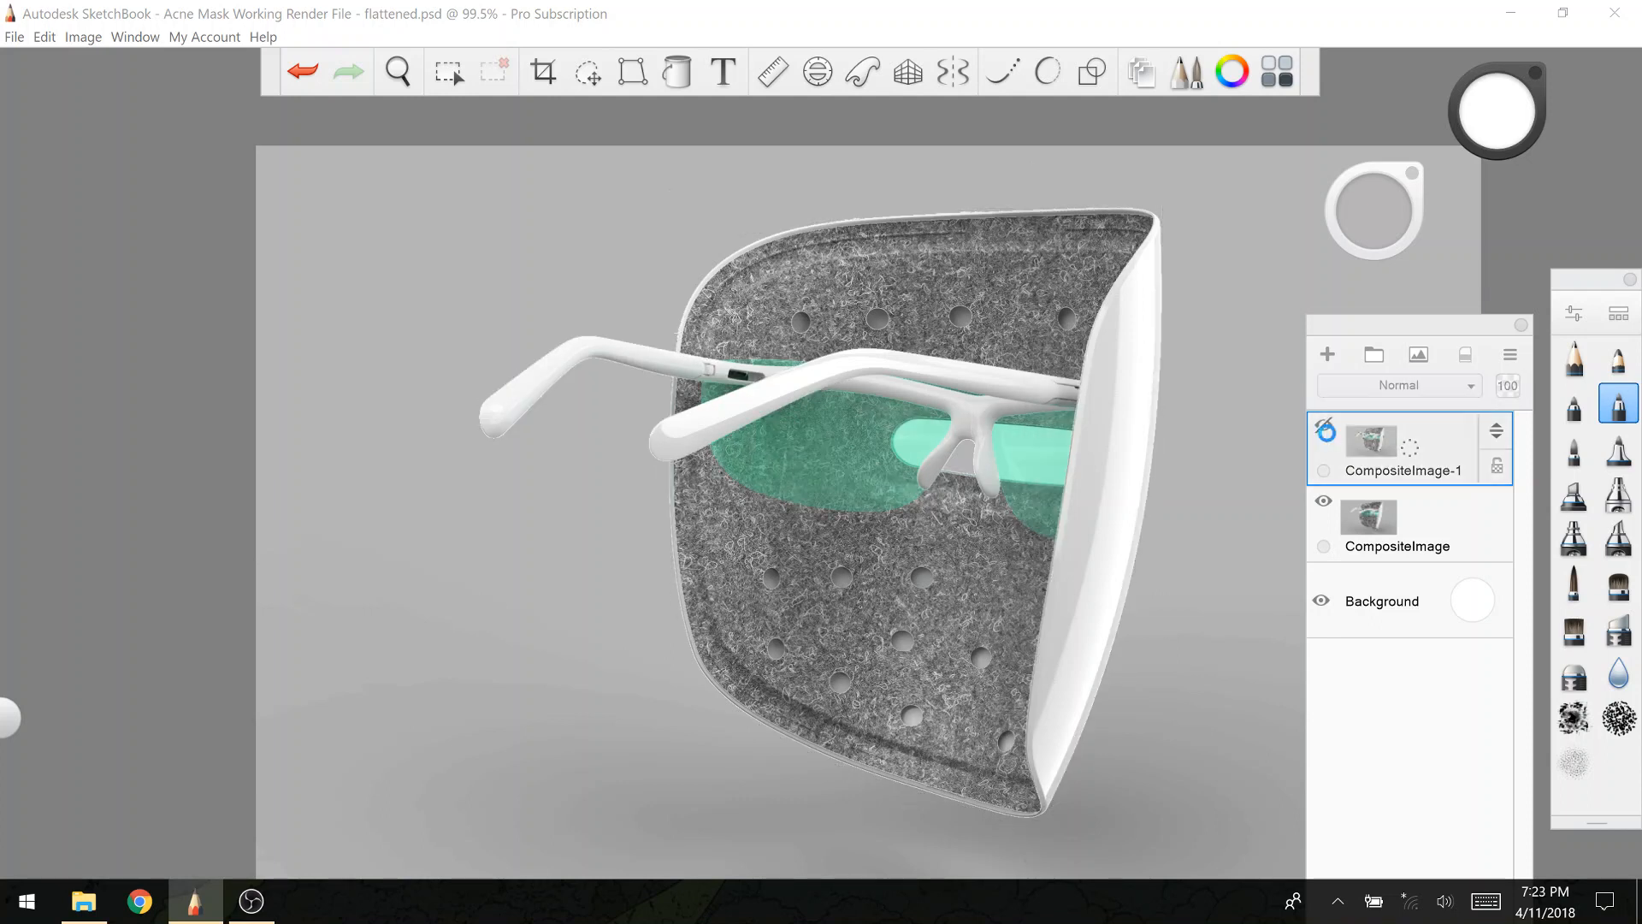
left_click(1325, 429)
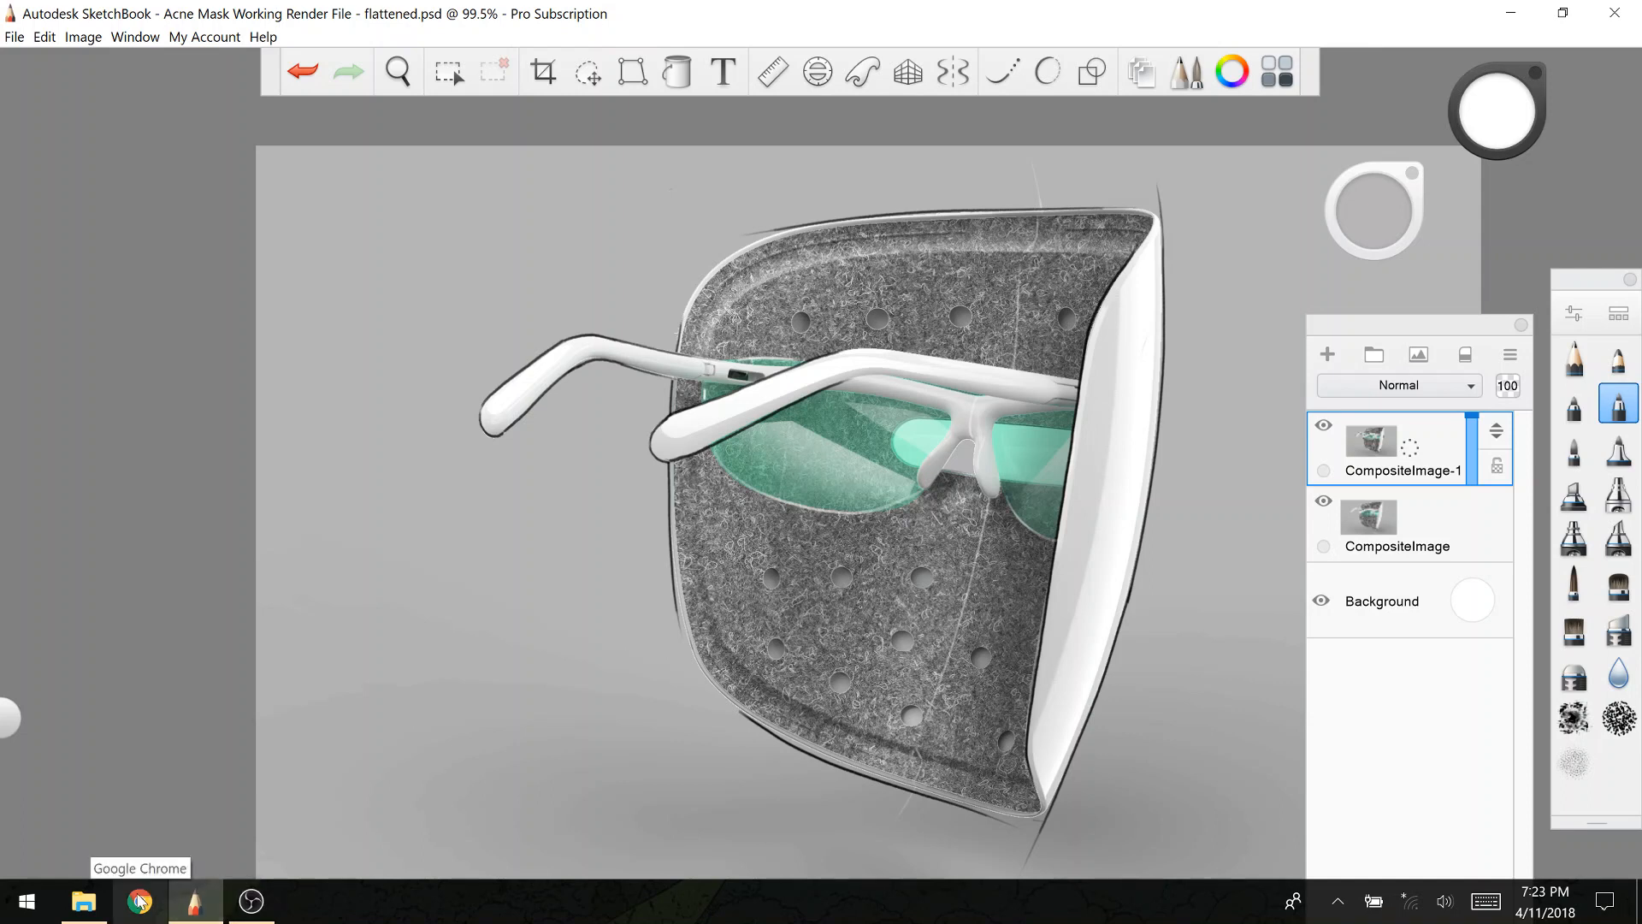
Step: Undo the recent visibility changes and show the CompositeImage-1 layer again
key("ctrl+z")
key("ctrl+z")
key("ctrl+z")
key("ctrl+z")
key("ctrl+z")
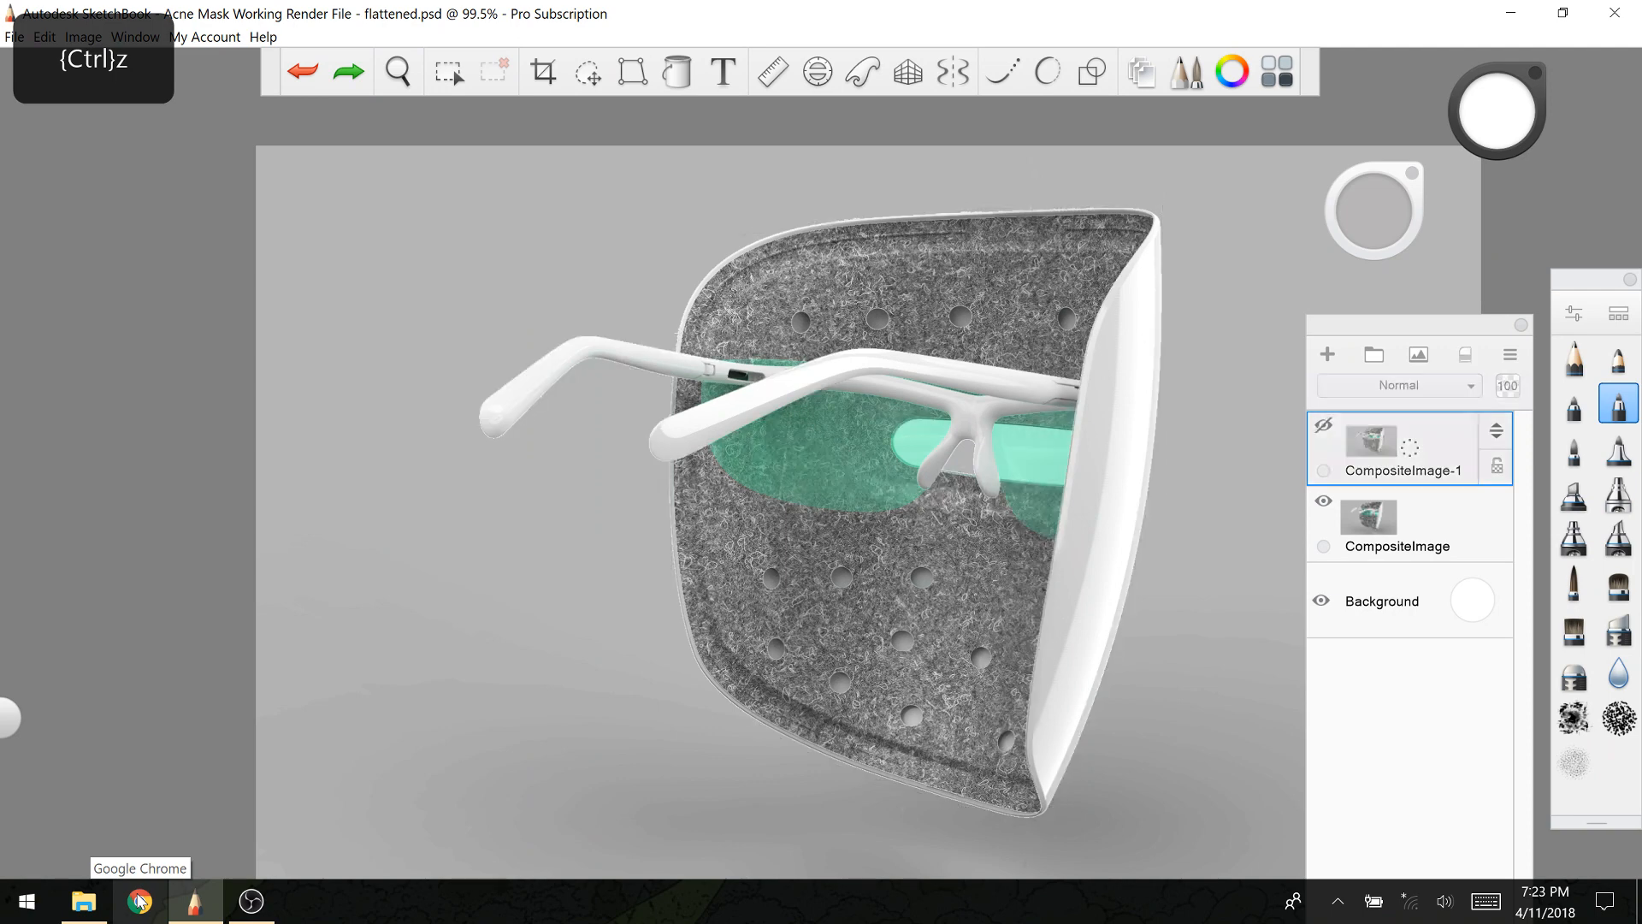
key("ctrl+z")
key("ctrl+z")
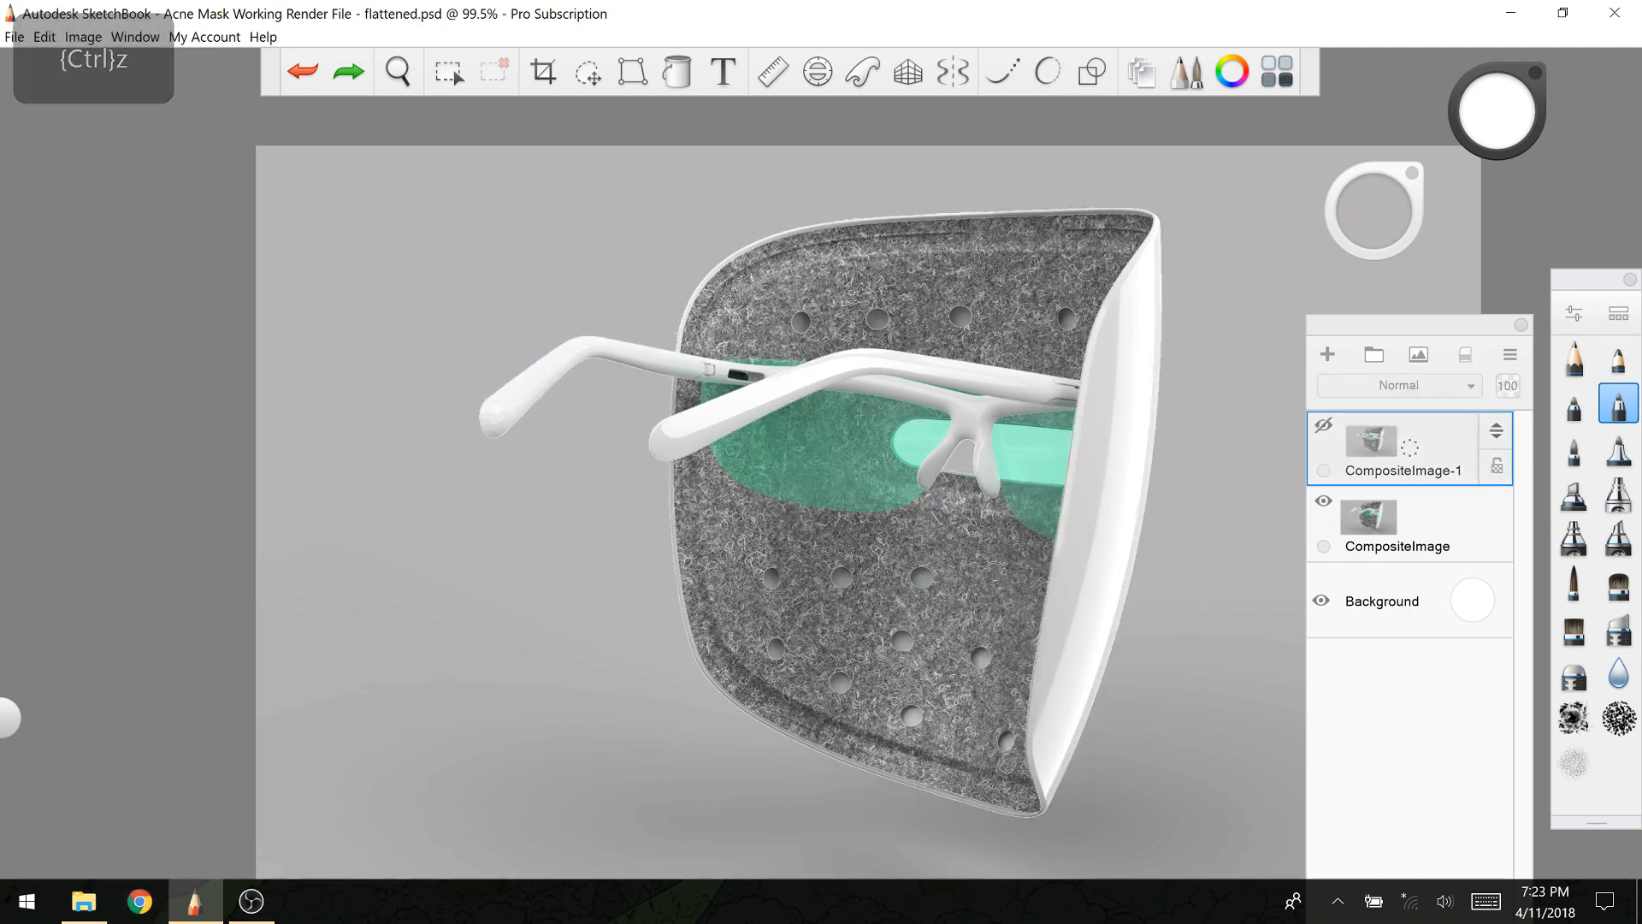
left_click(1324, 426)
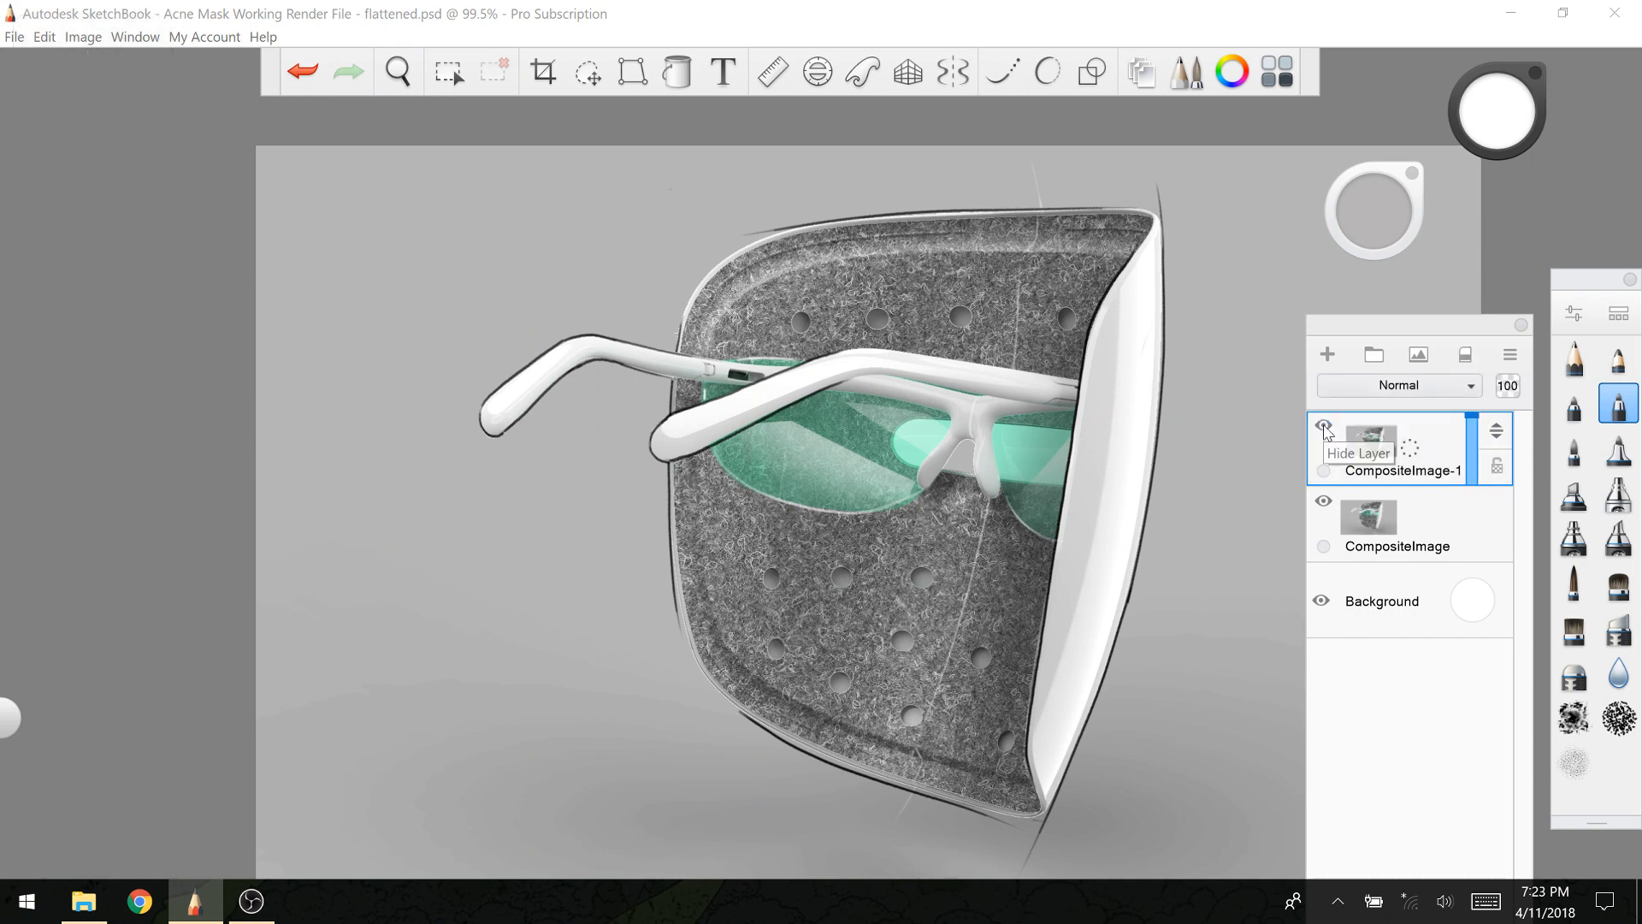
Step: Close SketchBook and save the changes to the flattened Acne Mask file
left_click(1615, 12)
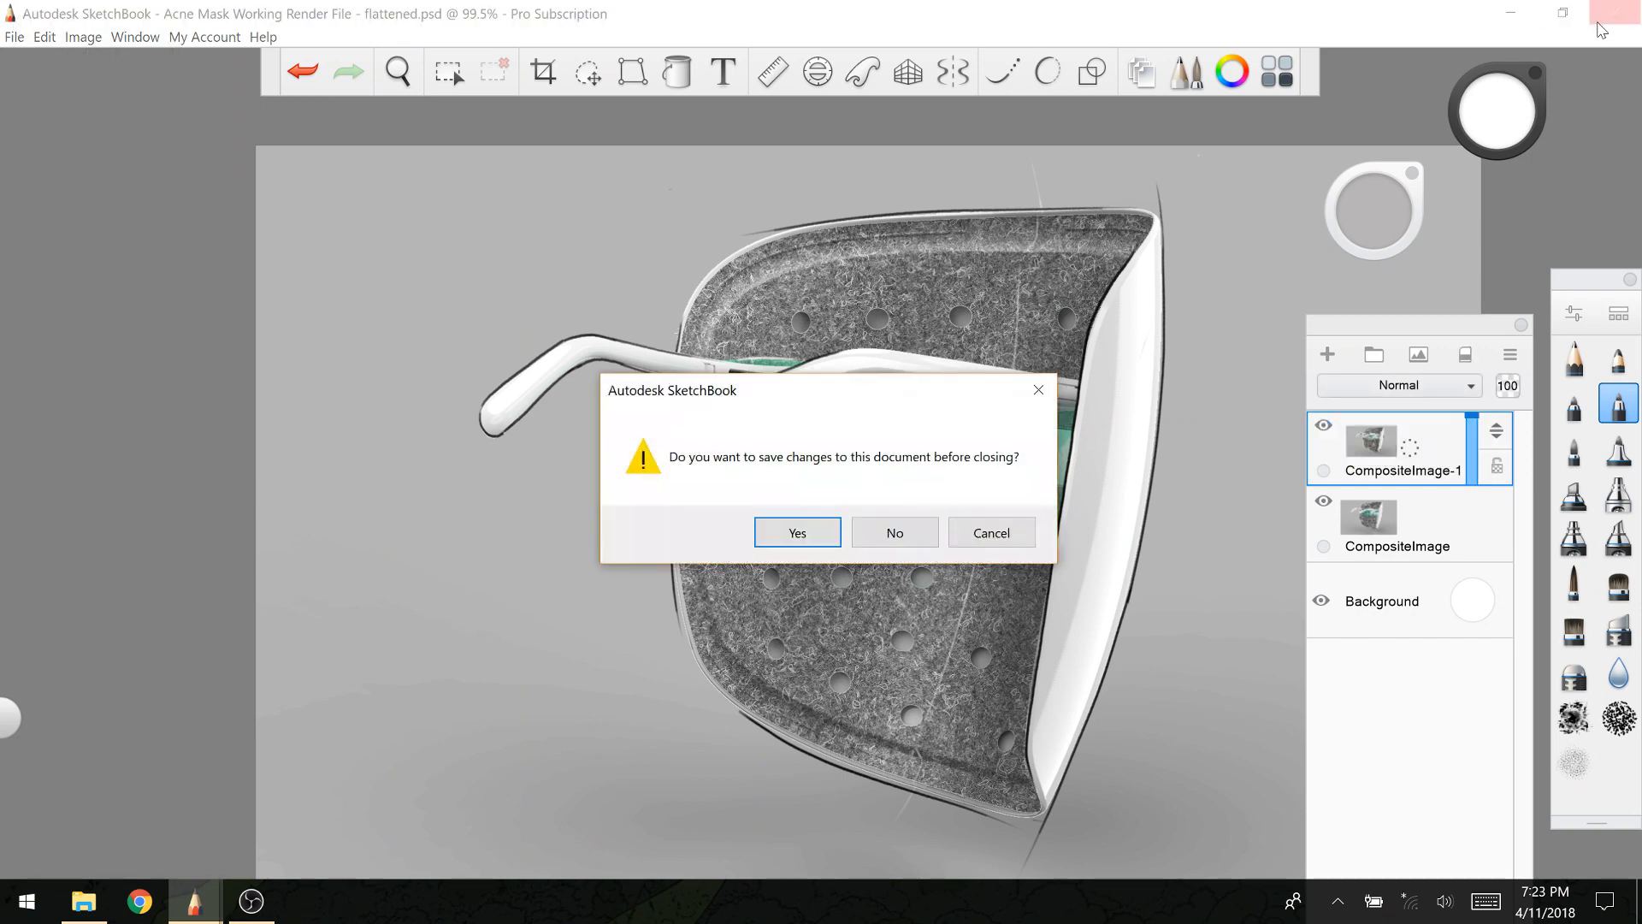
left_click(787, 532)
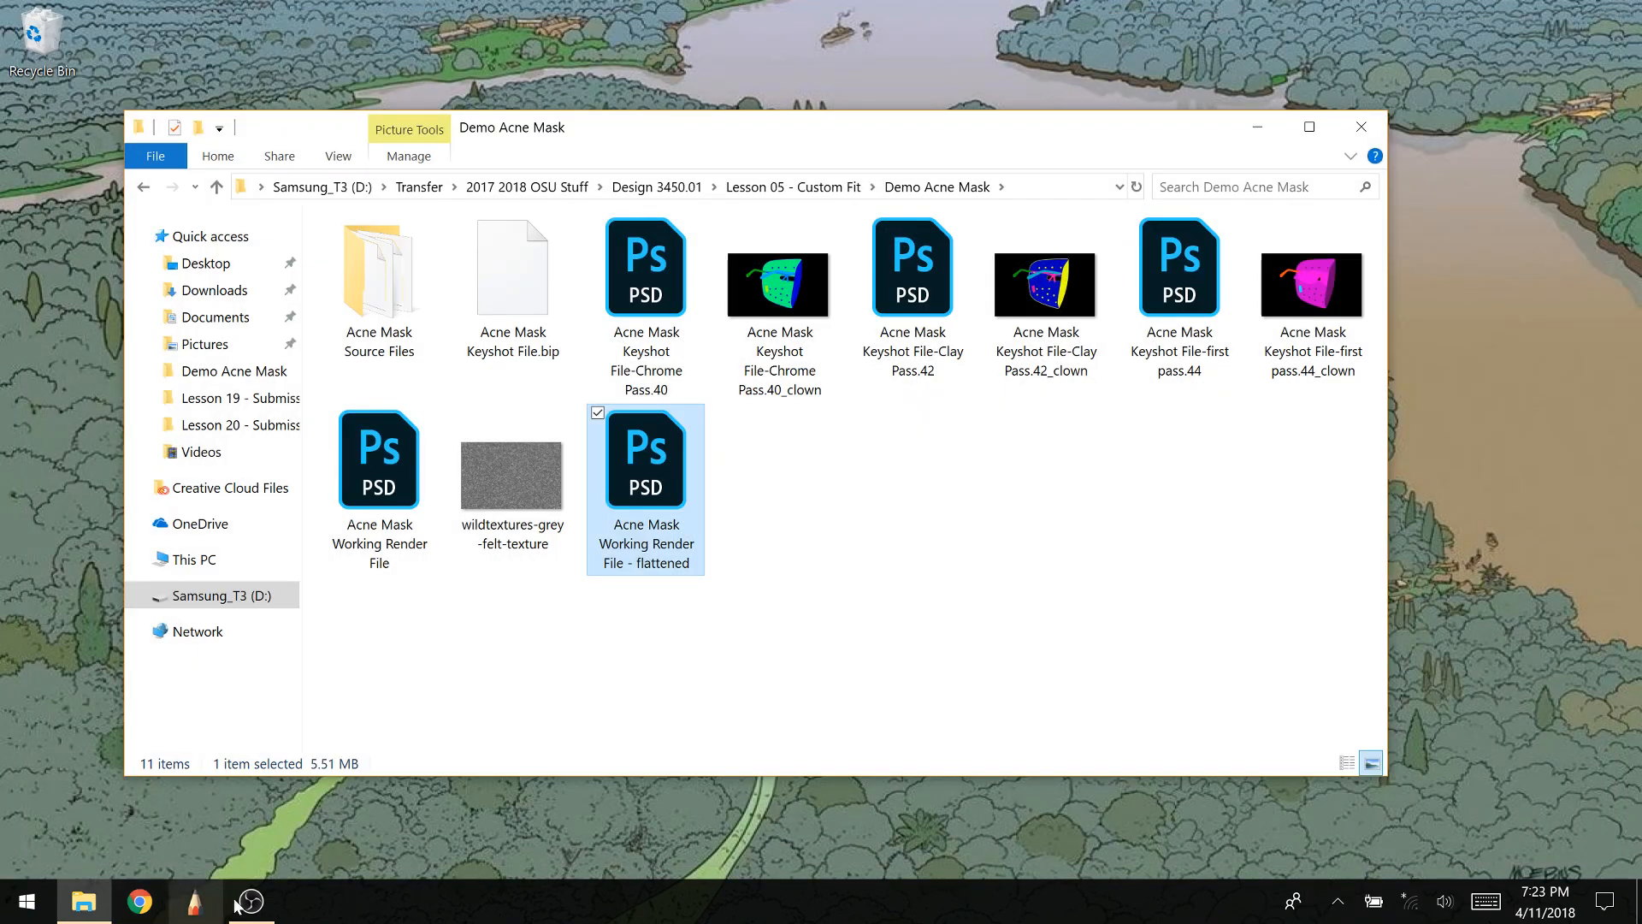